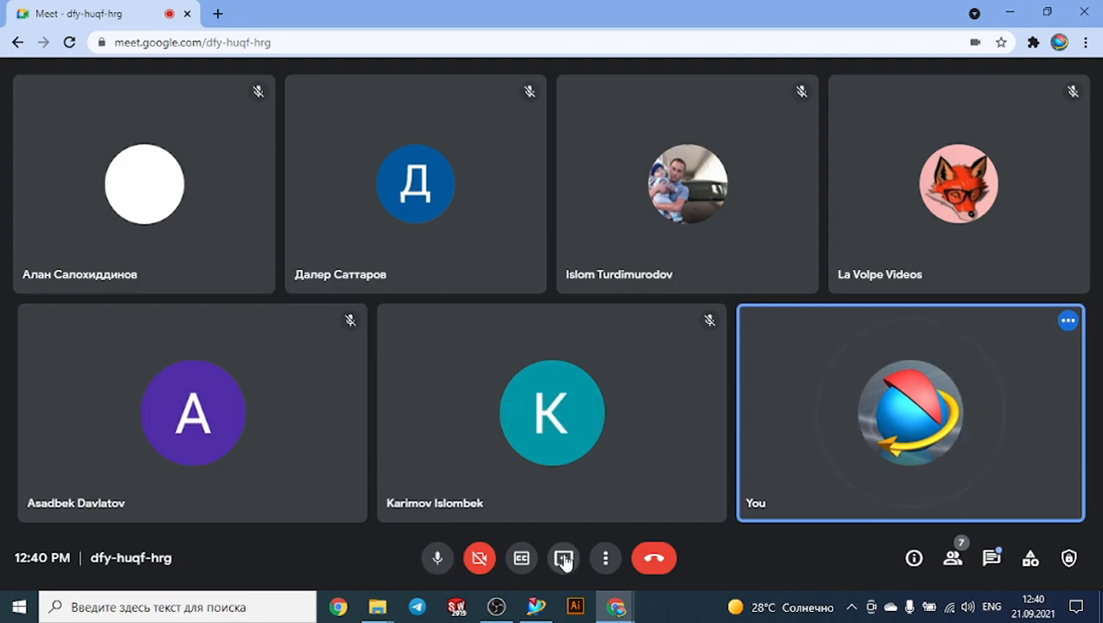
Step: Present the entire screen to everyone in the Google Meet call
left_click(564, 559)
left_click(641, 442)
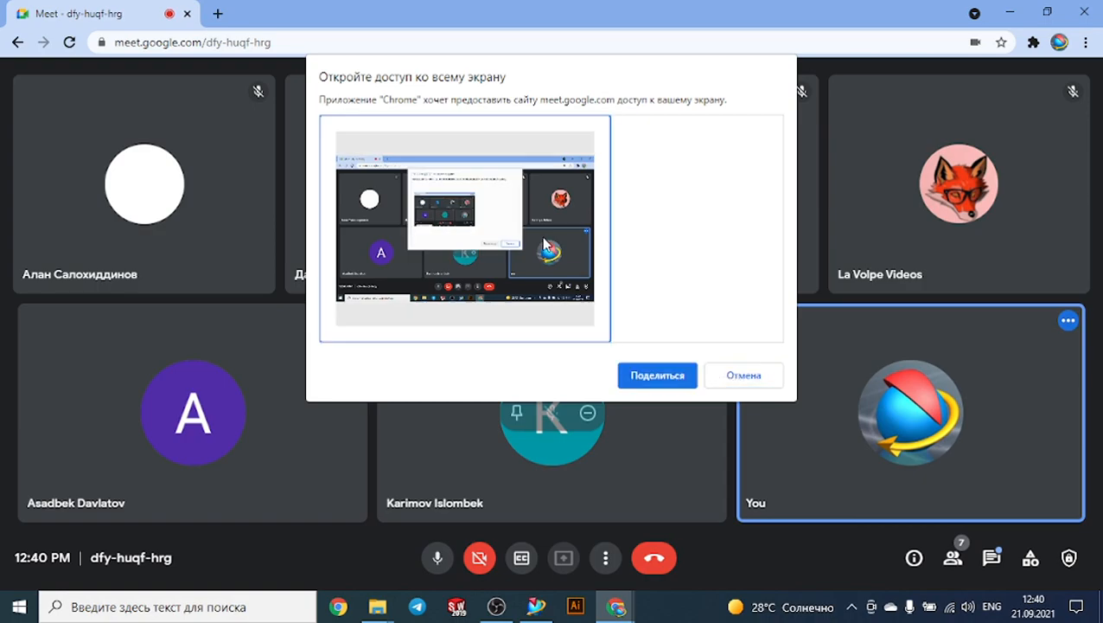
left_click(676, 376)
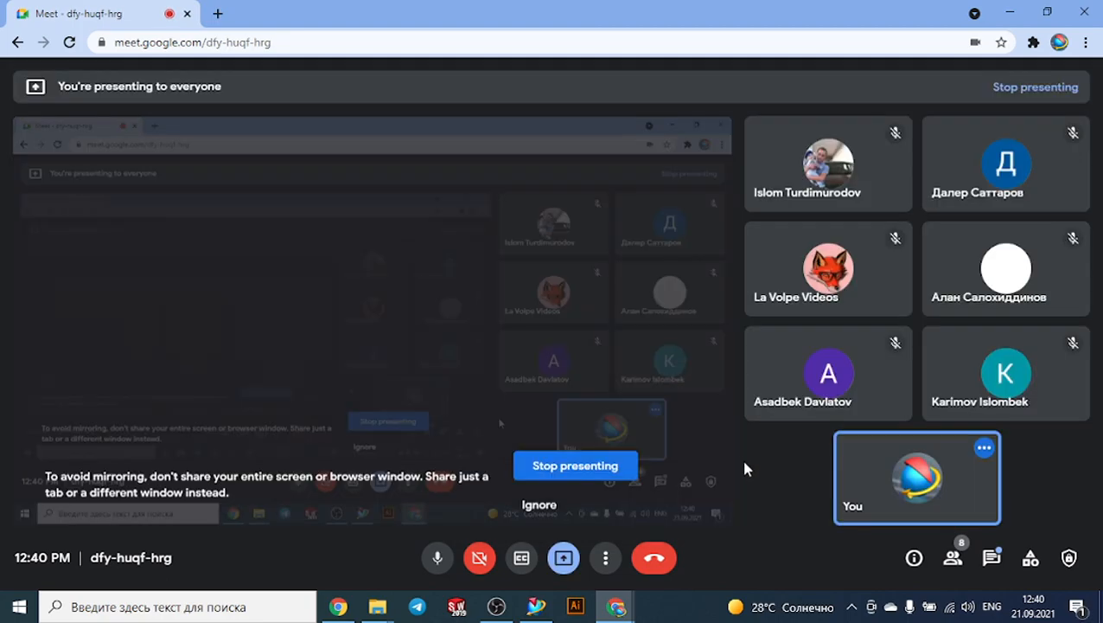
Step: Switch to NX and create a new part named model1.prt from the millimetre Model template
left_click(537, 605)
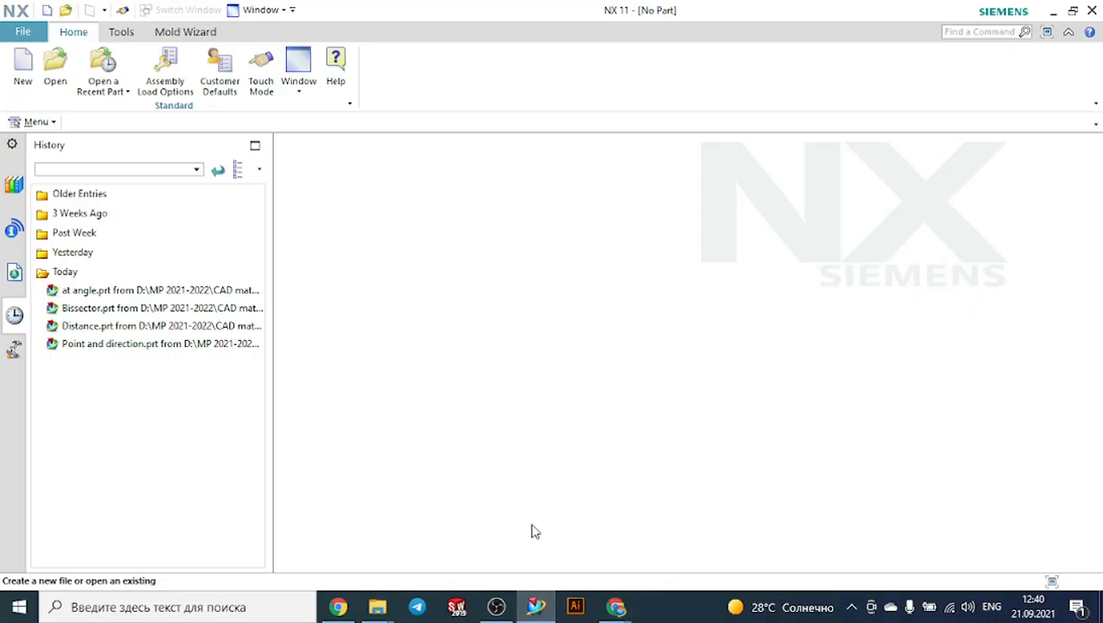
left_click(498, 607)
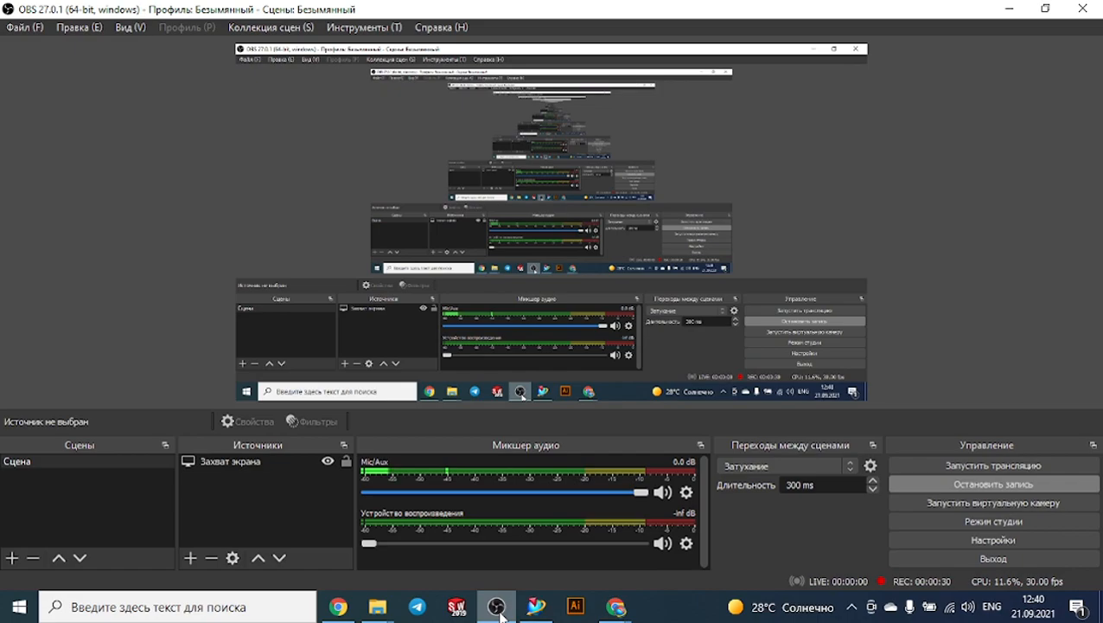
left_click(498, 607)
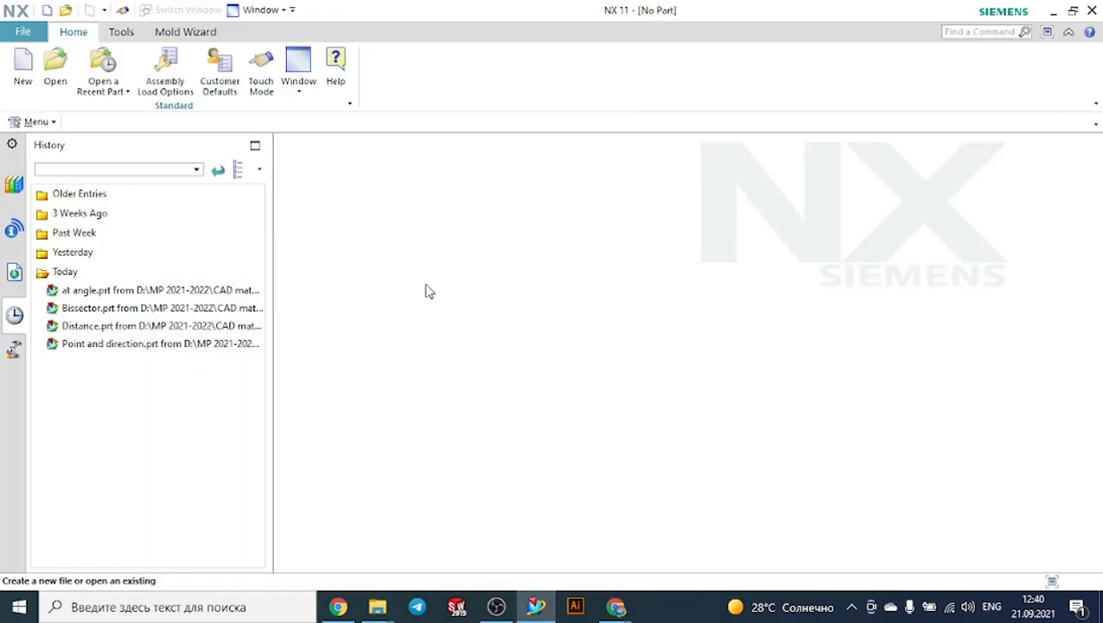
left_click(22, 69)
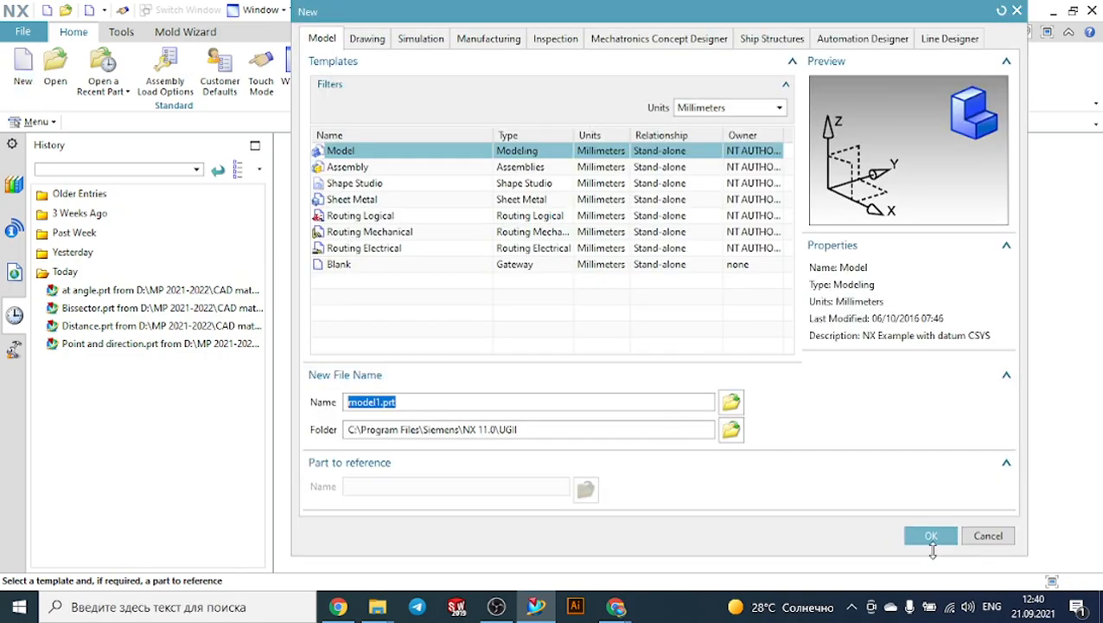
left_click(931, 536)
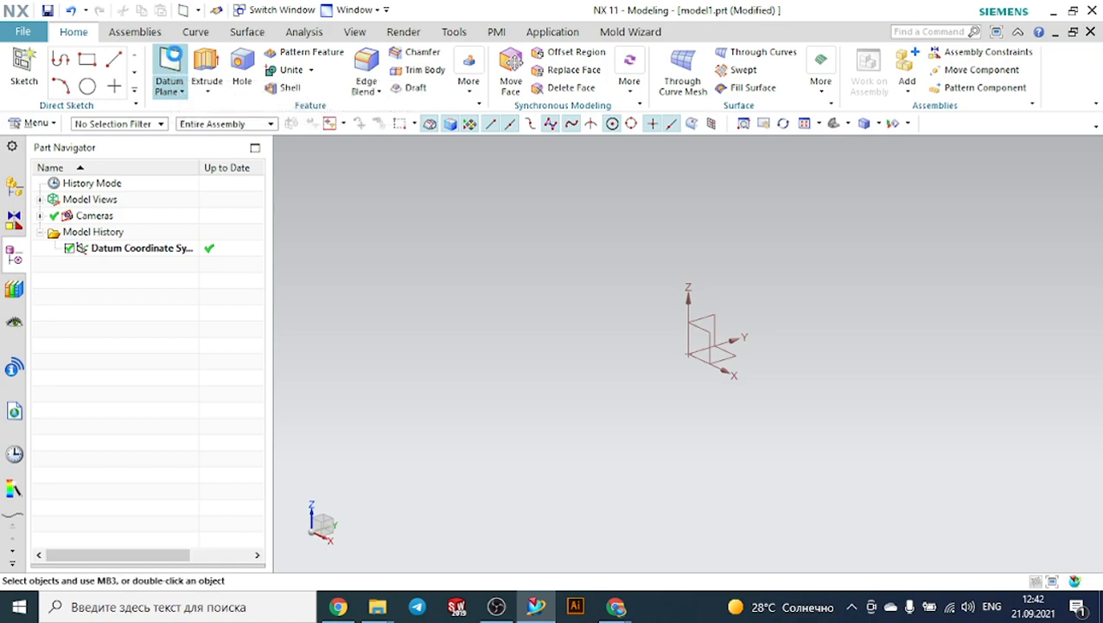
Step: Start the Datum Plane command and reset its settings to the defaults
left_click(169, 71)
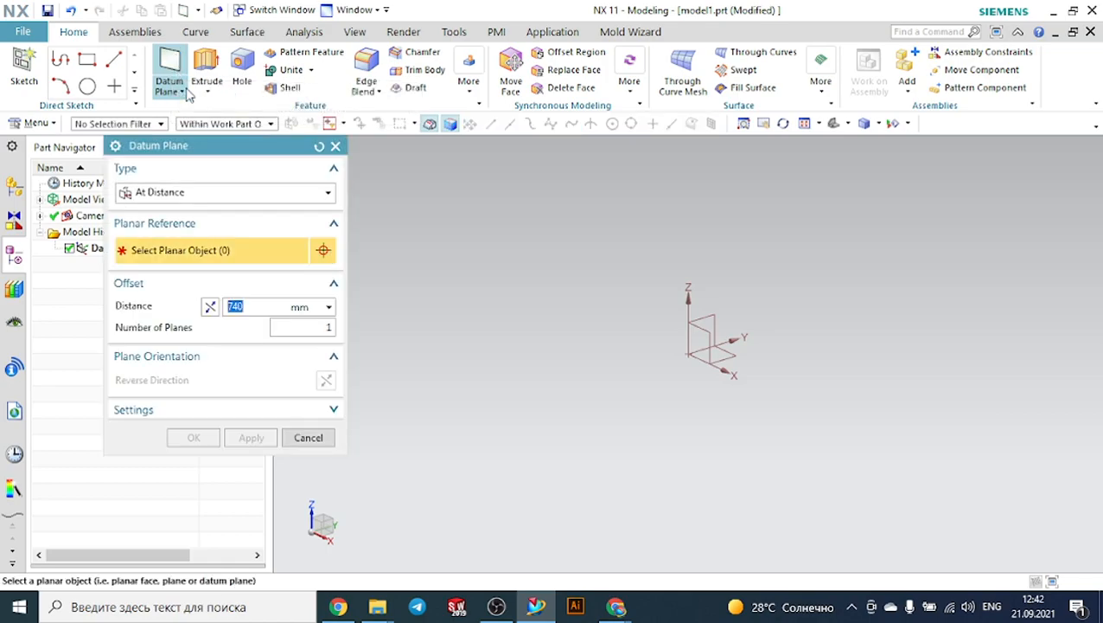
left_click_drag(215, 149, 363, 156)
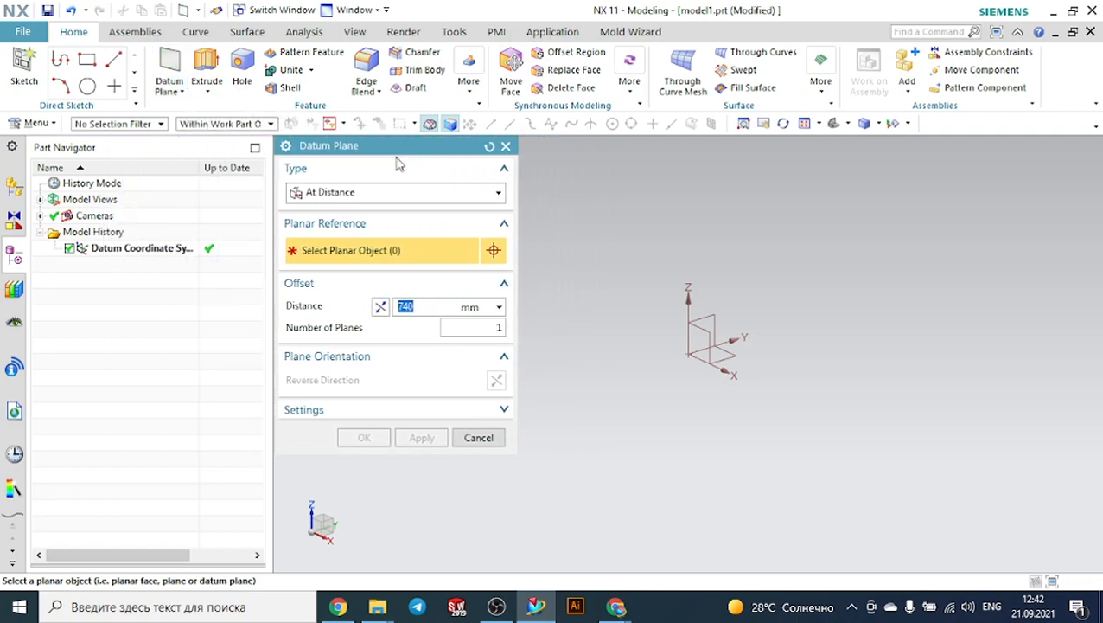
left_click(327, 194)
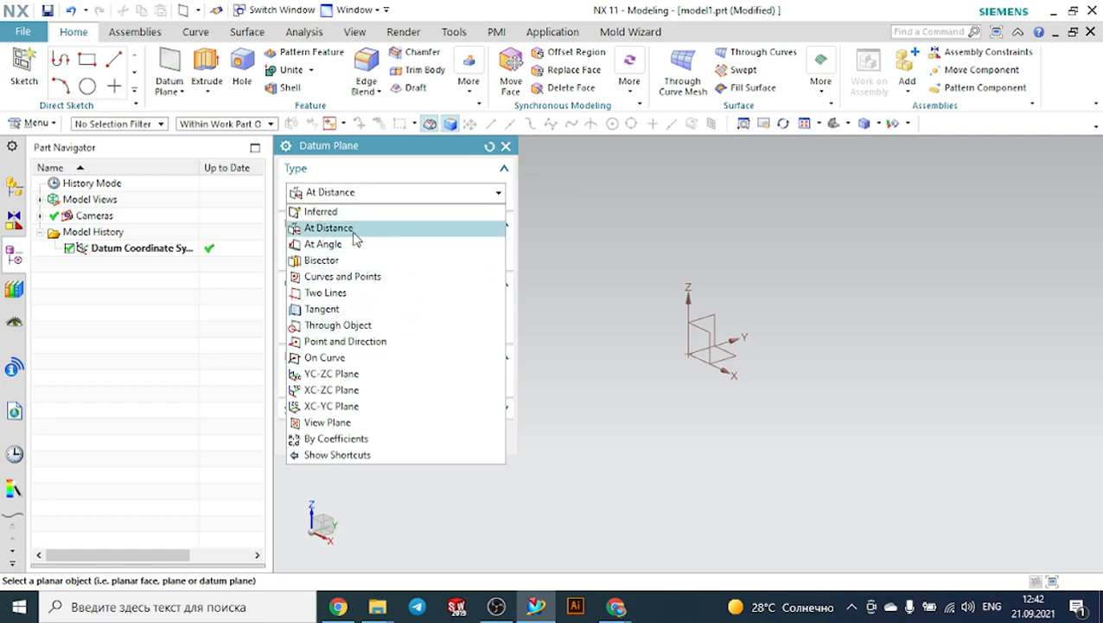
left_click(486, 147)
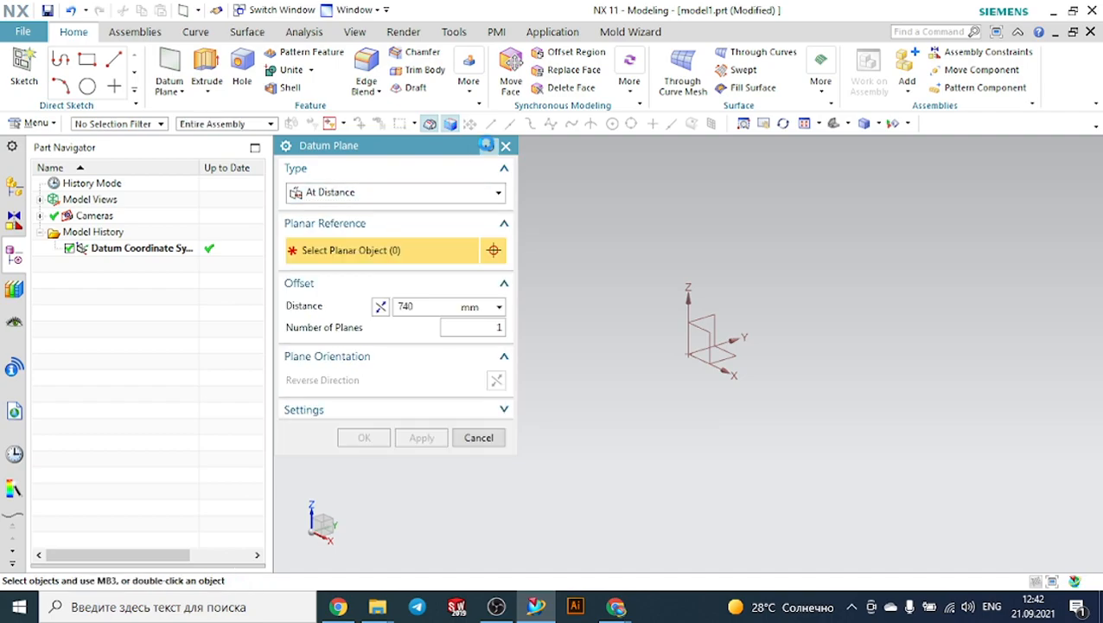
left_click(486, 146)
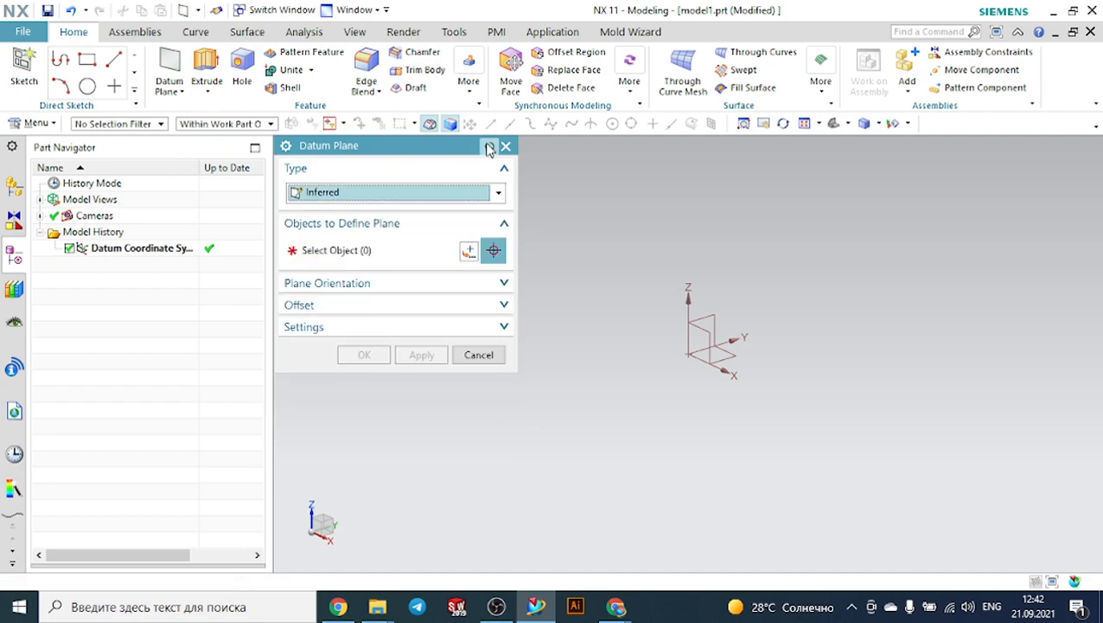
left_click(398, 191)
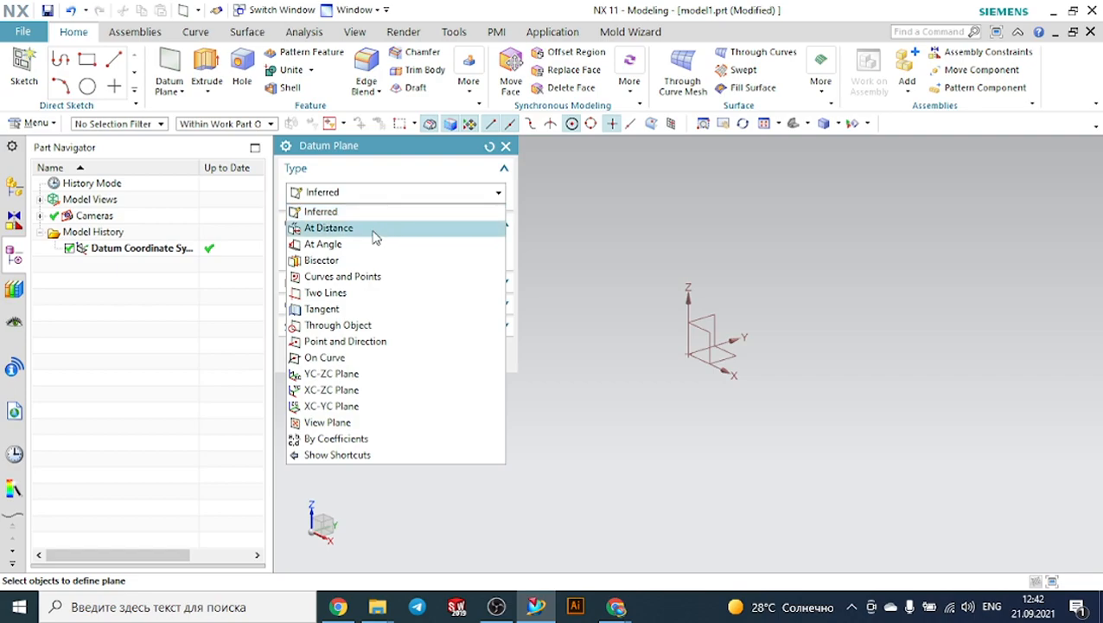
left_click(372, 228)
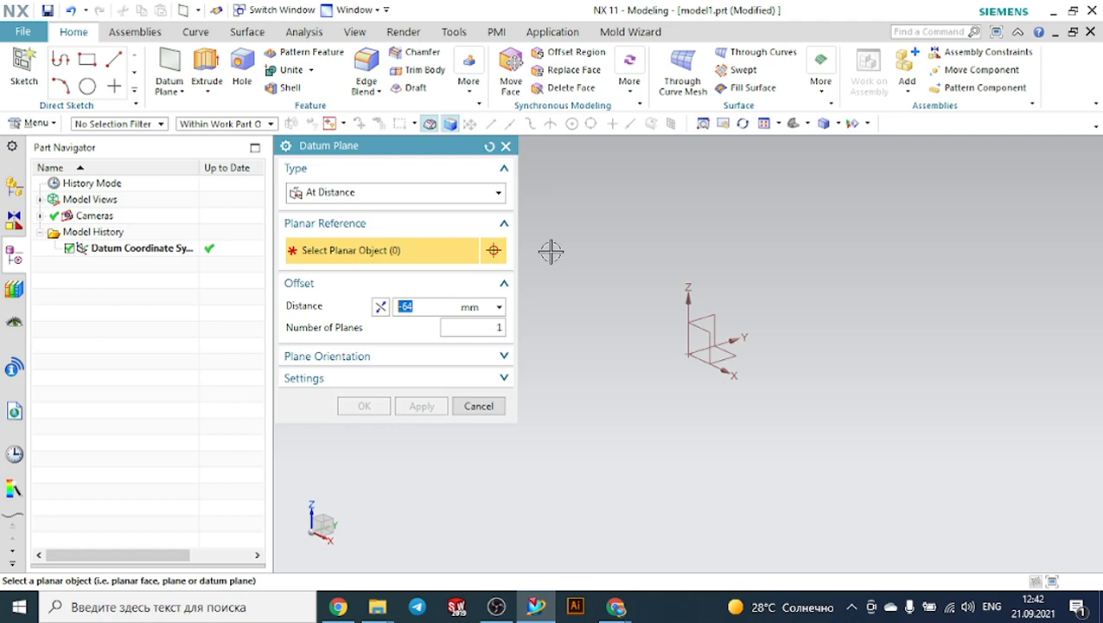
left_click(706, 329)
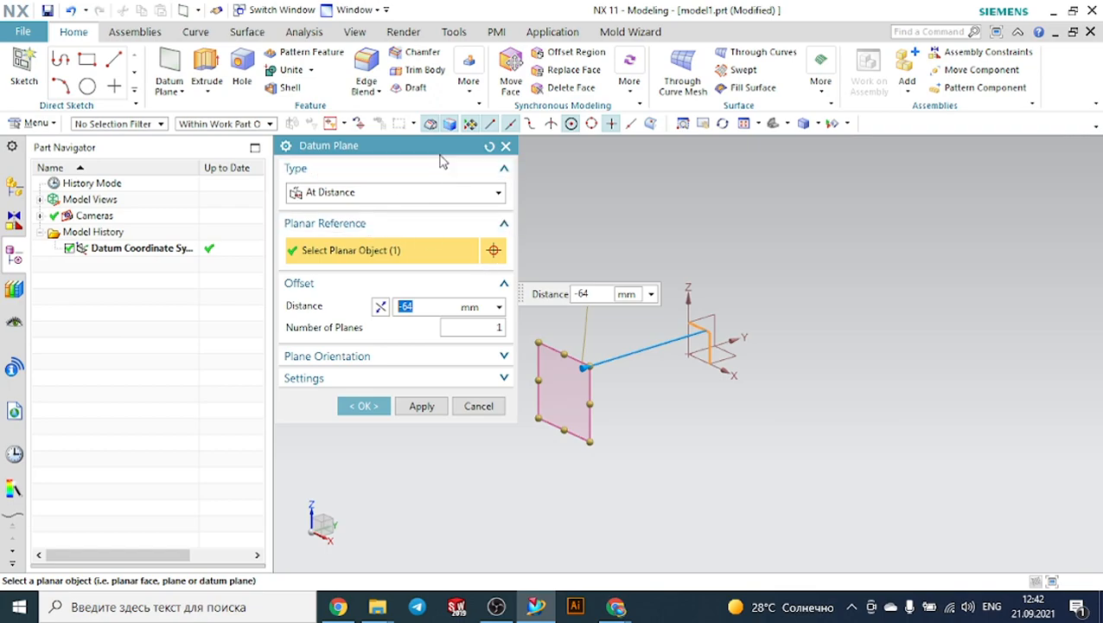
left_click(490, 146)
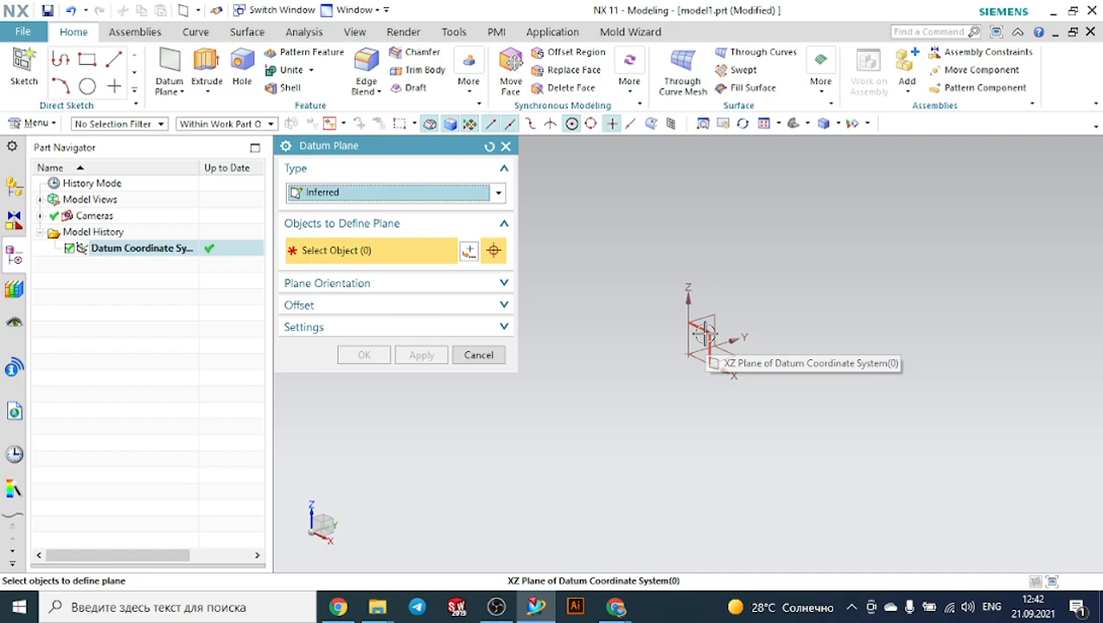
Step: Define an At Distance datum plane from the coordinate system's XZ plane and reverse its offset direction
left_click(307, 192)
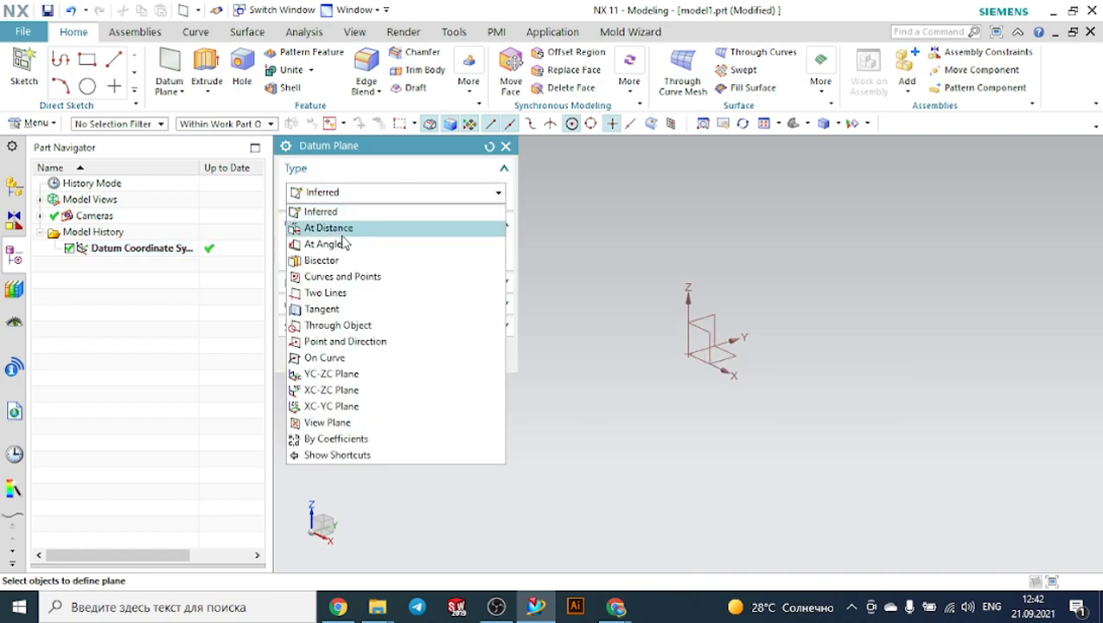
left_click(337, 230)
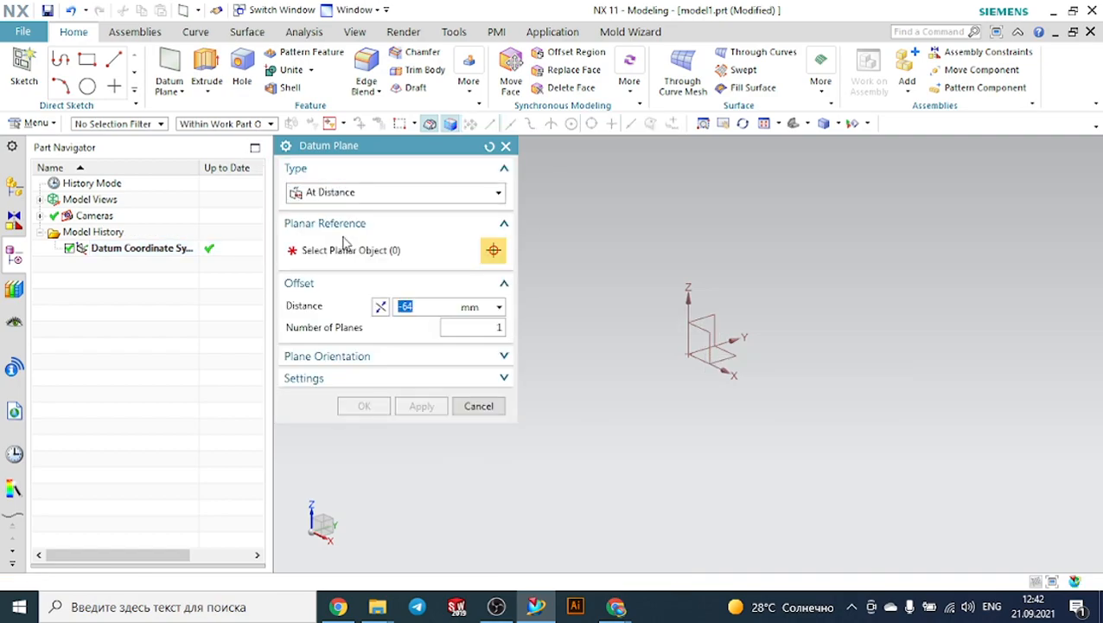
left_click(713, 334)
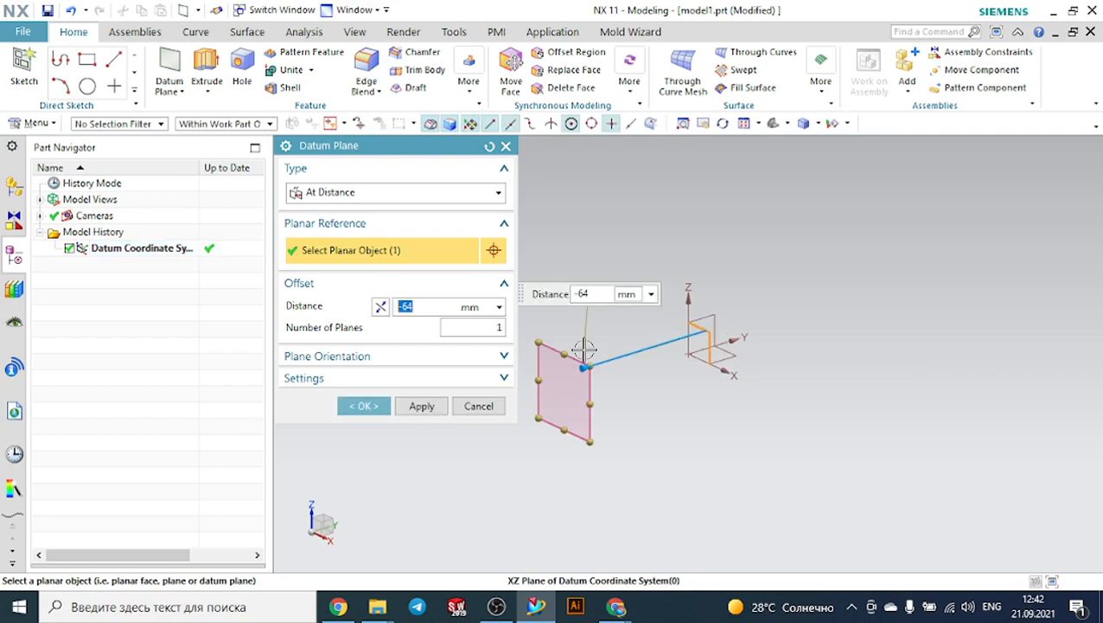
left_click(380, 306)
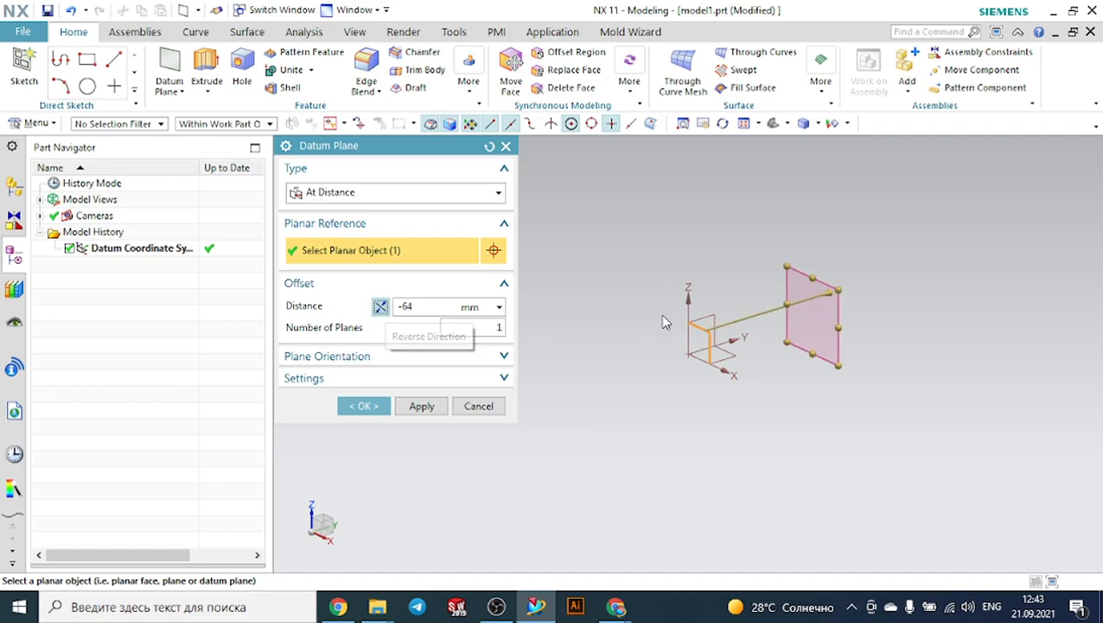
Step: Set the plane's offset distance to 100 mm, reverse it to the positive Y side and apply the datum plane
left_click(407, 307)
left_click_drag(413, 307, 397, 312)
type("1")
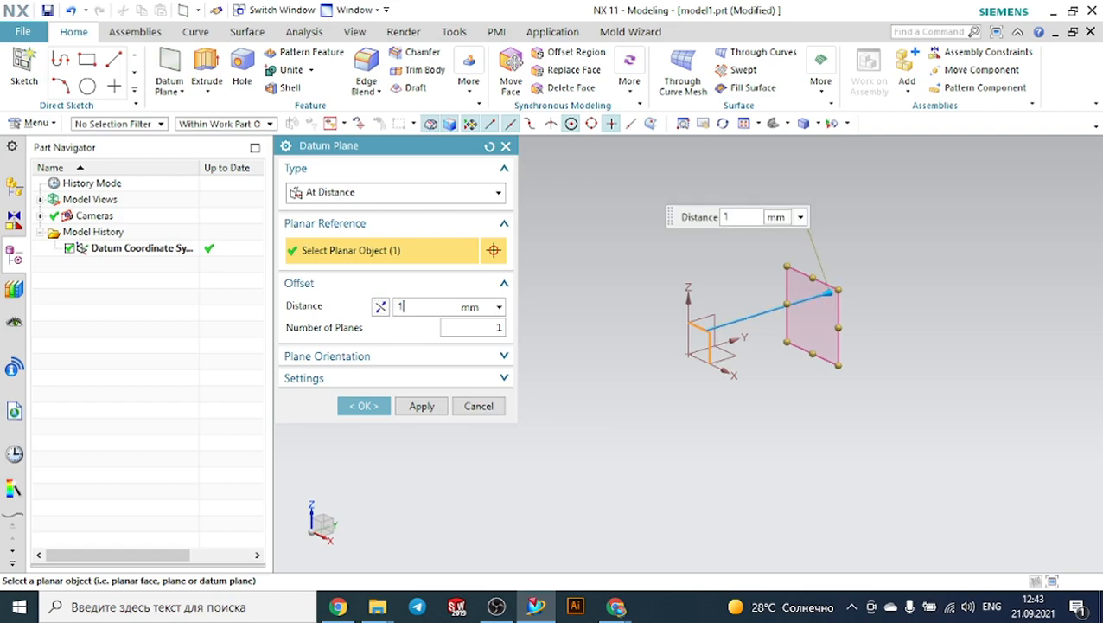
type("00")
key("Return")
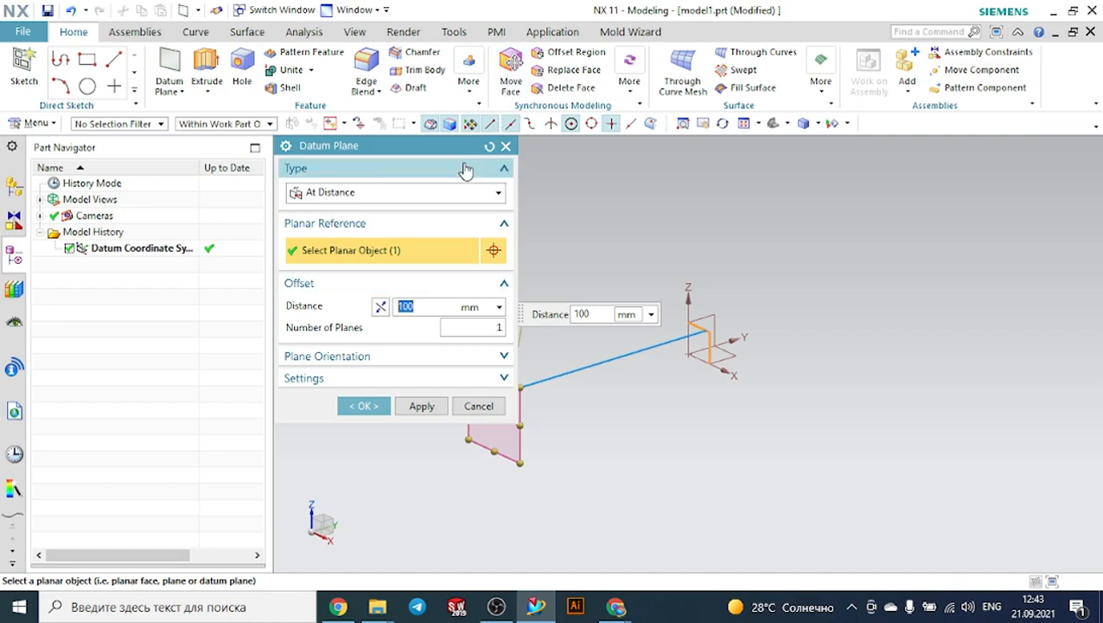
left_click_drag(461, 147, 359, 147)
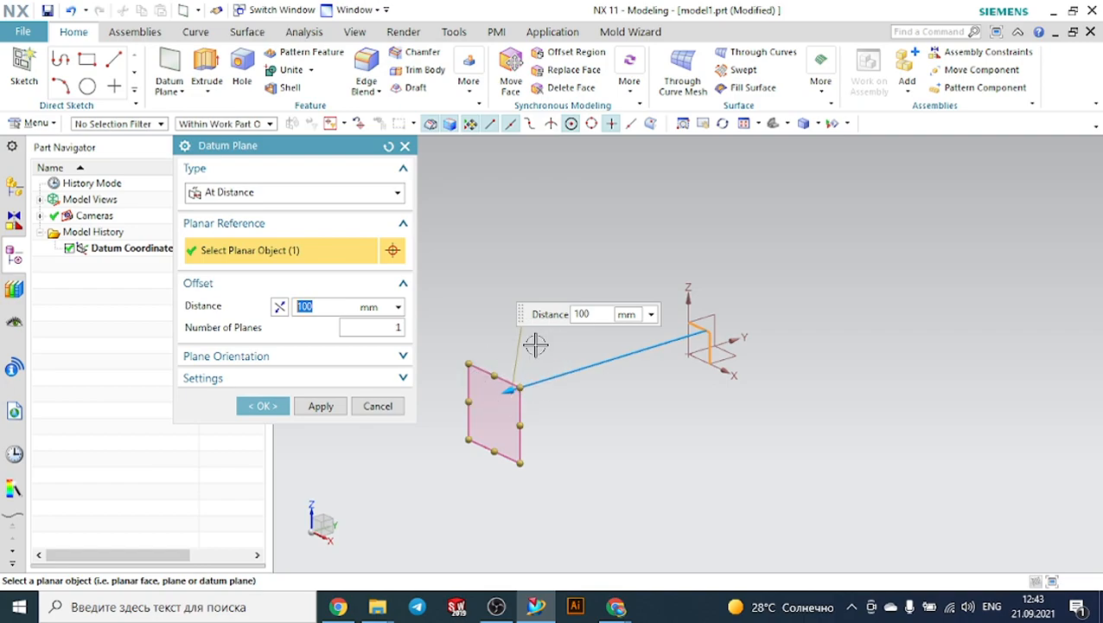
left_click(280, 307)
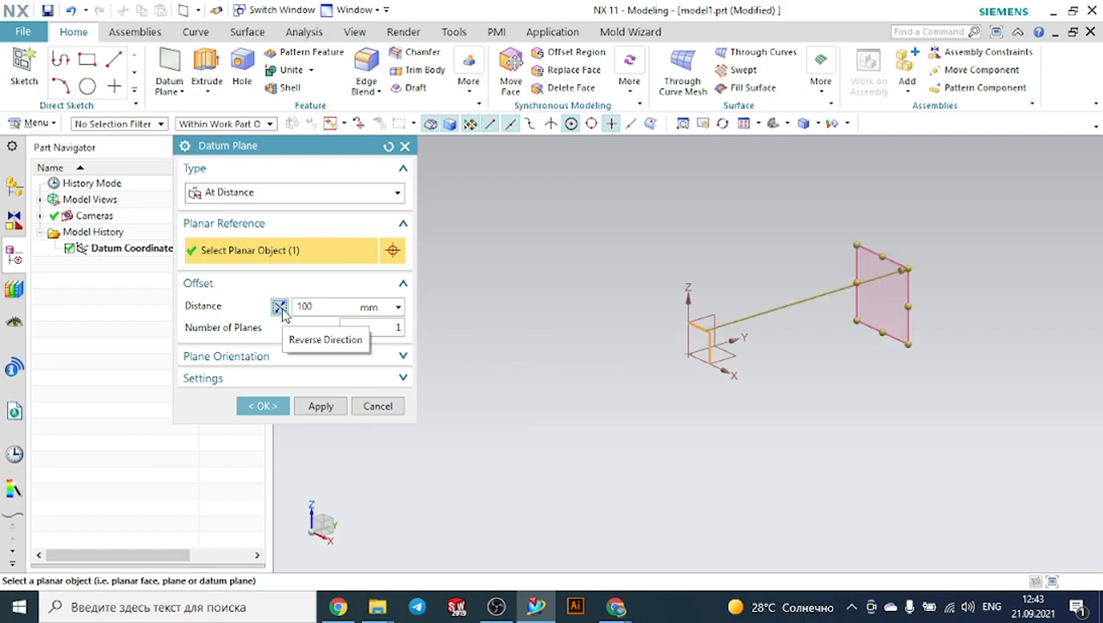
left_click(317, 407)
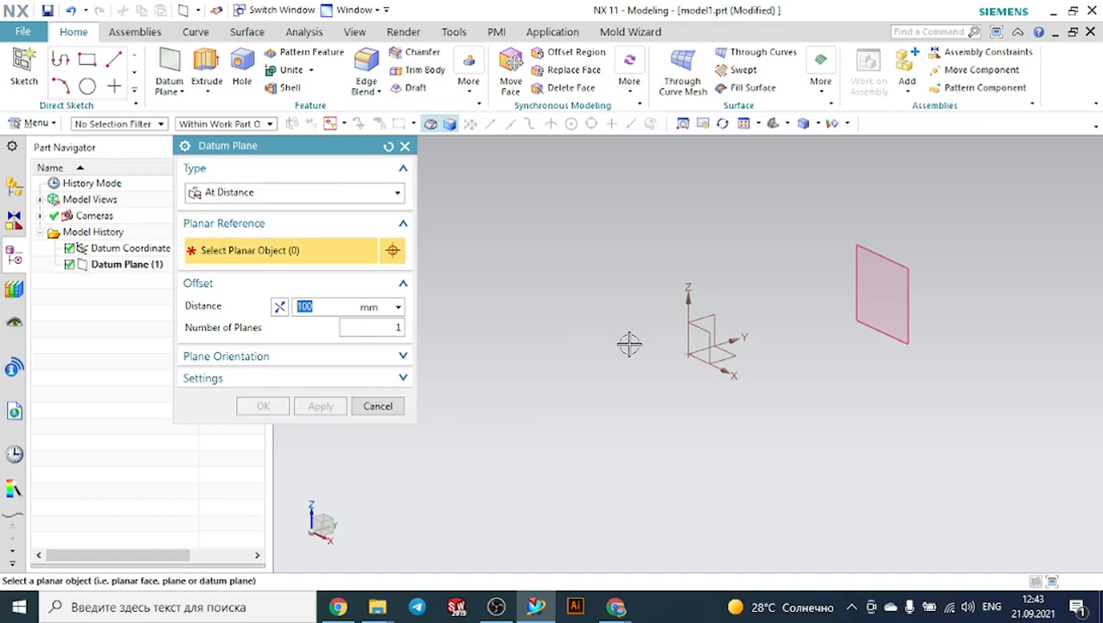
Step: Create a second datum plane 100 mm from the YZ plane, reversed to the negative X side
left_click(714, 309)
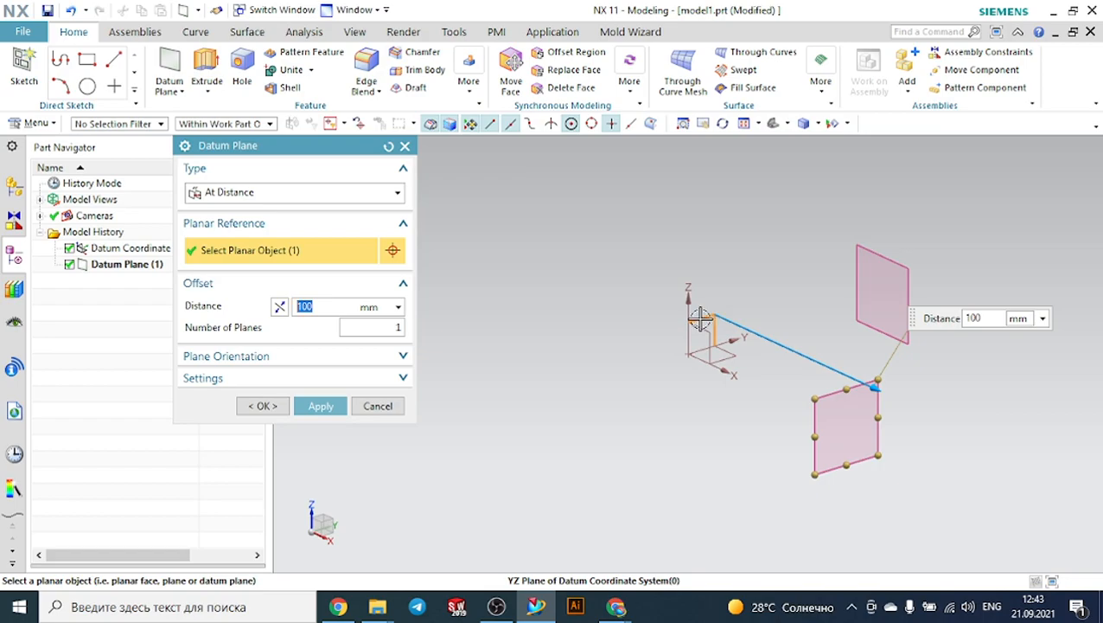
left_click(280, 306)
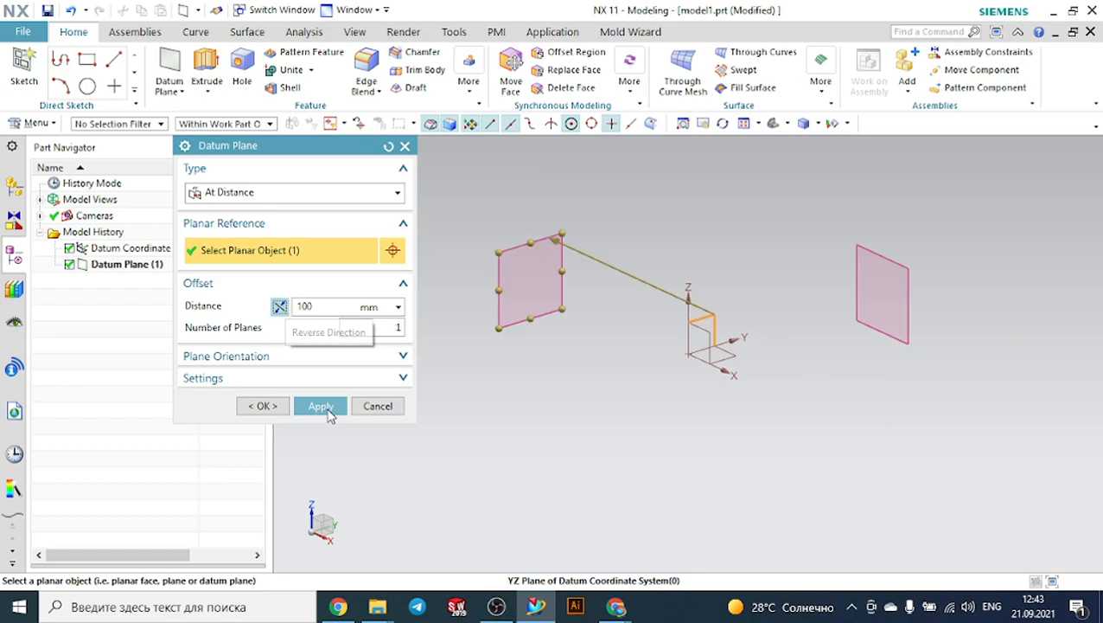
left_click(265, 406)
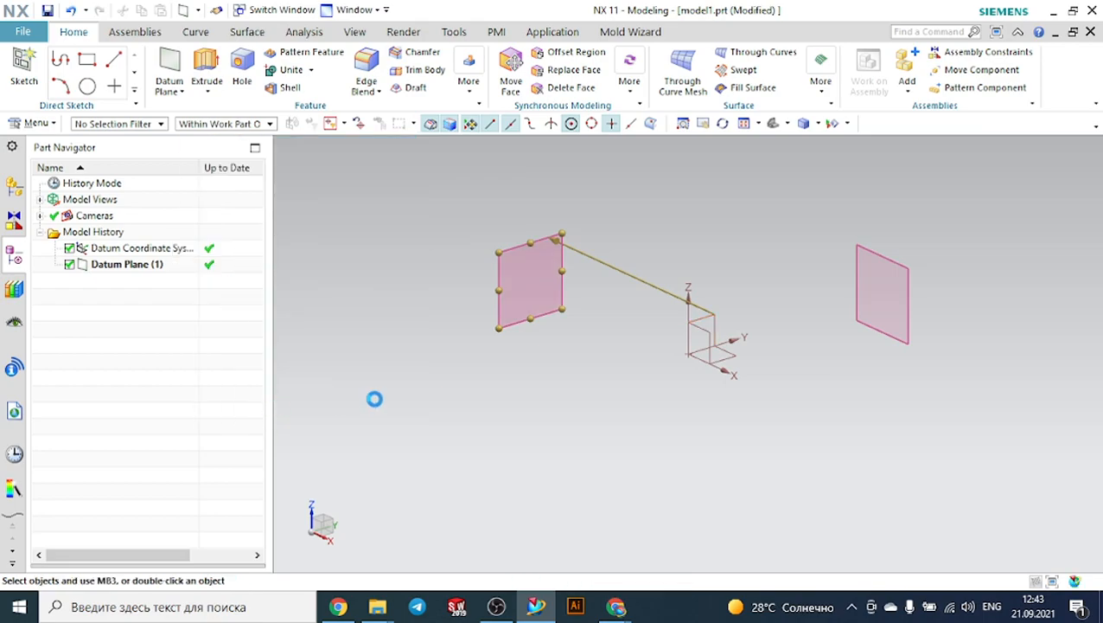
left_click(171, 69)
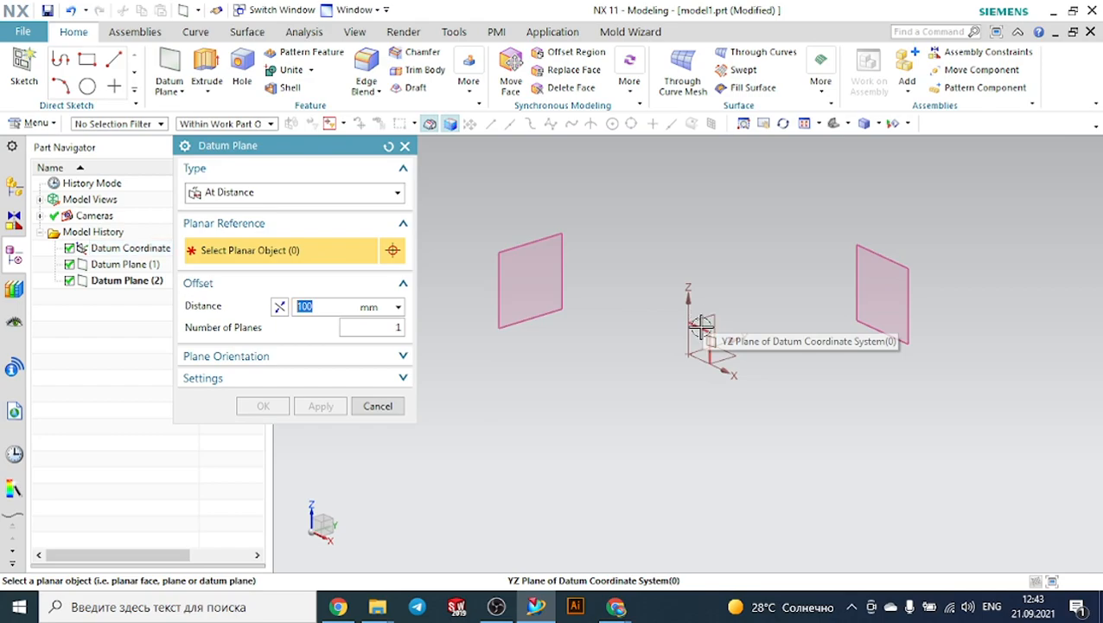
left_click(386, 408)
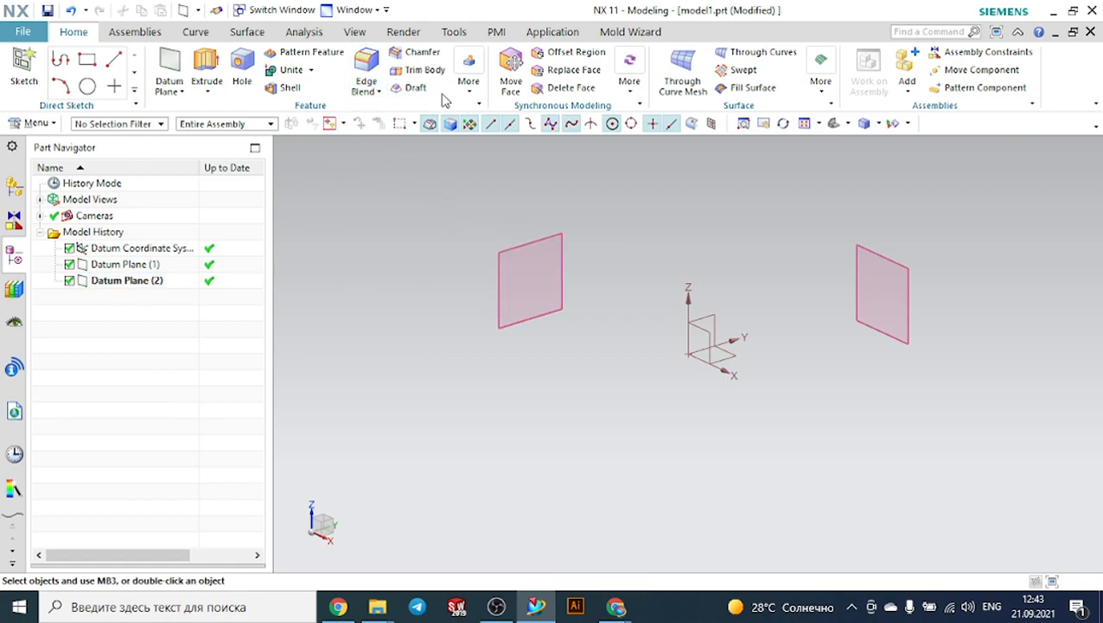
Step: Create a 100 × 100 × 100 mm block at the coordinate origin with Boolean set to None
left_click(469, 87)
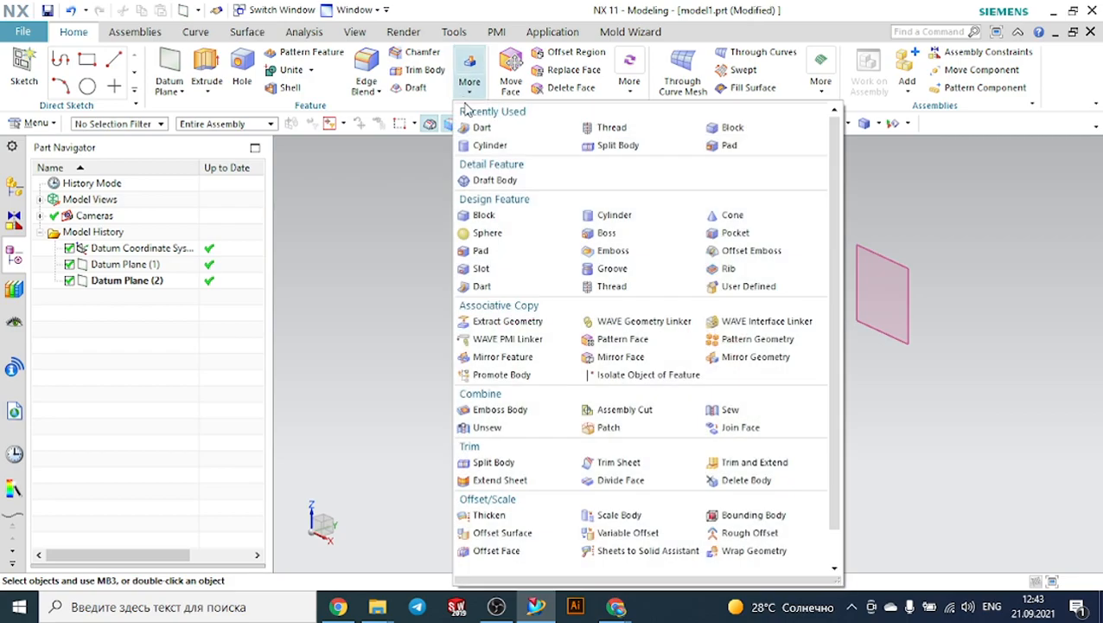
left_click(731, 128)
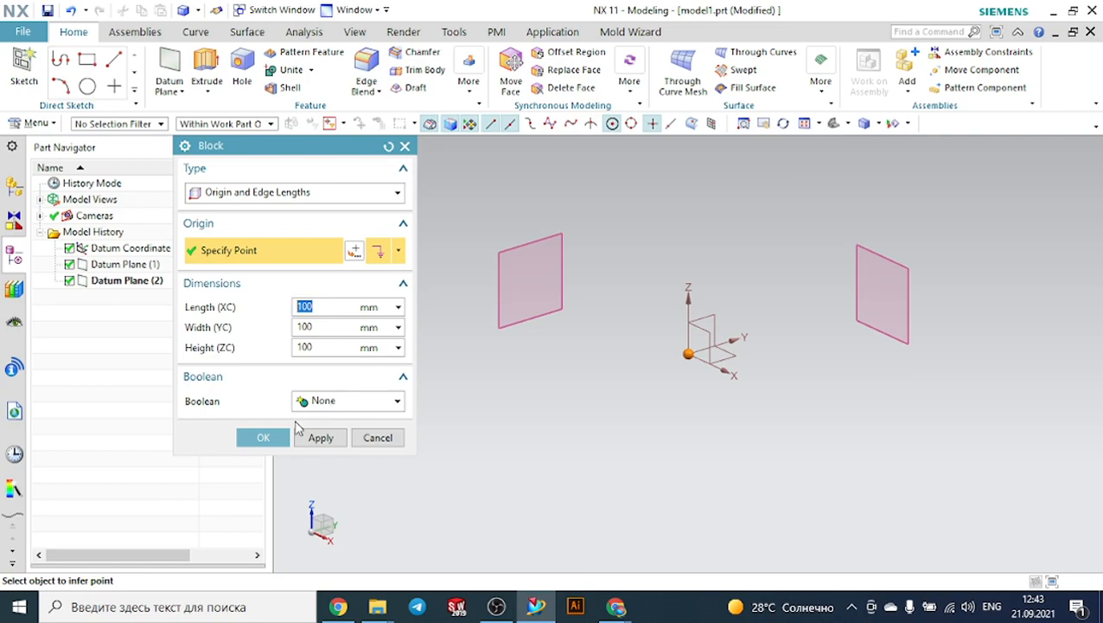
left_click(262, 436)
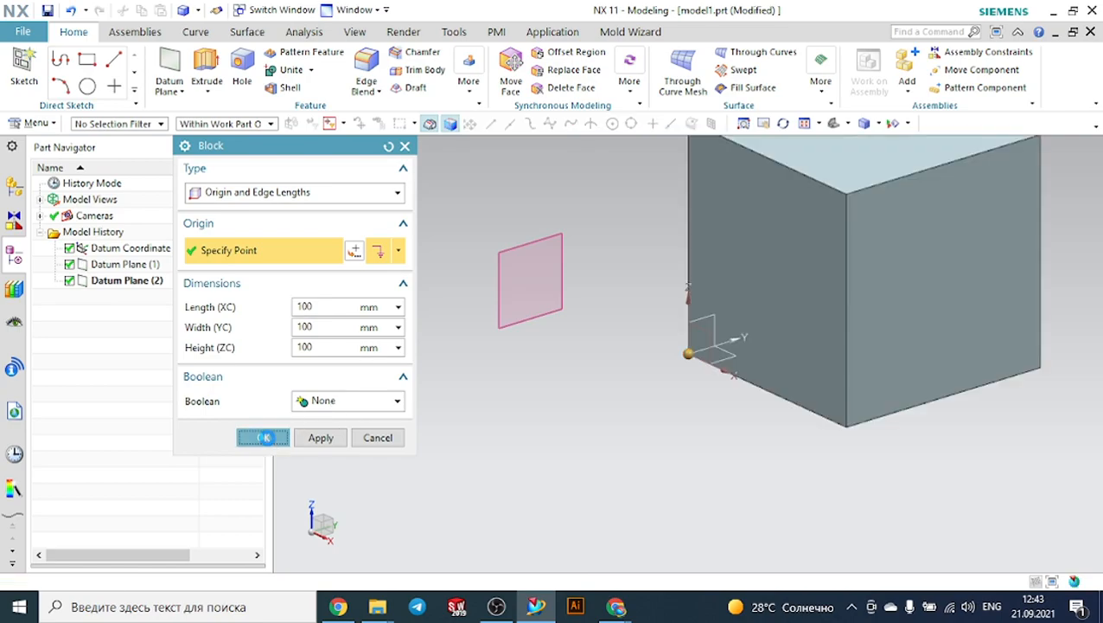
scroll(491, 380, "down", 3)
scroll(837, 320, "up", 3)
scroll(813, 288, "down", 3)
scroll(679, 232, "up", 2)
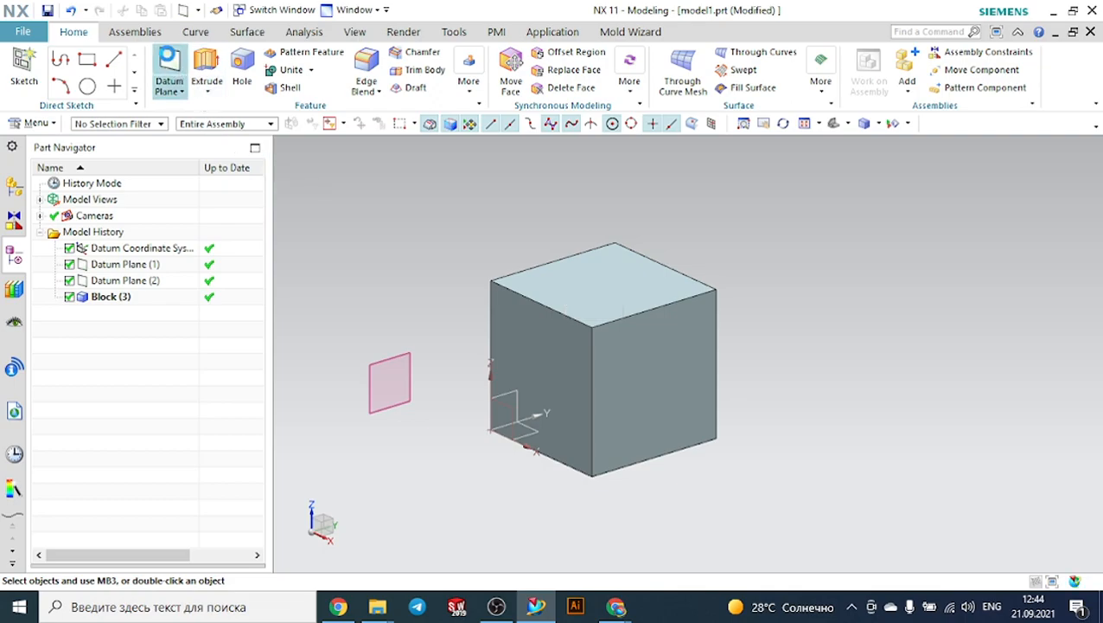
Step: Create an At Distance datum plane offset 95 mm above the block's top face
left_click(170, 68)
left_click(251, 193)
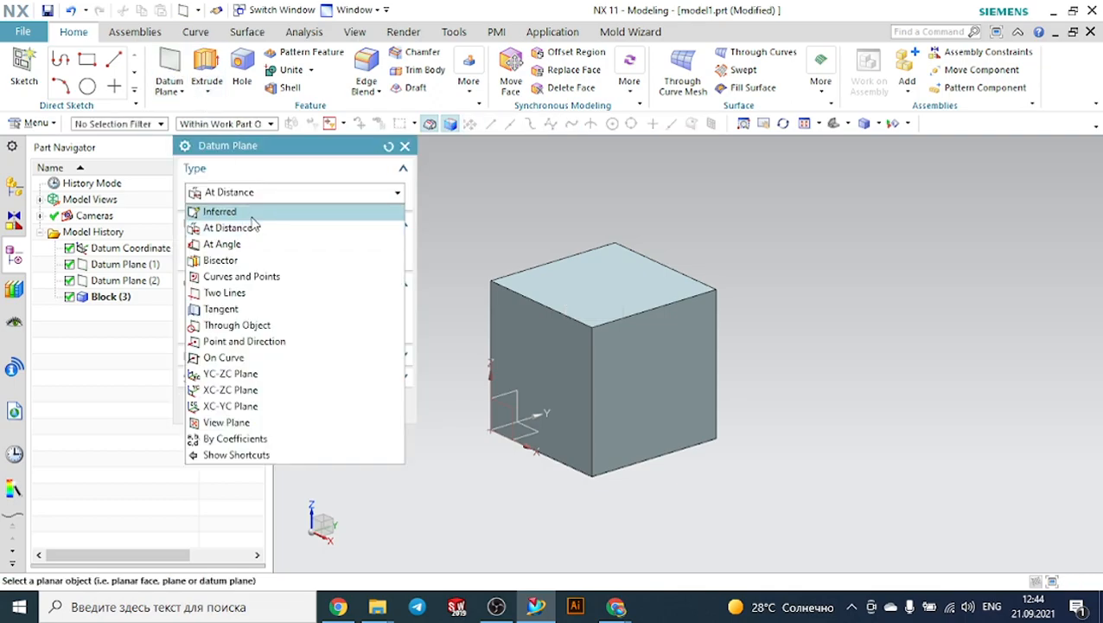
left_click(255, 228)
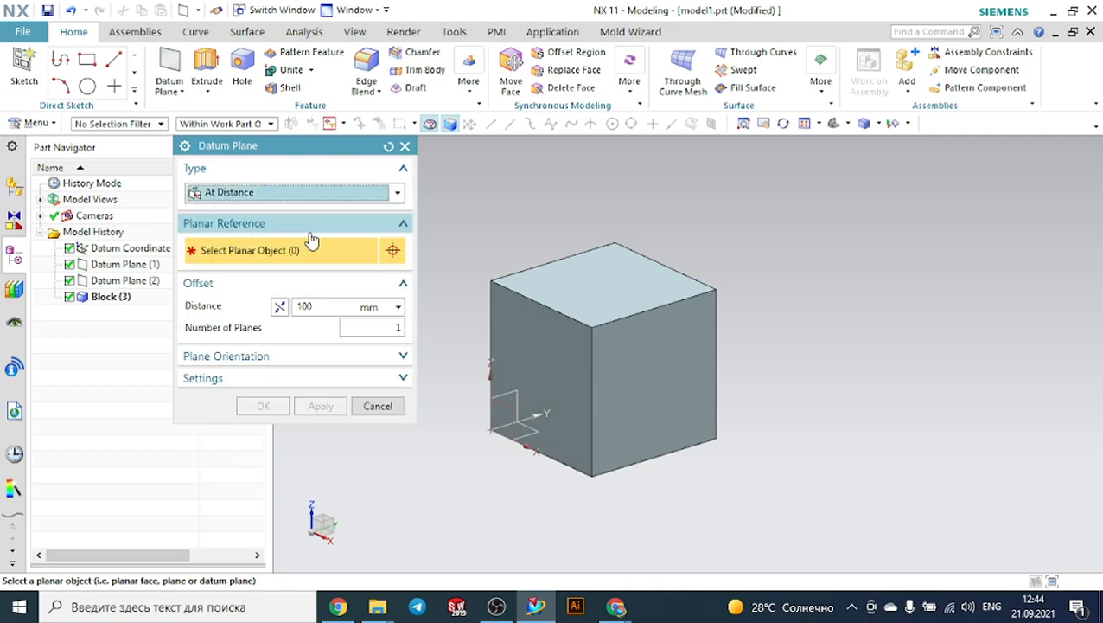
left_click(573, 271)
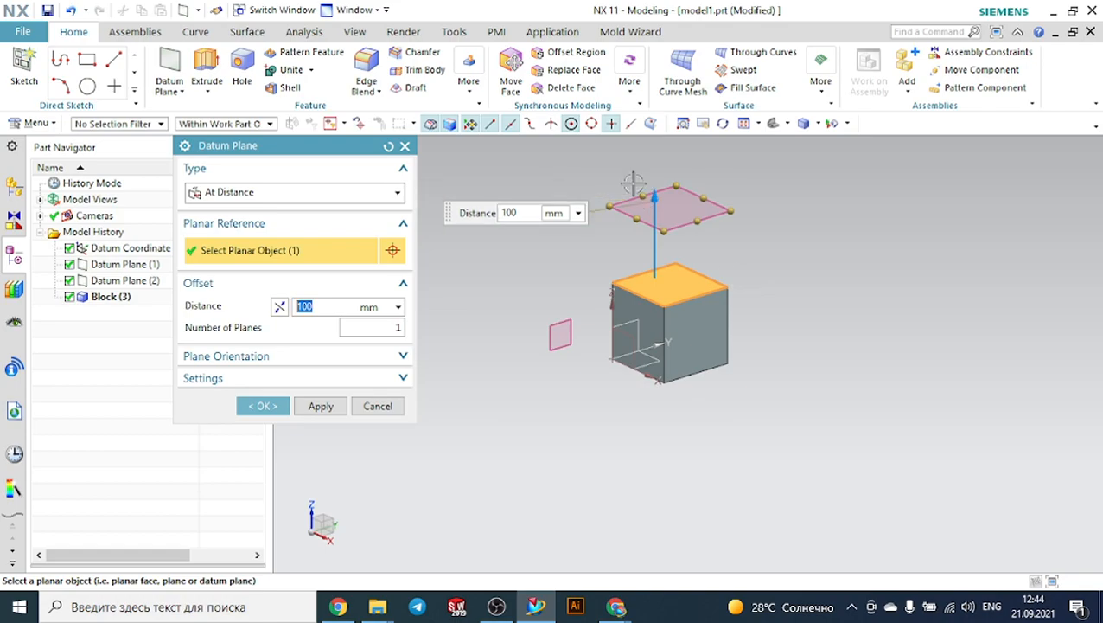
scroll(633, 184, "up", 3)
left_click_drag(676, 225, 675, 232)
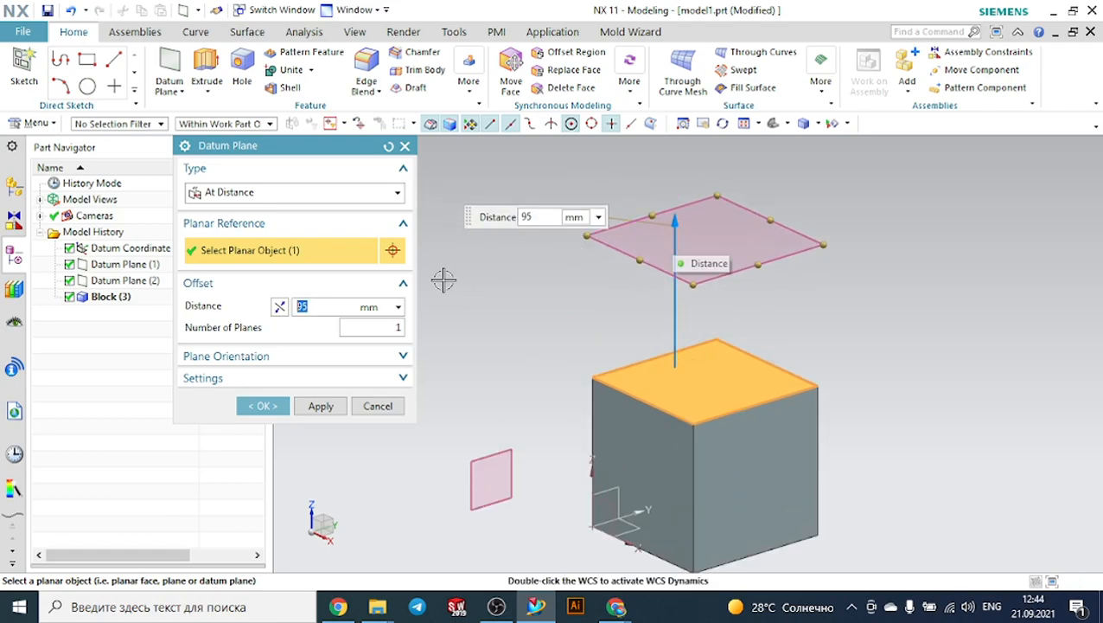
left_click(268, 406)
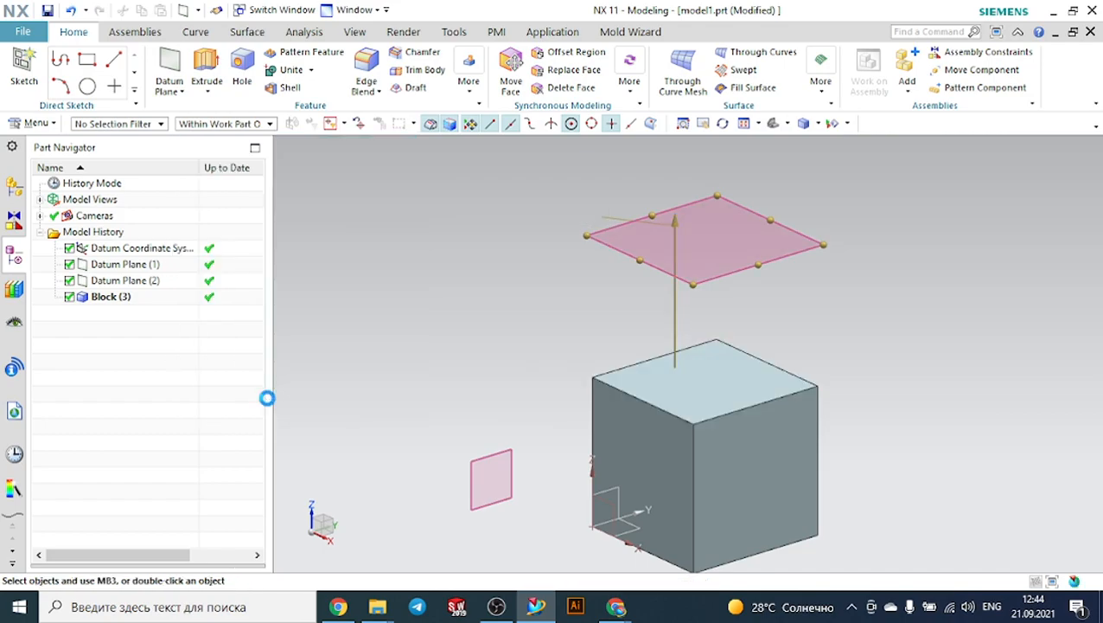
Step: Try to start an On Plane sketch on the datum plane above the block
middle_click_drag(475, 328, 611, 360)
scroll(804, 302, "up", 3)
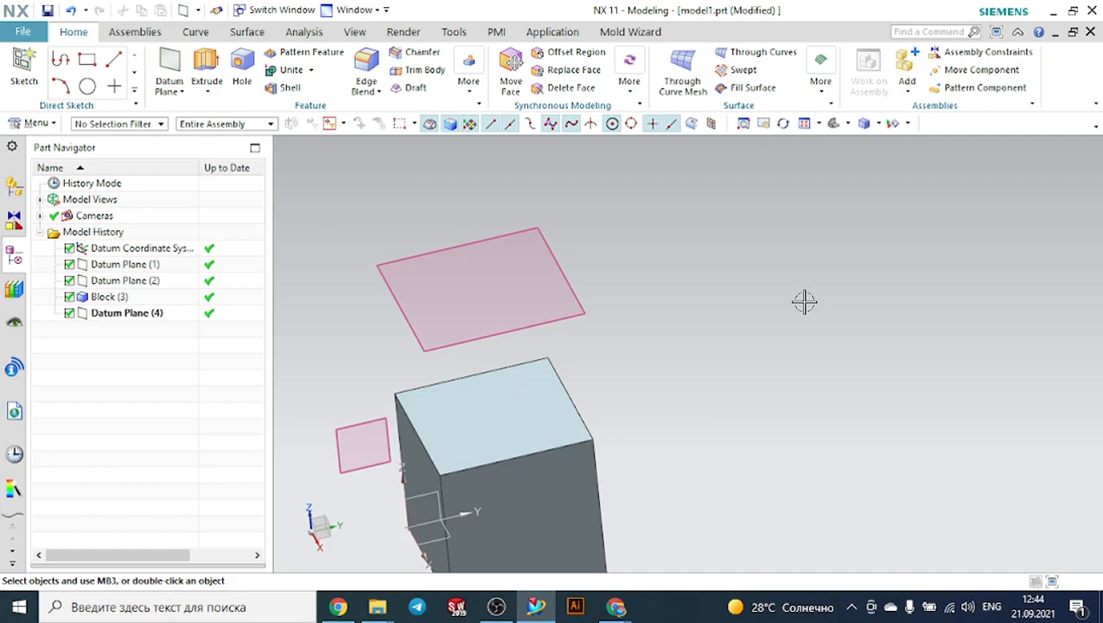
scroll(802, 300, "down", 1)
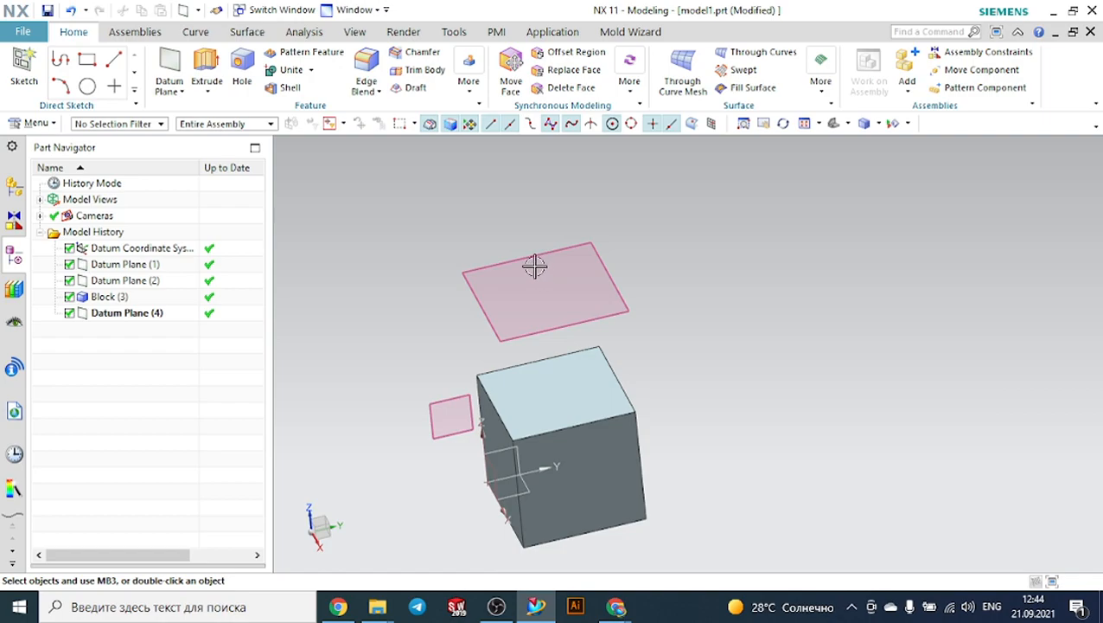
left_click(26, 69)
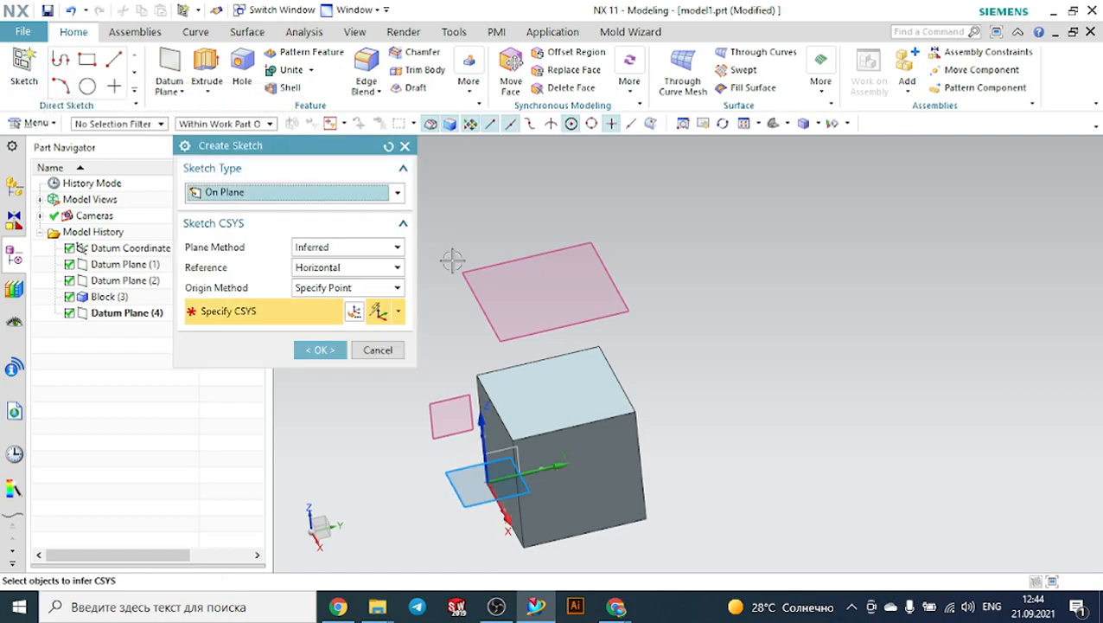
left_click(490, 277)
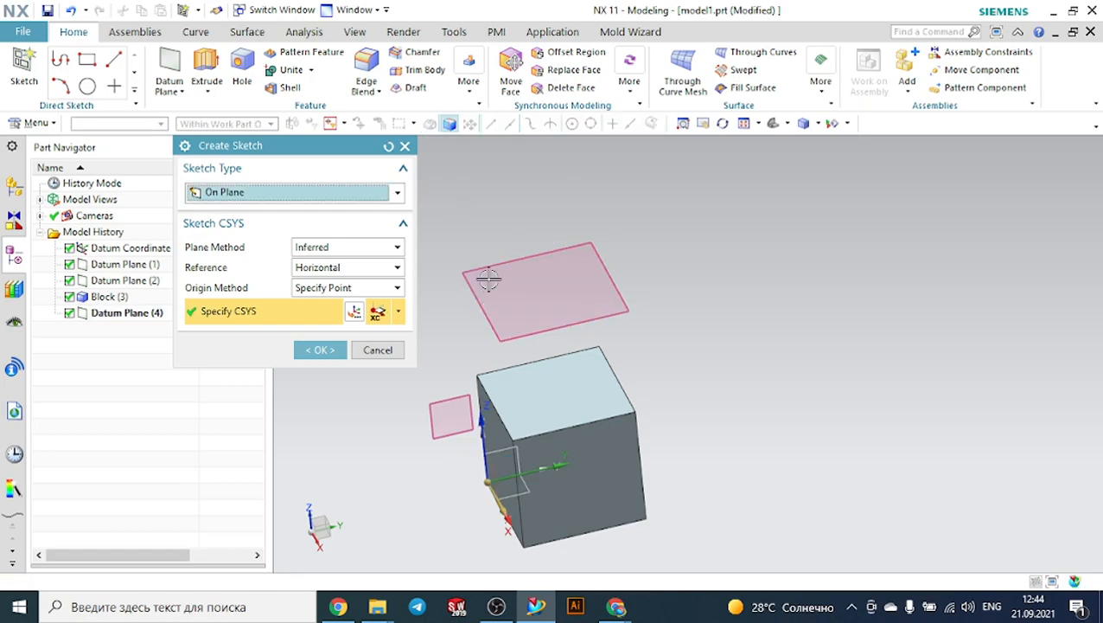
left_click(320, 350)
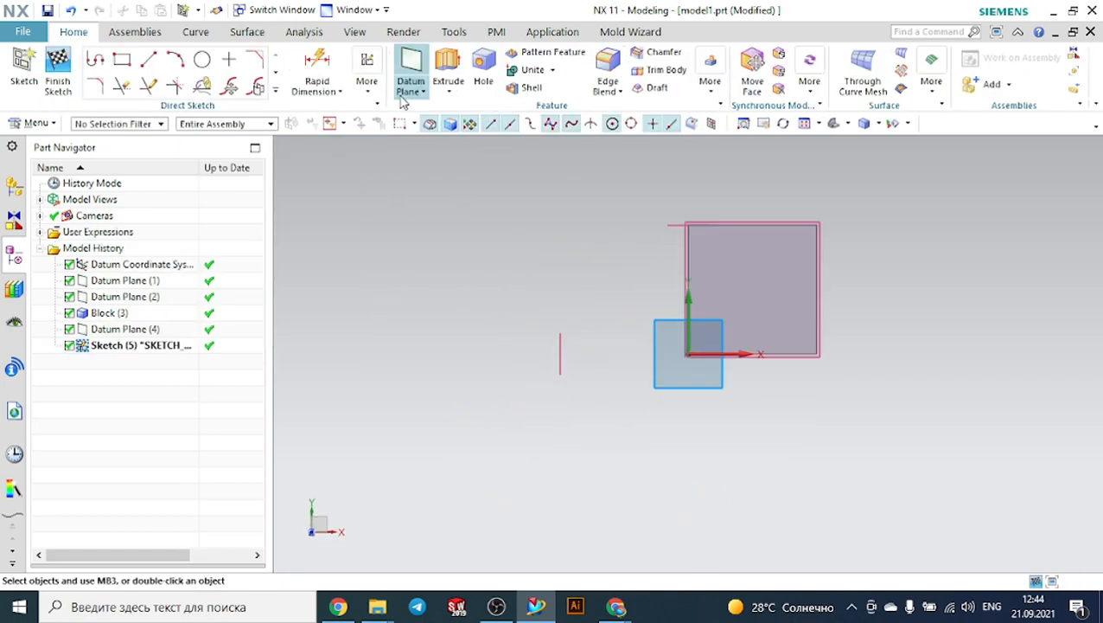
Step: Draw a circle near the middle of the block's square outline and finish the sketch
left_click(202, 59)
scroll(783, 285, "up", 3)
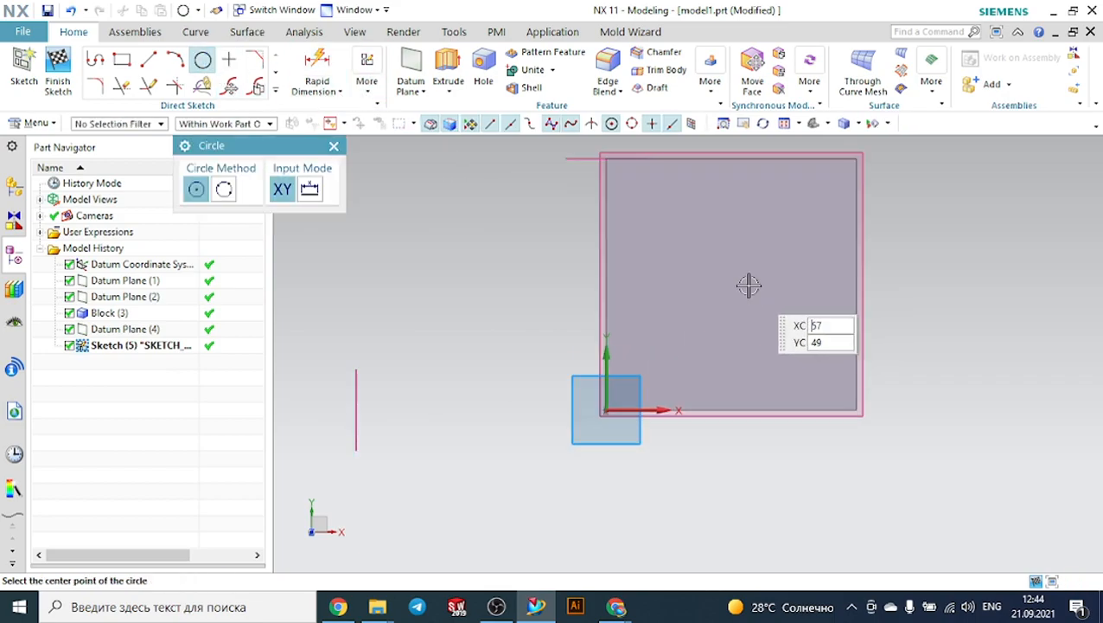
left_click(733, 281)
left_click(733, 227)
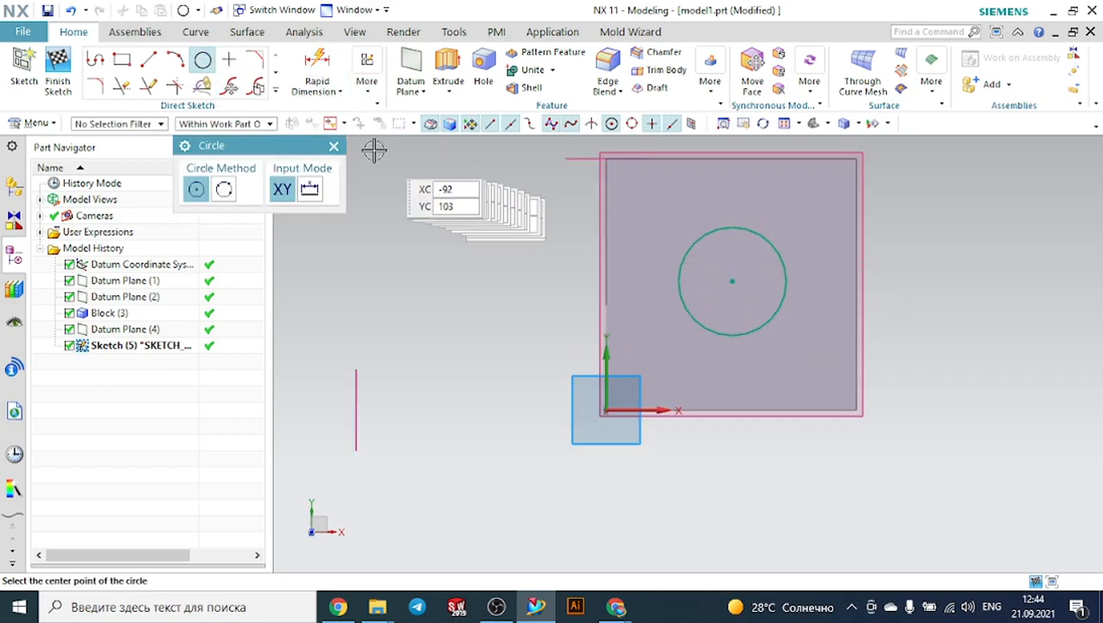
left_click(334, 145)
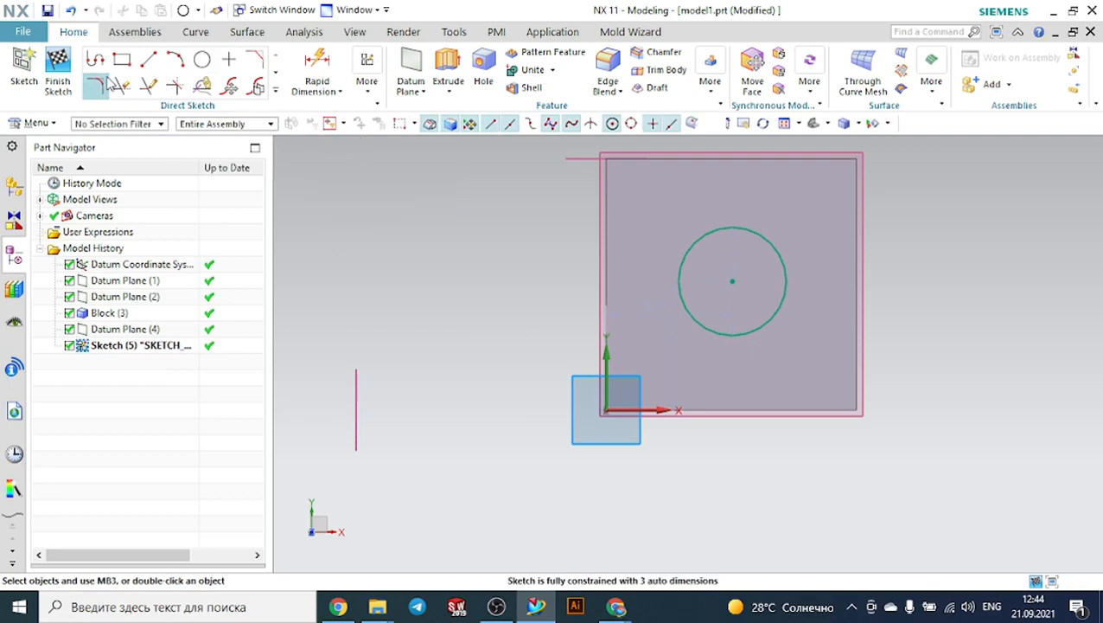
left_click(58, 70)
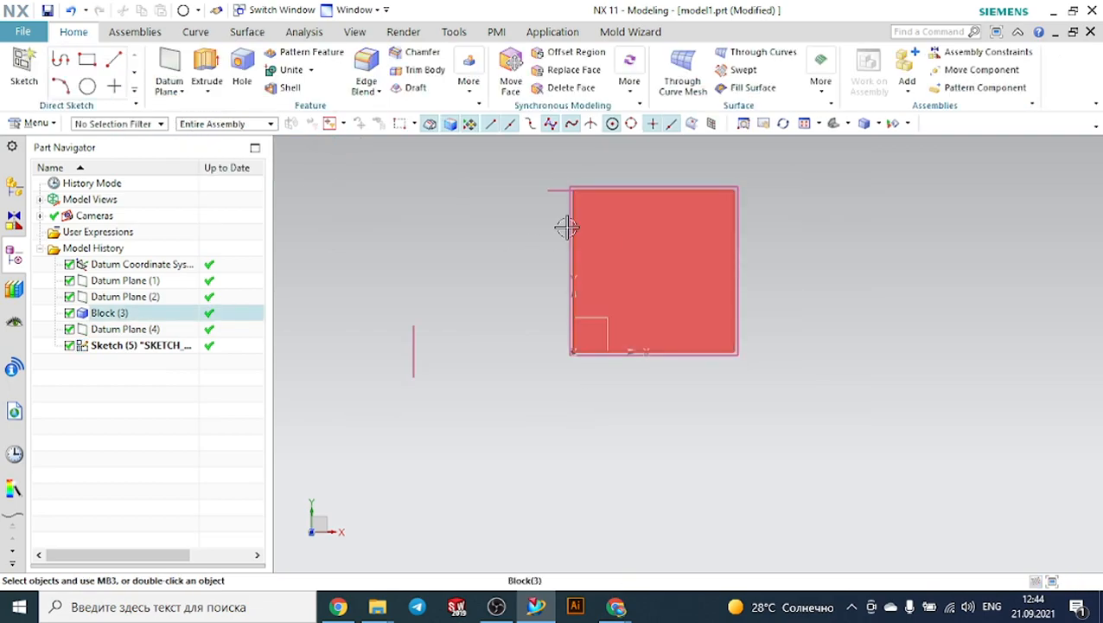
Step: Delete the circle sketch lying on the block's bottom face
mouse_move(783, 227)
middle_mouse_down()
mouse_move(777, 201)
mouse_move(734, 166)
mouse_move(737, 177)
middle_mouse_up()
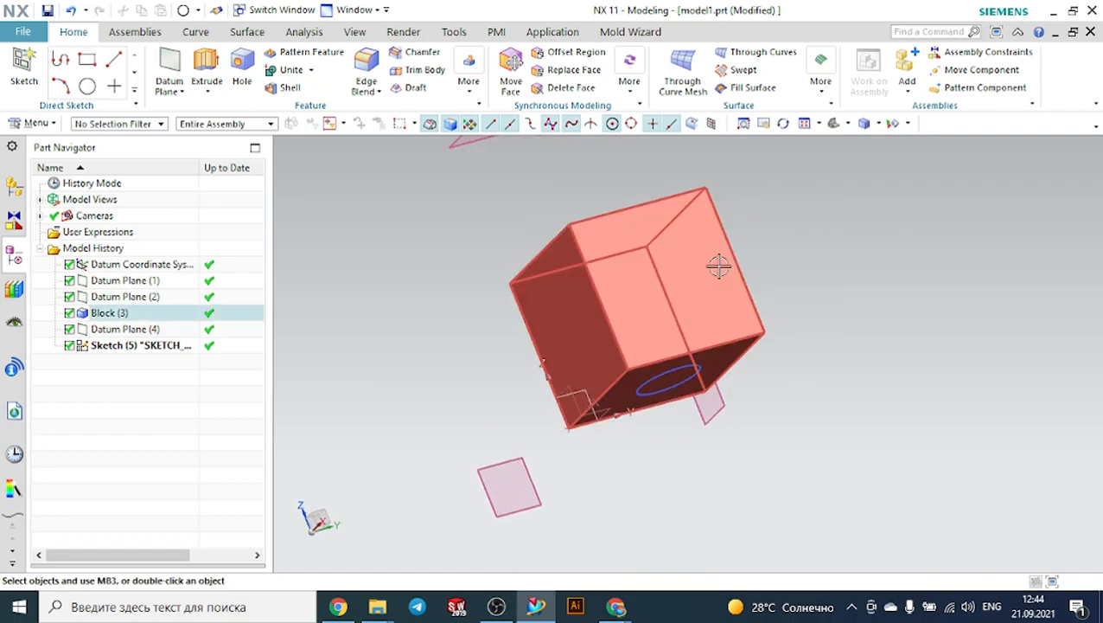
left_click(701, 374)
key("Delete")
middle_click_drag(850, 357, 852, 355)
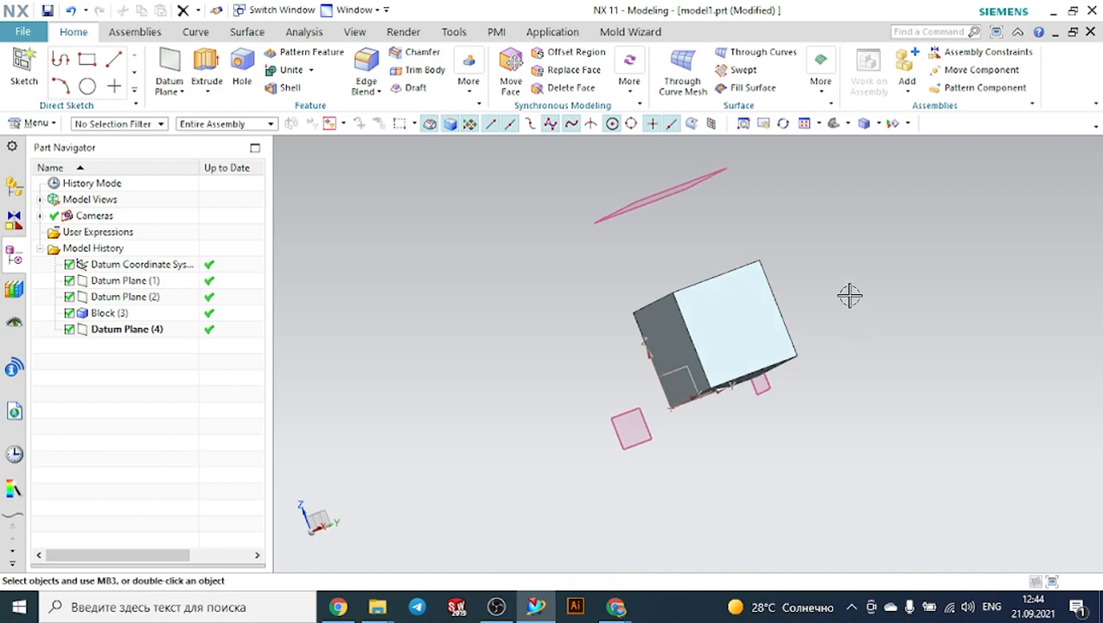
Step: Create a new On Plane sketch on the offset datum plane above the block
middle_click_drag(850, 295, 859, 316)
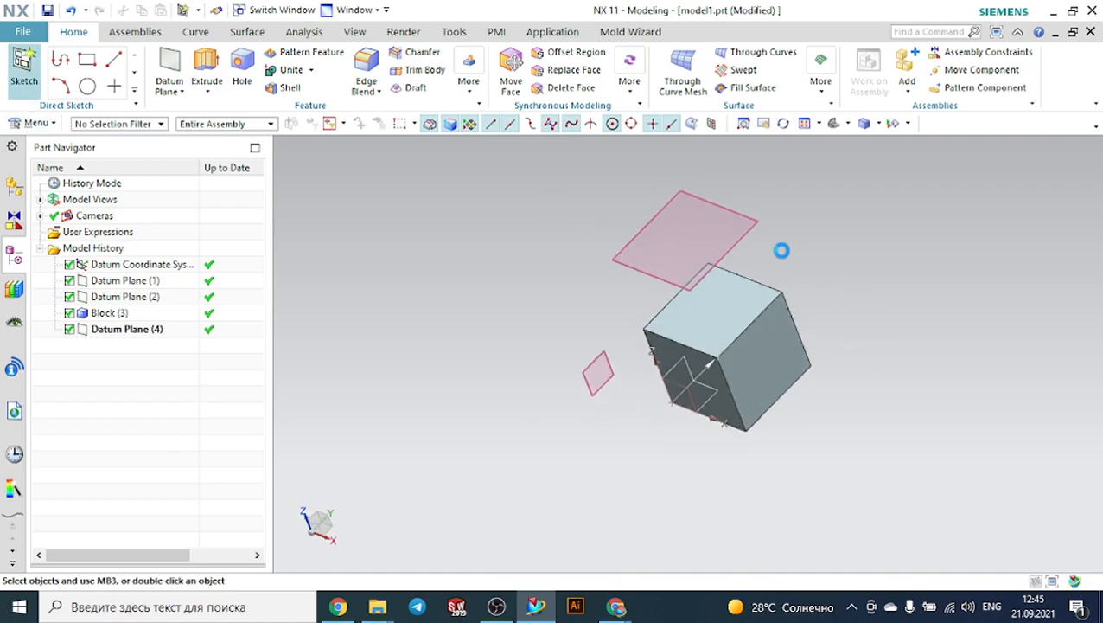
left_click(628, 257)
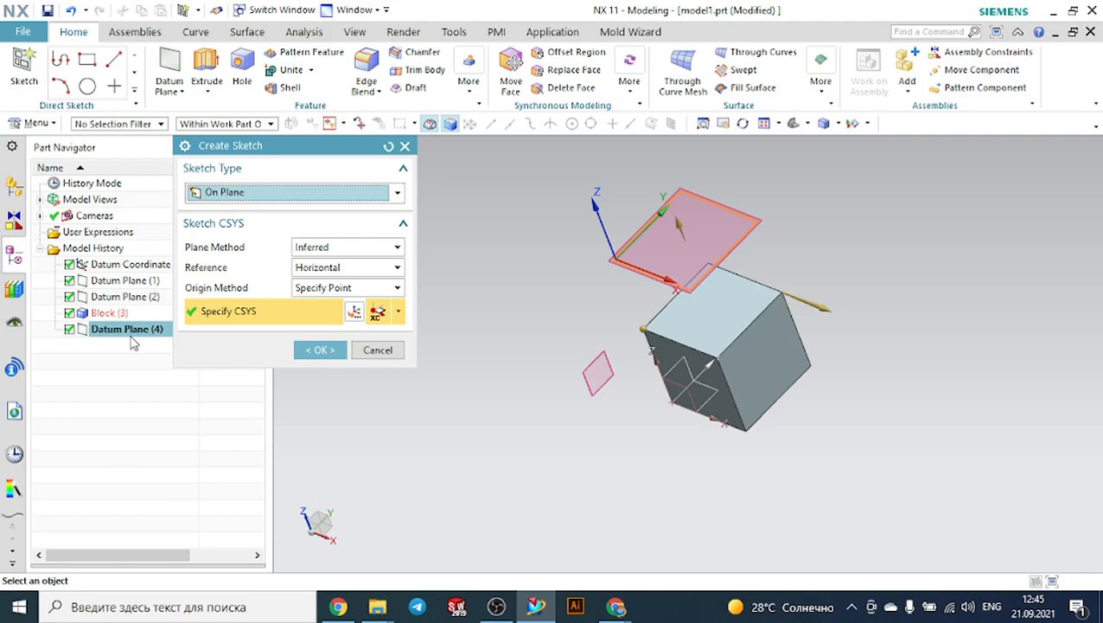
left_click(319, 349)
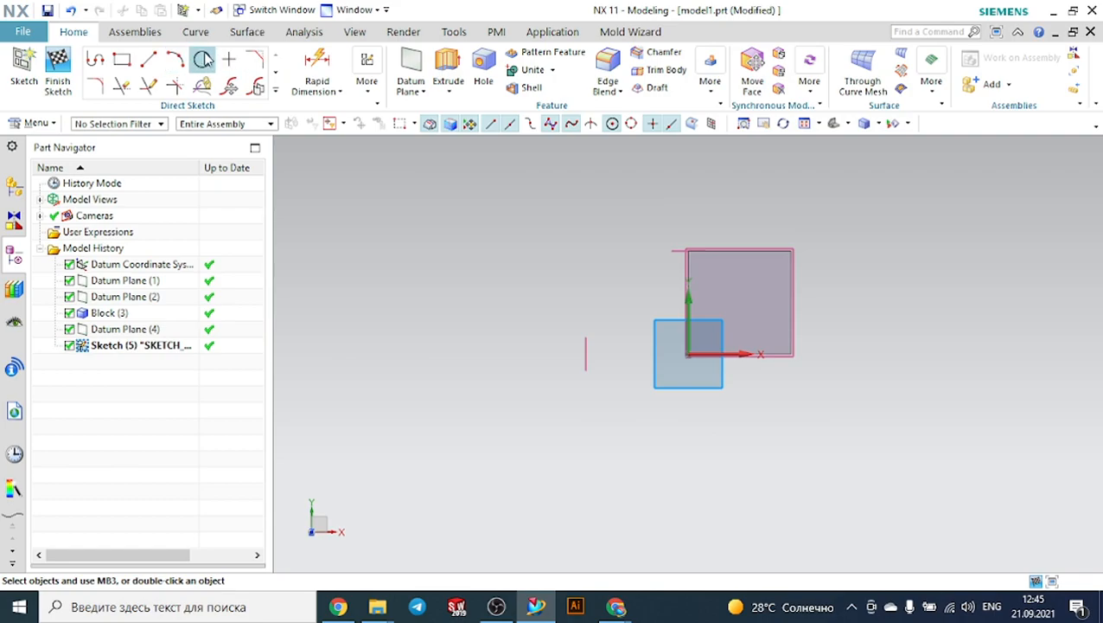
Step: Sketch a circle by centre and radius near the middle of the offset plane and finish the sketch
left_click(203, 59)
scroll(787, 301, "up", 3)
left_click(706, 294)
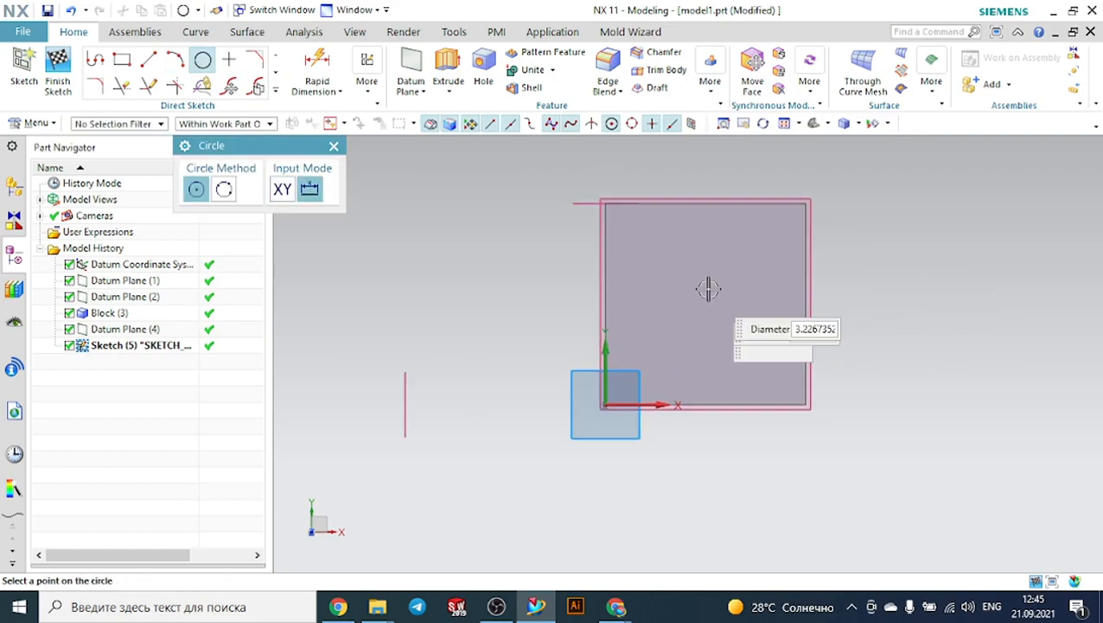
left_click(720, 256)
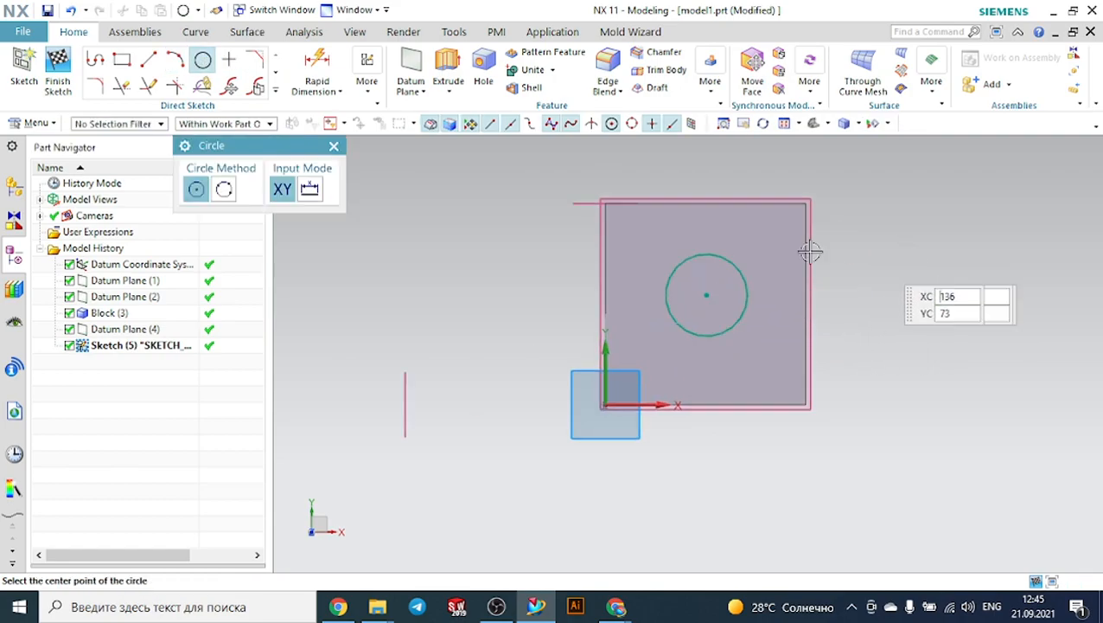
key("Escape")
left_click(68, 92)
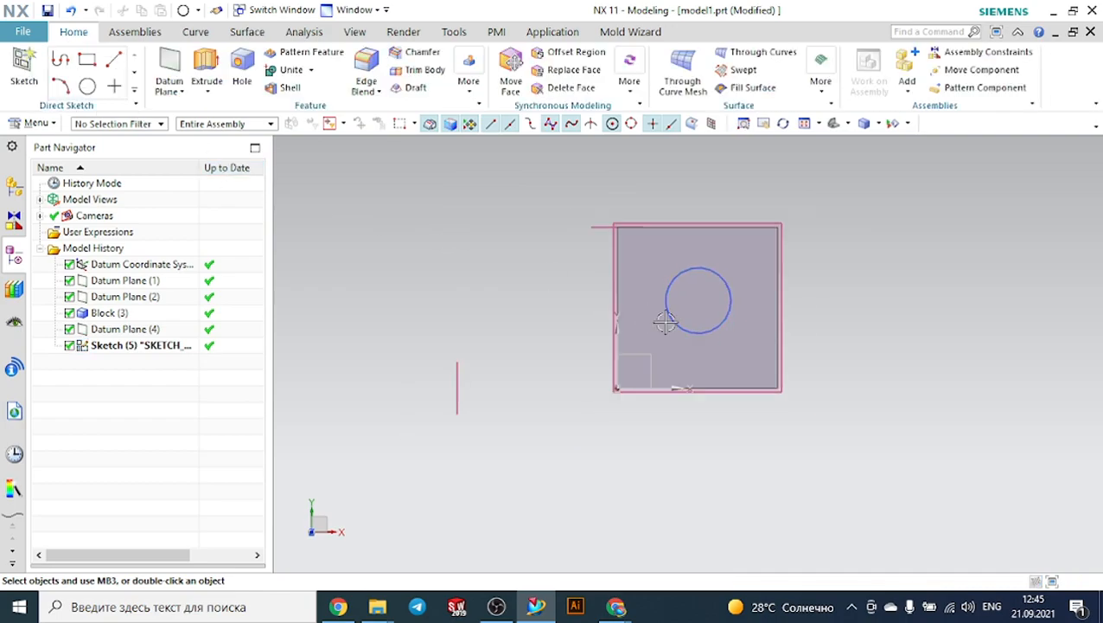
Step: Set up an Extrude of the circle on the offset plane and reverse its direction toward the block
middle_click_drag(932, 322, 867, 206)
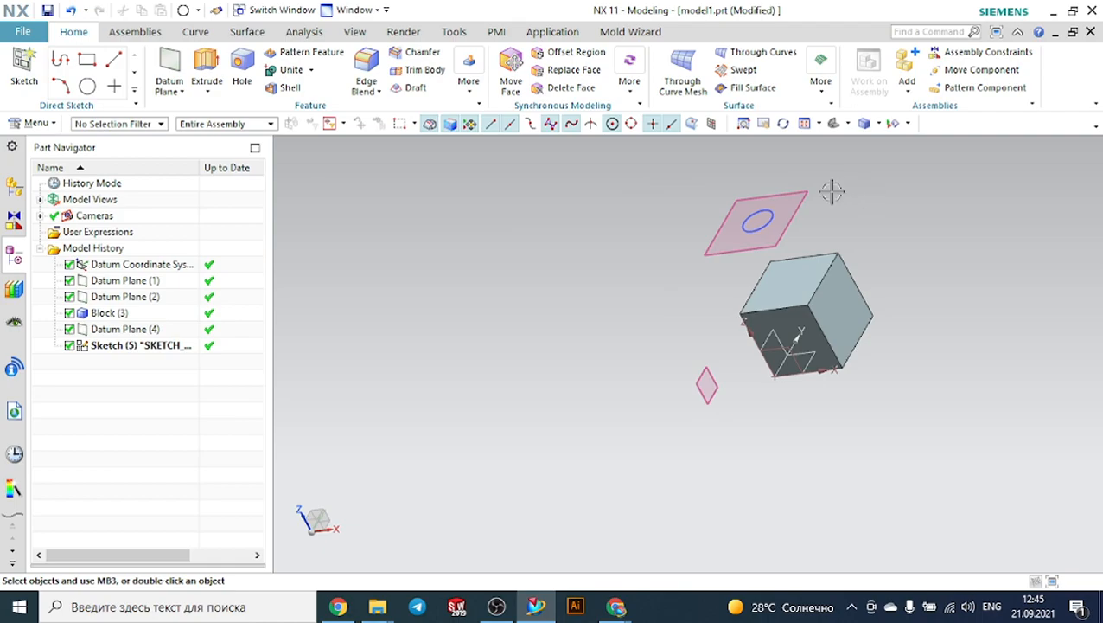
scroll(775, 177, "up", 4)
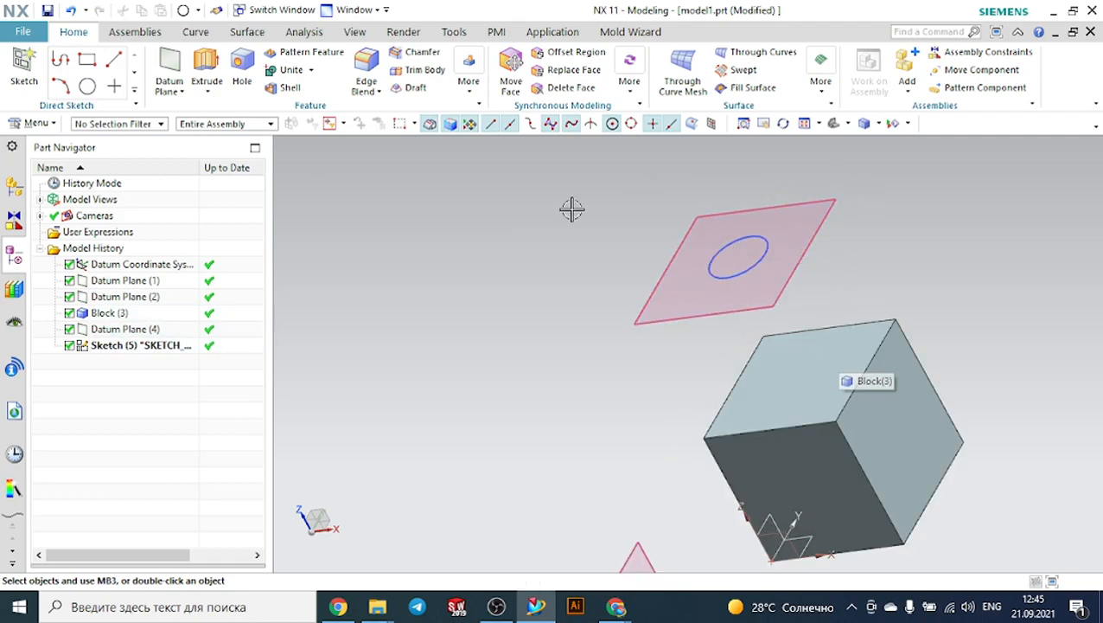
left_click(206, 69)
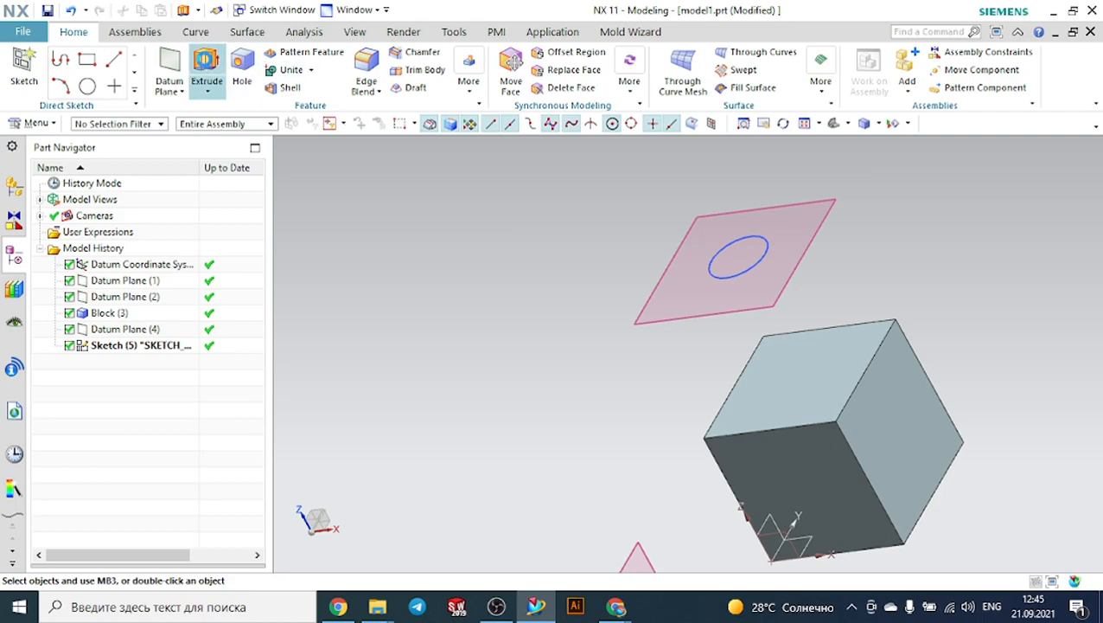
left_click(744, 237)
double_click(696, 181)
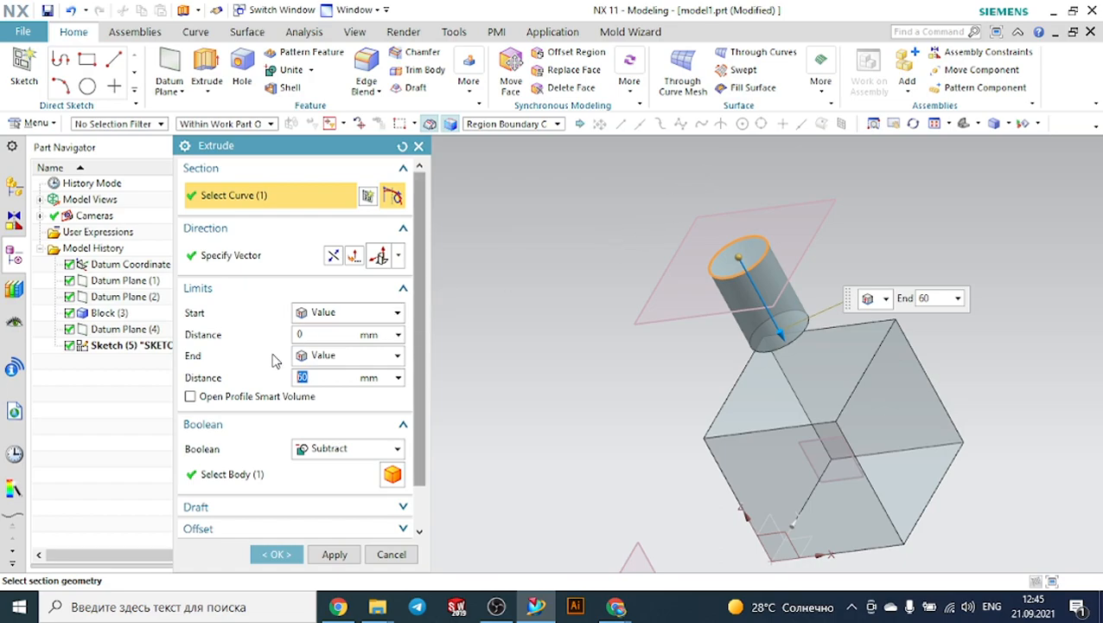
Step: End the extrusion with Until Selected at the block's top face, unite it with the block and finish it
left_click(320, 356)
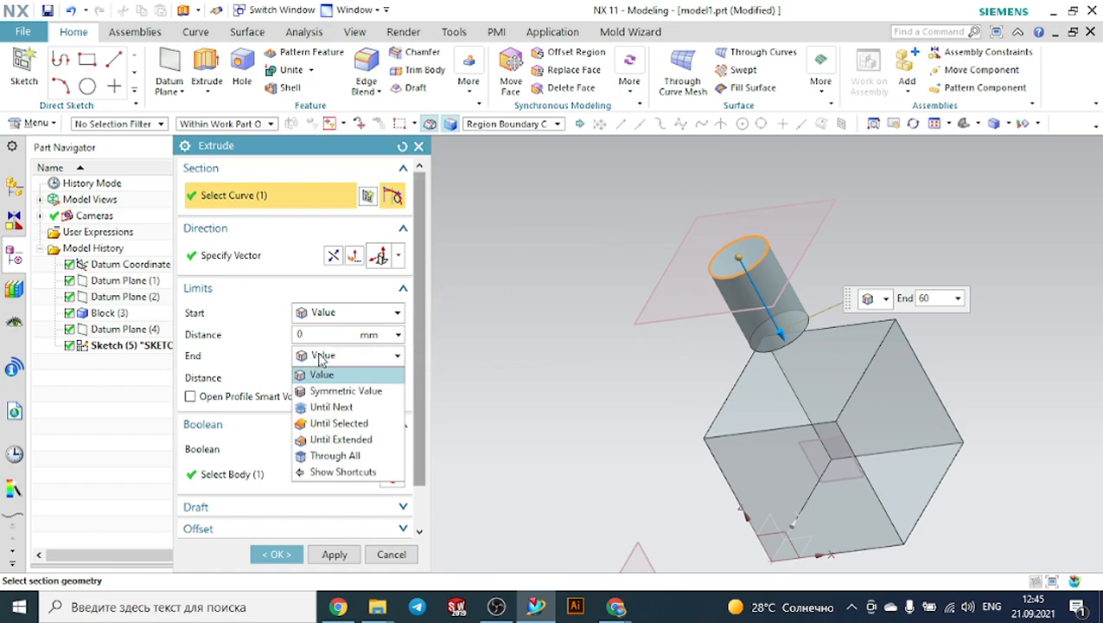
left_click(336, 406)
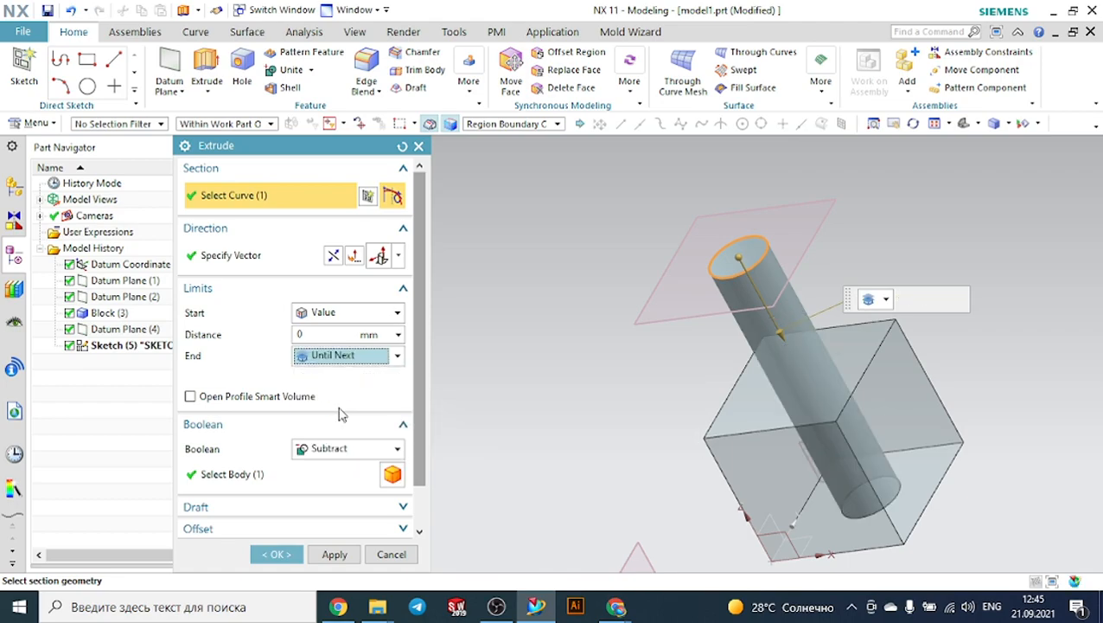
left_click(376, 357)
left_click(350, 421)
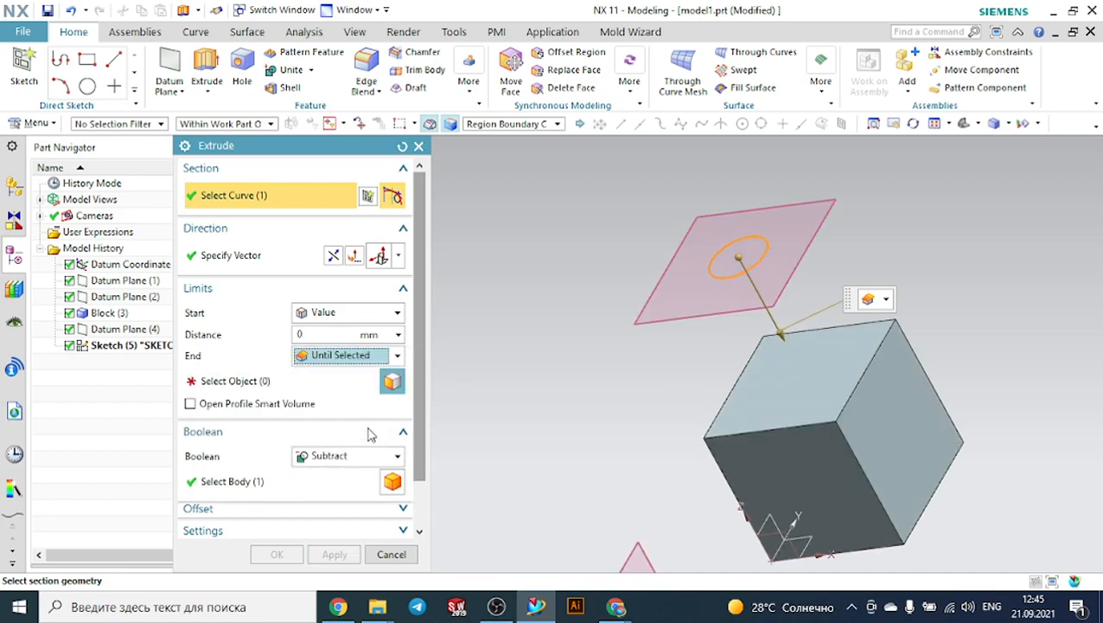
left_click(806, 397)
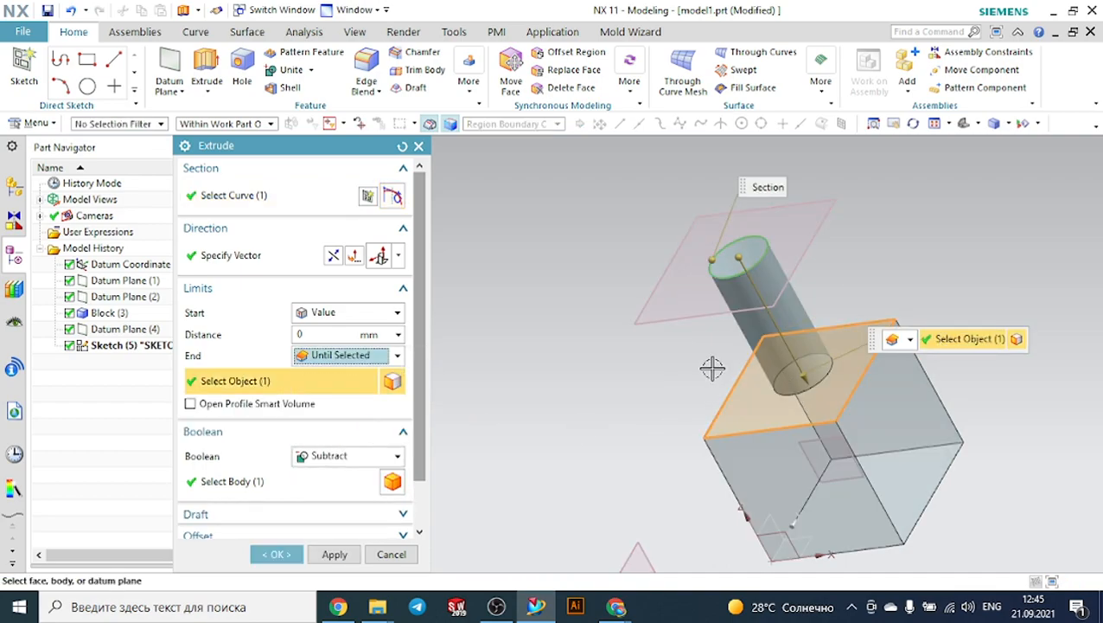
left_click(375, 456)
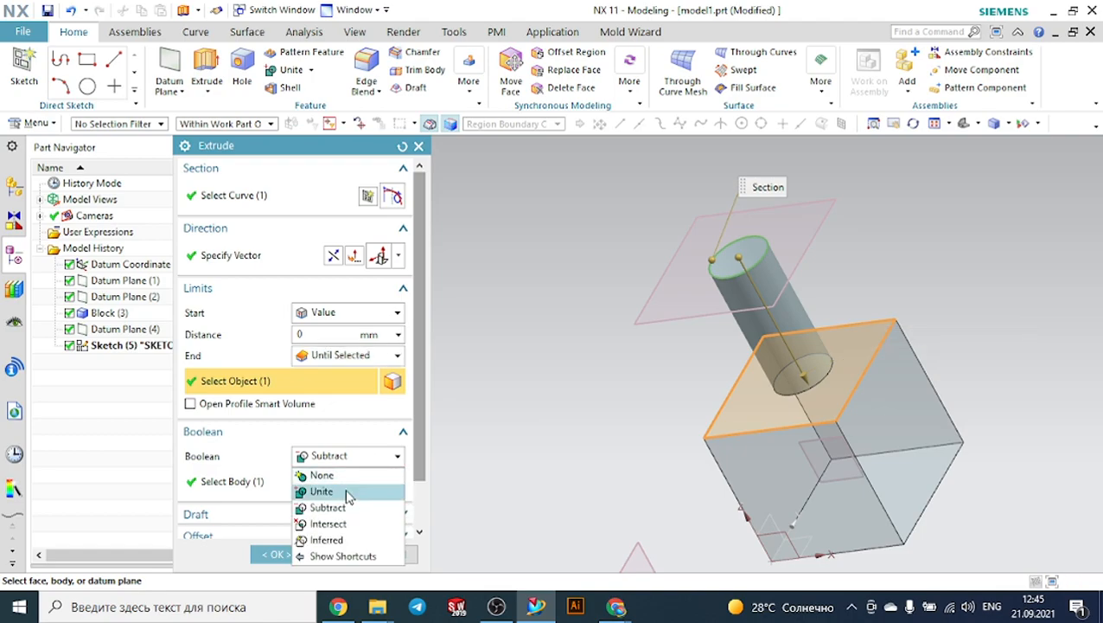
left_click(318, 489)
left_click(278, 553)
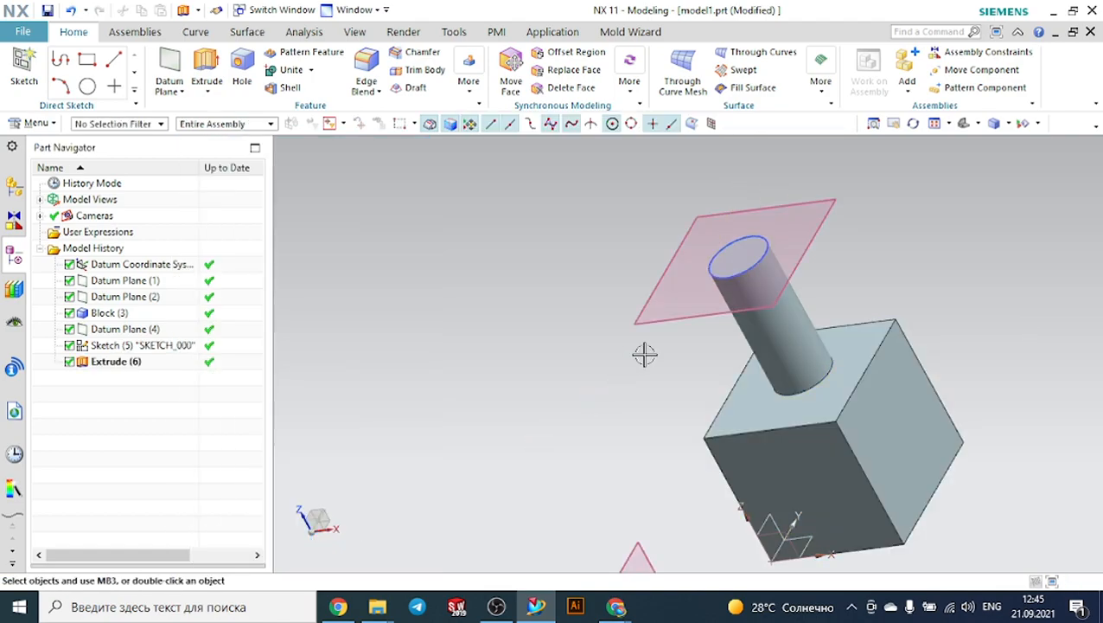
scroll(645, 352, "down", 2)
middle_click_drag(639, 347, 634, 345)
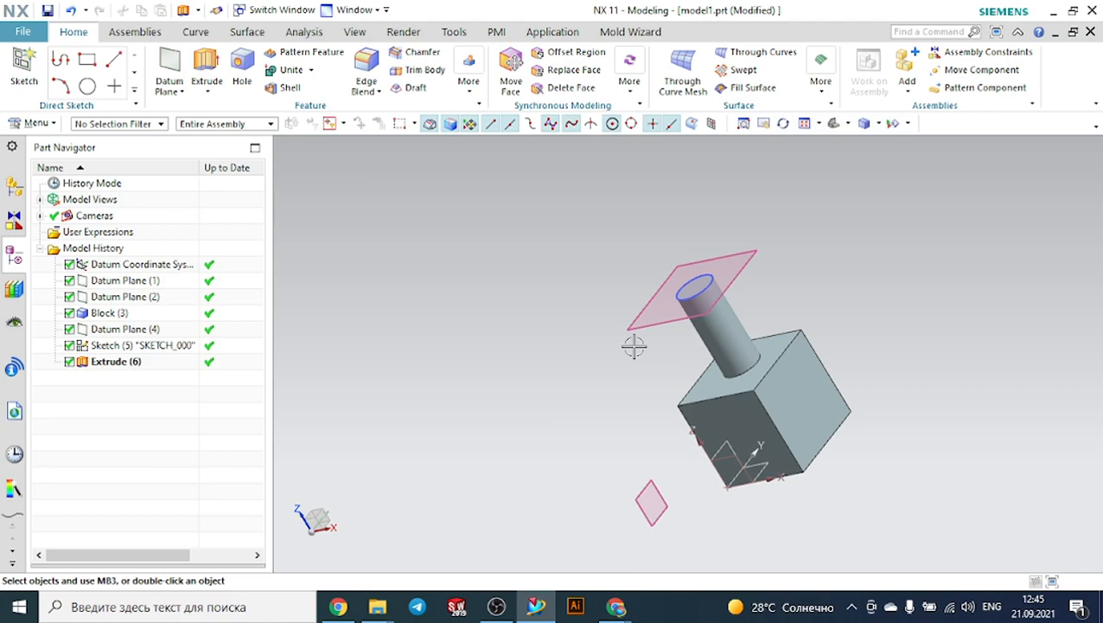
left_click(832, 123)
scroll(867, 258, "down", 1)
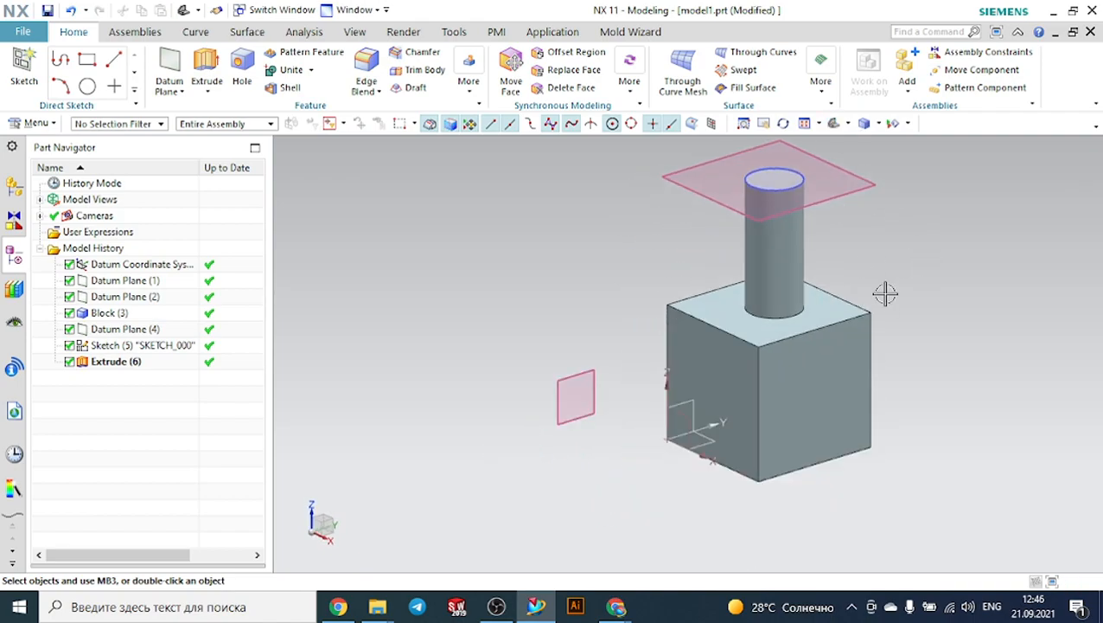
middle_click_drag(923, 298, 794, 328)
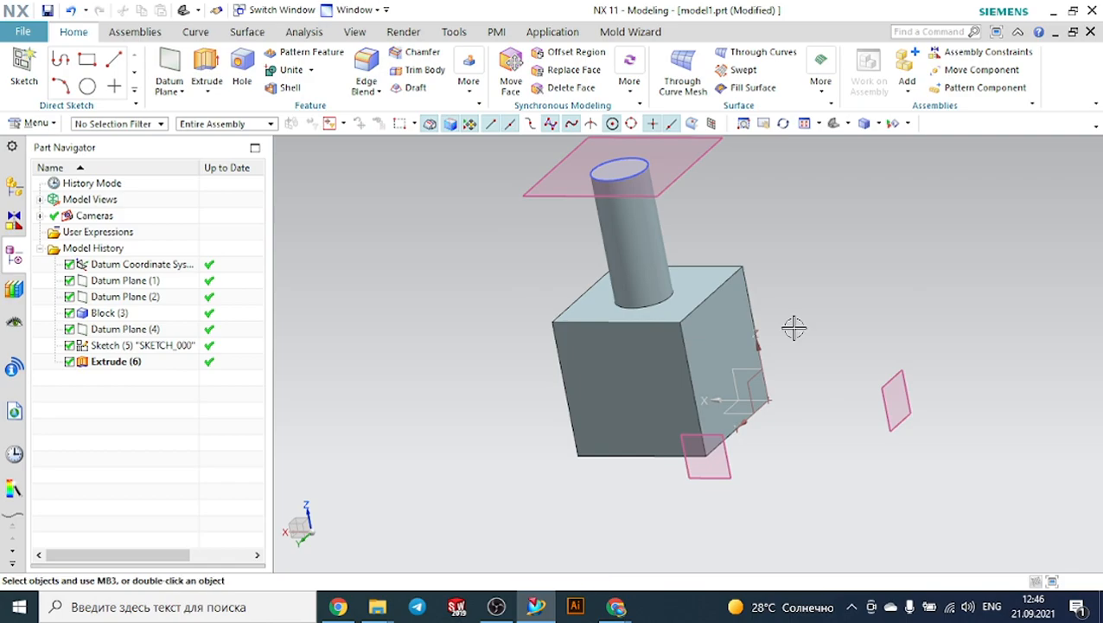
Step: Delete the block with its dependent features, close the update report, and remove the leftover circle sketch
left_click(591, 365)
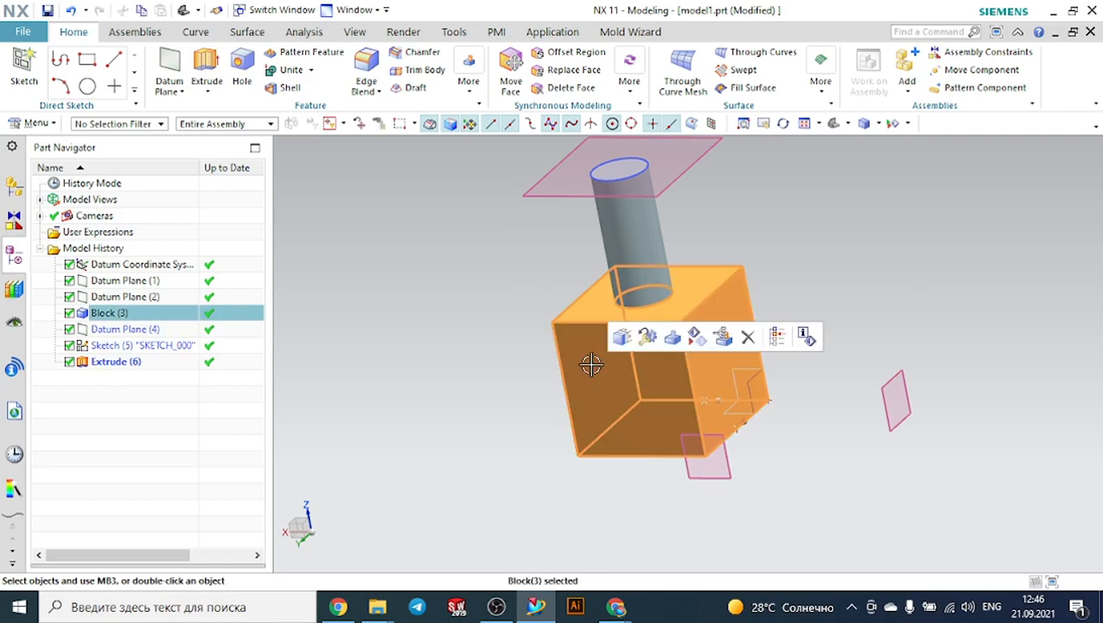
key("Delete")
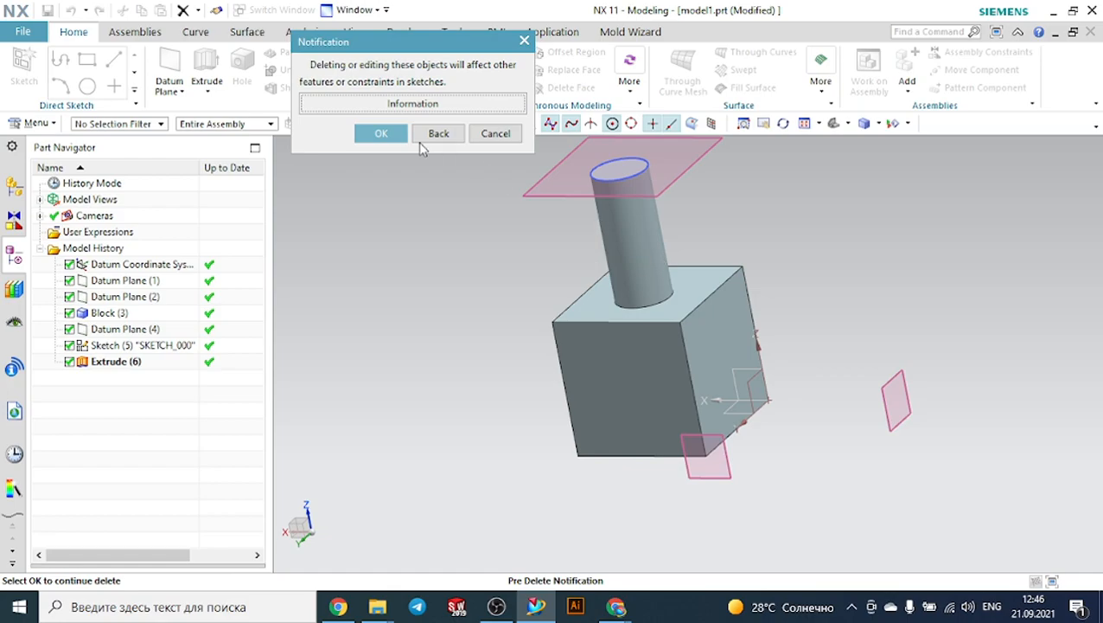
left_click(380, 134)
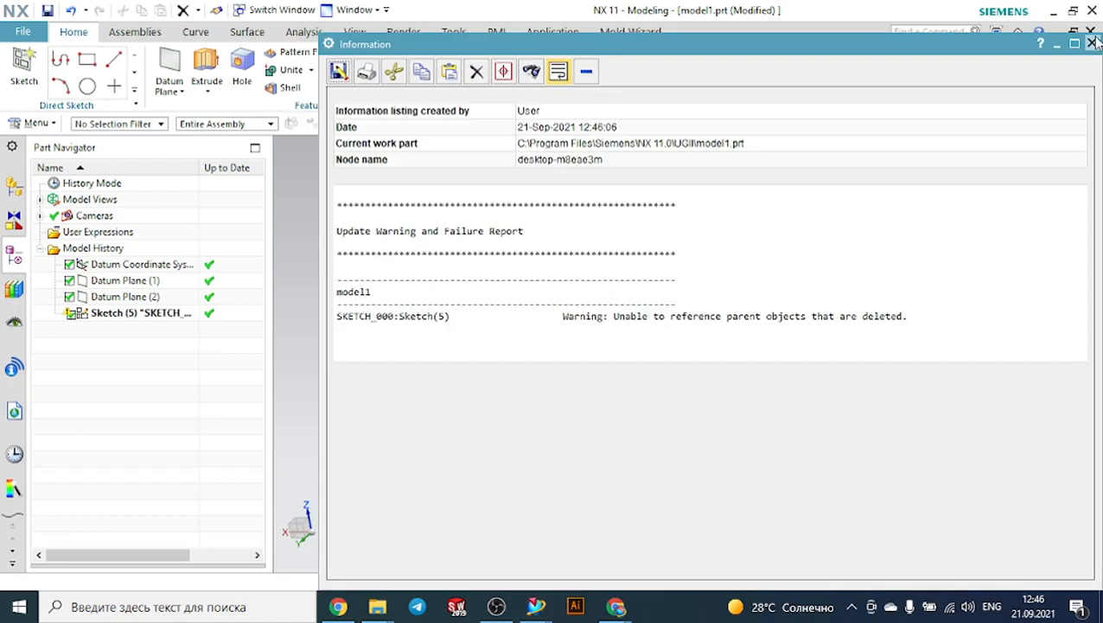
left_click(1093, 42)
left_click(607, 180)
key("Delete")
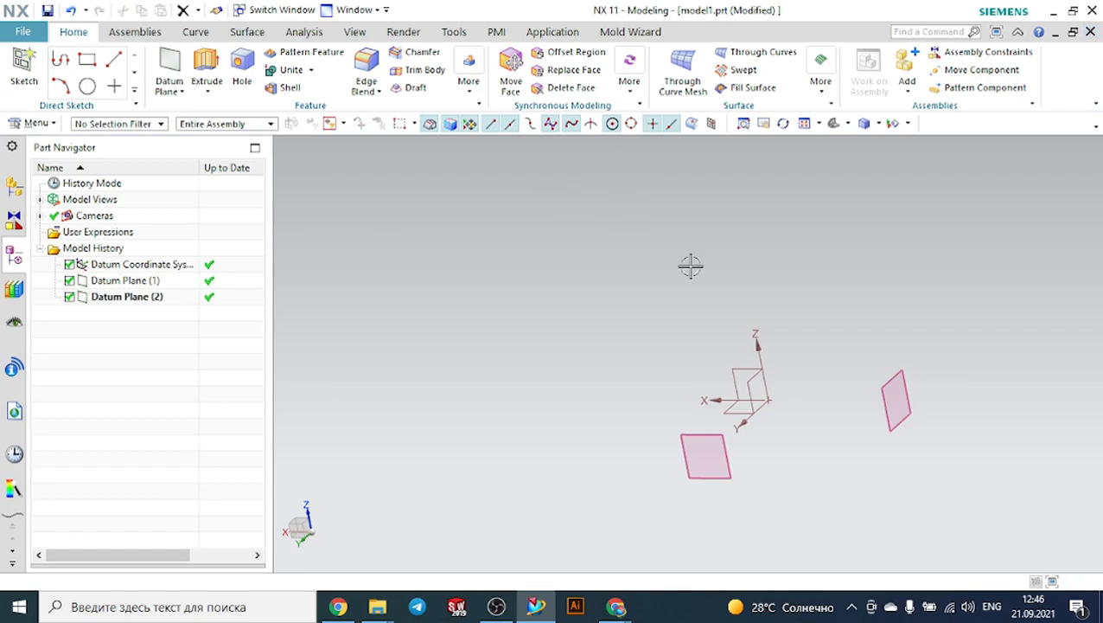
Step: Delete the two remaining datum planes near the coordinate system
left_click(894, 394)
key("Delete")
left_click(729, 450)
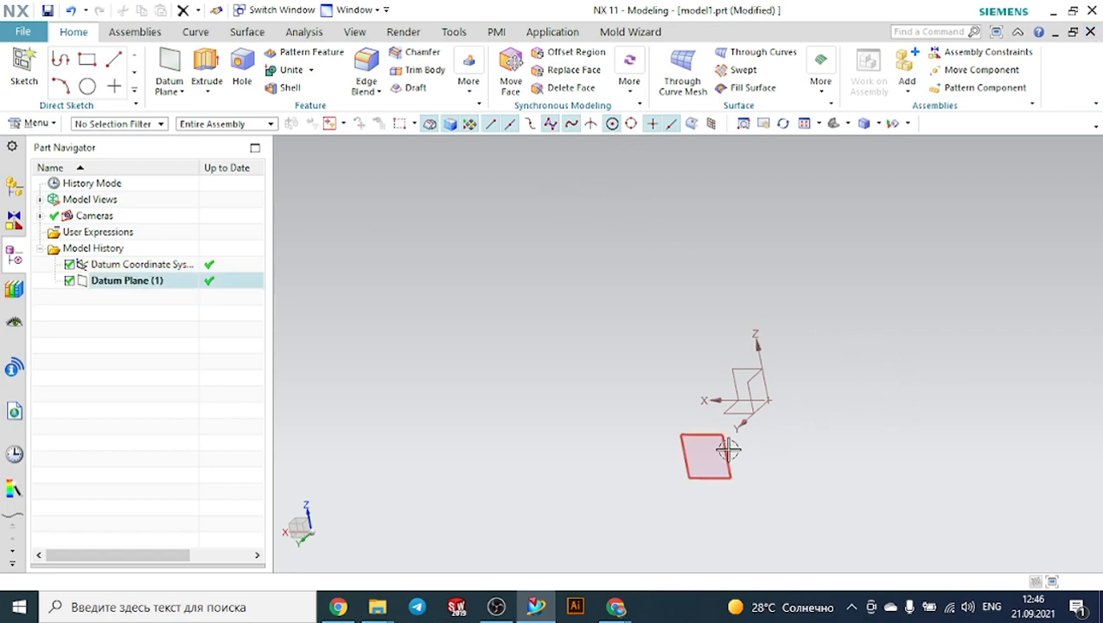
key("Delete")
Step: Set up an At Angle datum plane with the coordinate system's XZ plane as reference and the X axis as through axis
middle_click_drag(863, 405, 926, 407)
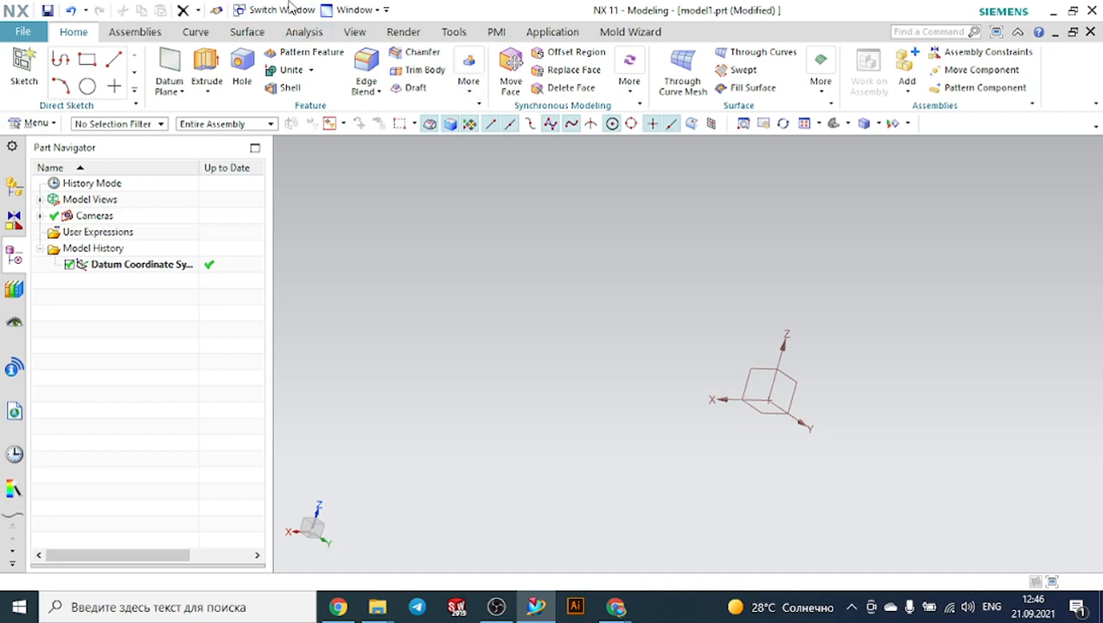
left_click(172, 65)
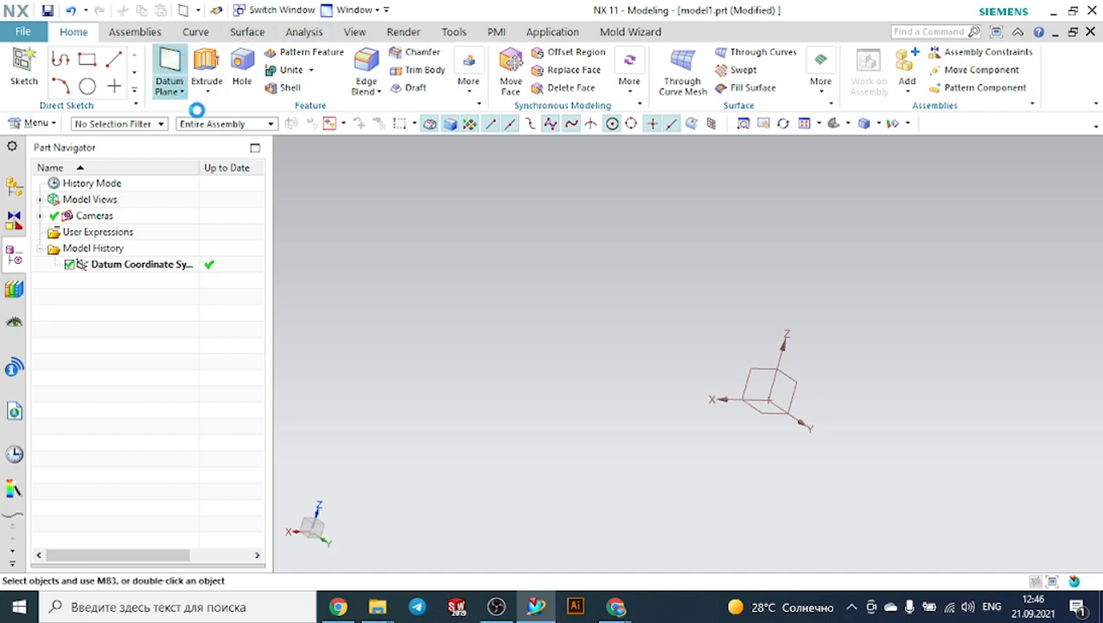
left_click(231, 192)
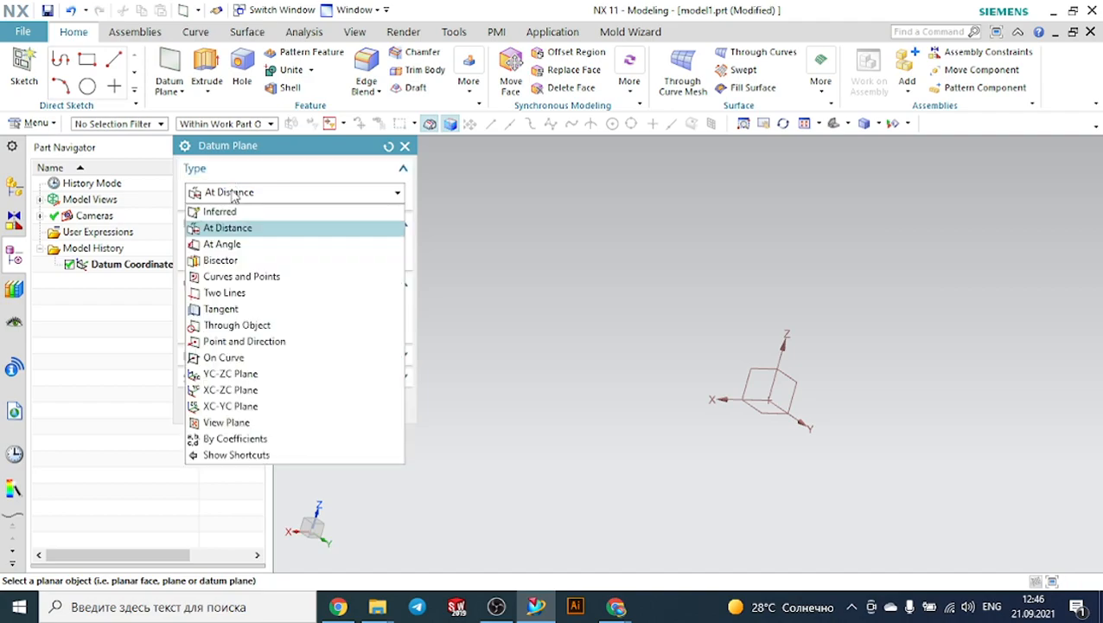
left_click(247, 246)
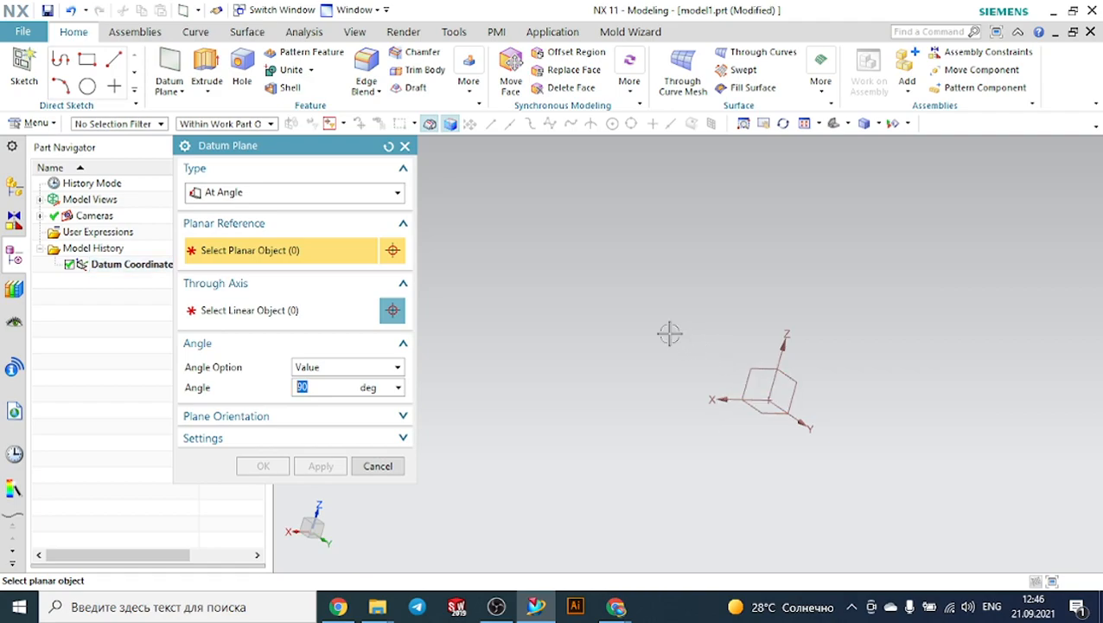
middle_click_drag(619, 249, 724, 221)
middle_click_drag(837, 308, 729, 331)
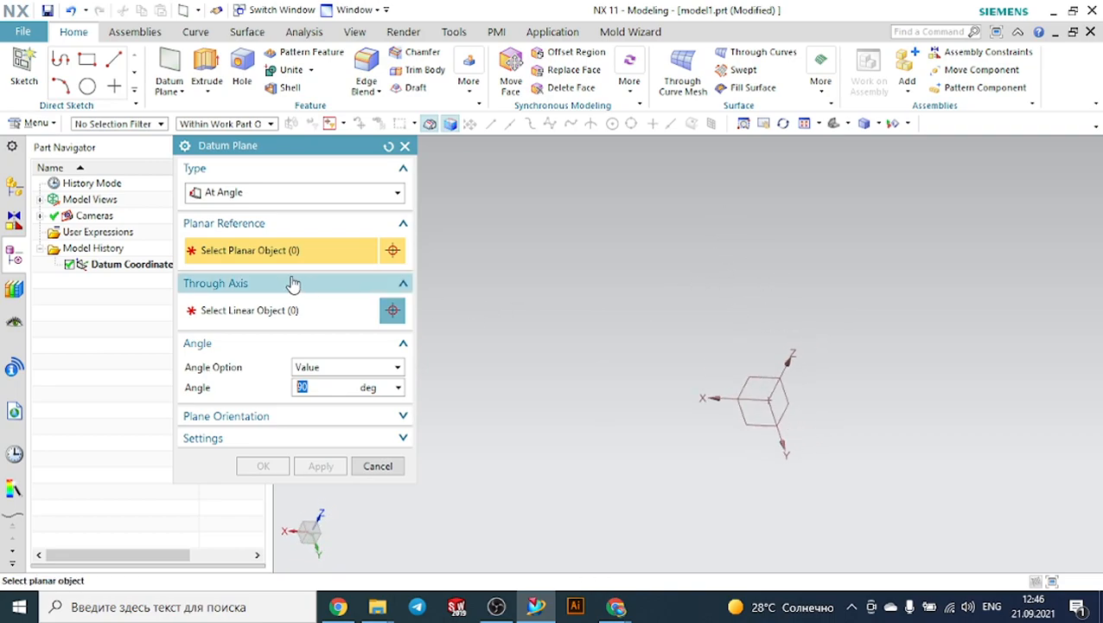
middle_click_drag(798, 389, 666, 431, "shift")
left_click(671, 402)
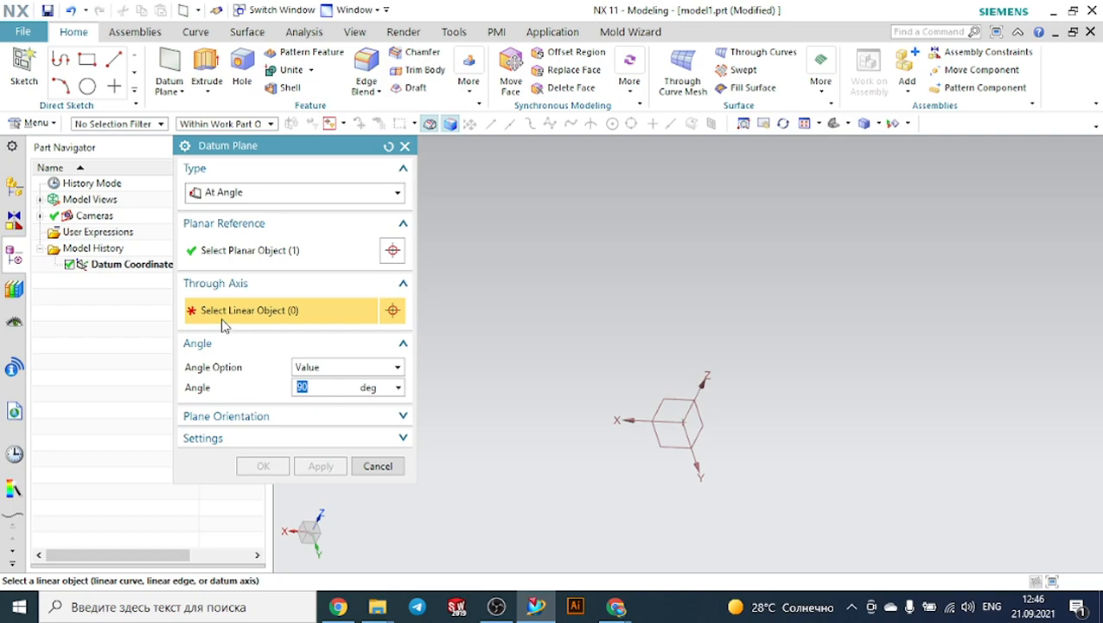
left_click(623, 422)
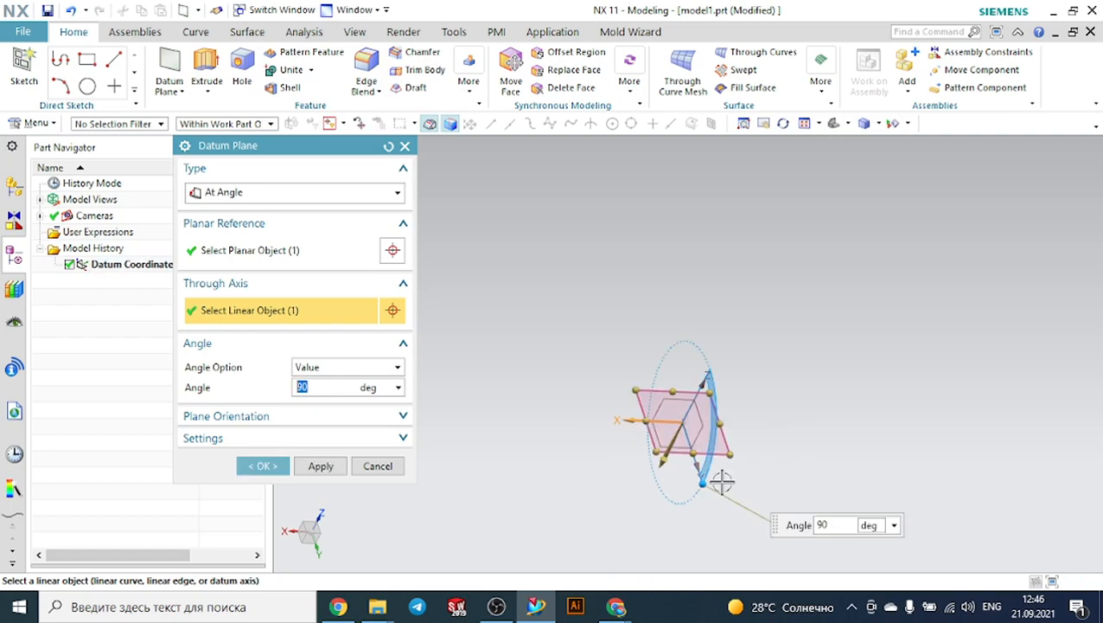
Step: Rotate the datum plane preview about the X axis to 48 degrees
left_click_drag(703, 482, 713, 430)
scroll(640, 426, "up", 3)
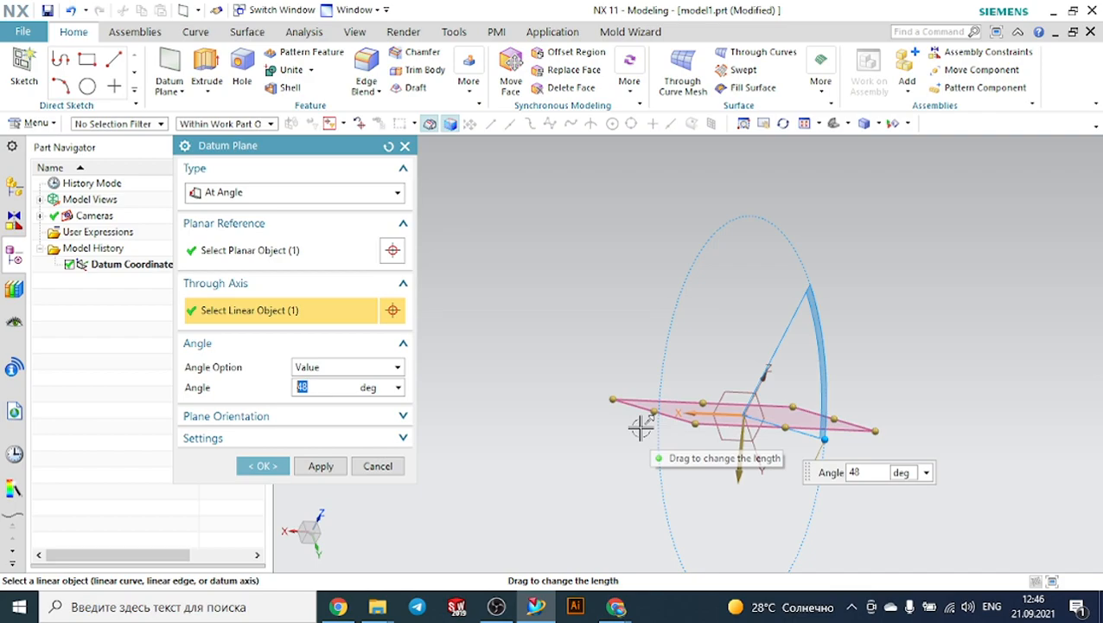
scroll(641, 426, "up", 3)
scroll(804, 406, "down", 2)
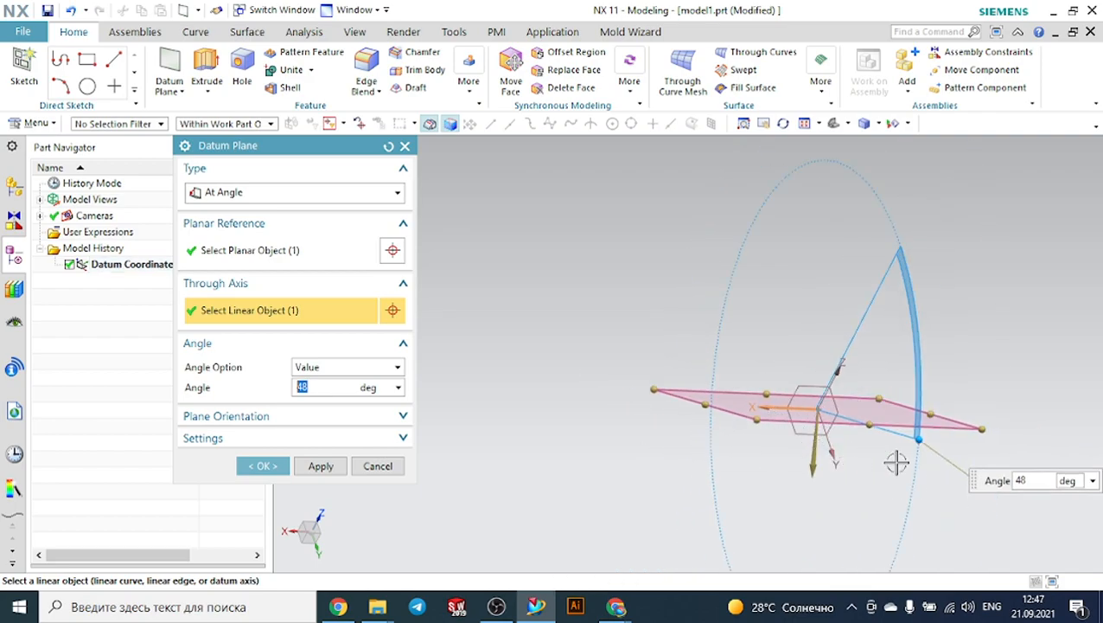
Step: Set the plane's angle about the X axis to -40 degrees and create the datum plane
left_click_drag(920, 440, 824, 342)
scroll(825, 341, "down", 2)
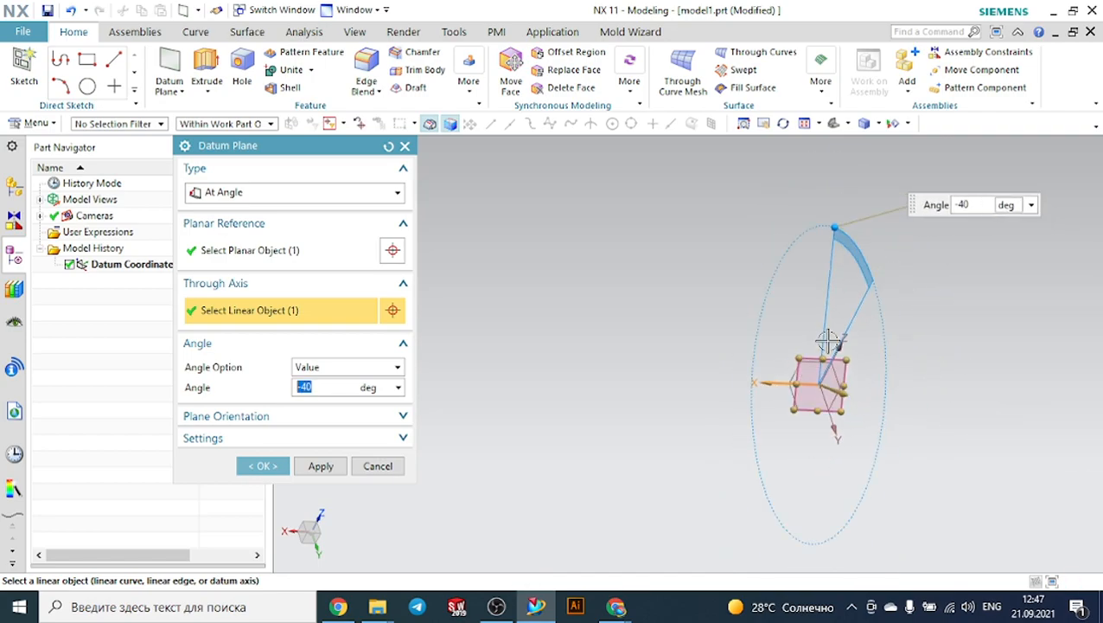
middle_click_drag(705, 369, 720, 371)
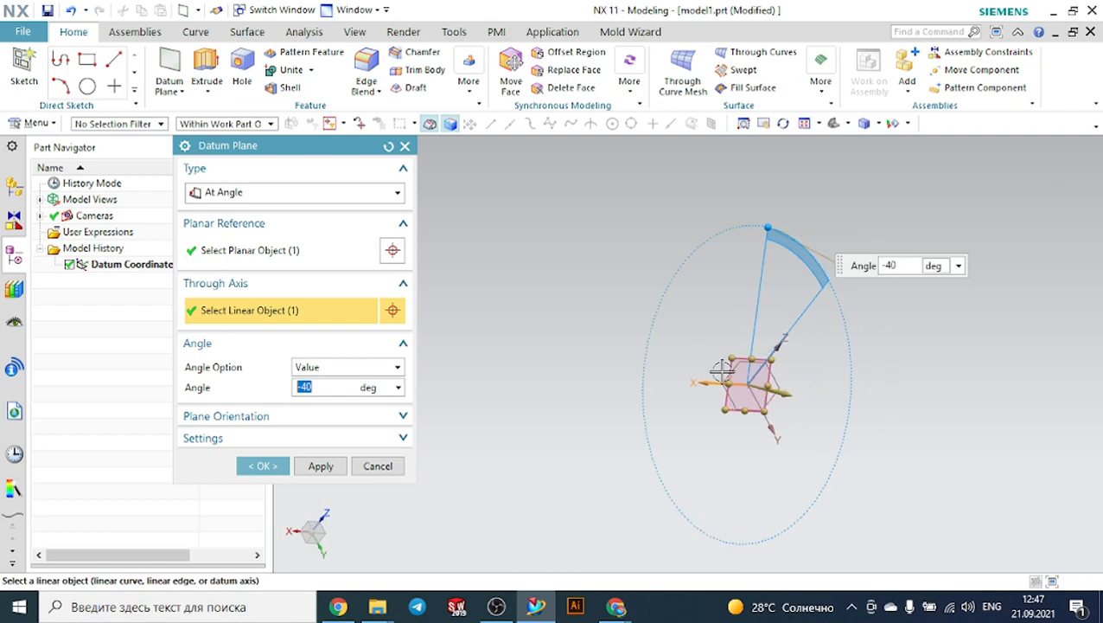
left_click(838, 127)
scroll(754, 346, "down", 1)
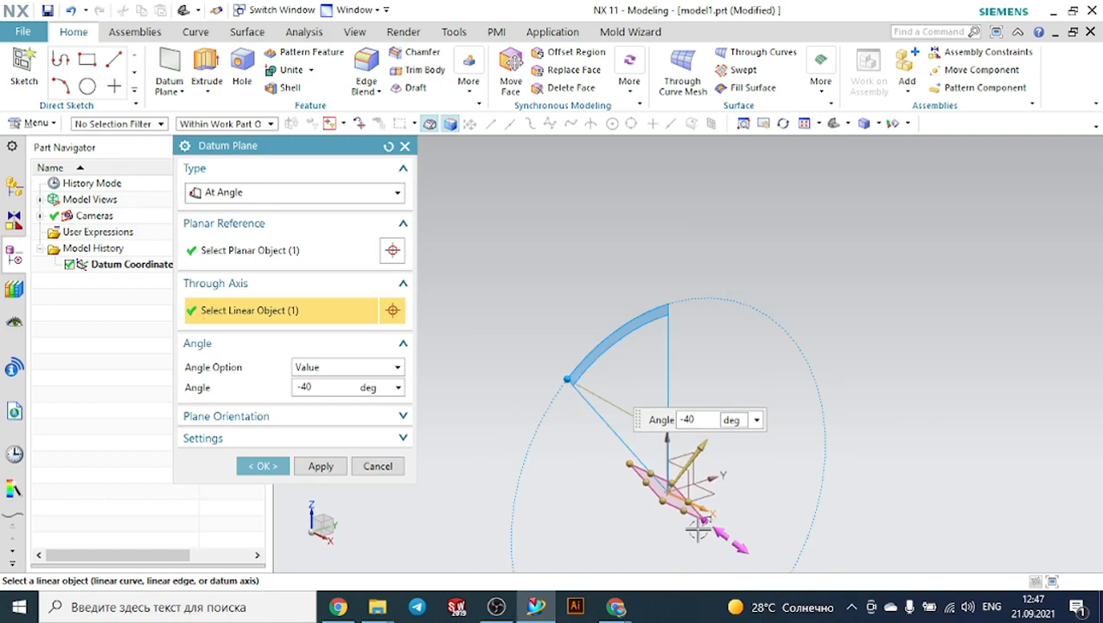
scroll(698, 530, "up", 1)
left_click(258, 467)
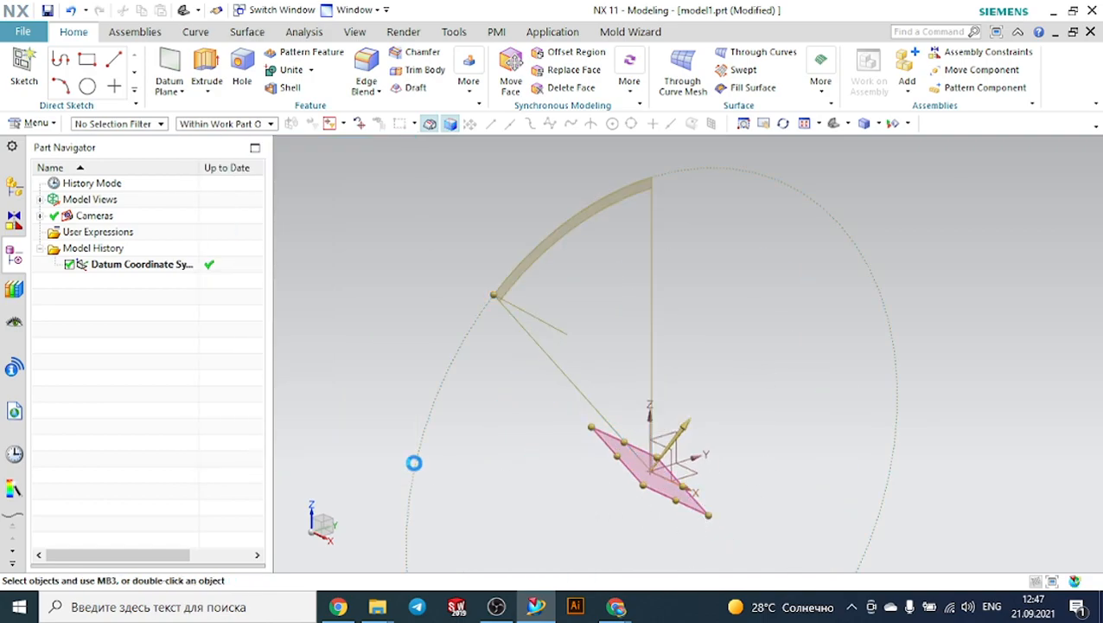
Step: Hide the angled datum plane that passes through the X axis
middle_click_drag(882, 399, 805, 411)
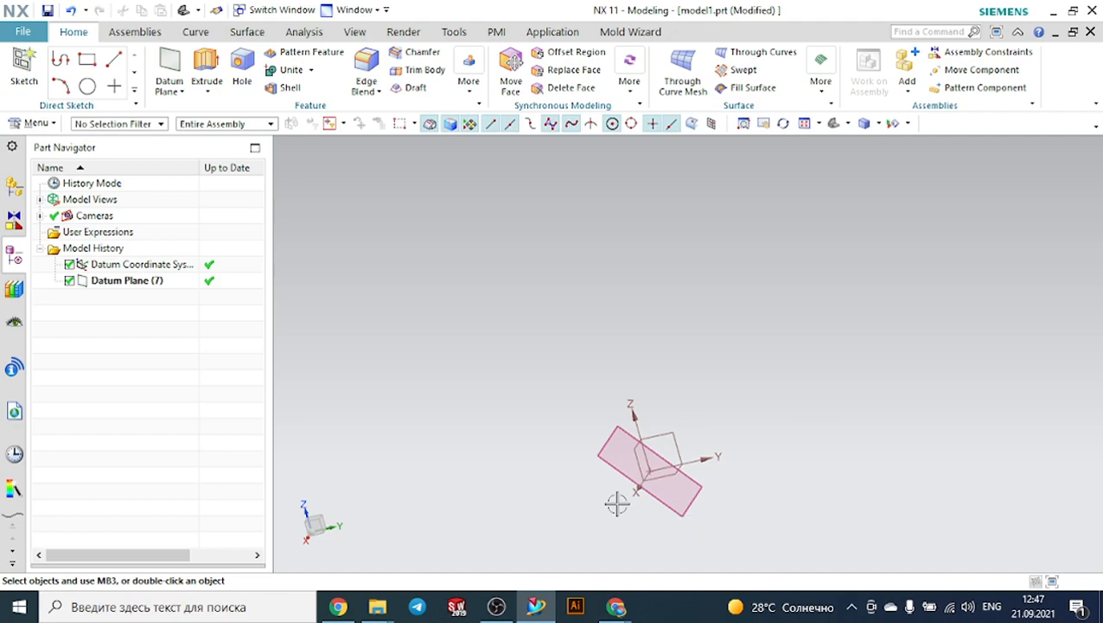
left_click(605, 450)
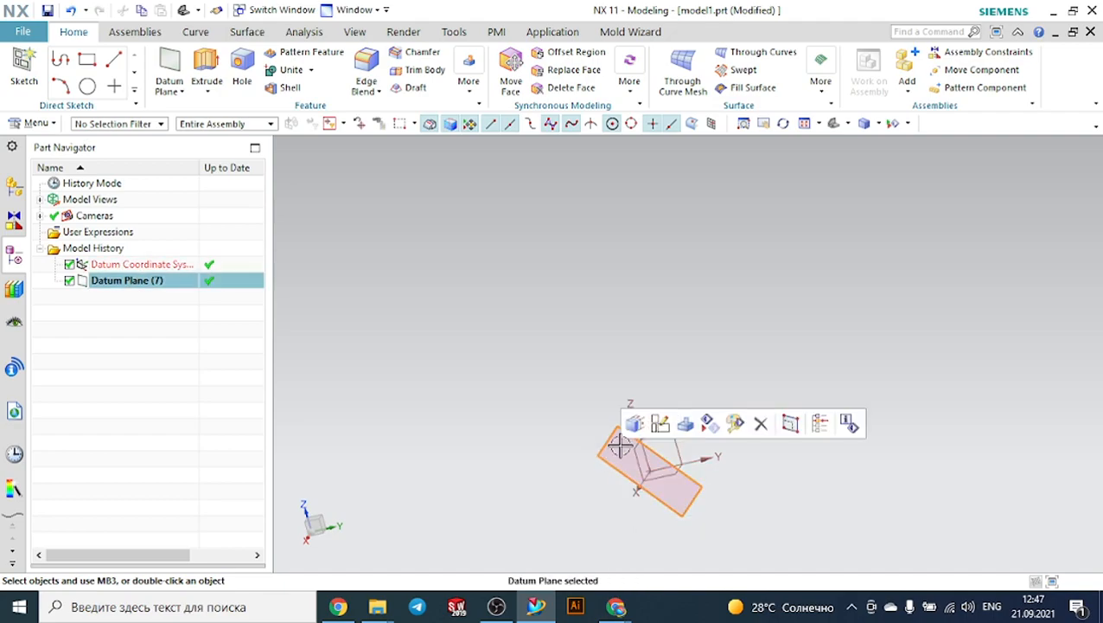
left_click(710, 423)
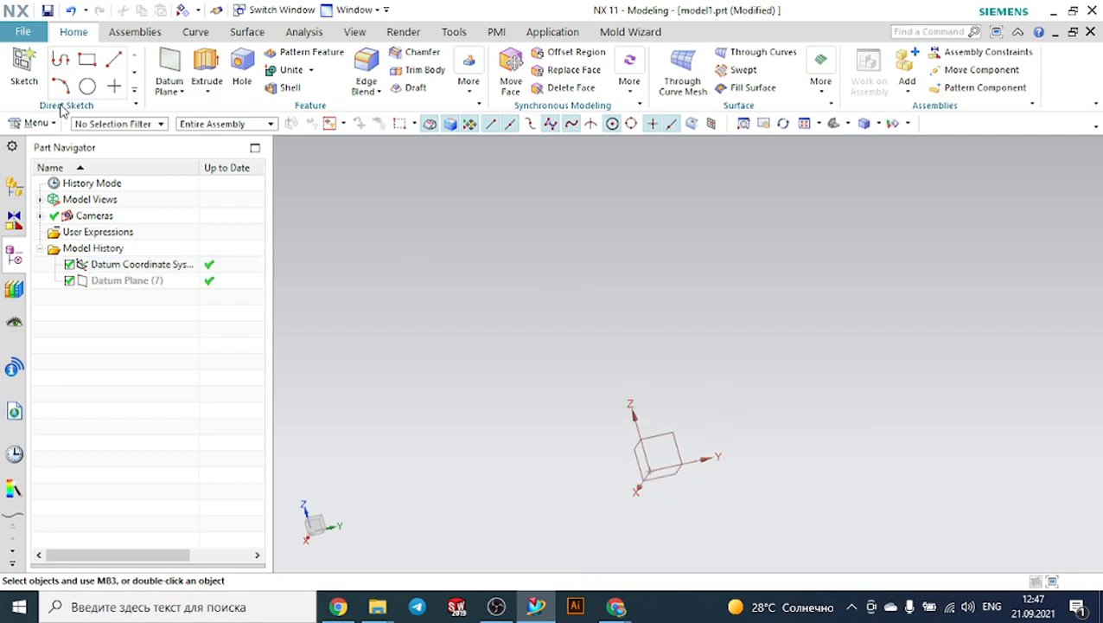
Step: Create a 100 x 100 x 100 mm block by Origin and Edge Lengths at the coordinate origin with Boolean None
left_click(482, 94)
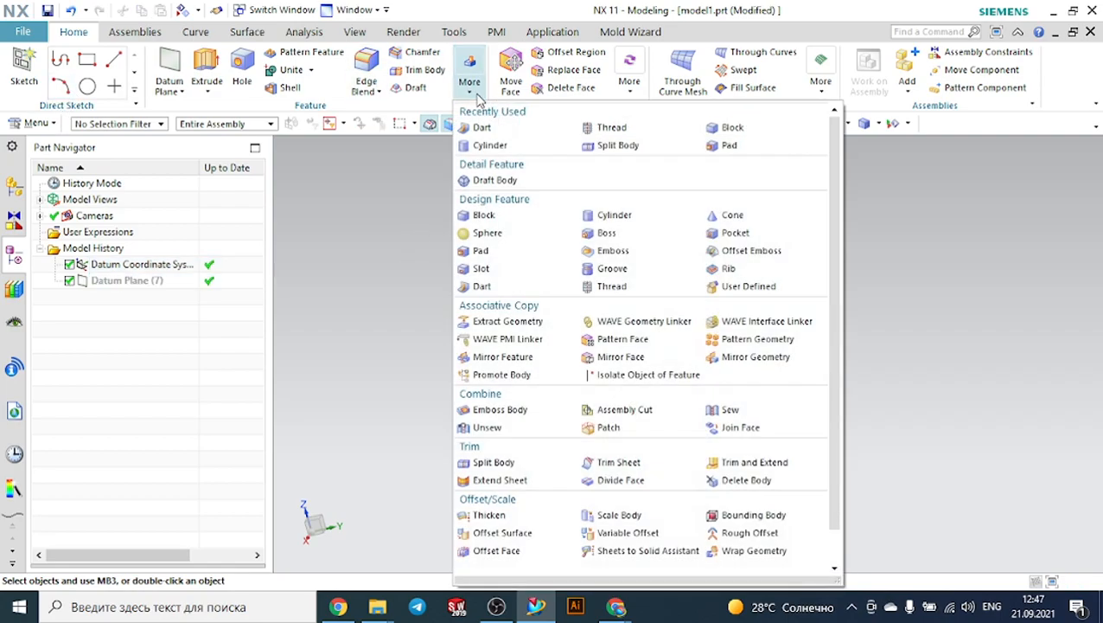
left_click(732, 127)
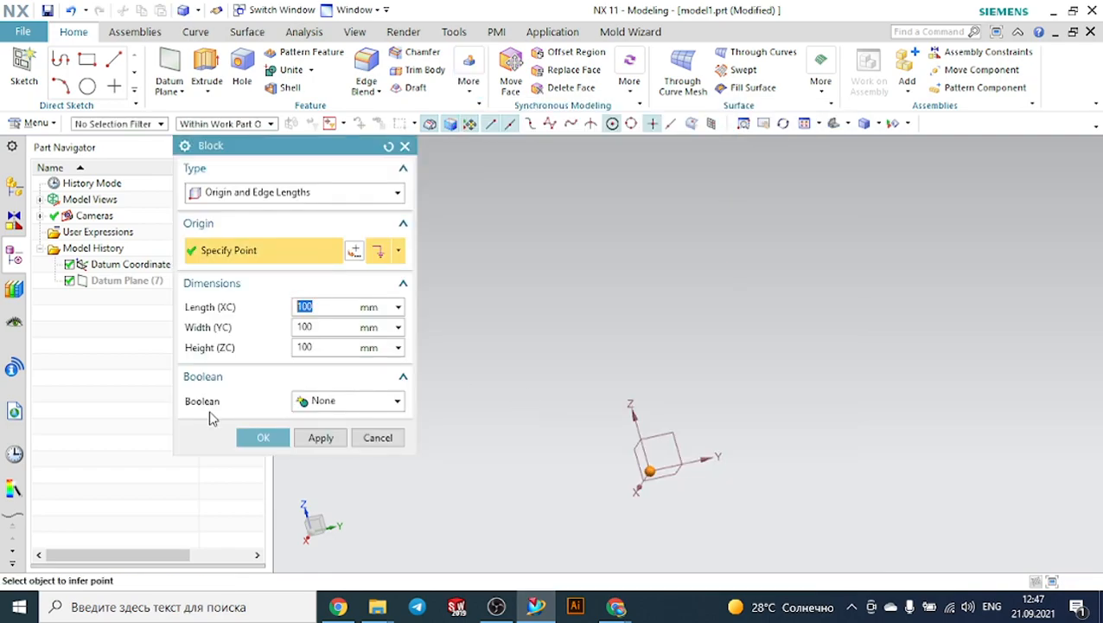
left_click(266, 436)
scroll(476, 377, "up", 5)
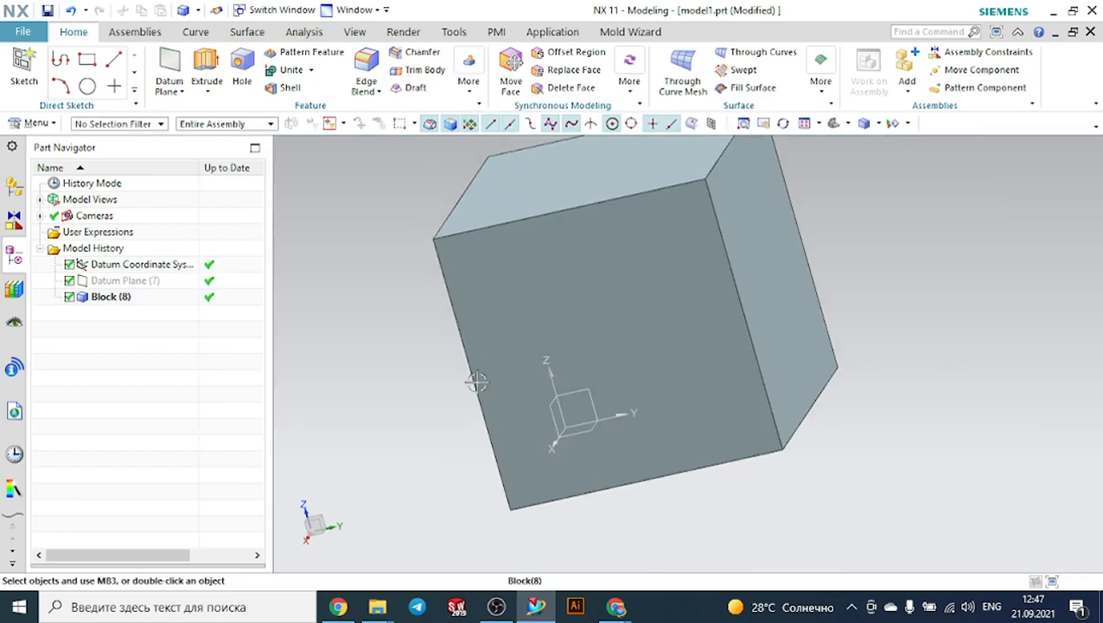
Step: Set up an At Angle datum plane referenced to the block's top face, passing through its origin-side top edge parallel to X
left_click(722, 283)
middle_click_drag(727, 279, 749, 275)
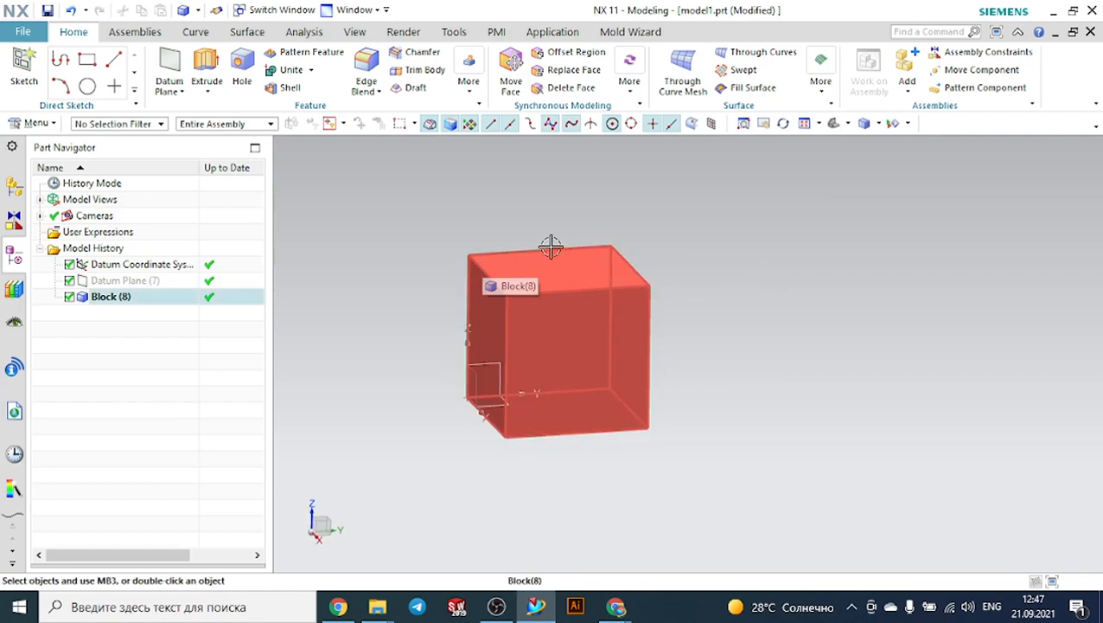
scroll(689, 223, "down", 2)
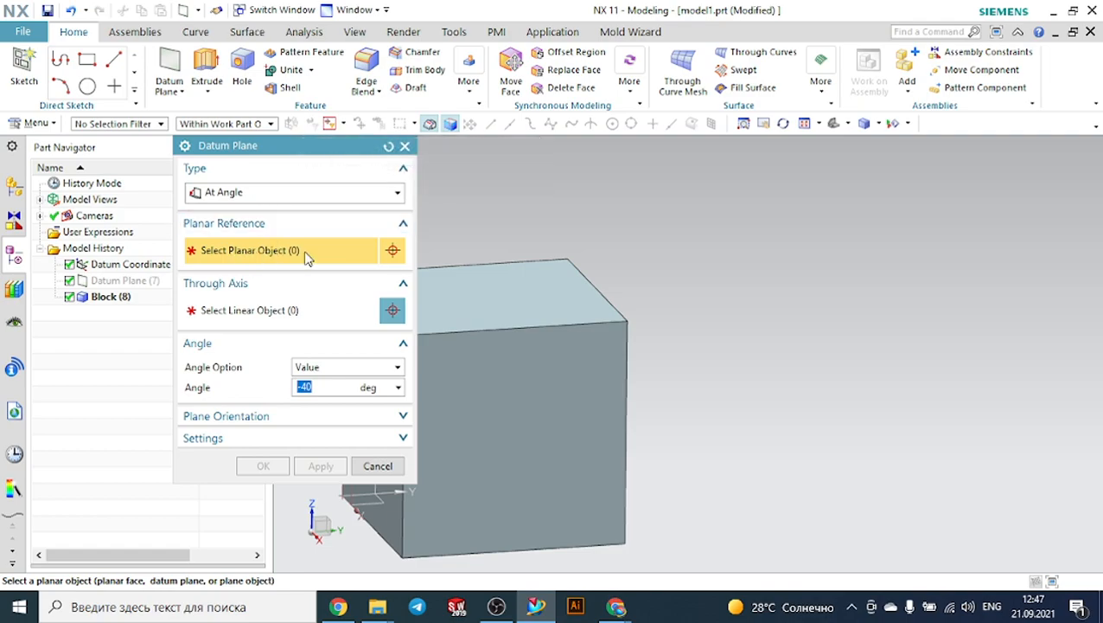
scroll(793, 246, "down", 2)
scroll(643, 262, "up", 1)
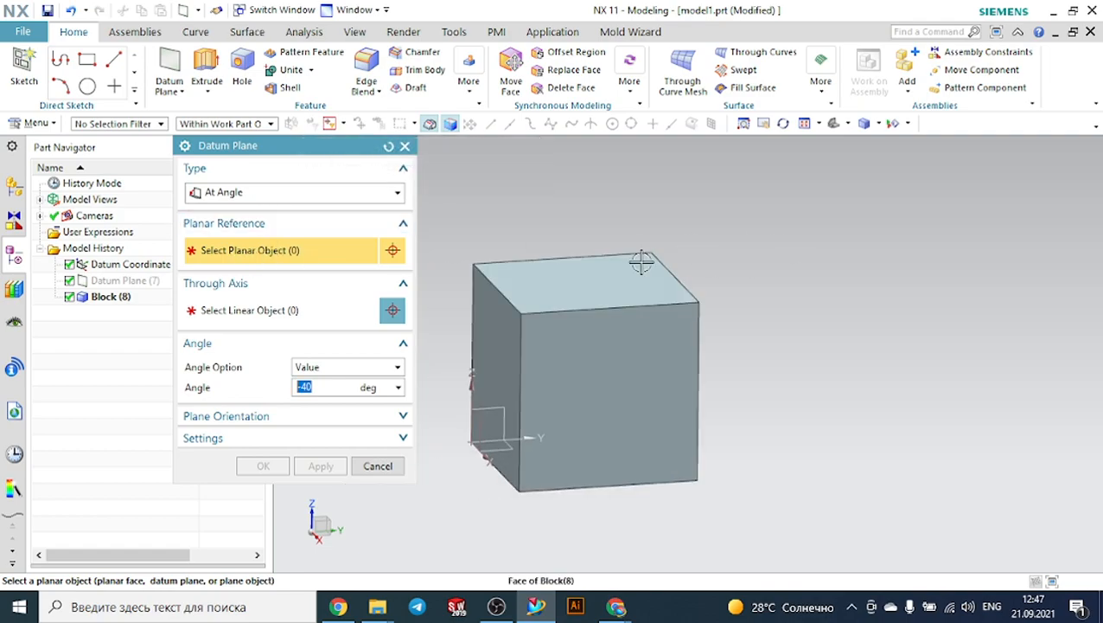
left_click(531, 281)
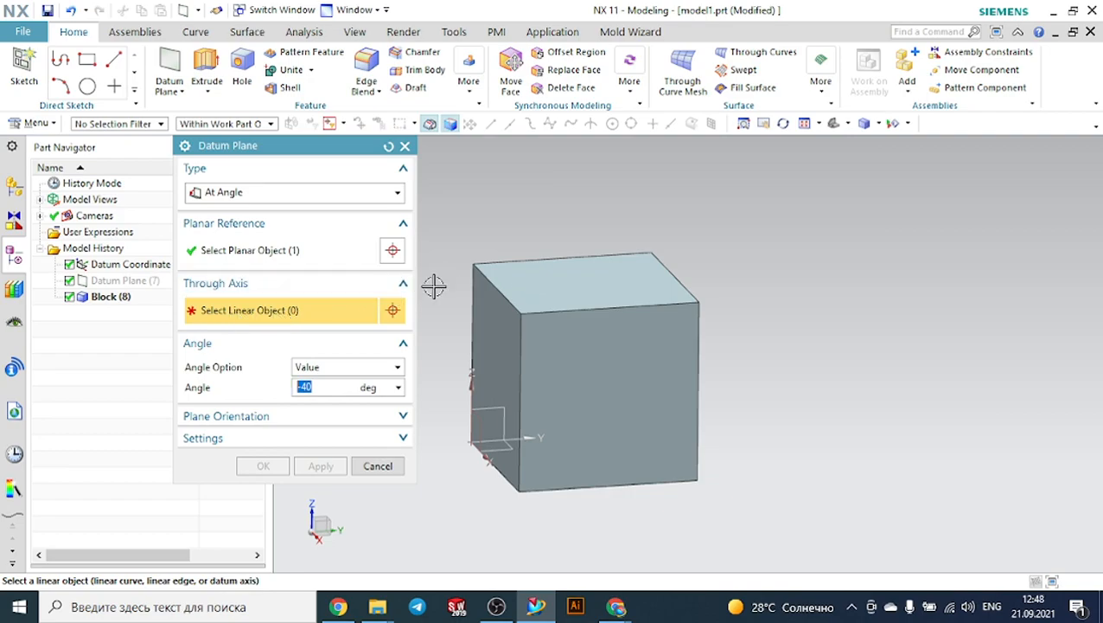
scroll(480, 283, "up", 3)
left_click(490, 292)
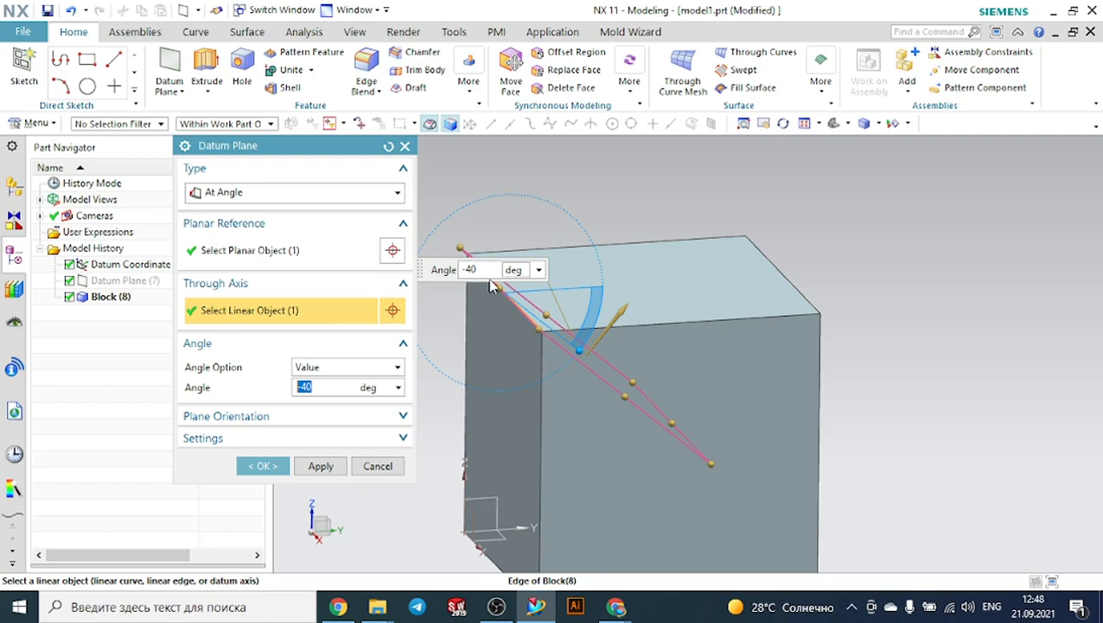
Step: Set the plane's angle to 43 degrees so it rises from the block's top edge, and create the datum plane
left_click_drag(576, 325, 569, 230)
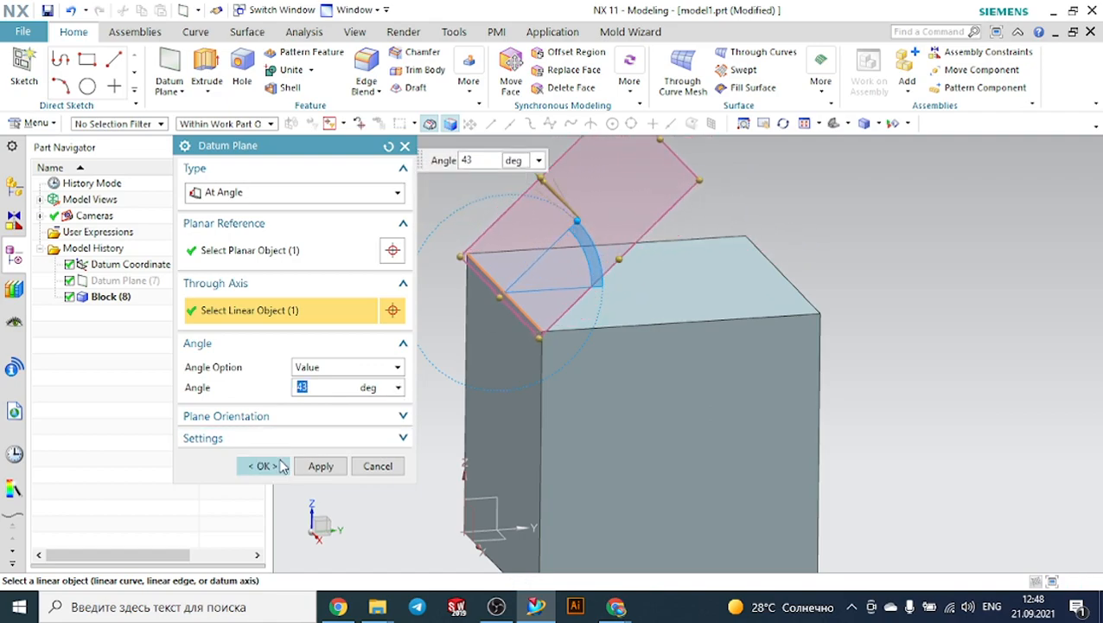
left_click(261, 465)
scroll(521, 417, "down", 2)
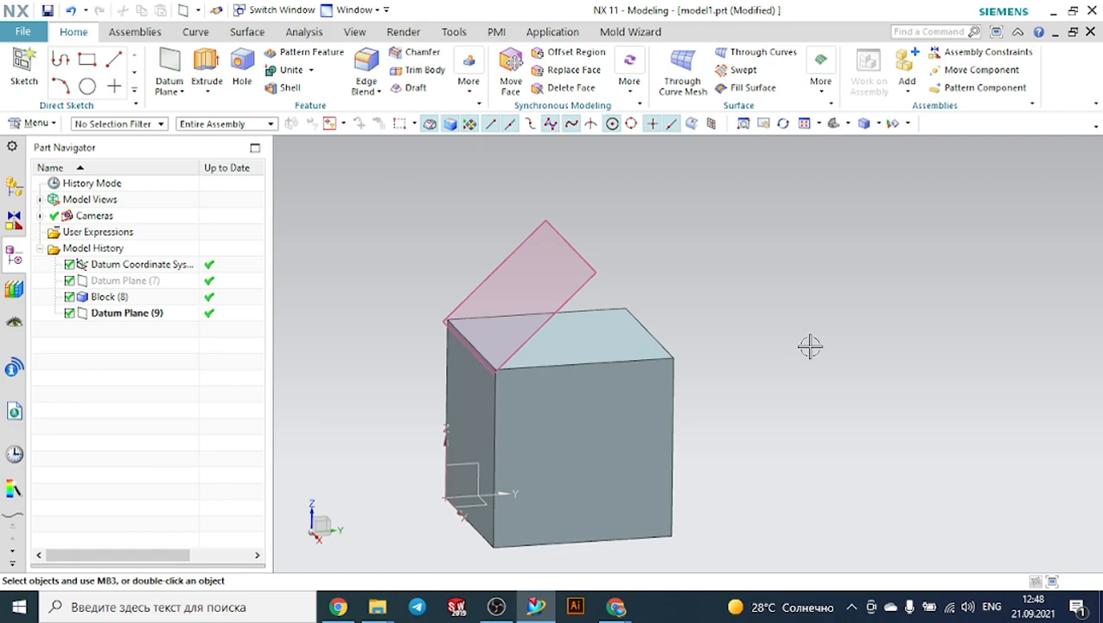
Step: Sketch a circle about 34 mm in diameter near the middle of the angled datum plane and finish the sketch
mouse_move(810, 349)
middle_mouse_down()
mouse_move(761, 342)
mouse_move(789, 346)
middle_mouse_up()
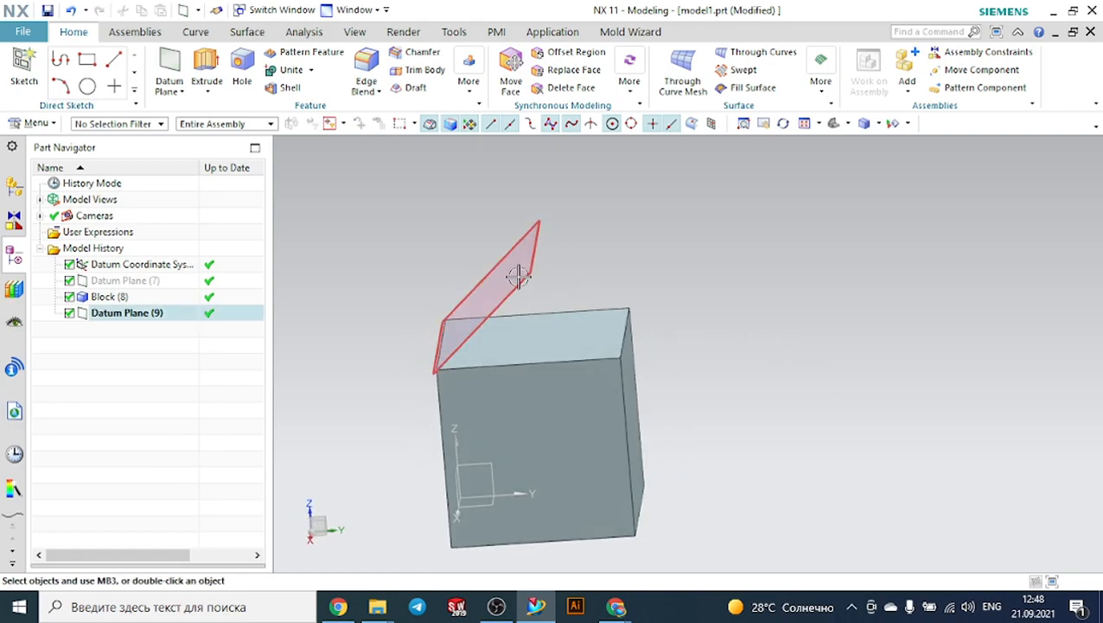
left_click(24, 65)
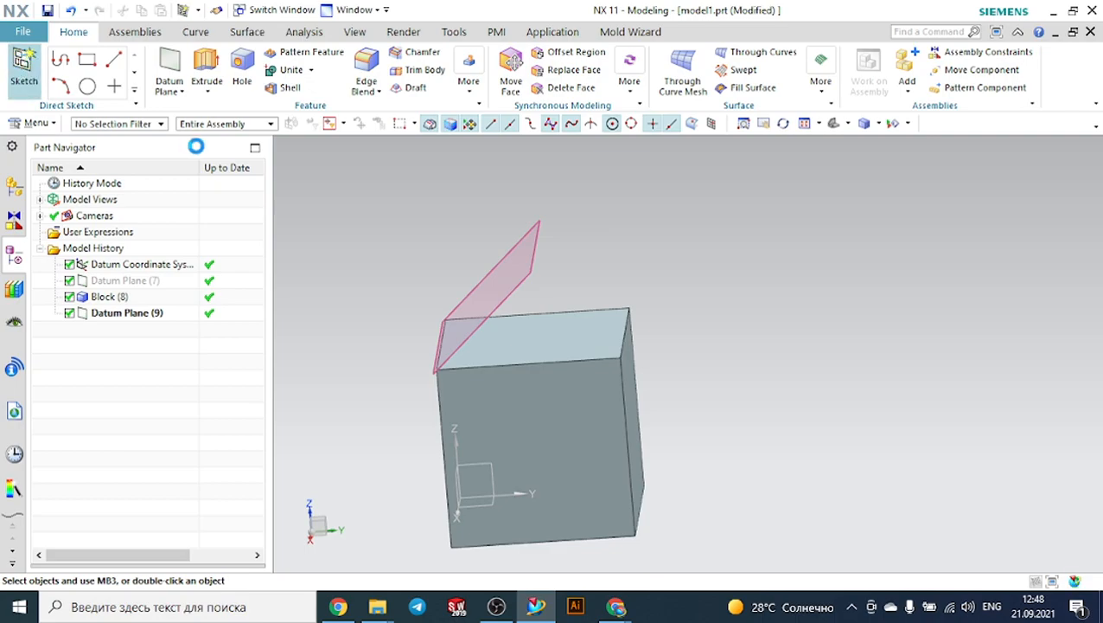
left_click(534, 242)
left_click(320, 350)
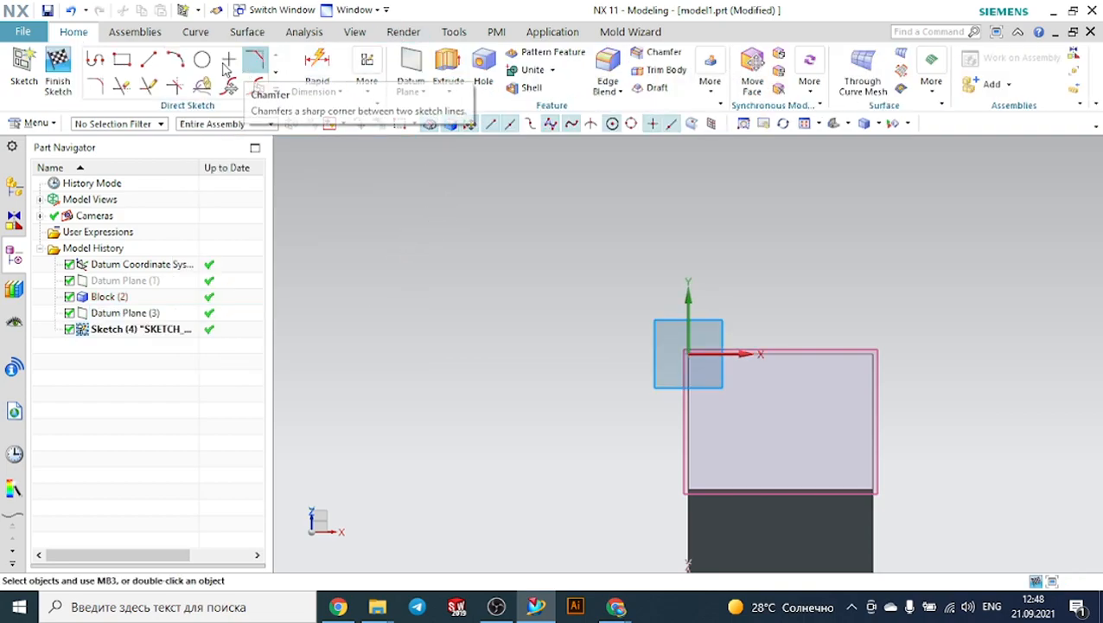
left_click(202, 59)
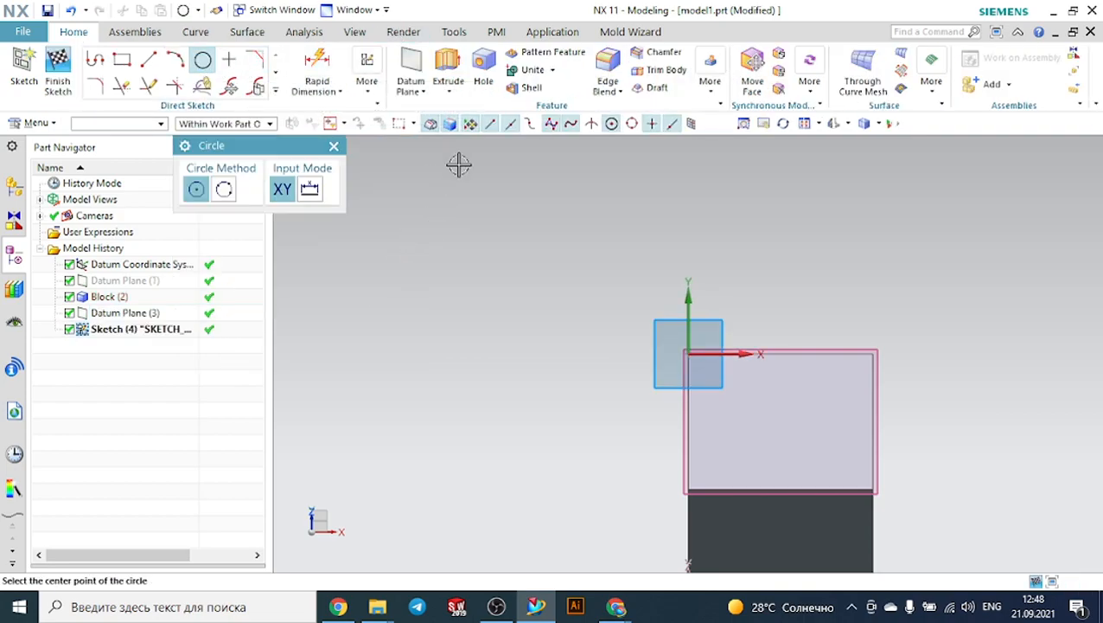
left_click(787, 428)
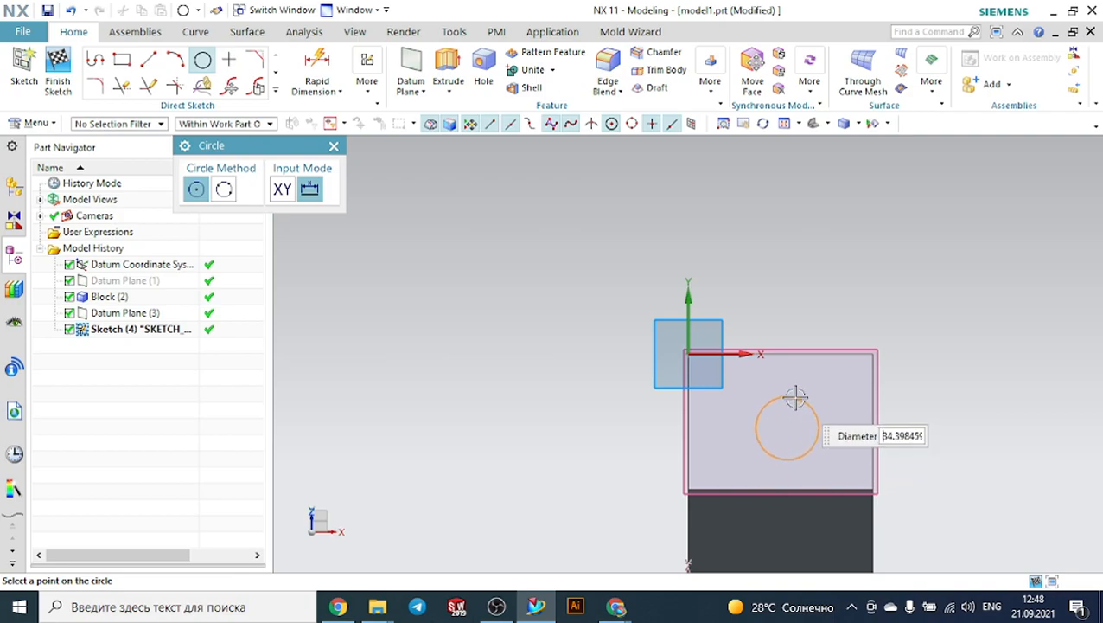
left_click(796, 397)
left_click(335, 143)
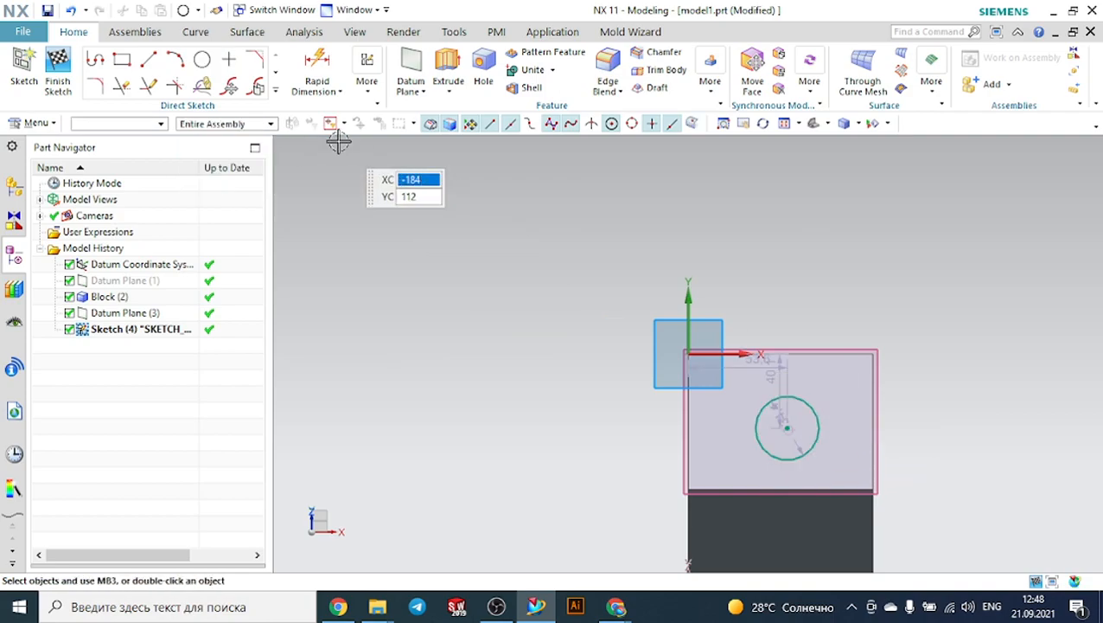
left_click(57, 70)
Step: Extrude the circle in the reversed direction toward the block, ending Until Selected at its top face, with Boolean Unite
scroll(629, 224, "up", 3)
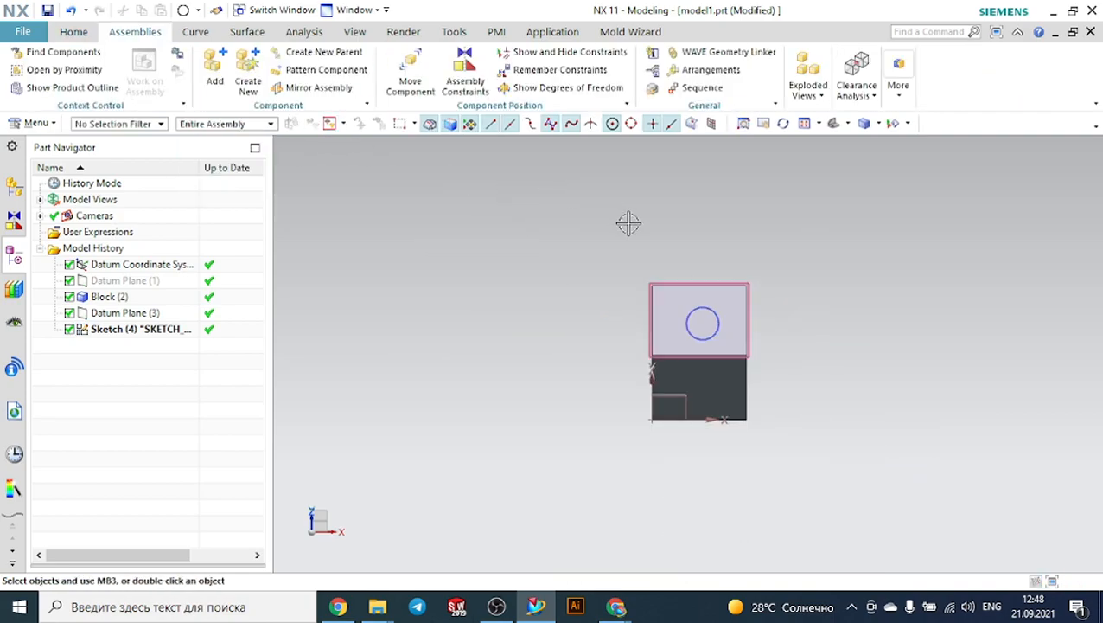
middle_click_drag(924, 244, 798, 322)
left_click(832, 123)
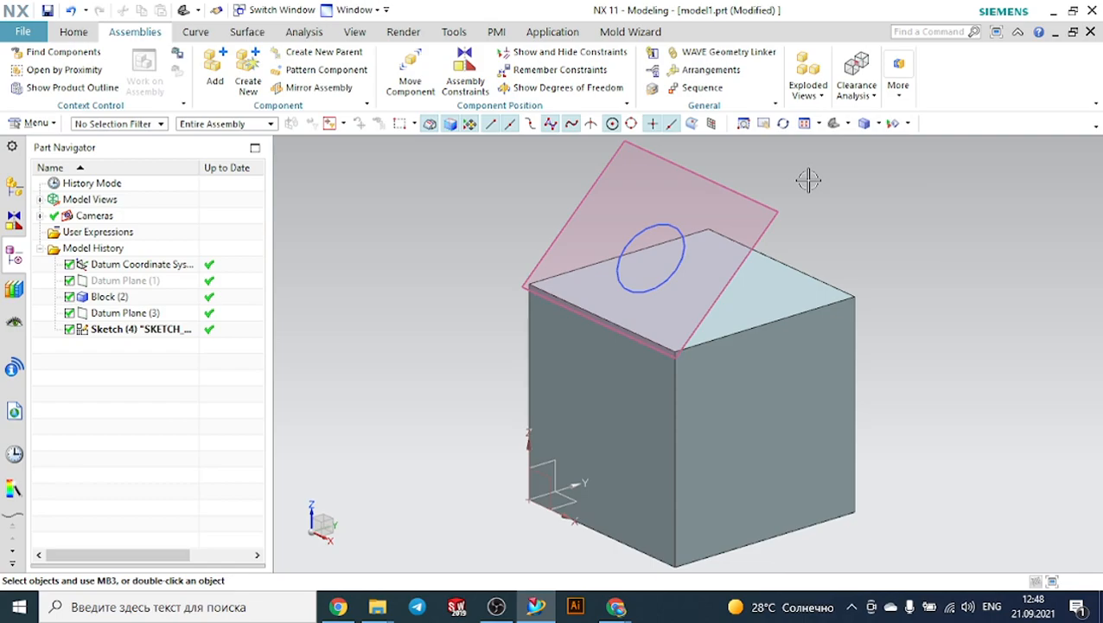
mouse_move(965, 268)
middle_mouse_down()
mouse_move(914, 261)
mouse_move(926, 266)
middle_mouse_up()
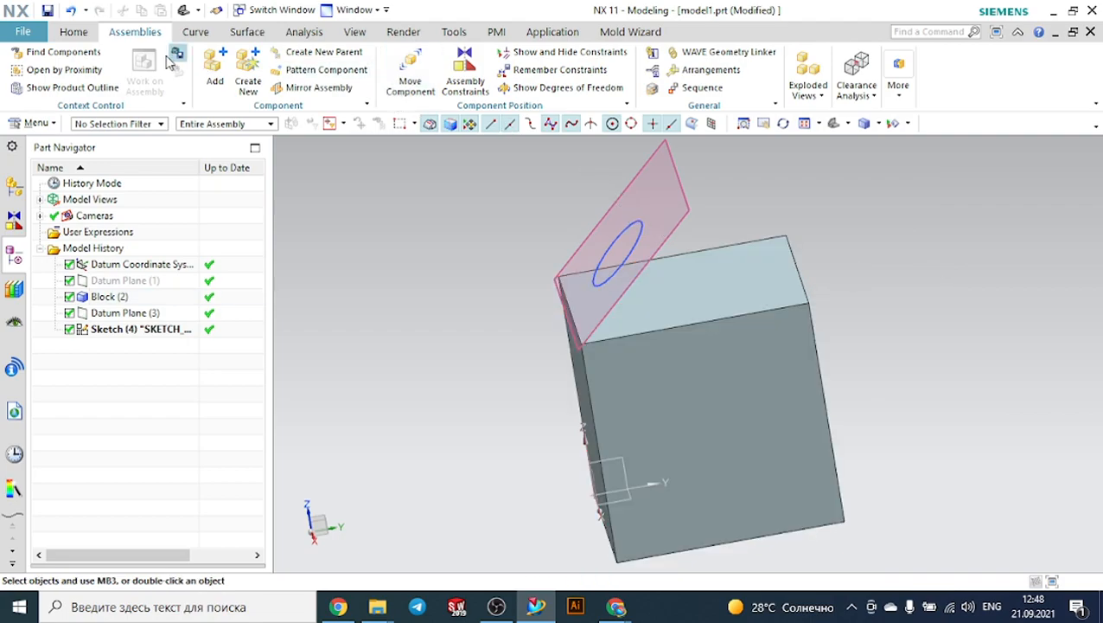
left_click(74, 32)
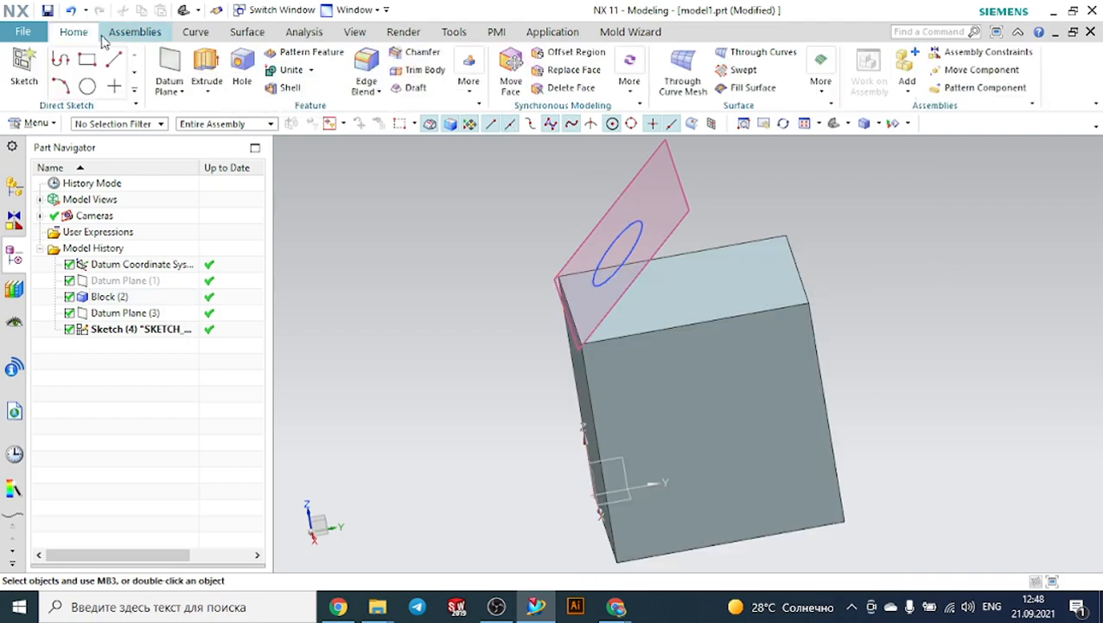
left_click(206, 69)
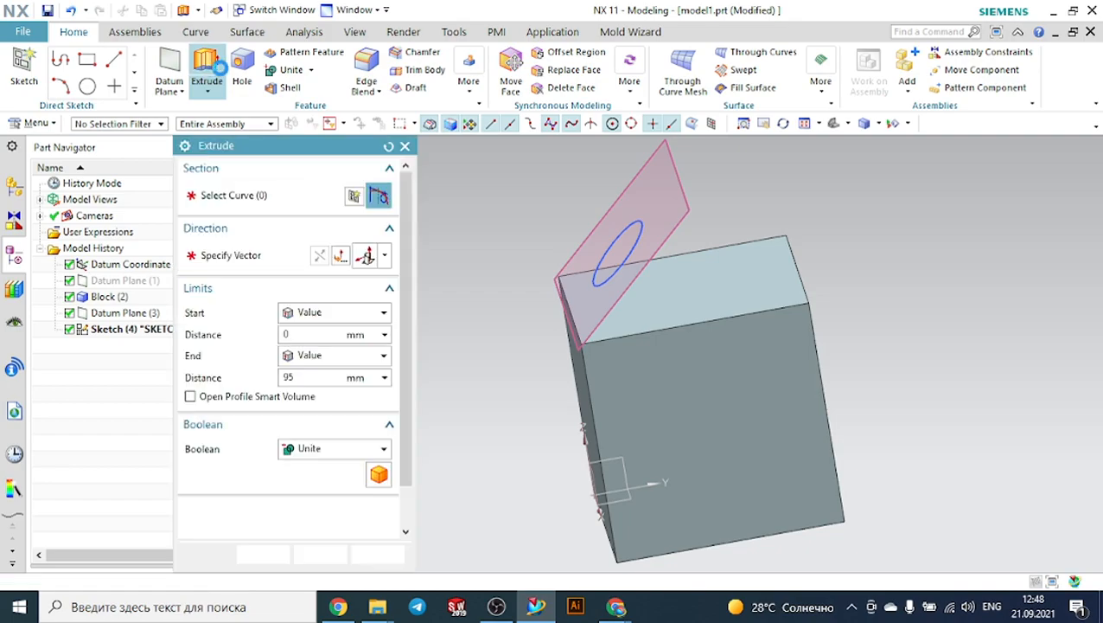
left_click(631, 232)
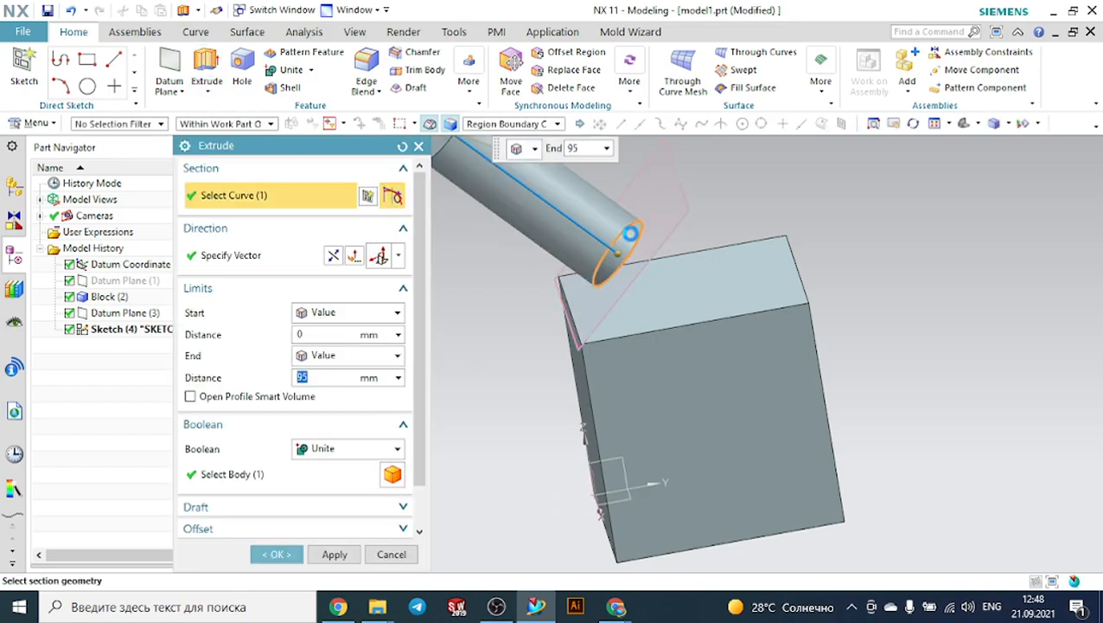
left_click(335, 257)
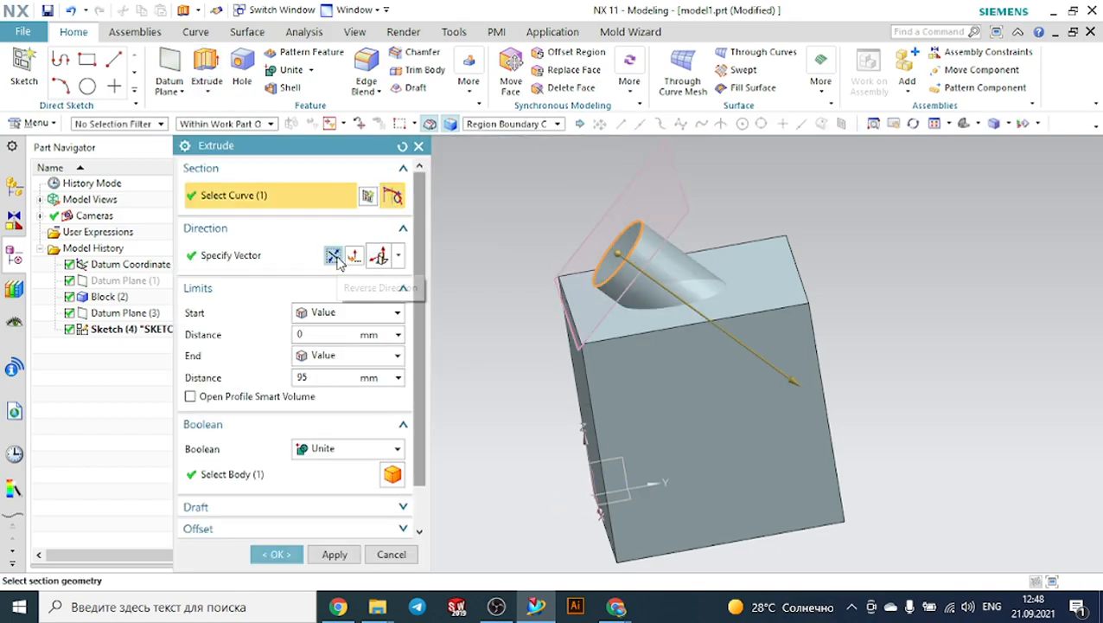
left_click(346, 356)
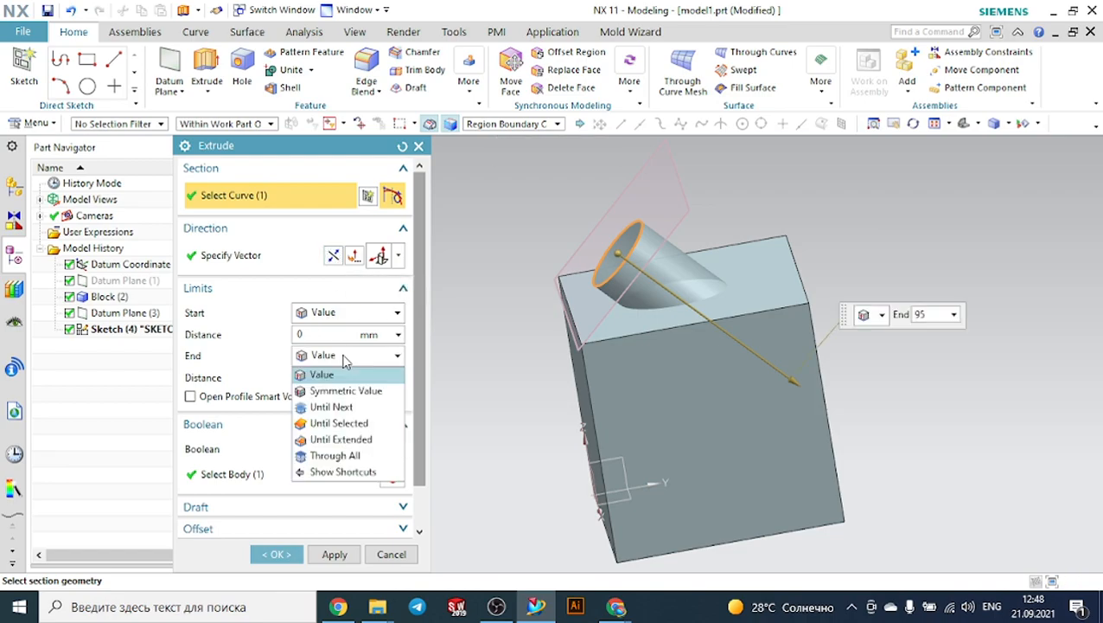
left_click(351, 423)
left_click(709, 278)
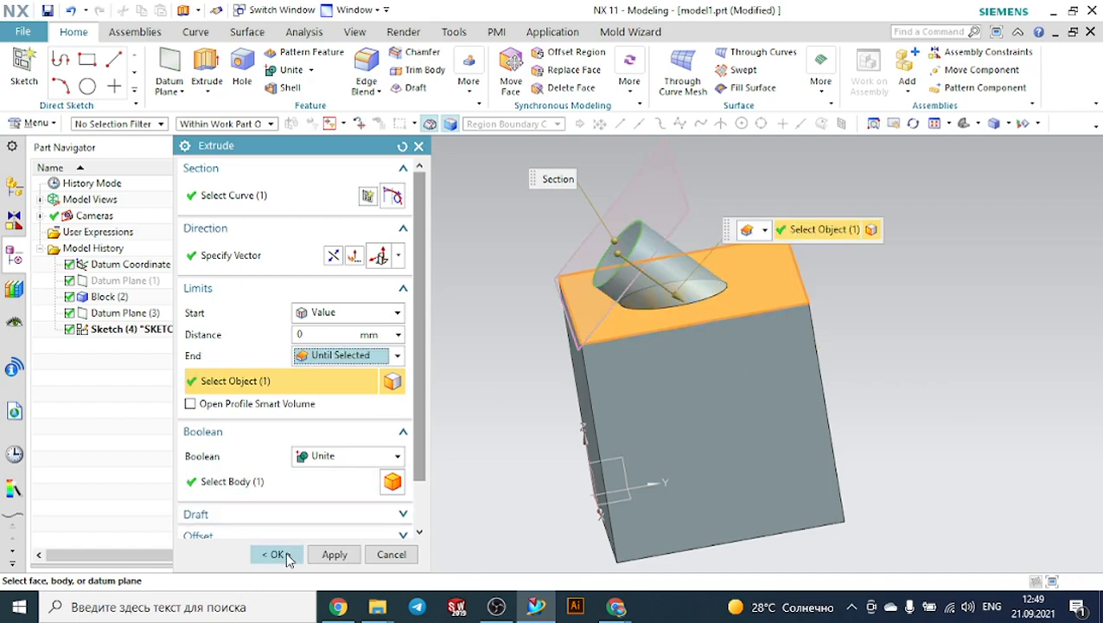
left_click(276, 554)
Step: Hide the angled datum plane that carries the circle sketch
scroll(530, 406, "down", 2)
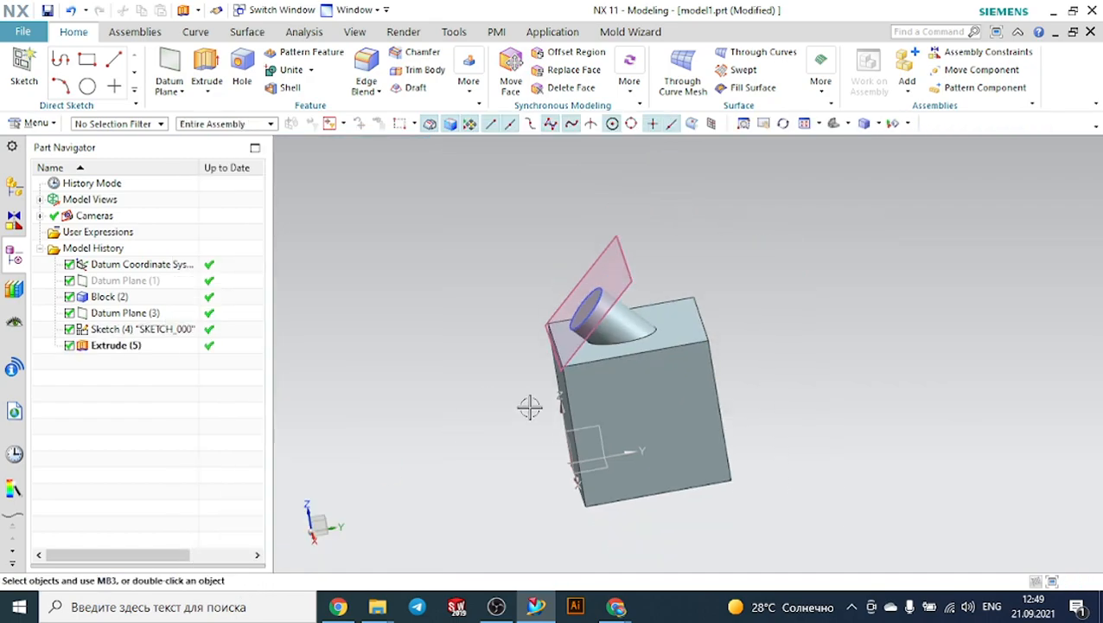
left_click(637, 273)
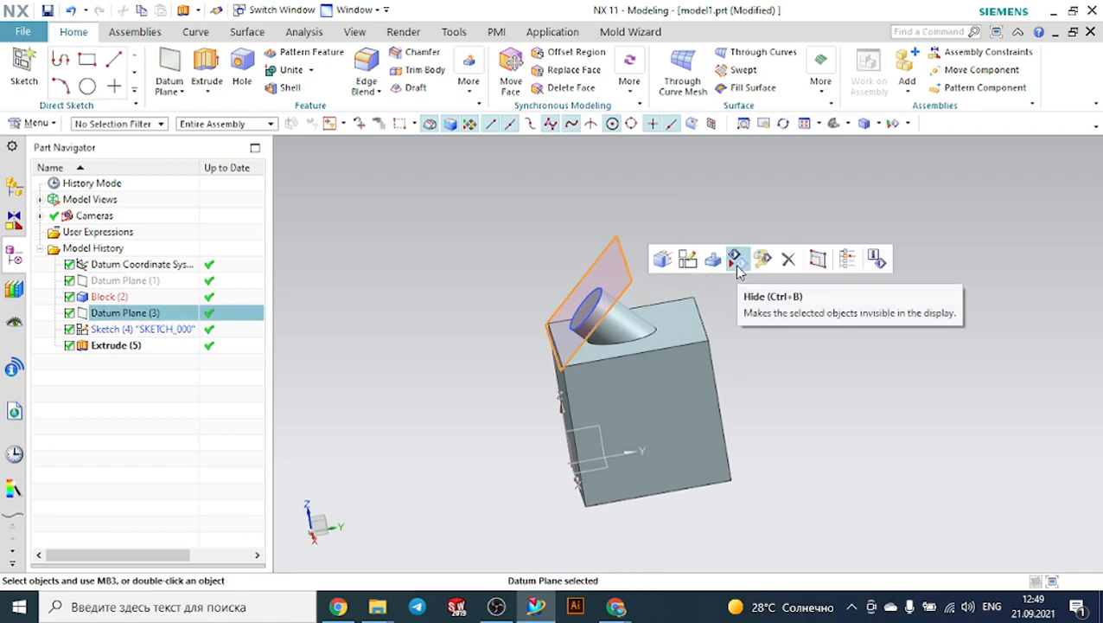
left_click(737, 270)
Step: Delete the slanted cylinder extrusion, its circle sketch, and the block together with the datum plane that depends on it
middle_click_drag(785, 291, 796, 332)
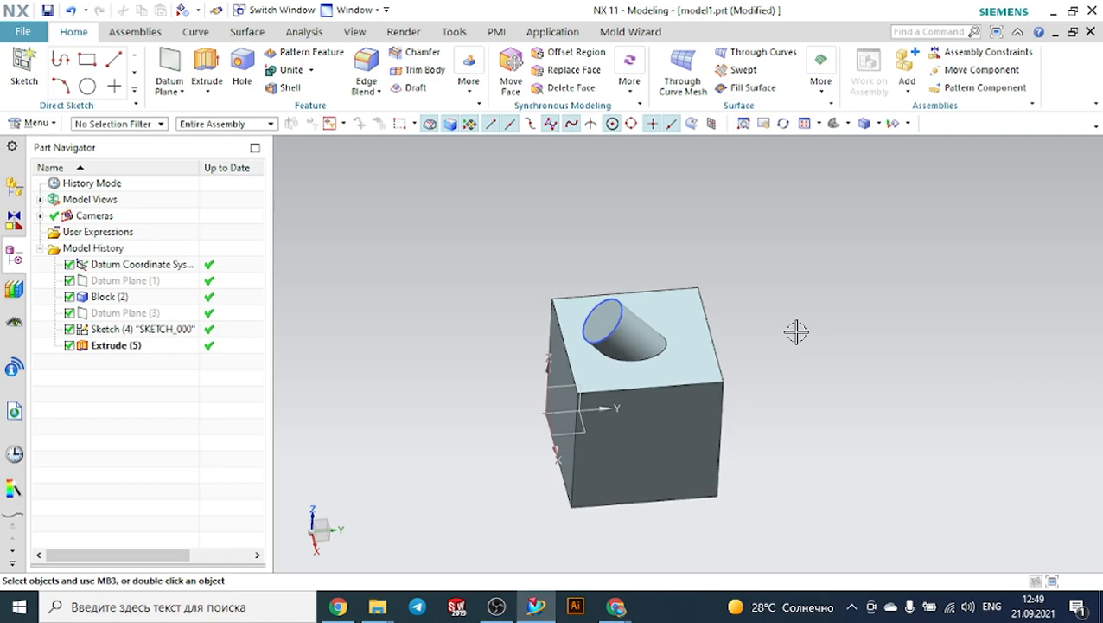
middle_click_drag(755, 323, 753, 297)
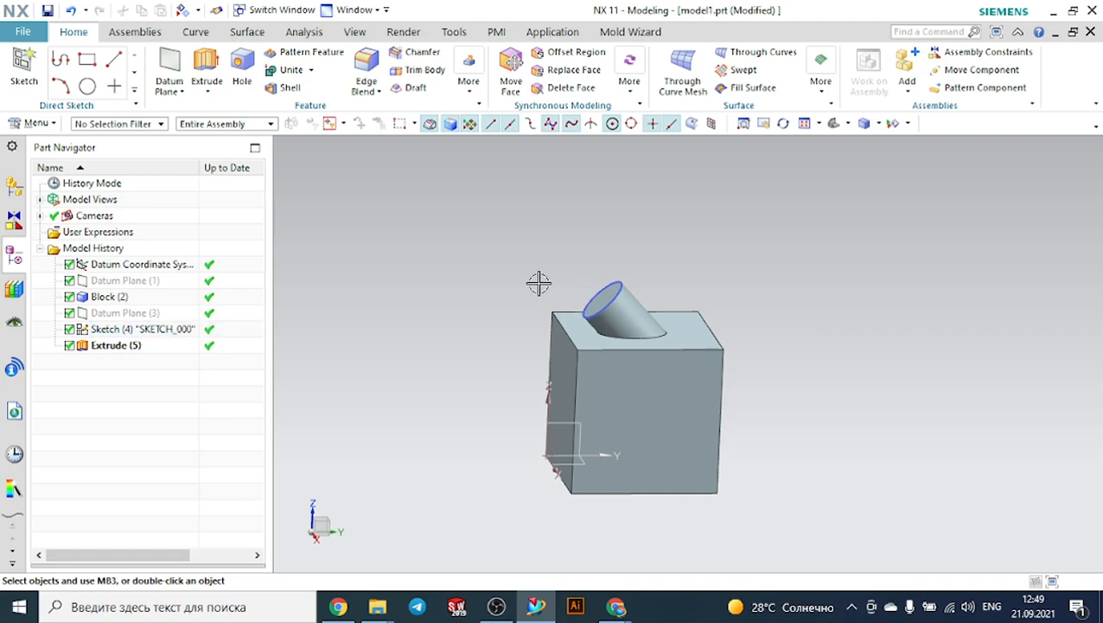
scroll(538, 283, "up", 3)
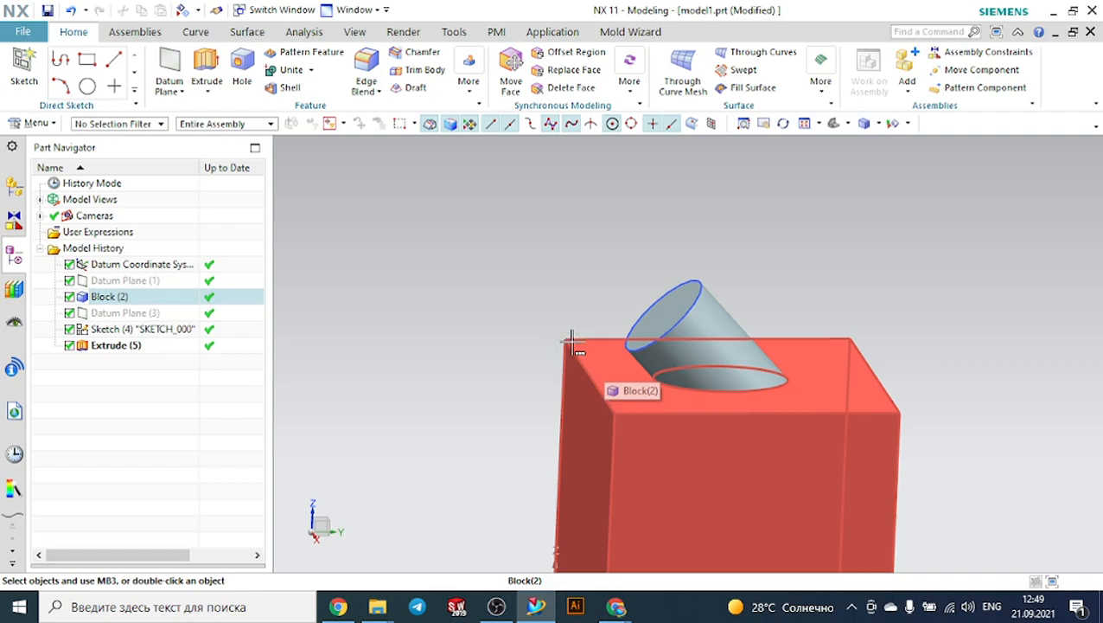
scroll(573, 344, "down", 4)
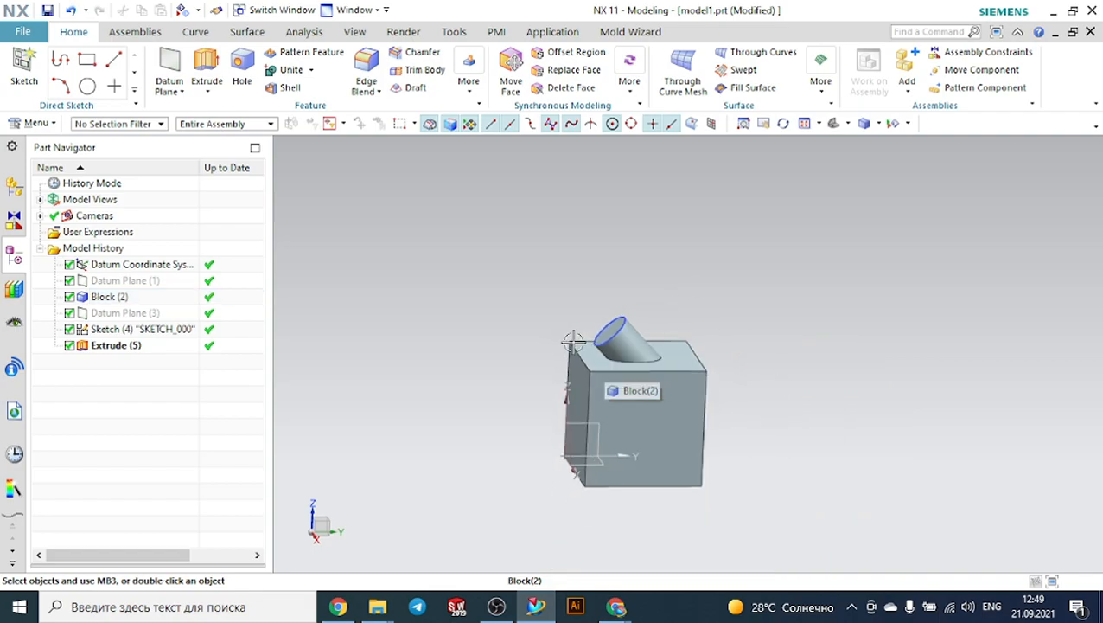
left_click(629, 337)
key("Delete")
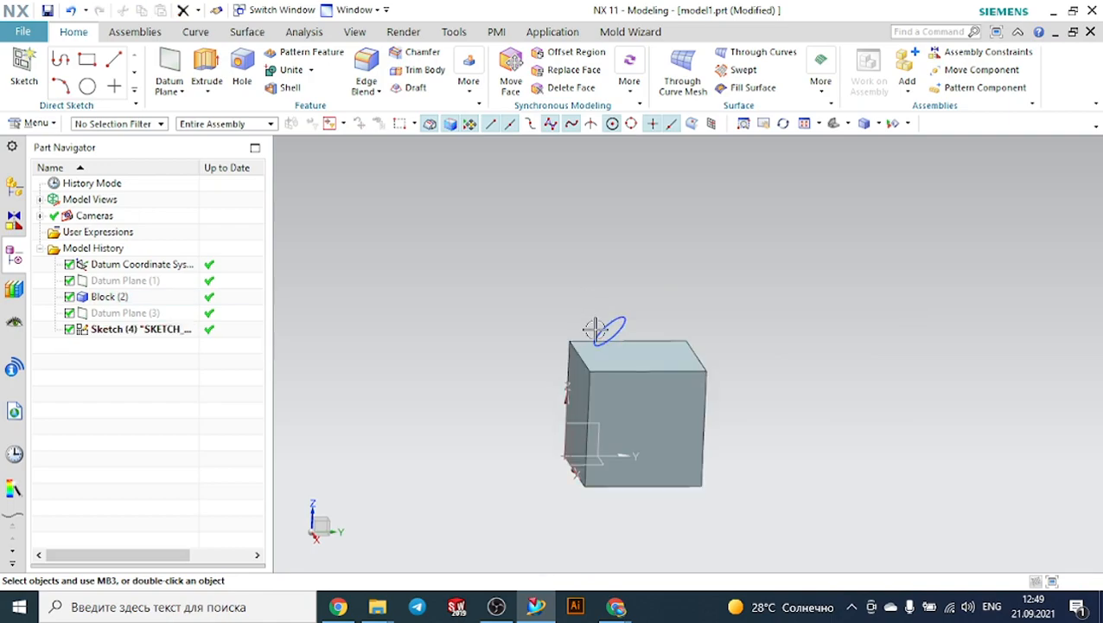
left_click(611, 333)
key("Delete")
left_click(616, 366)
key("Delete")
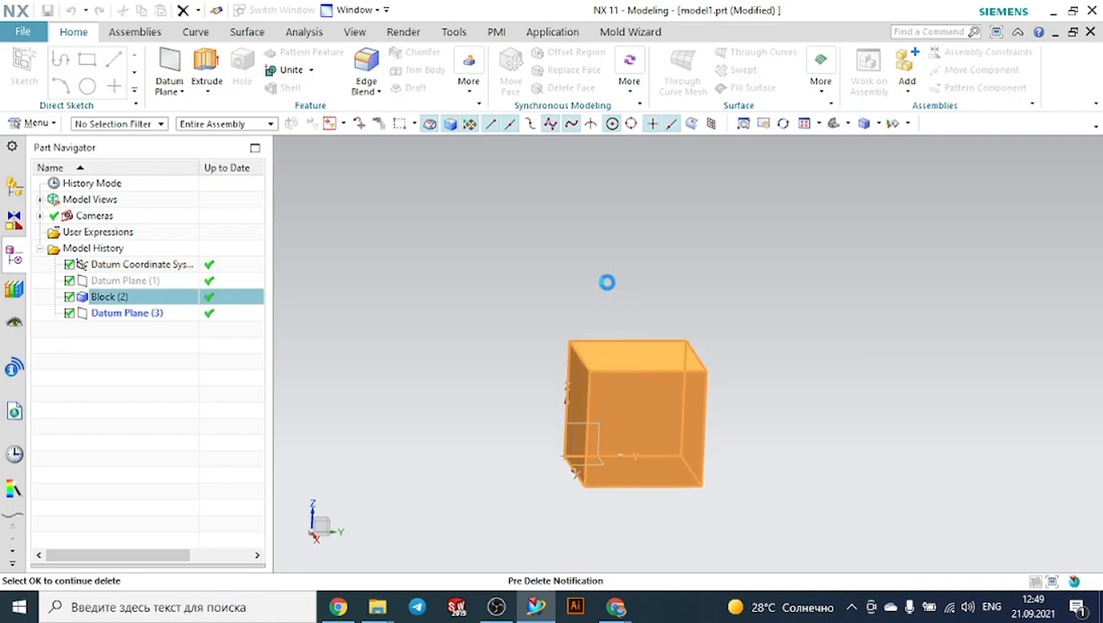
left_click(382, 132)
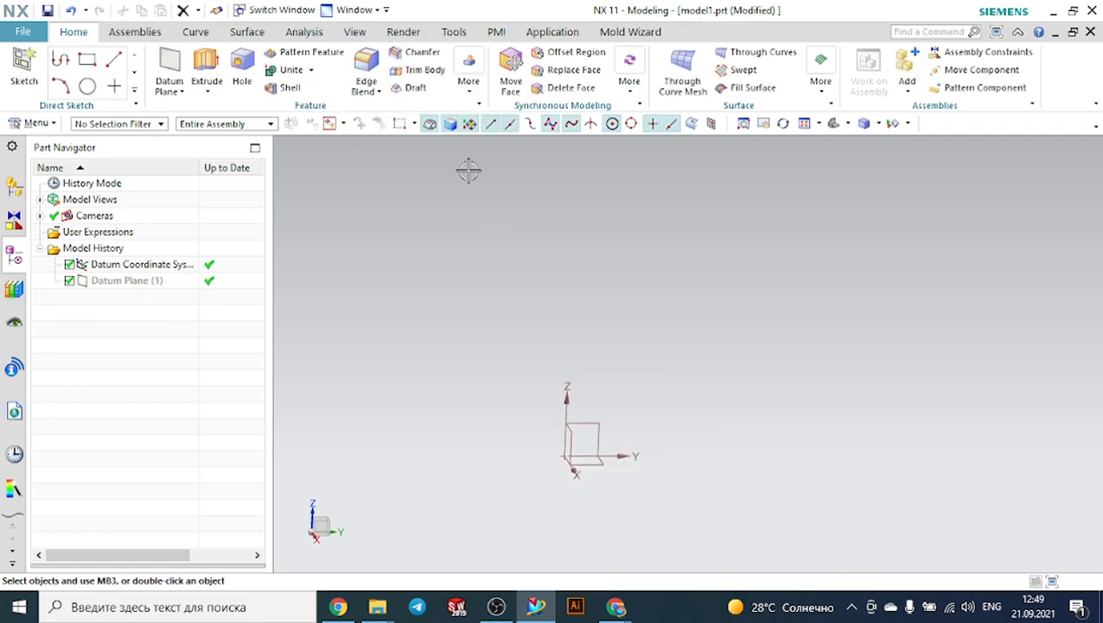
left_click(173, 64)
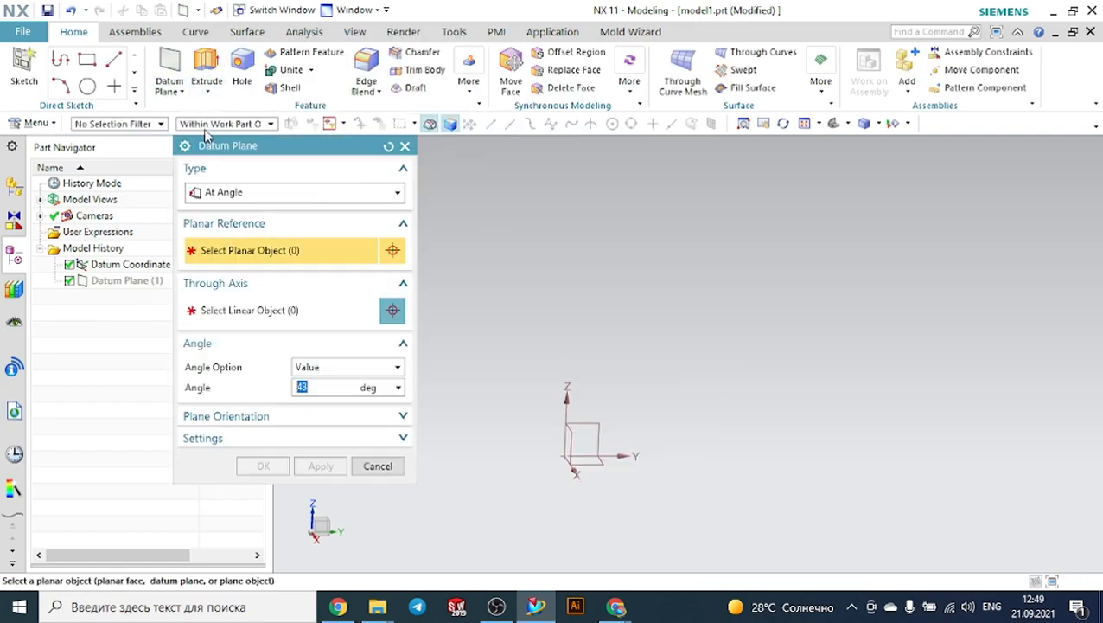
left_click(231, 192)
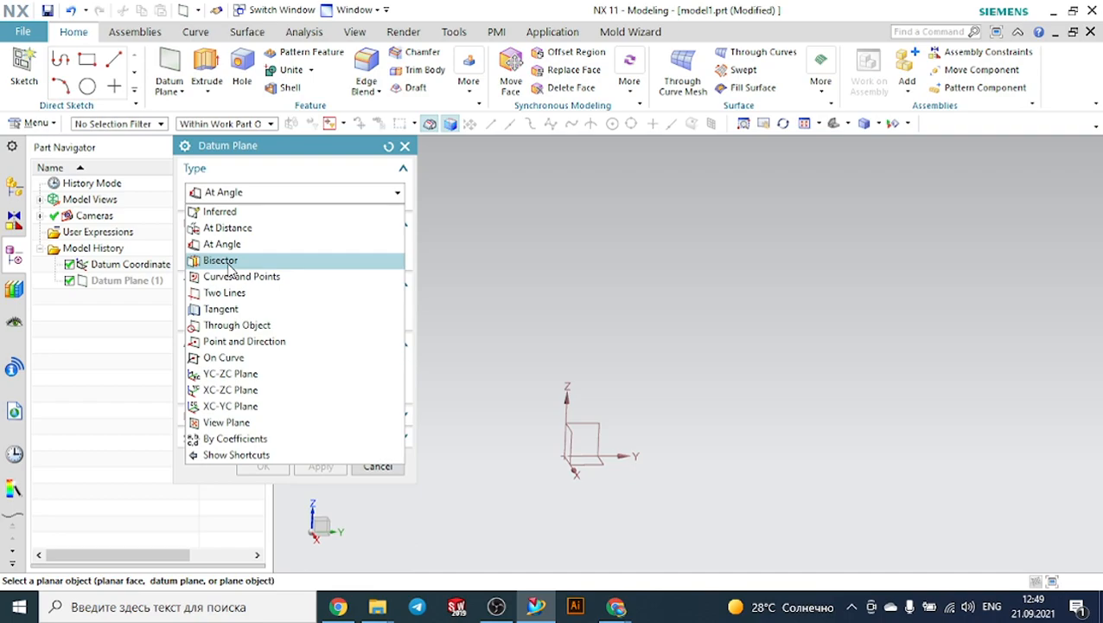
left_click(509, 218)
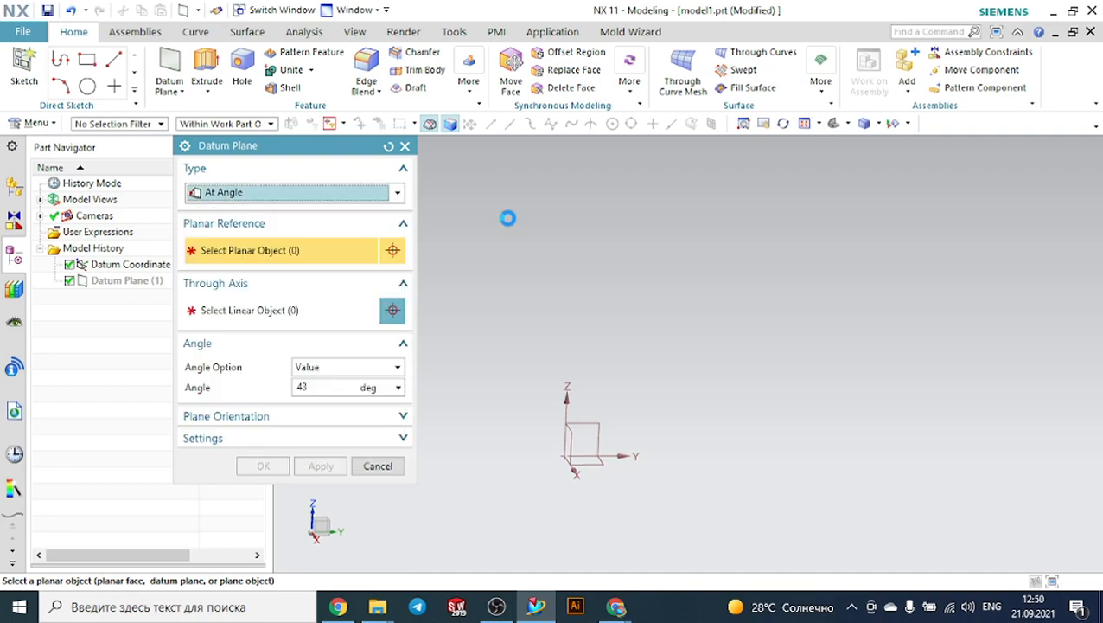
key("Escape")
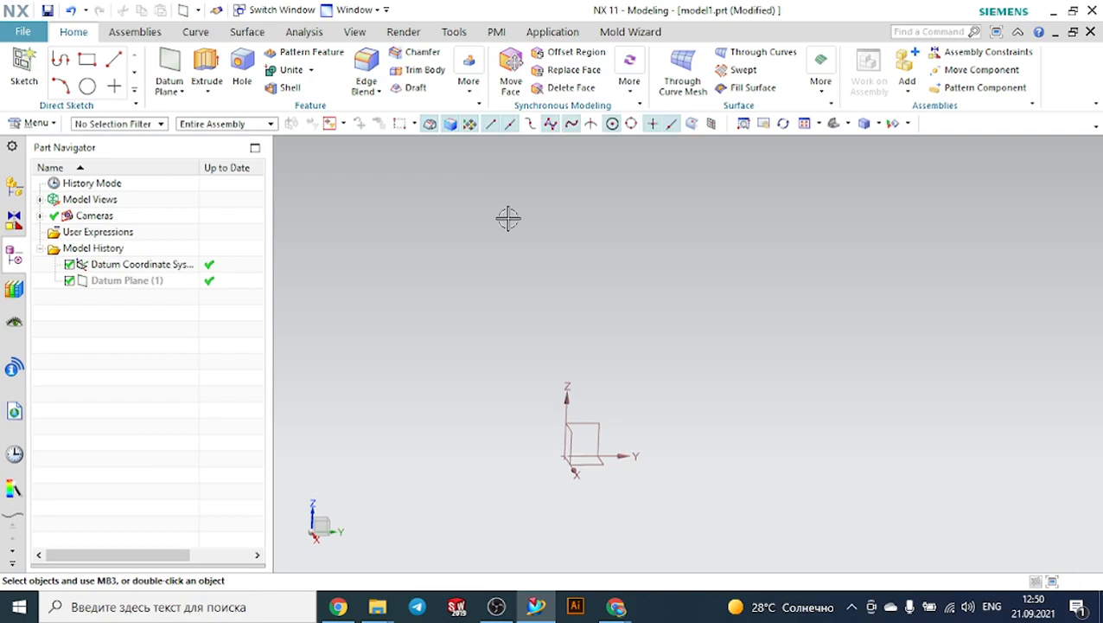
Step: Sketch a rectangle about 280 x 185 mm around the origin on the XY plane of the datum coordinate system
left_click(24, 69)
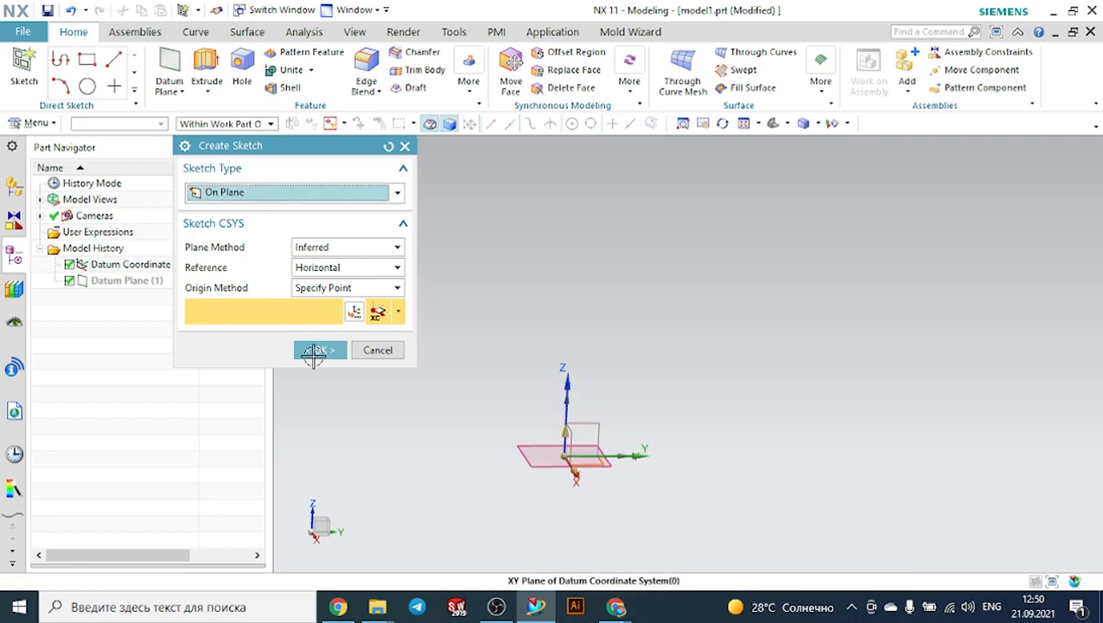
left_click(317, 351)
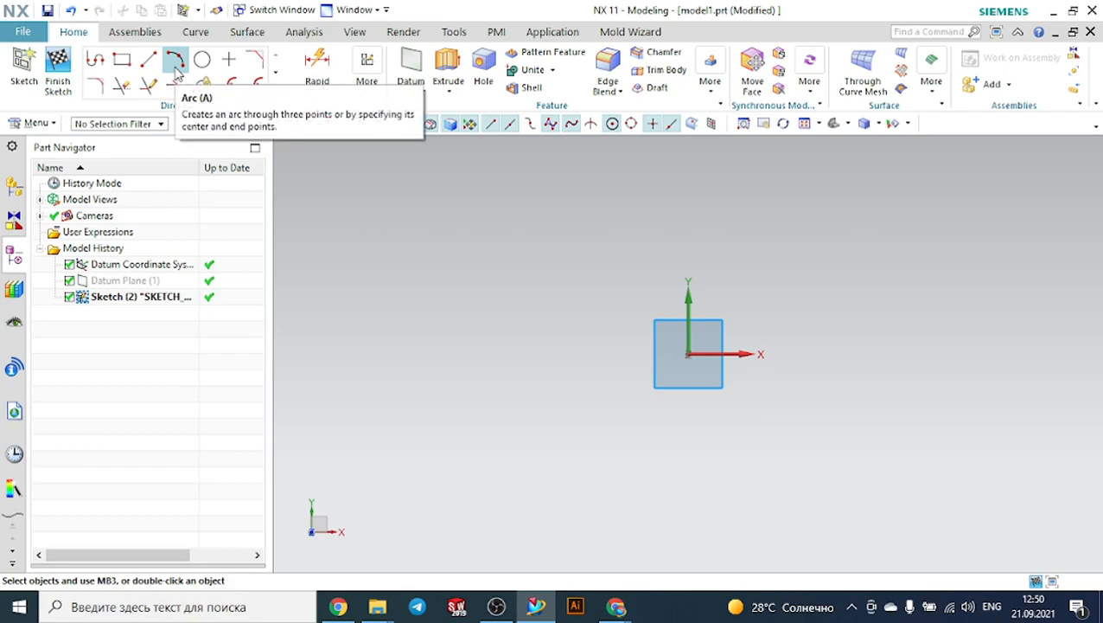
key("r")
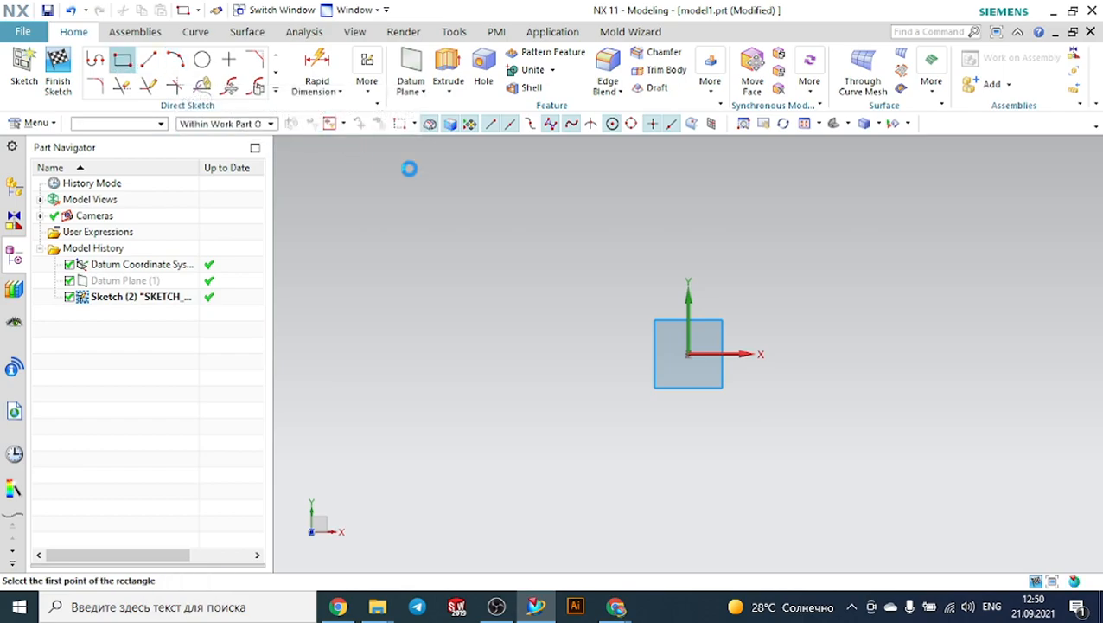
left_click(522, 199)
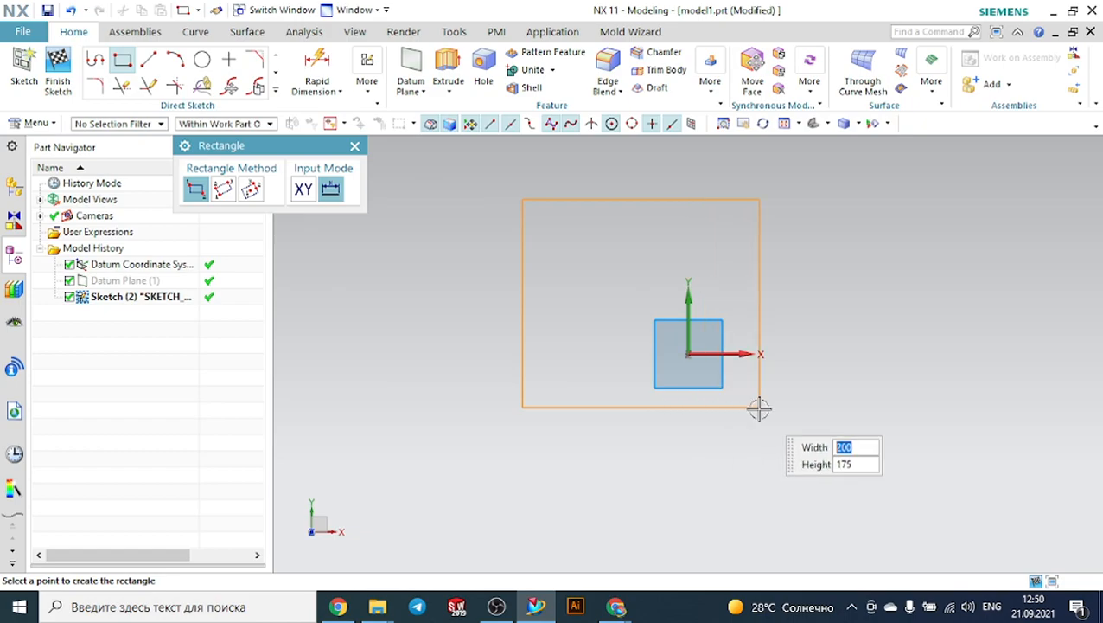
left_click(855, 418)
key("Escape")
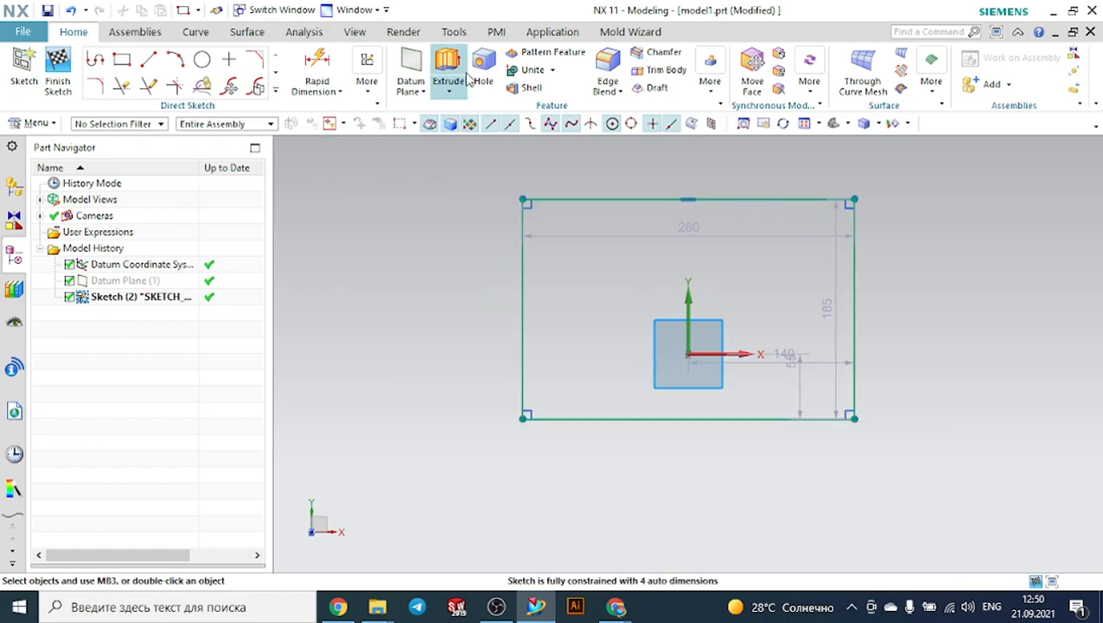
Step: Extrude the rectangle upward by about 31 mm into a plate, leaving Boolean on Inferred
left_click(451, 67)
middle_click_drag(912, 296, 915, 232)
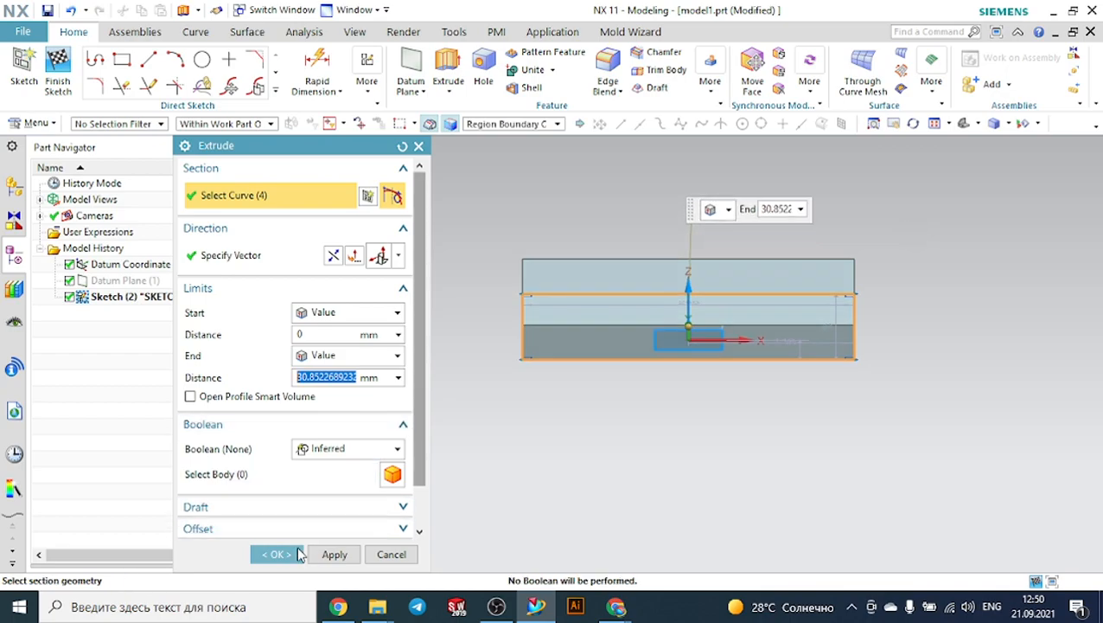
left_click(296, 550)
middle_click_drag(896, 387, 801, 396)
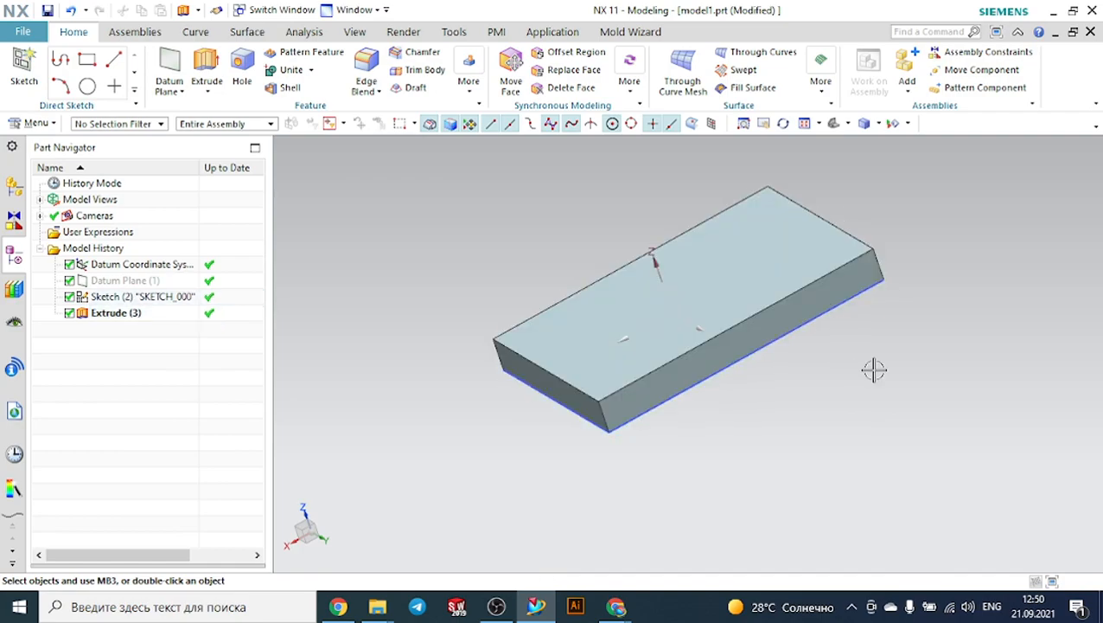
Step: Create a Bisector datum plane midway between the plate's two long side faces
middle_click_drag(869, 395, 890, 379)
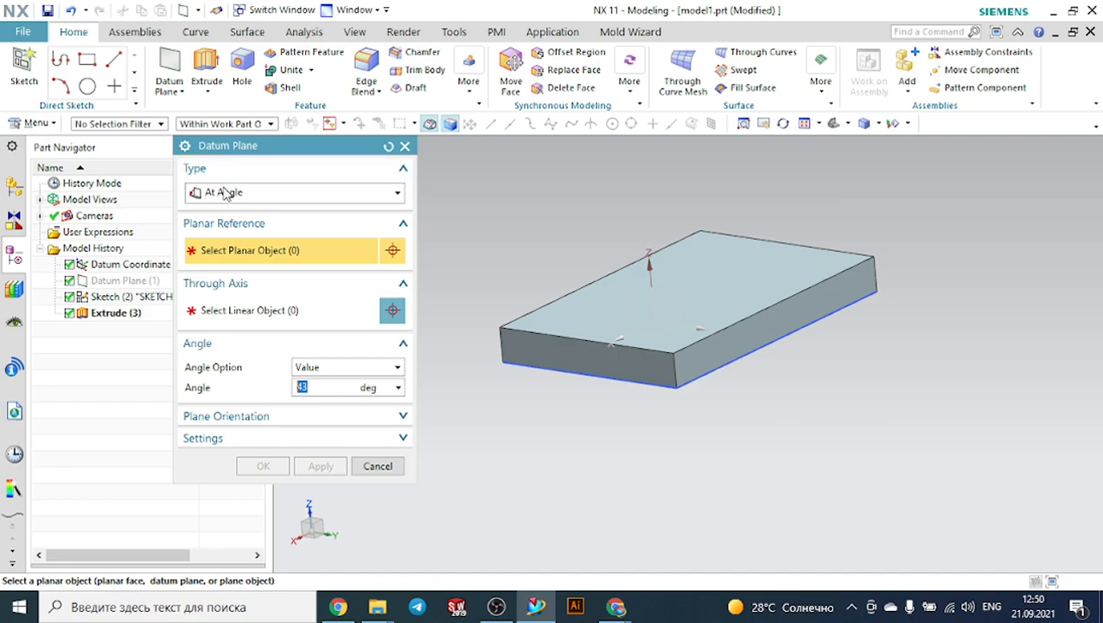
left_click(221, 191)
left_click(226, 261)
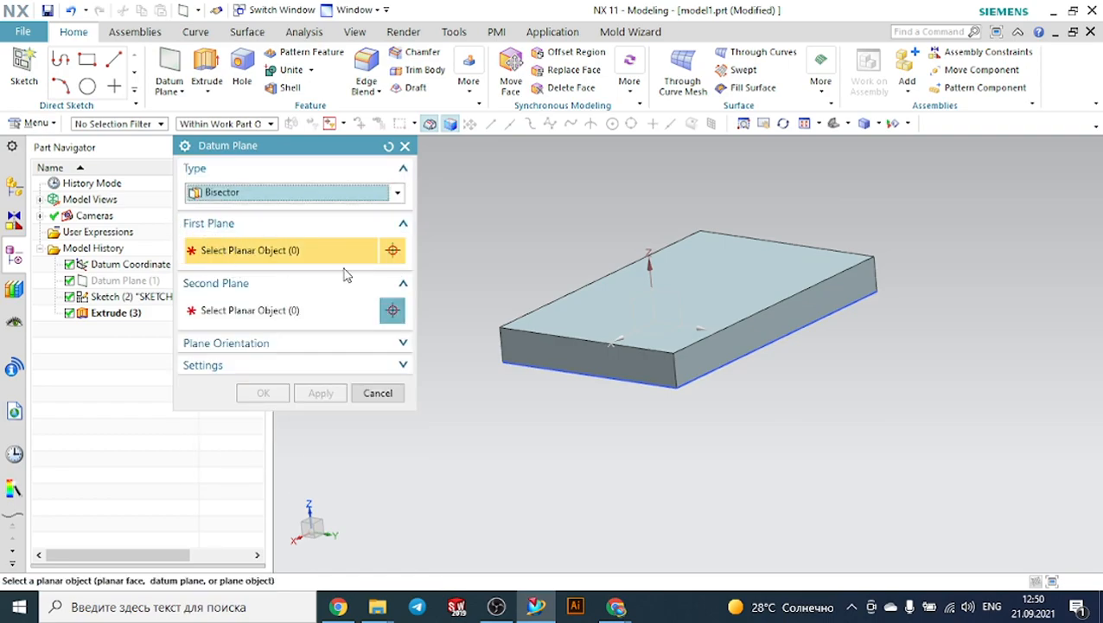
left_click(759, 335)
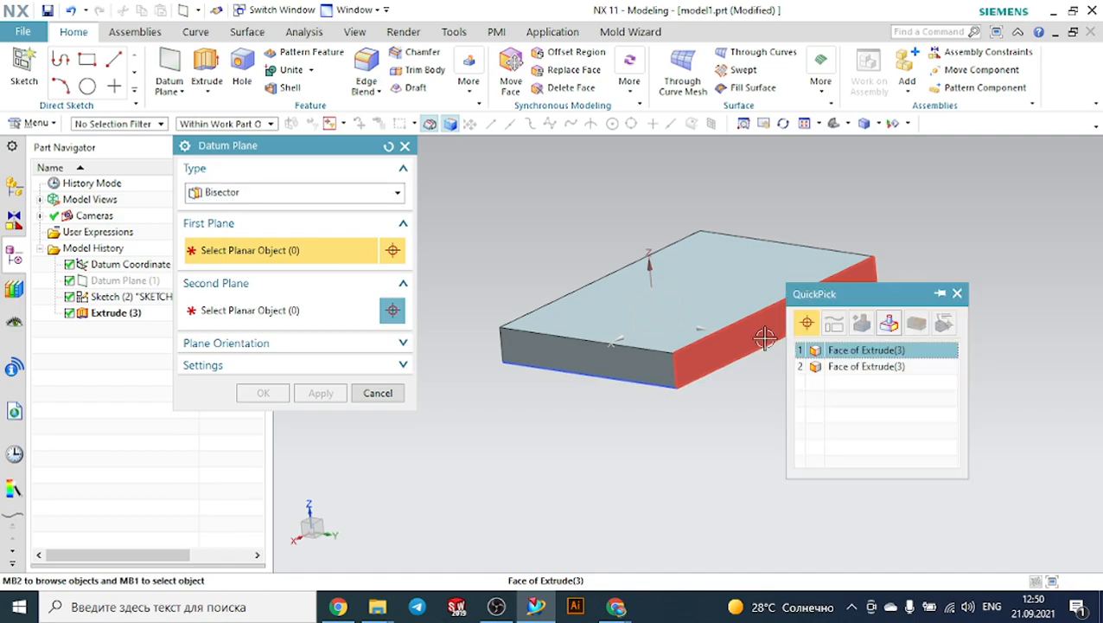
left_click(840, 358)
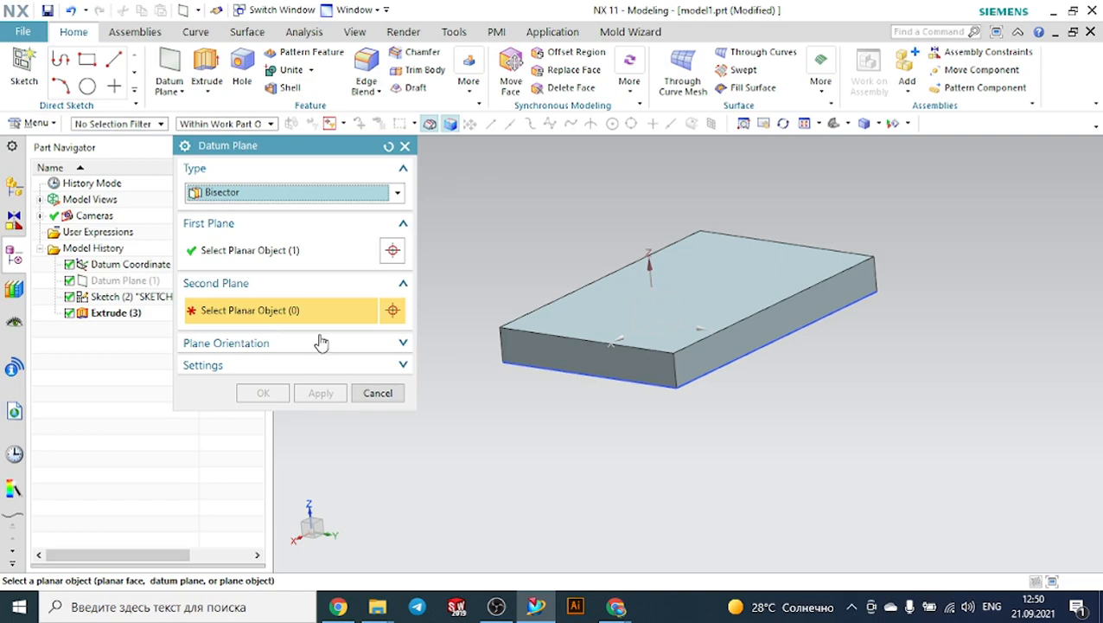
middle_click_drag(505, 441, 529, 315)
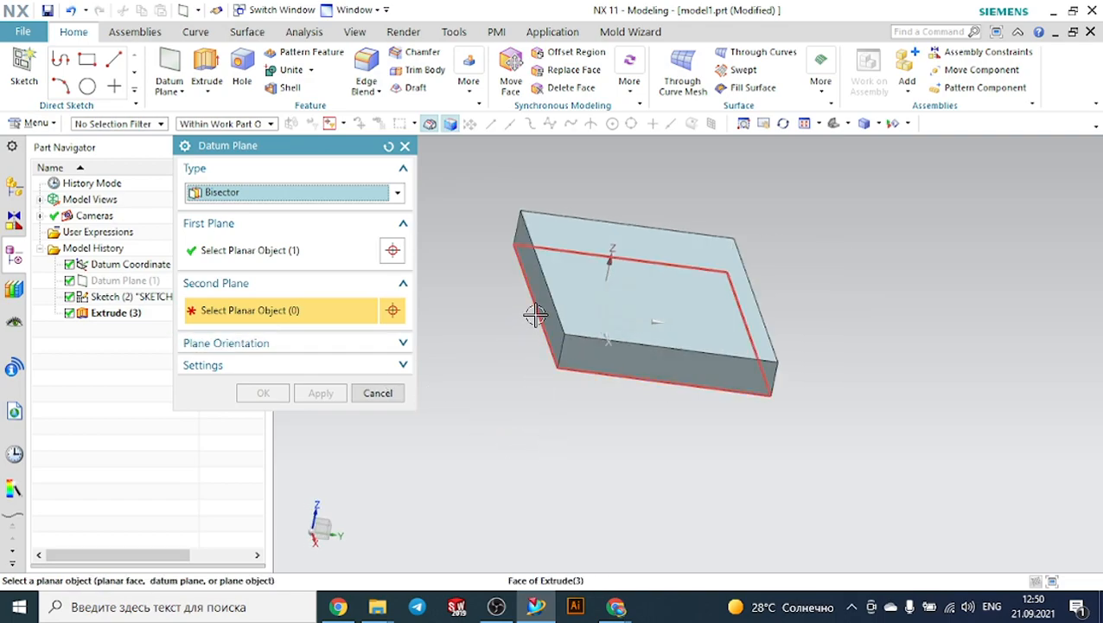
left_click(541, 309)
mouse_move(796, 309)
middle_mouse_down()
mouse_move(766, 264)
mouse_move(766, 300)
mouse_move(722, 283)
mouse_move(738, 299)
mouse_move(783, 274)
mouse_move(796, 288)
middle_mouse_up()
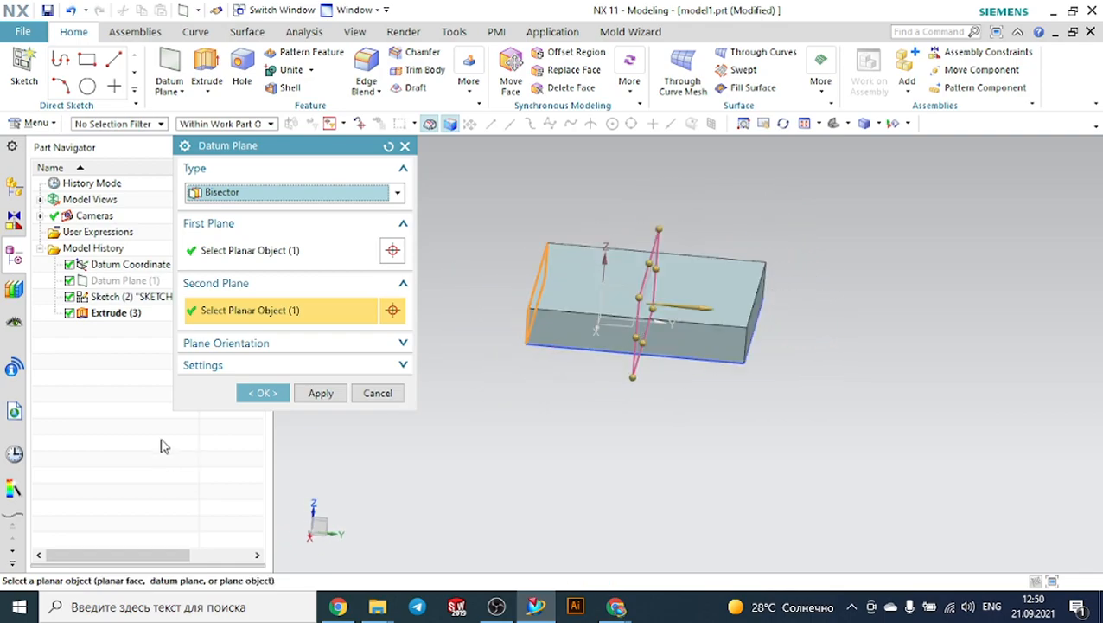
left_click(320, 392)
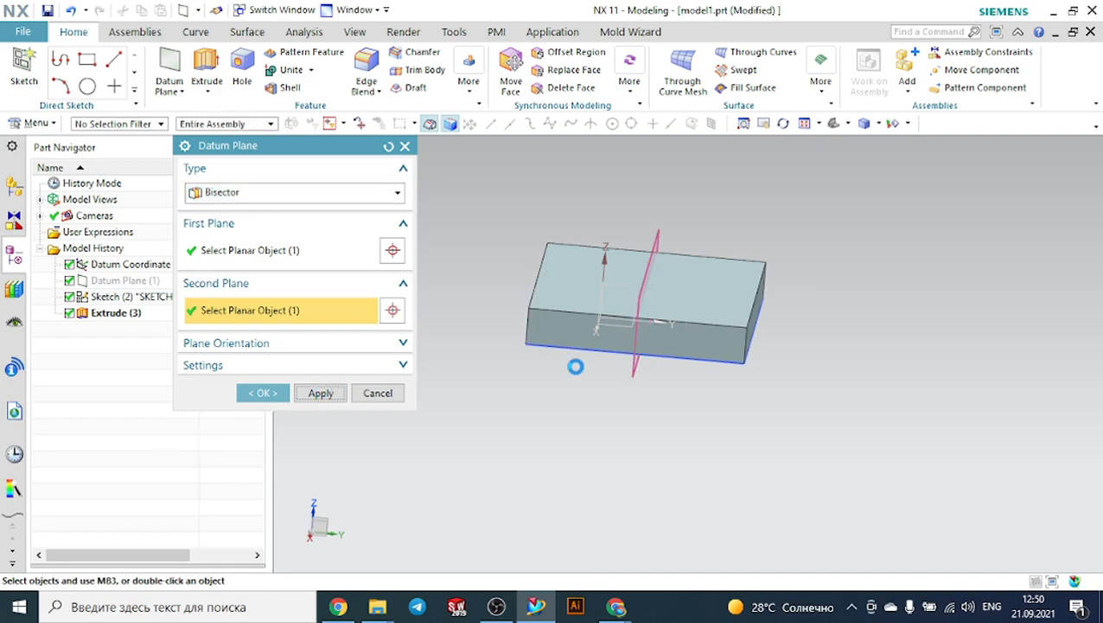
left_click(567, 329)
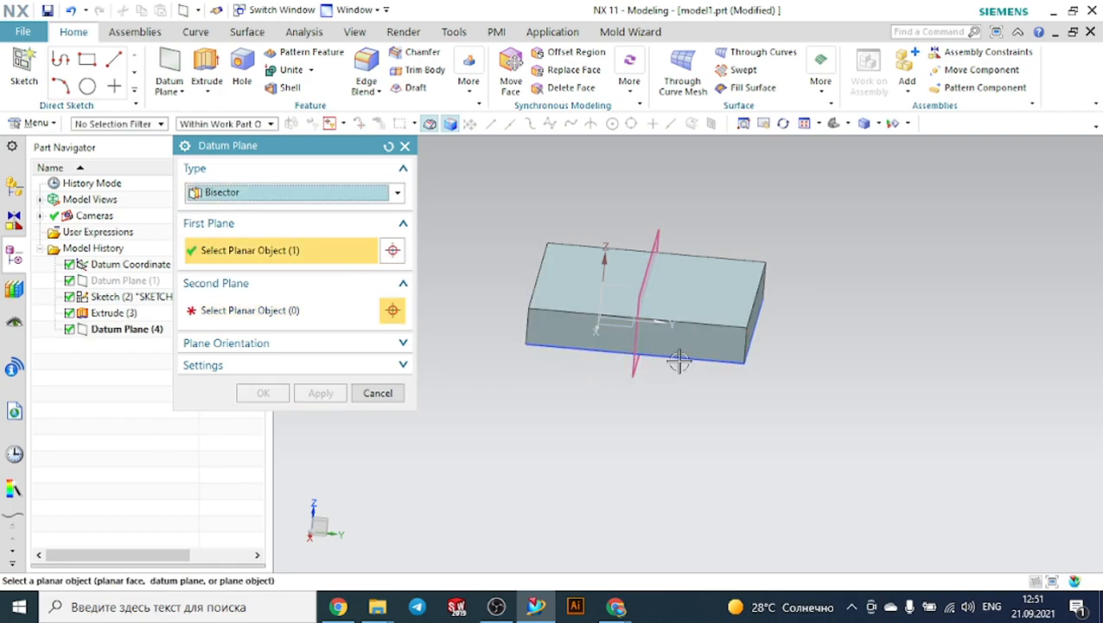
middle_click_drag(782, 375, 692, 398)
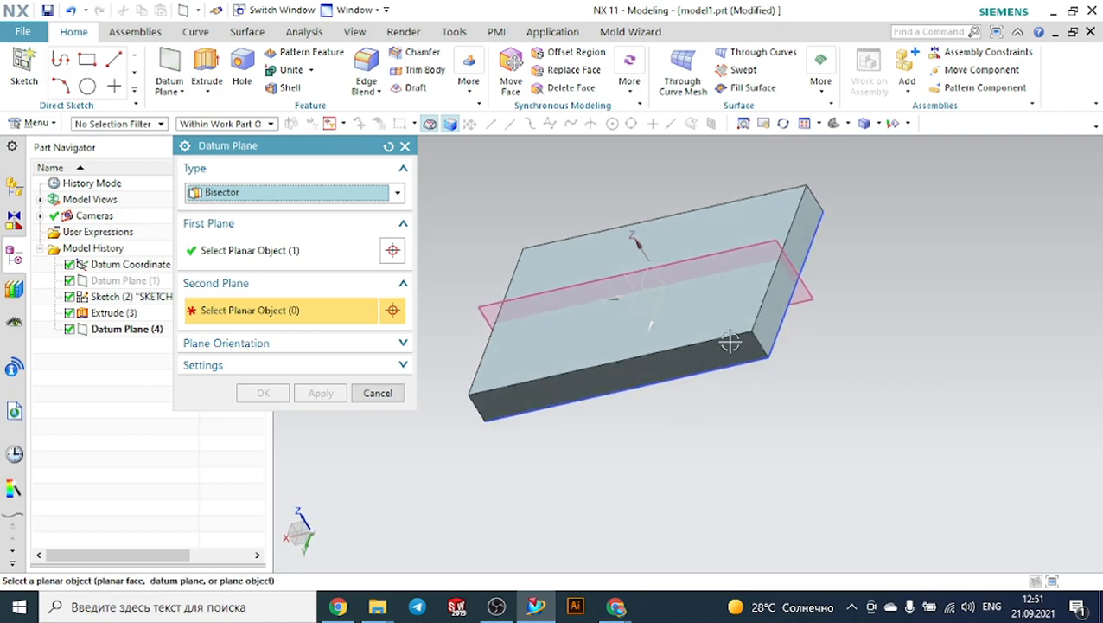
left_click(761, 324)
middle_click_drag(656, 468, 721, 433)
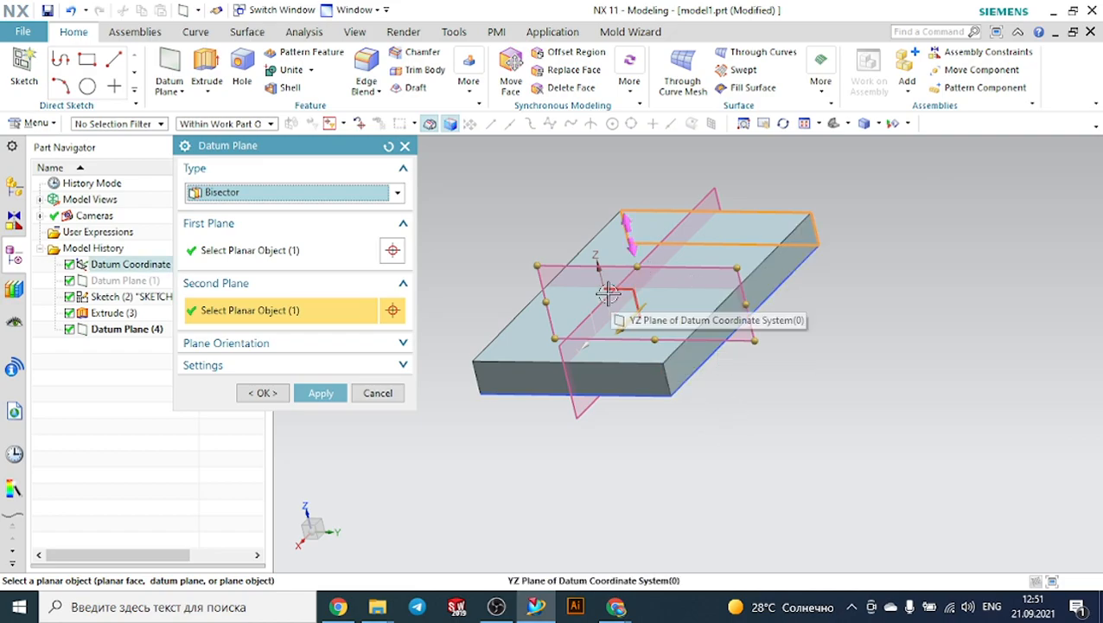
left_click(365, 396)
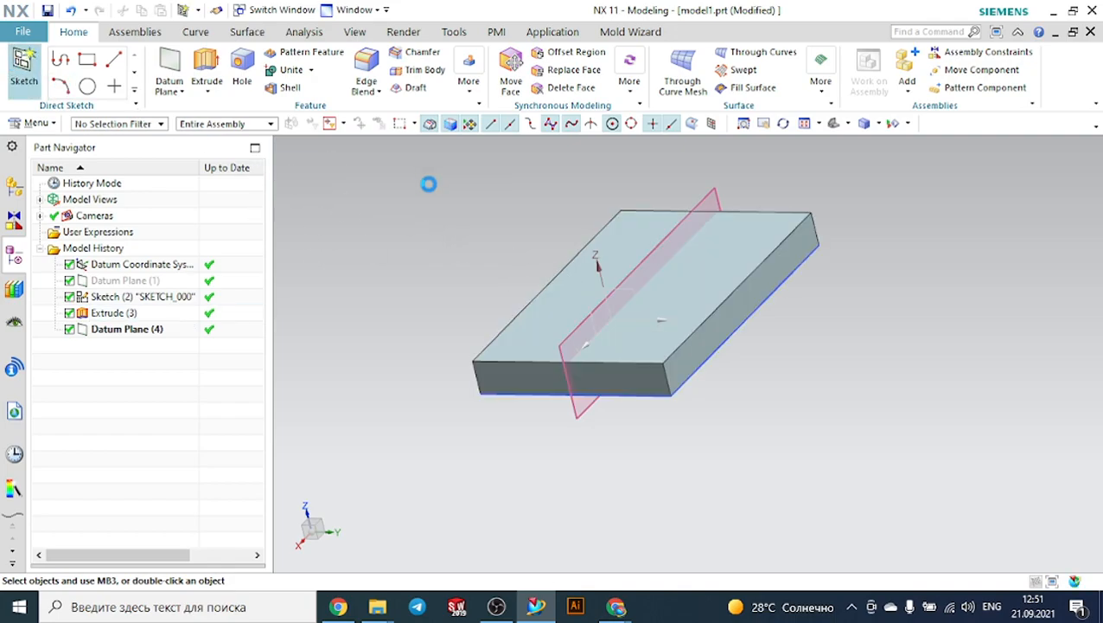
Step: Sketch a closed right triangle on the bisector plane, standing on the plate's top edge, about 77 mm wide and 115 mm high
left_click(570, 333)
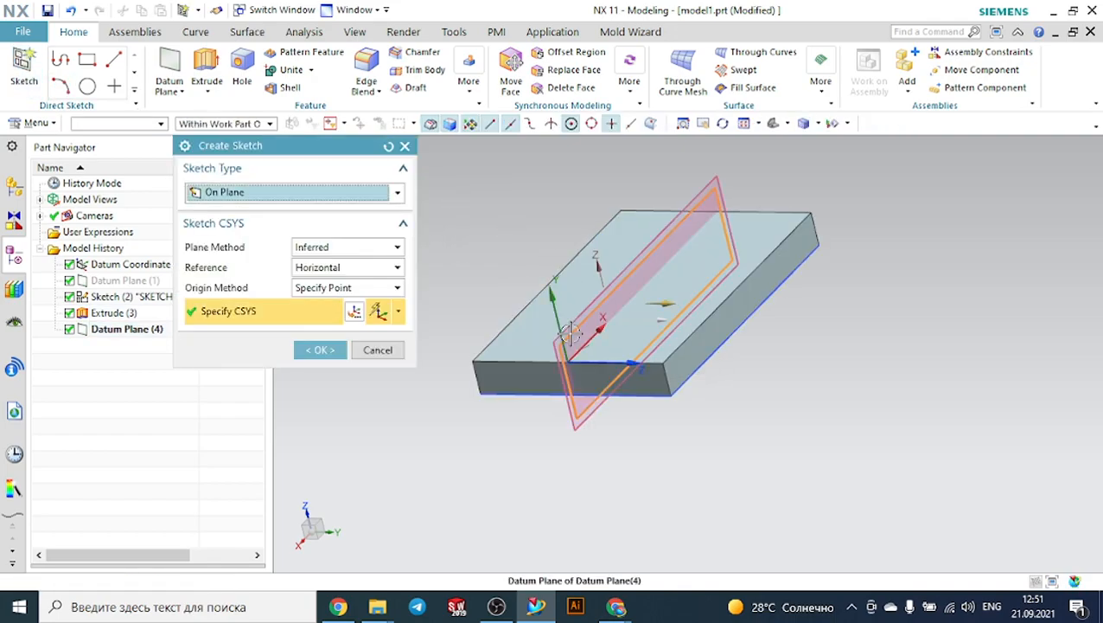
left_click(321, 349)
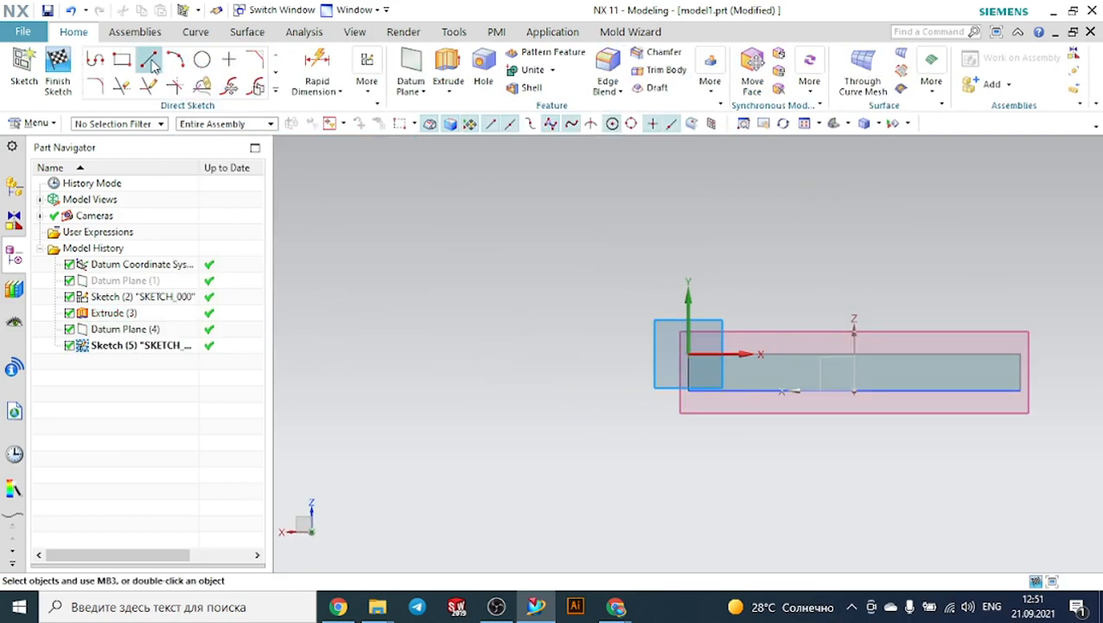
left_click(150, 61)
scroll(839, 313, "up", 2)
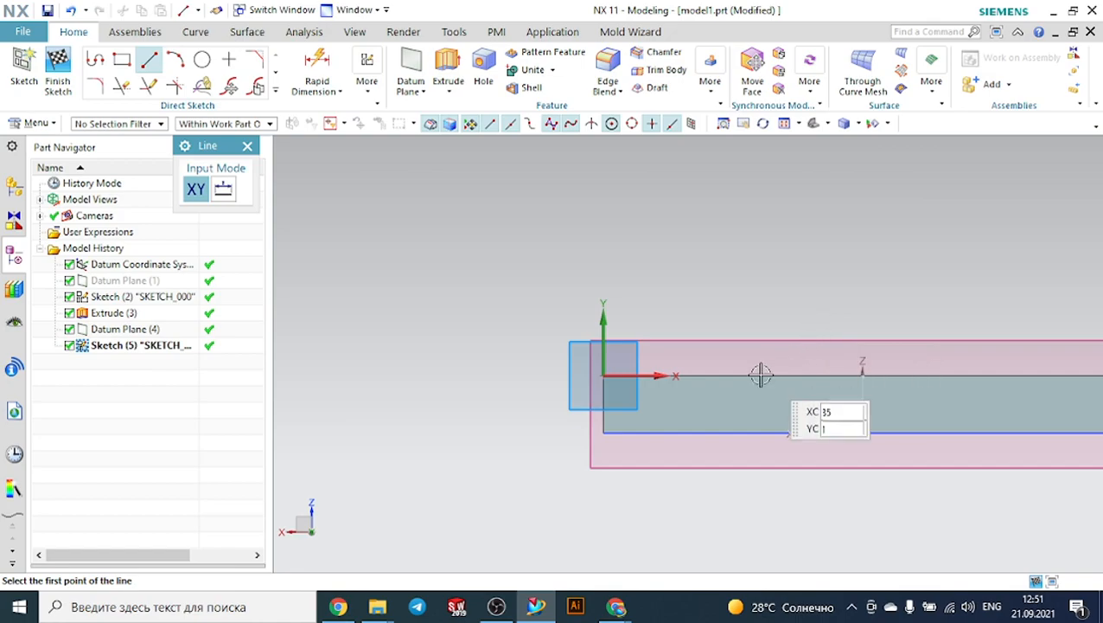
left_click(95, 61)
left_click(741, 375)
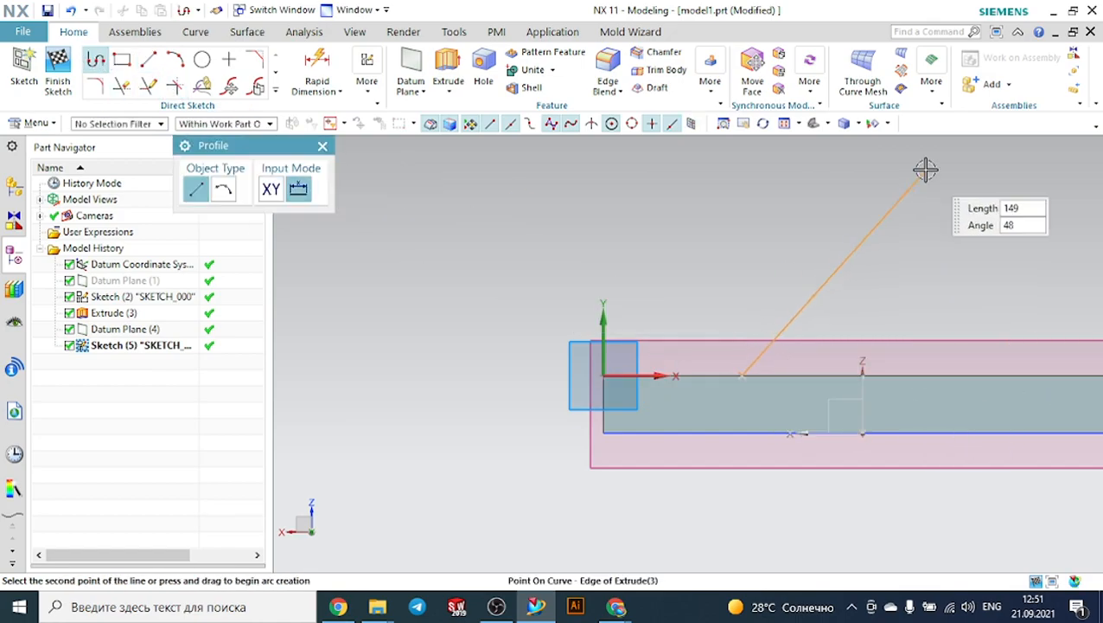
left_click(885, 162)
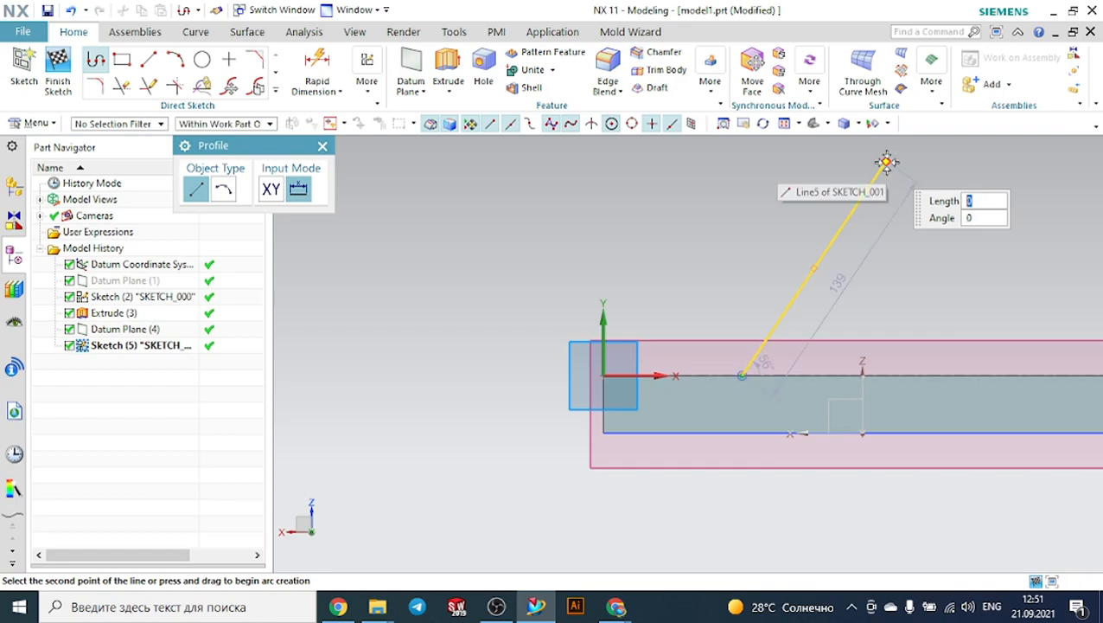
left_click(892, 373)
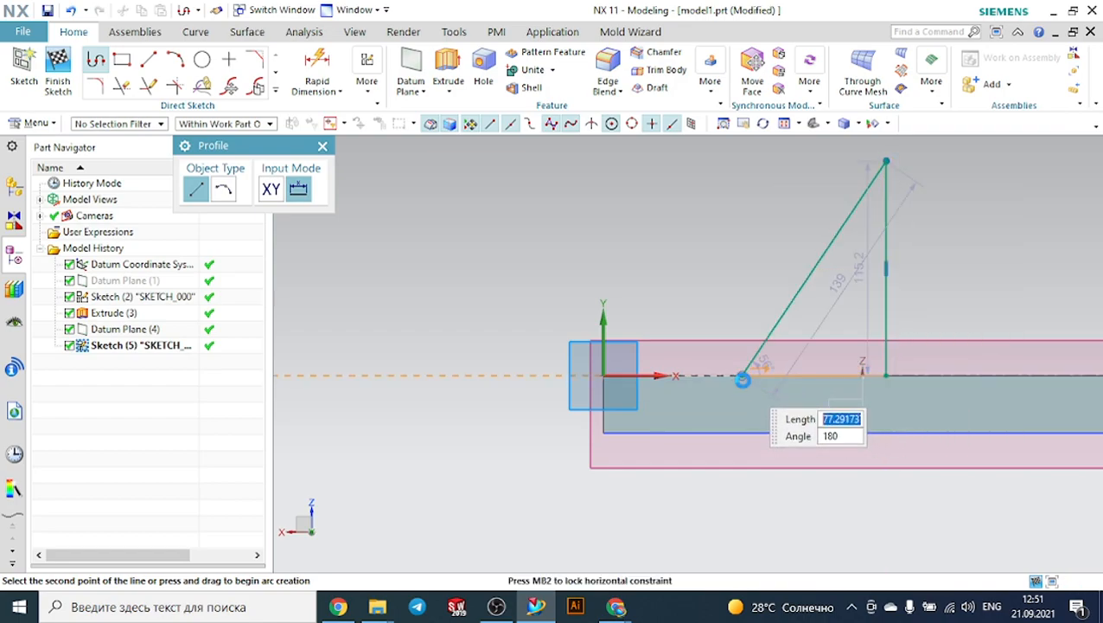
left_click(742, 376)
key("Escape")
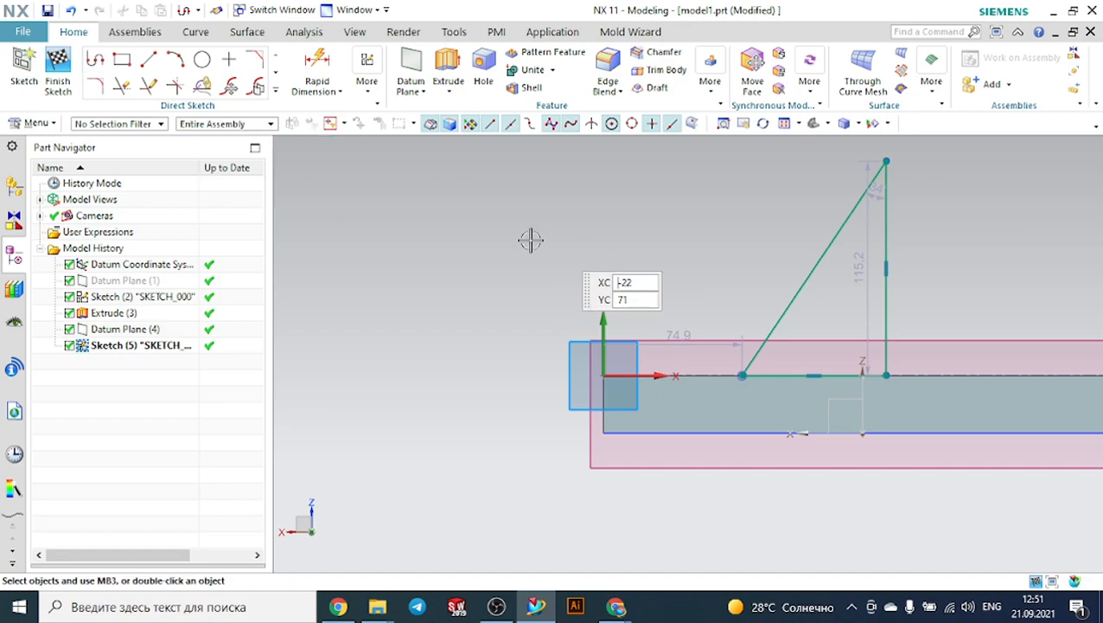
key("ctrl+q")
Step: Extrude the triangle with a Symmetric Value of about 30.85 mm, leaving Boolean on Inferred so it unites with the plate
middle_click_drag(555, 244, 600, 280)
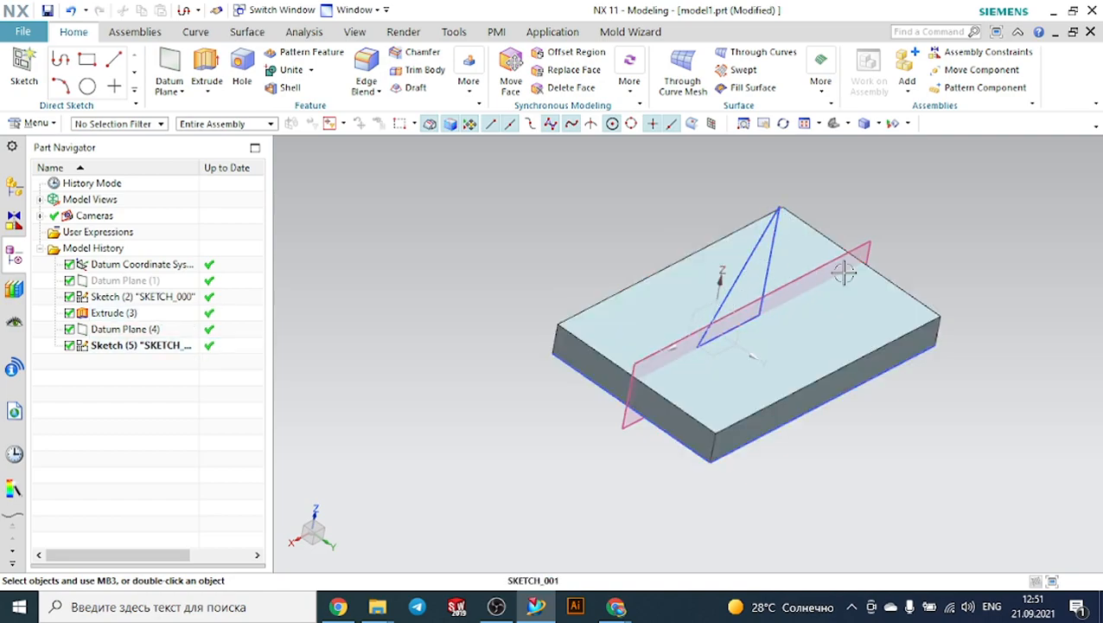
middle_click_drag(985, 332, 972, 338)
middle_click_drag(952, 425, 938, 386)
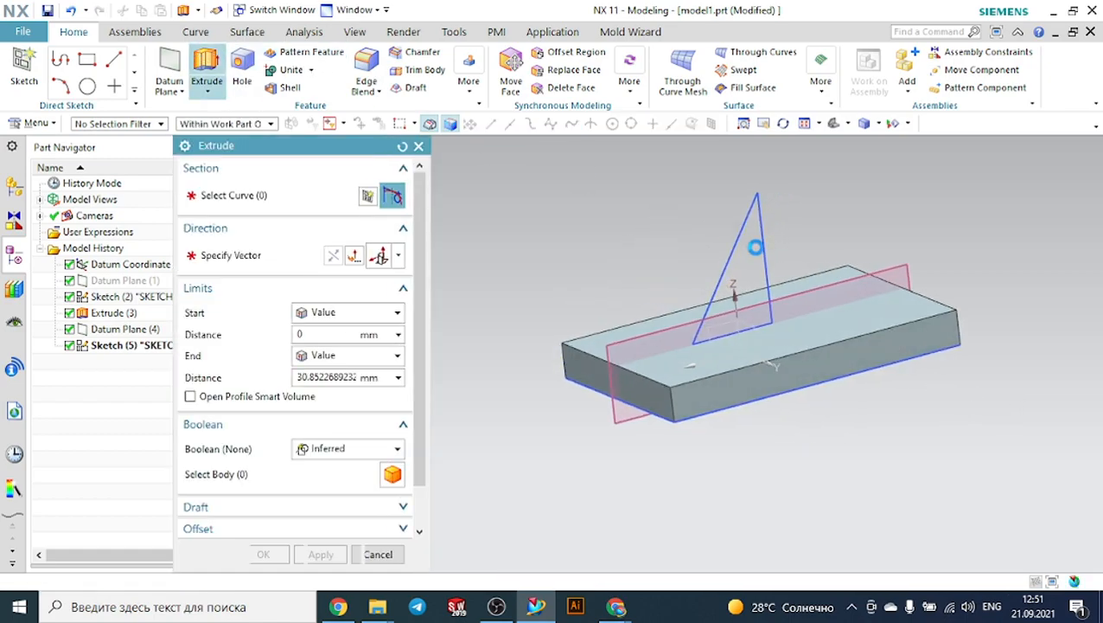
left_click(752, 232)
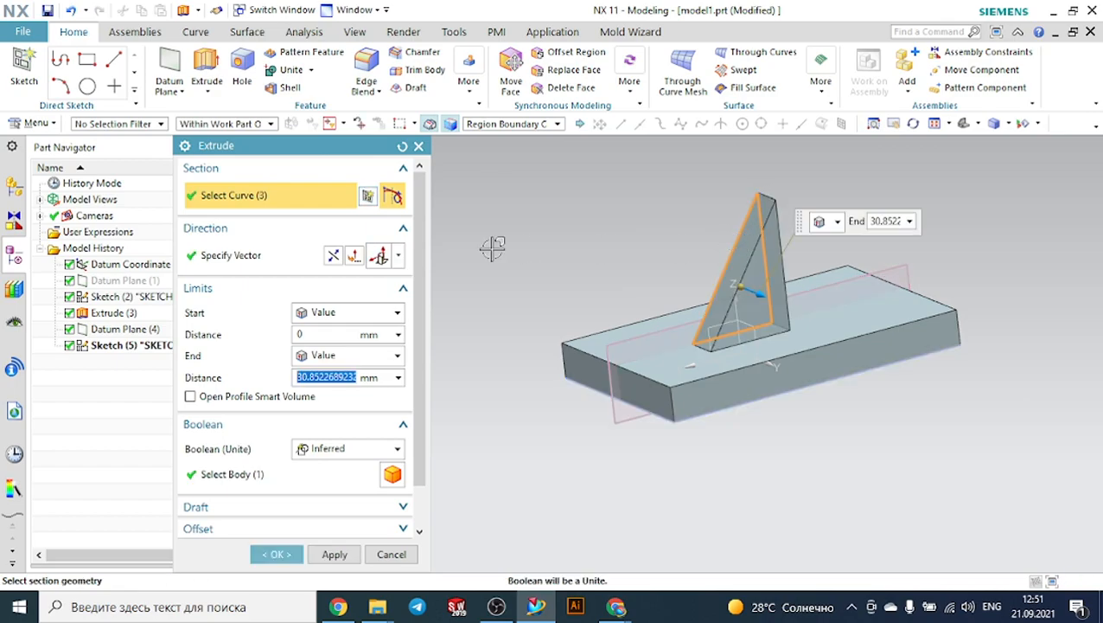
left_click(322, 313)
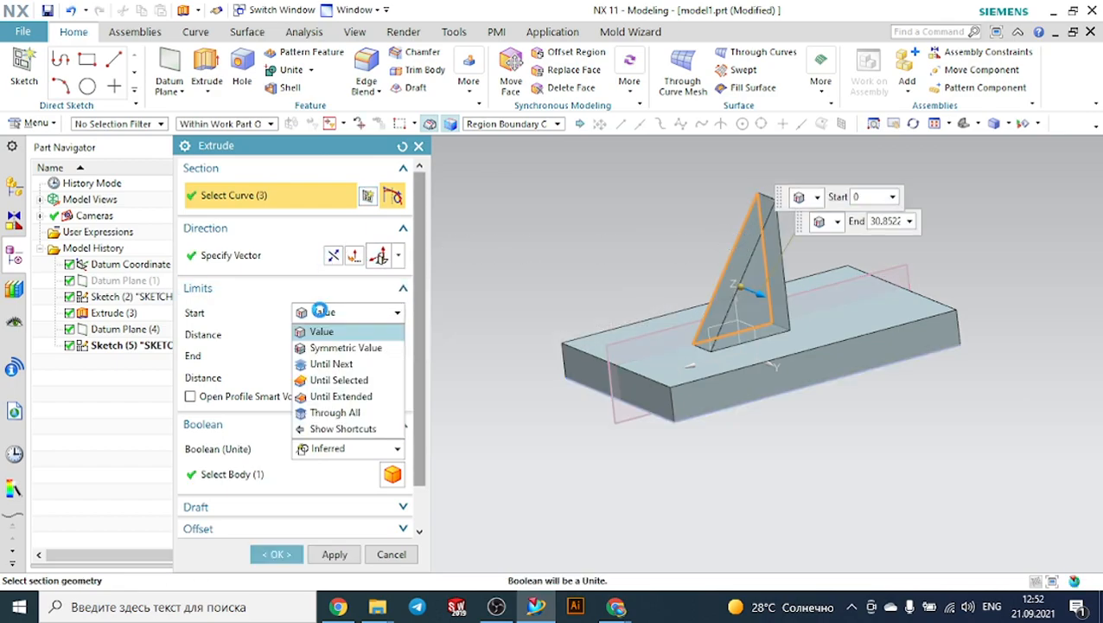
left_click(325, 346)
middle_click_drag(562, 256, 592, 266)
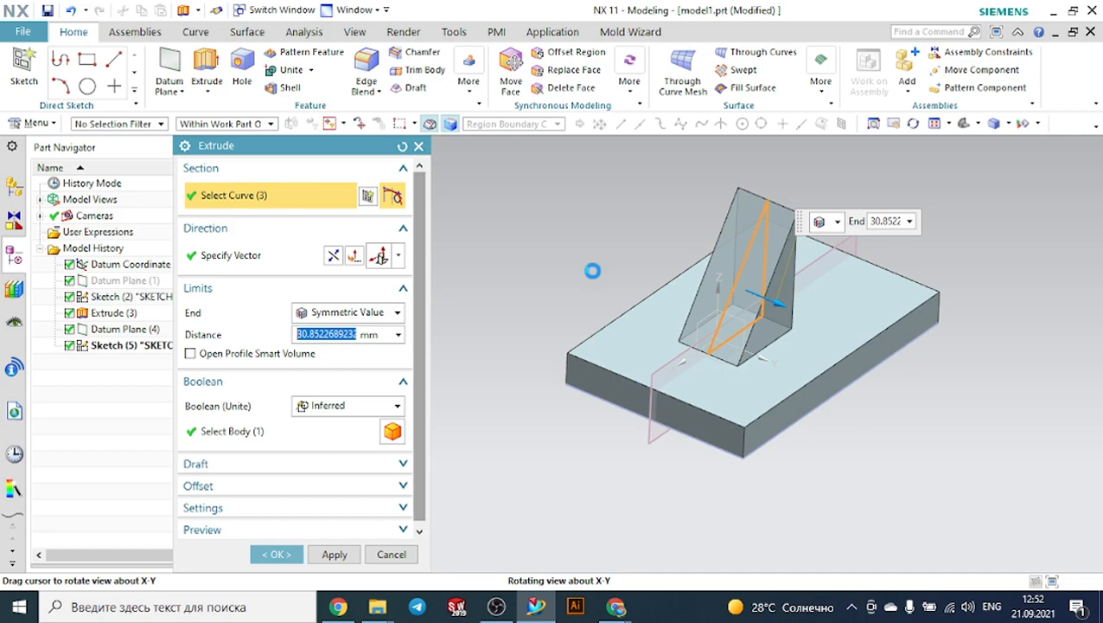
left_click(278, 554)
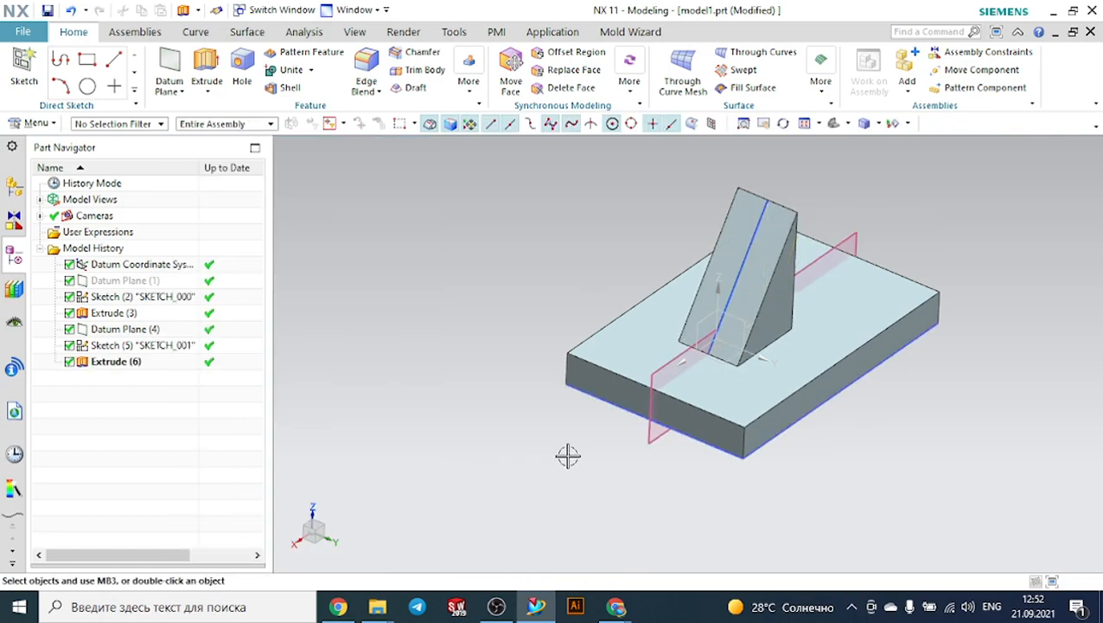
middle_click_drag(806, 452, 811, 448)
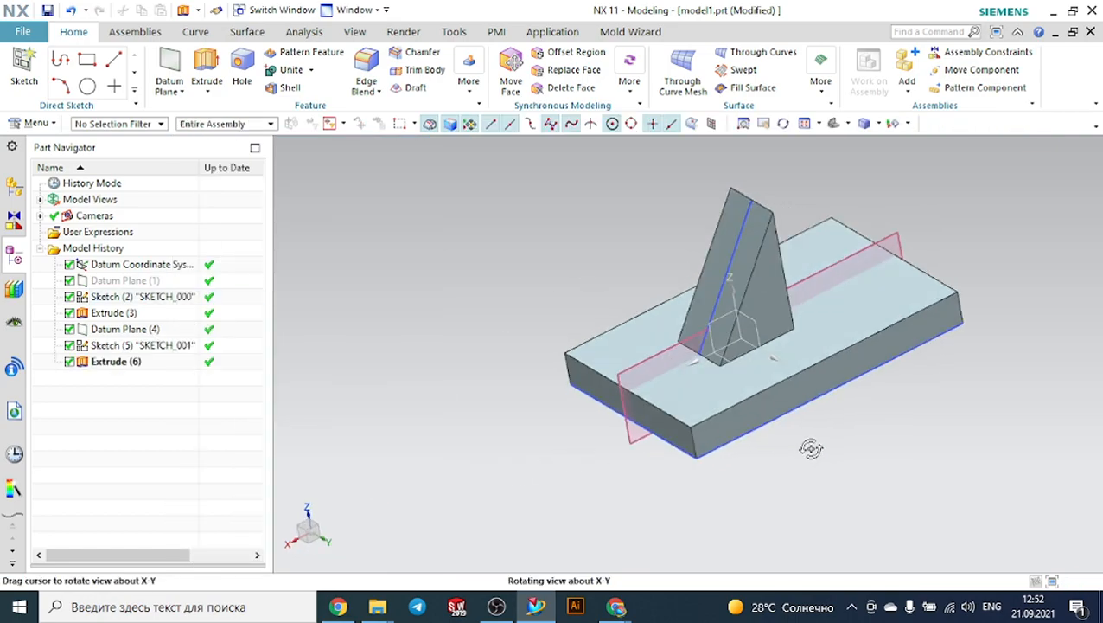
scroll(811, 448, "down", 2)
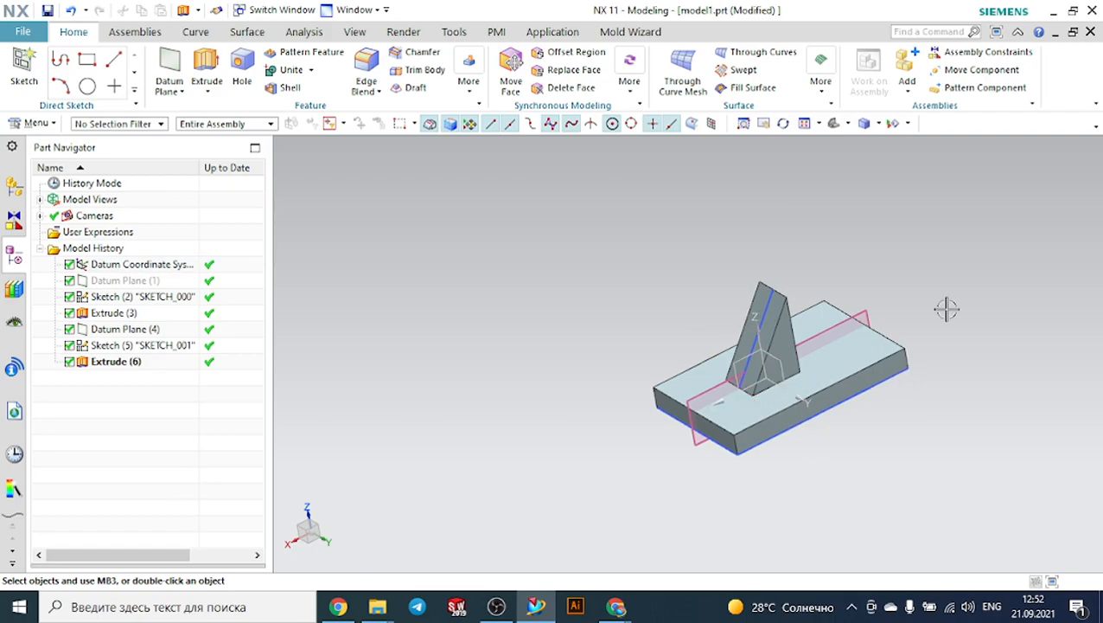
left_click(804, 122)
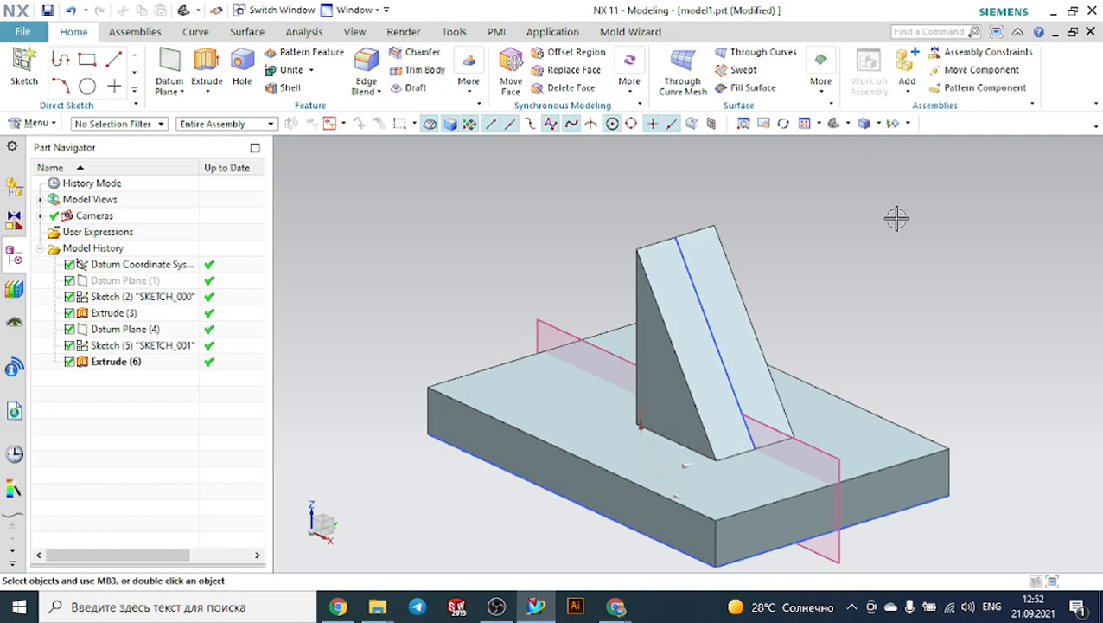
Step: Switch to the Google Meet call to check it, return to NX and dismiss the presenting notification
mouse_move(621, 605)
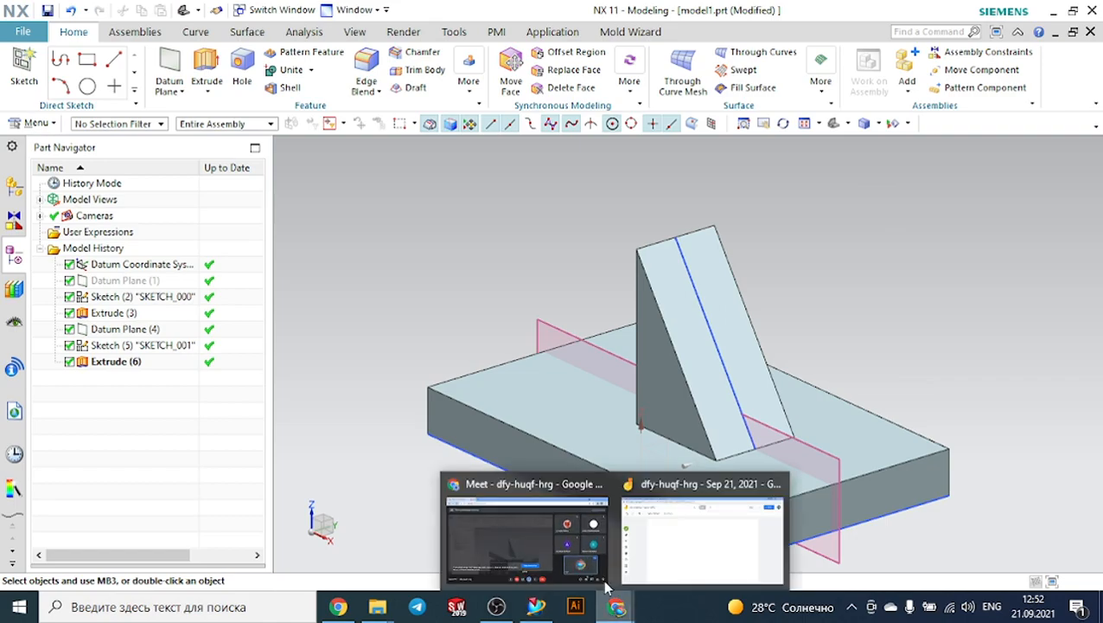
left_click(584, 564)
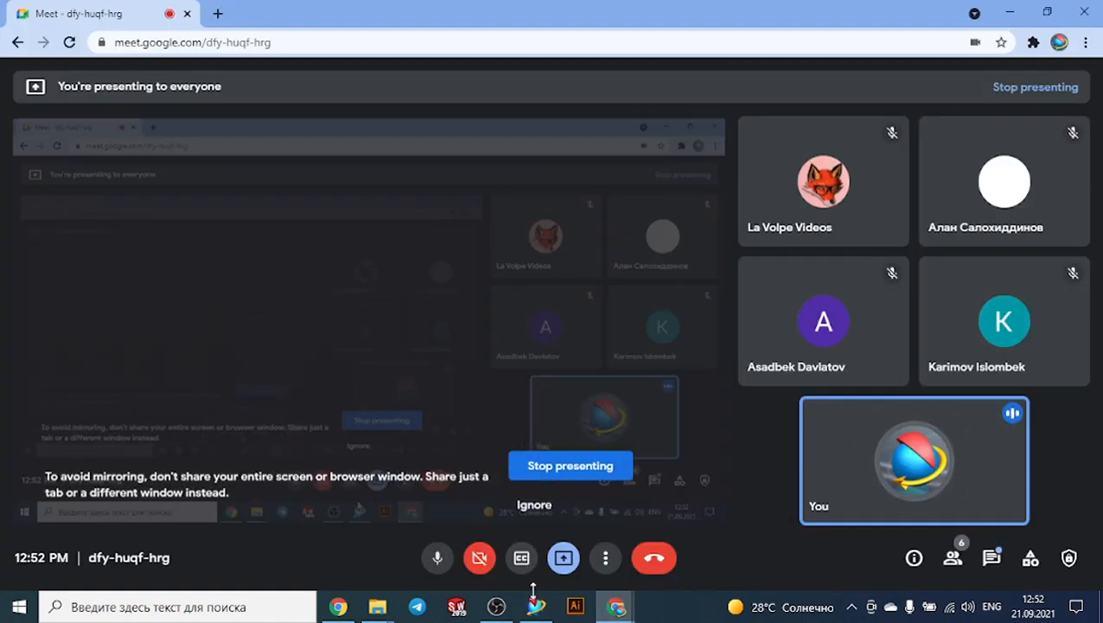
mouse_move(536, 606)
mouse_move(490, 616)
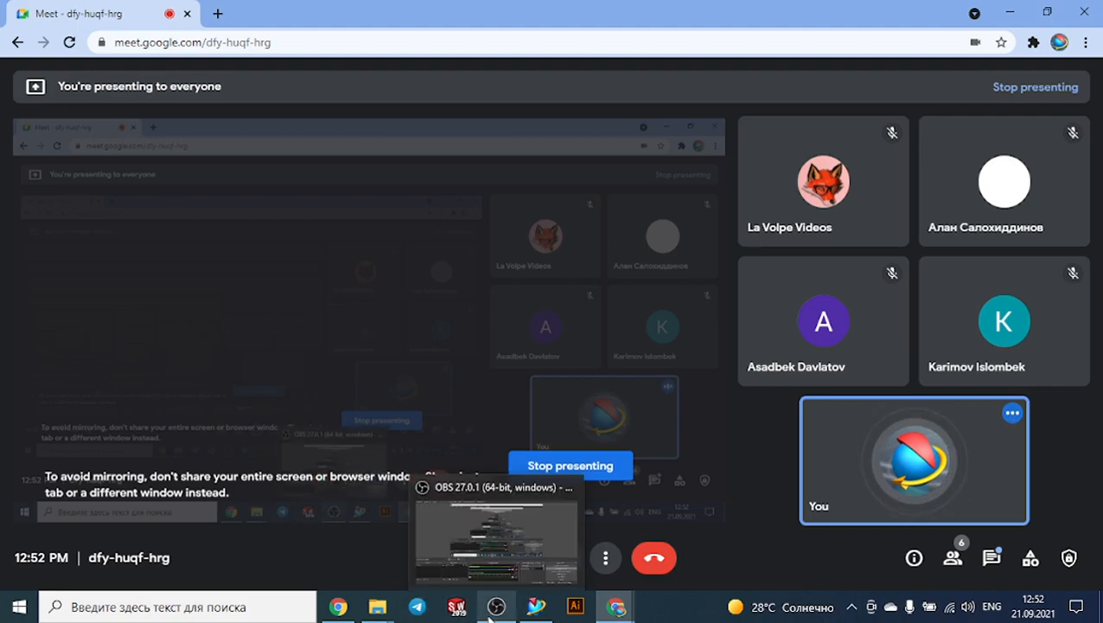
left_click(536, 608)
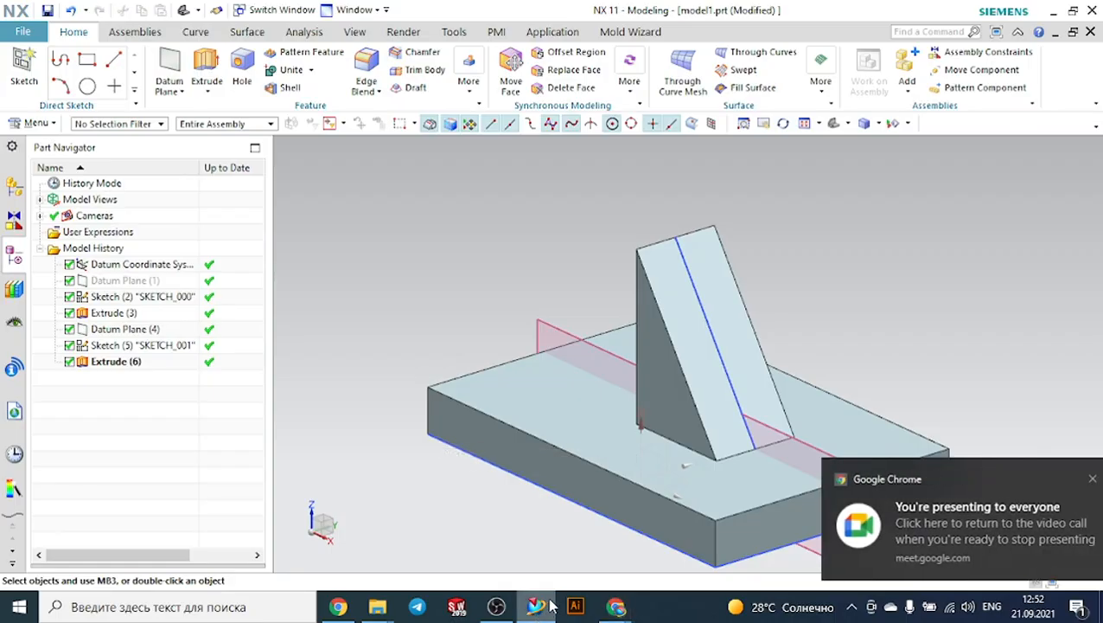
left_click(1068, 480)
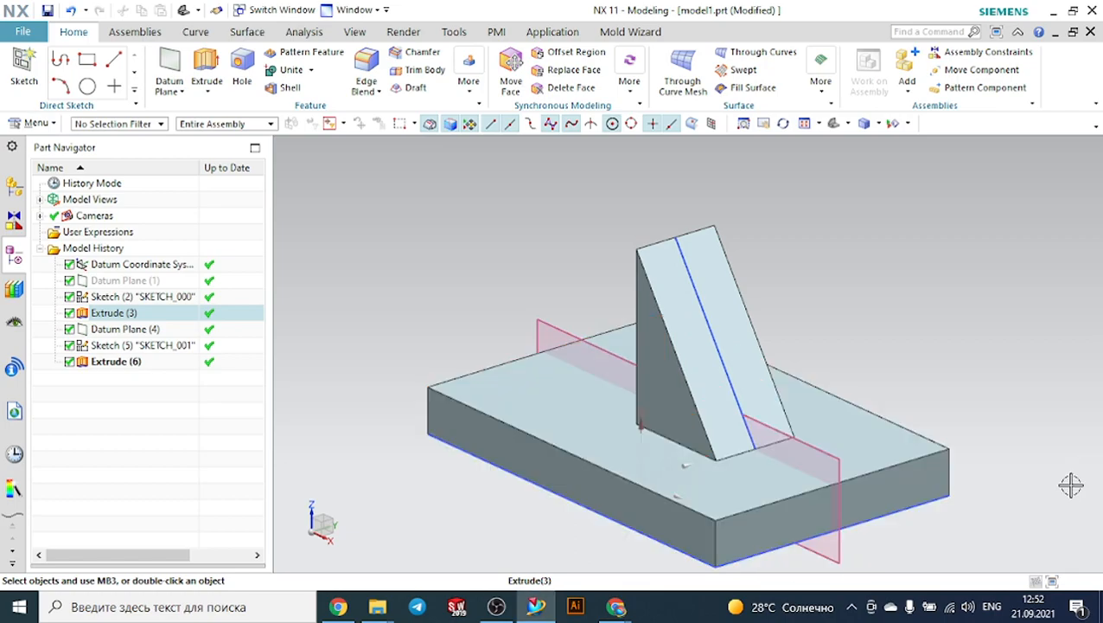
Step: Delete the triangular wedge extrusion, its triangle sketch and the Bisector datum plane, keeping the rectangular plate
middle_click_drag(1044, 421, 982, 404)
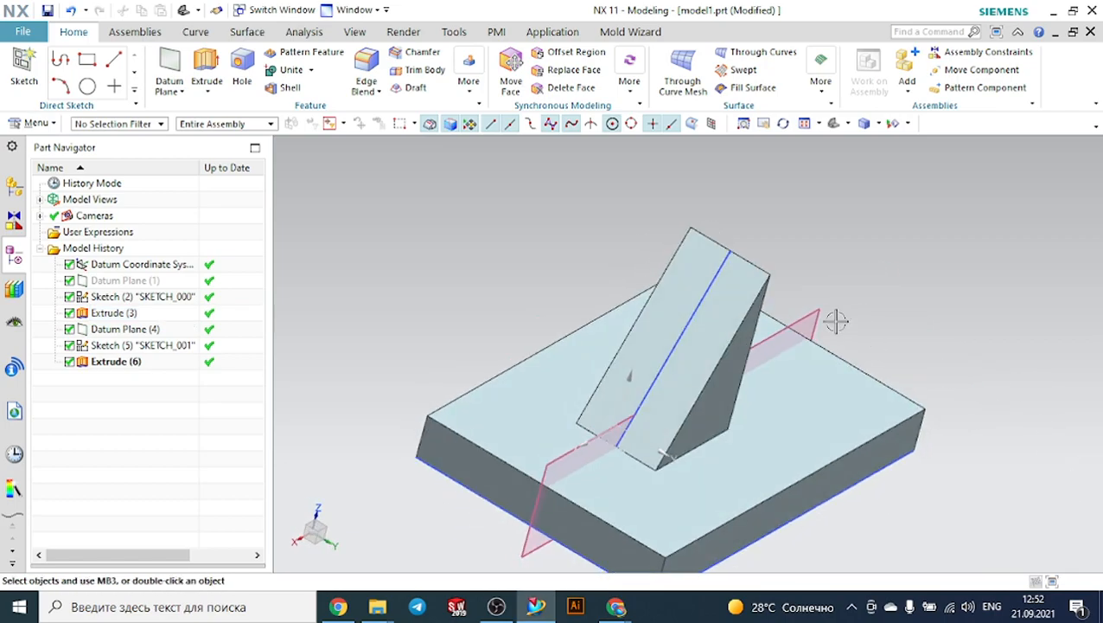
left_click(726, 300)
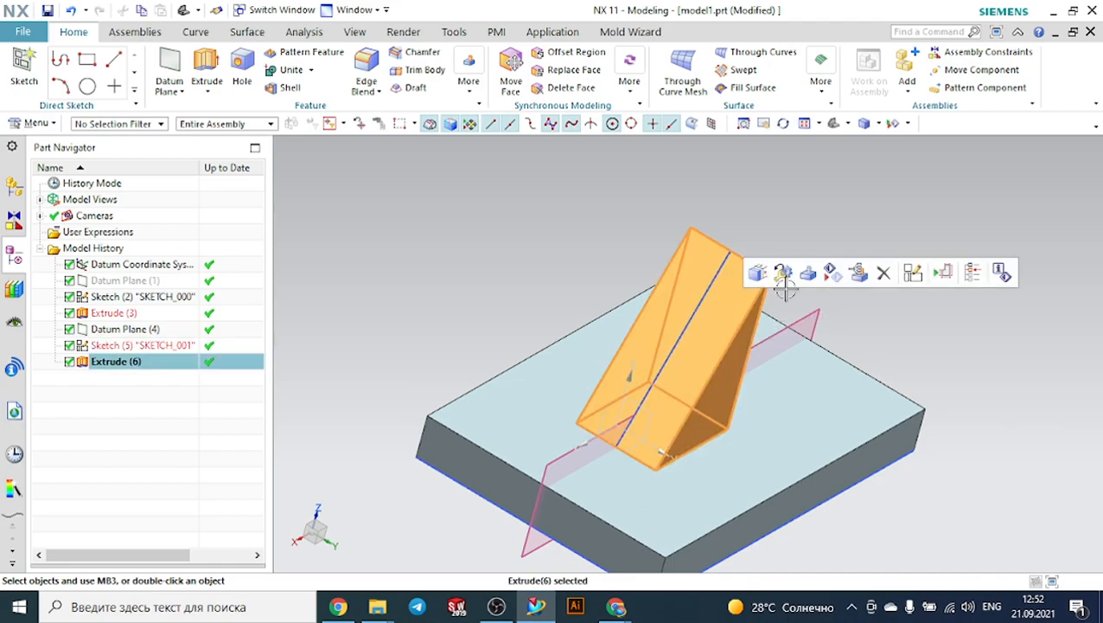
left_click(882, 275)
left_click(735, 275)
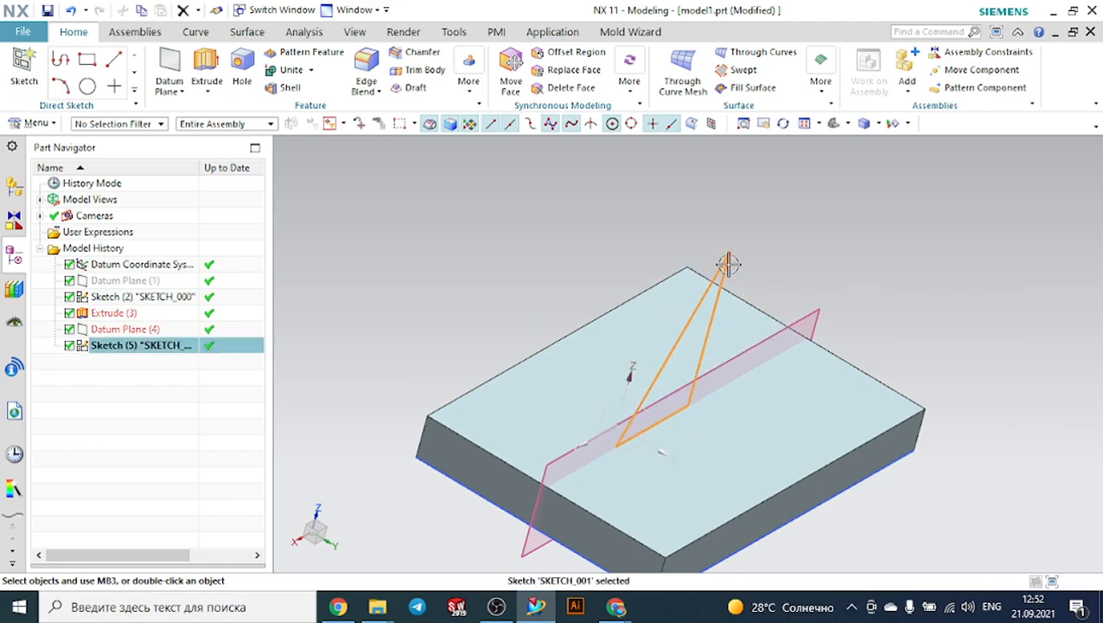
left_click(909, 236)
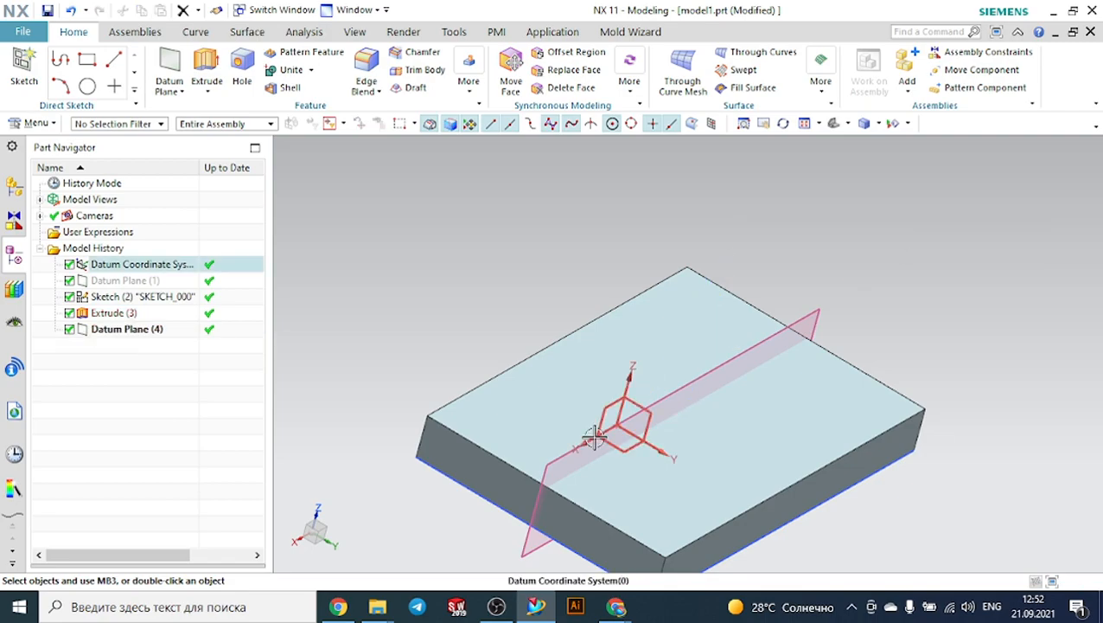
left_click(561, 460)
left_click(752, 390)
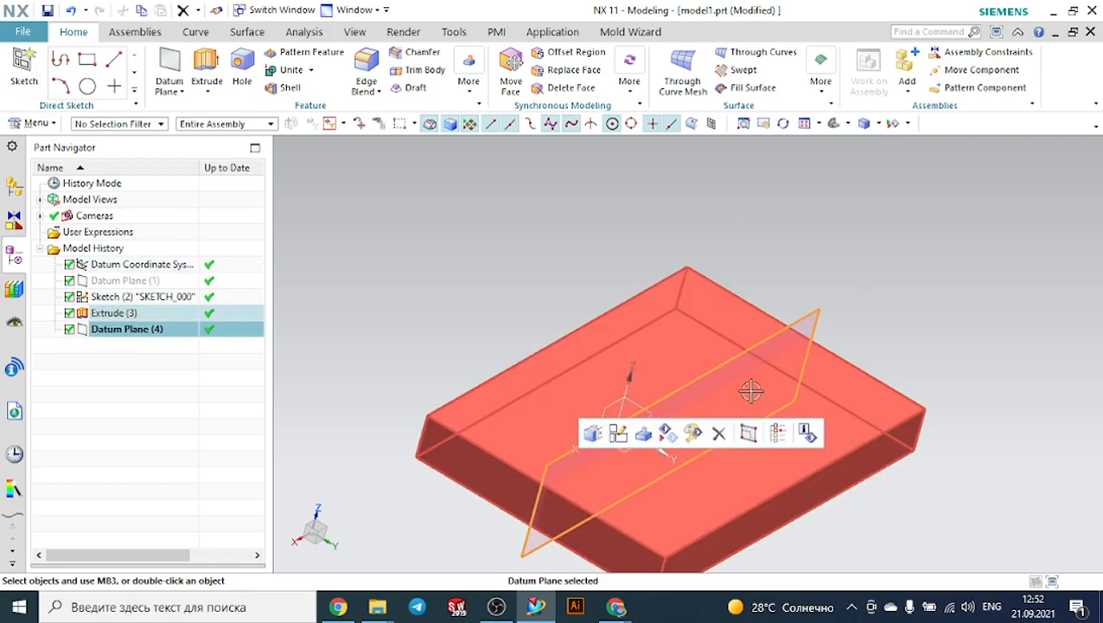
left_click(717, 433)
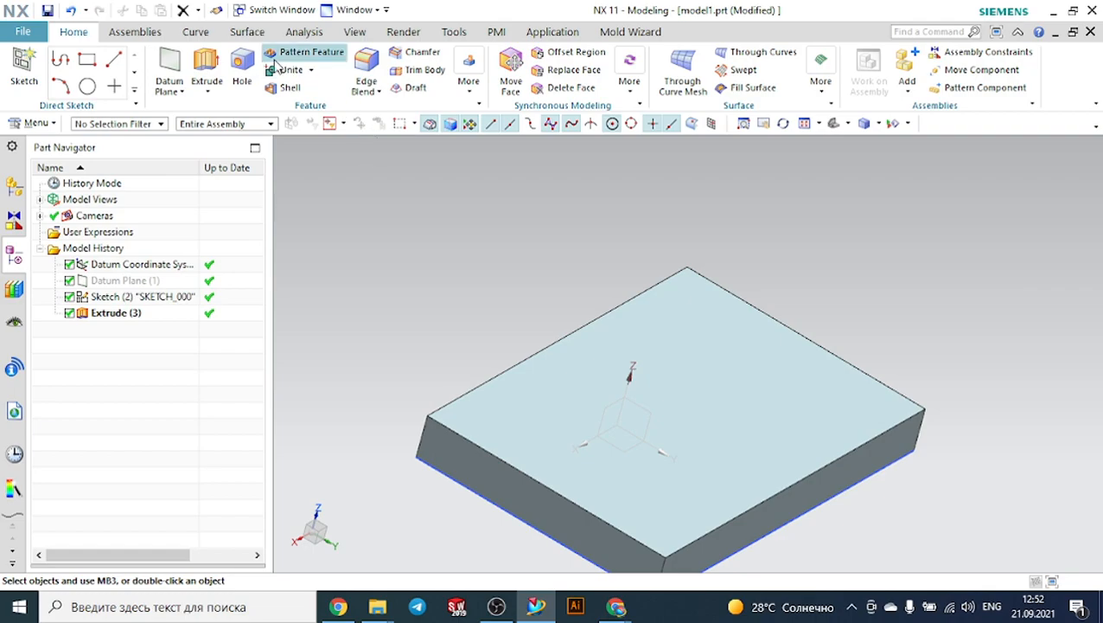
Step: Preview a Two Lines datum plane through the plate's adjoining long and short top edges, and reset the Datum Plane settings
left_click(173, 67)
left_click(247, 204)
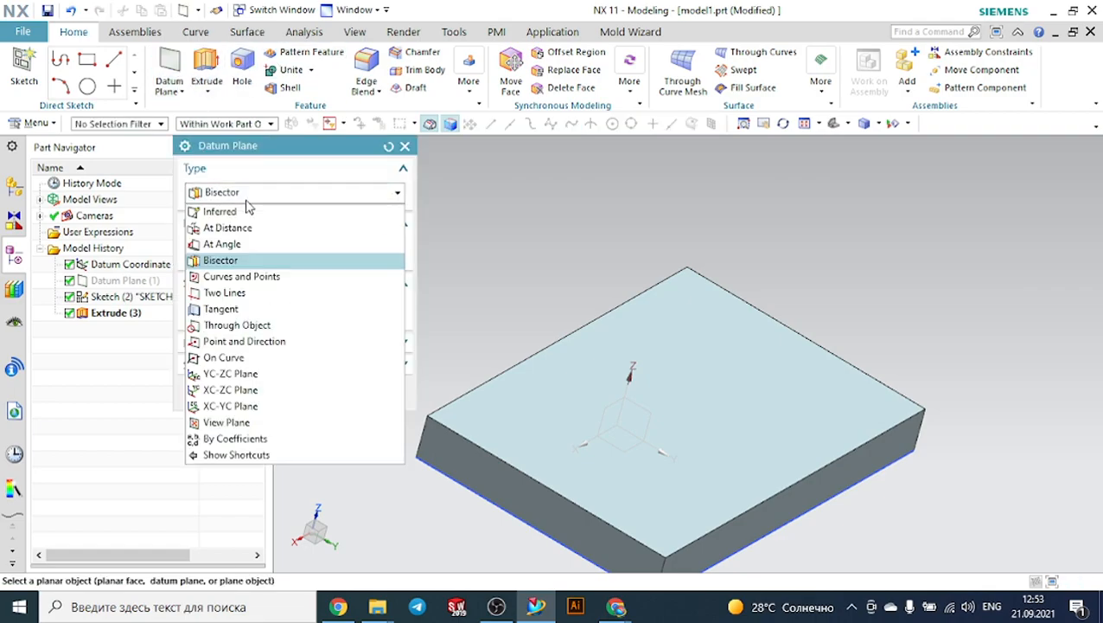
left_click(226, 293)
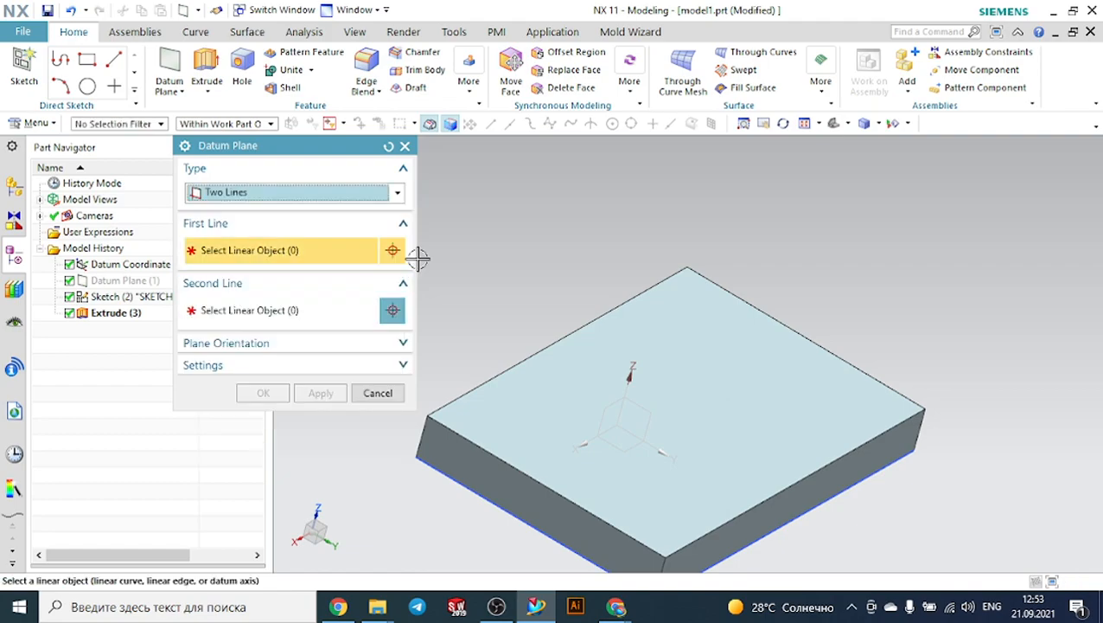
middle_click_drag(812, 246, 785, 225)
scroll(782, 220, "down", 2)
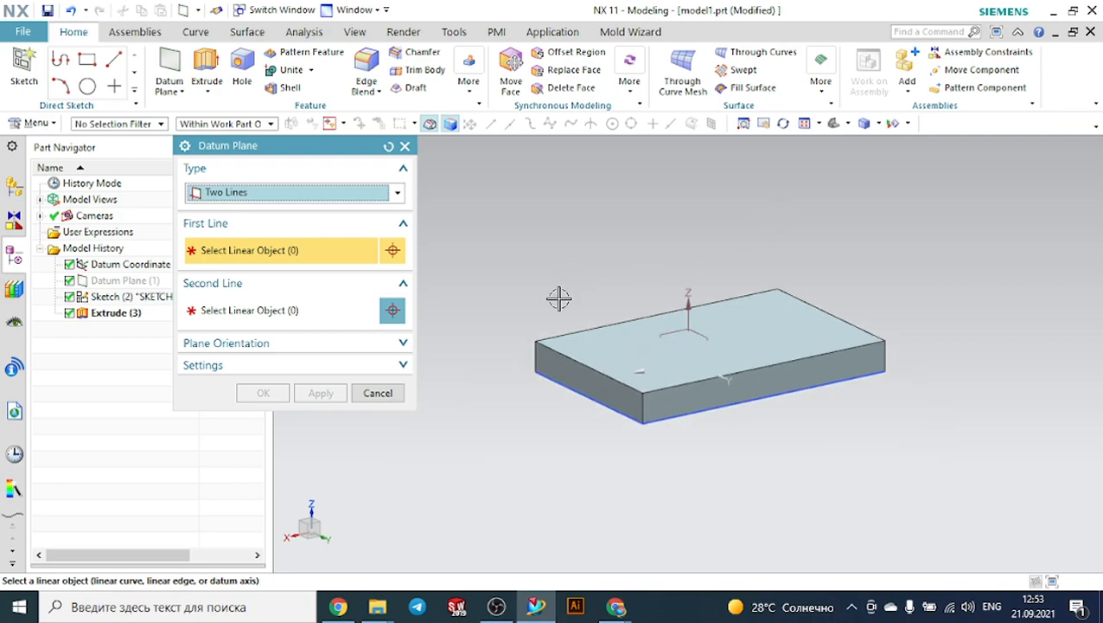
scroll(553, 311, "up", 1)
left_click(557, 334)
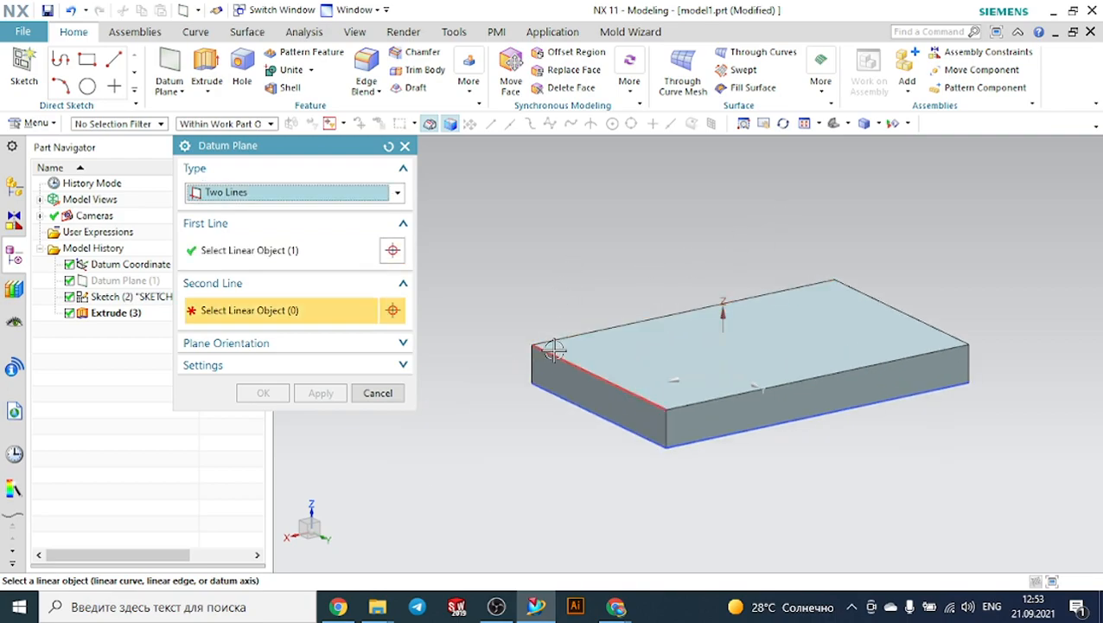
left_click(553, 350)
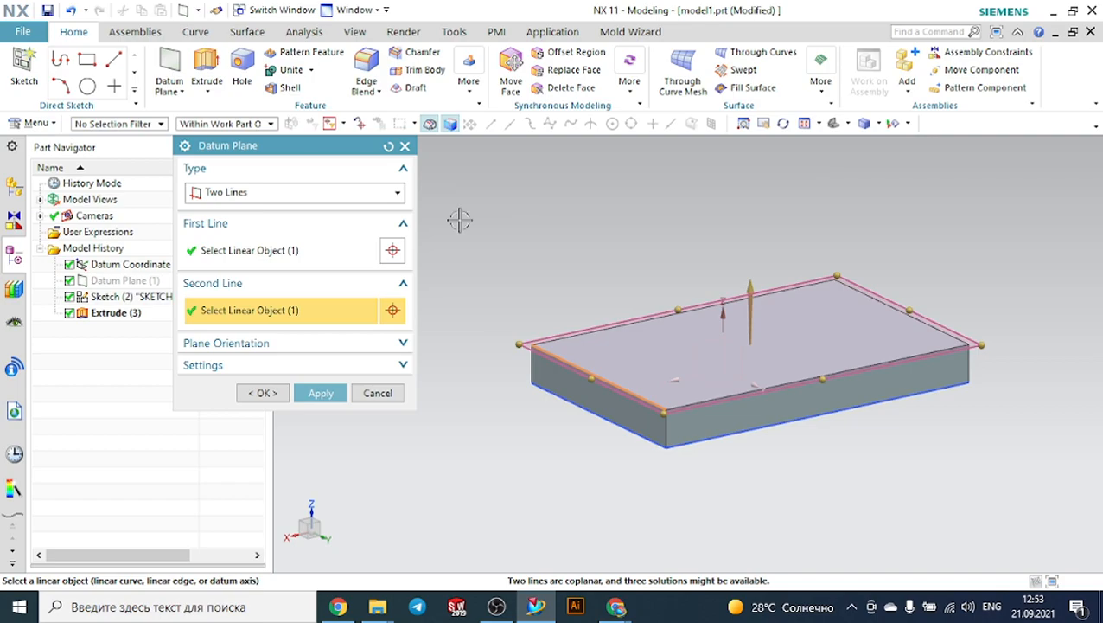
left_click(388, 147)
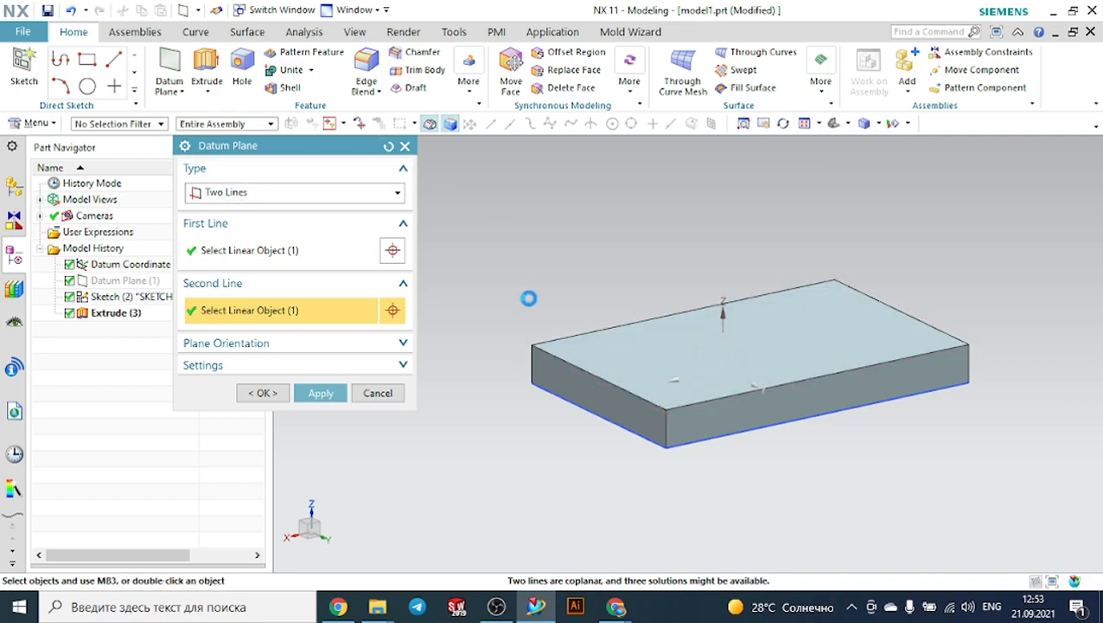
Step: Preview a Two Lines datum plane through the plate's long top edge and the vertical edge at its corner
left_click(558, 338)
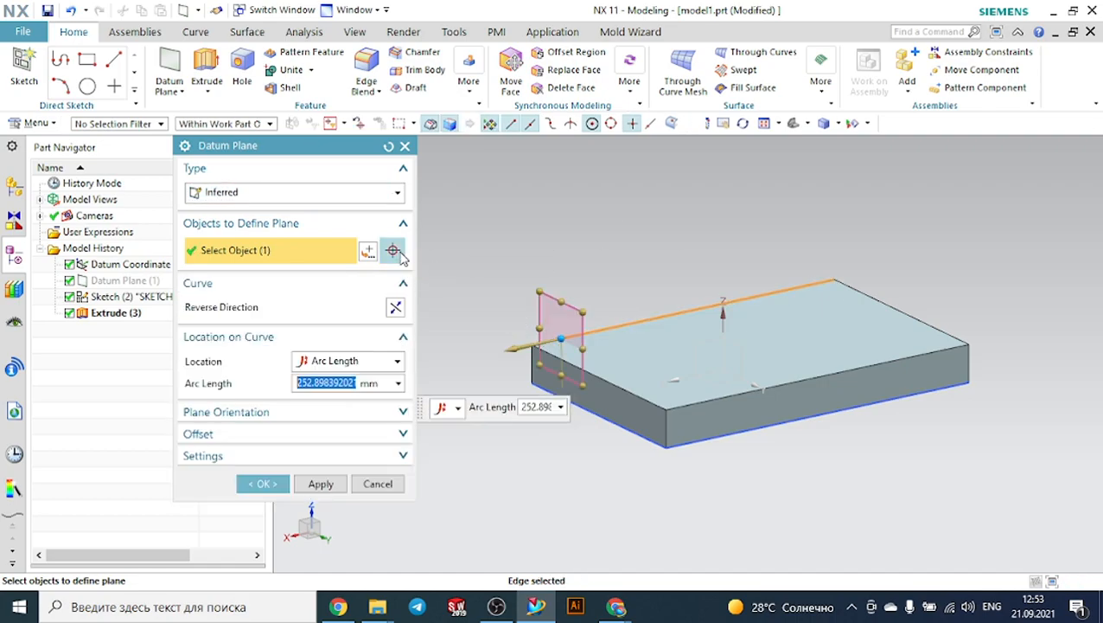
left_click(374, 192)
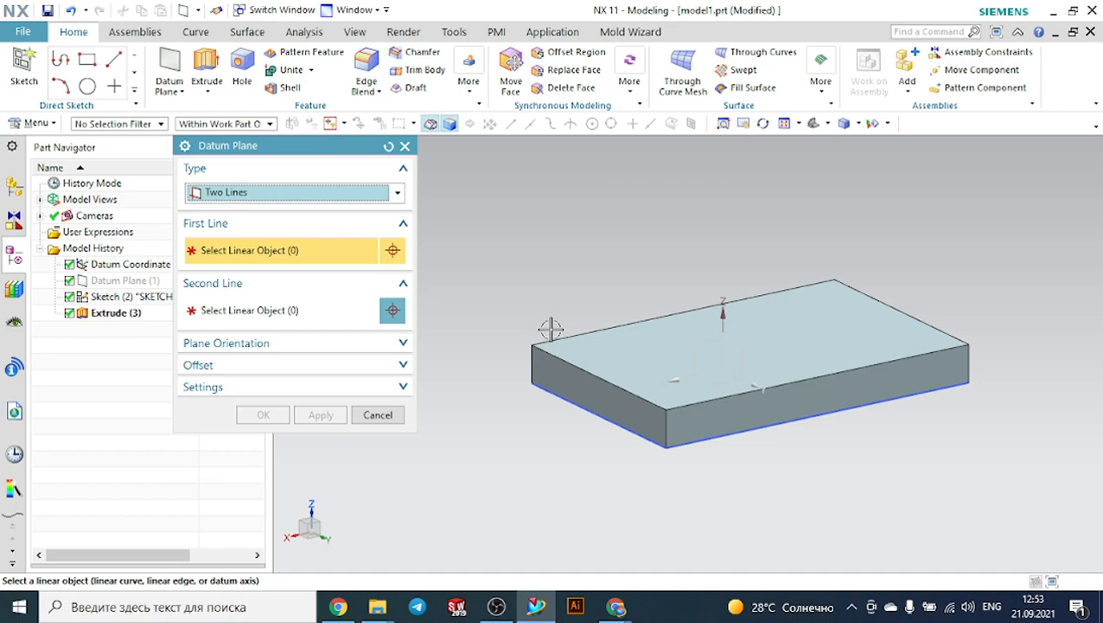
left_click(560, 339)
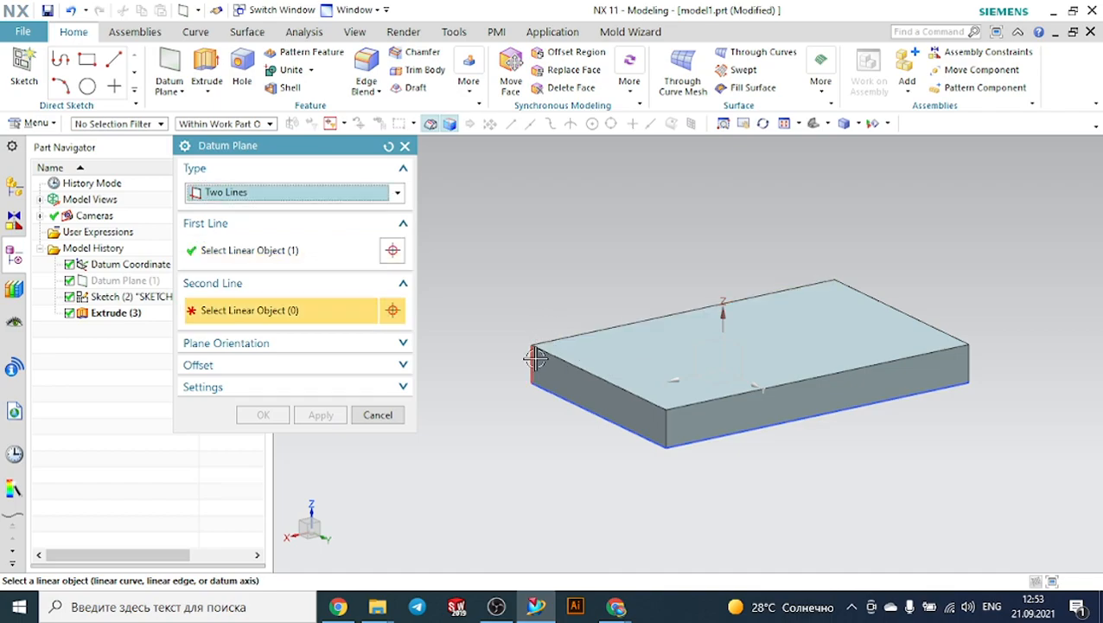
left_click(531, 361)
middle_click_drag(532, 458, 614, 462)
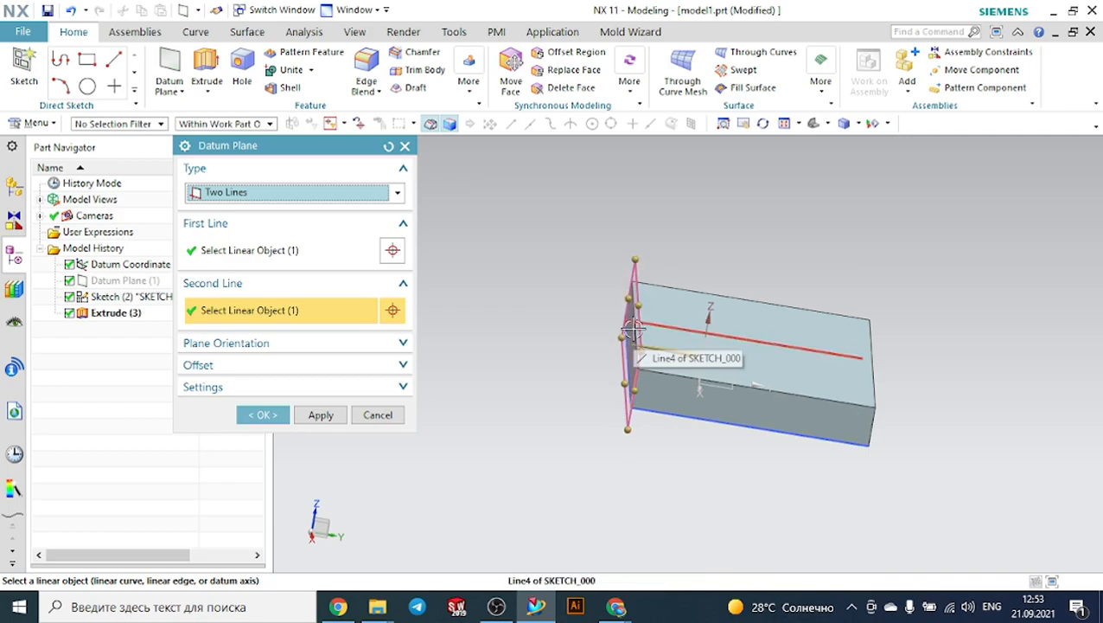
Step: Switch the datum plane to Point and Direction, placing it through the plate's top corner with its normal along the short top edge
left_click(317, 195)
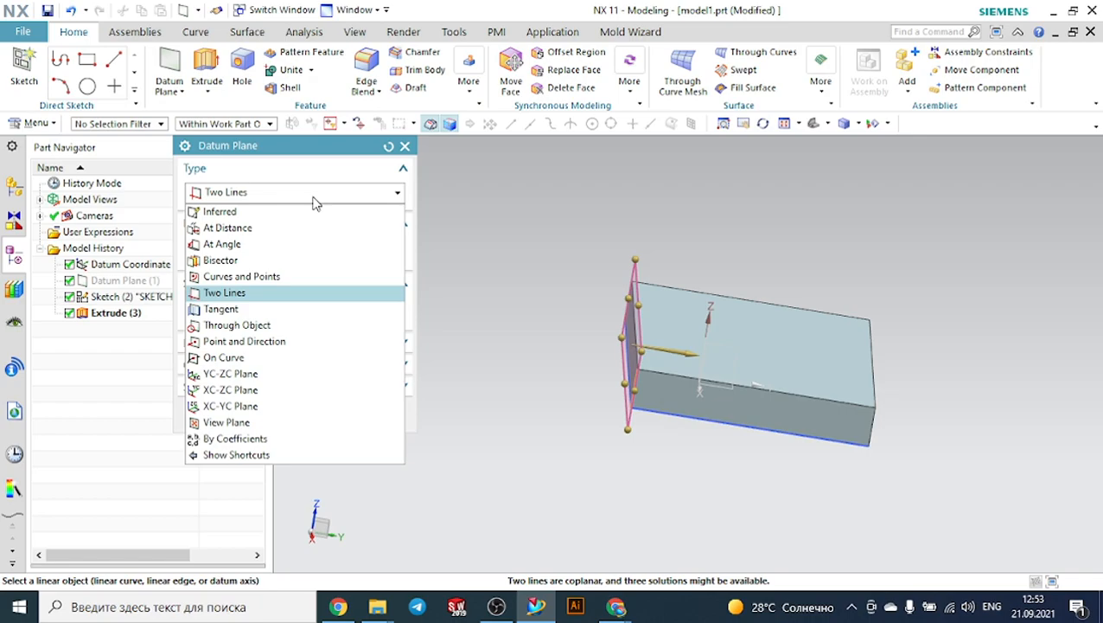
left_click(277, 340)
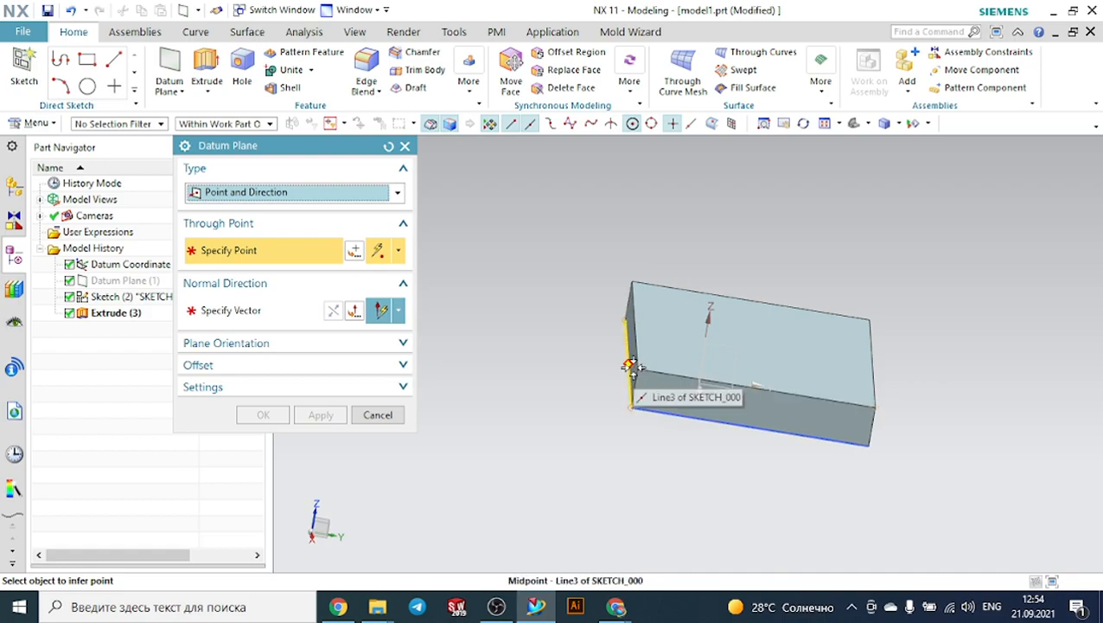
middle_click_drag(659, 475, 607, 466)
scroll(547, 329, "up", 2)
scroll(522, 381, "up", 2)
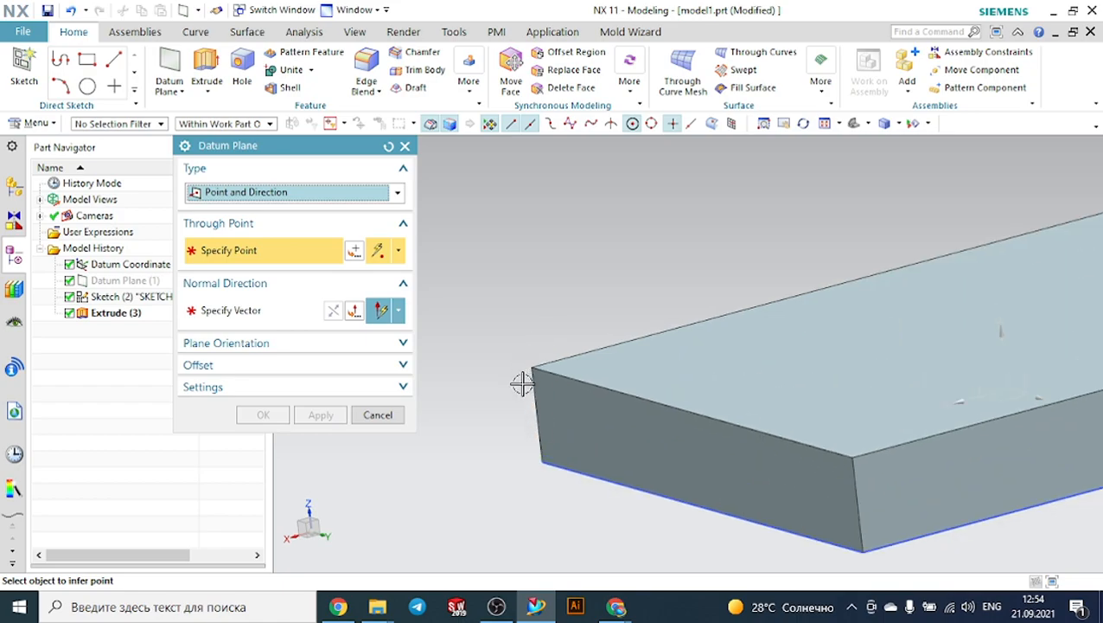
left_click(536, 367)
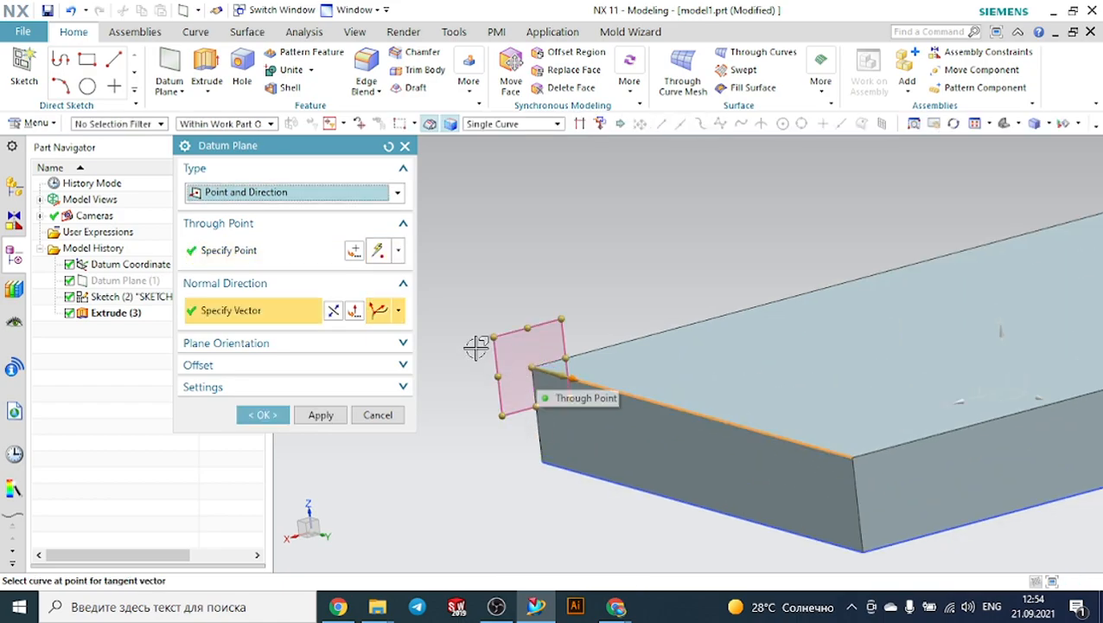
middle_click_drag(505, 298, 511, 304)
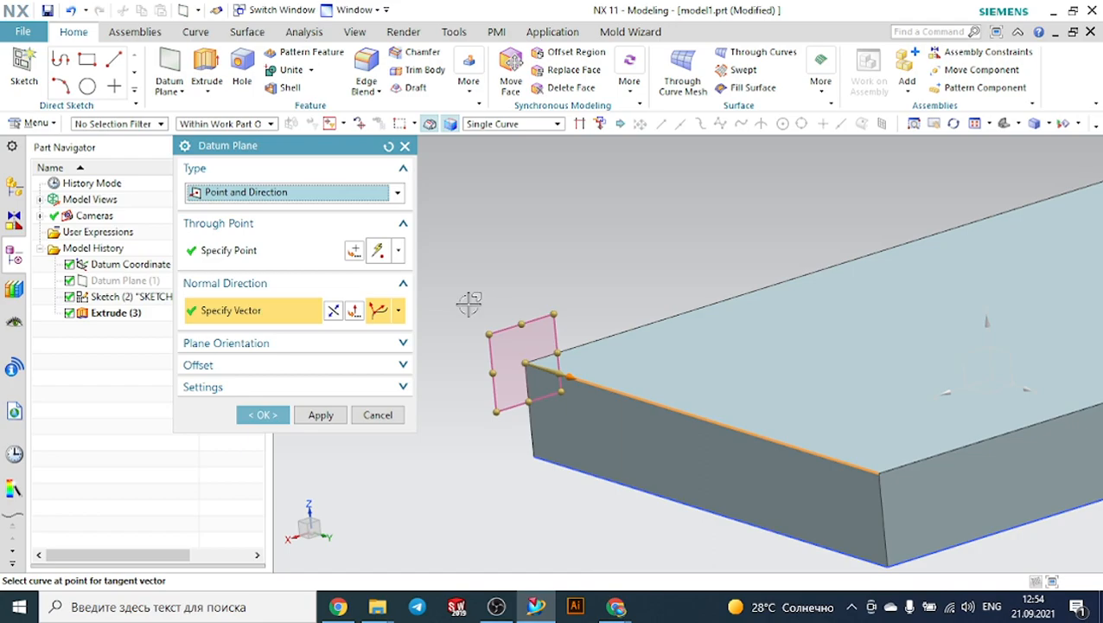
Step: Try the X-axis as the plane's normal using Inferred Vector, and reset the Datum Plane settings
left_click(399, 312)
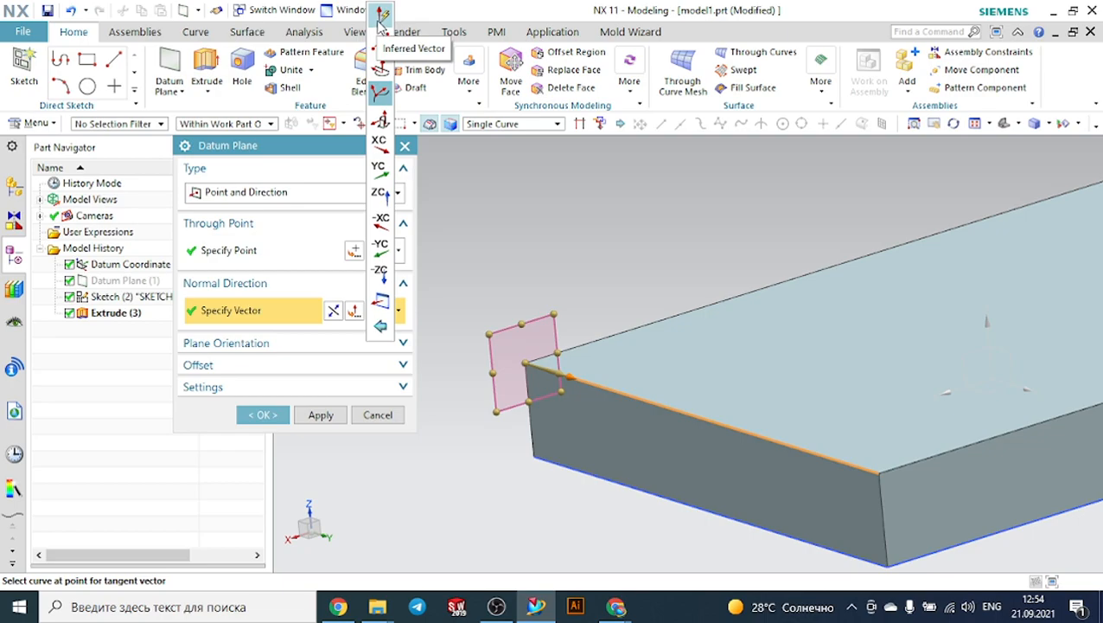
left_click(381, 19)
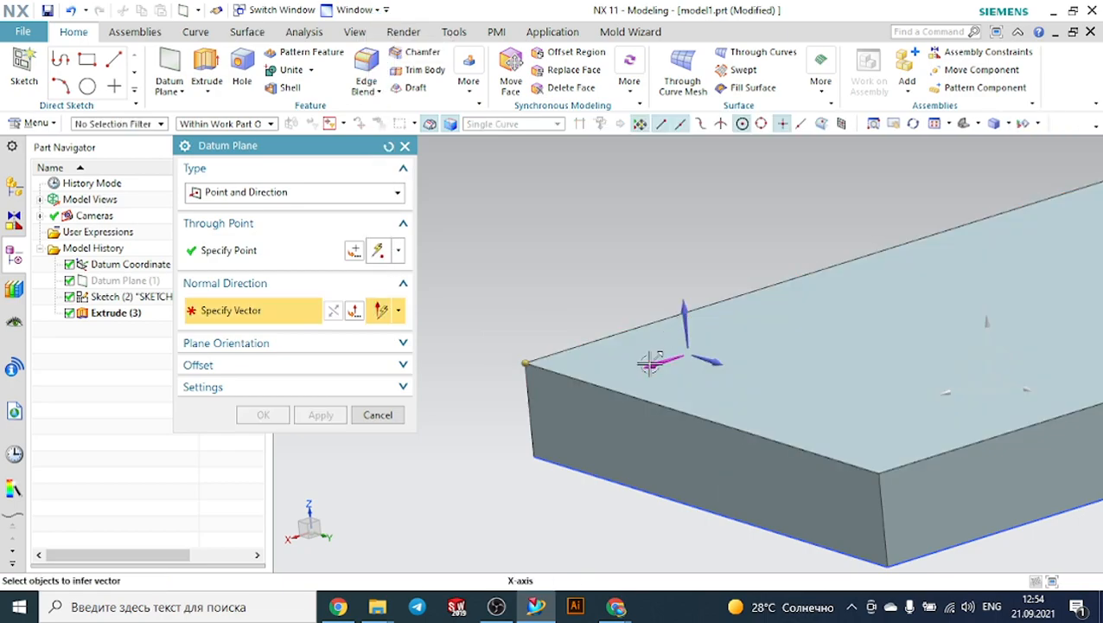
left_click(518, 361)
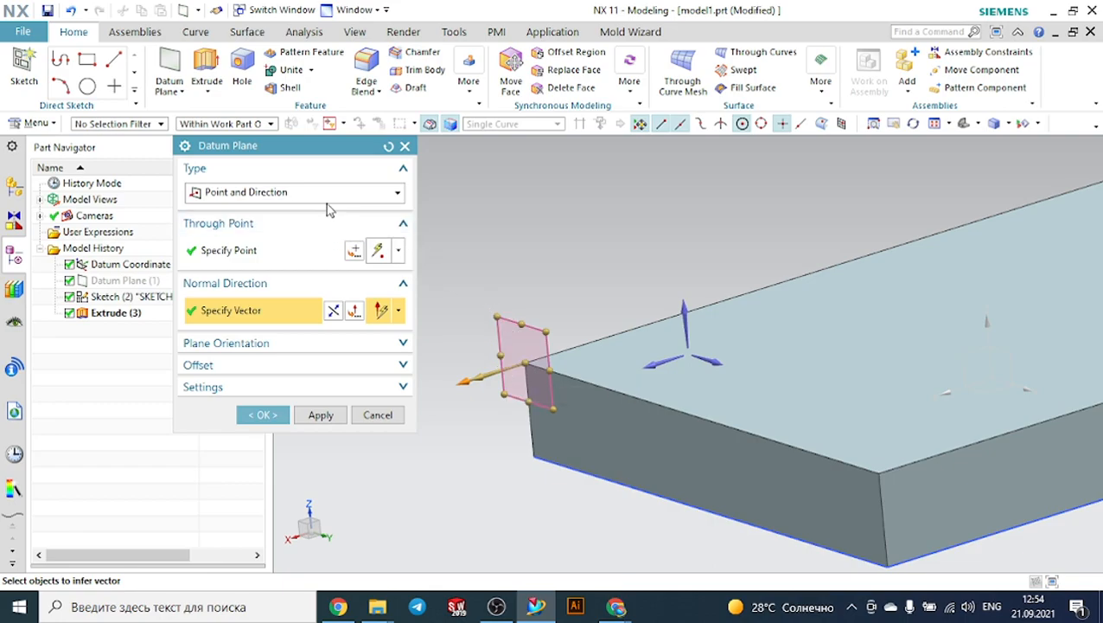
left_click(390, 147)
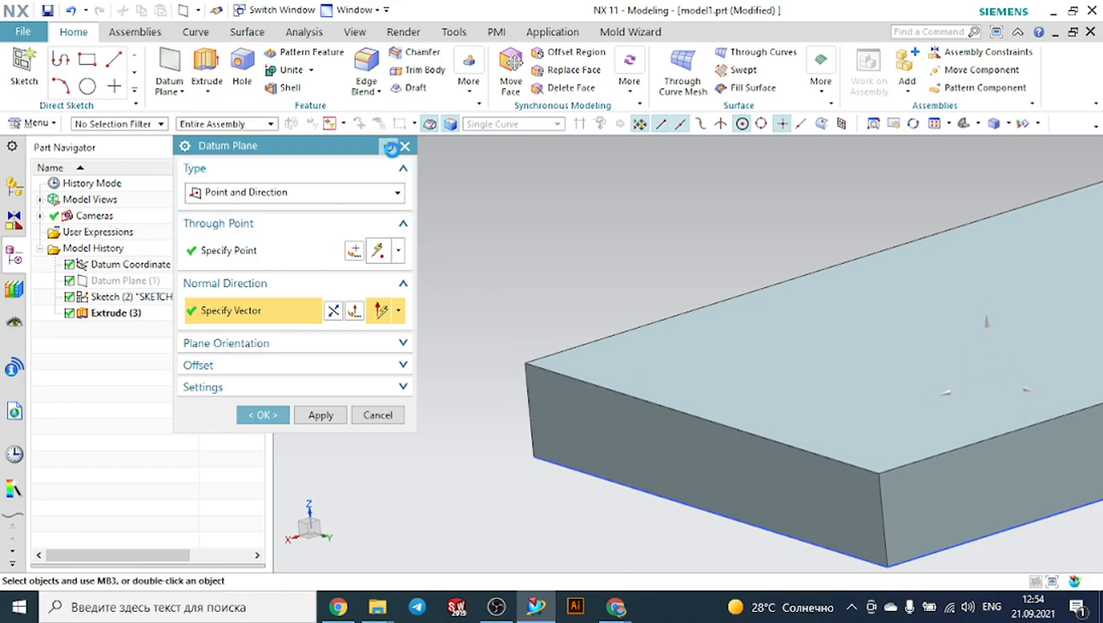
Step: Preview a Point and Direction datum plane through the plate's nearest top corner, normal to the long top edge
left_click(293, 197)
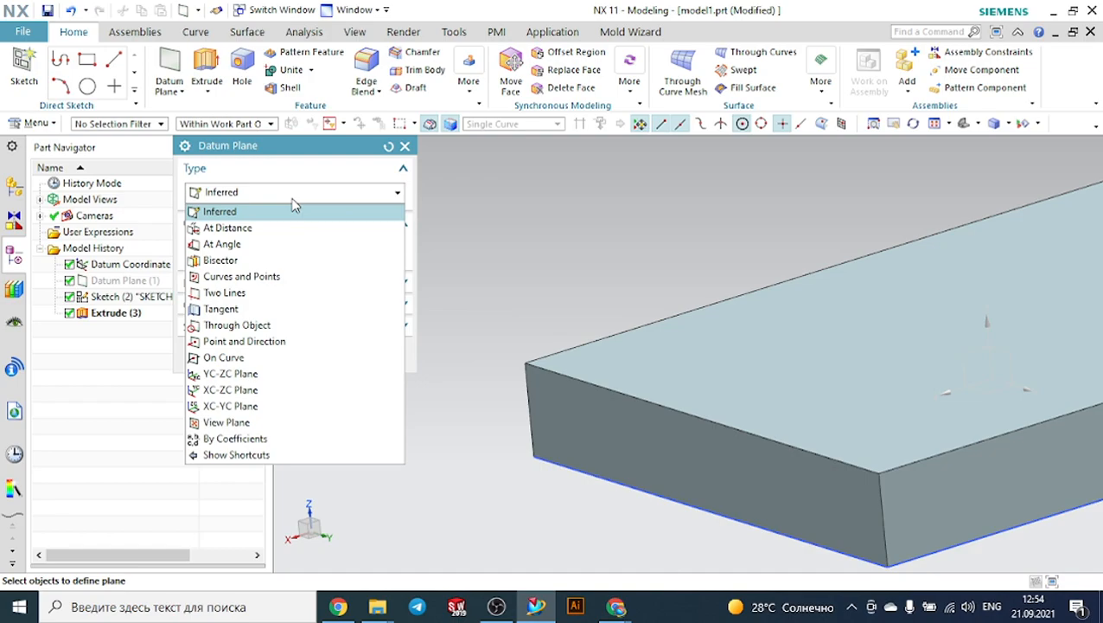
left_click(294, 343)
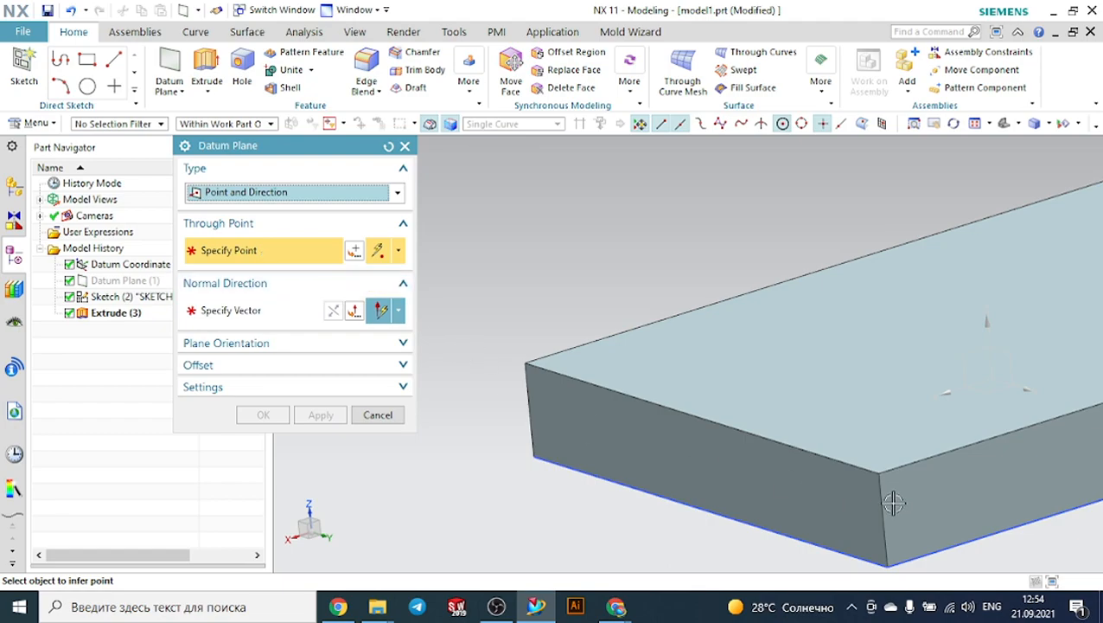
scroll(761, 519, "down", 2)
scroll(783, 498, "up", 4)
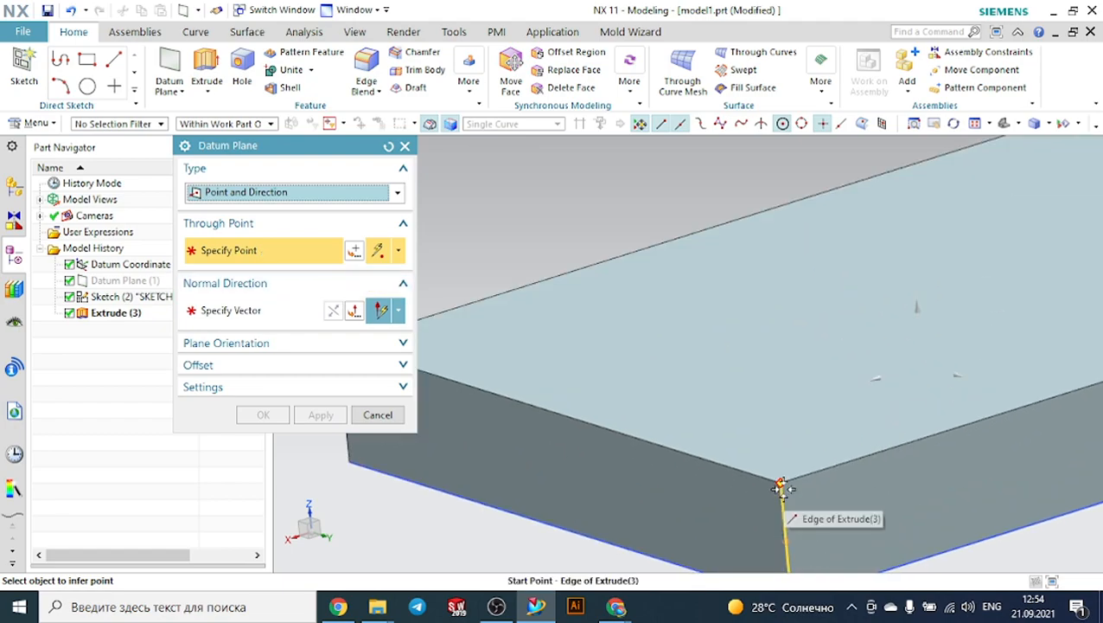
left_click(781, 483)
middle_click_drag(781, 483, 661, 464)
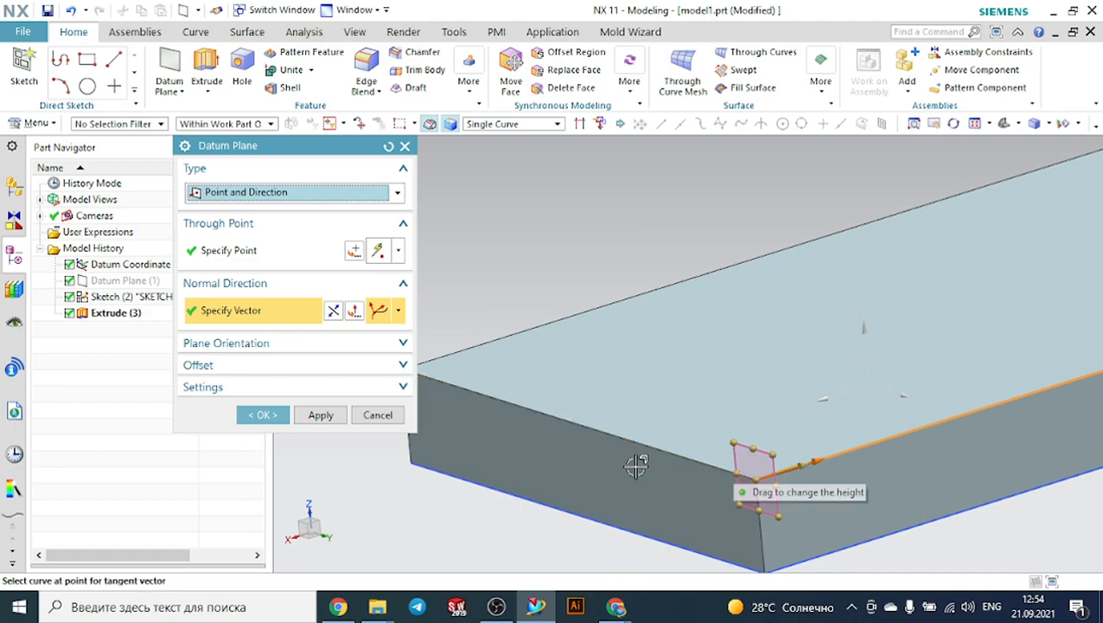
scroll(636, 465, "down", 2)
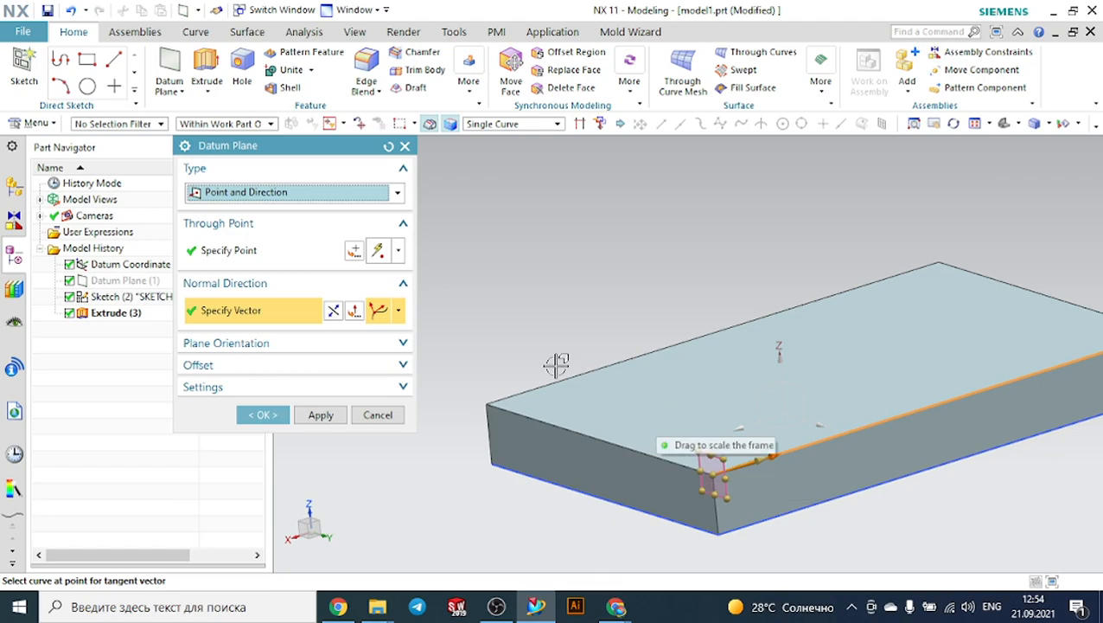
Step: Try the Z-axis as the normal at the nearest corner using Inferred Vector, and cancel the datum plane
left_click(398, 313)
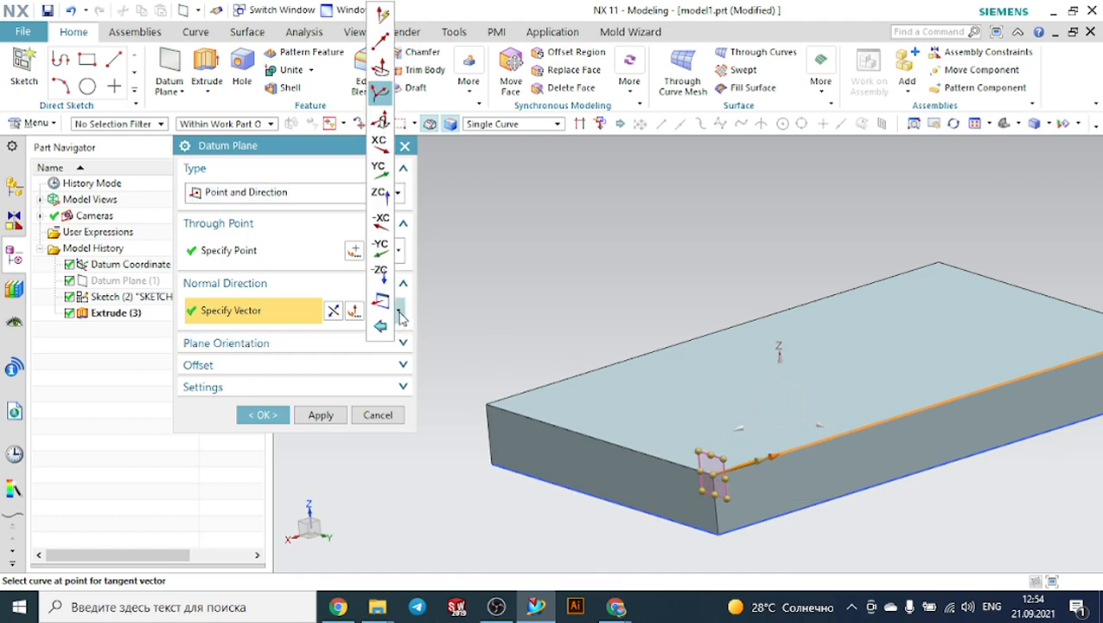
left_click(390, 26)
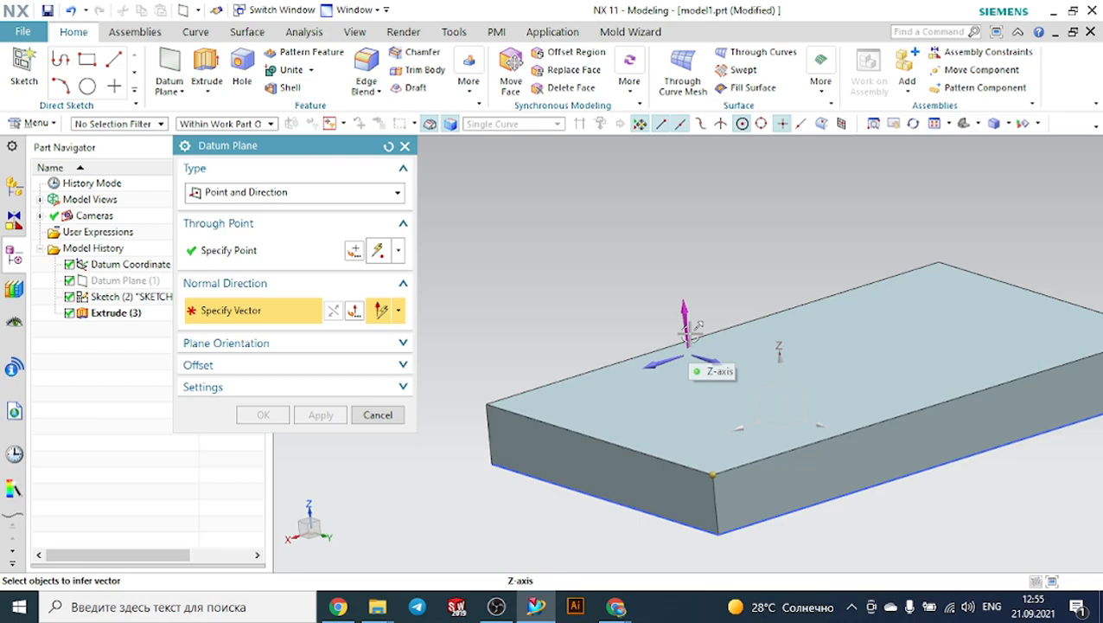
left_click(687, 327)
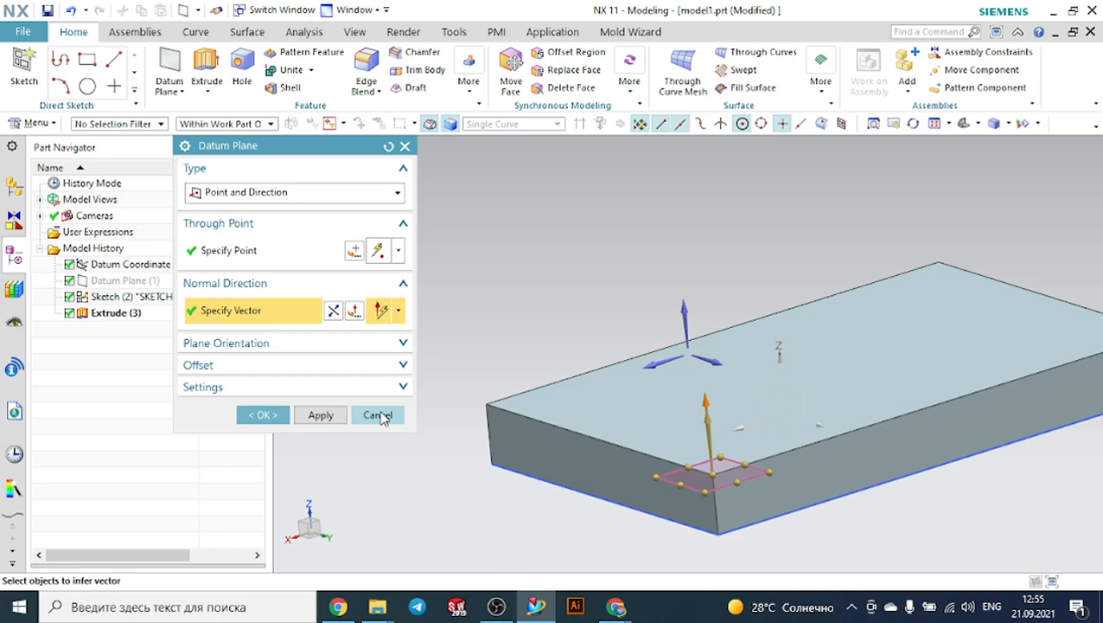
left_click(378, 415)
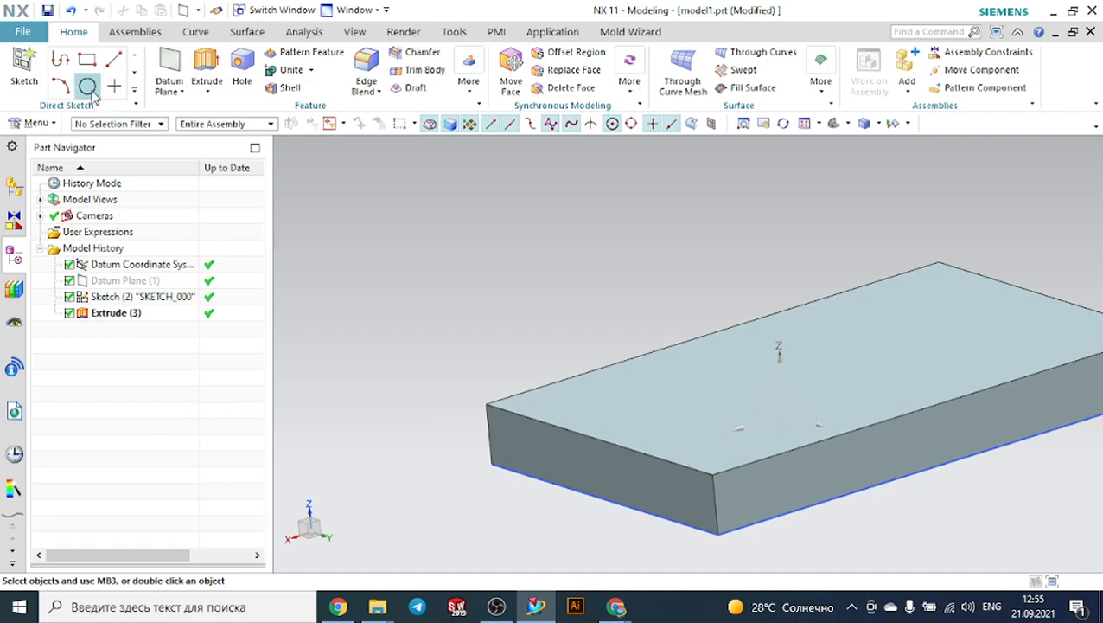
Step: Create a cylinder of 100 mm diameter and 300 mm height along the Z-axis, standing in empty space beside the plate
left_click(464, 90)
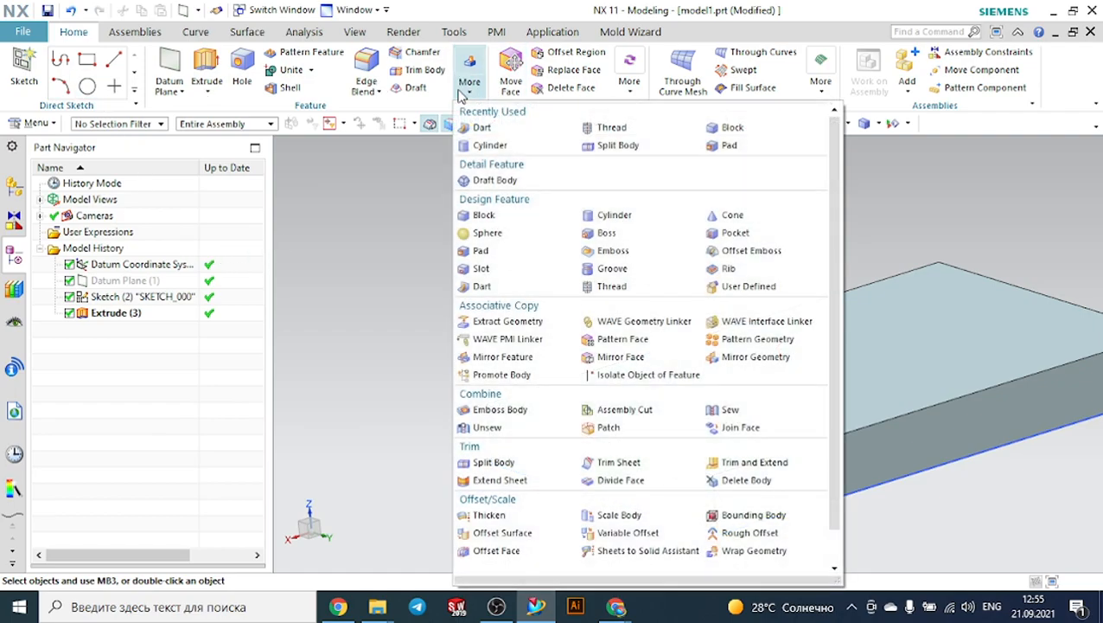
left_click(489, 145)
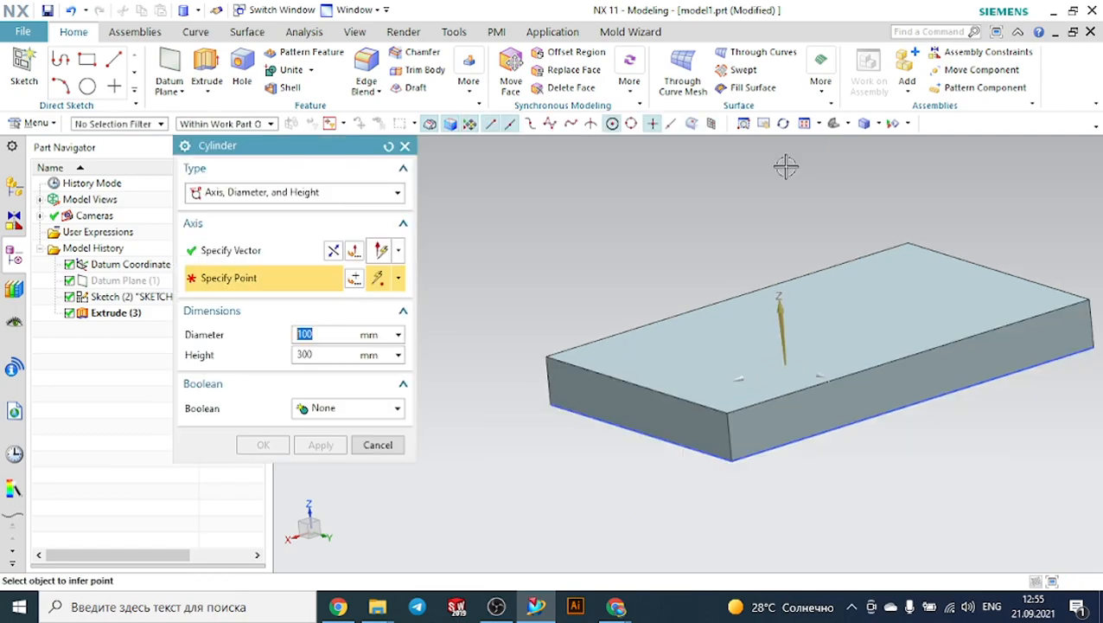
scroll(786, 167, "down", 5)
left_click(500, 337)
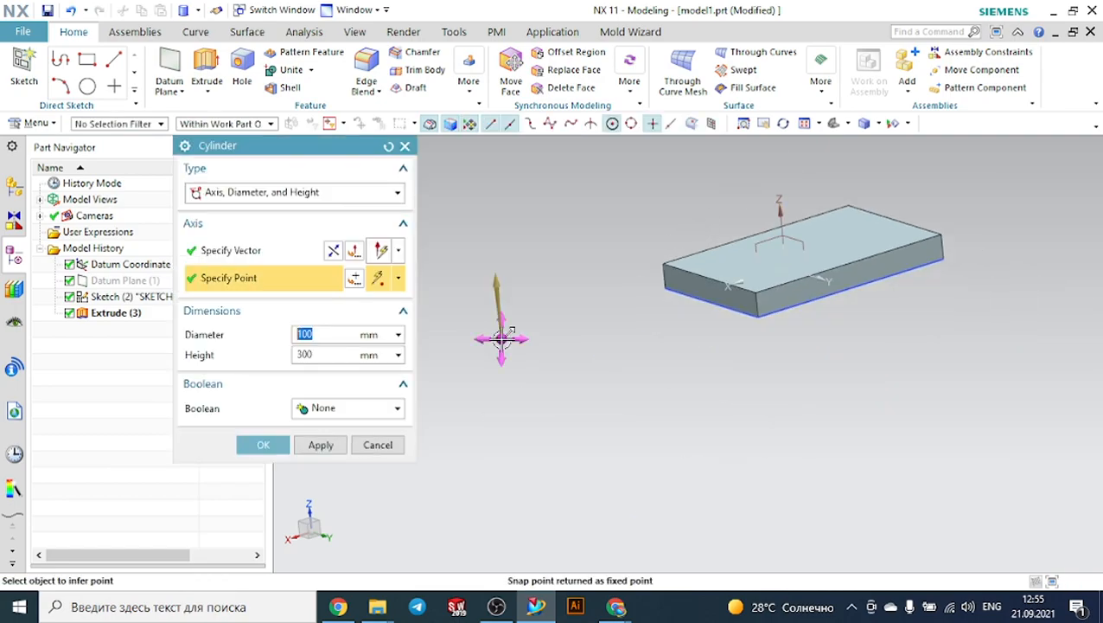
left_click(263, 444)
scroll(517, 399, "down", 3)
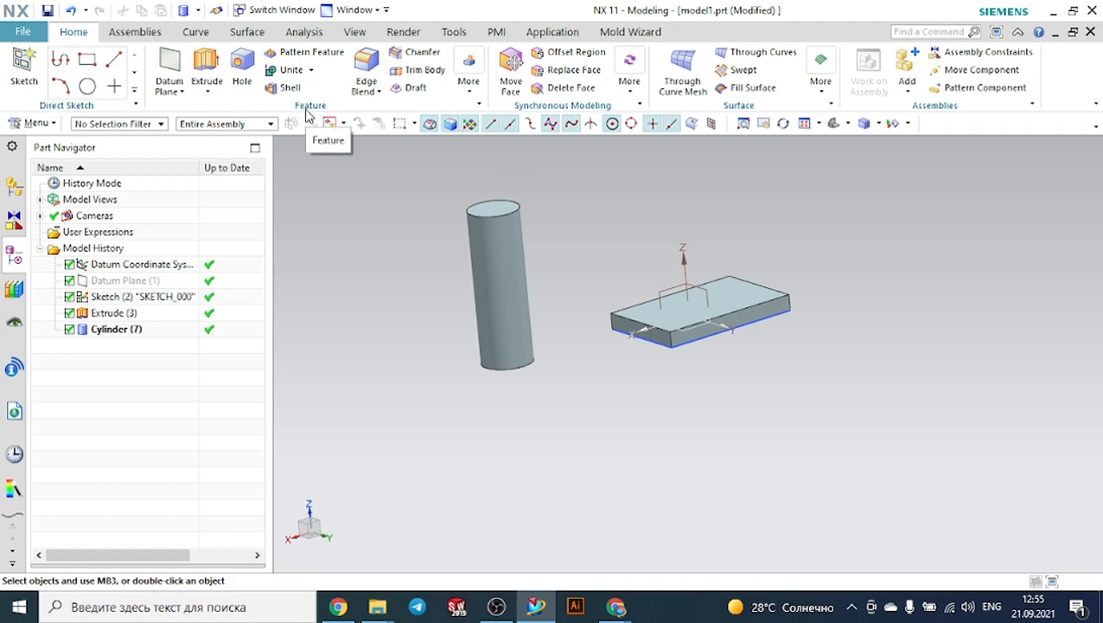
Step: Preview a Through Object datum plane using the cylinder's side face, and cancel the datum plane
left_click(171, 82)
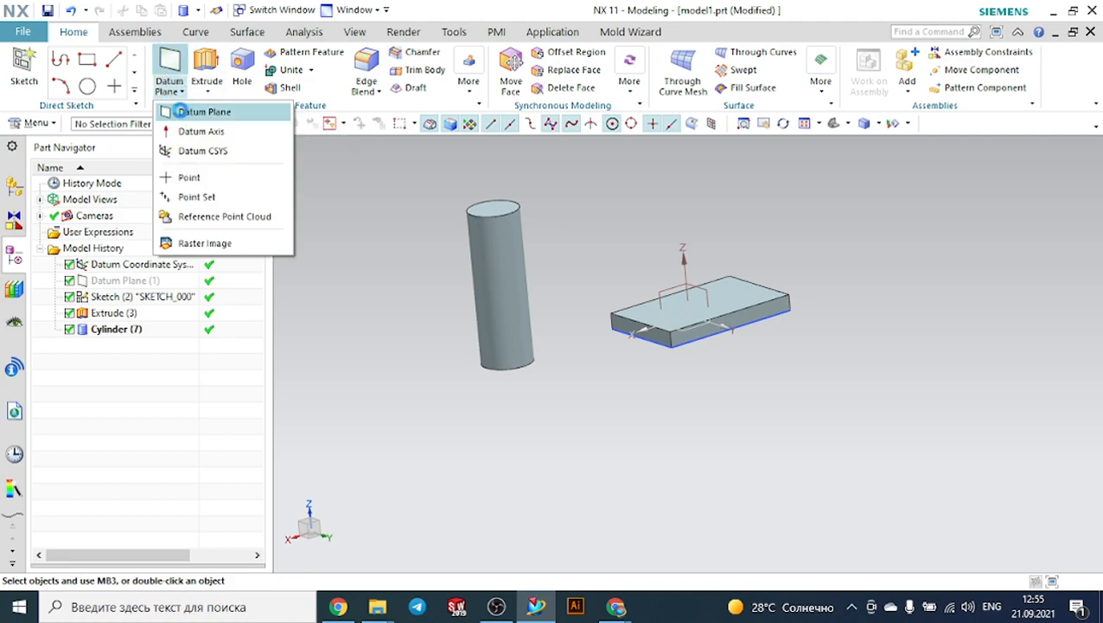
left_click(183, 111)
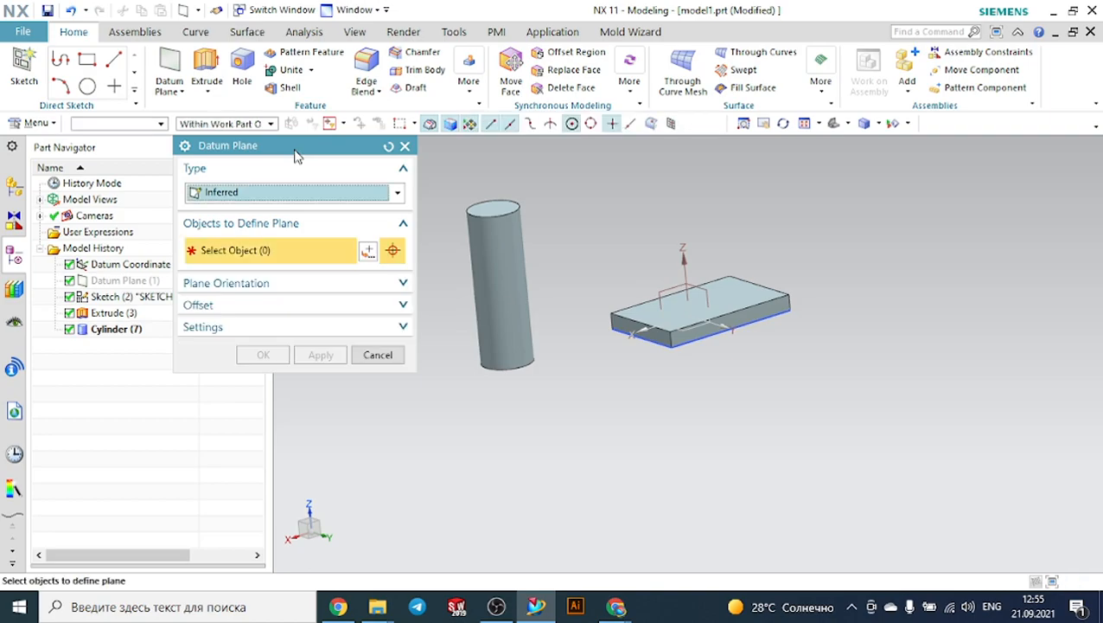
left_click(264, 194)
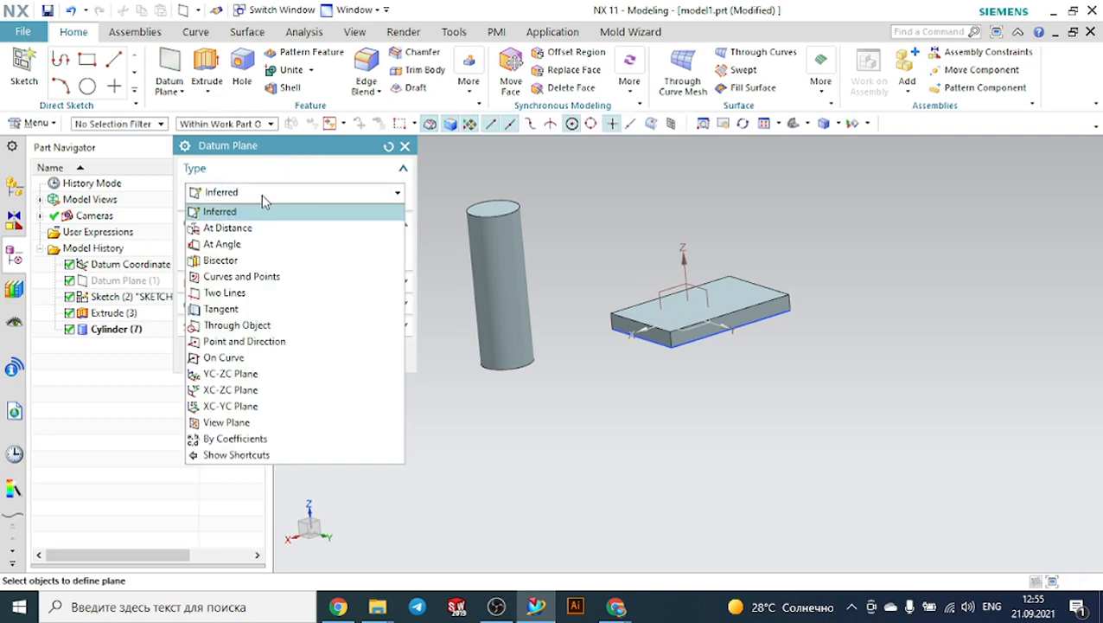
left_click(254, 327)
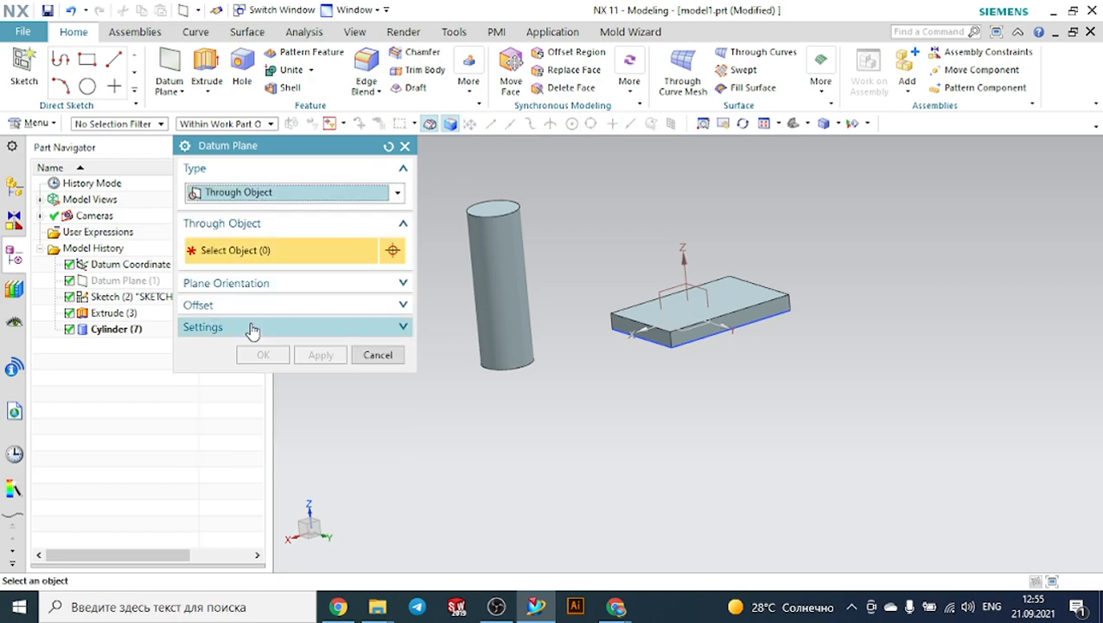
scroll(489, 238, "up", 3)
left_click(488, 229)
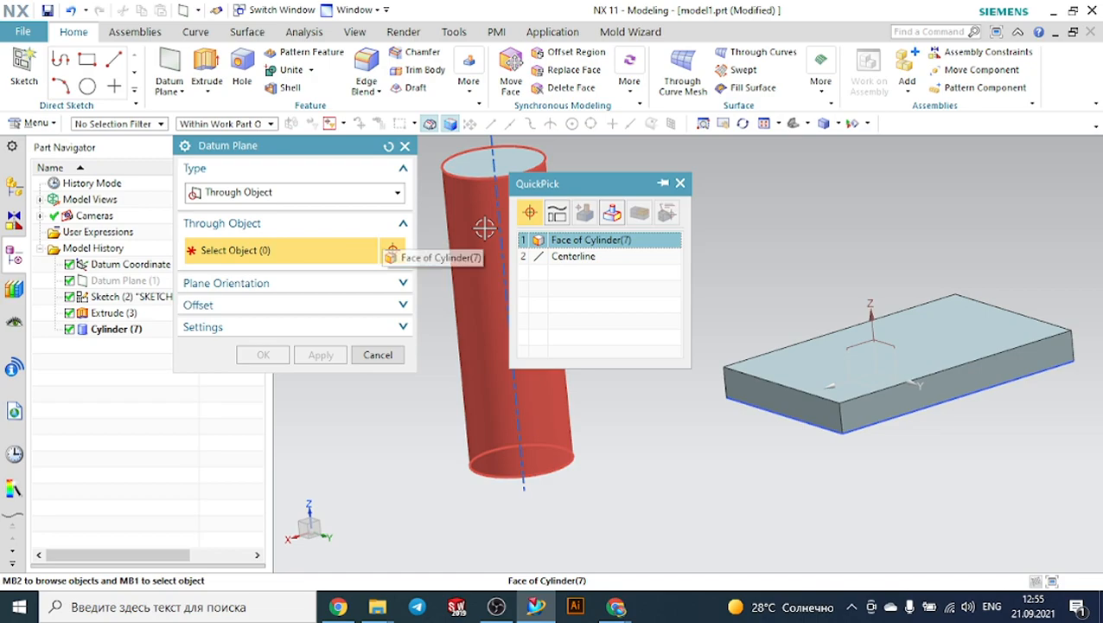
left_click(571, 242)
scroll(575, 239, "down", 3)
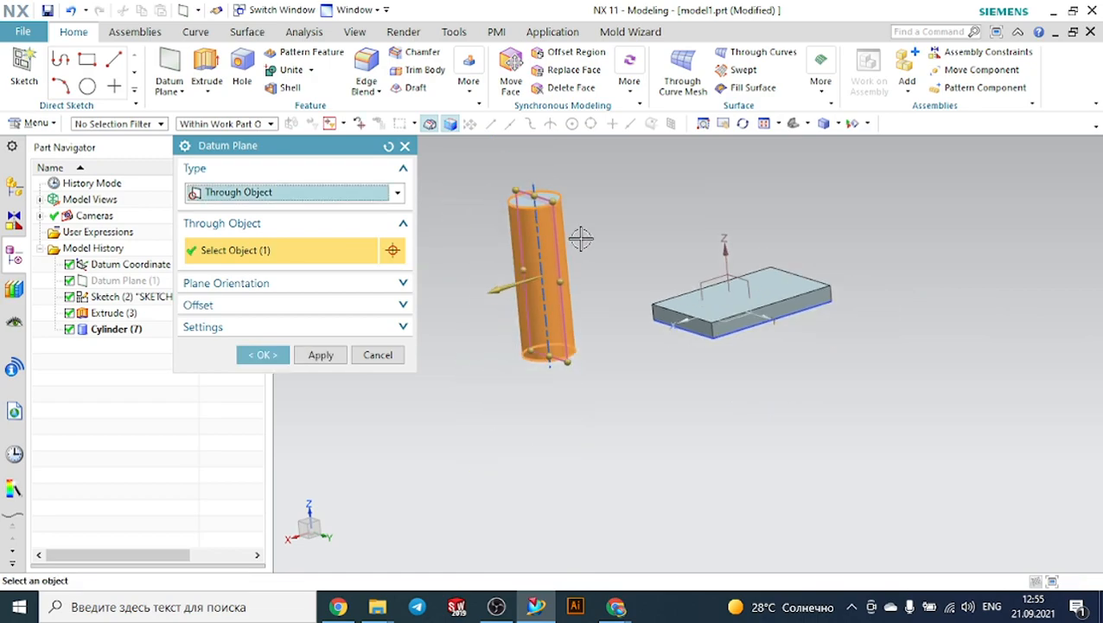
middle_click_drag(597, 239, 619, 223)
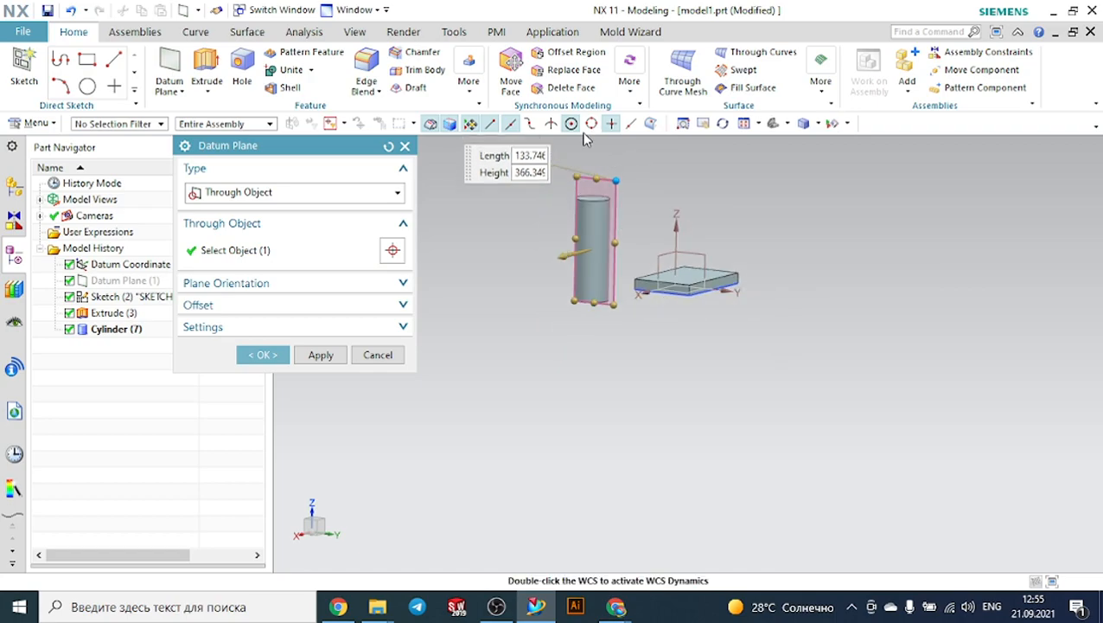
scroll(578, 166, "up", 2)
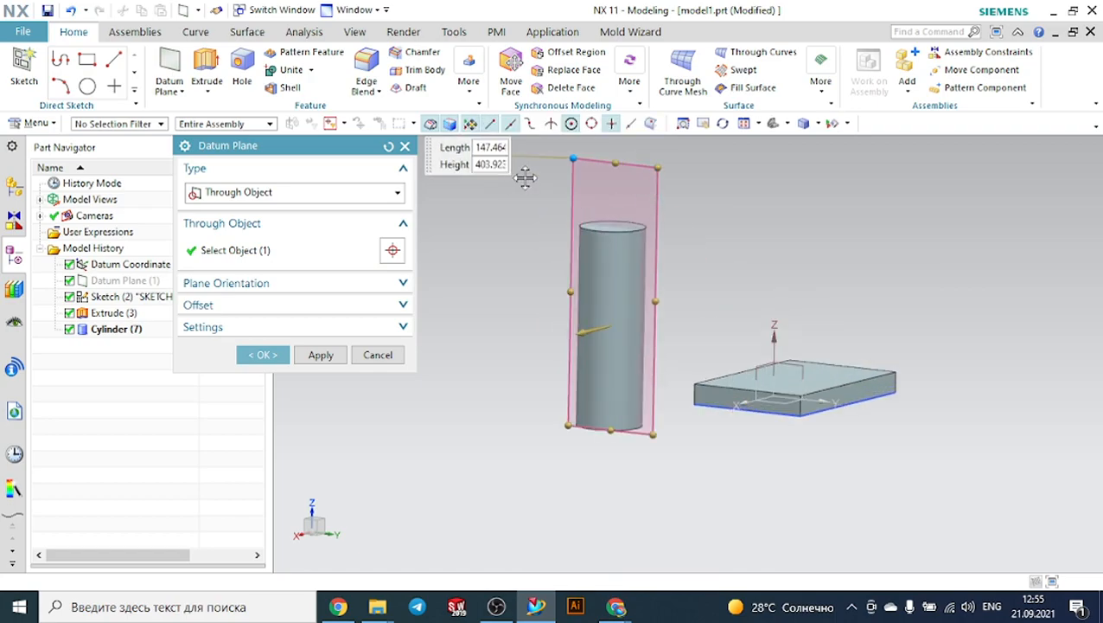
middle_click_drag(738, 217, 670, 233)
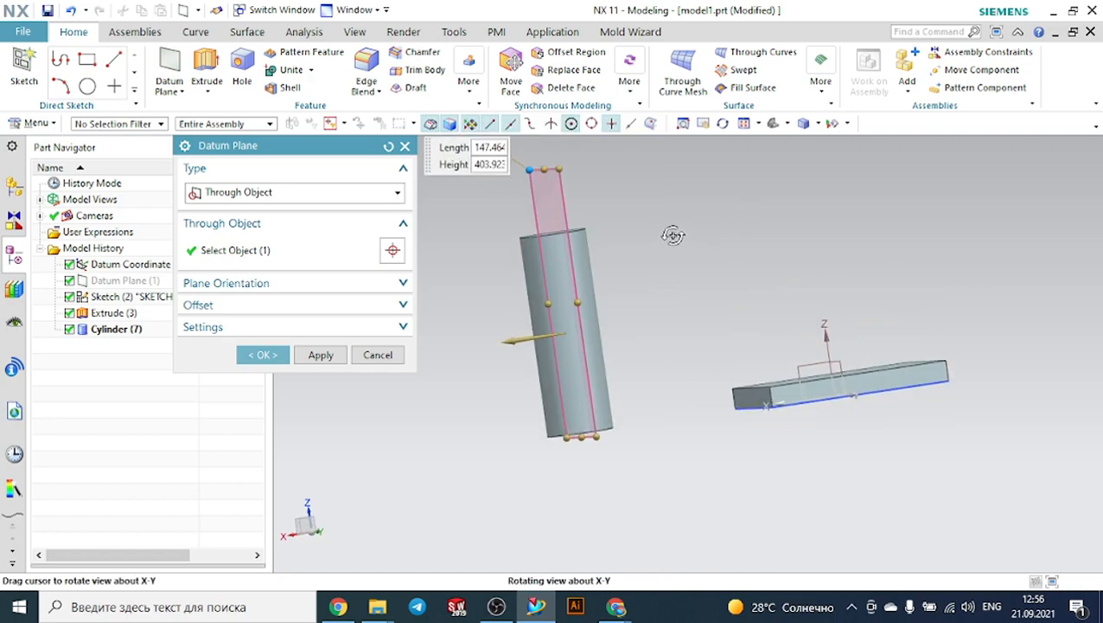
left_click(301, 194)
left_click(301, 194)
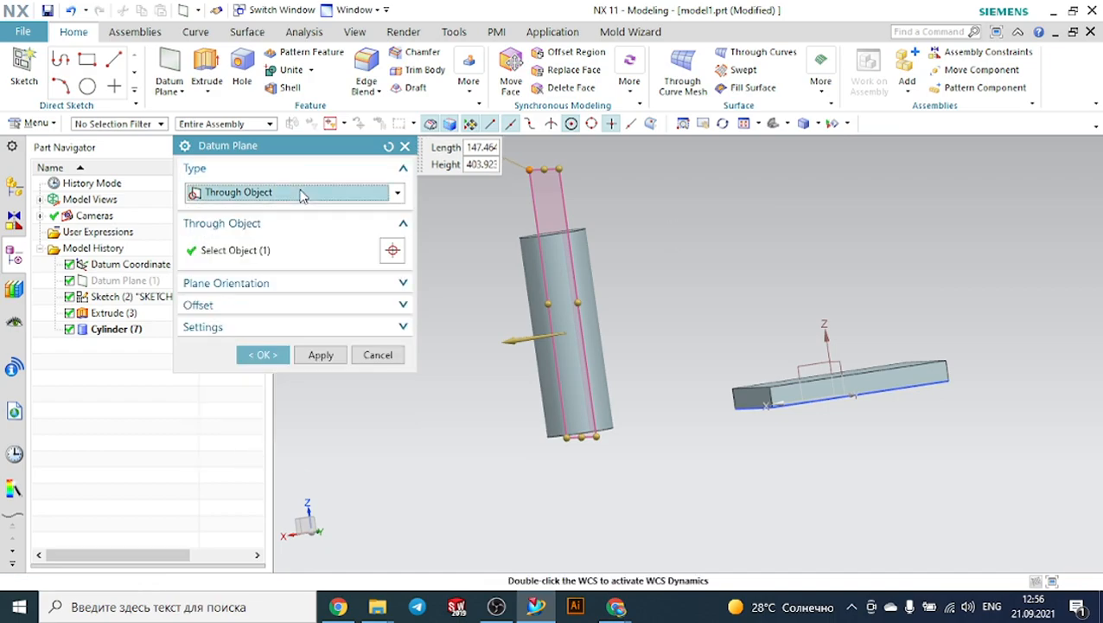
left_click(301, 194)
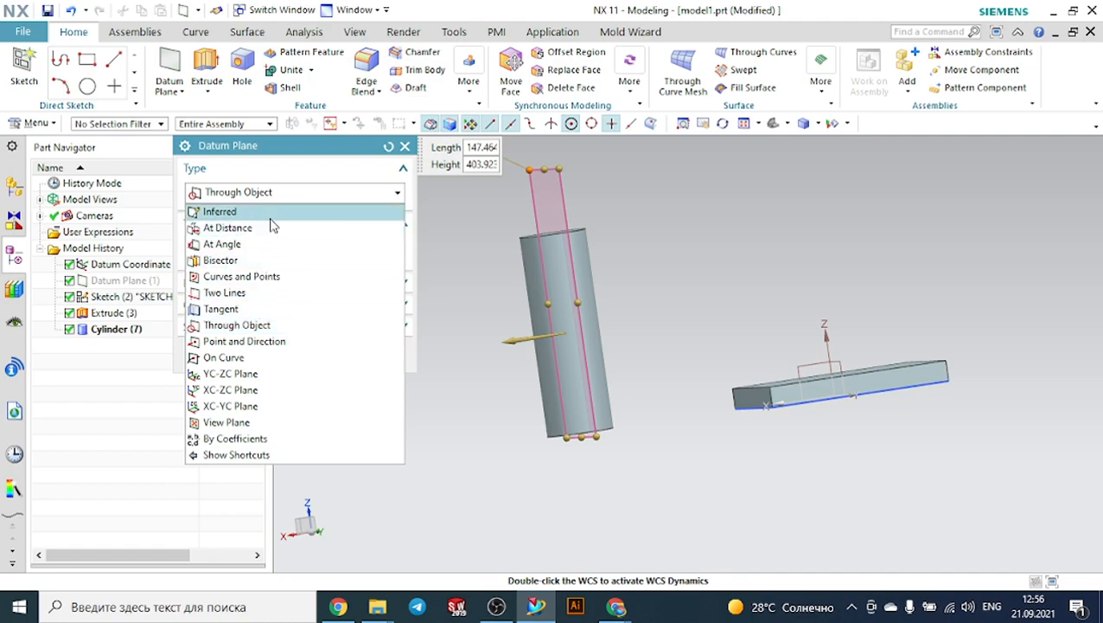
left_click(329, 145)
left_click(403, 149)
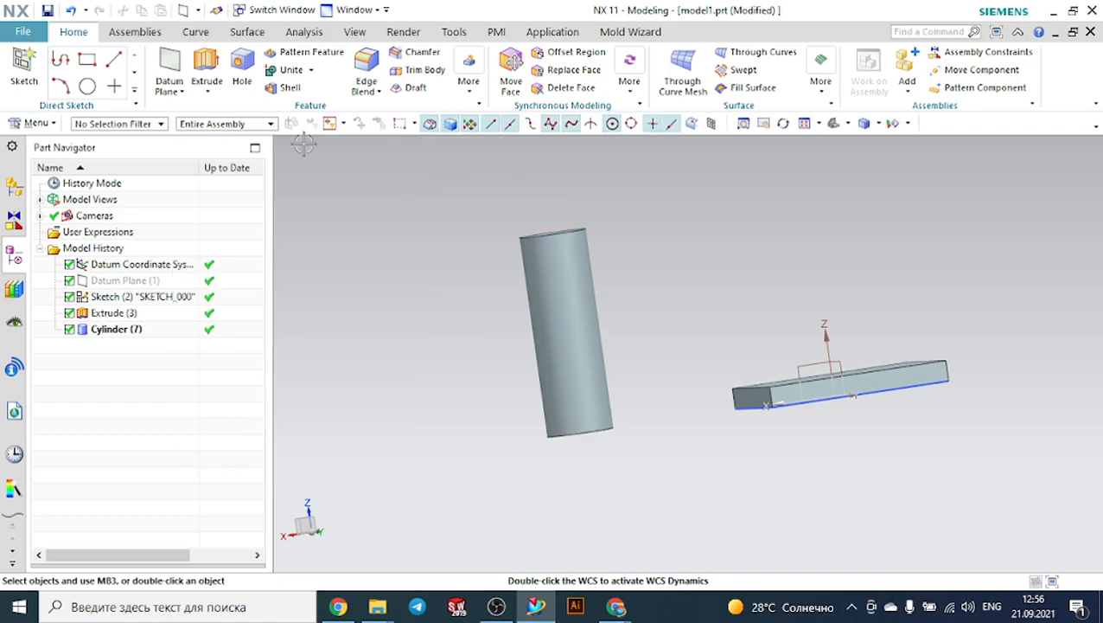
Step: Preview a Tangent datum plane on the cylinder's side face with the Tangent subtype, and cancel it
left_click(175, 62)
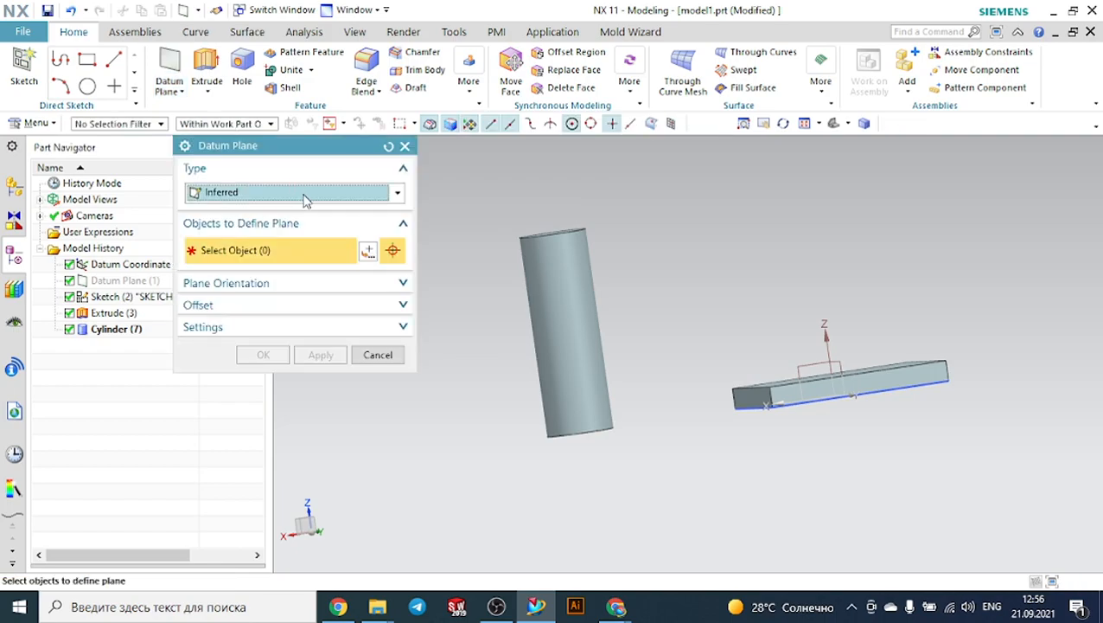
left_click(305, 197)
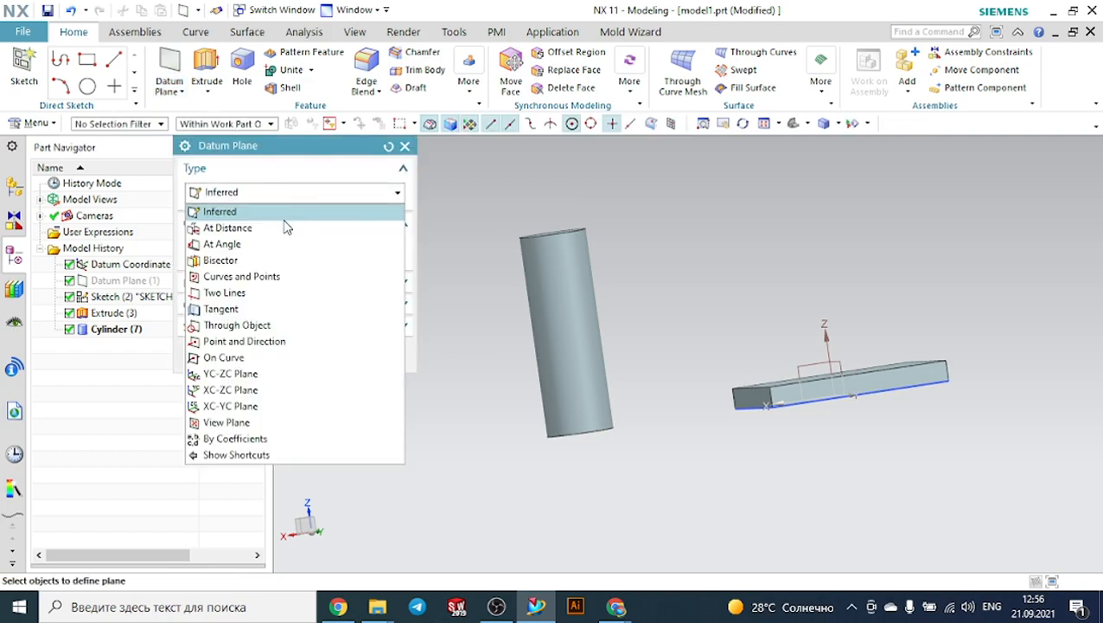
left_click(262, 309)
left_click(229, 194)
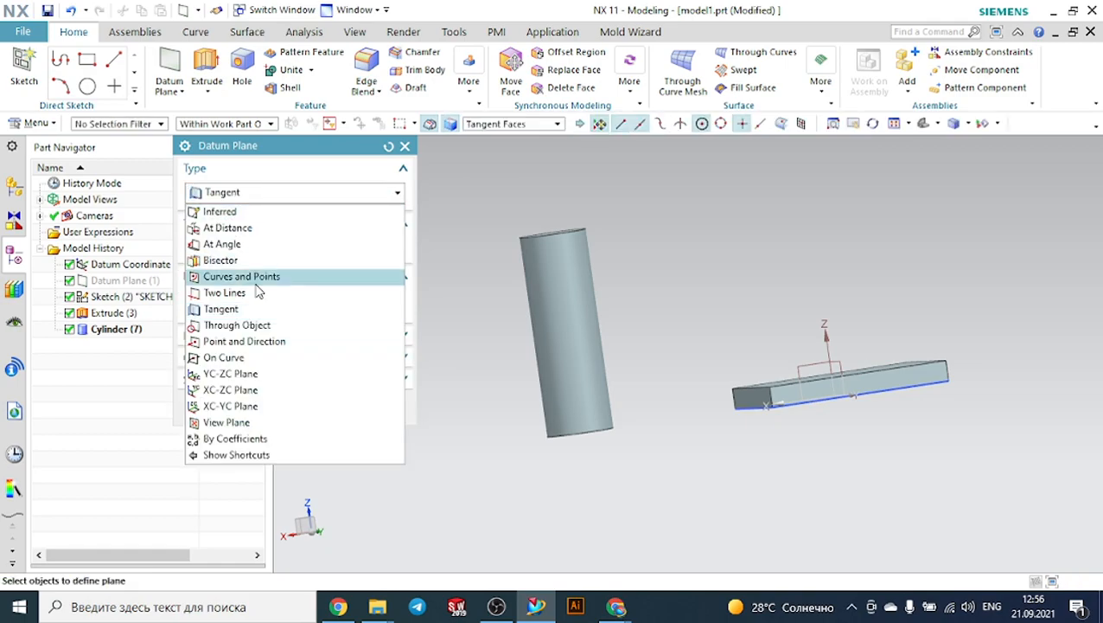
left_click(241, 313)
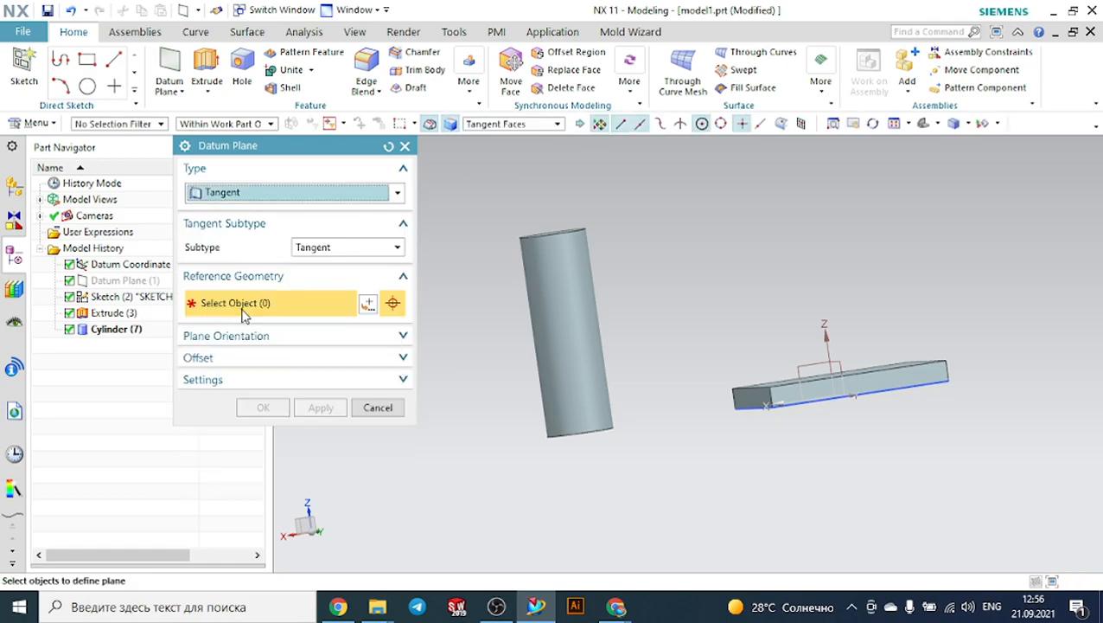
left_click(562, 278)
mouse_move(644, 261)
middle_mouse_down()
mouse_move(657, 295)
mouse_move(647, 303)
mouse_move(657, 288)
mouse_move(684, 286)
mouse_move(640, 278)
mouse_move(657, 263)
mouse_move(697, 268)
mouse_move(643, 261)
middle_mouse_up()
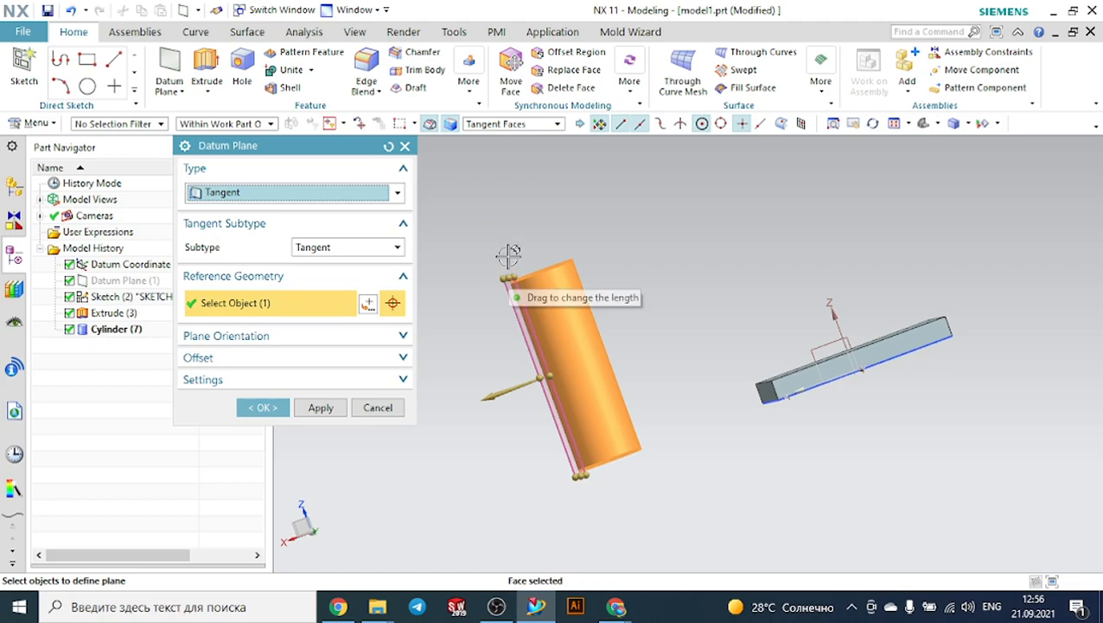
left_click(379, 201)
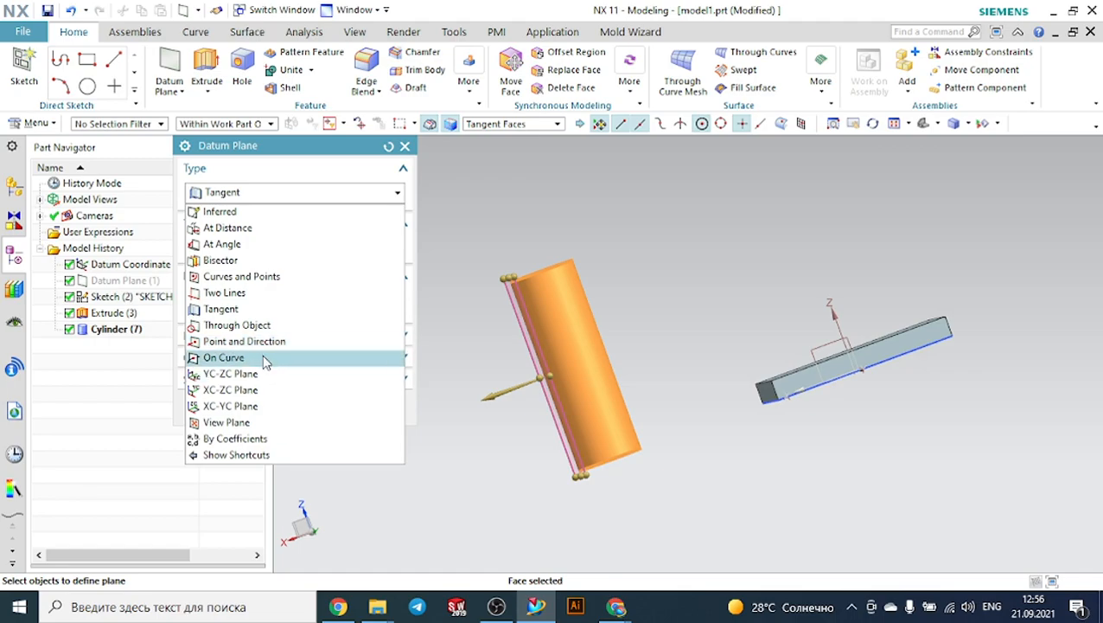
left_click(405, 147)
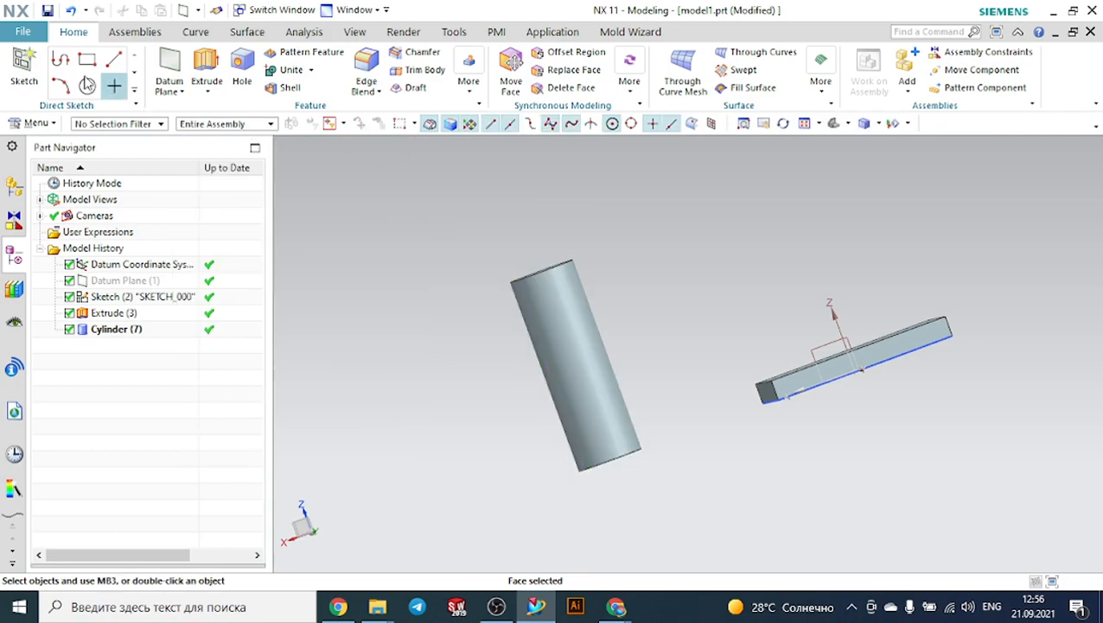
Step: Start a new sketch on the vertical XZ plane of the datum coordinate system
left_click(24, 69)
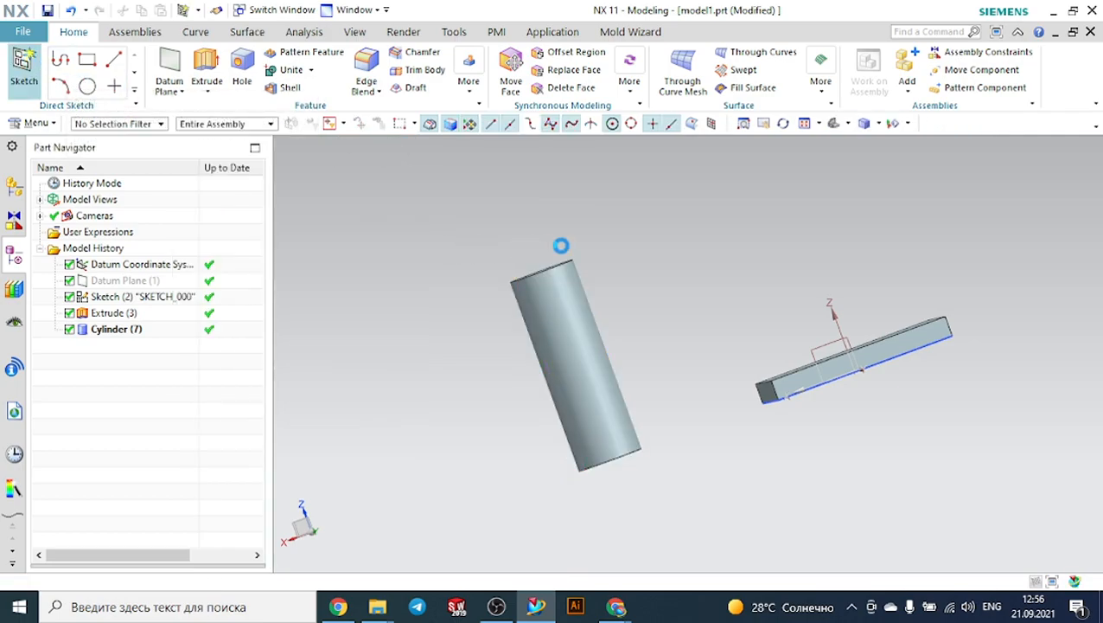
mouse_move(845, 253)
middle_mouse_down()
mouse_move(862, 283)
mouse_move(842, 290)
middle_mouse_up()
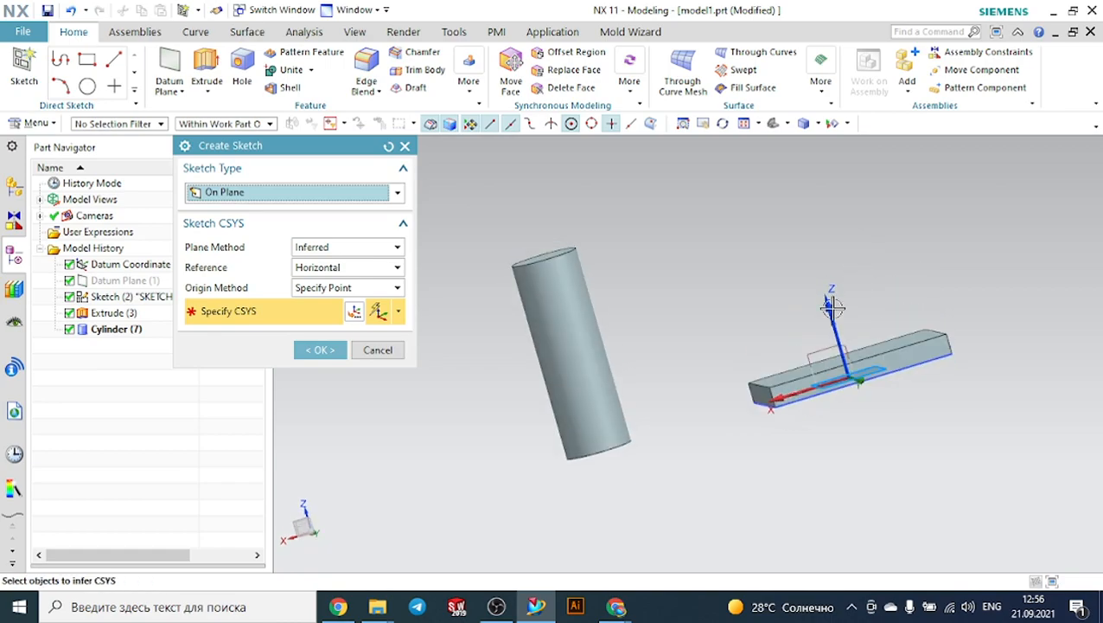
left_click(834, 348)
left_click(320, 352)
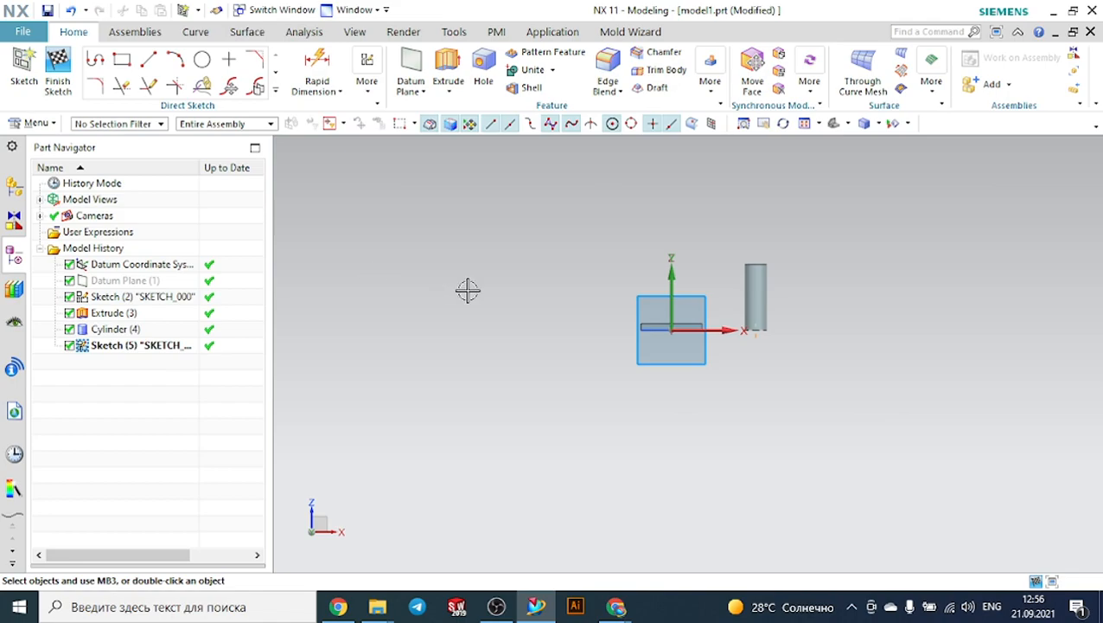
Step: Draw a wavy degree-3 Studio Spline through six points, about 830 mm wide, above the plate, and finish the sketch
left_click(277, 93)
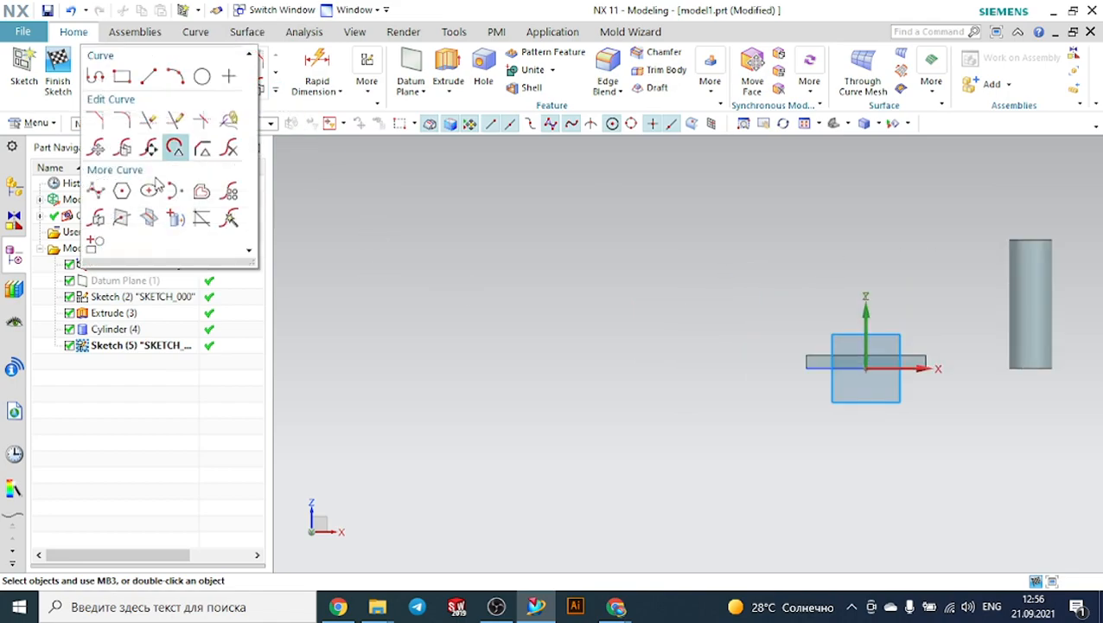
left_click(96, 194)
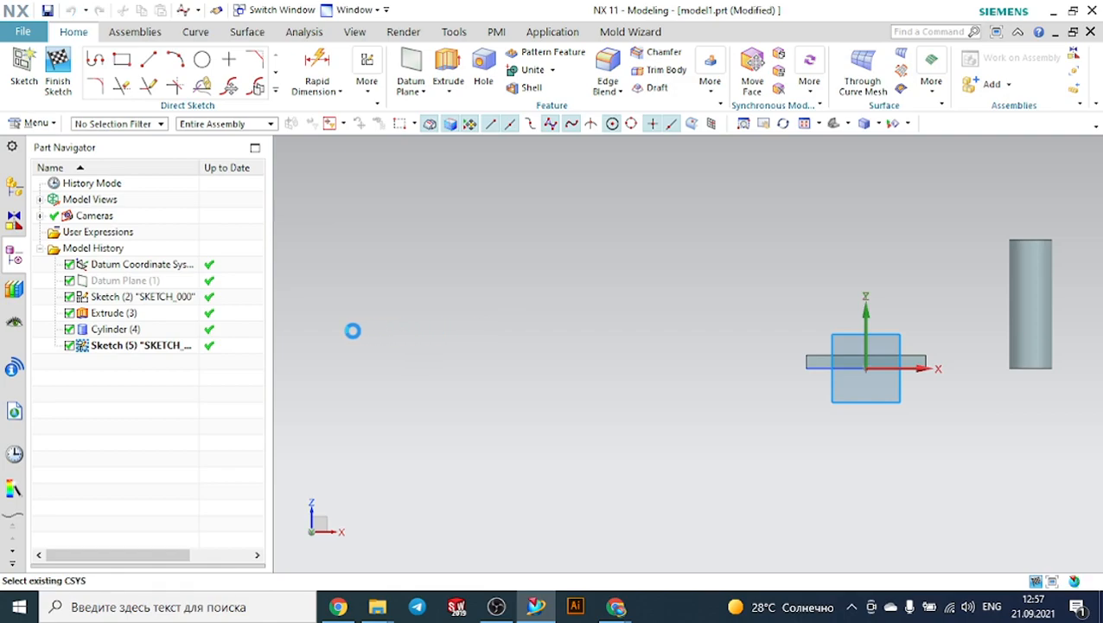
left_click(464, 306)
left_click(504, 275)
left_click(562, 256)
left_click(663, 255)
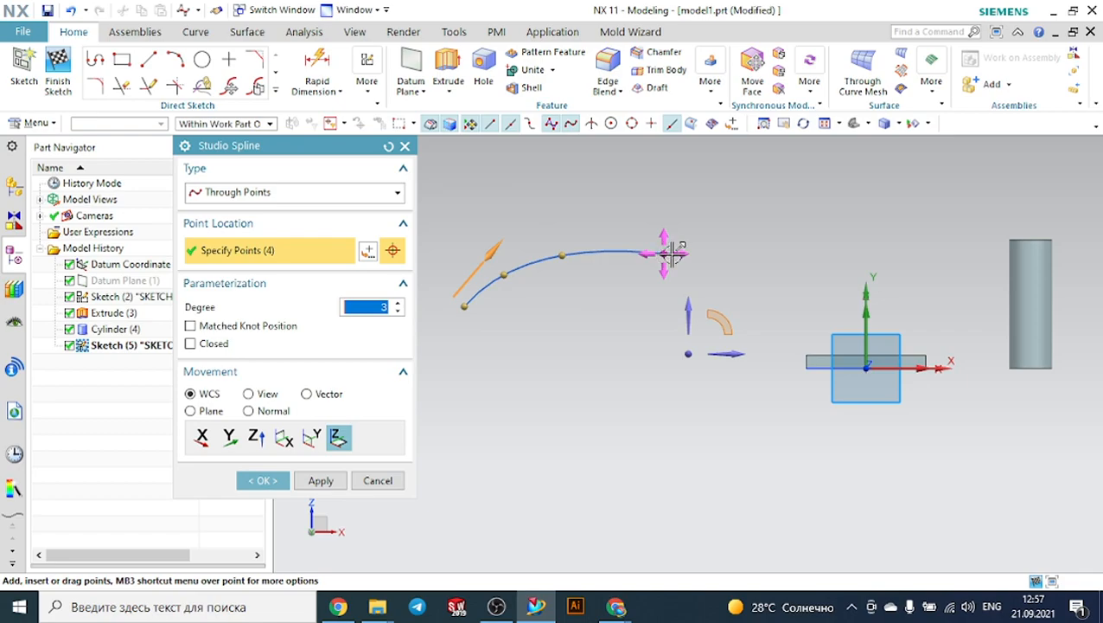
left_click(717, 258)
left_click(818, 232)
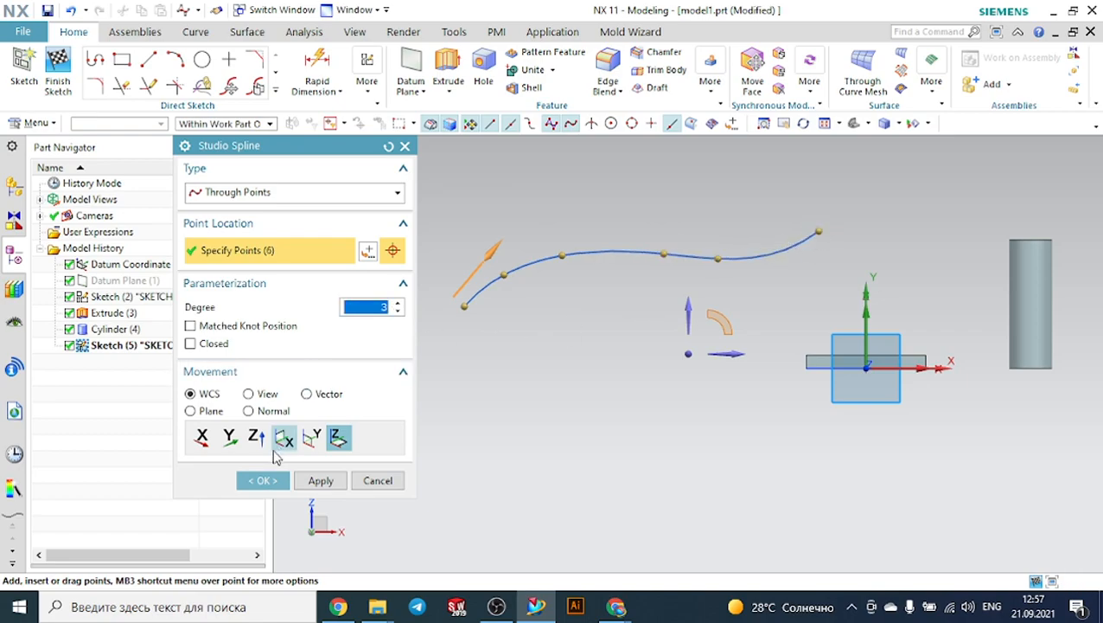
left_click(262, 480)
mouse_move(642, 387)
middle_mouse_down()
mouse_move(586, 426)
mouse_move(631, 396)
middle_mouse_up()
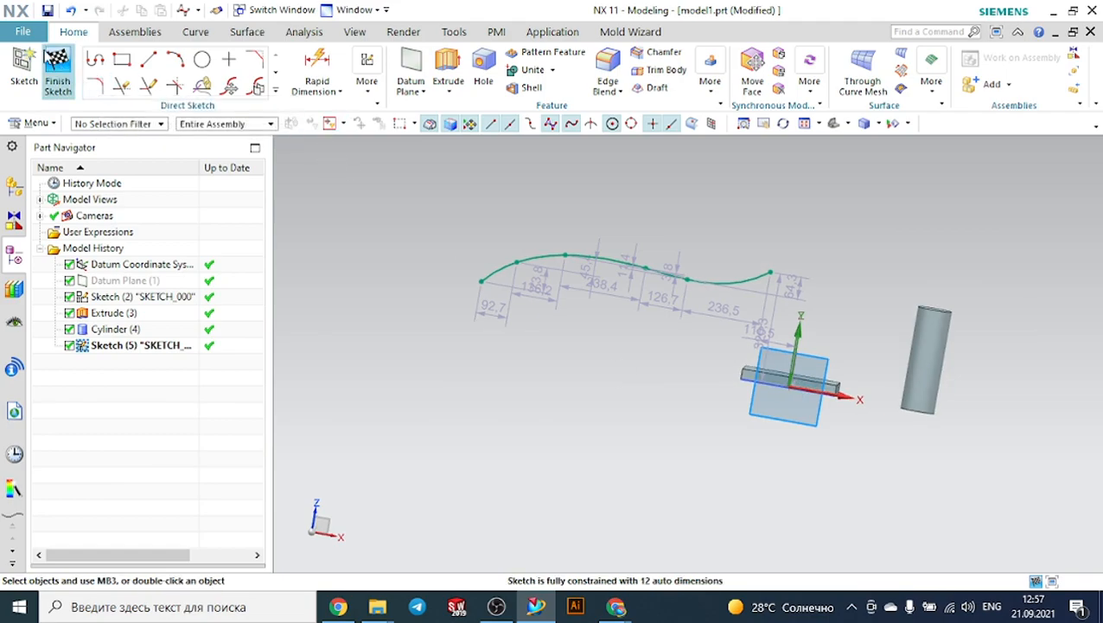
left_click(71, 67)
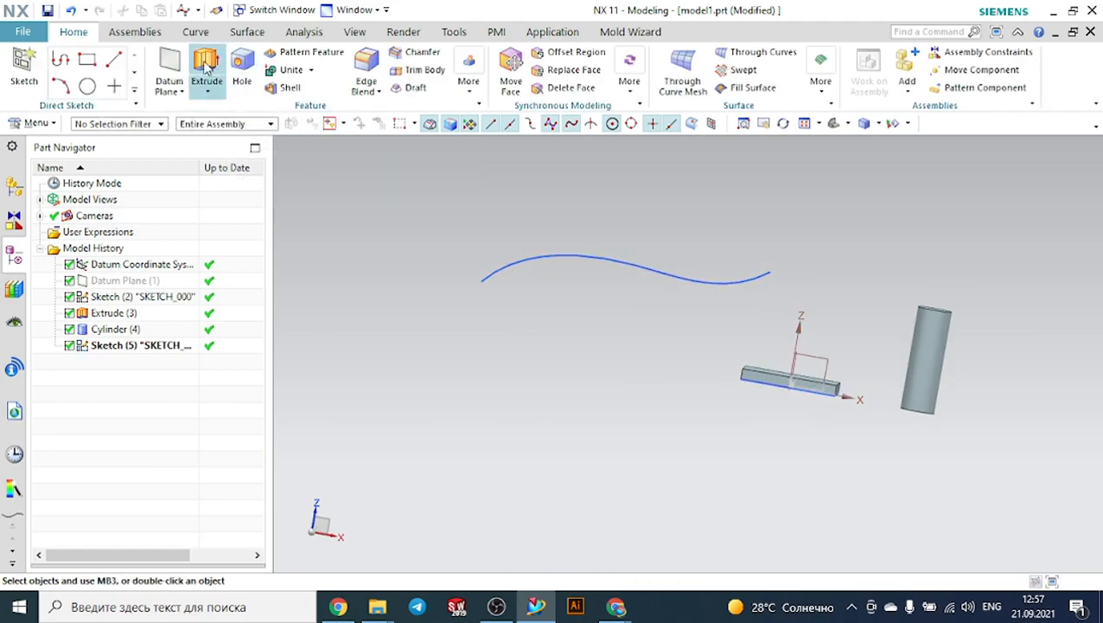
Step: Start a Point and Direction datum plane through the end point of the spline nearest the cylinder
left_click(168, 59)
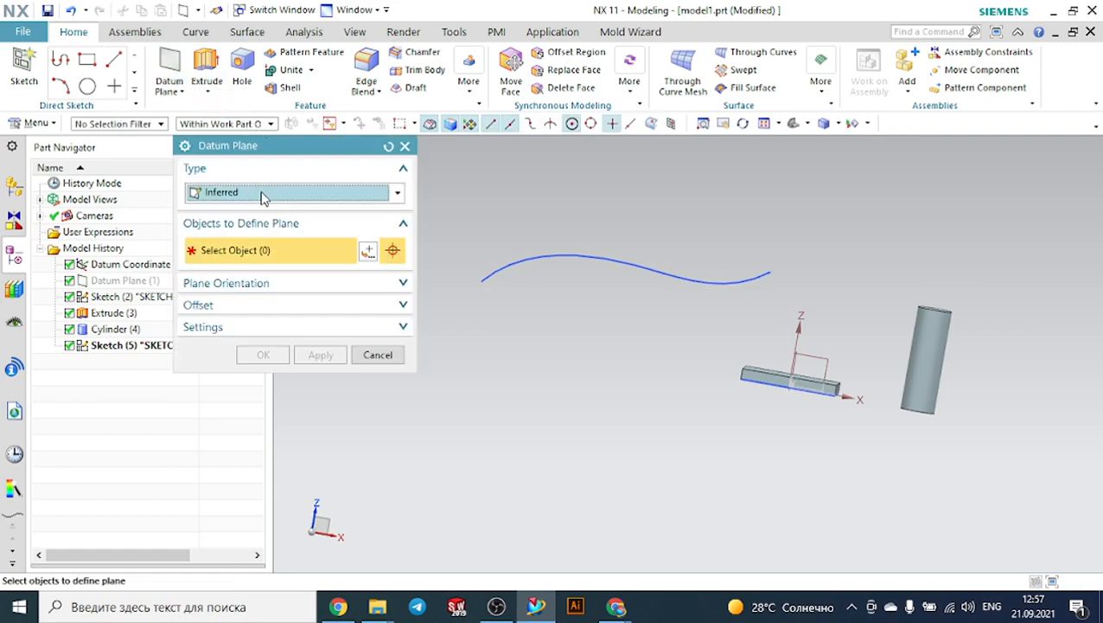
left_click(264, 193)
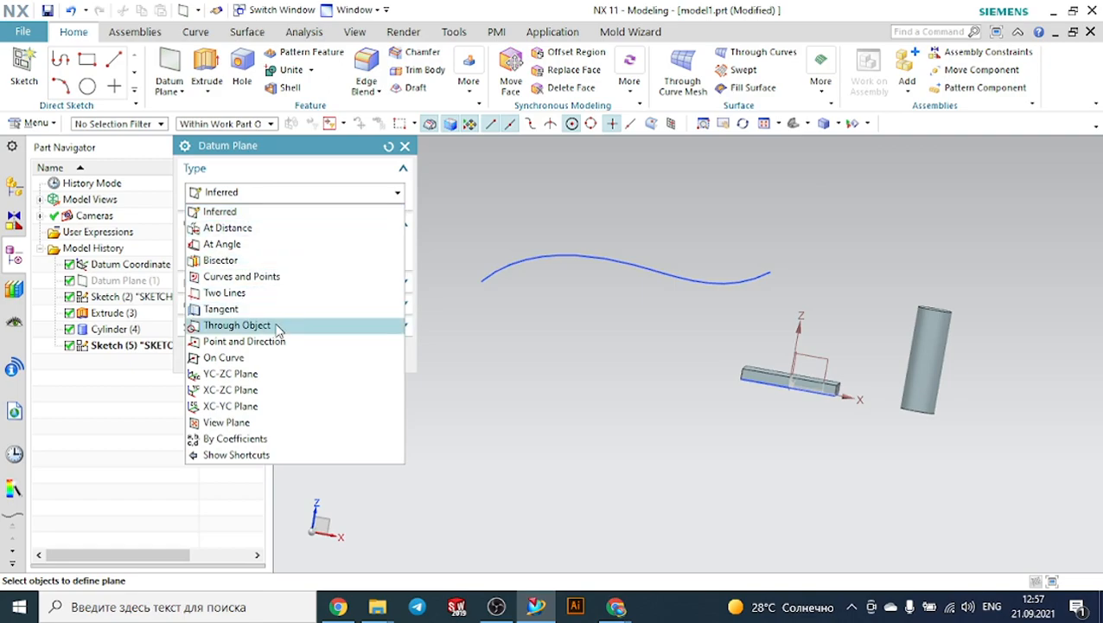
left_click(279, 350)
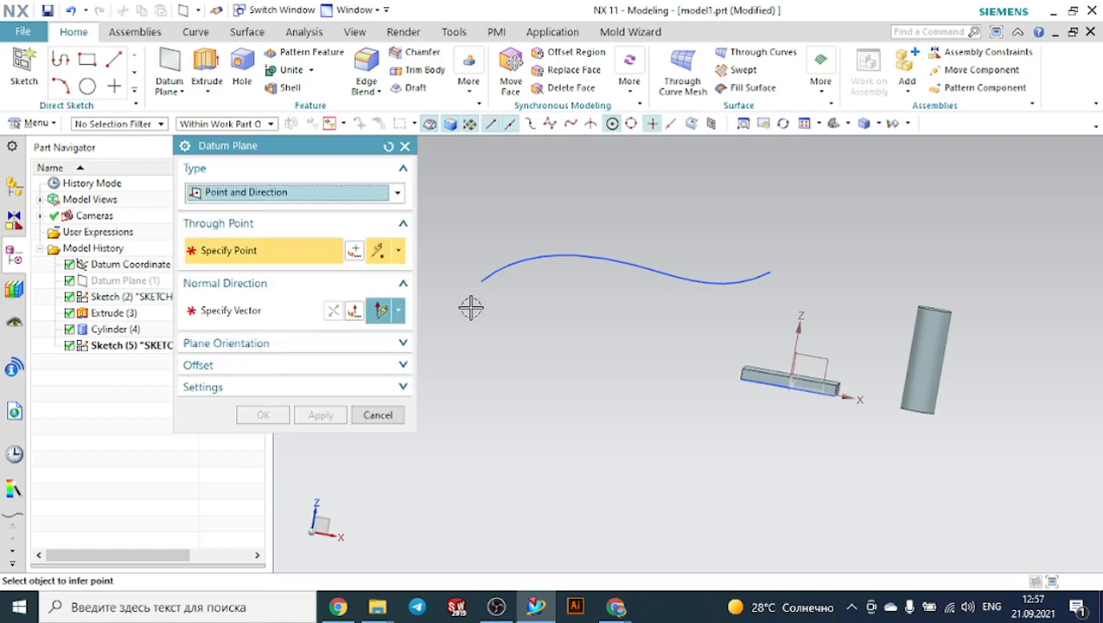
middle_click_drag(734, 207, 702, 238)
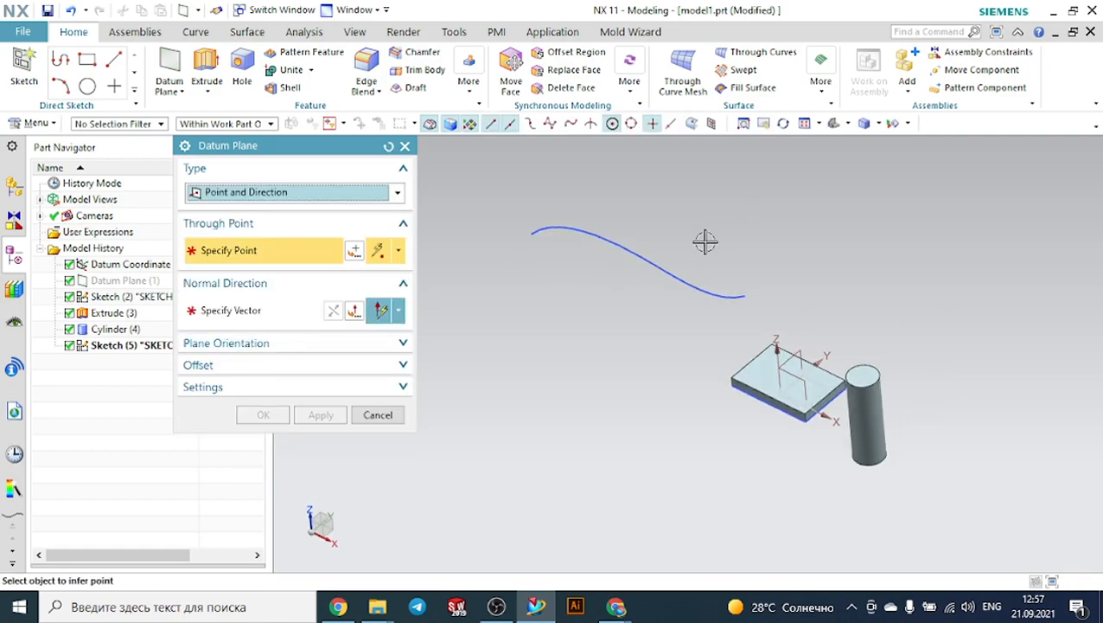
scroll(777, 314, "up", 3)
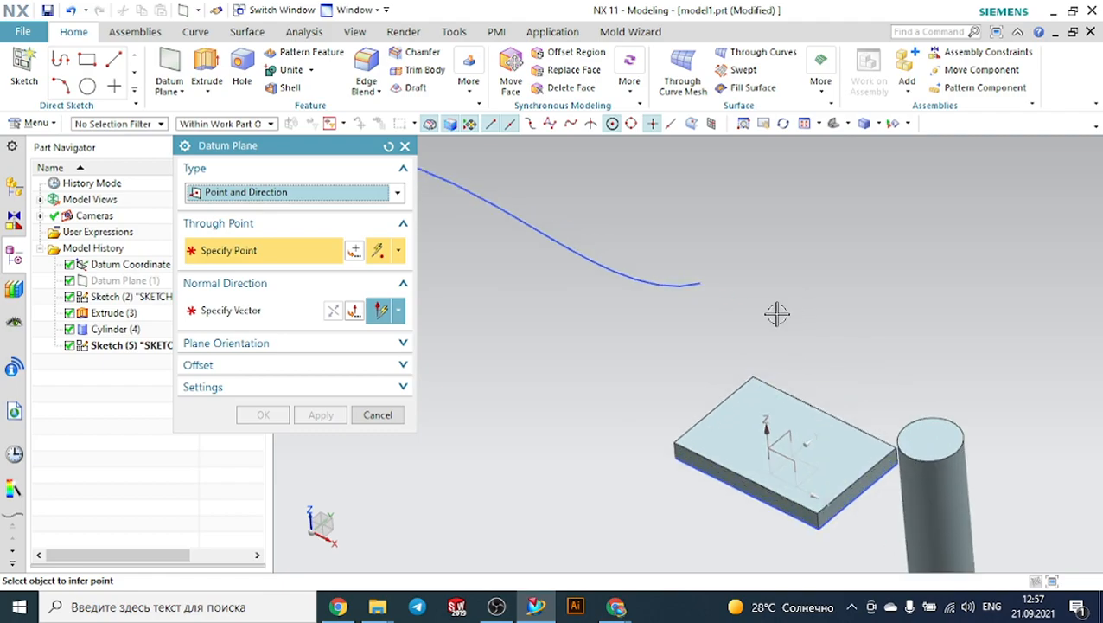
left_click(702, 285)
middle_click_drag(615, 340, 665, 308)
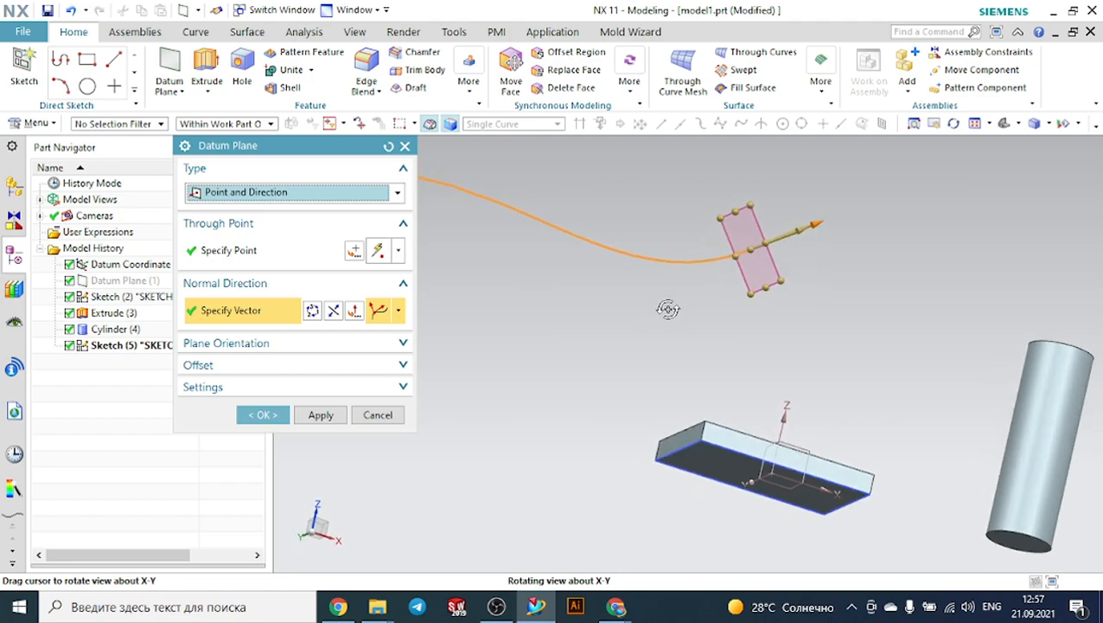
Step: Switch the plane's normal direction to Inferred Vector and preview the plane normal to the Y, X and Z axes
left_click(400, 312)
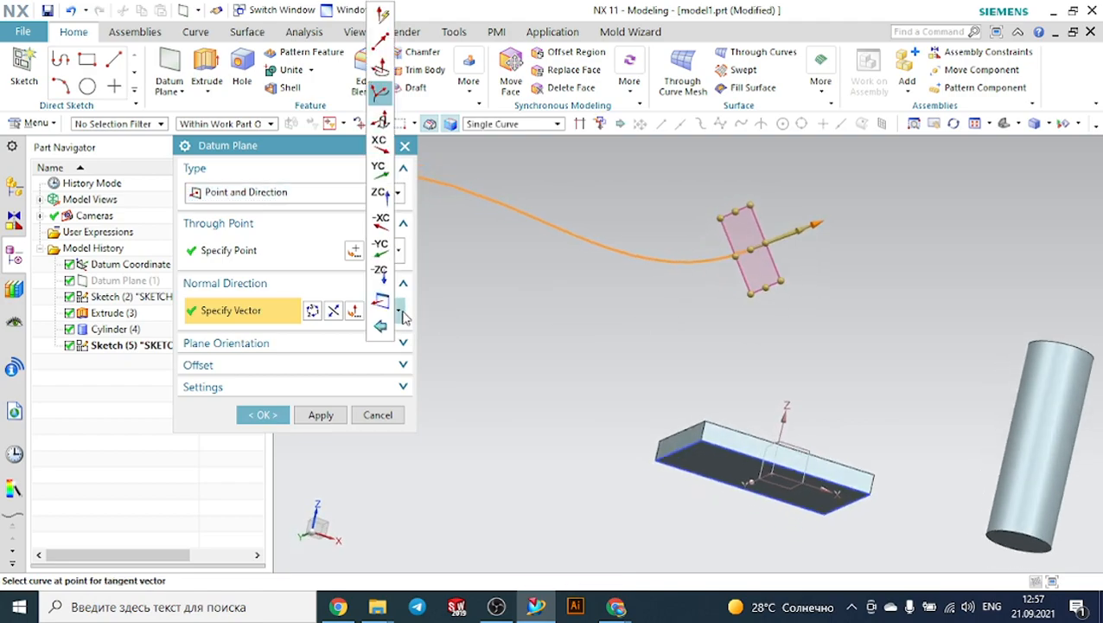
left_click(401, 315)
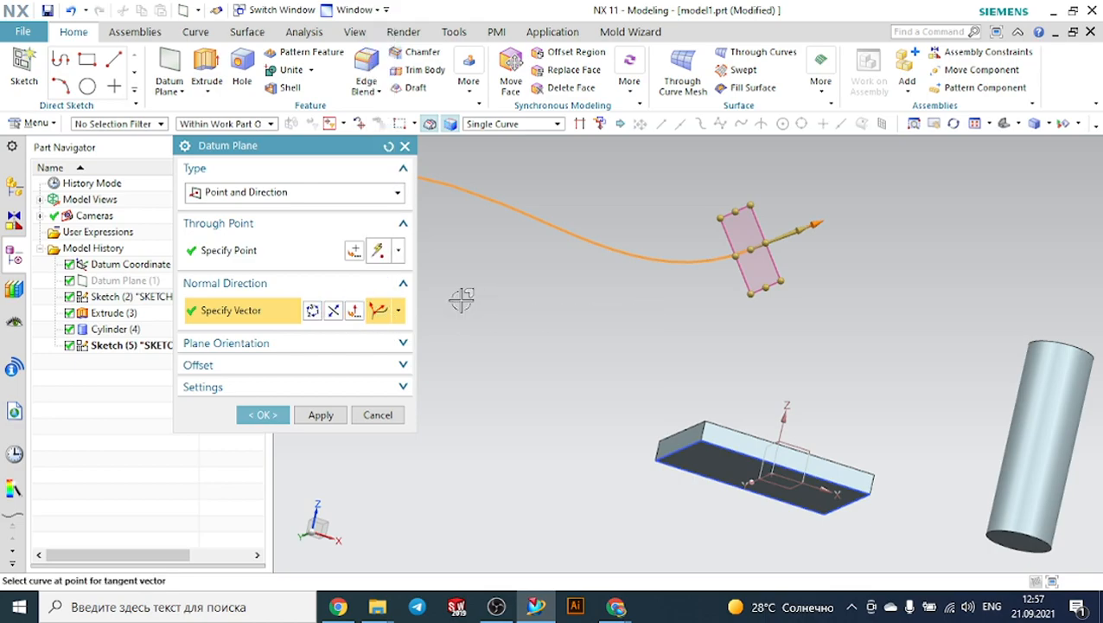
left_click(406, 317)
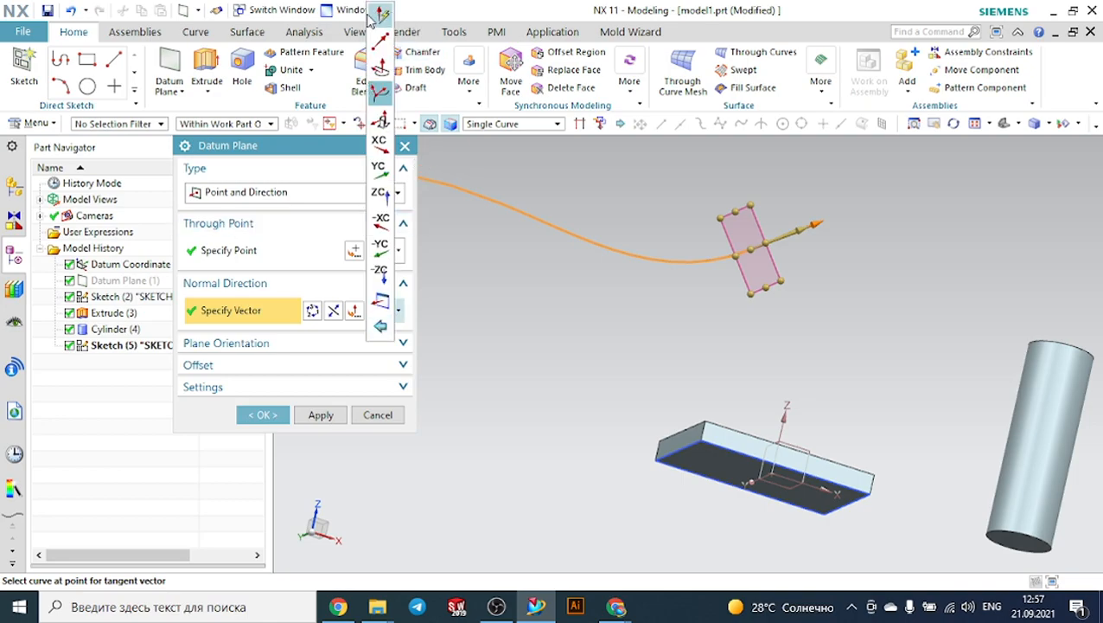
left_click(381, 15)
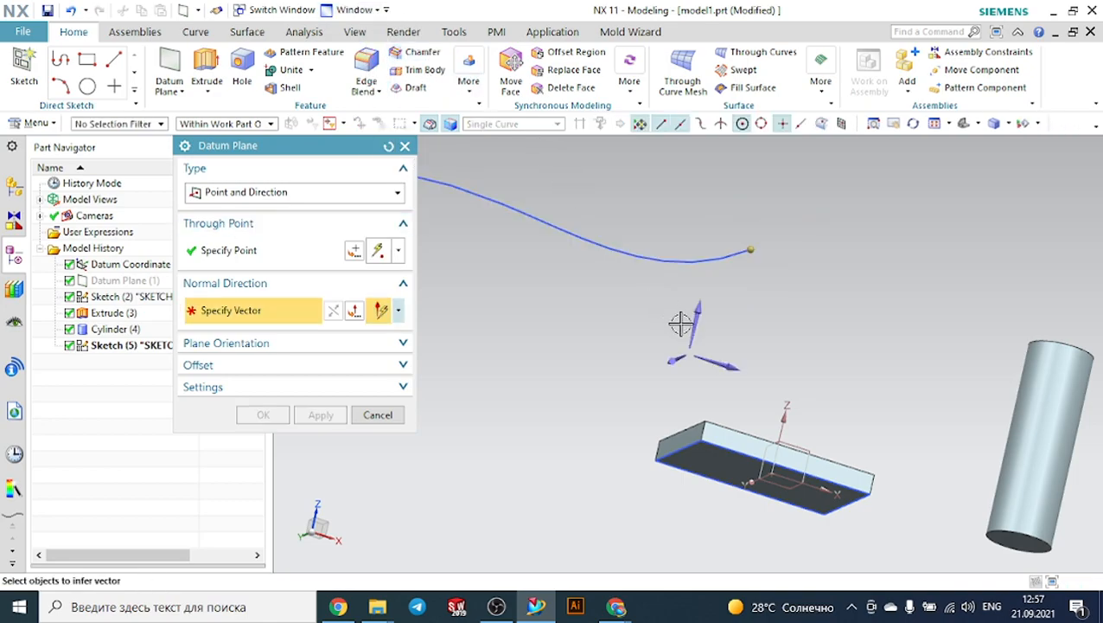
left_click(682, 355)
middle_click_drag(835, 311, 695, 355)
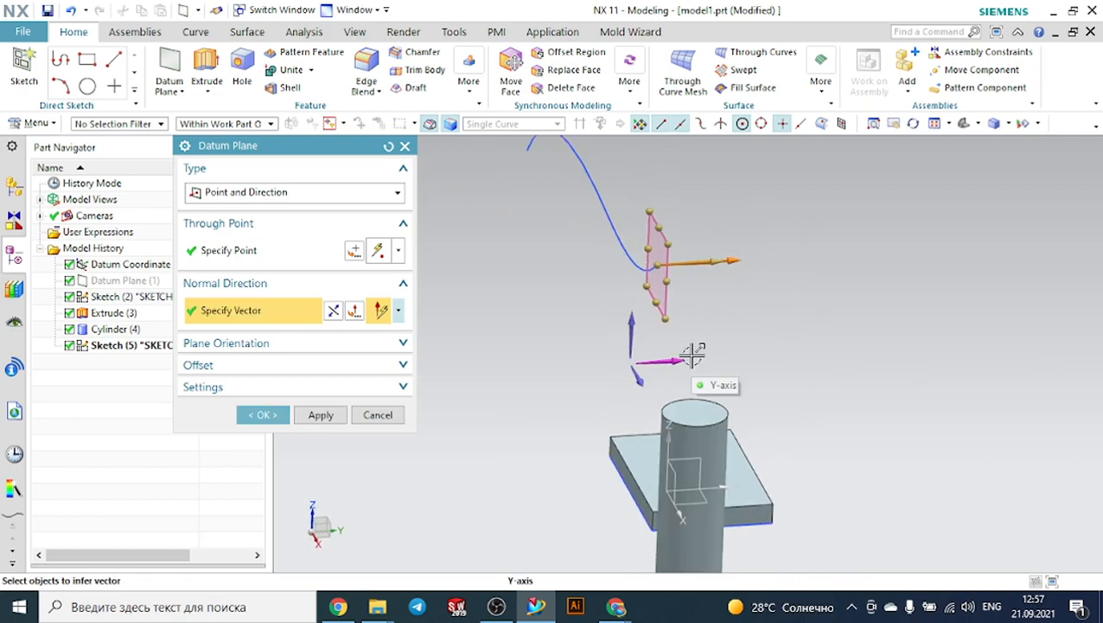
left_click(643, 387)
middle_click_drag(571, 348, 611, 344)
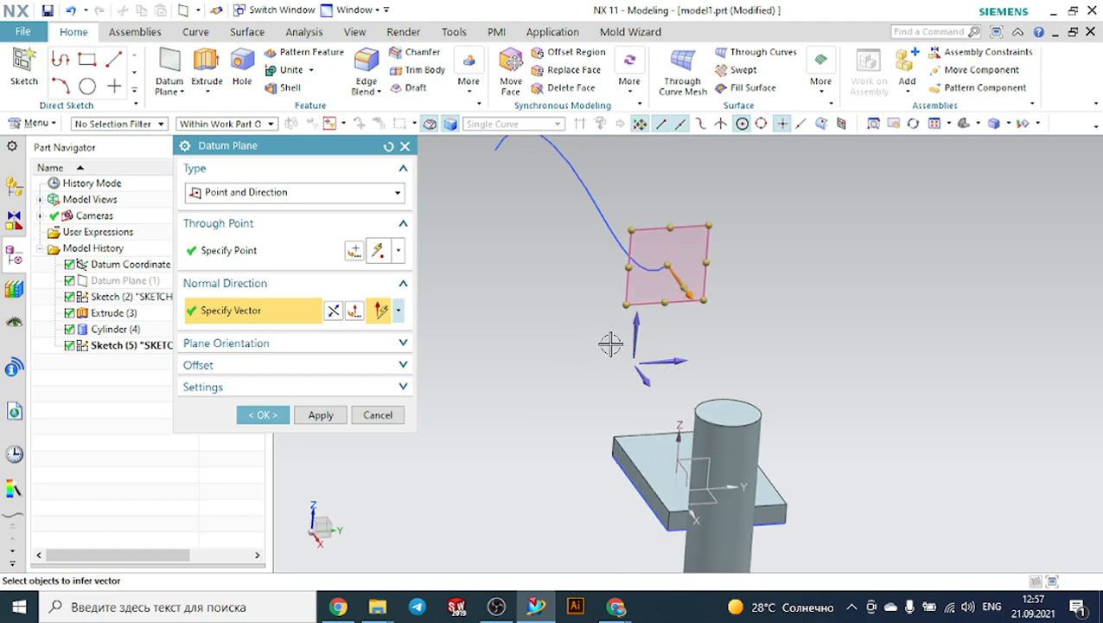
left_click(640, 322)
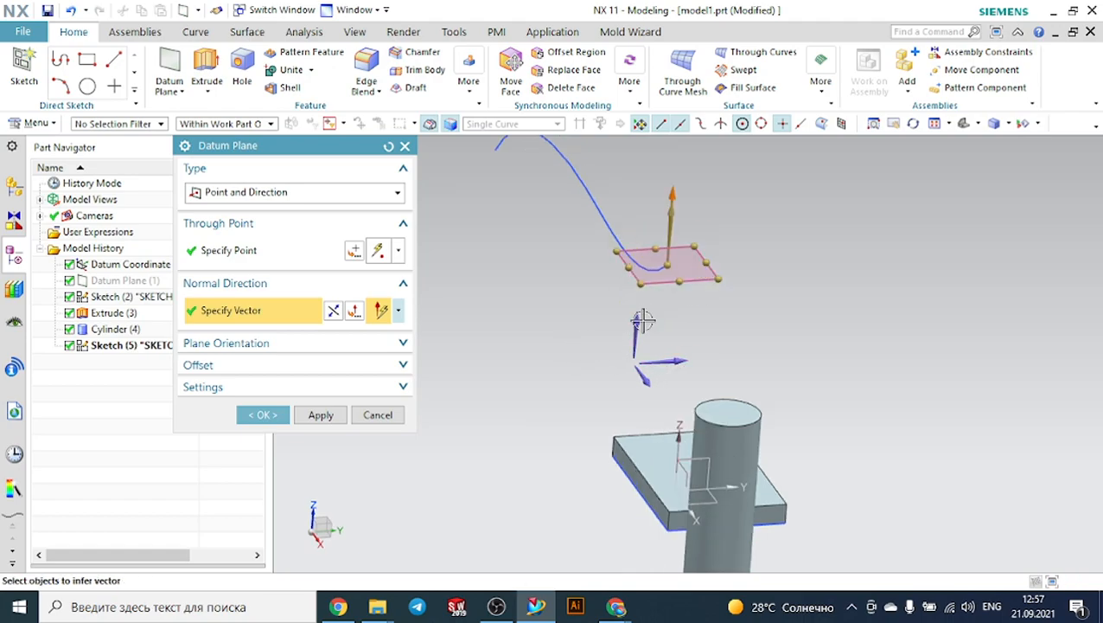
Step: Set the X-axis as the plane's normal direction and create the datum plane at the spline end
left_click(640, 377)
middle_click_drag(522, 350, 600, 345)
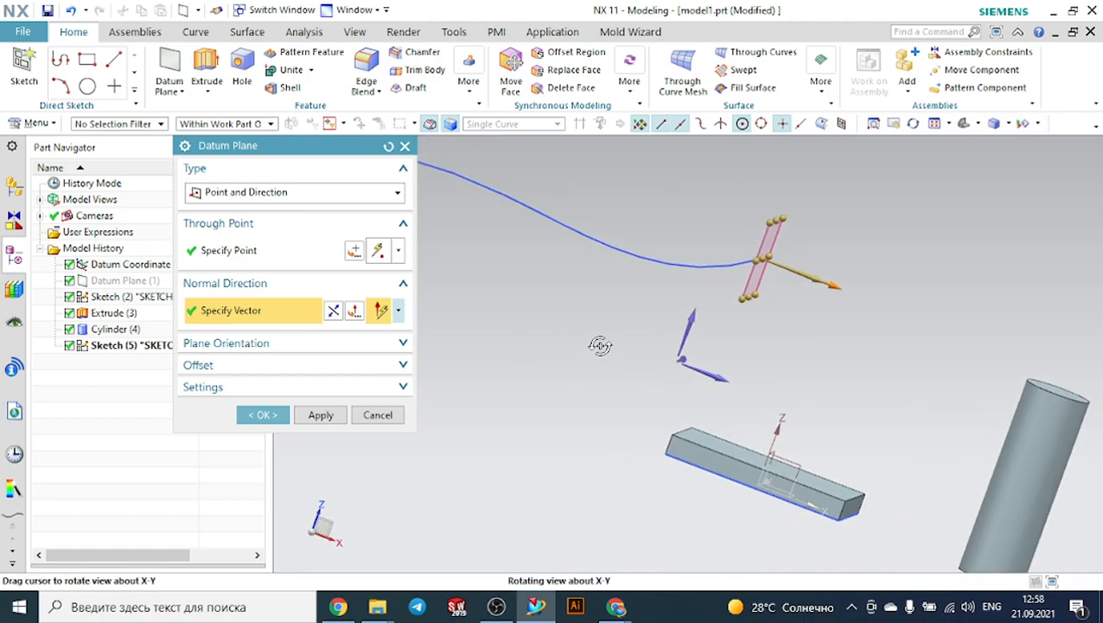
left_click(283, 415)
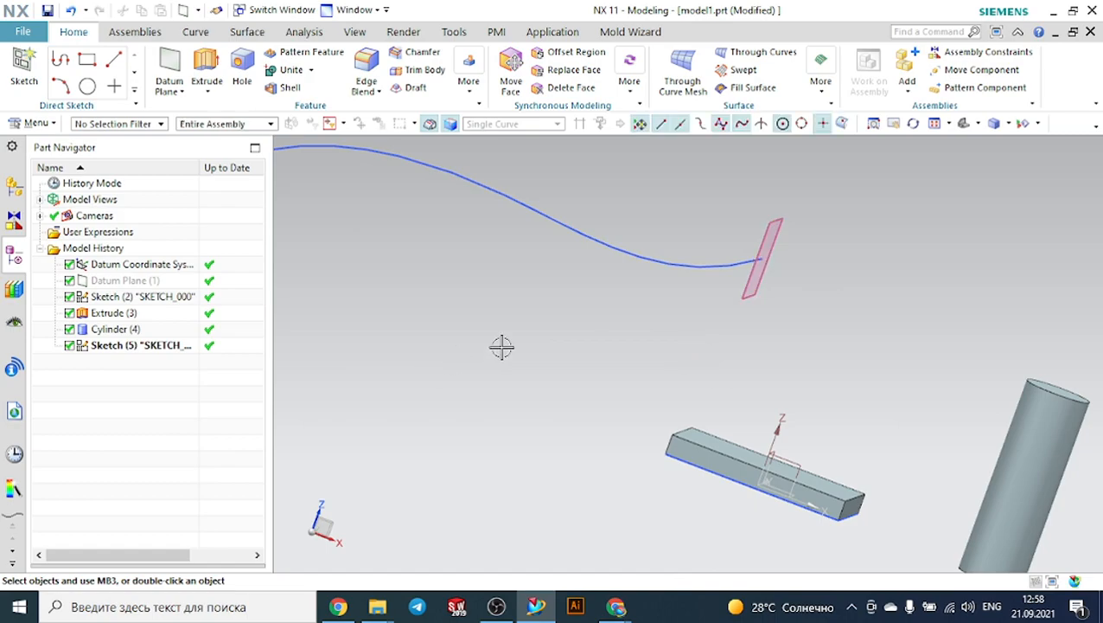
scroll(616, 341, "down", 2)
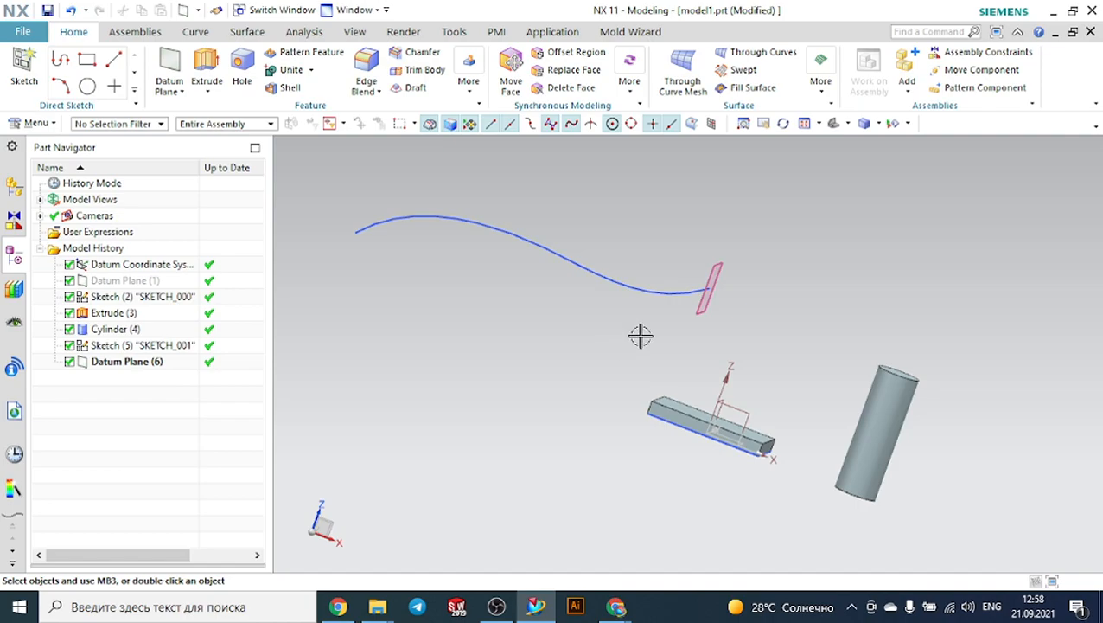
Step: Start an On Plane sketch on the new datum plane at the spline end
middle_click_drag(762, 272, 681, 249)
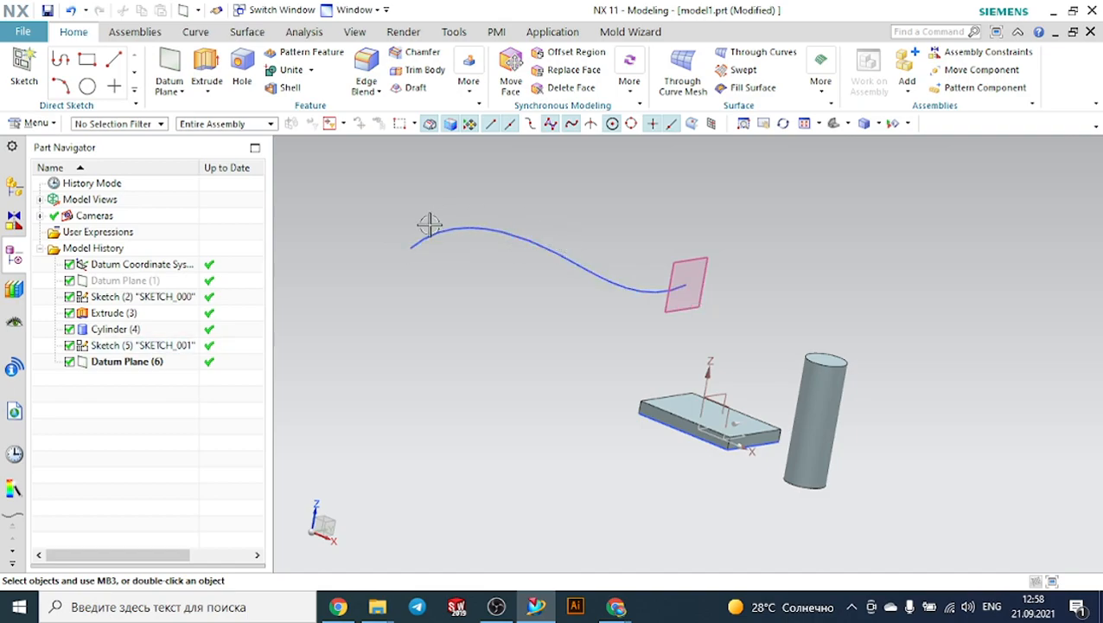
scroll(747, 264, "up", 2)
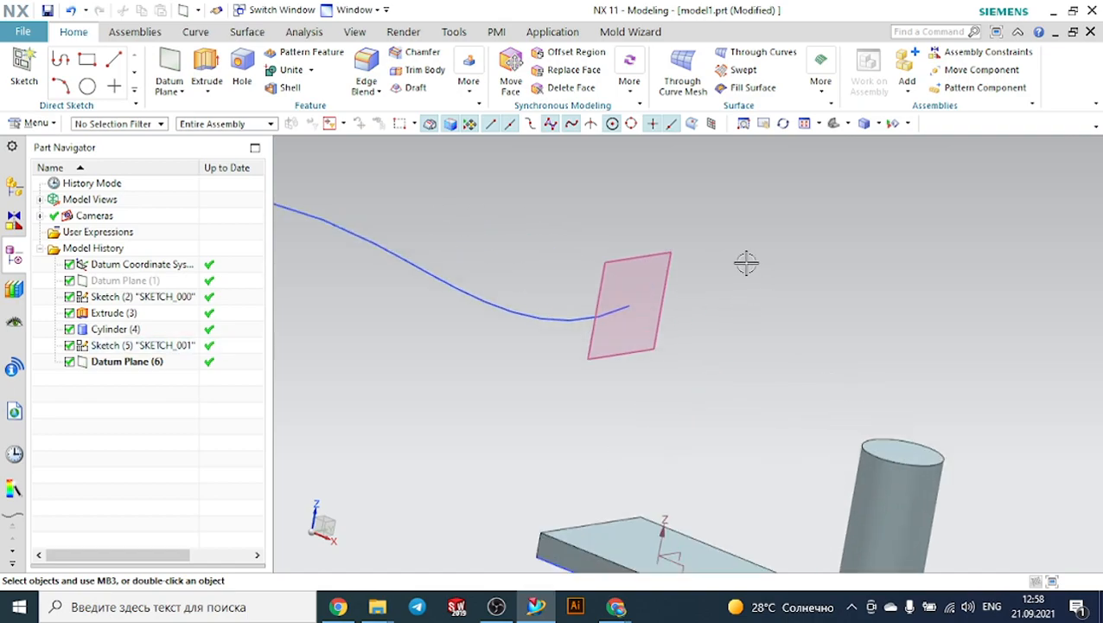
left_click(630, 260)
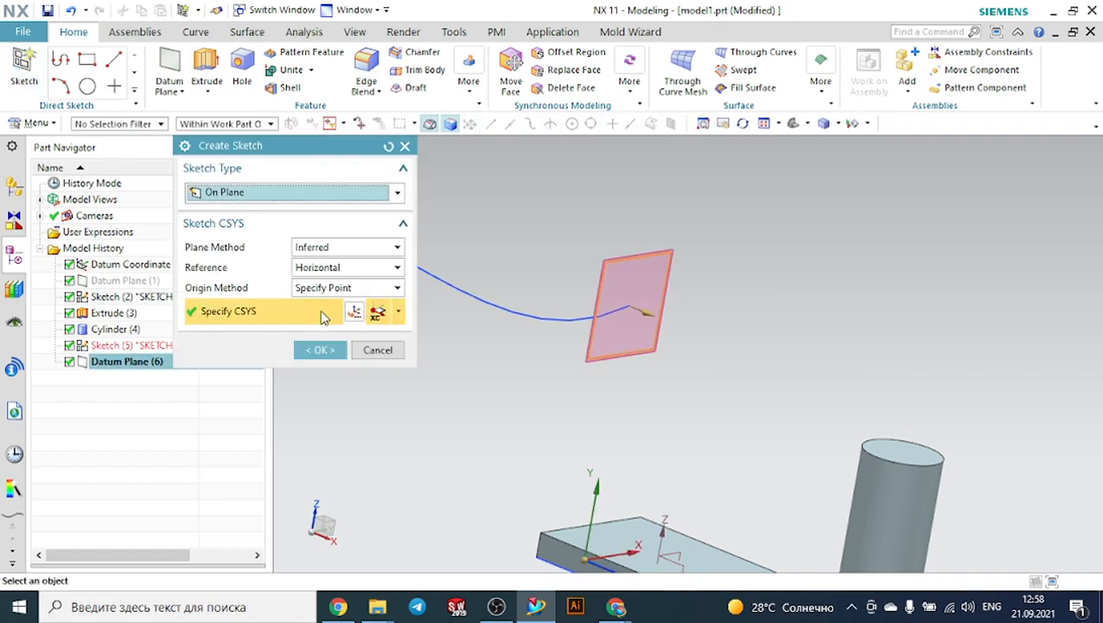
left_click(320, 350)
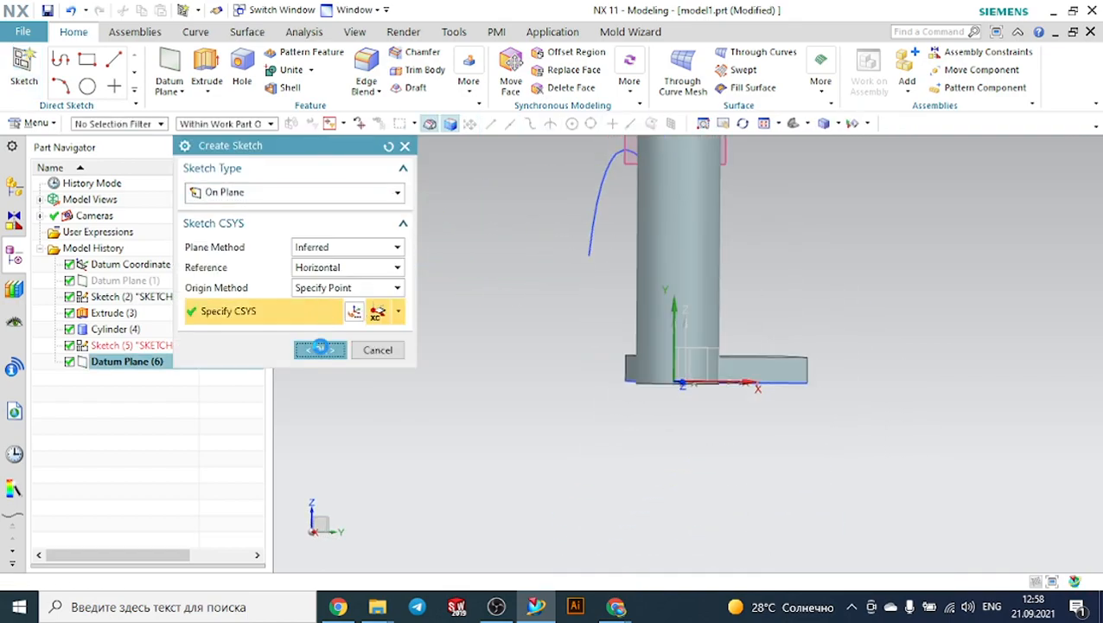
Step: Draw a circle centred on the spline's end point, inside the datum plane's outline, and finish the sketch
scroll(607, 163, "up", 5)
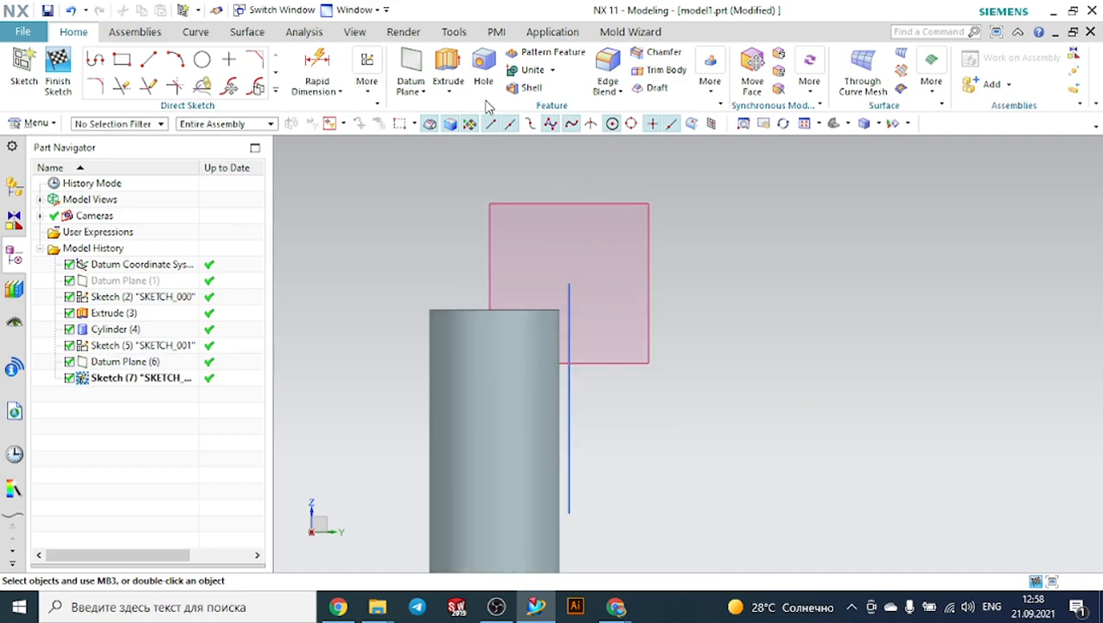
left_click(202, 58)
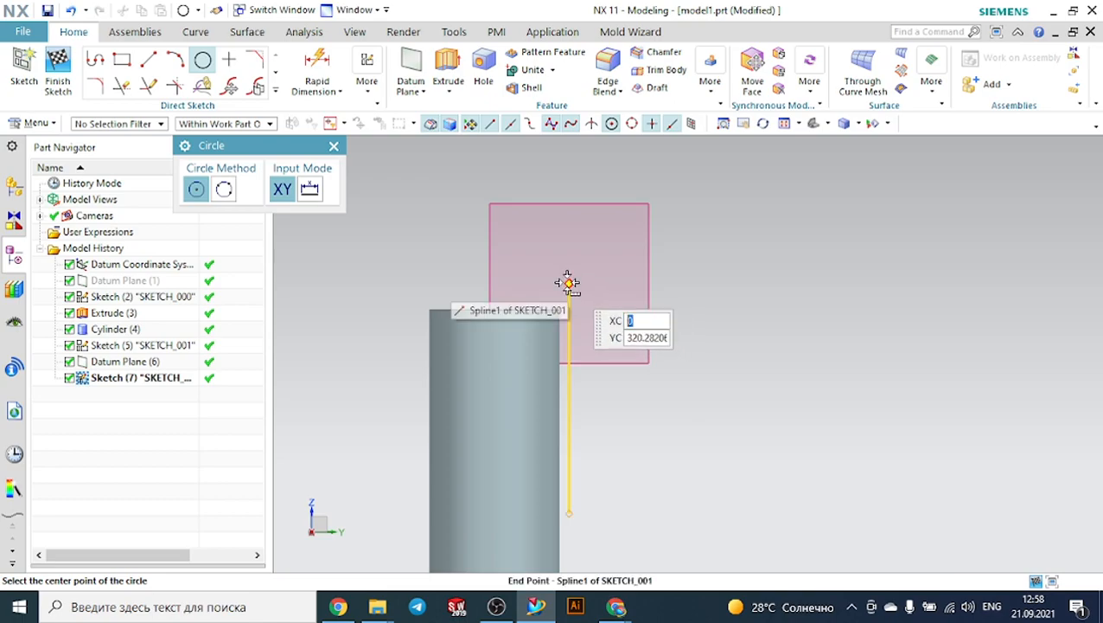
left_click(569, 283)
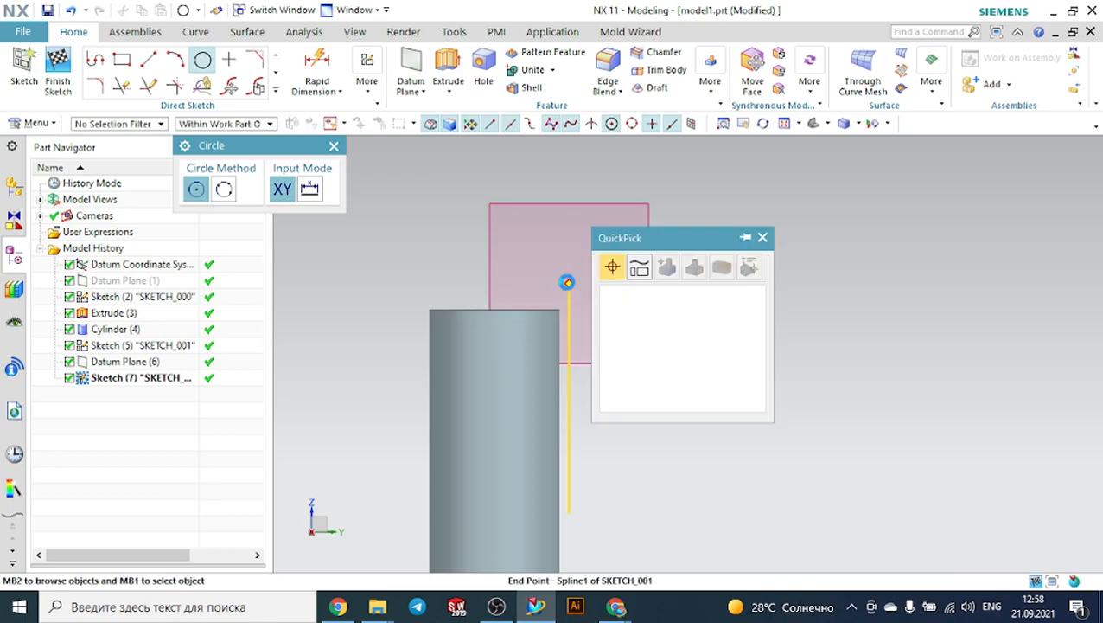
left_click(644, 294)
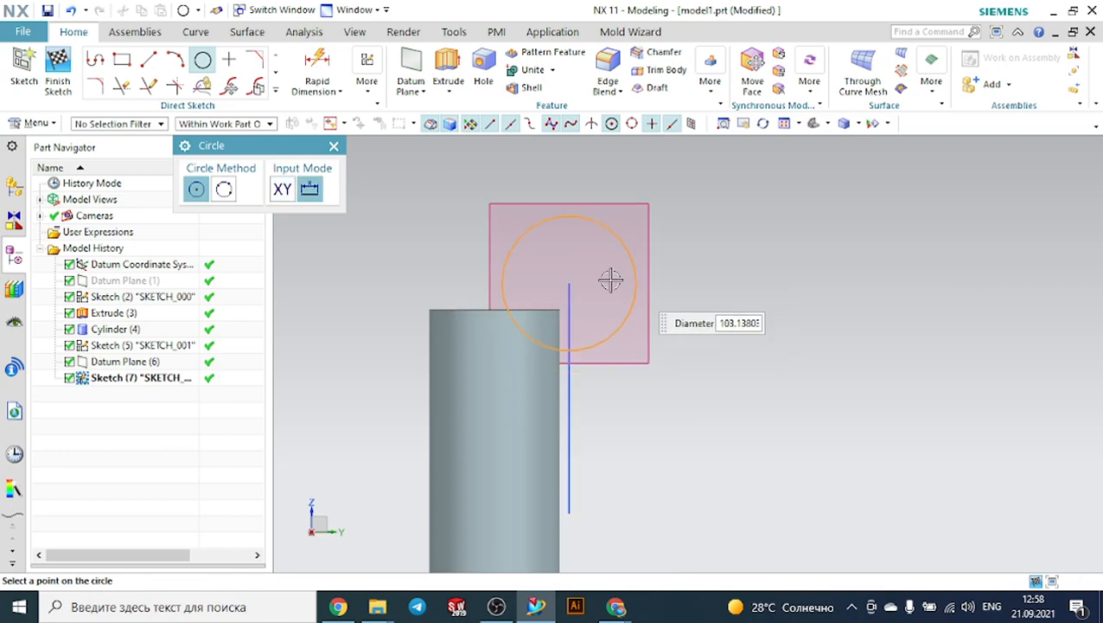
left_click(598, 246)
key("Escape")
scroll(720, 266, "down", 2)
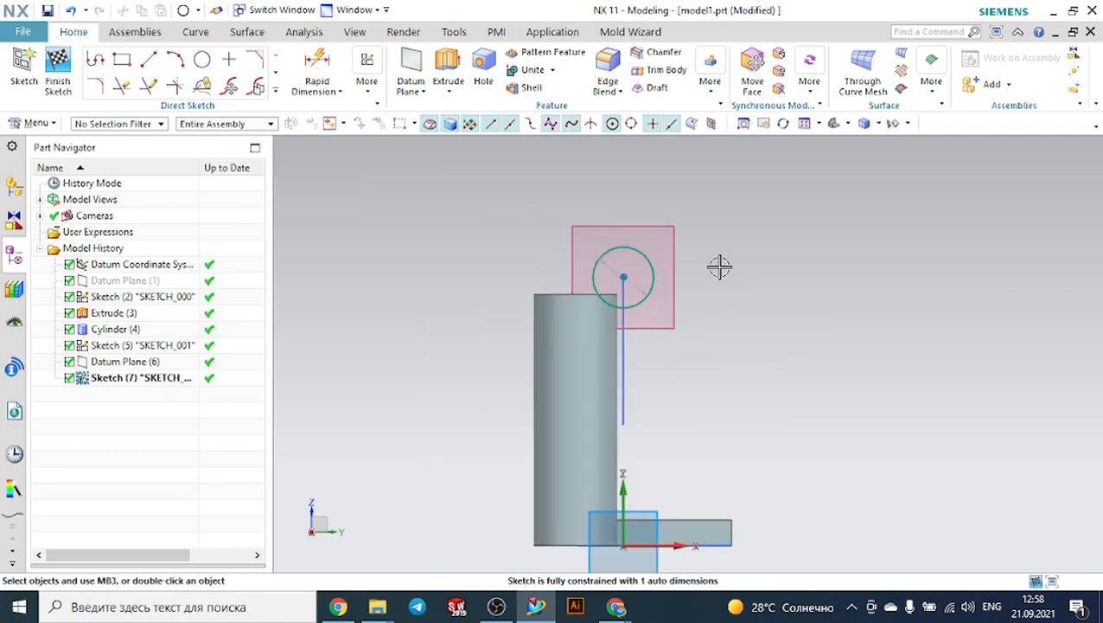
scroll(721, 271, "down", 3)
middle_click_drag(749, 278, 622, 227)
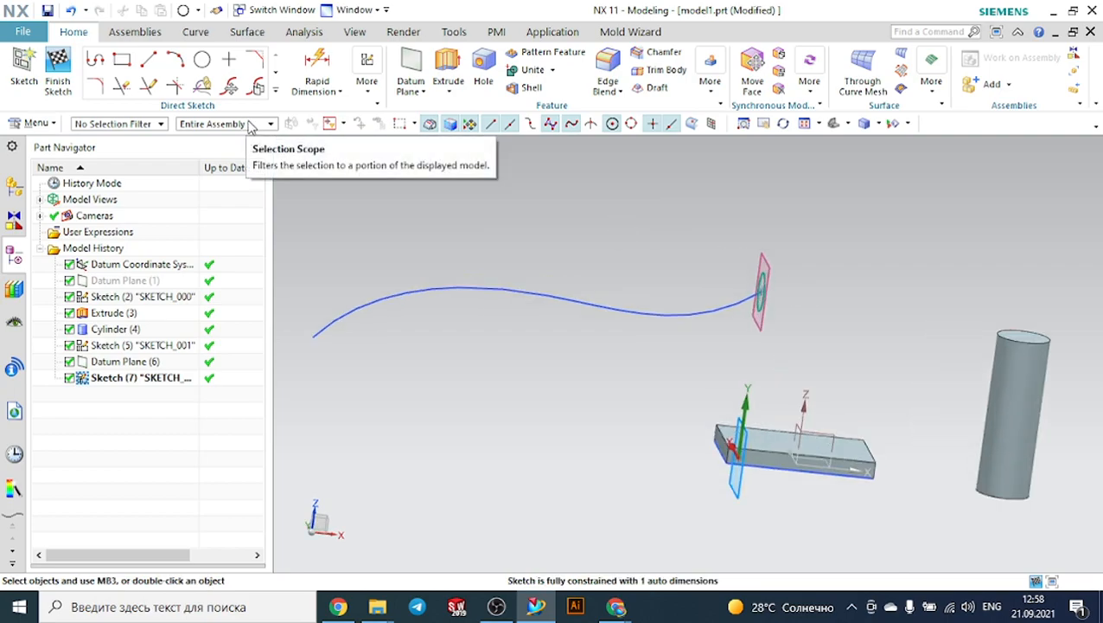
left_click(57, 69)
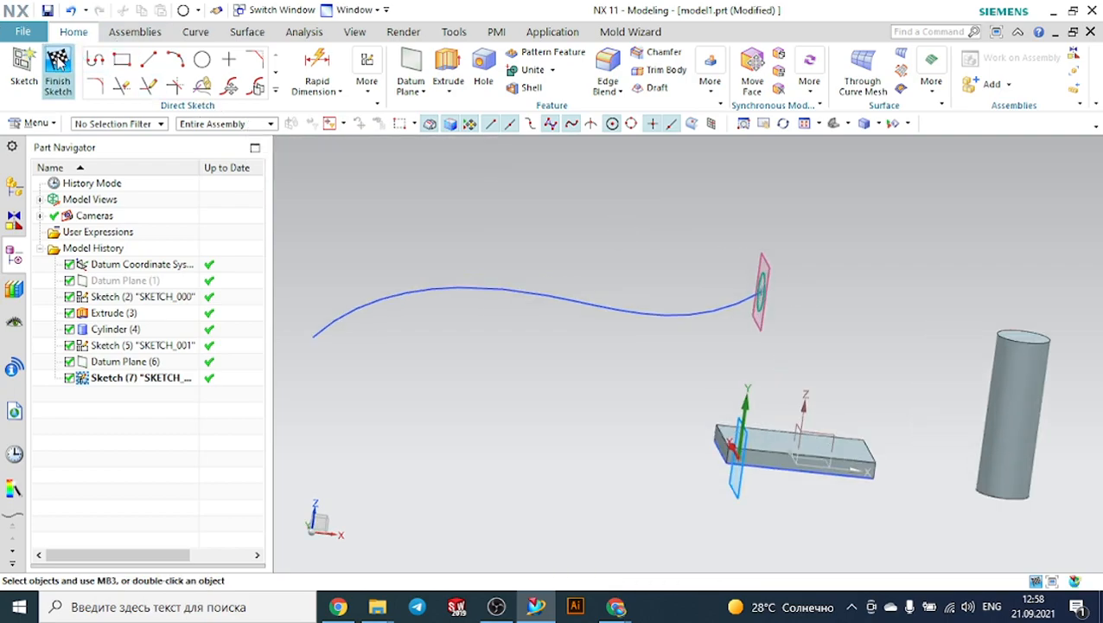
Step: Start a Swept feature with the circle as the section and the spline as the guide curve
scroll(741, 291, "up", 5)
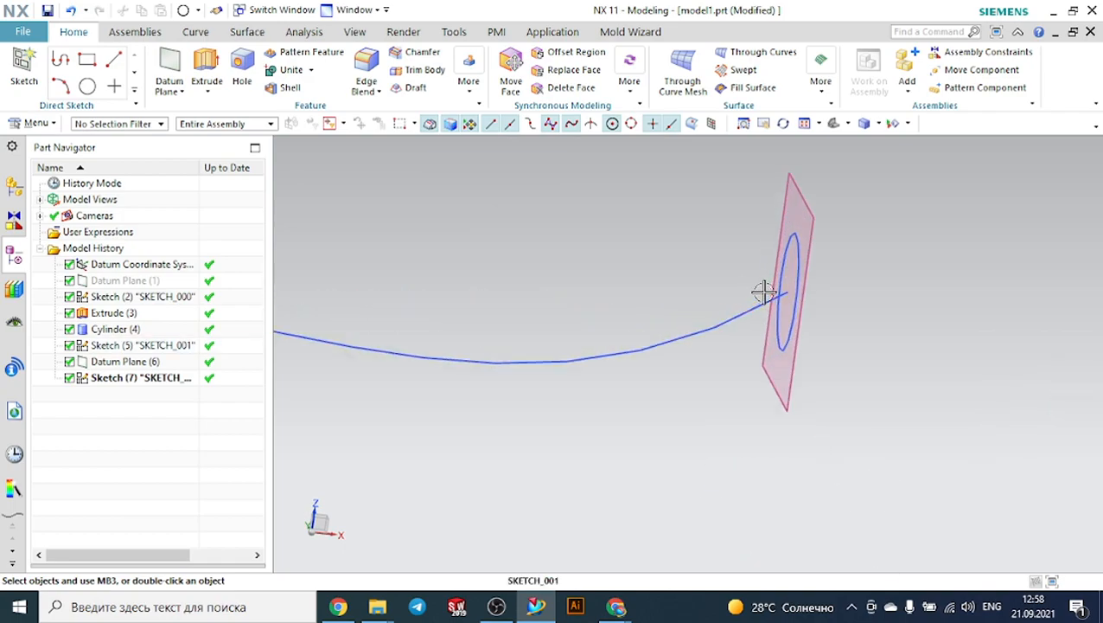
scroll(863, 290, "down", 3)
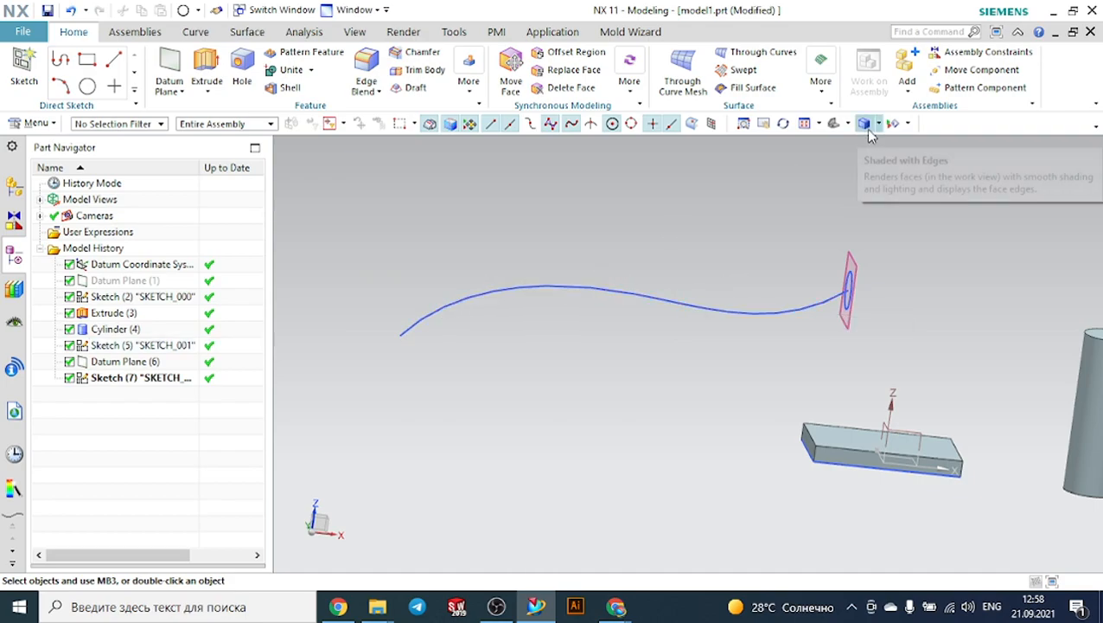
left_click(736, 71)
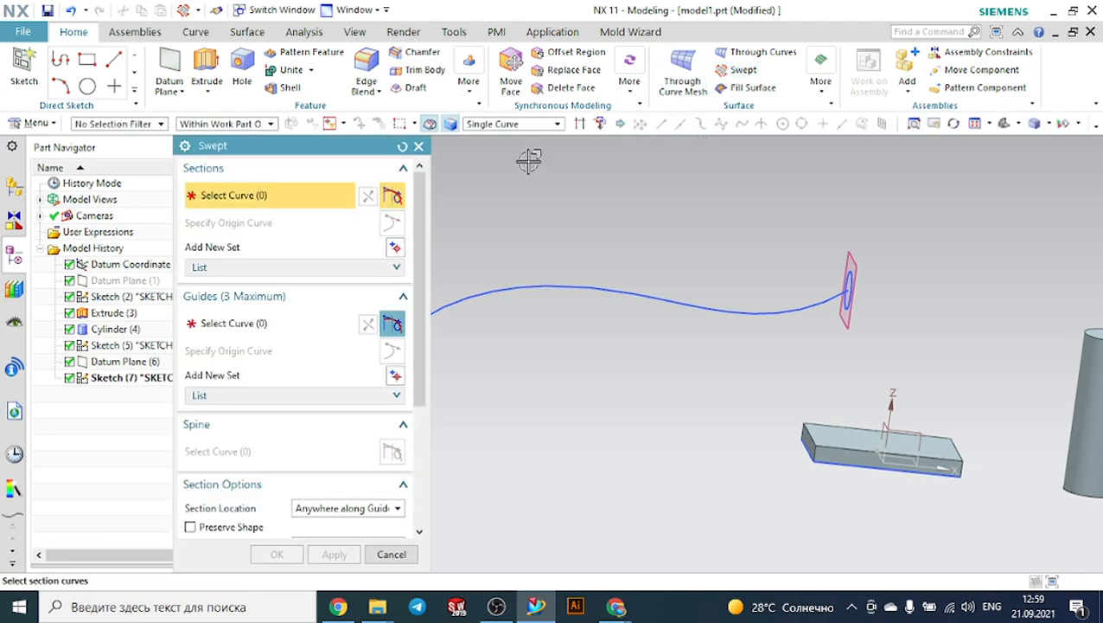
middle_click_drag(918, 254, 877, 276)
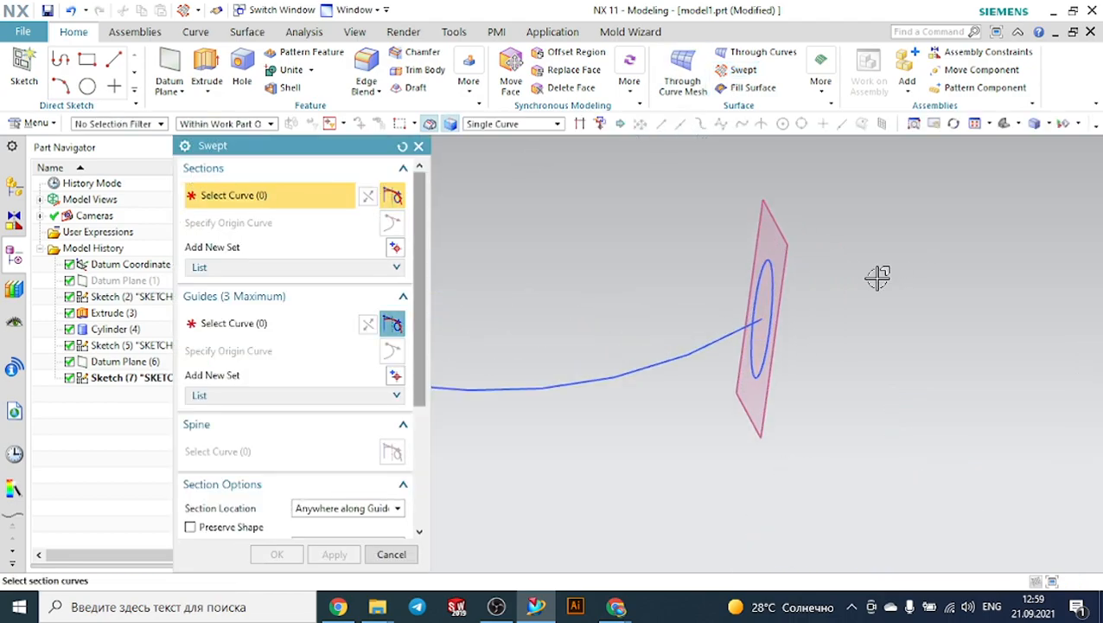
left_click(767, 270)
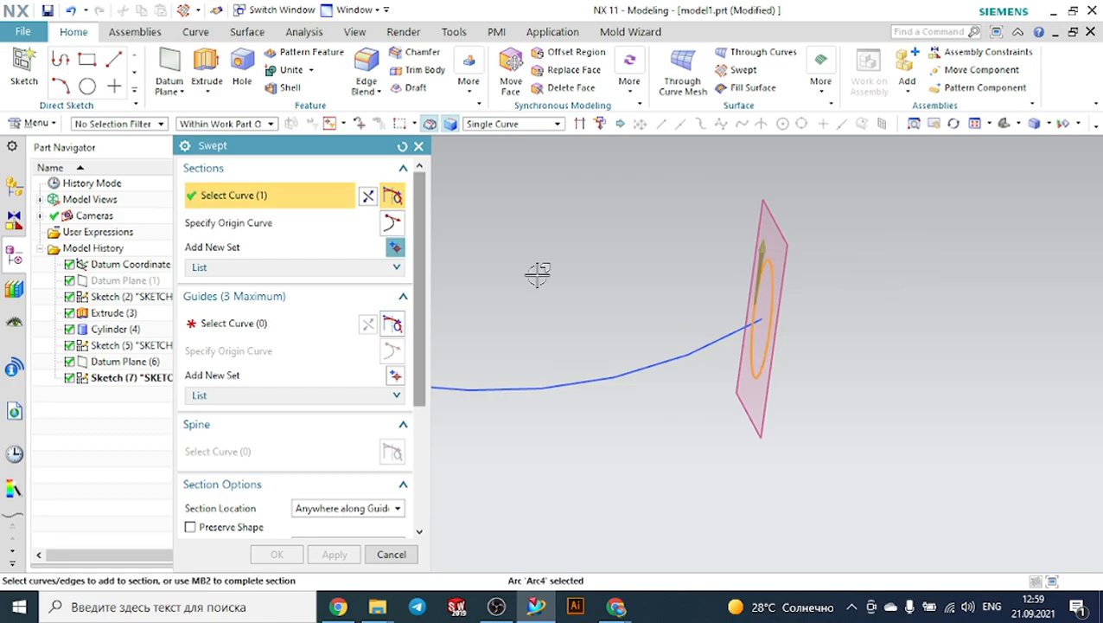
left_click(245, 337)
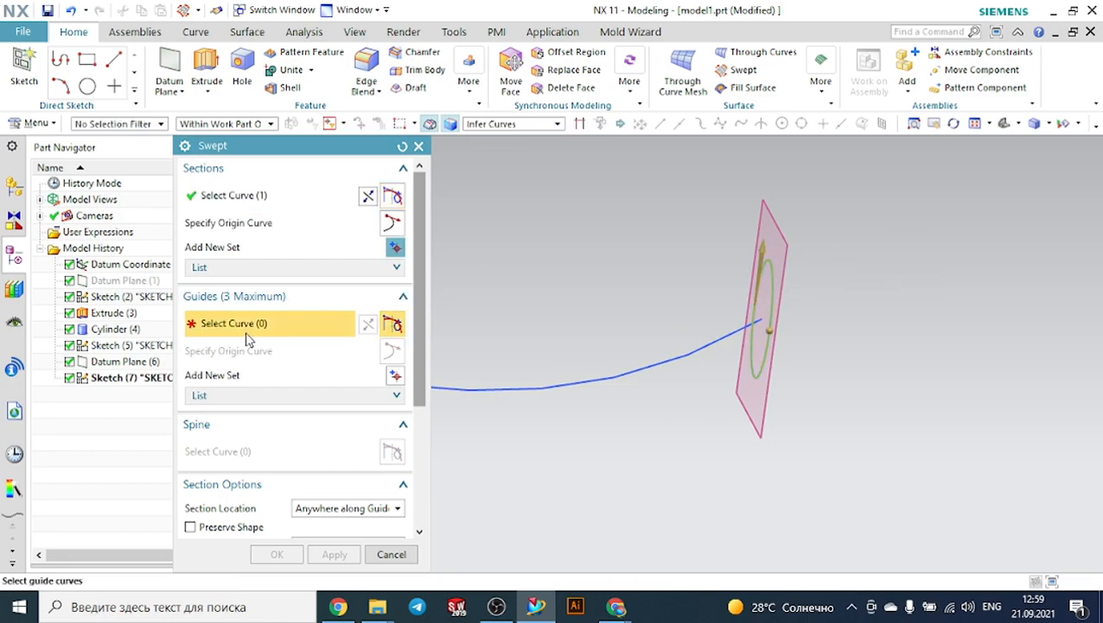
left_click(631, 375)
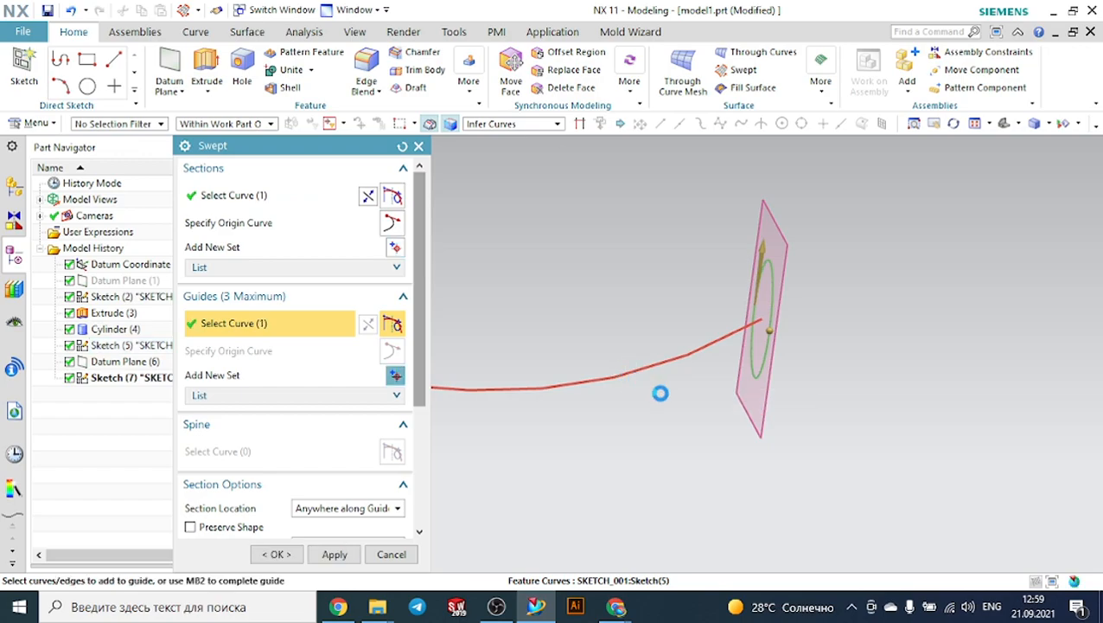
Step: Review the swept tube's preview along the spline and create the swept body
scroll(697, 394, "down", 3)
scroll(697, 394, "down", 2)
middle_click_drag(512, 424, 579, 426)
scroll(596, 419, "up", 4)
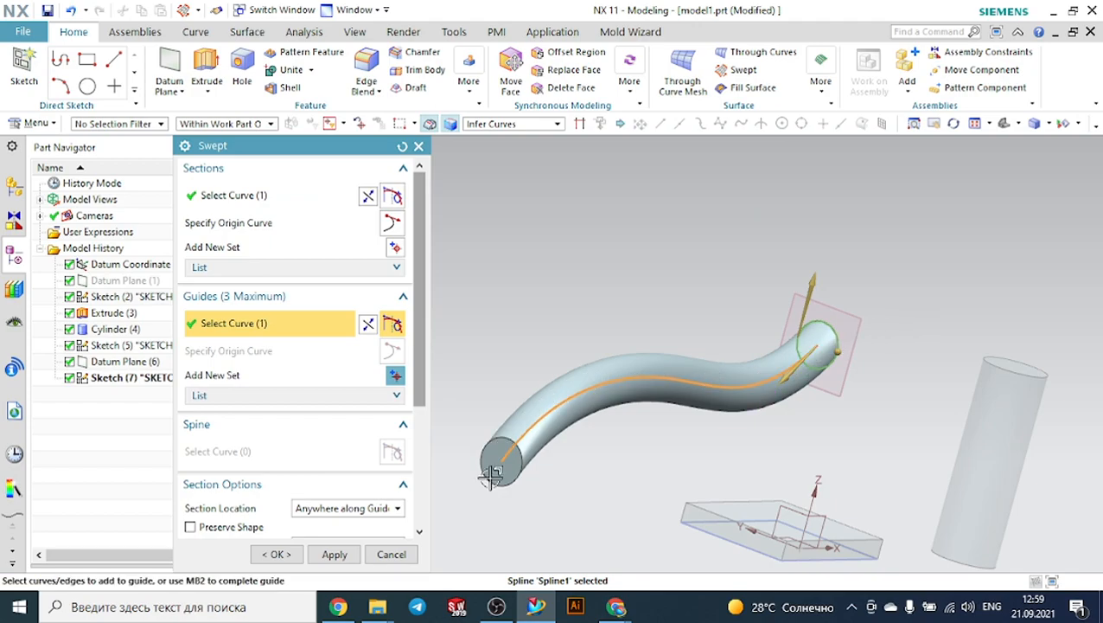
mouse_move(571, 451)
middle_mouse_down()
mouse_move(526, 443)
mouse_move(584, 438)
middle_mouse_up()
middle_click_drag(727, 381, 683, 424)
scroll(684, 425, "up", 4)
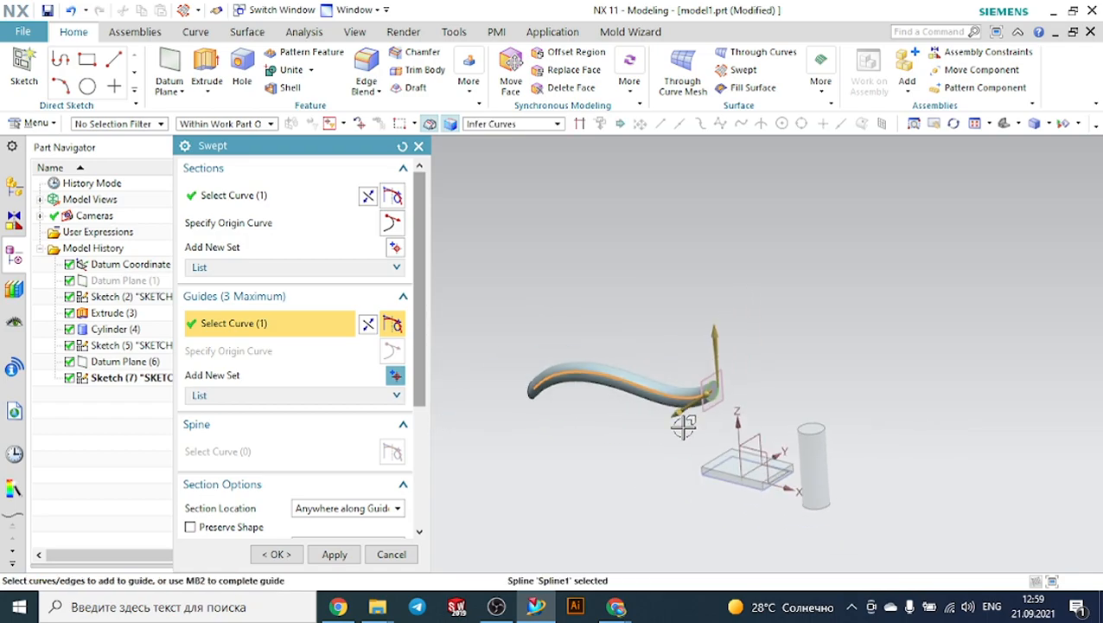
left_click(277, 554)
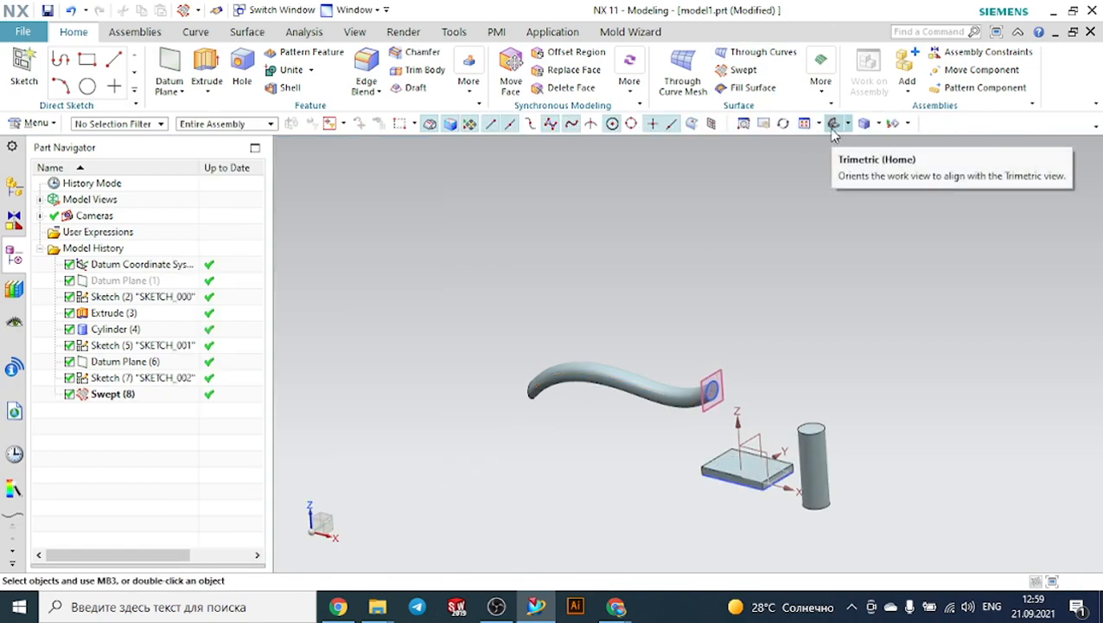
Step: Orient the model to the Trimetric view and delete the Swept feature
left_click(833, 124)
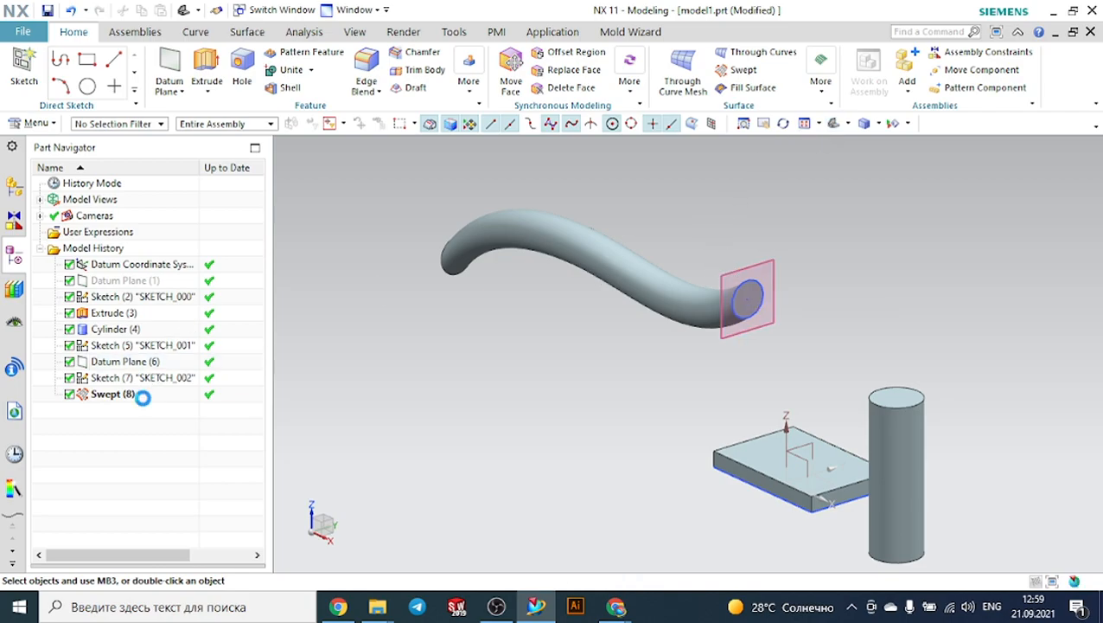
left_click(112, 394)
right_click(144, 399)
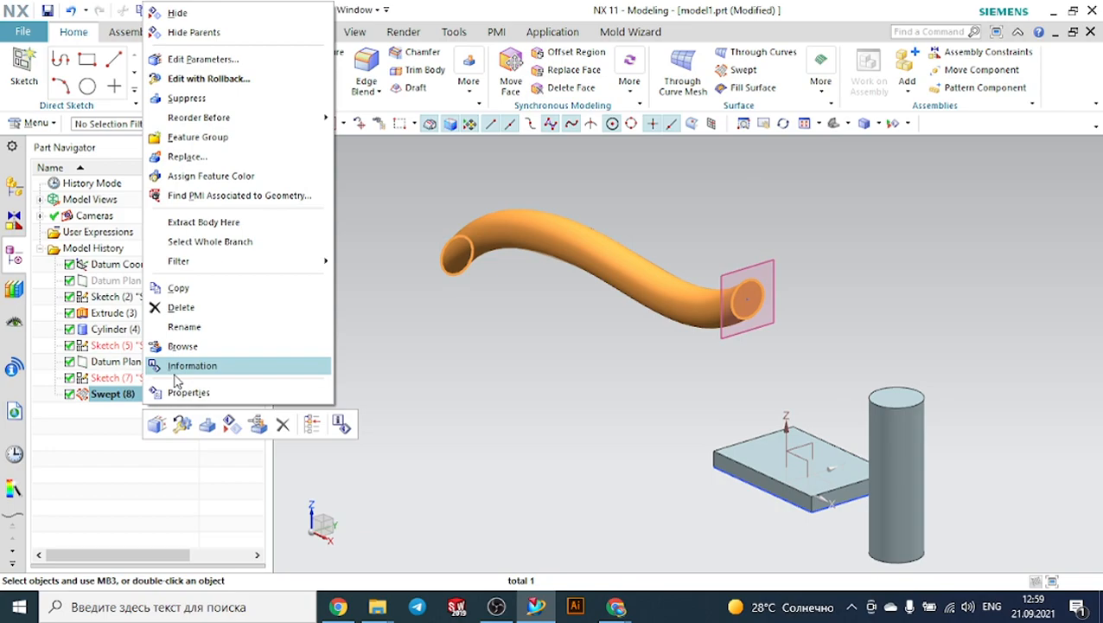
left_click(178, 307)
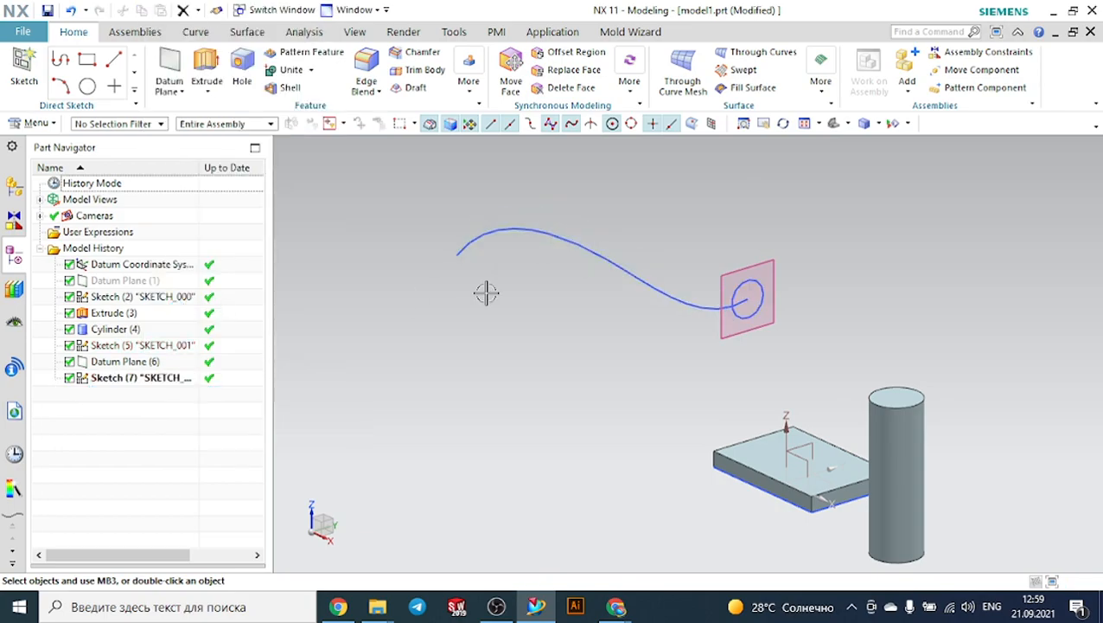
Step: Delete the datum plane at the spline's end and the circle sketch drawn on it
left_click(770, 264)
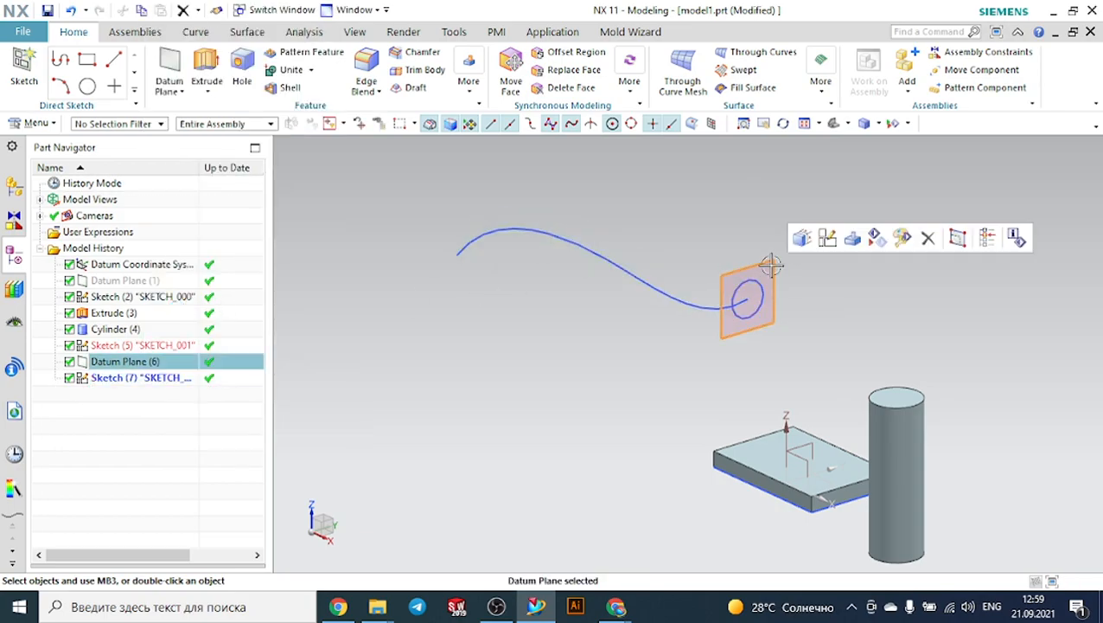
left_click(928, 240)
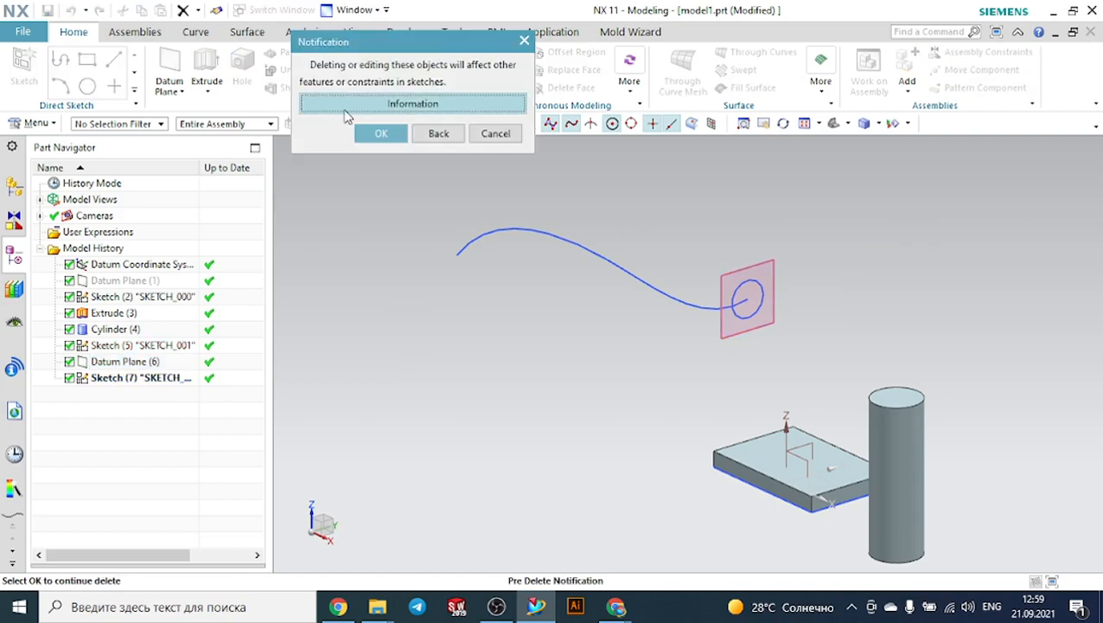
left_click(377, 133)
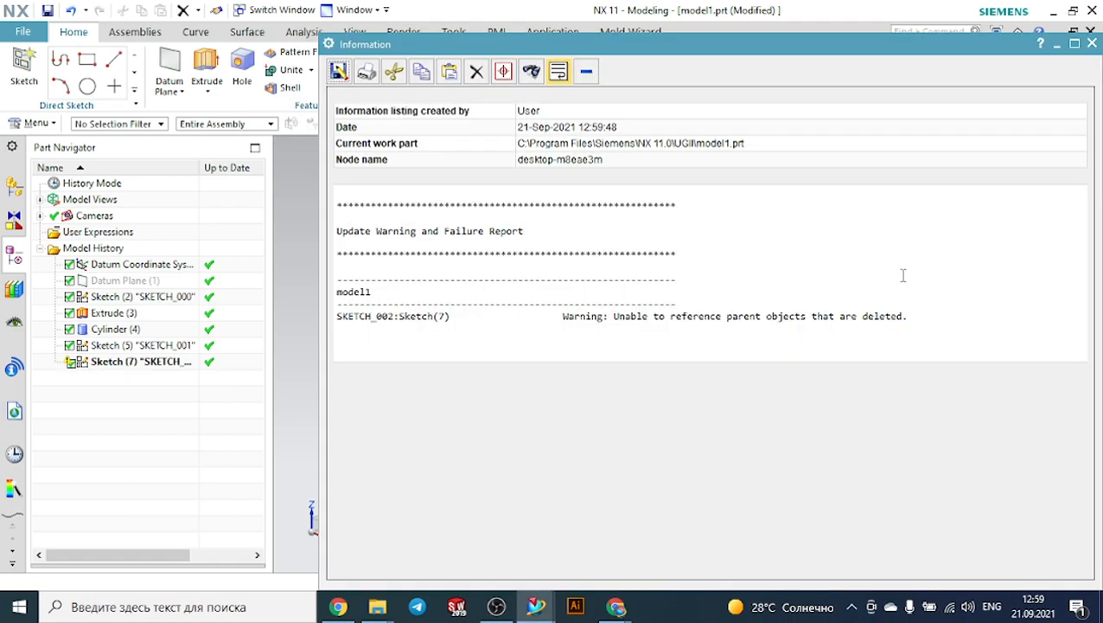
left_click(1092, 43)
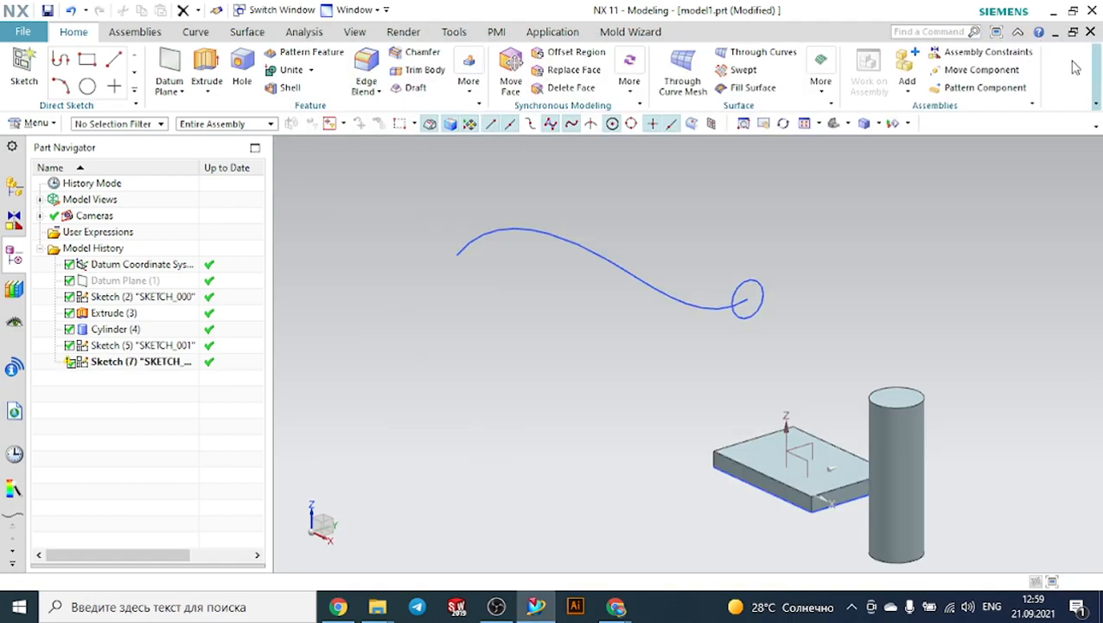
left_click(763, 286)
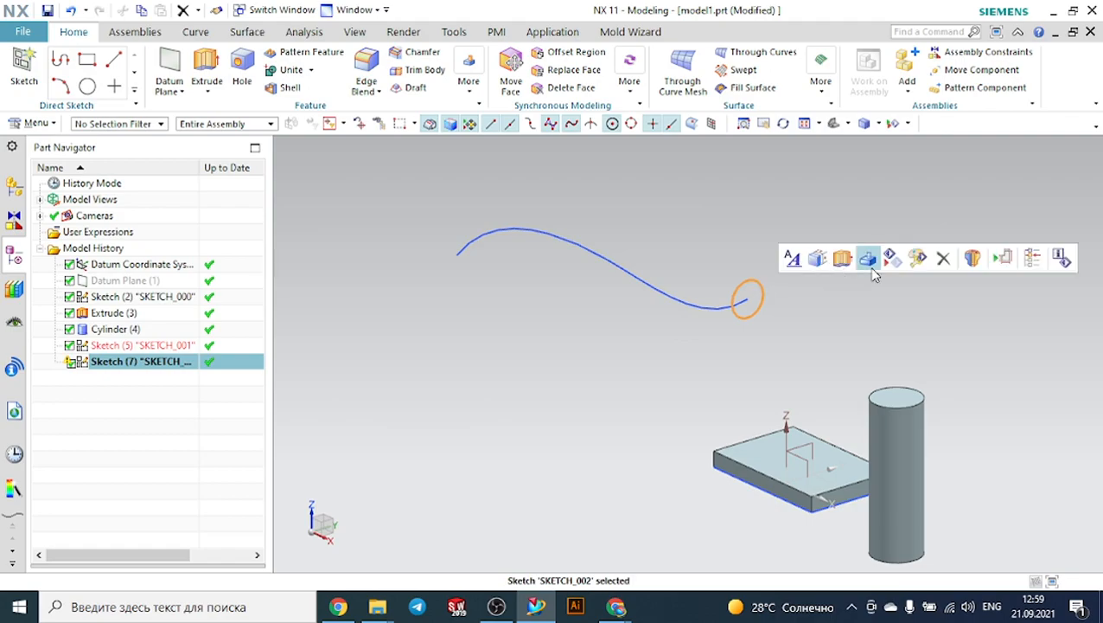
left_click(943, 258)
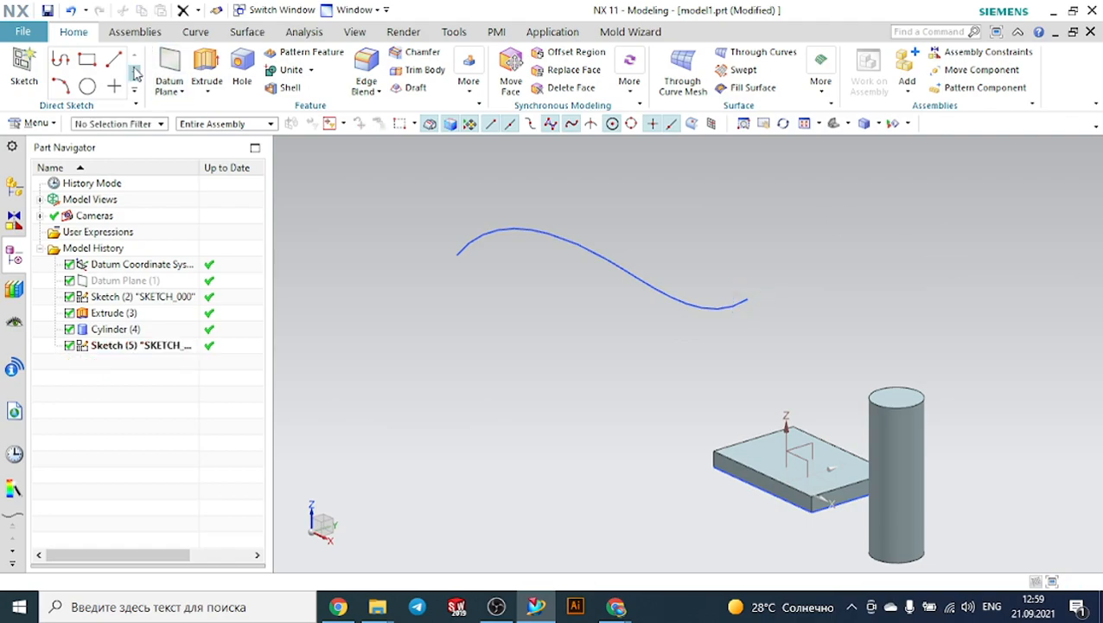
Step: Start a new datum plane of type On Curve and select the spline as its curve
left_click(177, 74)
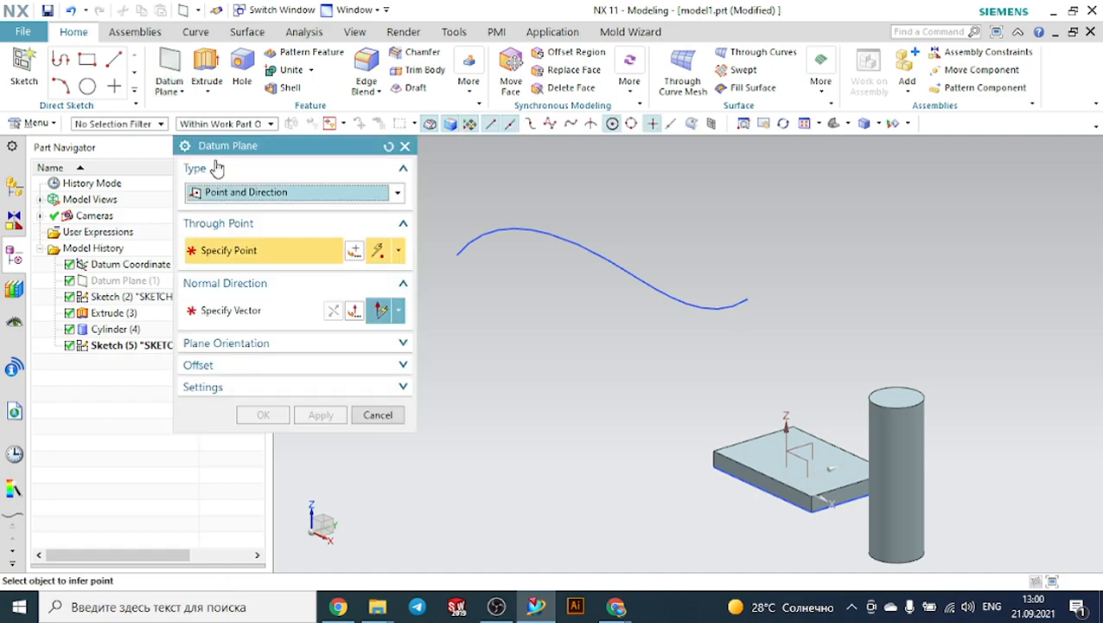
left_click(228, 194)
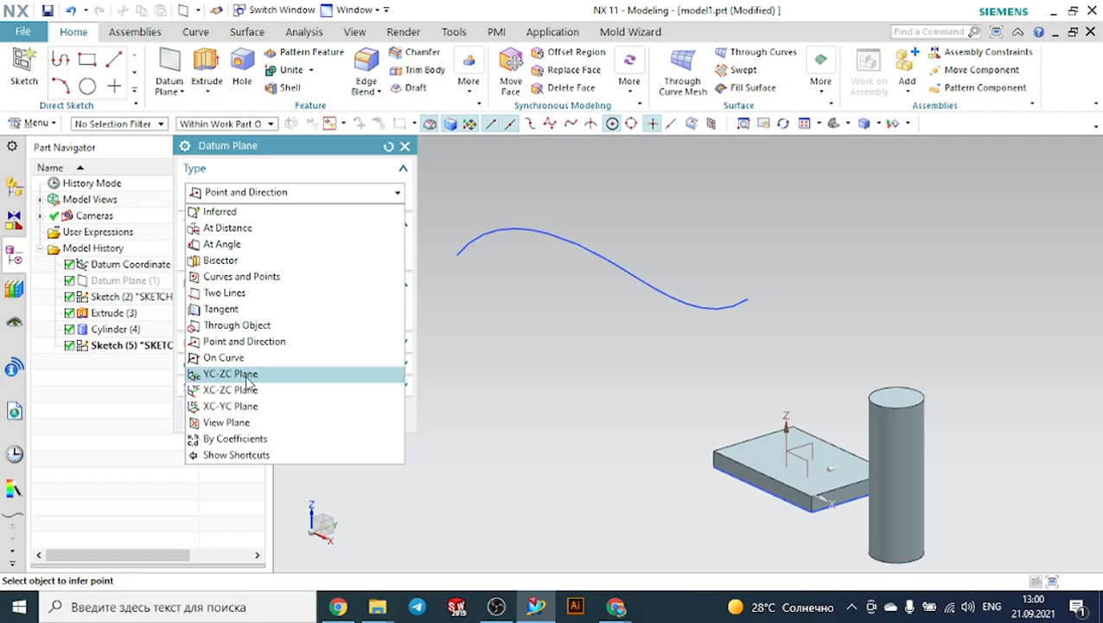
left_click(228, 357)
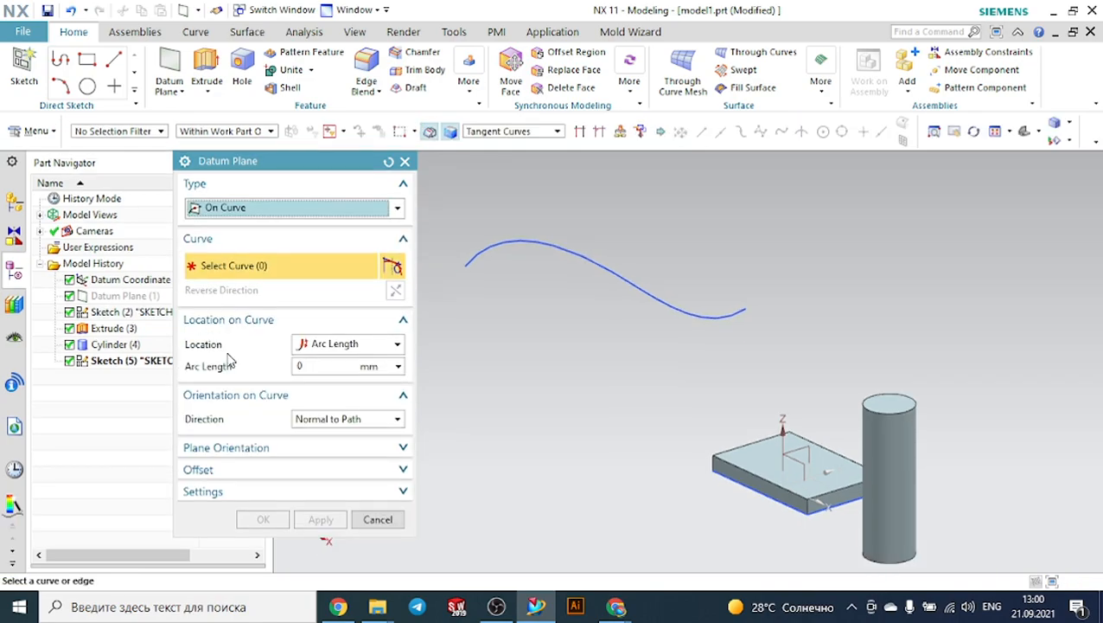
left_click(676, 313)
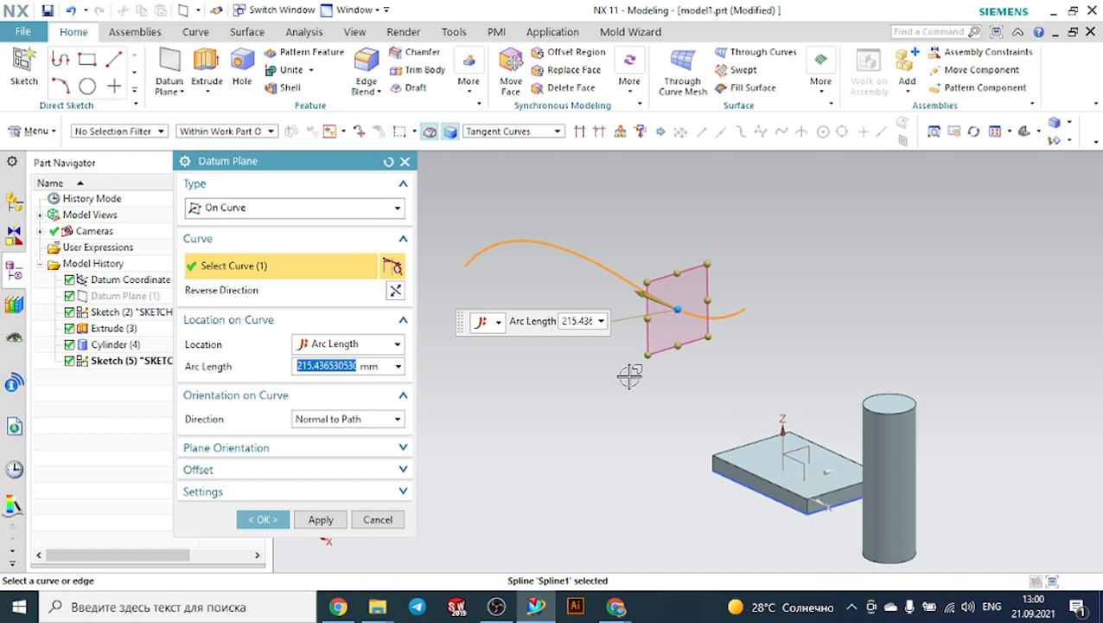
Step: Move the datum plane along the spline to an arc length of 720 mm
middle_click_drag(564, 433, 636, 433)
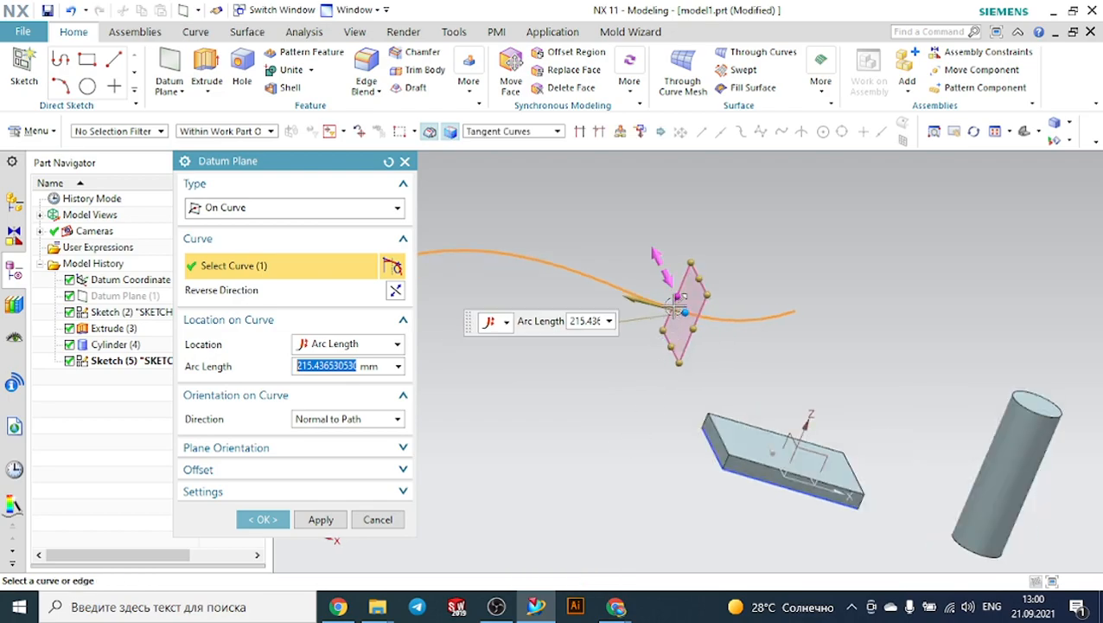
left_click_drag(683, 307, 445, 316)
scroll(549, 332, "down", 3)
scroll(438, 283, "up", 2)
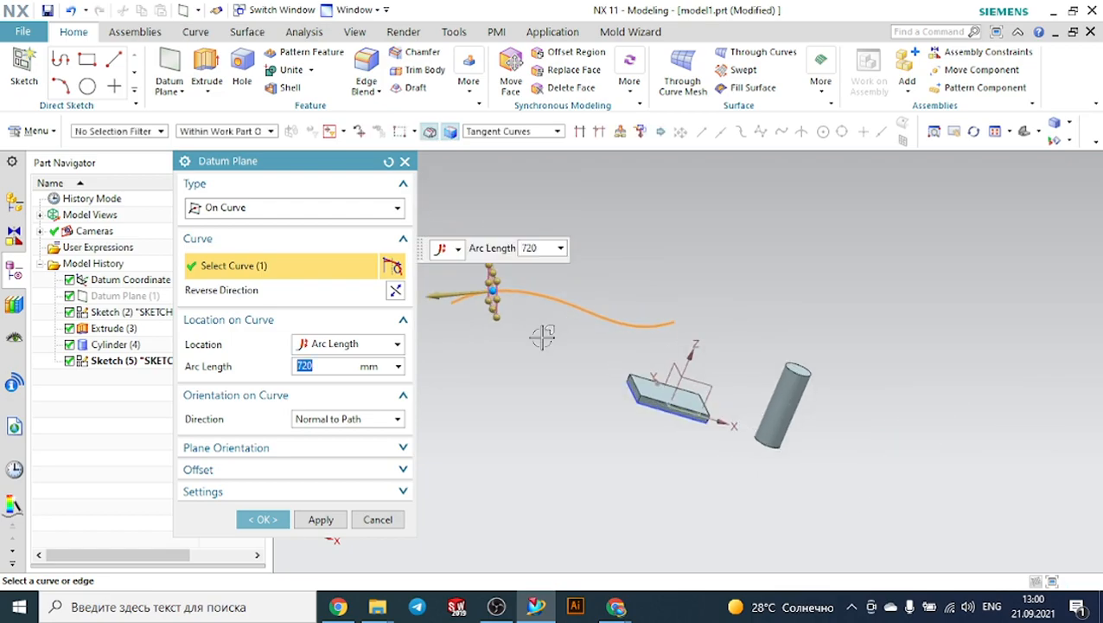
scroll(439, 284, "up", 1)
left_click(321, 363)
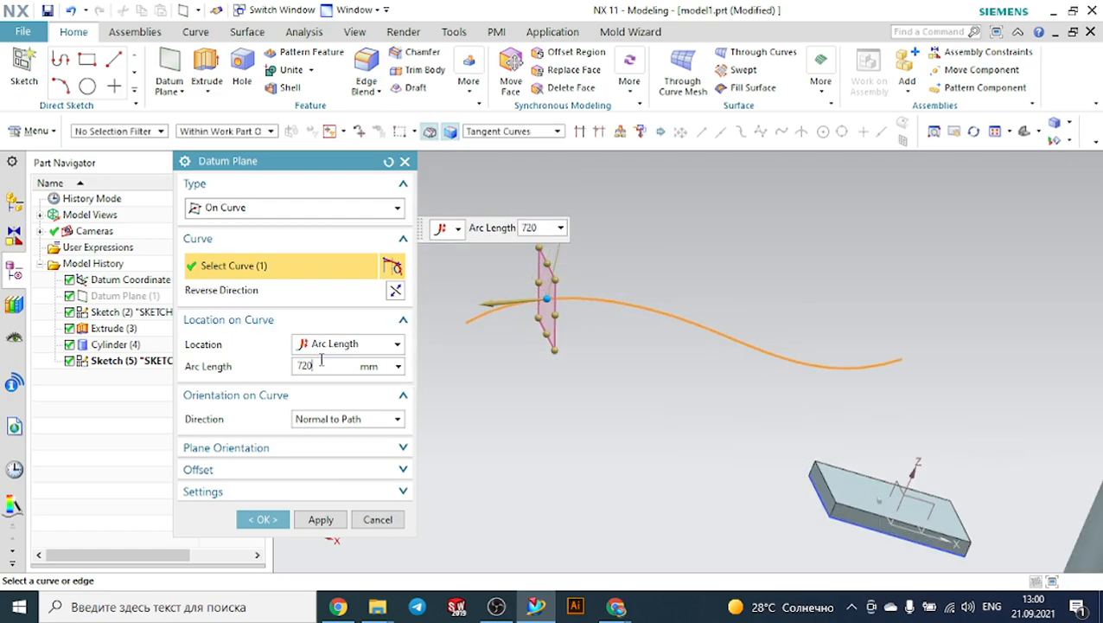
Step: Switch the plane's location method to % Arc Length and place the plane at 50 percent of the spline
left_click(330, 345)
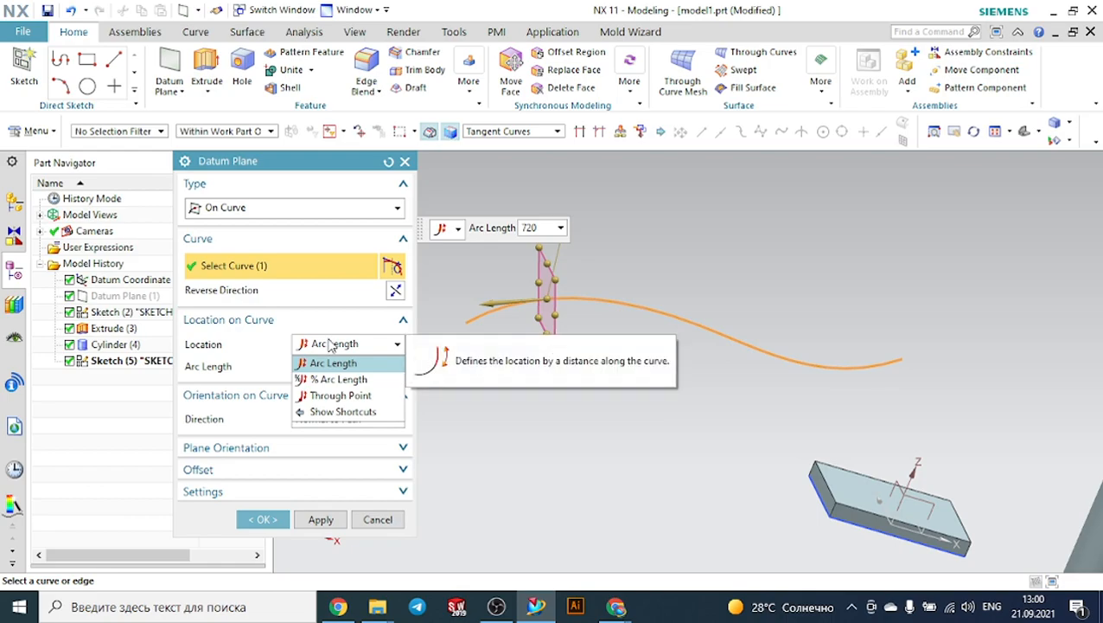
left_click(330, 344)
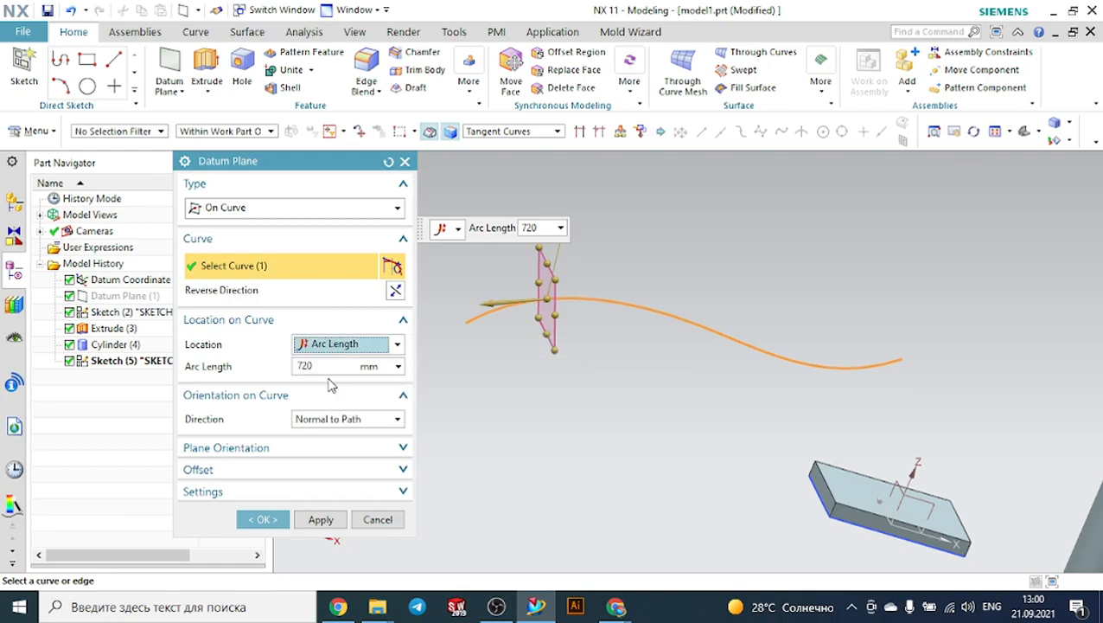
left_click(345, 345)
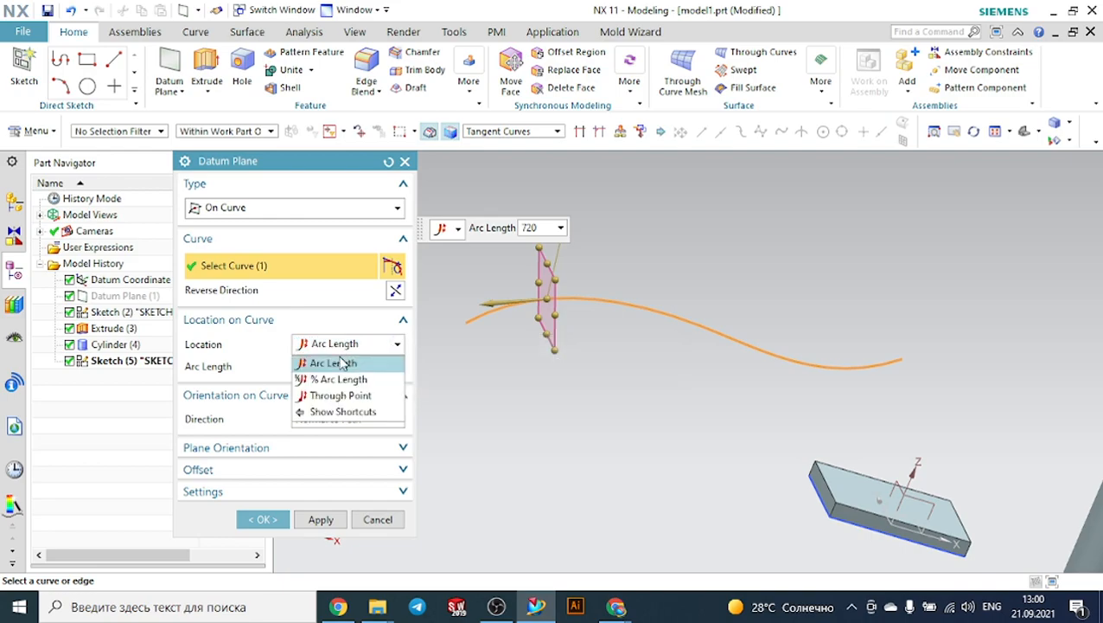
left_click(339, 381)
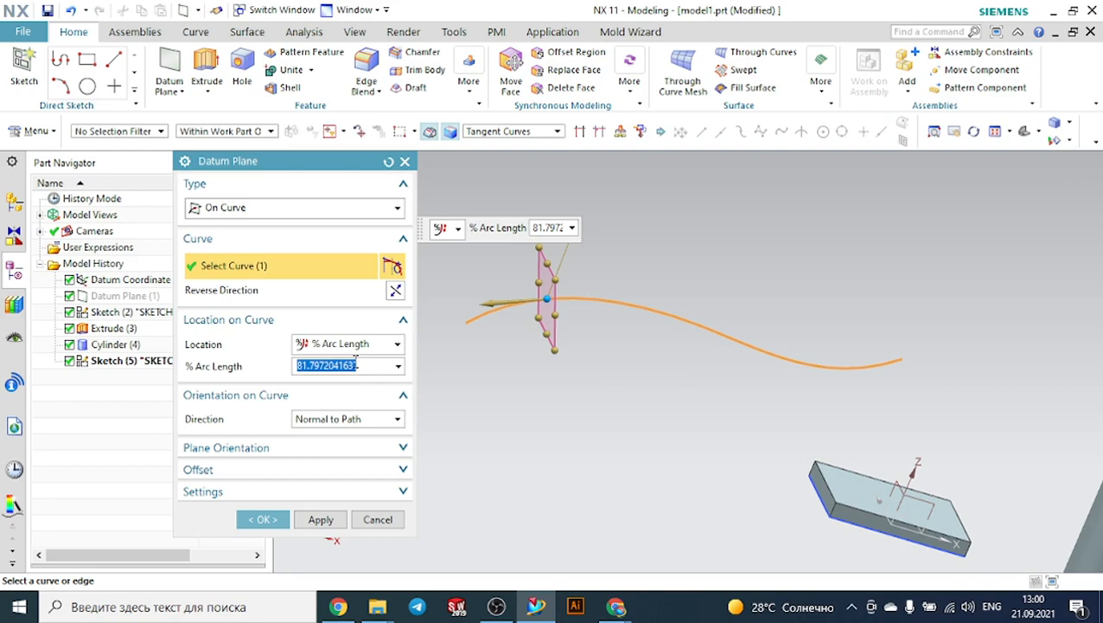
type("50")
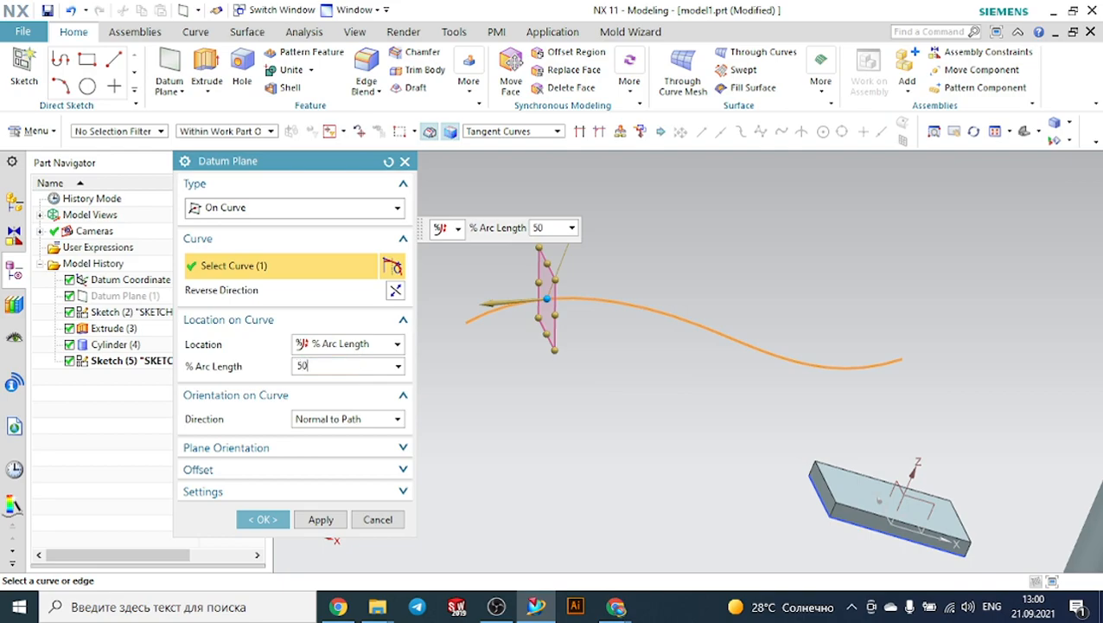
key("Return")
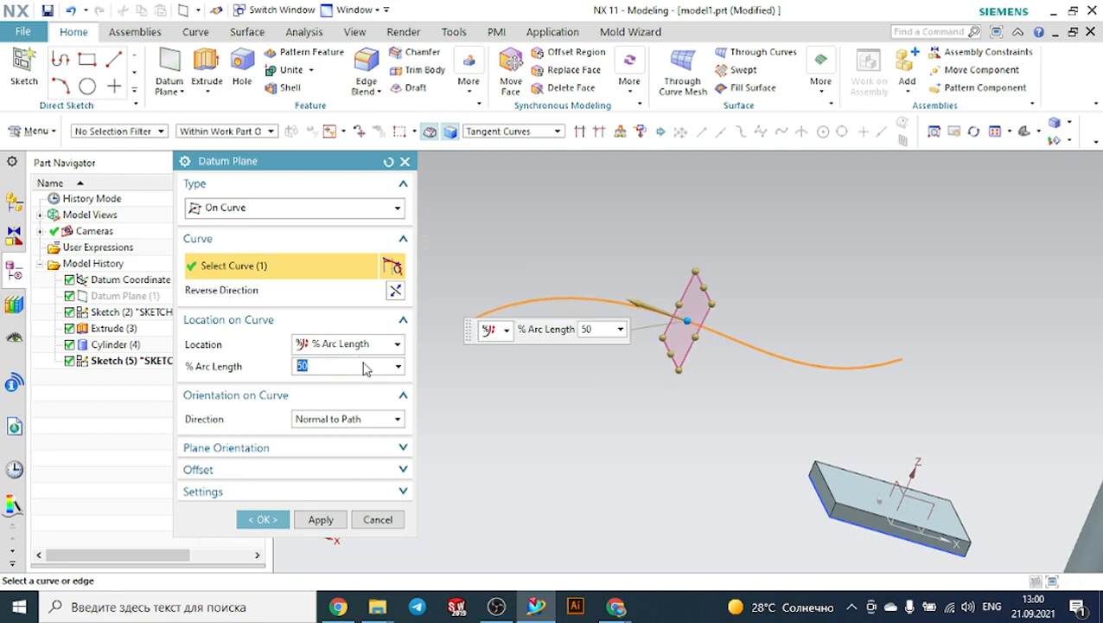
Step: Set the plane's % Arc Length to 0 and then to 100 to place it at each spline end
middle_click_drag(604, 406, 593, 385)
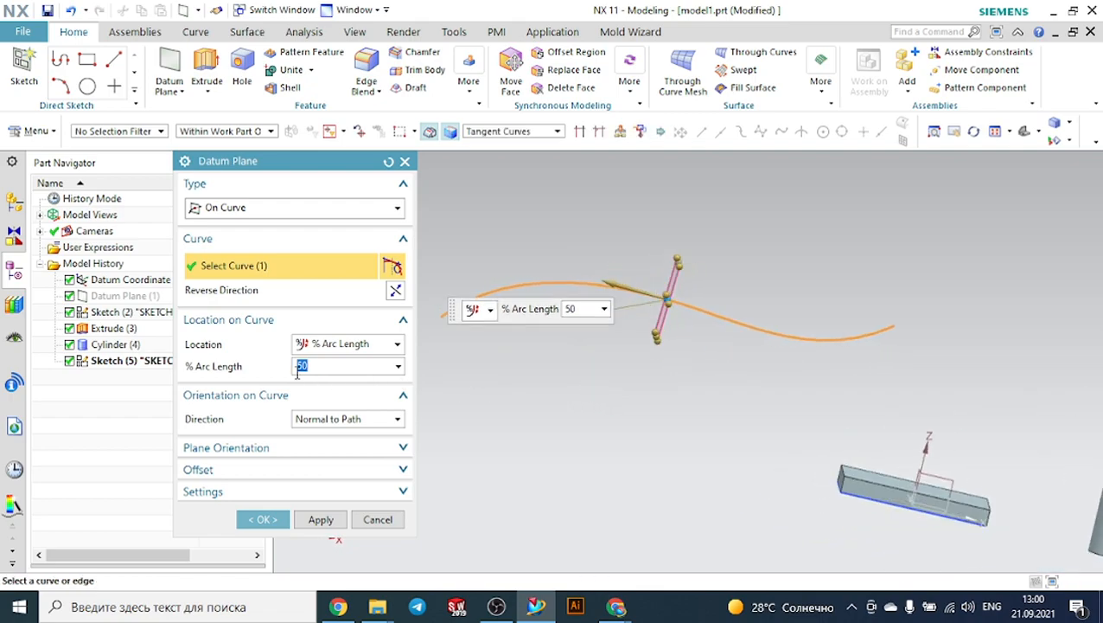
type("0")
key("Return")
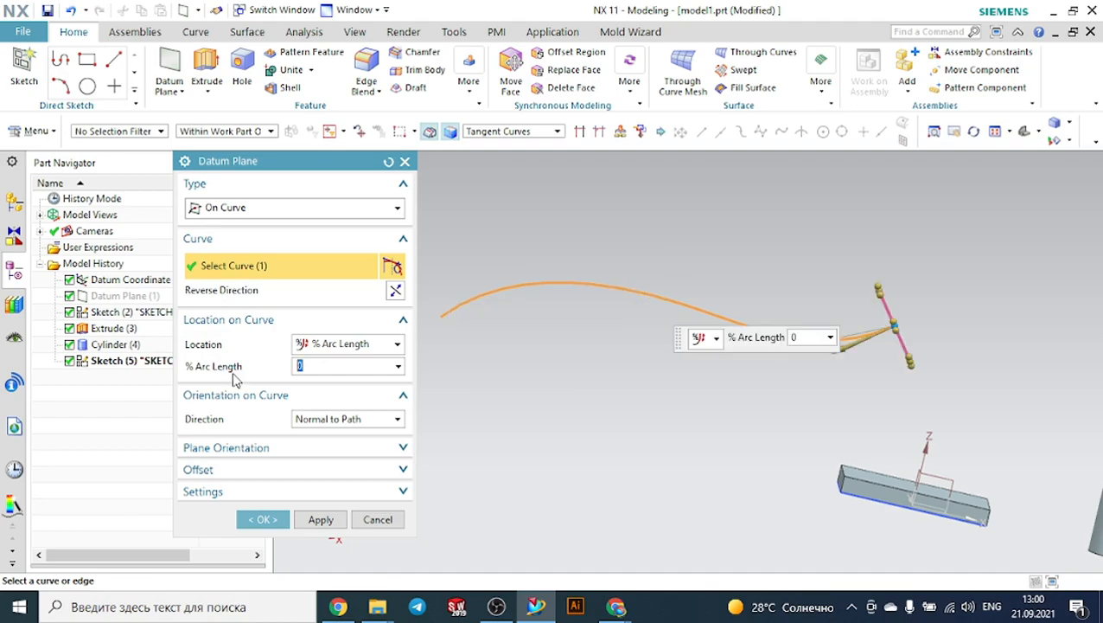
type("100")
key("Return")
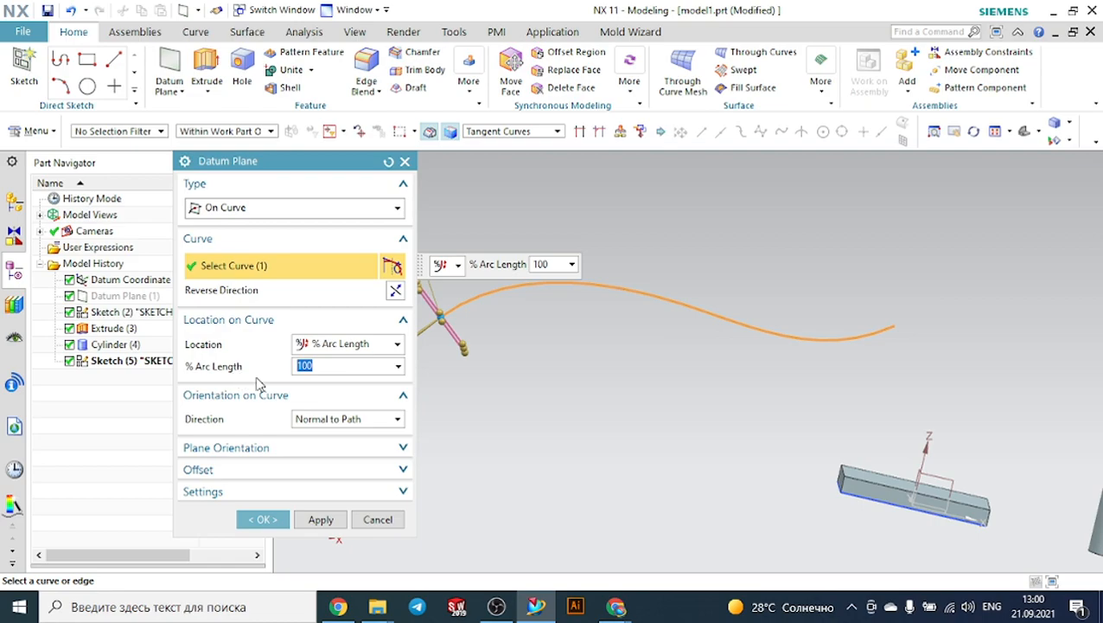
Step: Set the plane's % Arc Length to 50 and create the On Curve datum plane on the spline
type("5")
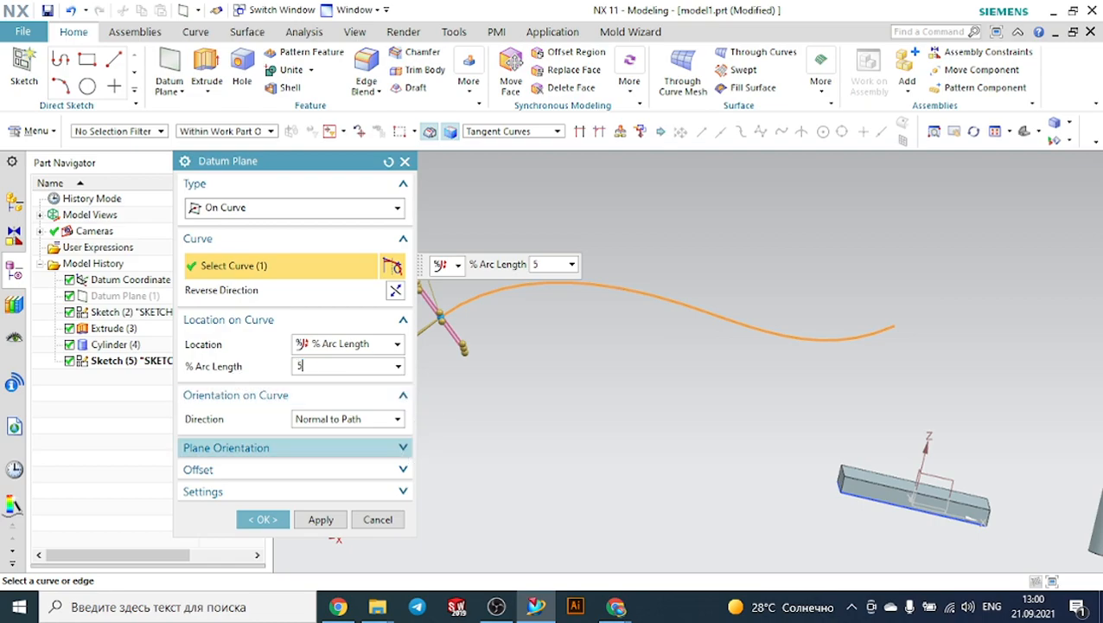
type("0")
key("Return")
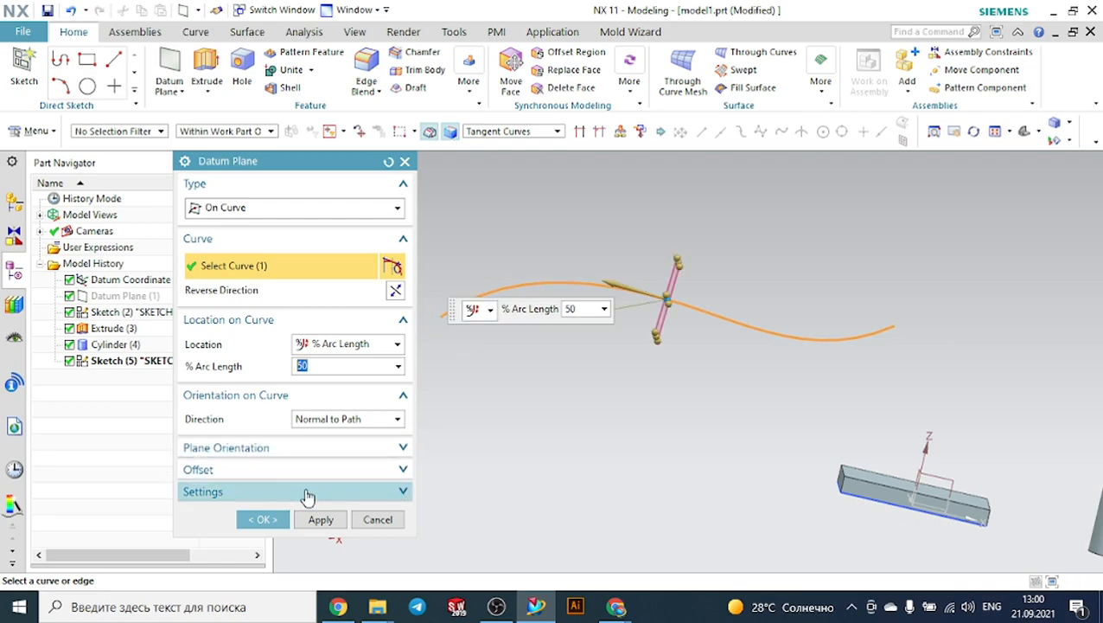
left_click(270, 520)
middle_click_drag(632, 403, 652, 416)
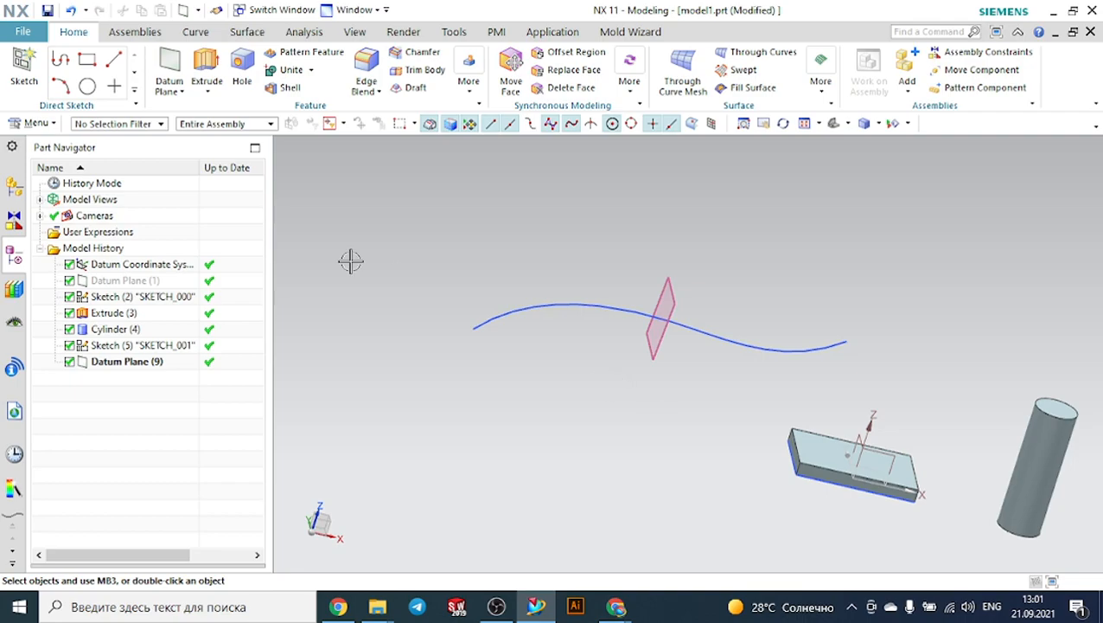
Step: Start a new datum plane of type YC-ZC Plane and offset it to a distance of -870 mm
left_click(170, 76)
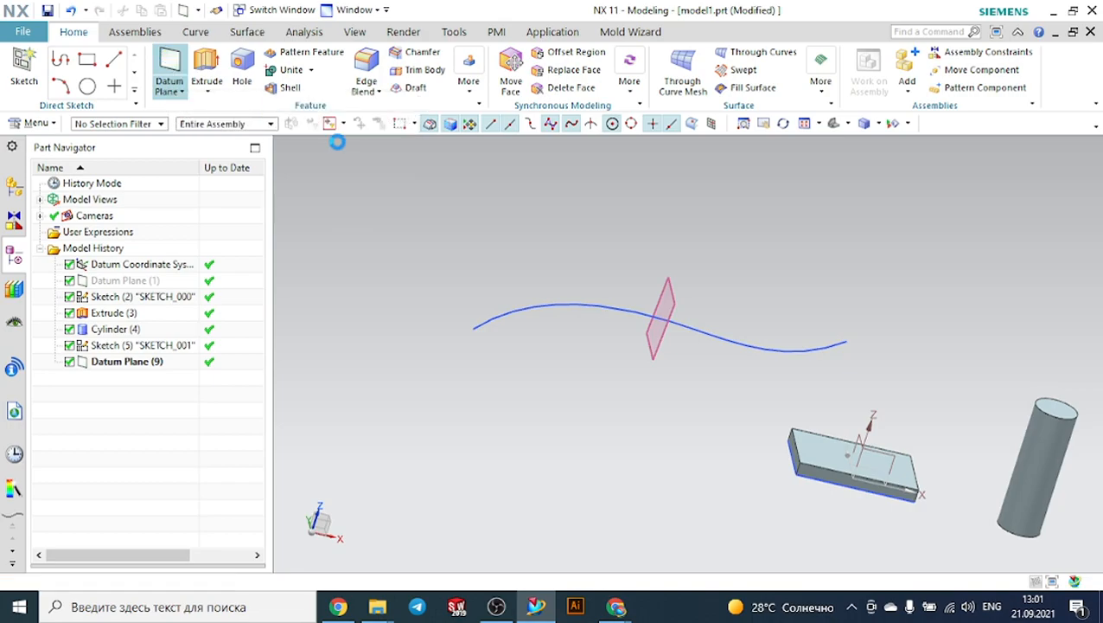
left_click(242, 208)
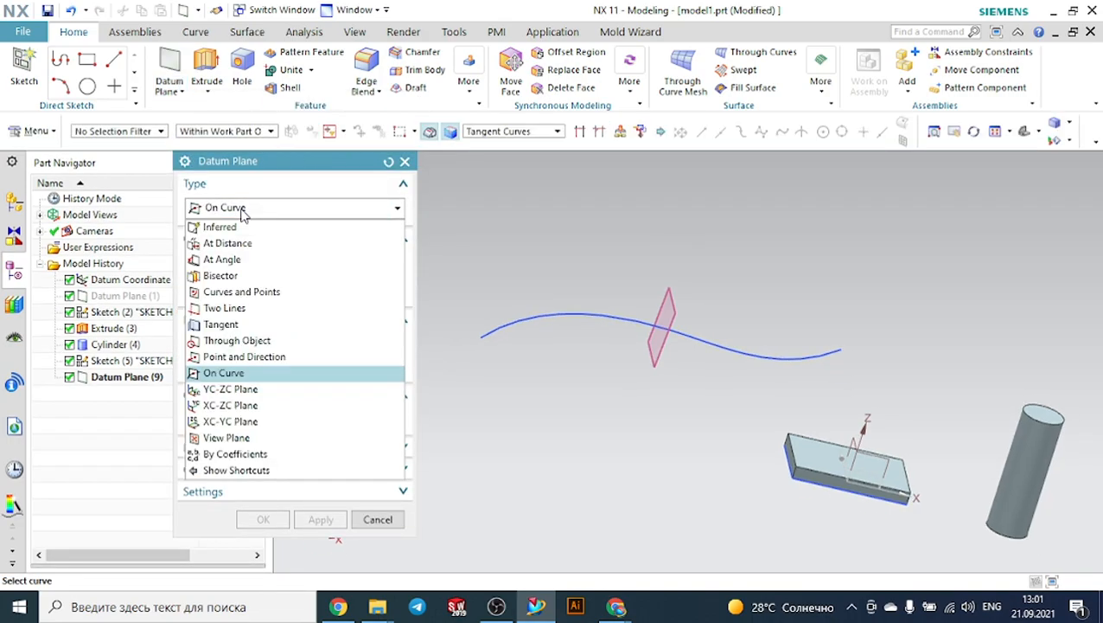
left_click(253, 392)
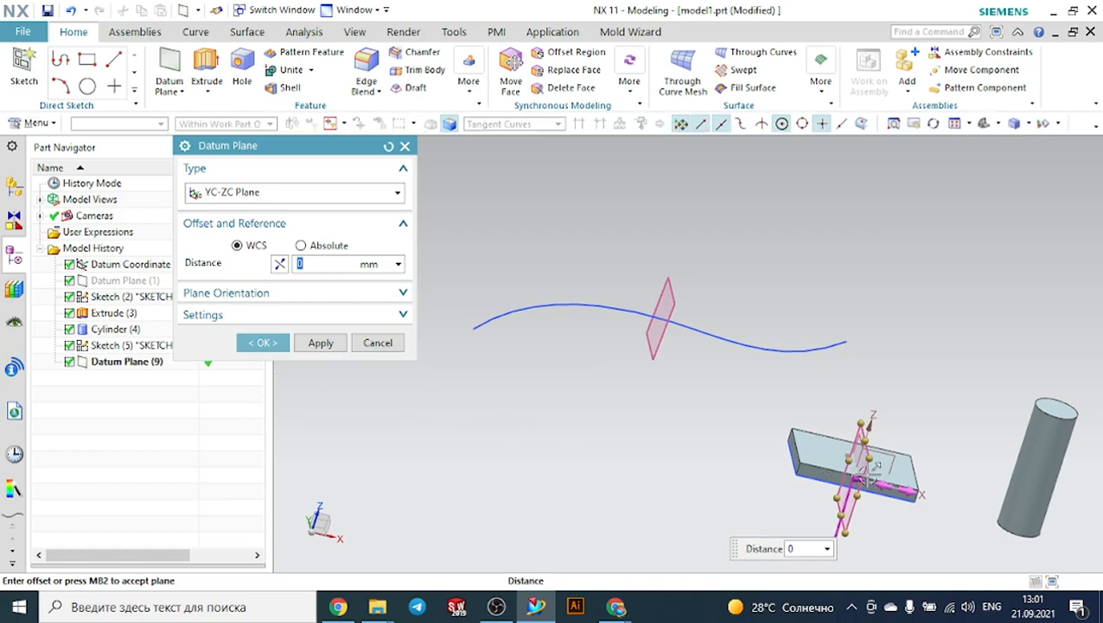
middle_click_drag(901, 519, 851, 509)
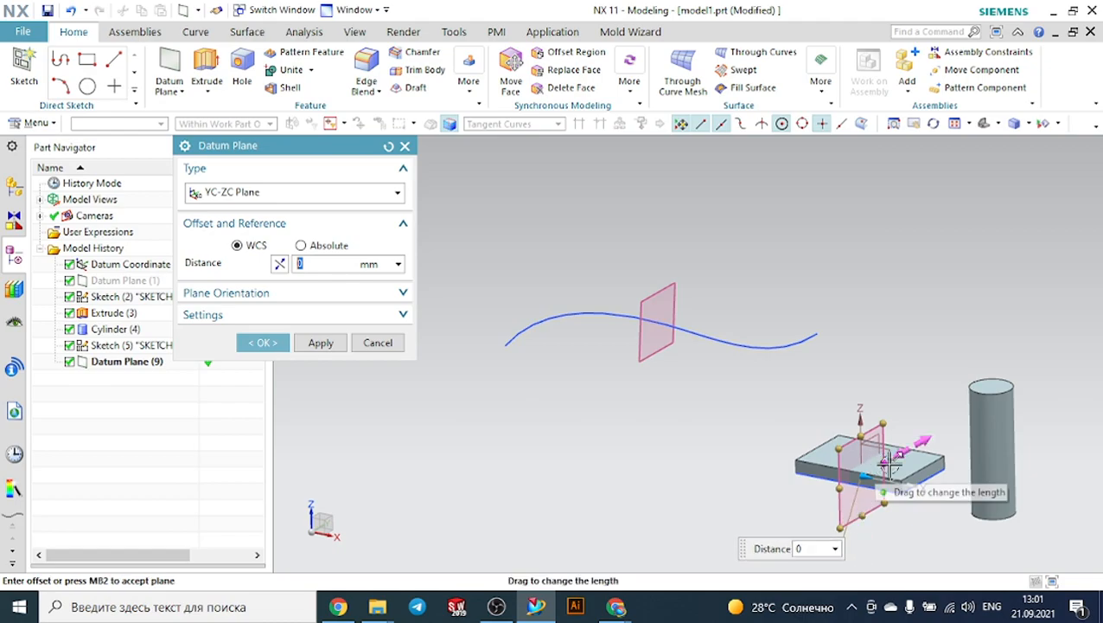
left_click_drag(874, 458, 515, 398)
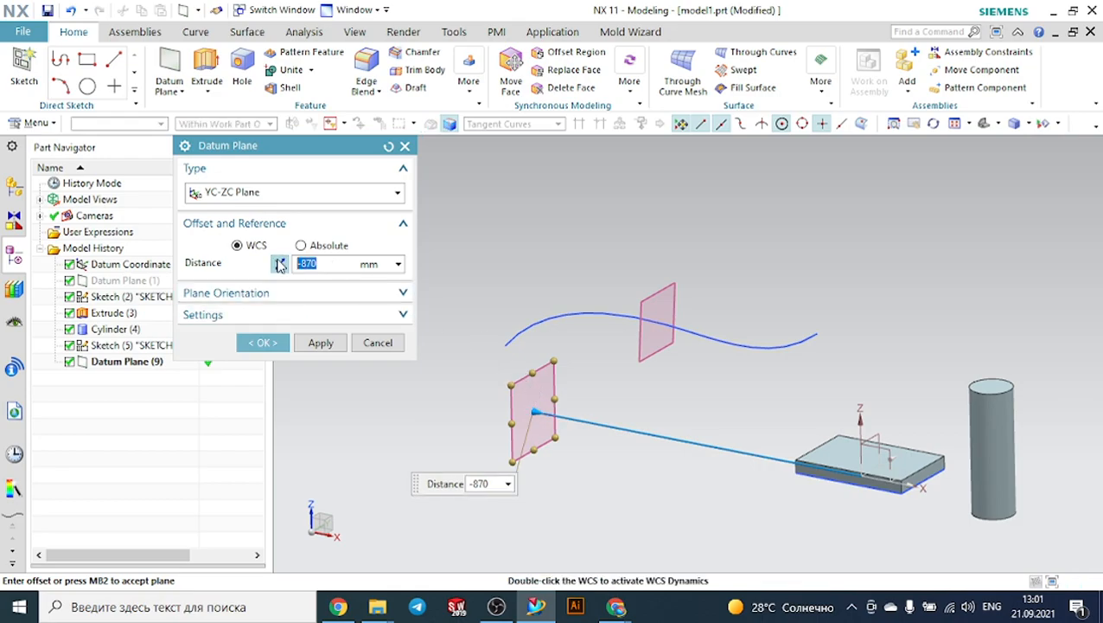
Step: Reverse the YC-ZC plane's offset direction, shorten the offset to about 680 mm and create the plane
left_click(278, 262)
scroll(600, 304, "down", 3)
scroll(723, 341, "up", 1)
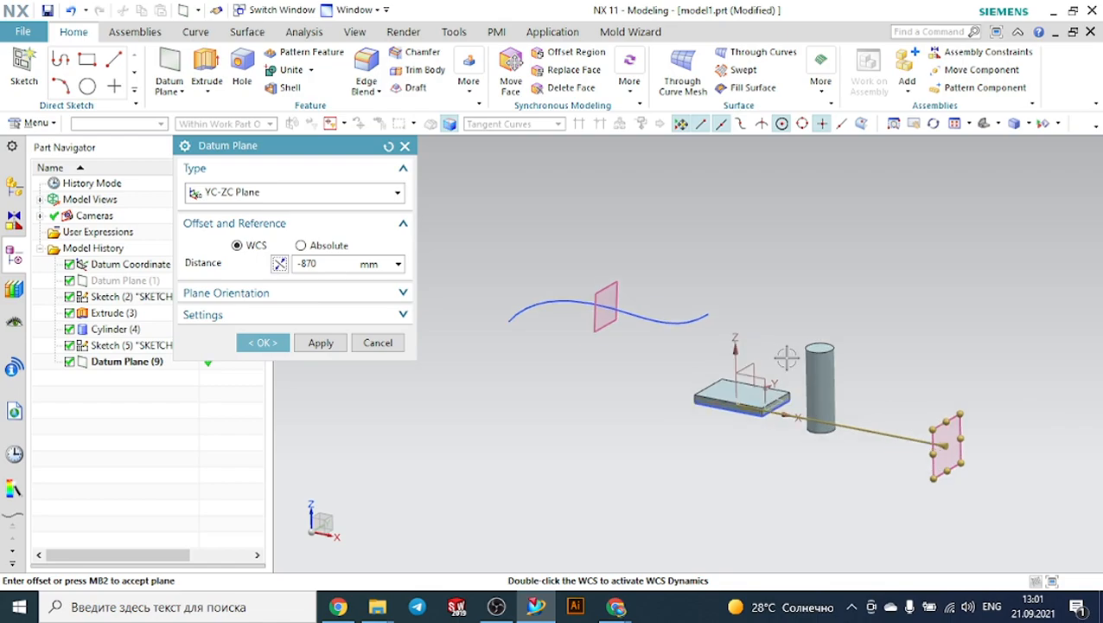
left_click_drag(947, 467, 900, 446)
middle_click_drag(1063, 357, 1010, 359)
left_click(256, 343)
middle_click_drag(596, 347, 648, 349)
Step: Create a datum plane of type XC-ZC Plane offset 700 mm from the WCS
left_click(169, 58)
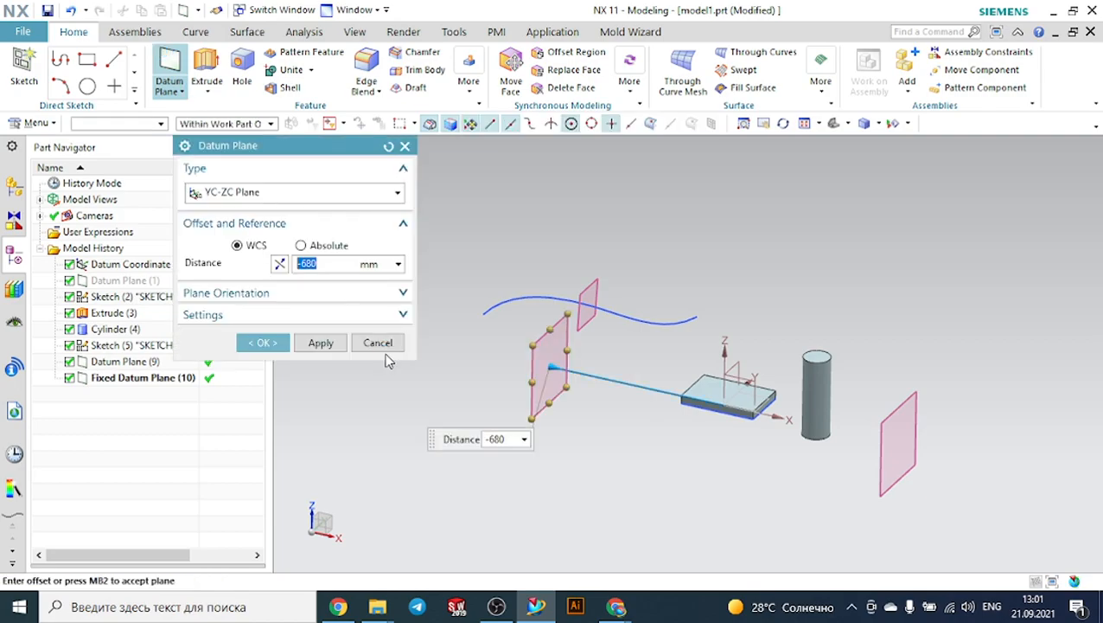
left_click(261, 195)
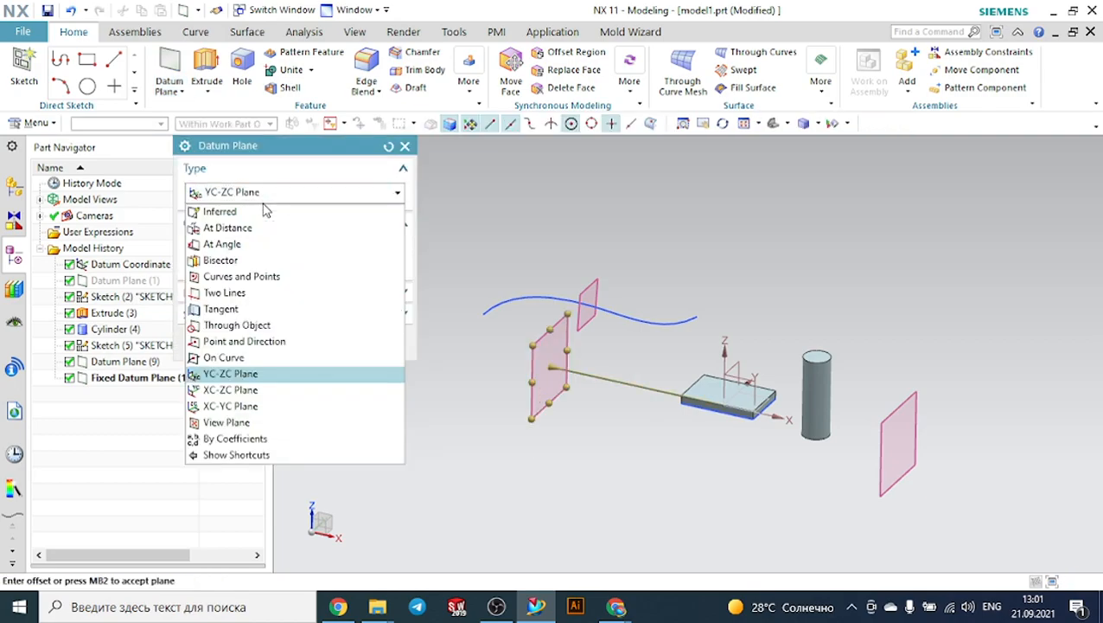
left_click(267, 400)
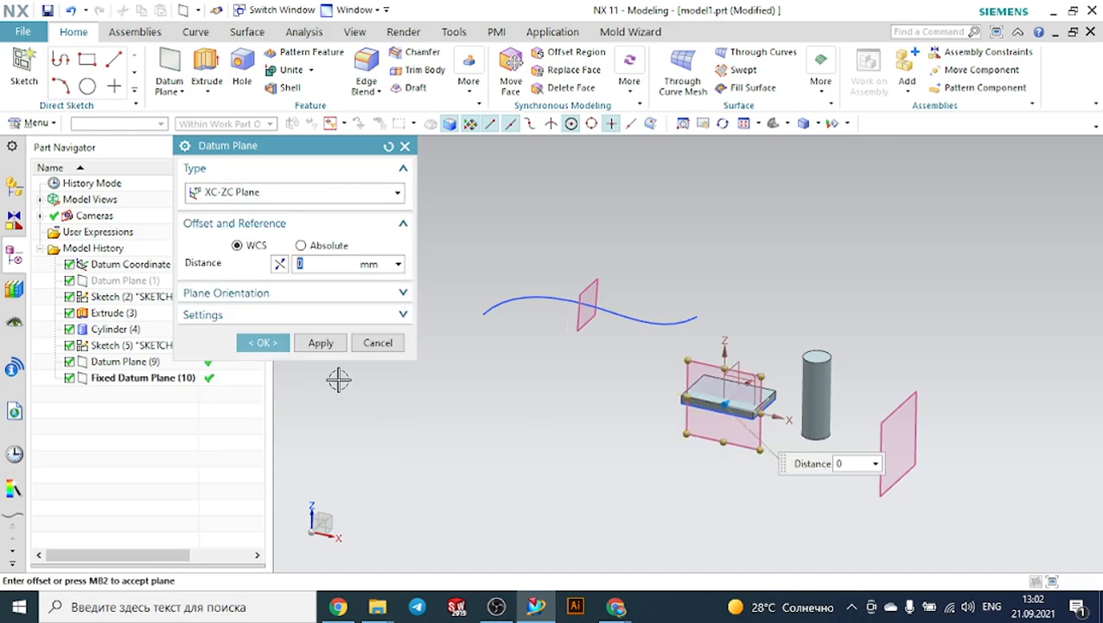
middle_click_drag(840, 287, 807, 313)
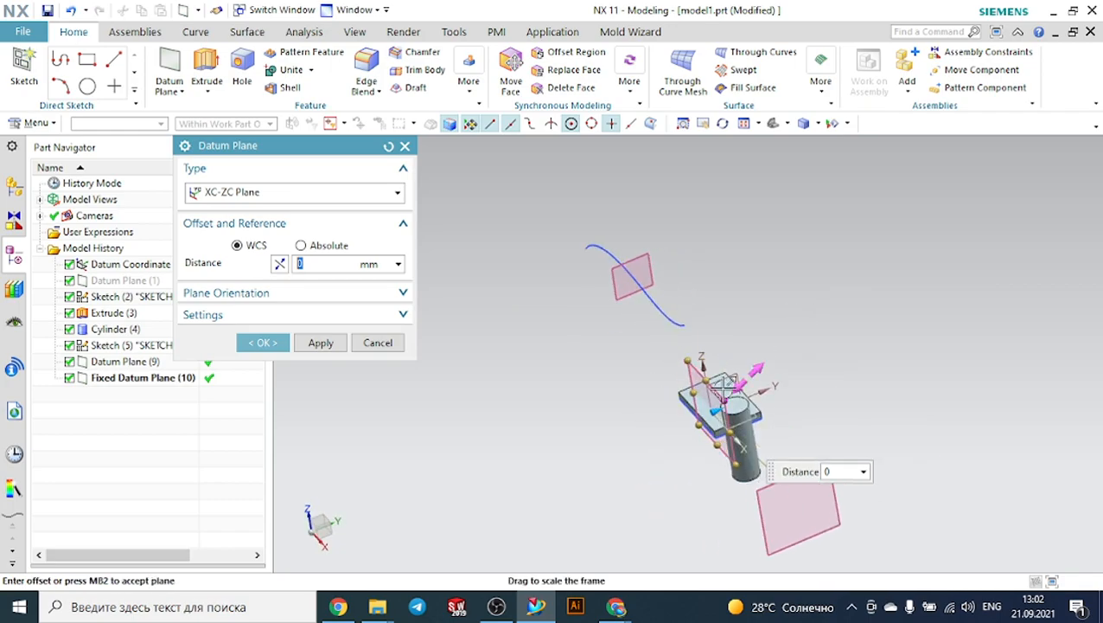
left_click_drag(715, 411, 883, 338)
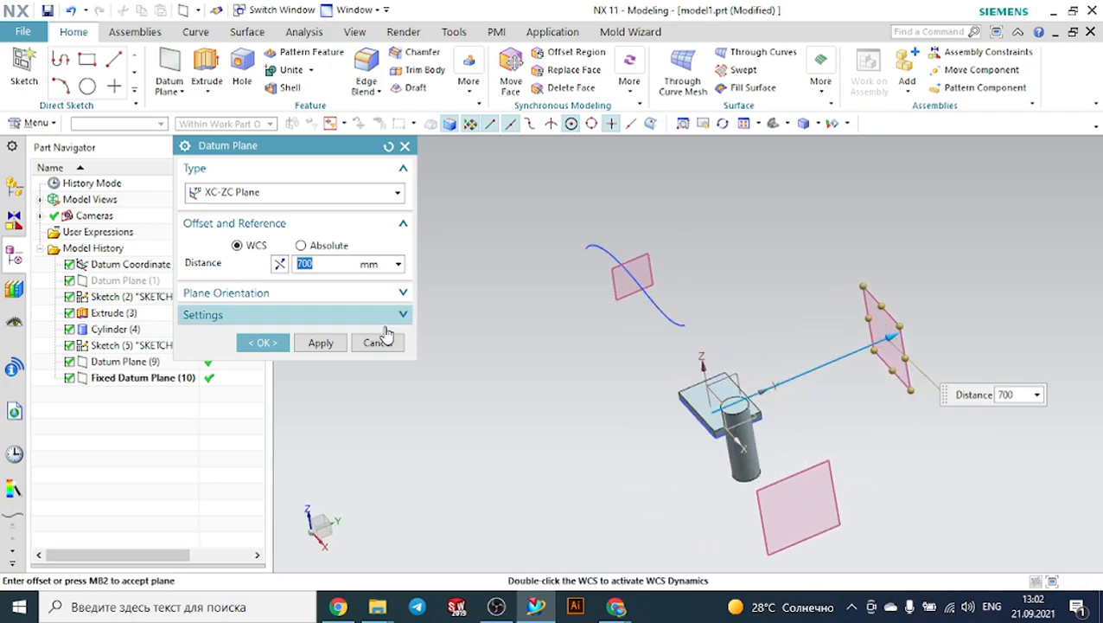
left_click(263, 342)
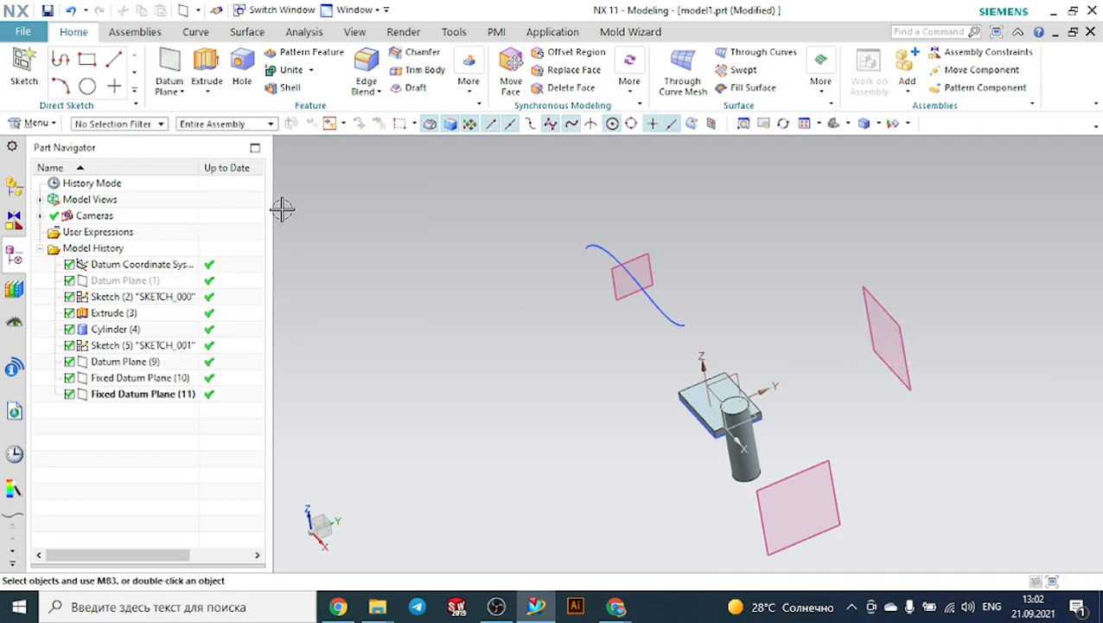
Step: Create a datum plane of type XC-YC Plane offset 1030 mm above the block
left_click(170, 63)
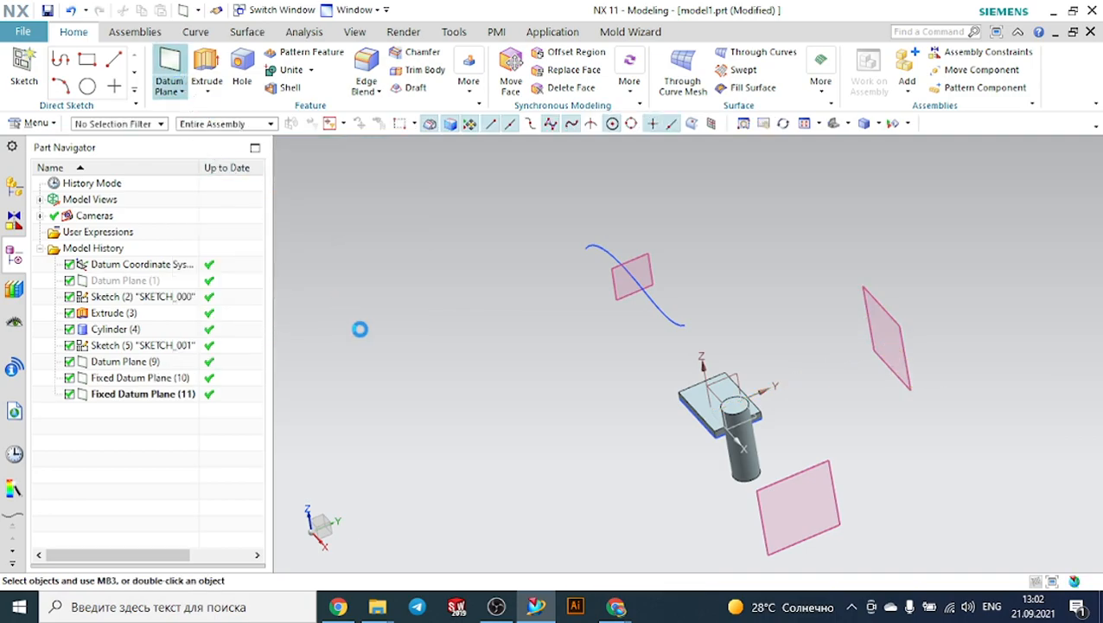
left_click(291, 194)
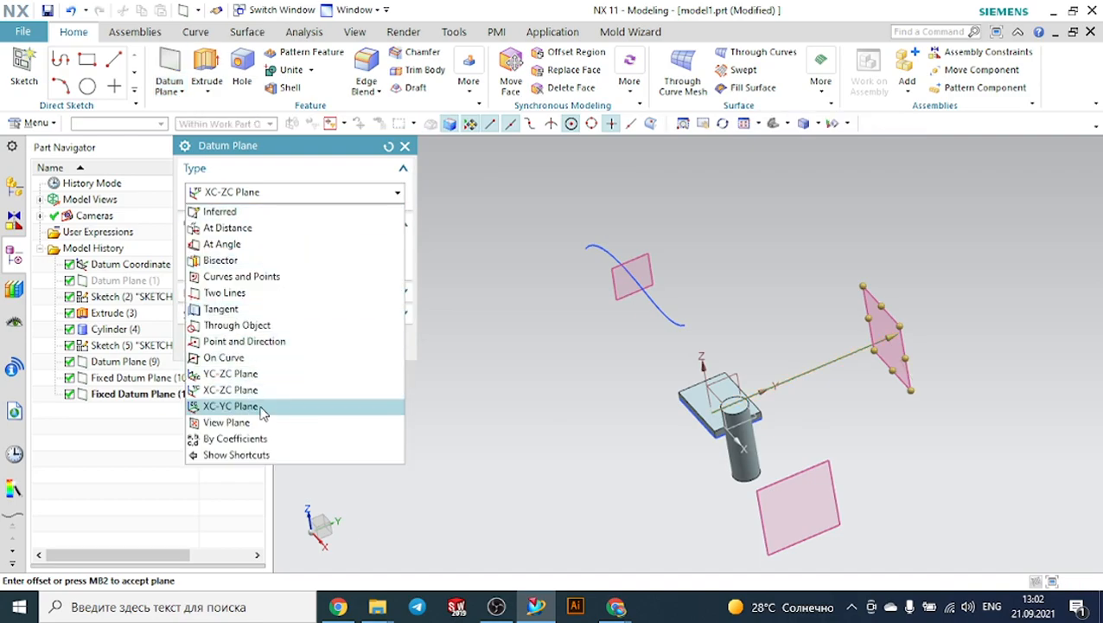
left_click(230, 405)
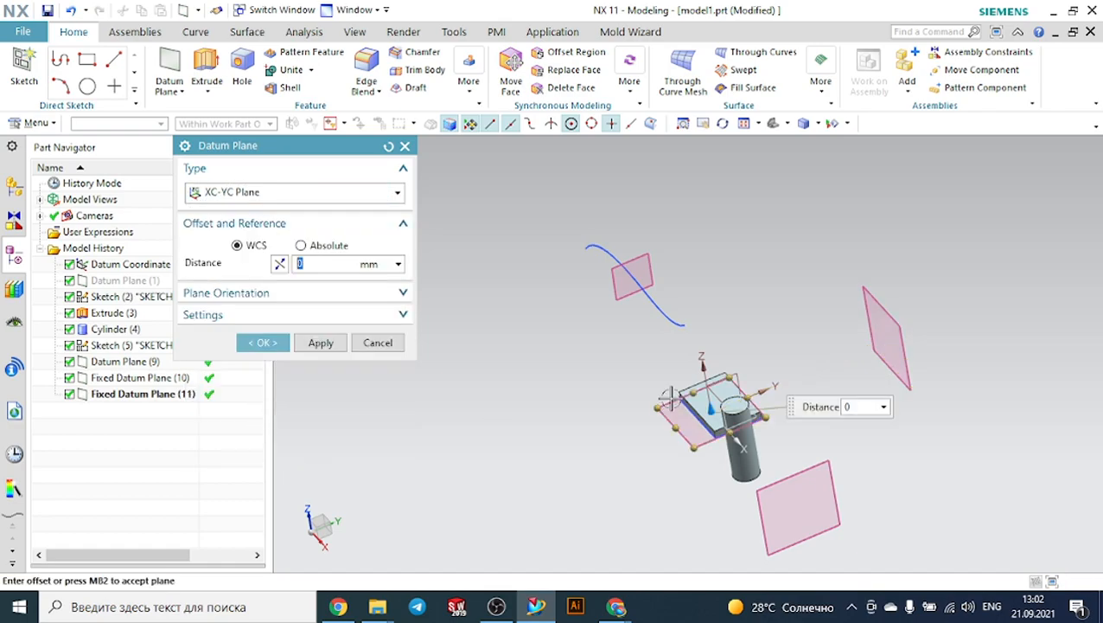
left_click_drag(709, 385, 671, 173)
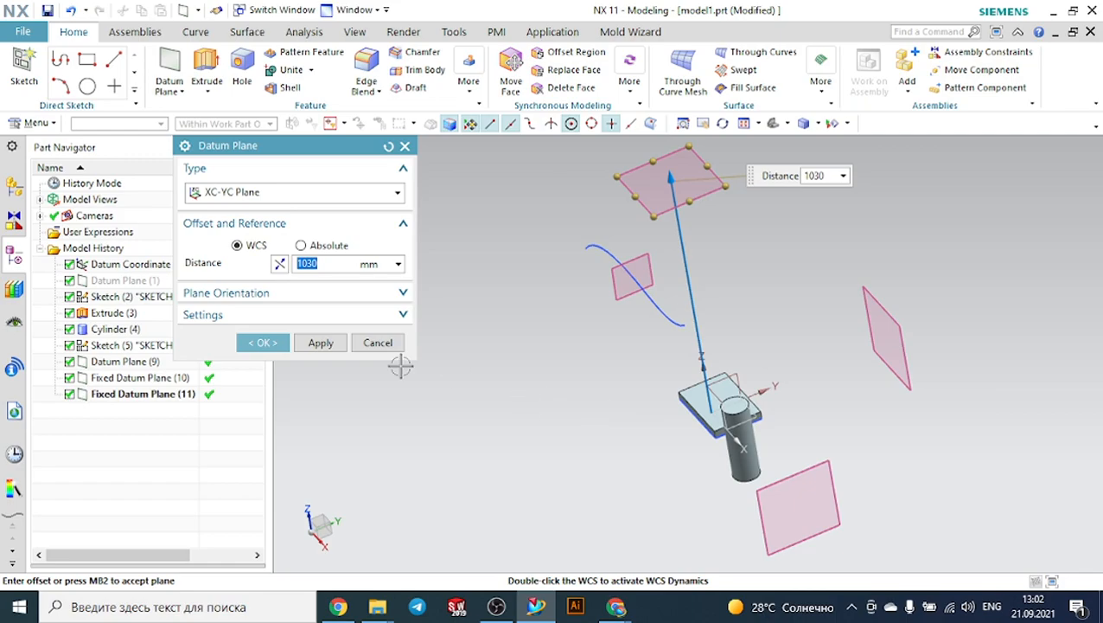
left_click(277, 344)
middle_click_drag(589, 316, 629, 294)
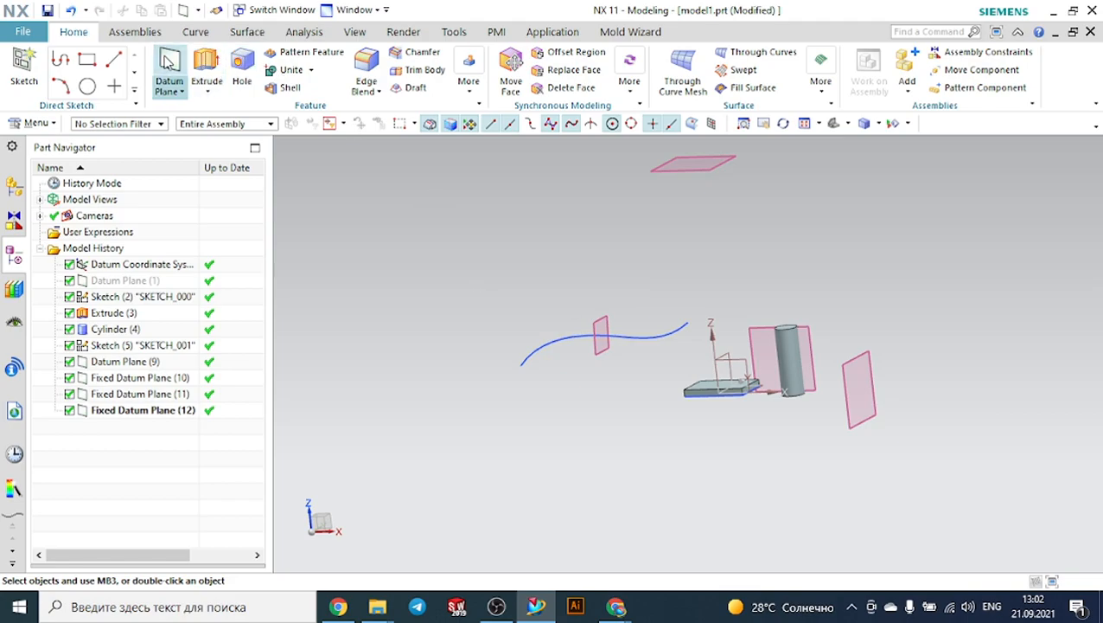
Step: Start a new datum plane and set its type to Inferred
left_click(169, 65)
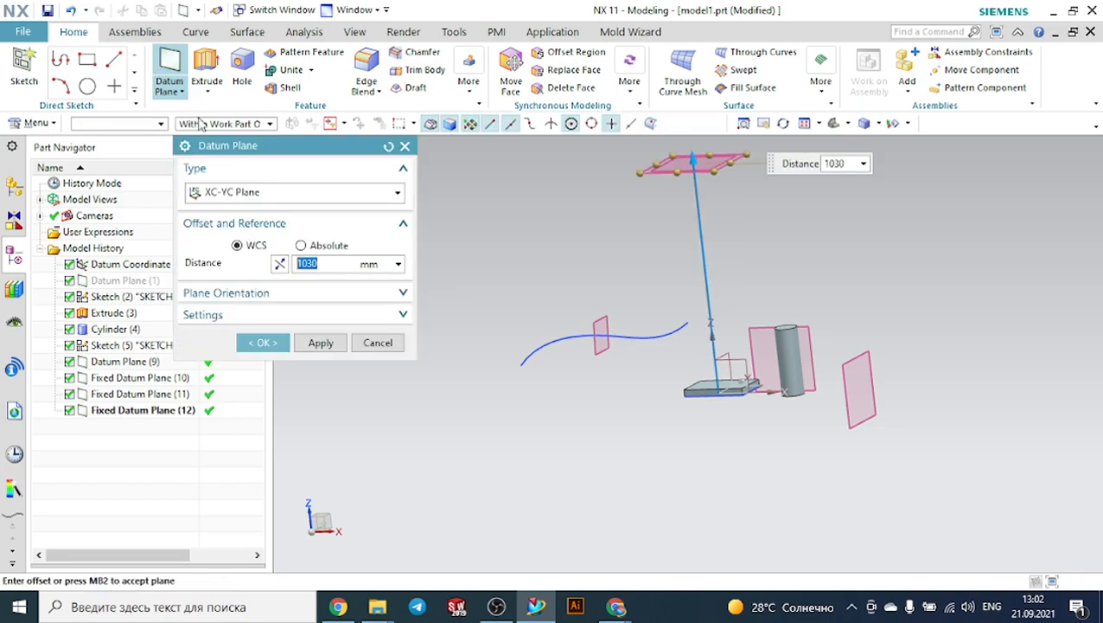
left_click(231, 193)
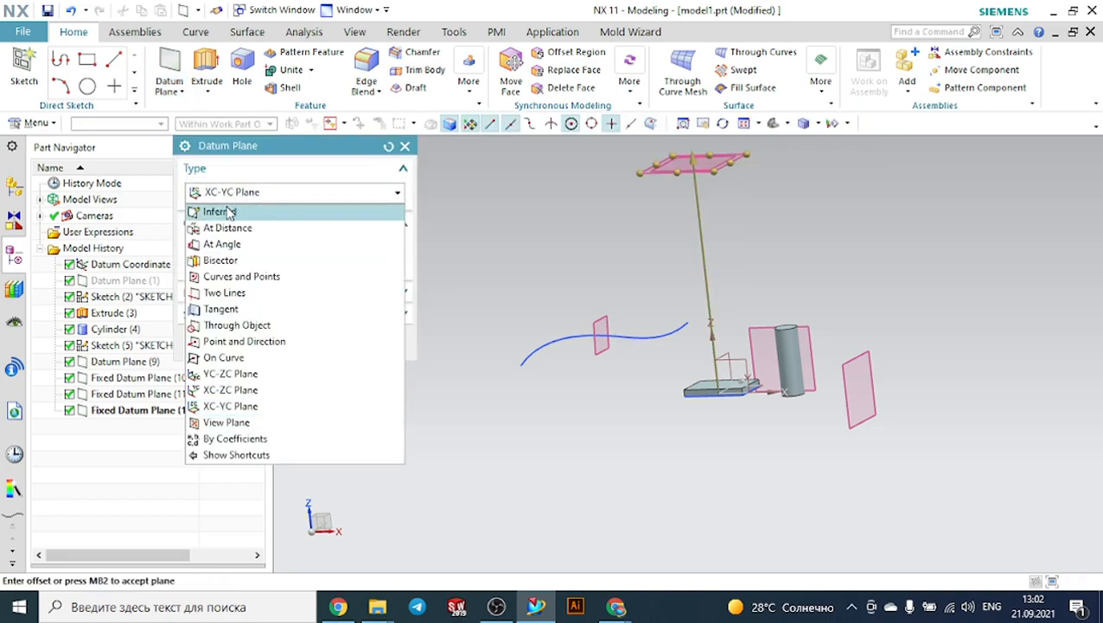
left_click(229, 212)
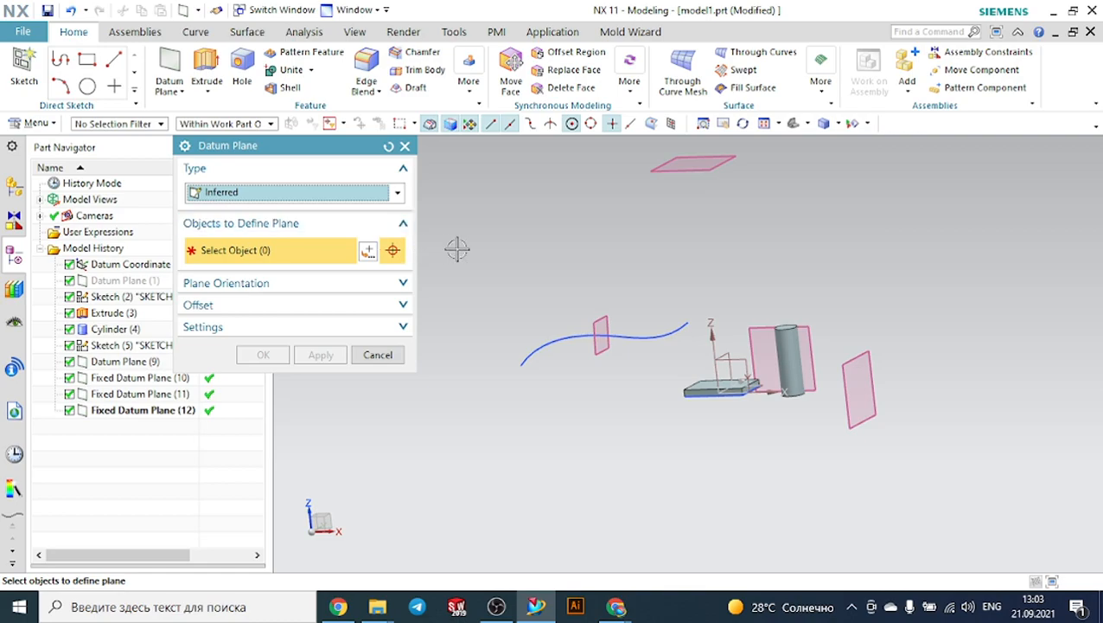
left_click(348, 196)
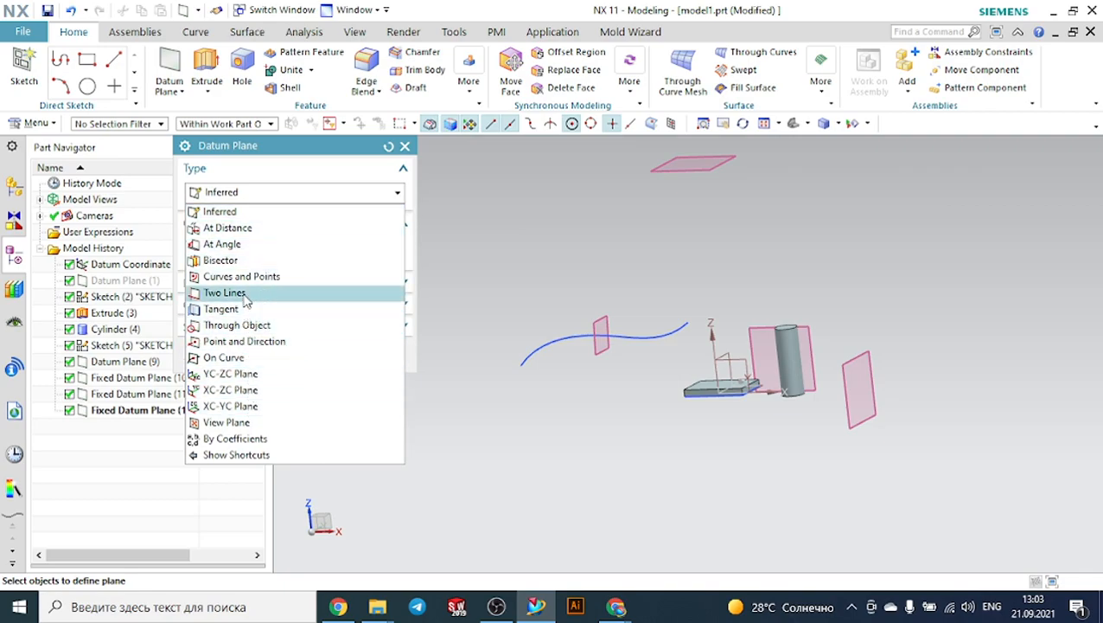
left_click(226, 213)
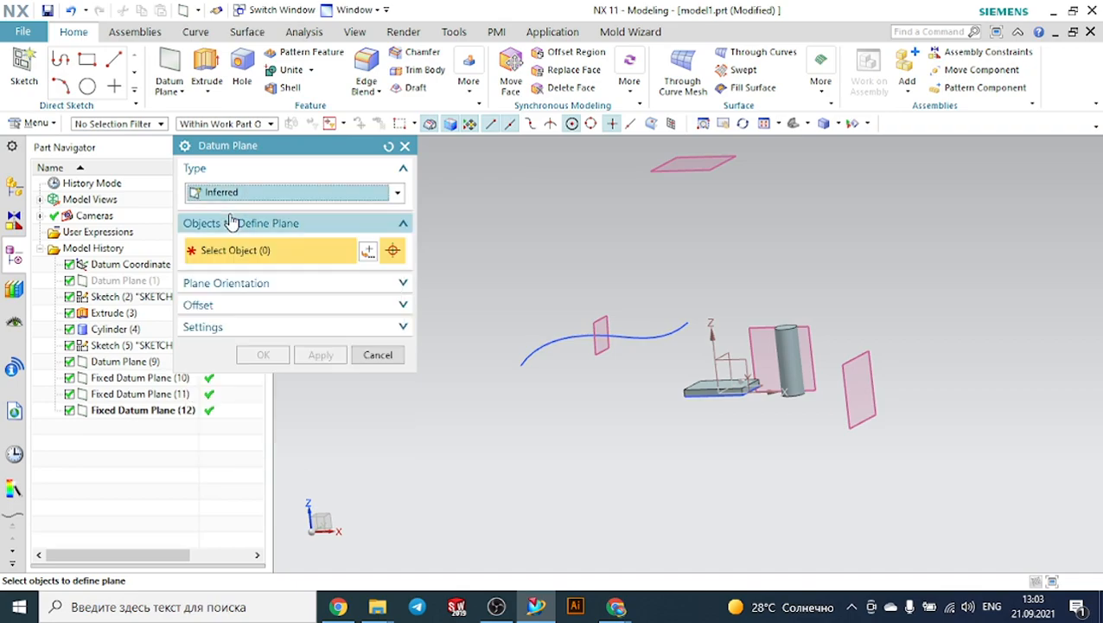
Step: Try an Inferred plane offset -380 mm from the coordinate system's YZ plane, and reset the Datum Plane settings
middle_click_drag(691, 232, 682, 256)
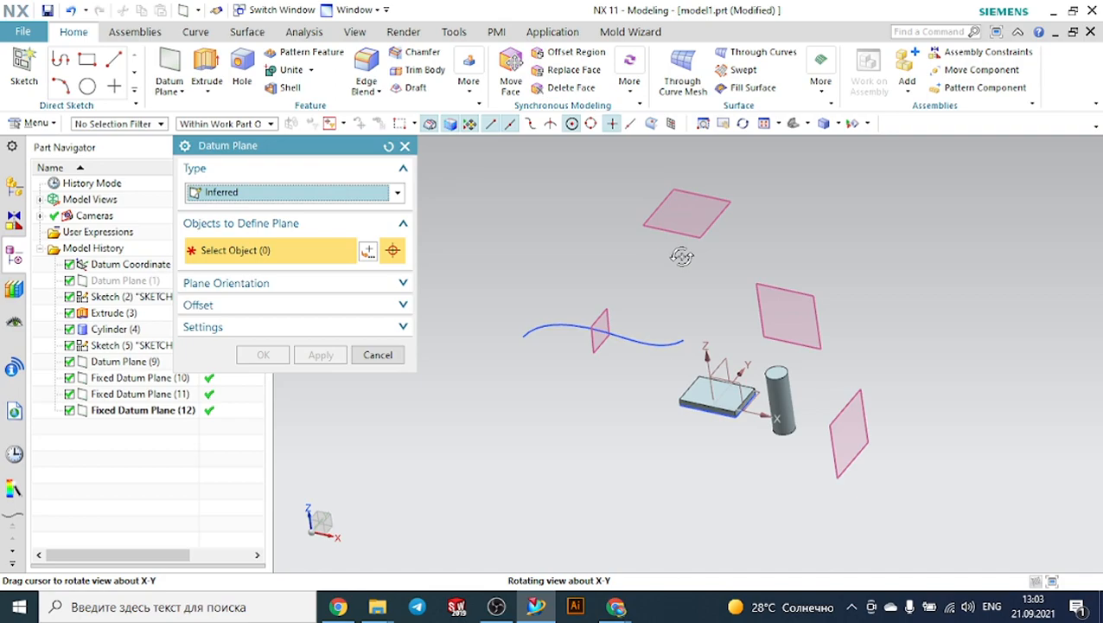
scroll(758, 362, "down", 2)
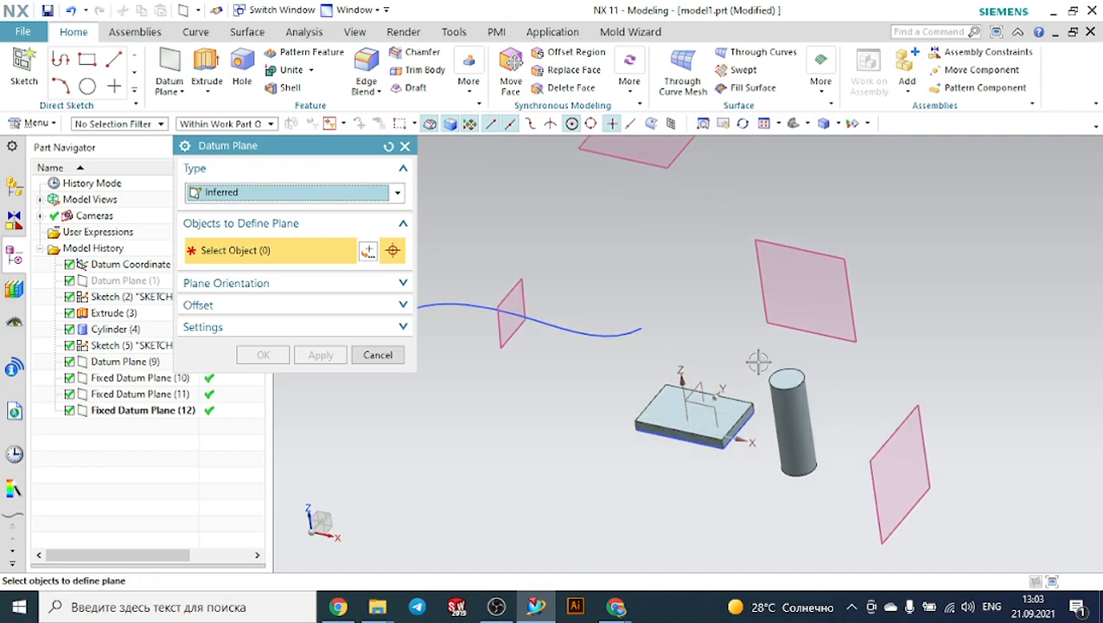
scroll(758, 362, "down", 1)
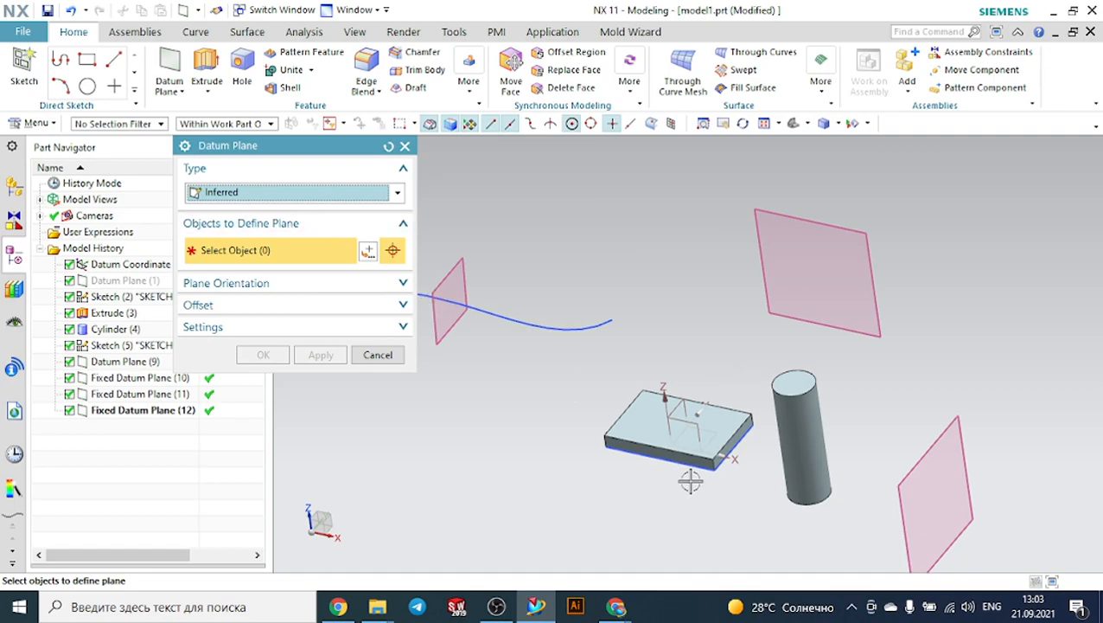
left_click(686, 403)
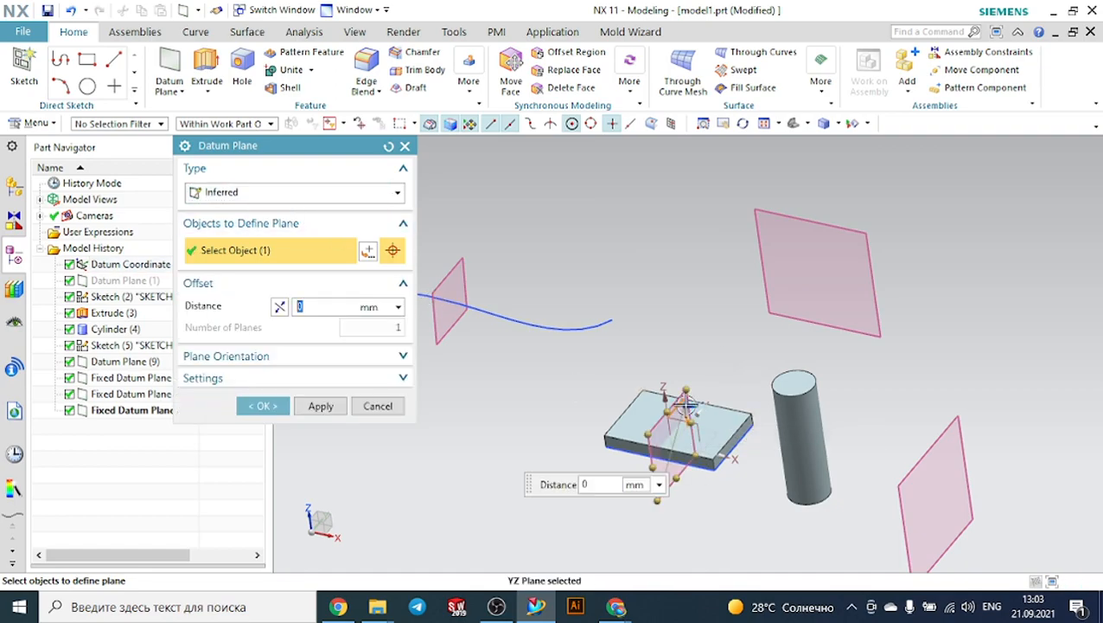
left_click_drag(684, 403, 538, 396)
left_click_drag(538, 396, 538, 395)
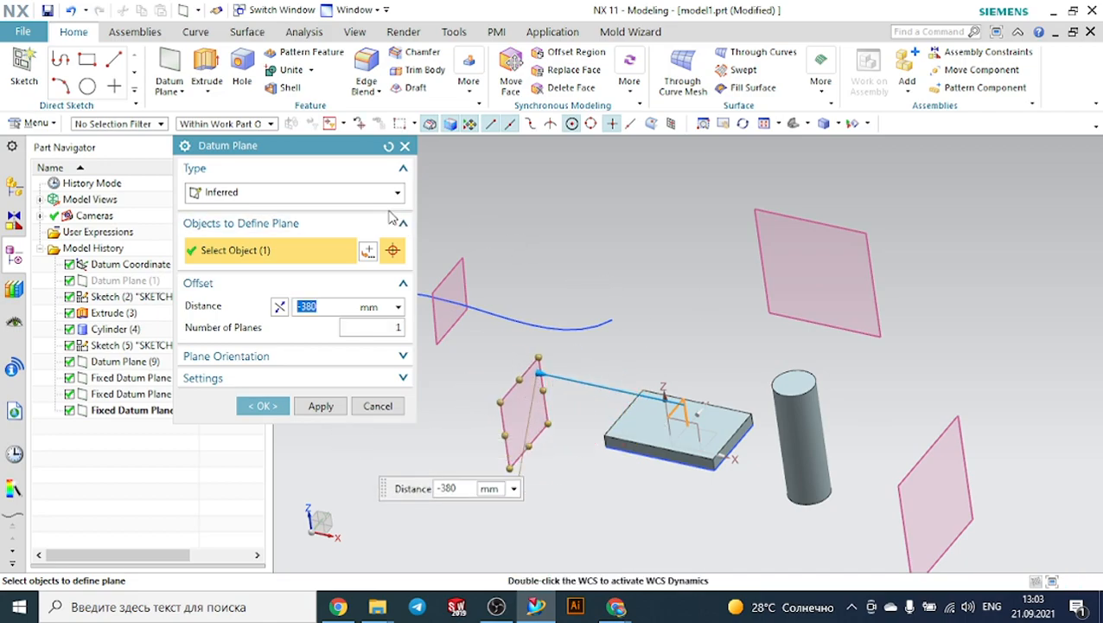
left_click(378, 204)
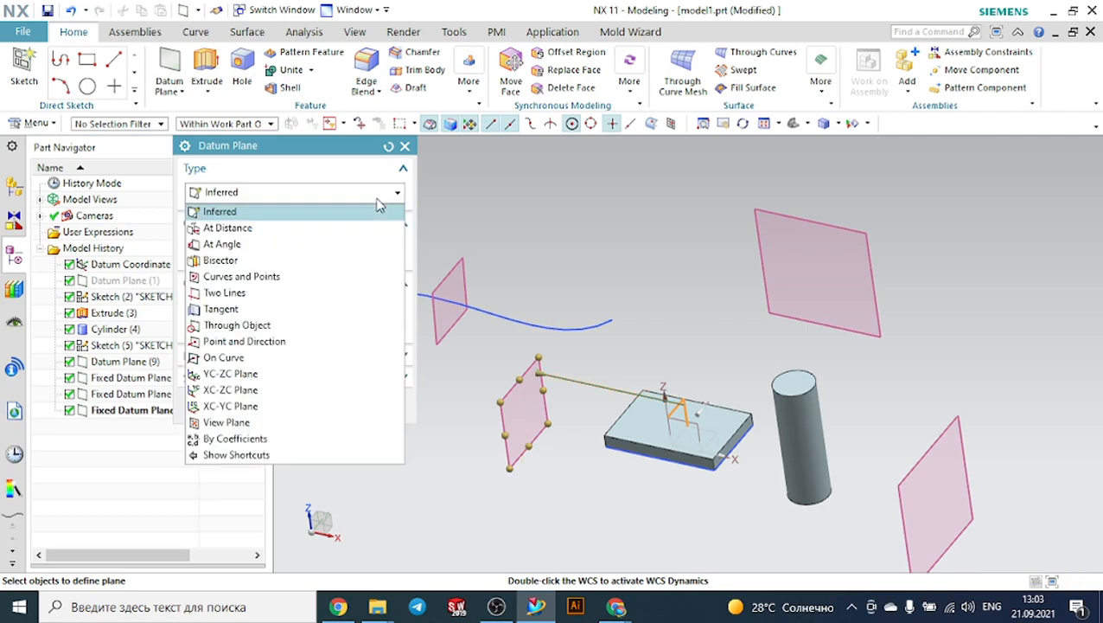
left_click(382, 206)
left_click(388, 146)
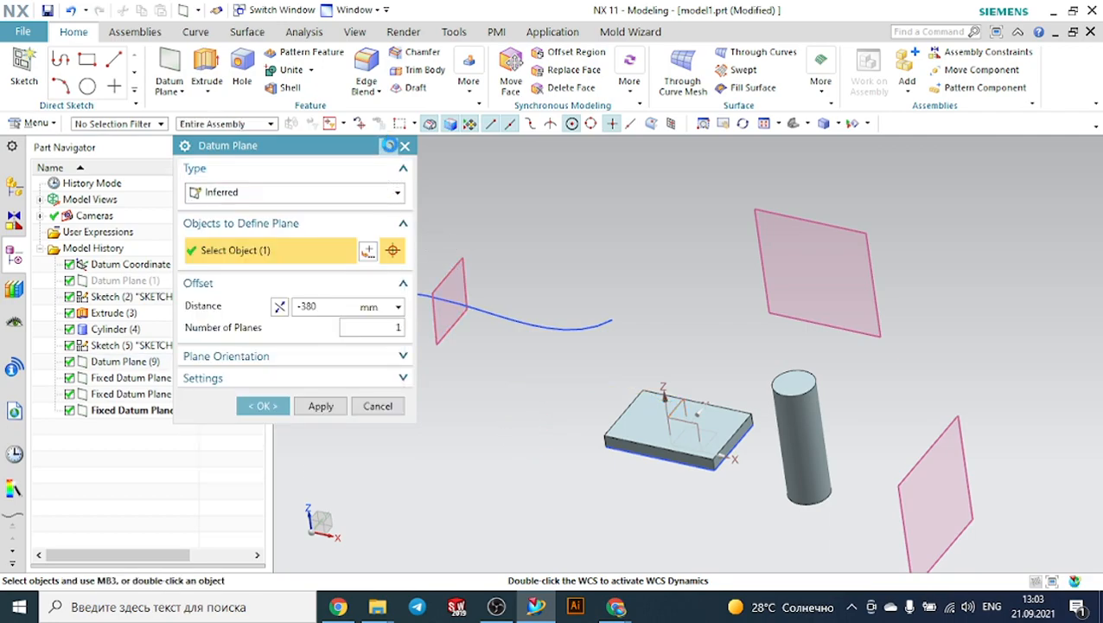
Step: Define the Inferred plane by the coordinate system's YZ plane and the sketch line along the block's short lower edge
scroll(683, 415, "up", 3)
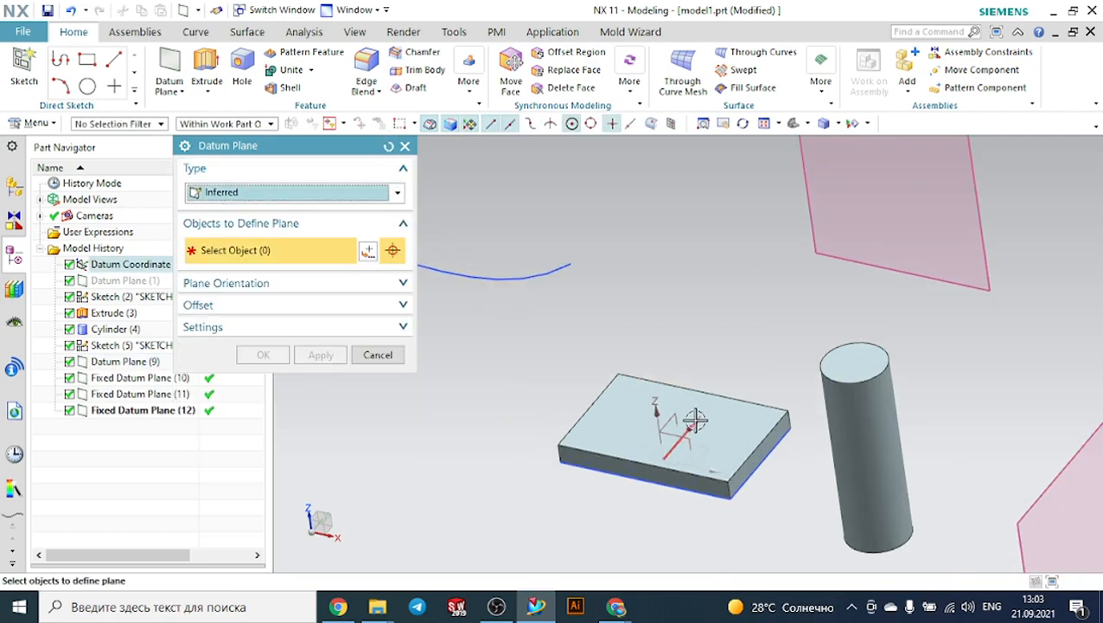
left_click(657, 437)
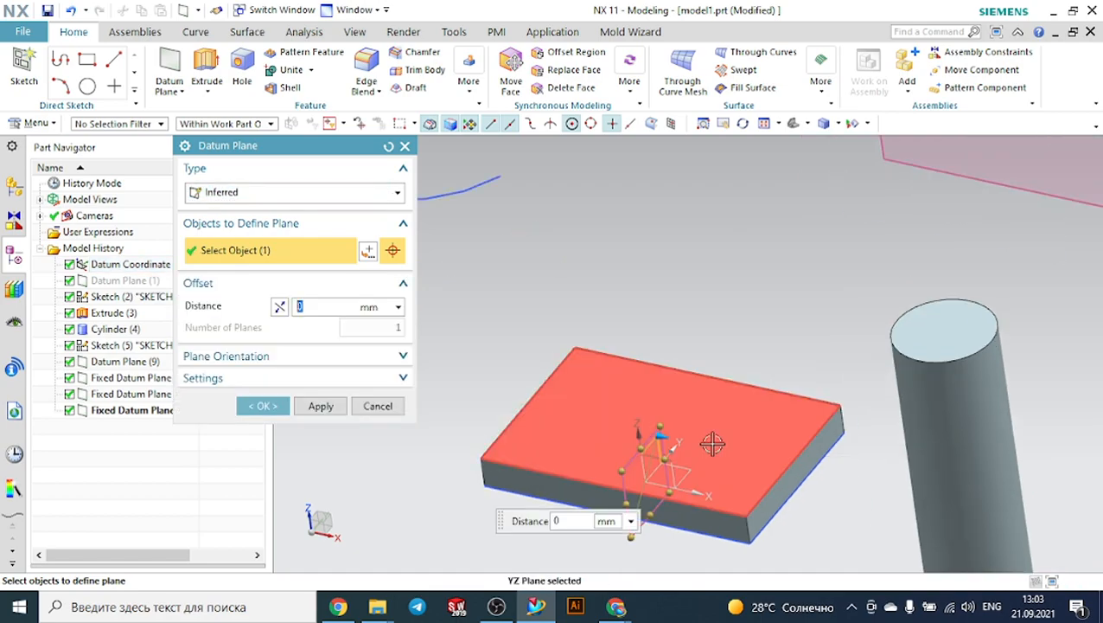
left_click(788, 503)
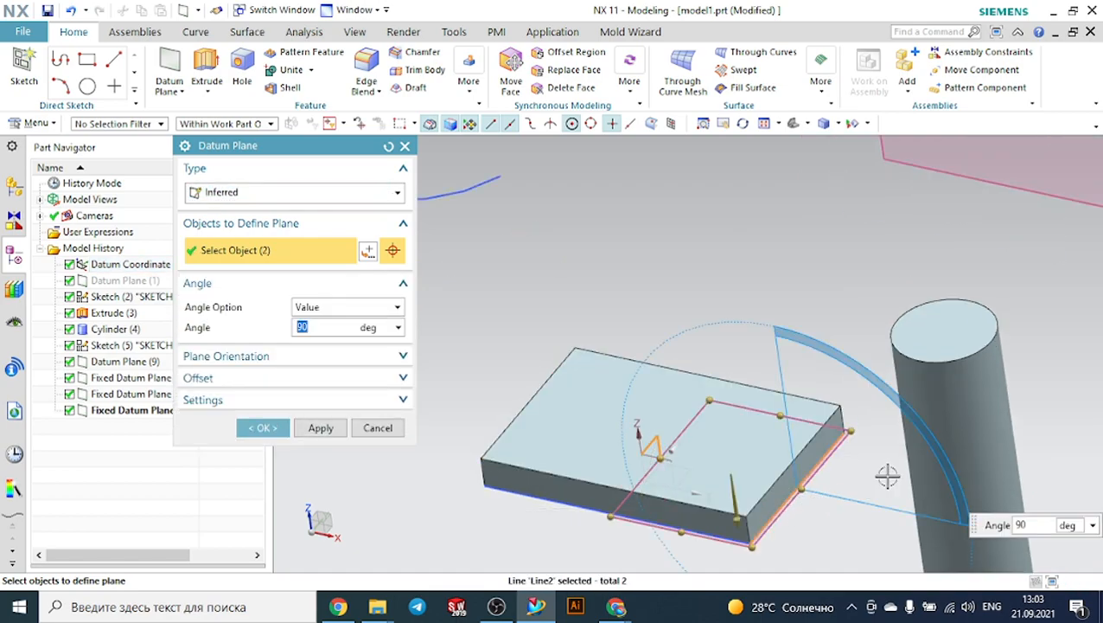
Step: Try tilting the Inferred plane to an angle of 83°, and reset the Datum Plane settings
scroll(899, 483, "down", 3)
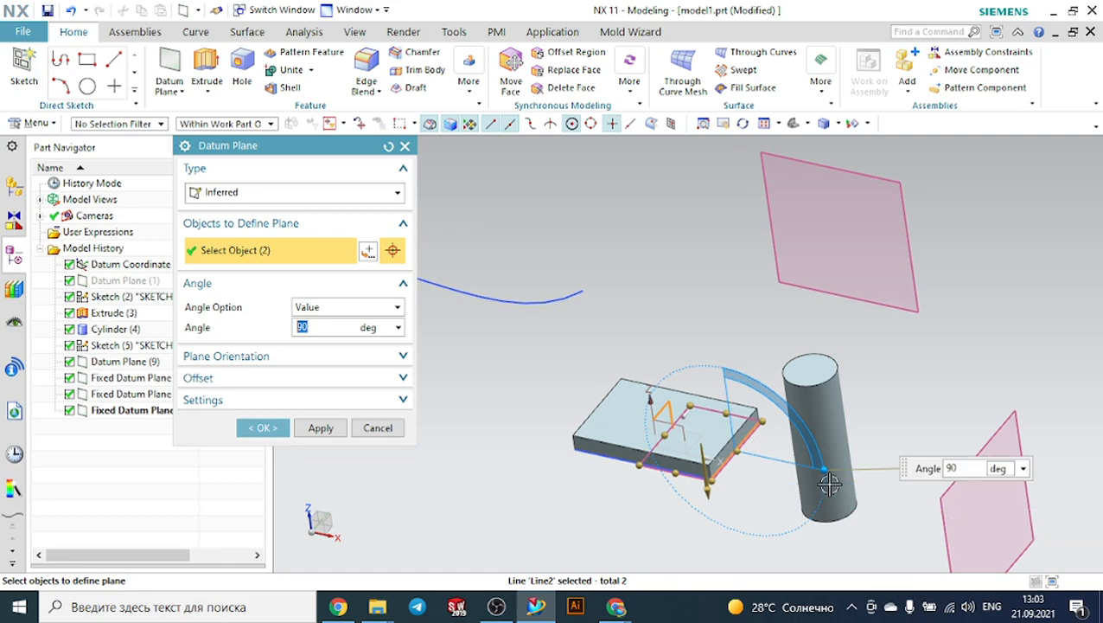
mouse_move(822, 471)
left_mouse_down()
mouse_move(780, 416)
mouse_move(785, 405)
mouse_move(822, 458)
left_mouse_up()
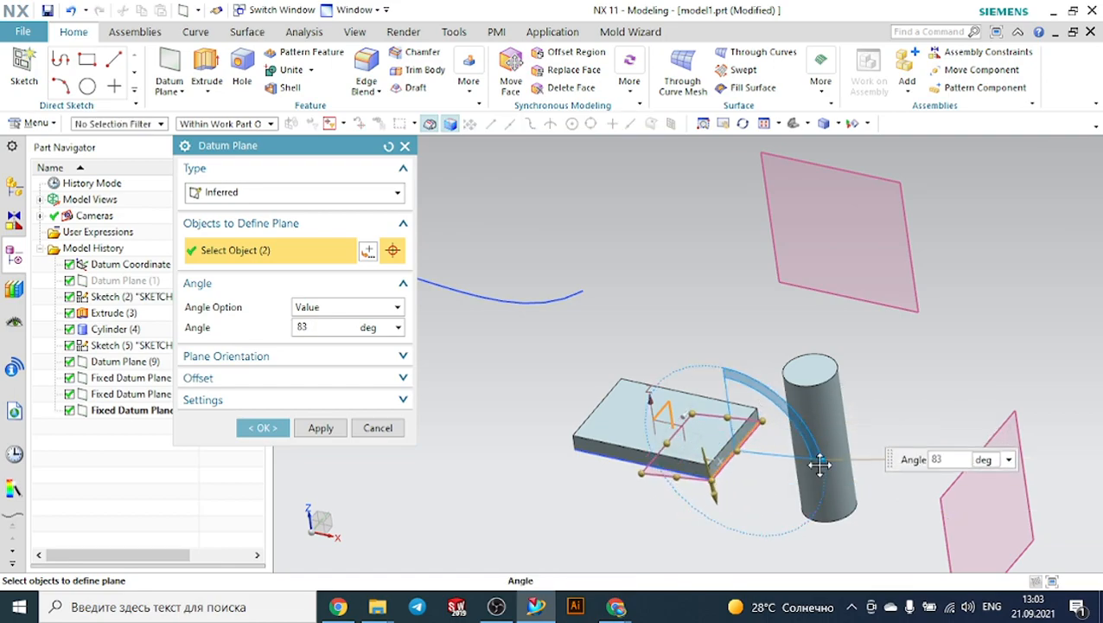
left_click(390, 146)
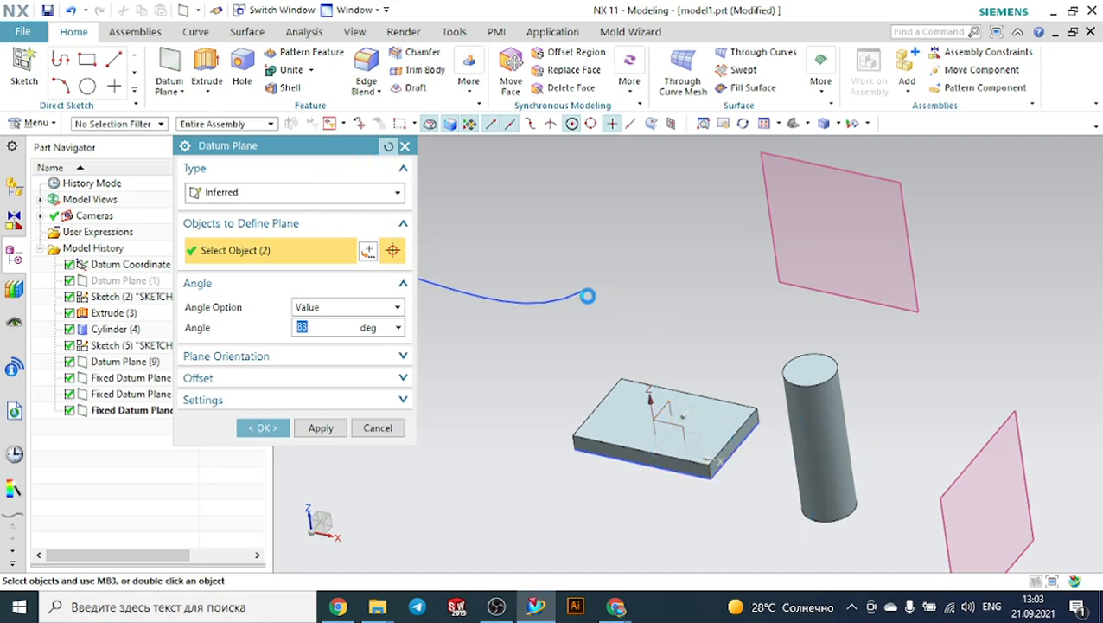
Step: Try an Inferred plane at the end point of the spline, turned from perpendicular to the curve to roughly horizontal
scroll(586, 296, "up", 2)
left_click(582, 289)
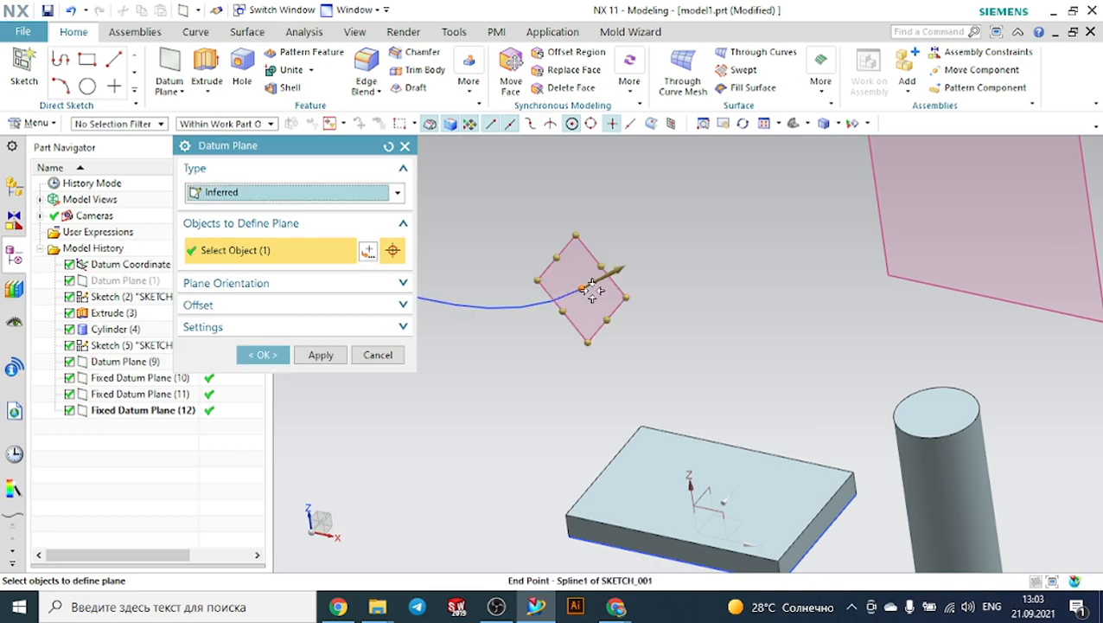
mouse_move(581, 289)
left_mouse_down()
mouse_move(452, 315)
mouse_move(554, 278)
mouse_move(580, 288)
mouse_move(552, 295)
mouse_move(579, 298)
left_mouse_up()
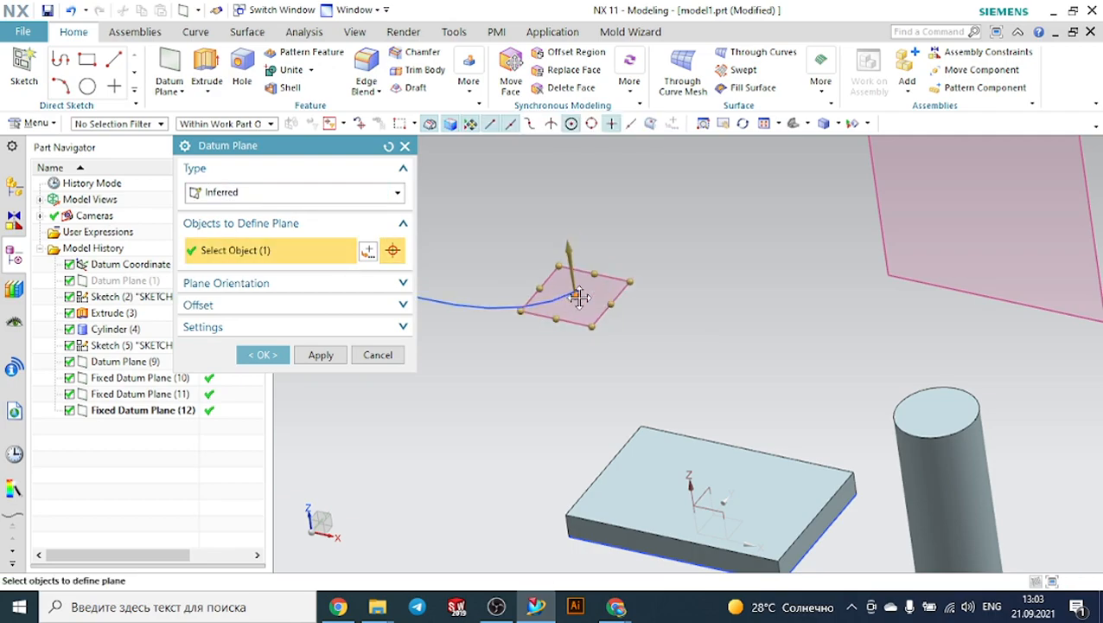
scroll(682, 305, "down", 2)
scroll(697, 313, "down", 1)
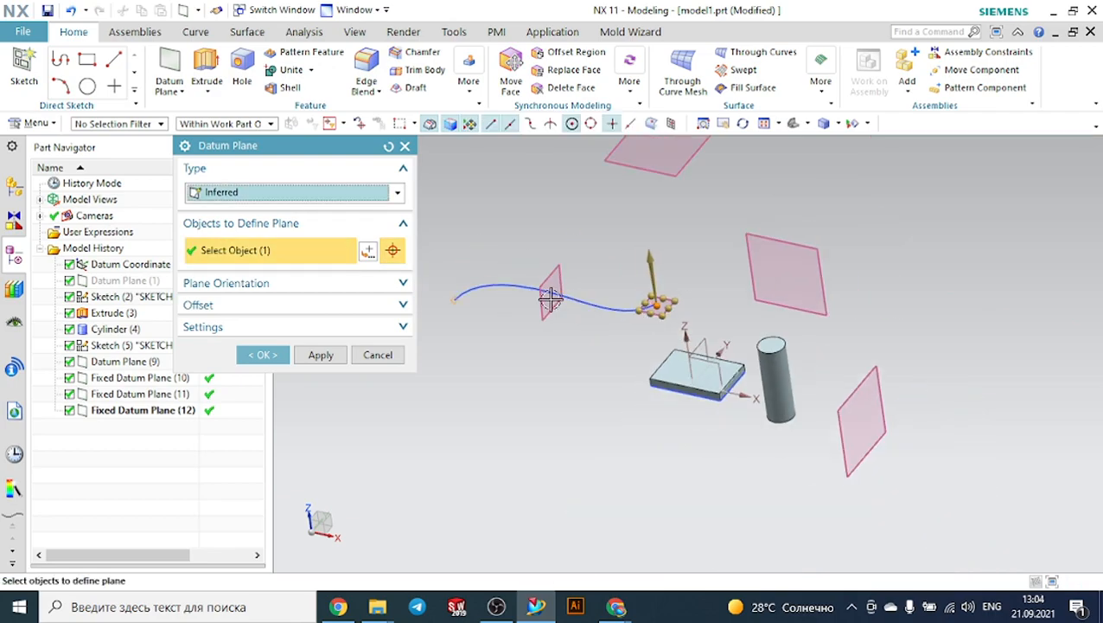
left_click(303, 194)
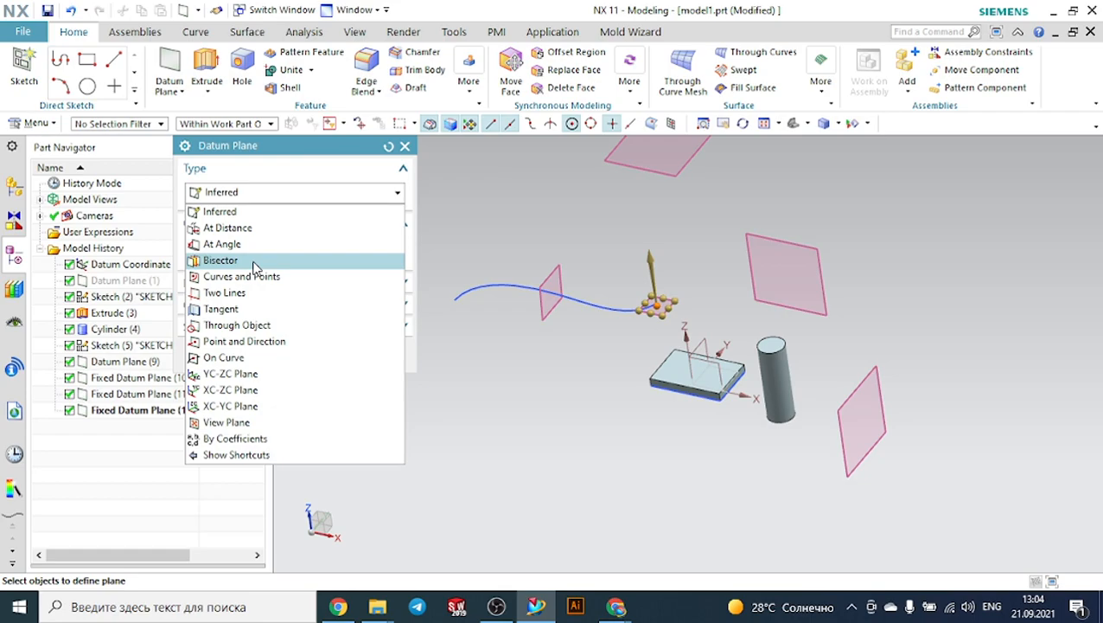
left_click(232, 215)
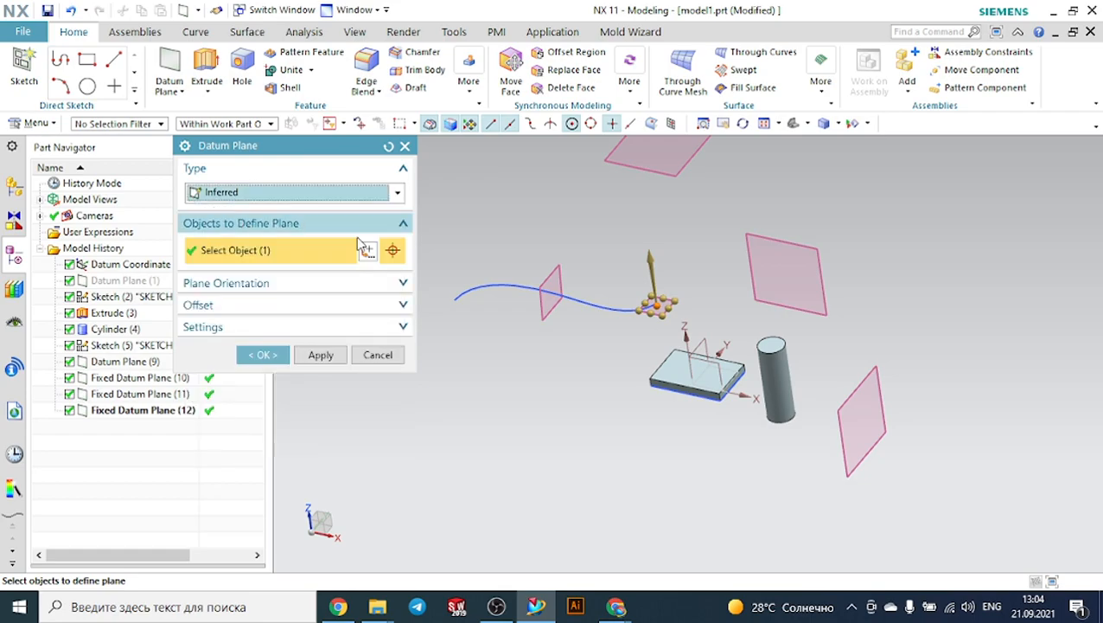
Step: Try adding a long side face of the block to the Inferred plane's defining objects, and reset the Datum Plane settings
scroll(624, 347, "up", 2)
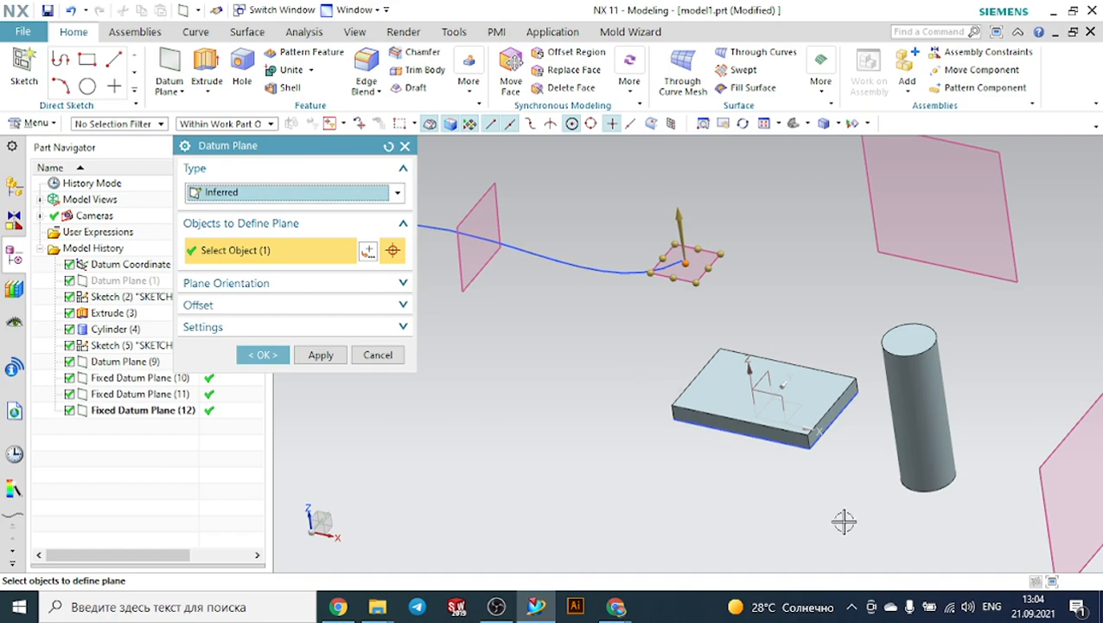
scroll(845, 519, "up", 4)
left_click(692, 308)
scroll(682, 369, "down", 3)
middle_click_drag(692, 380, 640, 406)
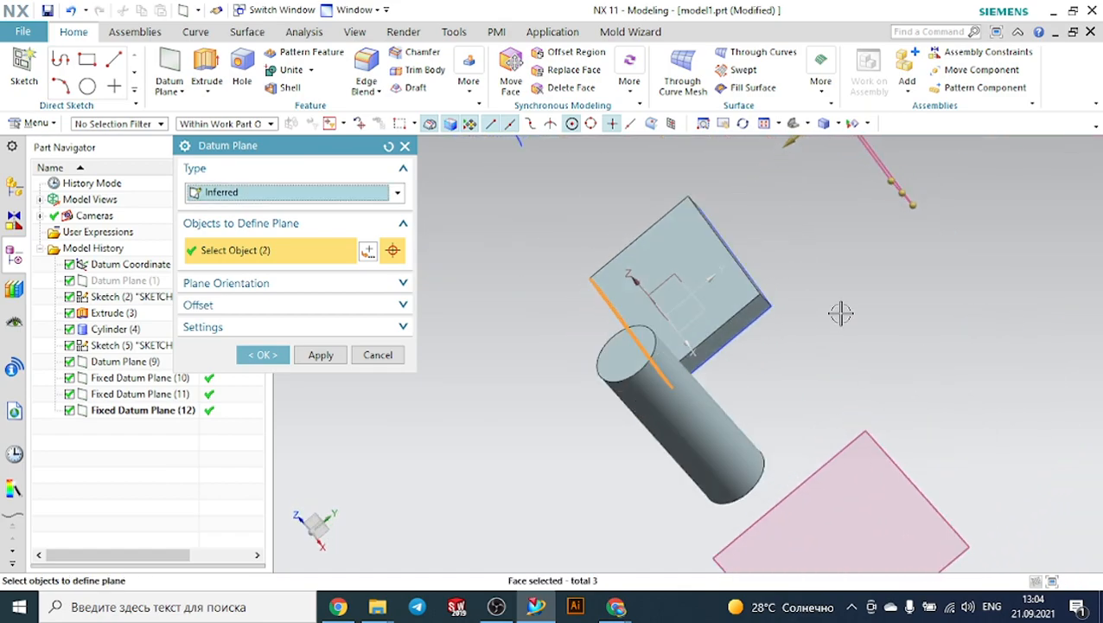
middle_click_drag(840, 313, 795, 338)
scroll(930, 294, "down", 5)
scroll(933, 290, "up", 2)
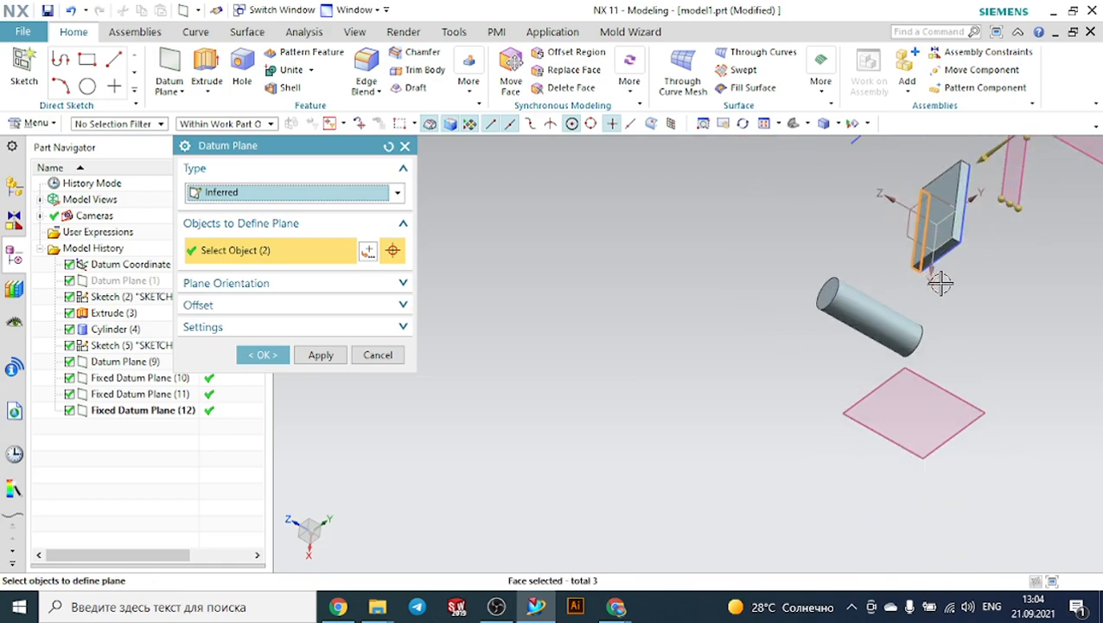
scroll(956, 242, "up", 5)
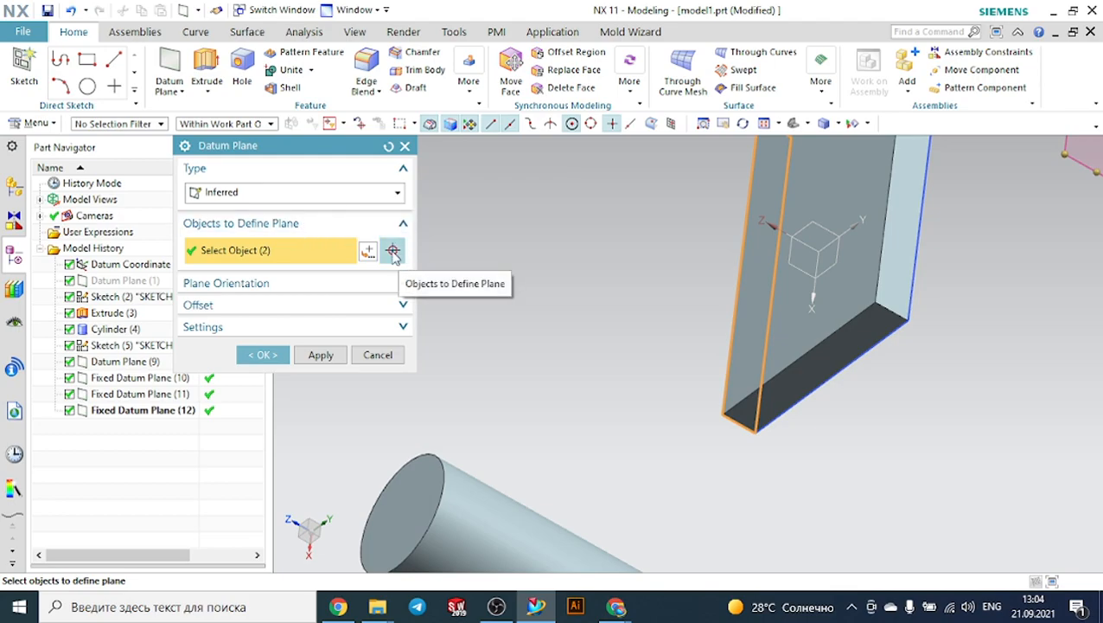
left_click(388, 146)
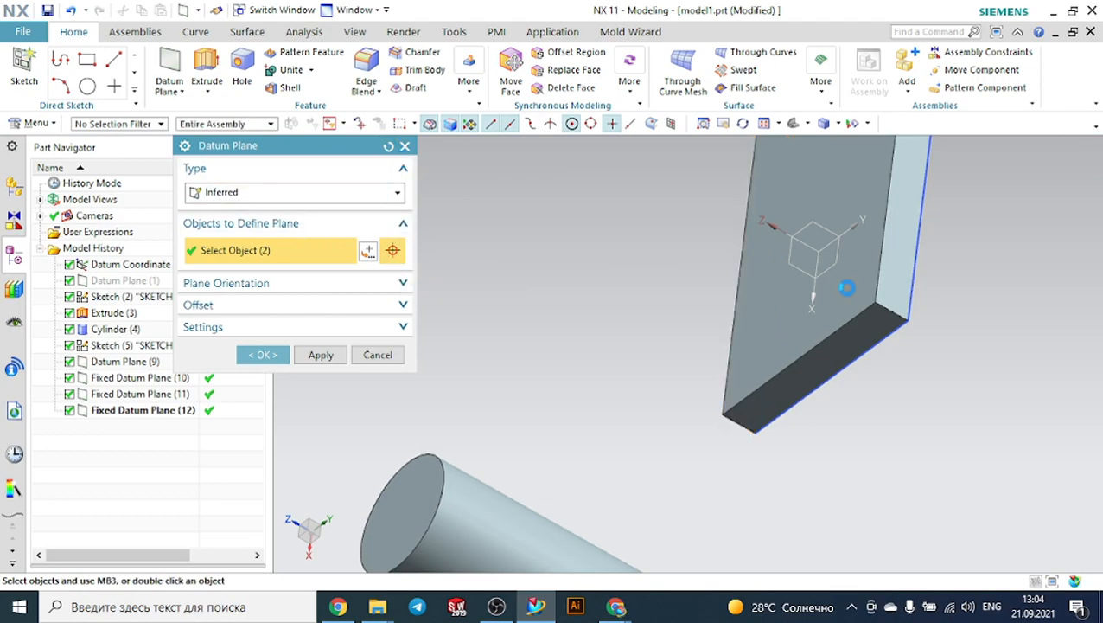
Step: Try an Inferred plane defined by the two opposite long side faces of the block
left_click(900, 259)
scroll(961, 330, "down", 1)
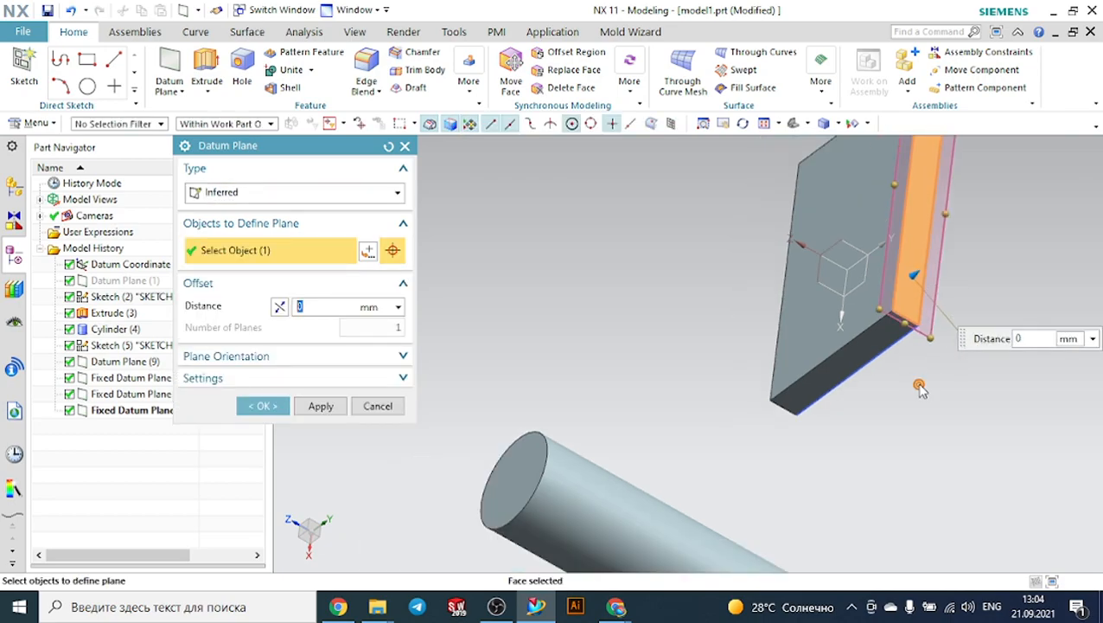
middle_click_drag(907, 382, 836, 395)
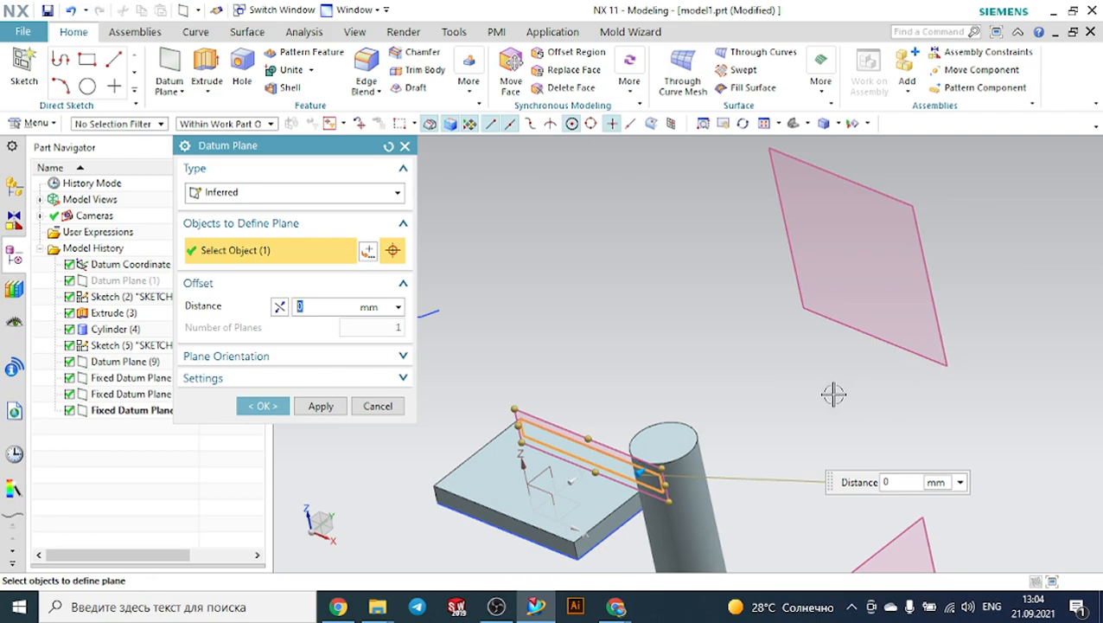
scroll(486, 515, "up", 3)
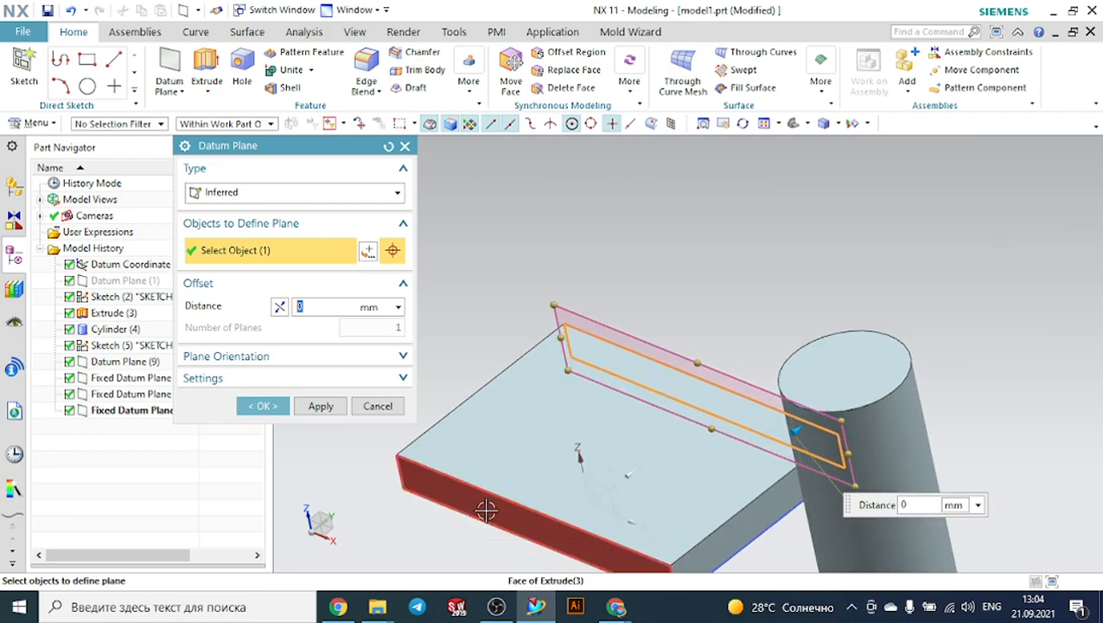
left_click(486, 511)
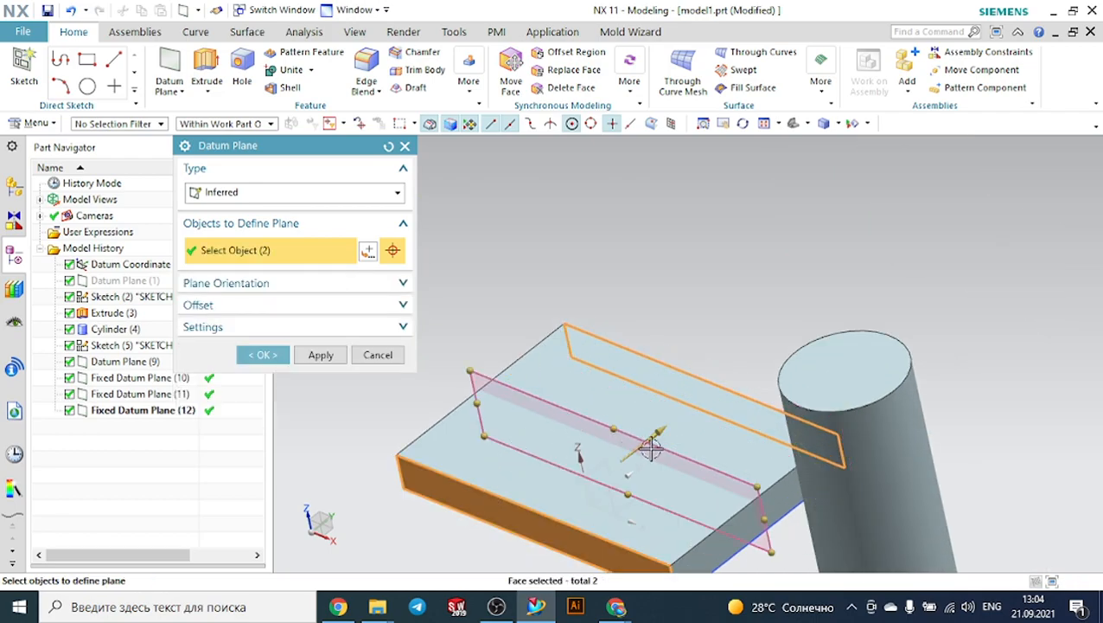
scroll(651, 447, "down", 2)
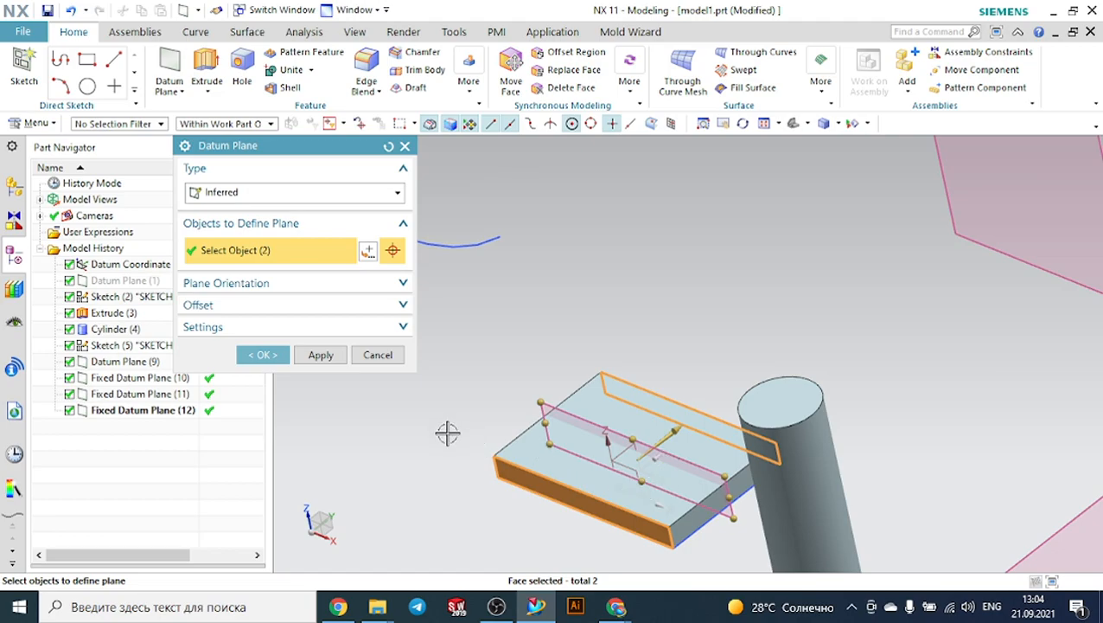
middle_click_drag(447, 433, 475, 423)
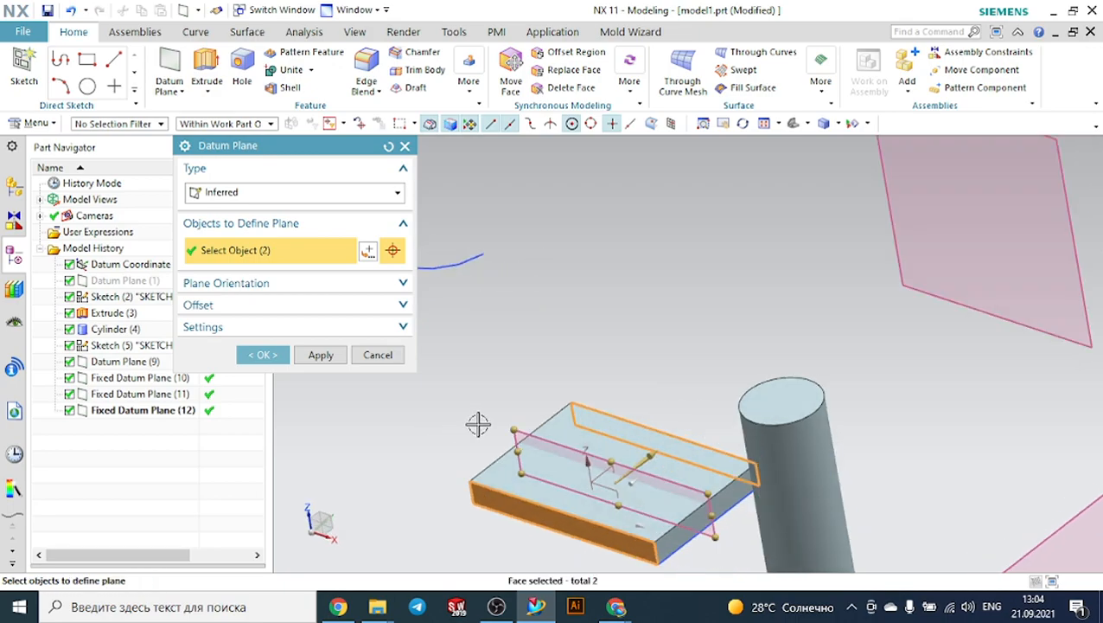
Step: Review the available Datum Plane types with Inferred kept as the type, and leave the command
left_click(214, 198)
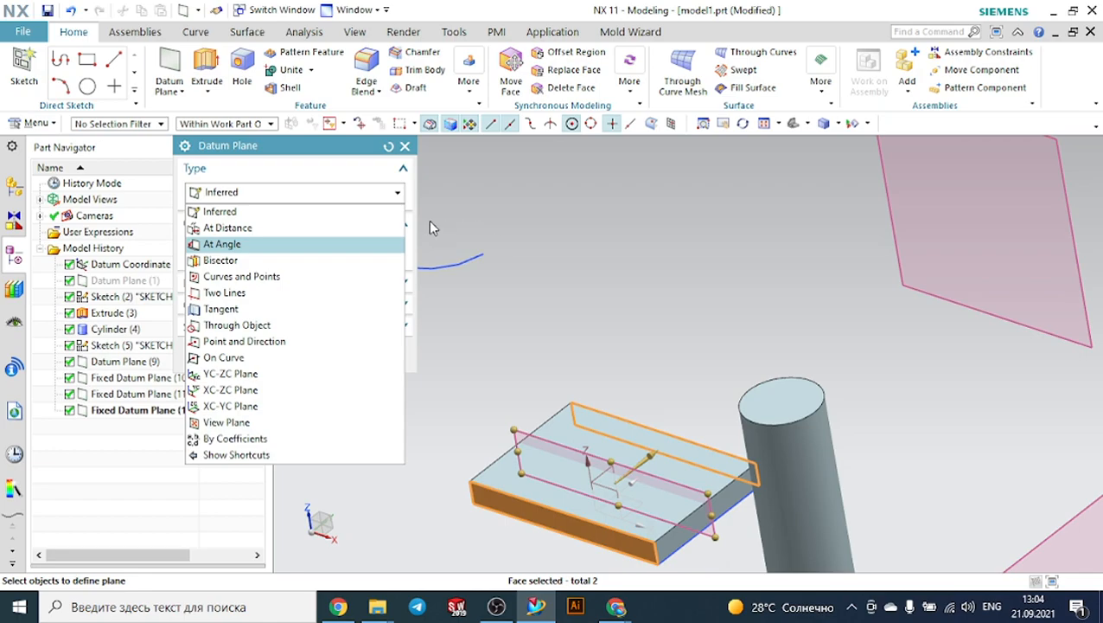
left_click(237, 211)
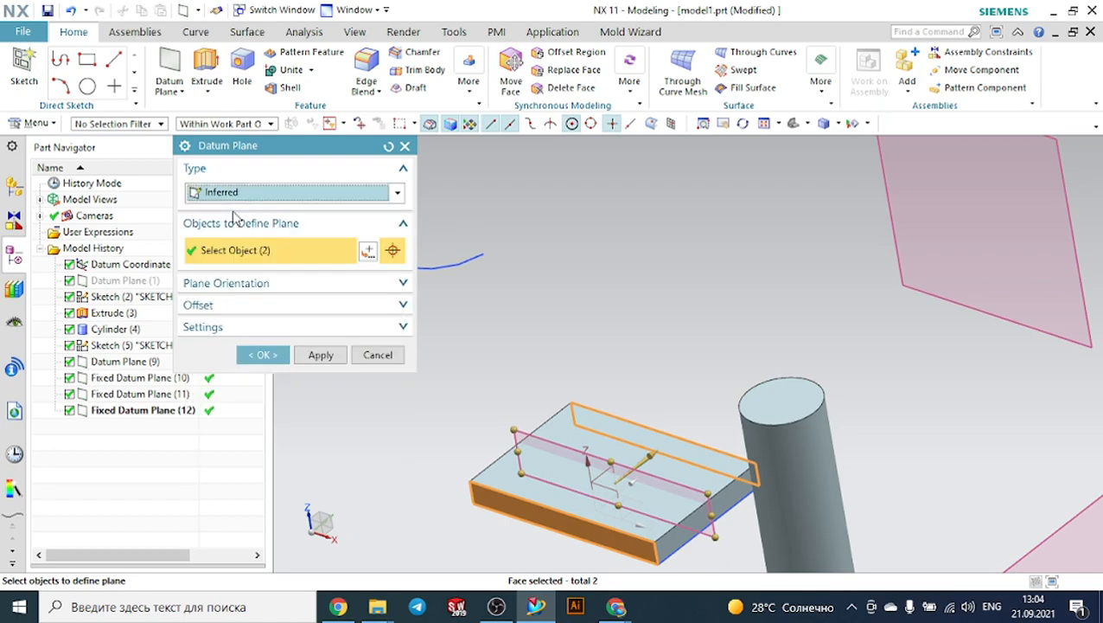
left_click(234, 198)
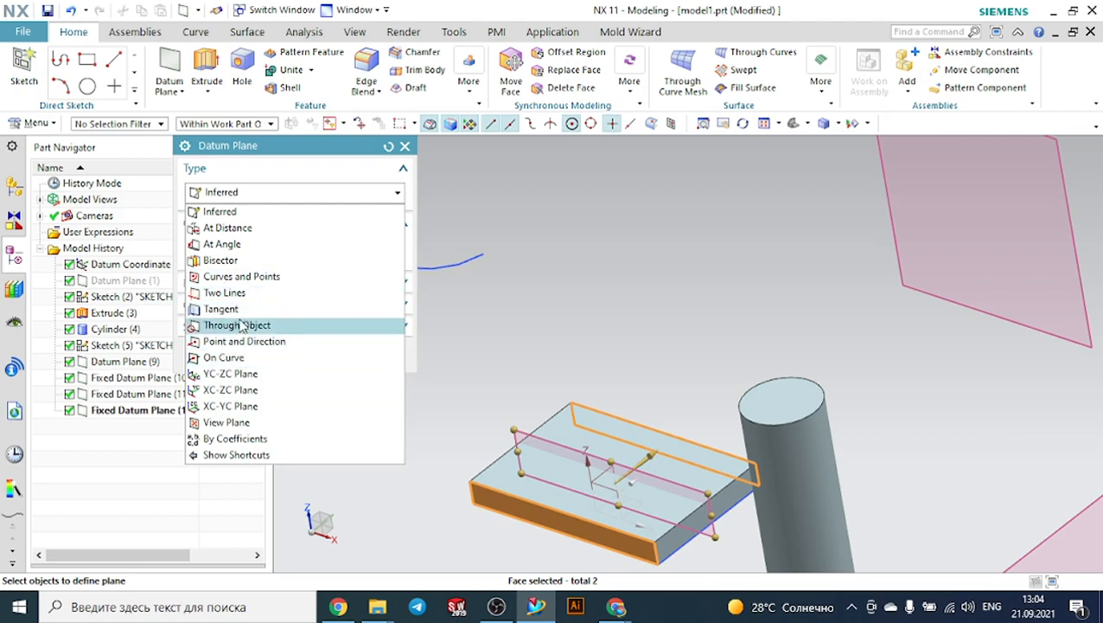
left_click(249, 198)
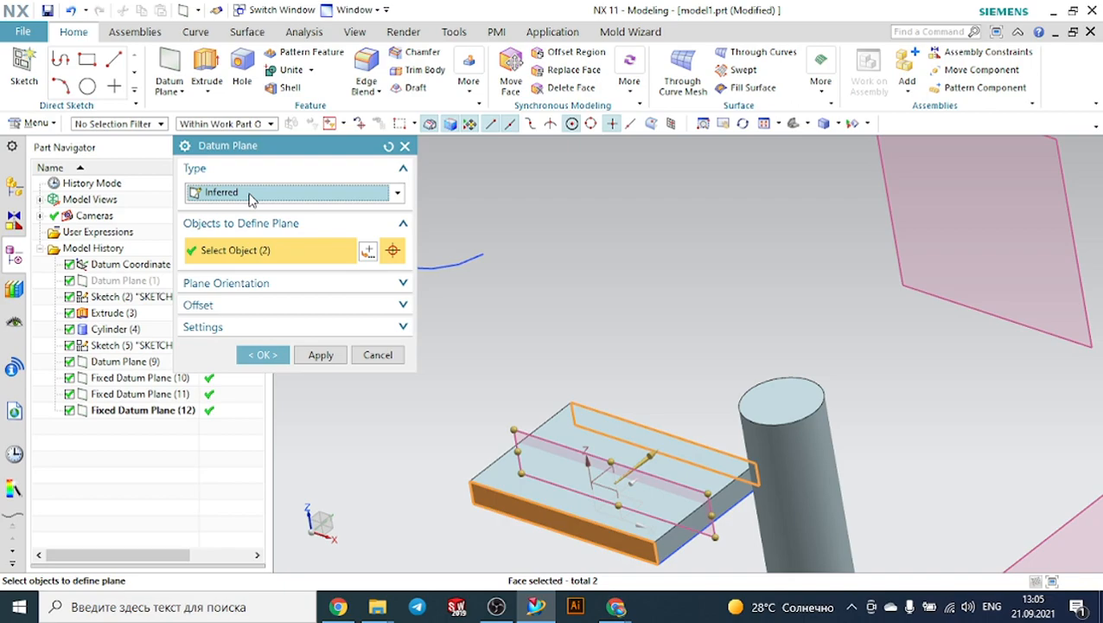
left_click(251, 199)
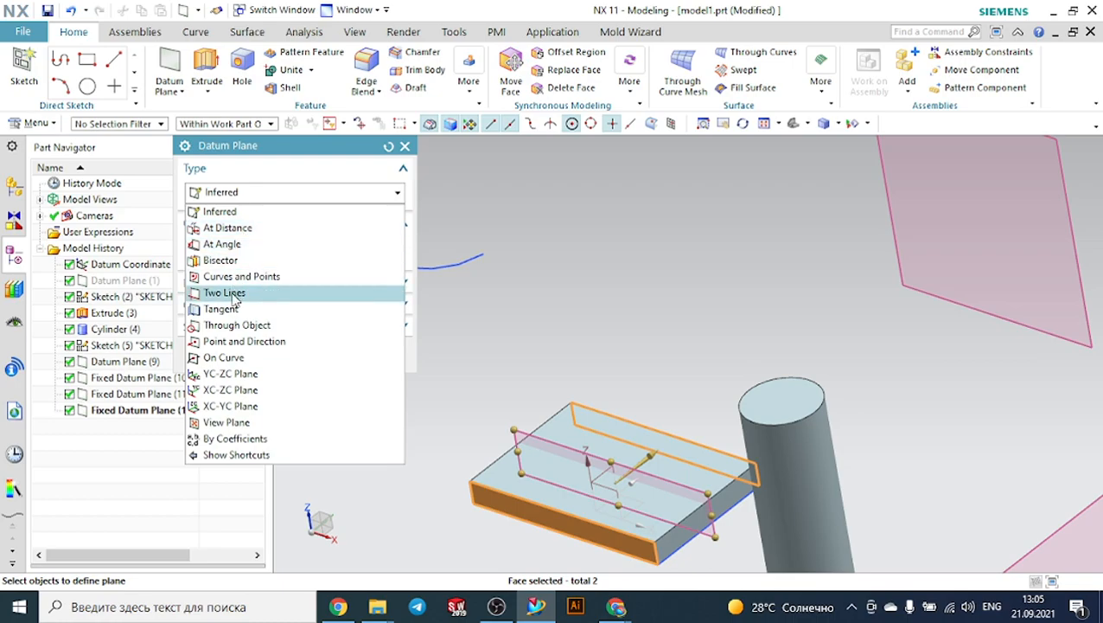
left_click(574, 302)
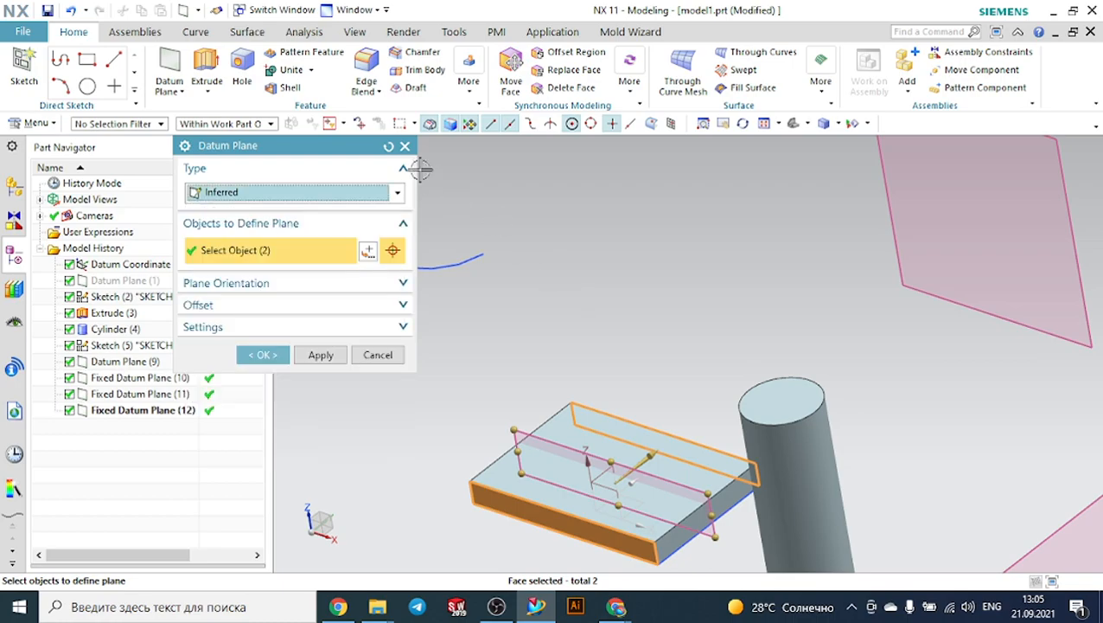
left_click(404, 146)
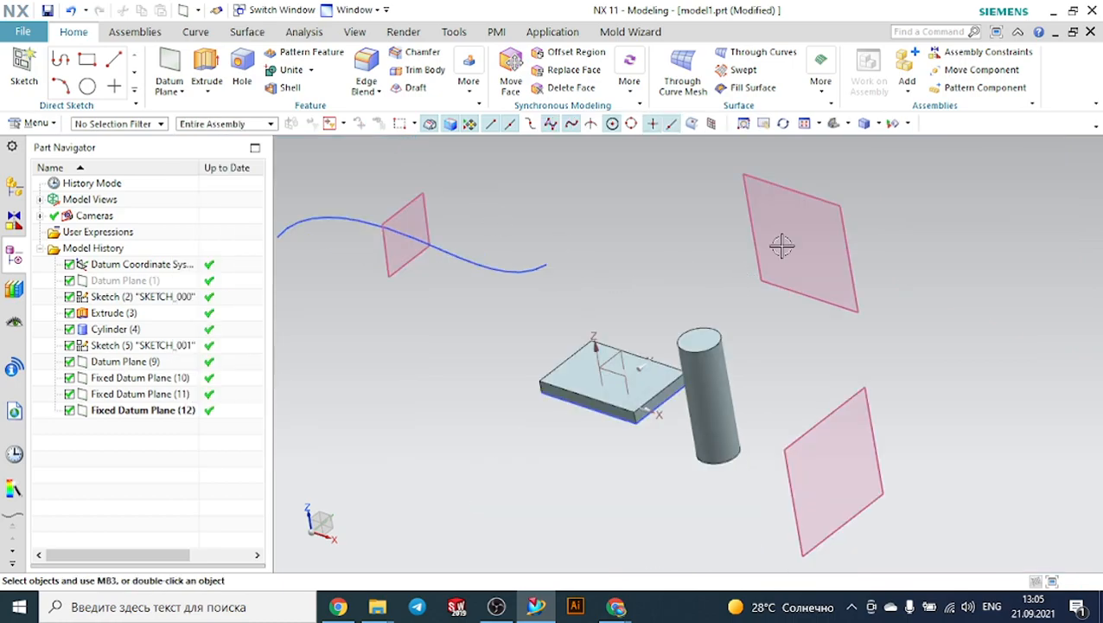
Step: Start creating a new file to bring up the model templates
left_click(833, 130)
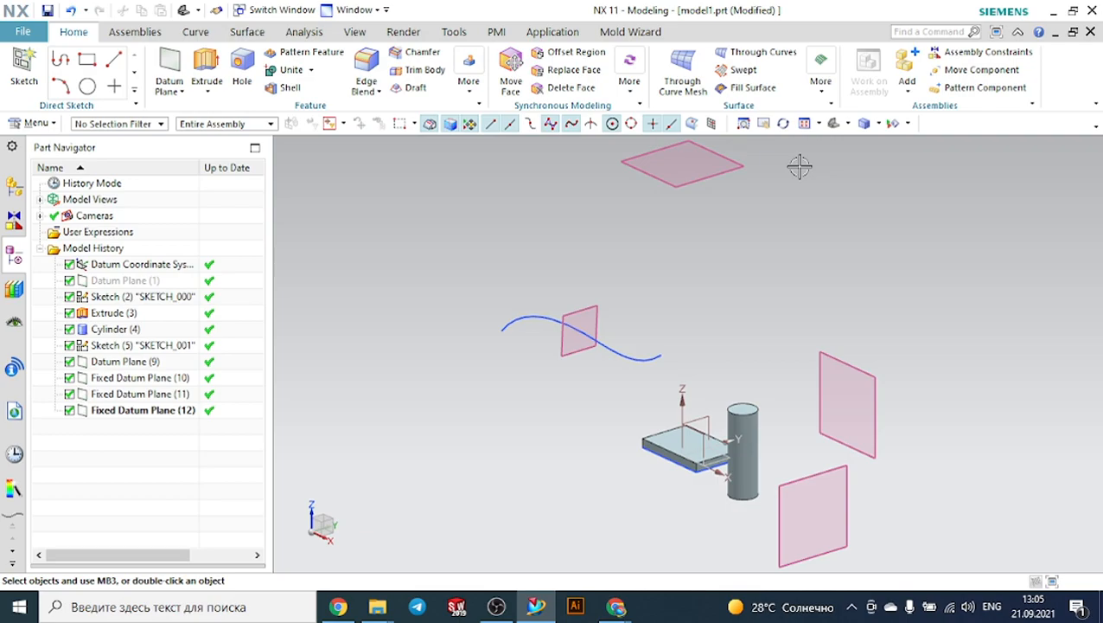
left_click(37, 32)
left_click(42, 55)
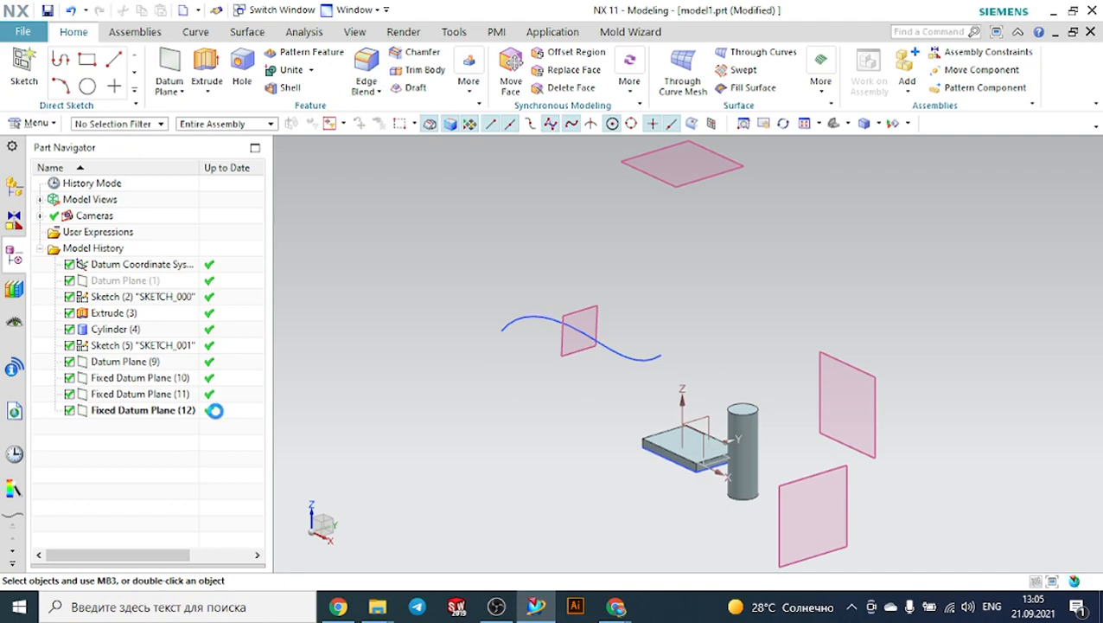
Step: Switch to the Google Meet call window in Chrome
mouse_move(540, 608)
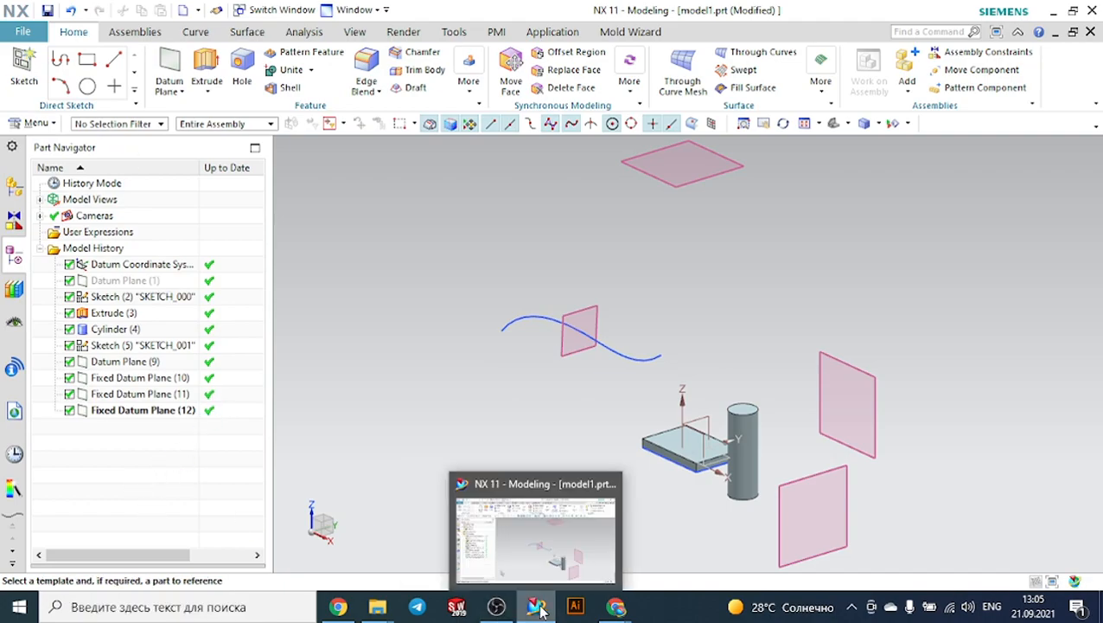
mouse_move(602, 610)
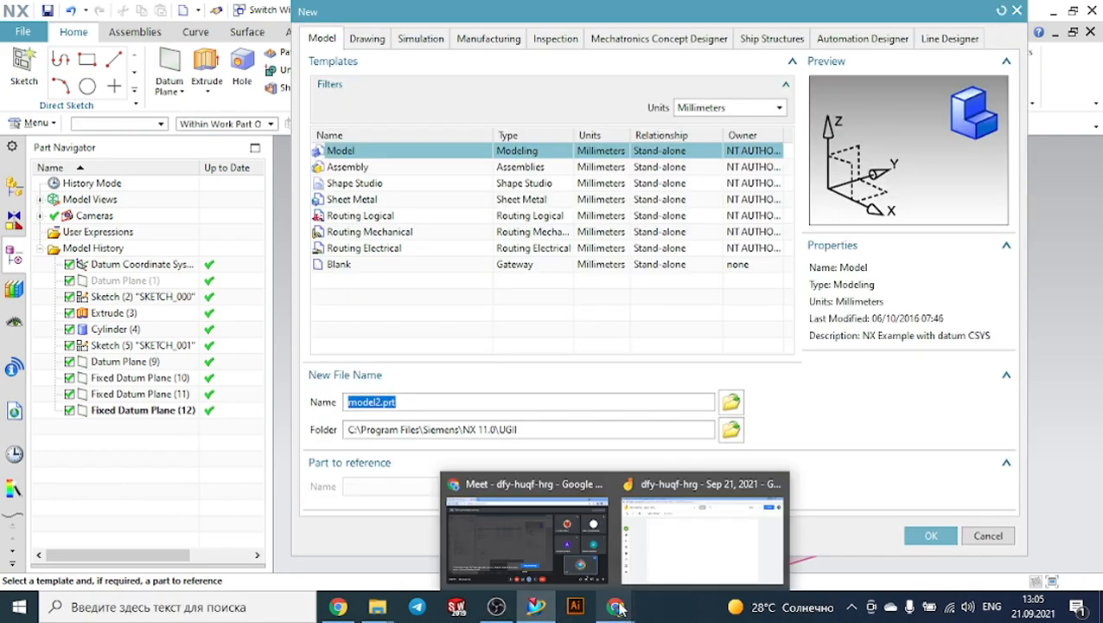
left_click(572, 550)
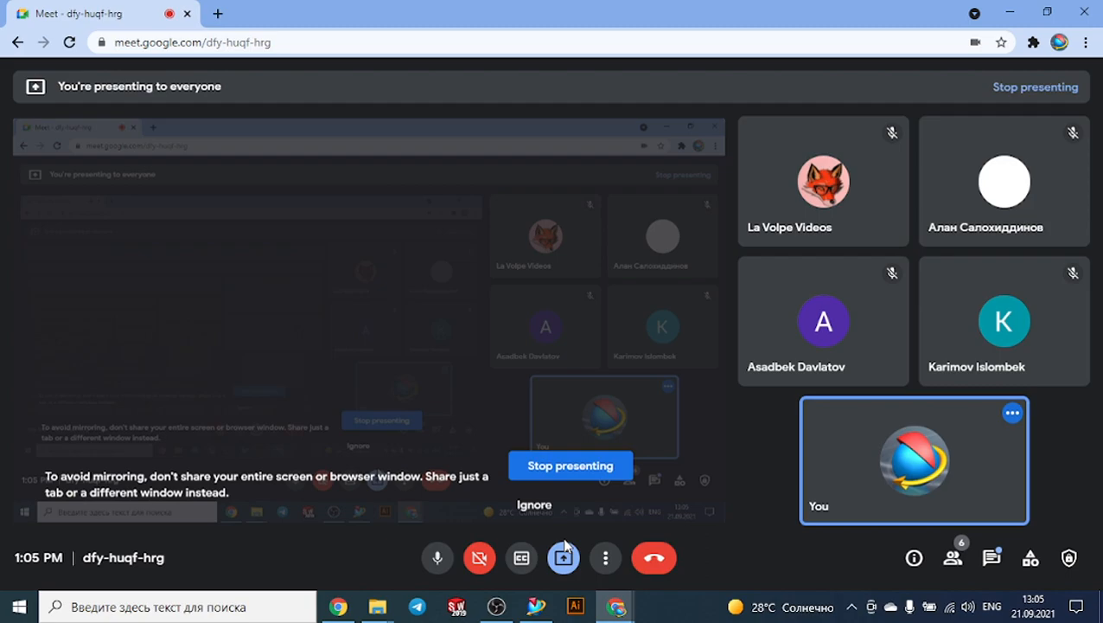
Step: Check the recording and microphone level in OBS, and open the in-call messages in Google Meet
key("XF86AudioRaiseVolume")
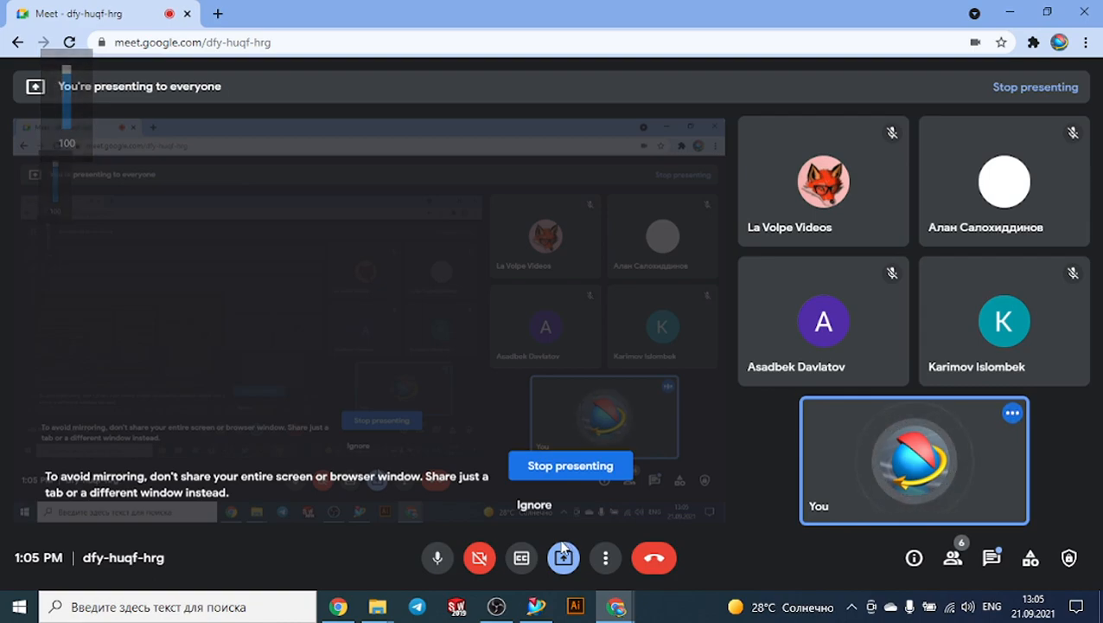
left_click(496, 607)
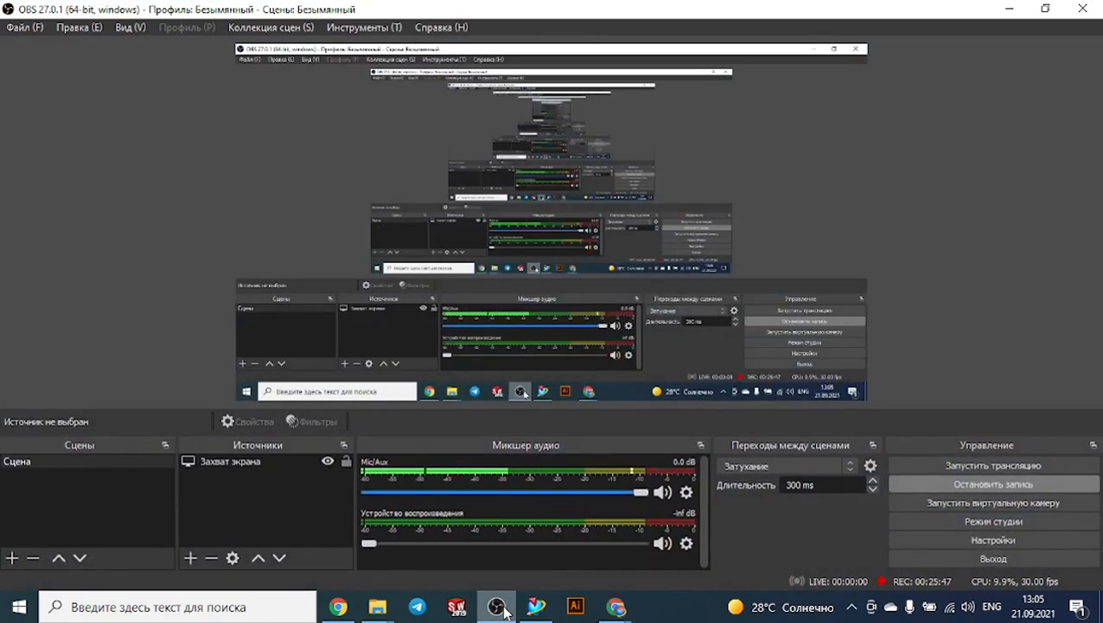
left_click(497, 606)
left_click(496, 606)
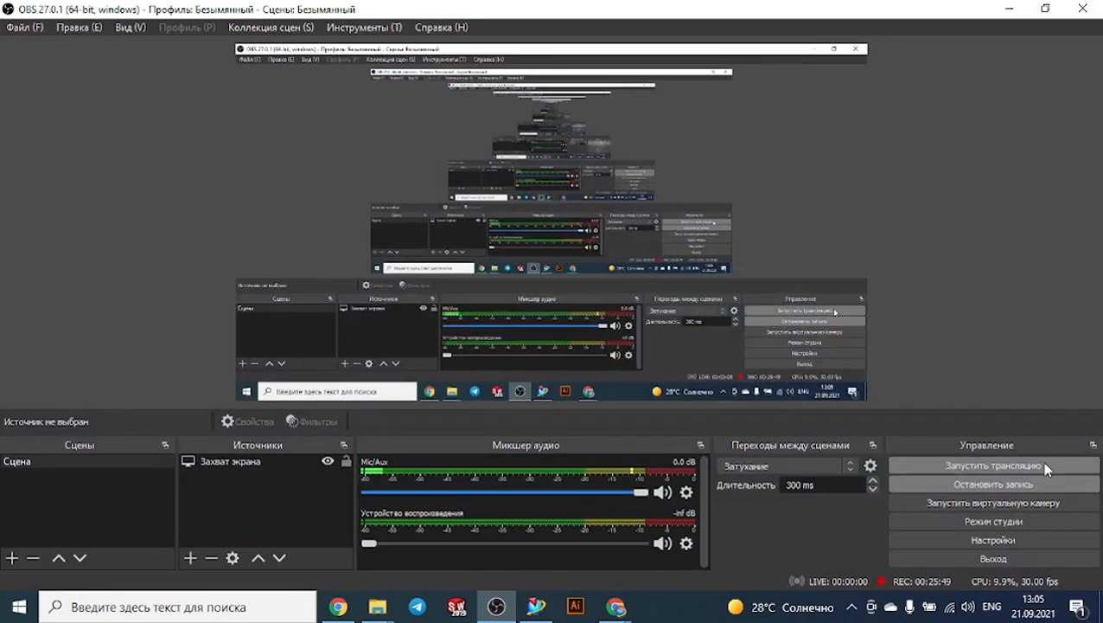
left_click(497, 606)
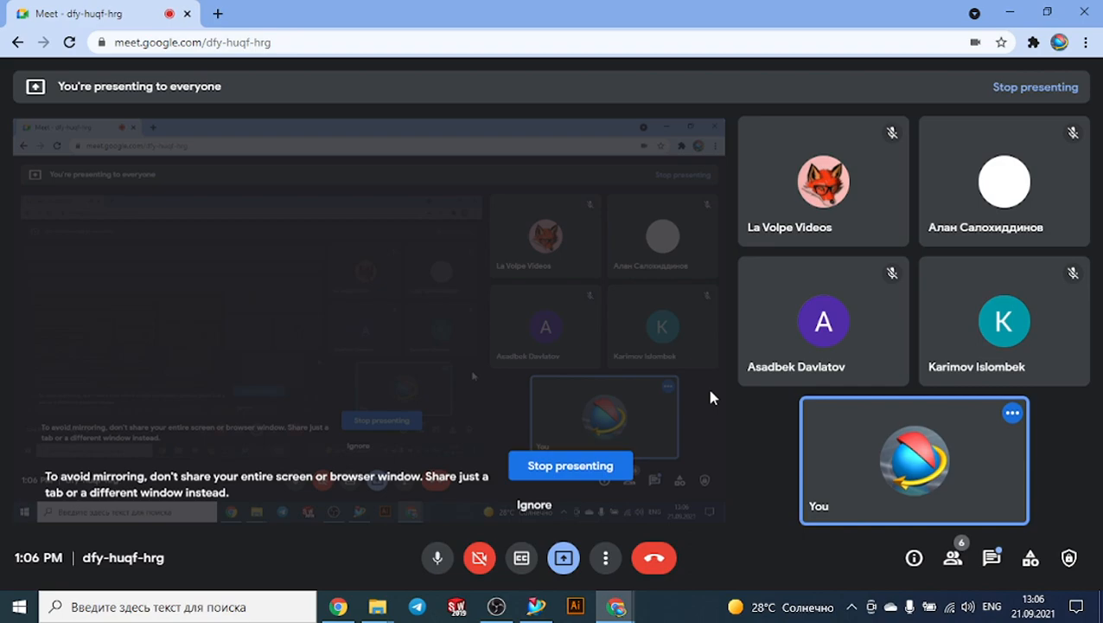
left_click(991, 557)
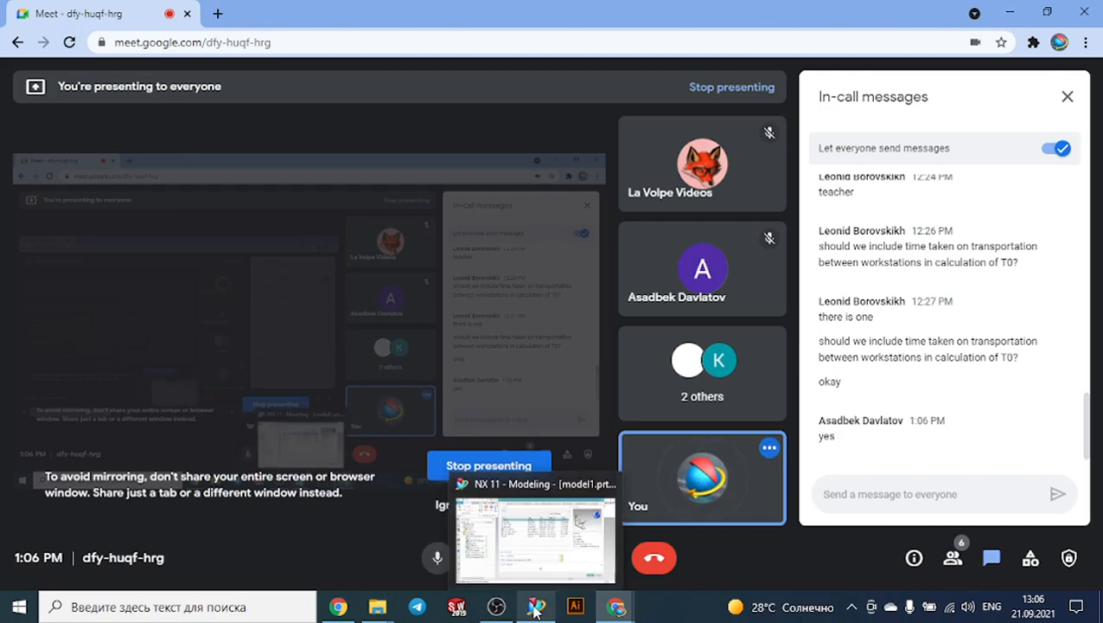
Step: Switch to NX 11 and create a new part model2.prt from the Model template in millimetres
left_click(534, 542)
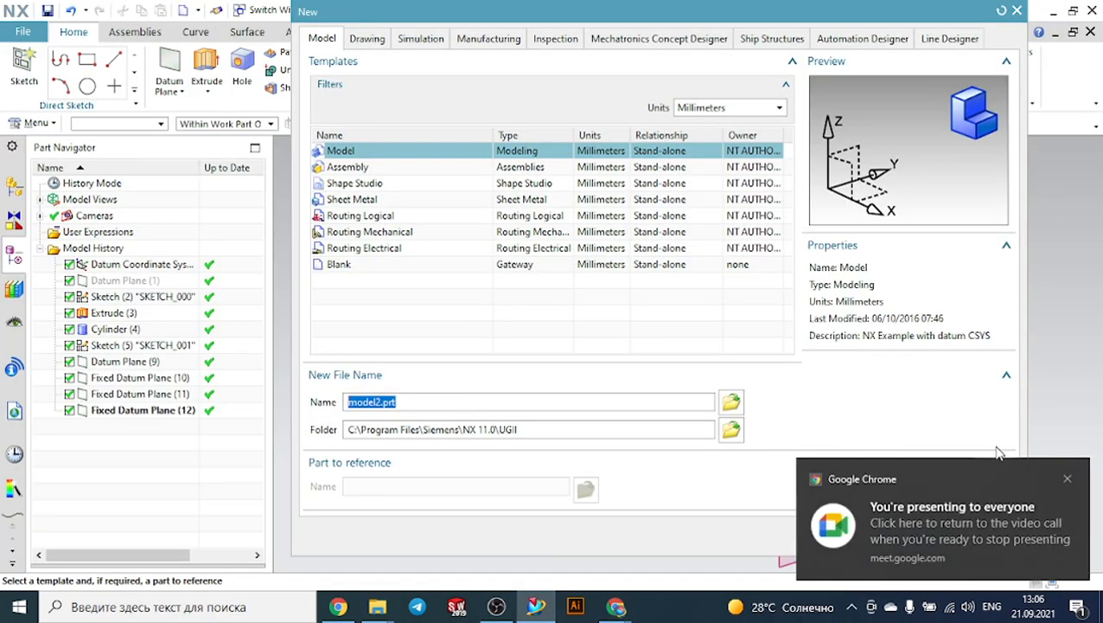
left_click(1073, 478)
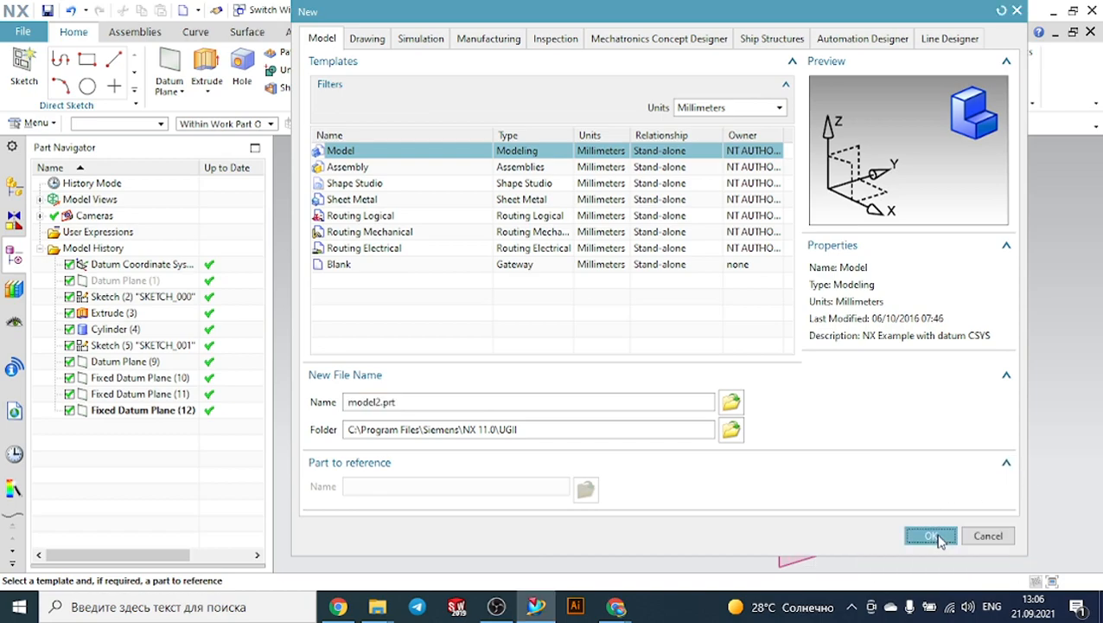
left_click(931, 536)
Step: Open the drawing 1.pdf from CAD materials > 3D advanced modeling and fit the whole sheet in view
mouse_move(377, 606)
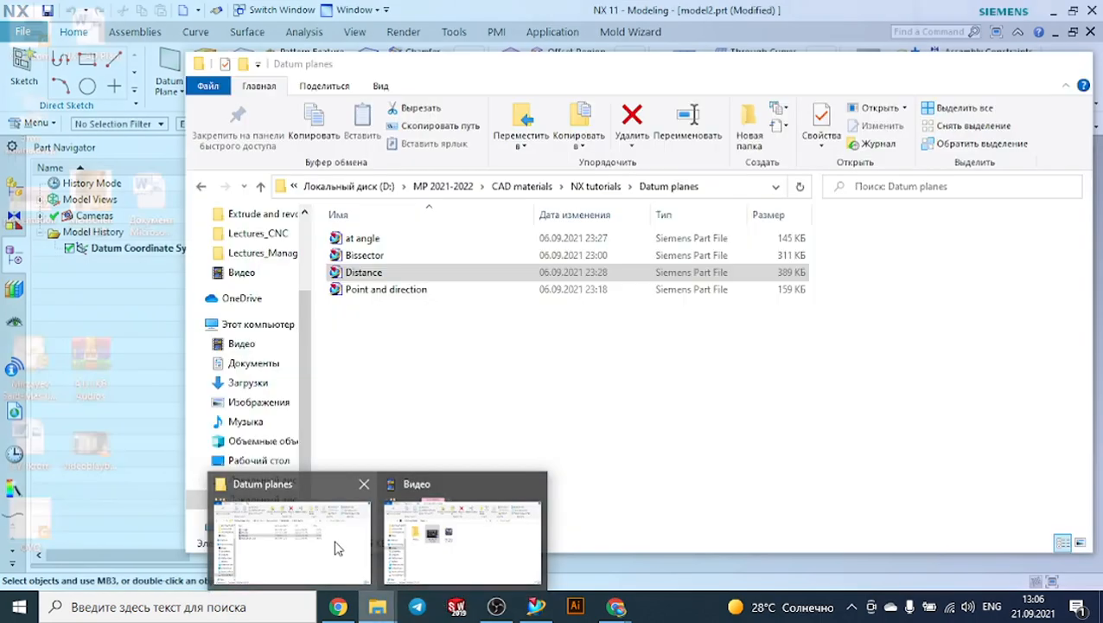
left_click(337, 547)
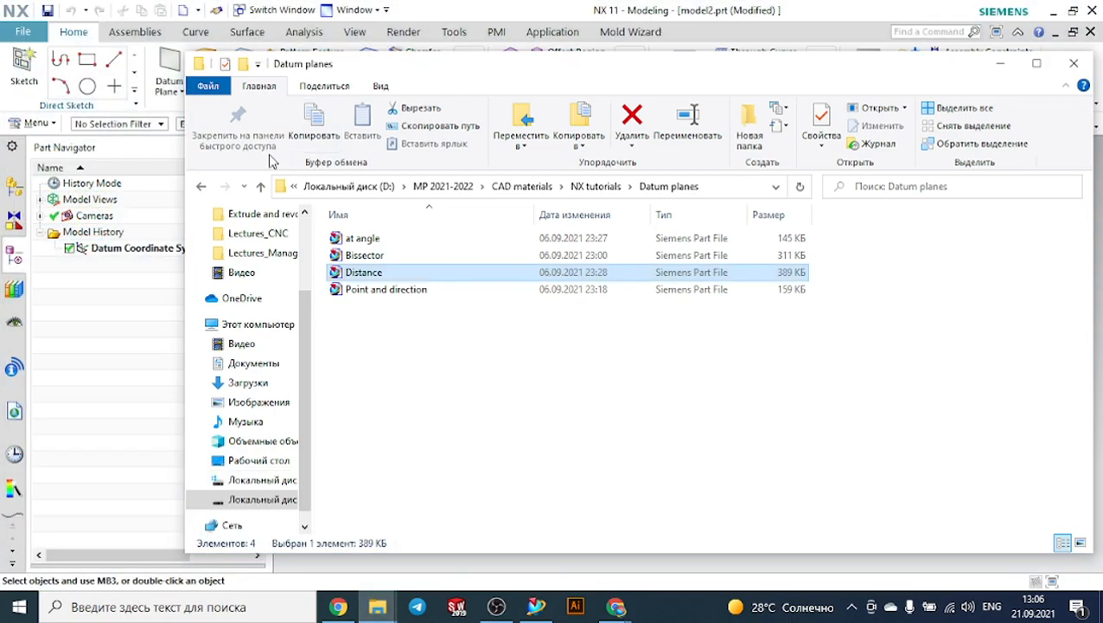
left_click(201, 188)
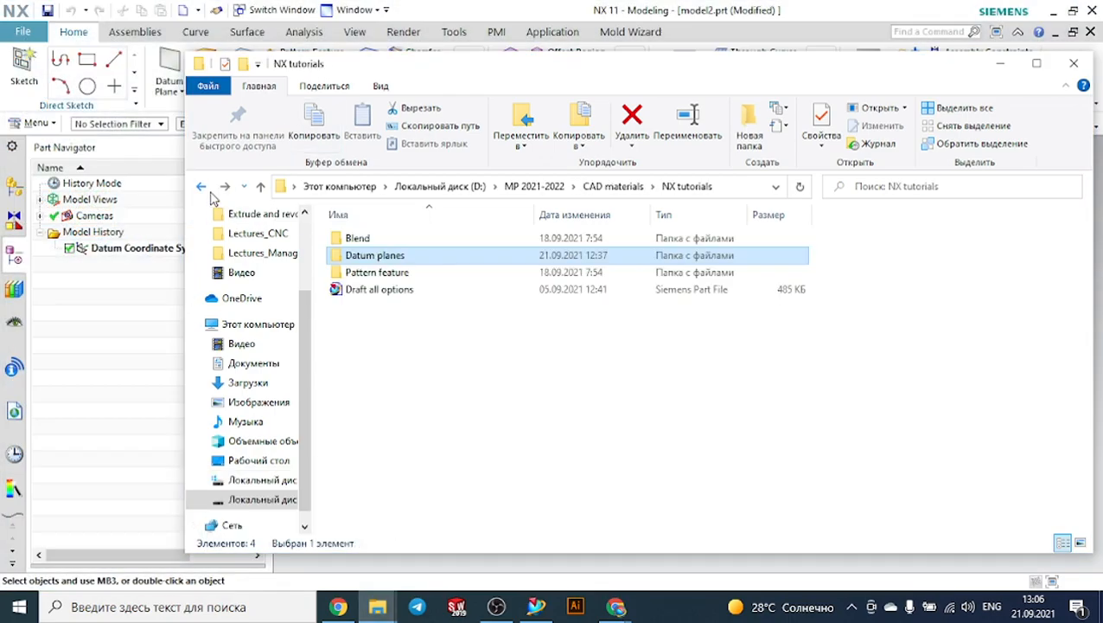
left_click(200, 188)
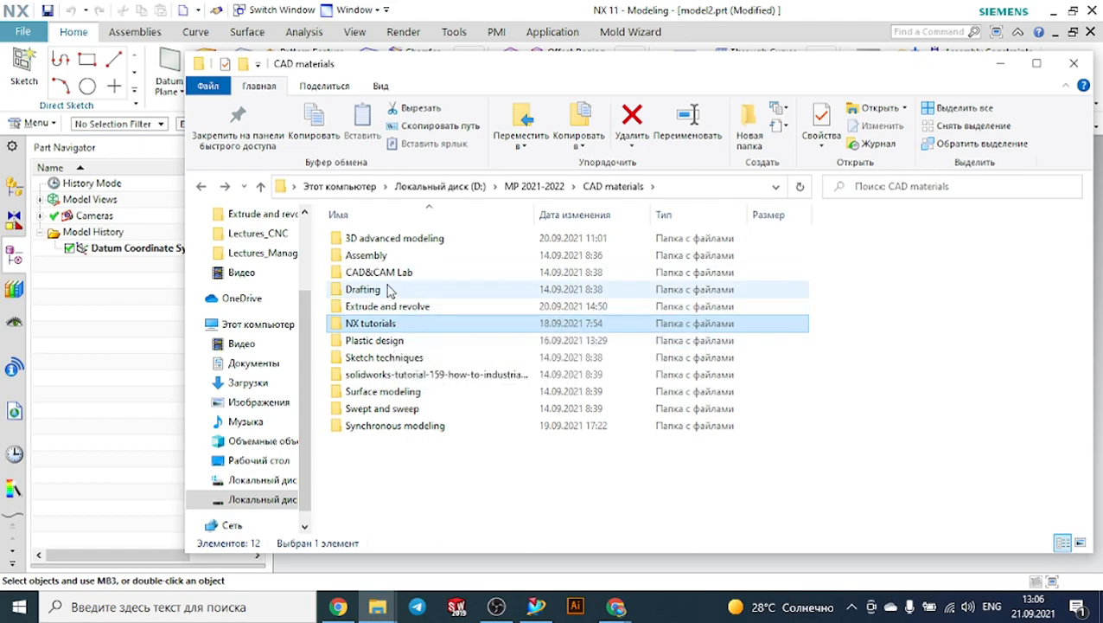
left_click(391, 243)
double_click(391, 245)
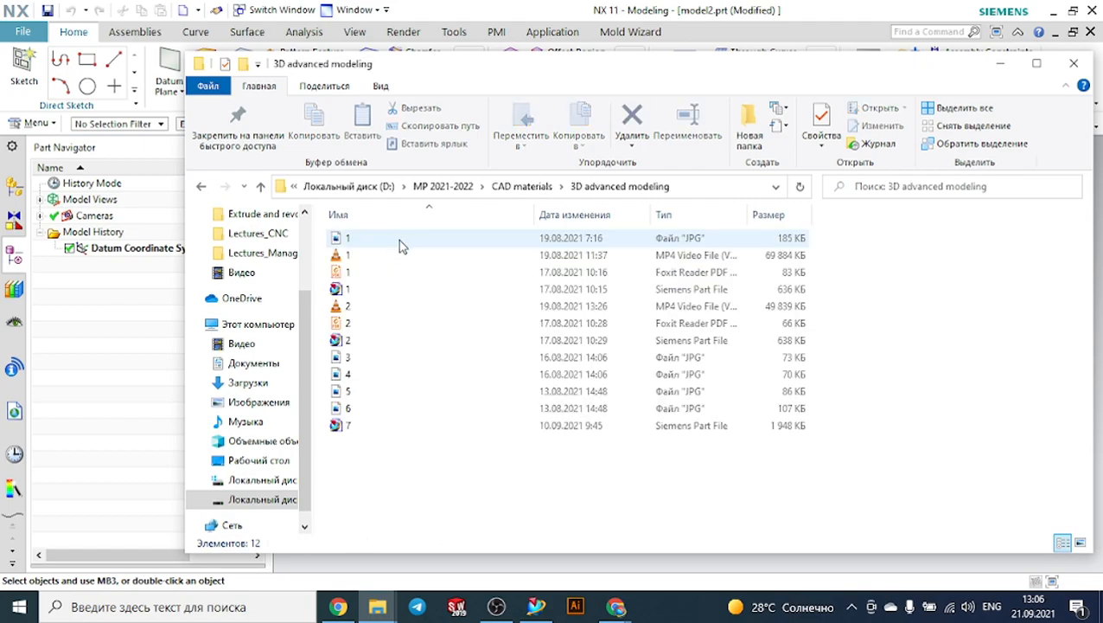
left_click(349, 274)
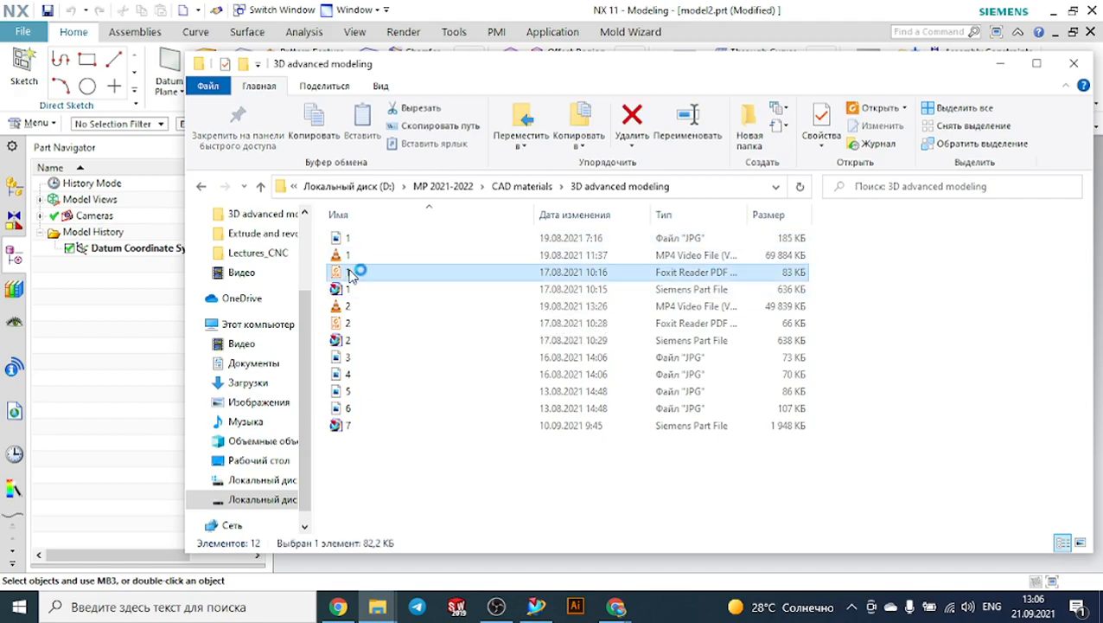
double_click(348, 273)
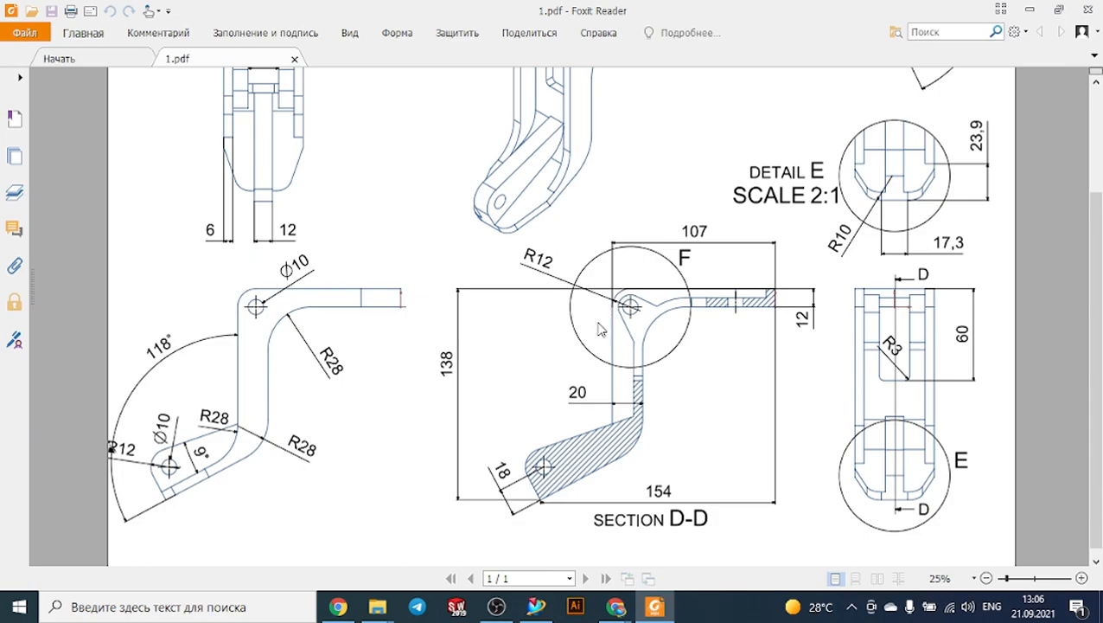
scroll(484, 325, "down", 2, "ctrl")
scroll(484, 325, "up", 1, "ctrl")
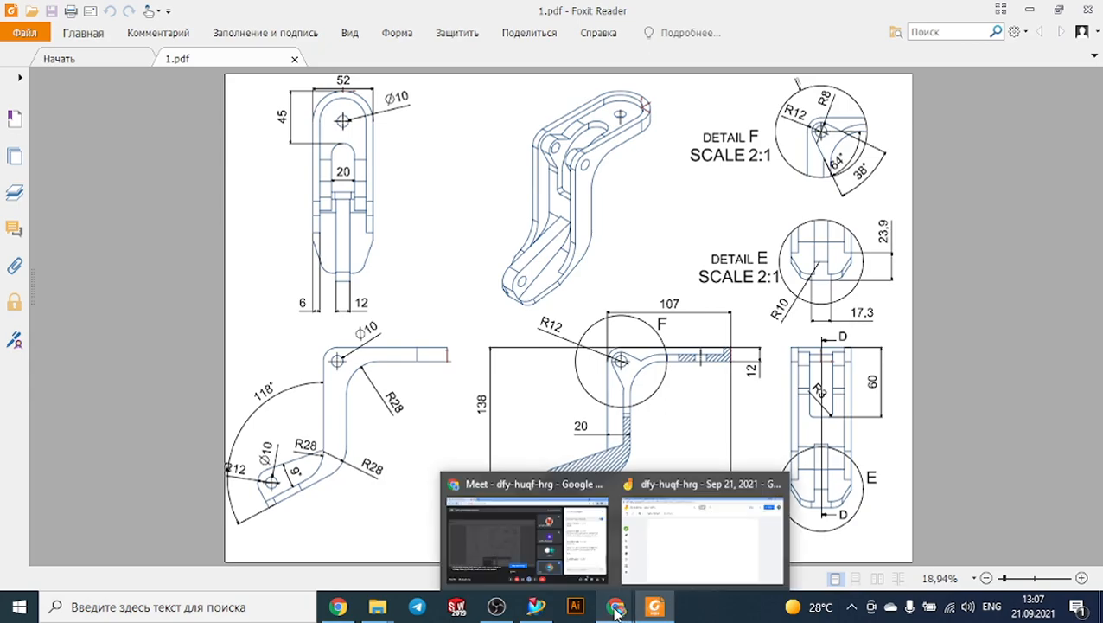
Step: Return to NX and create a sketch on the vertical YZ plane of the datum coordinate system
left_click(550, 609)
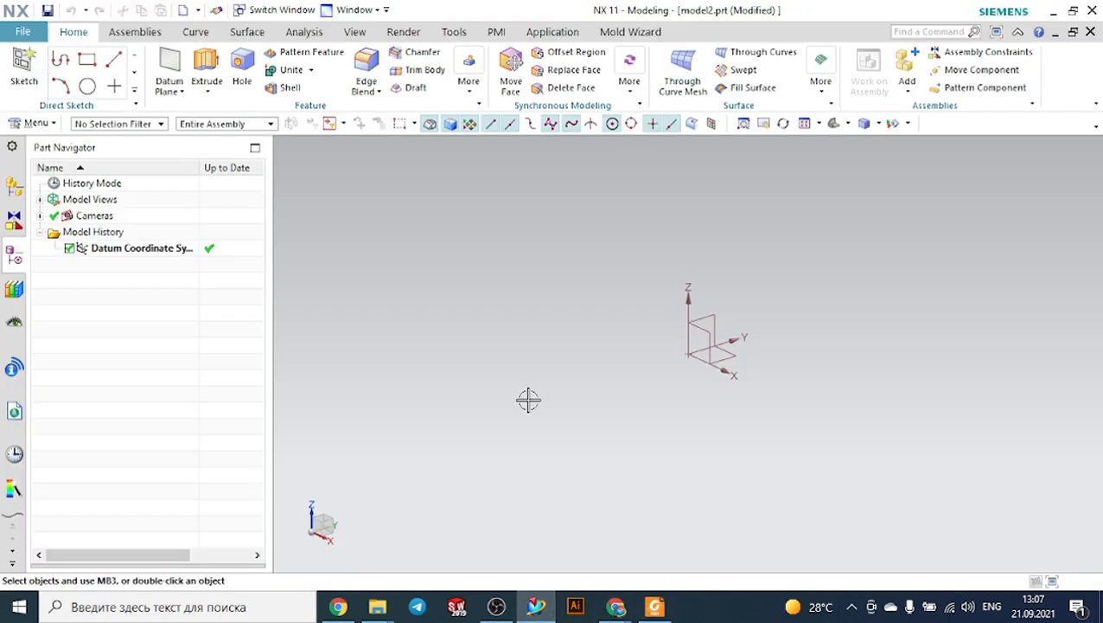
left_click(24, 67)
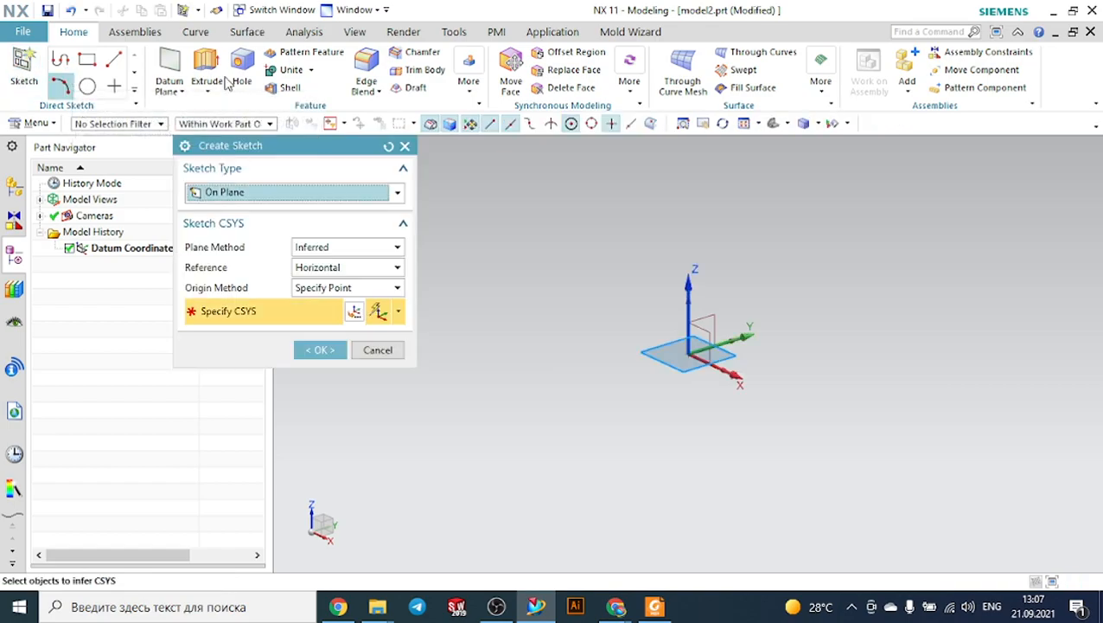
left_click(696, 324)
left_click(320, 349)
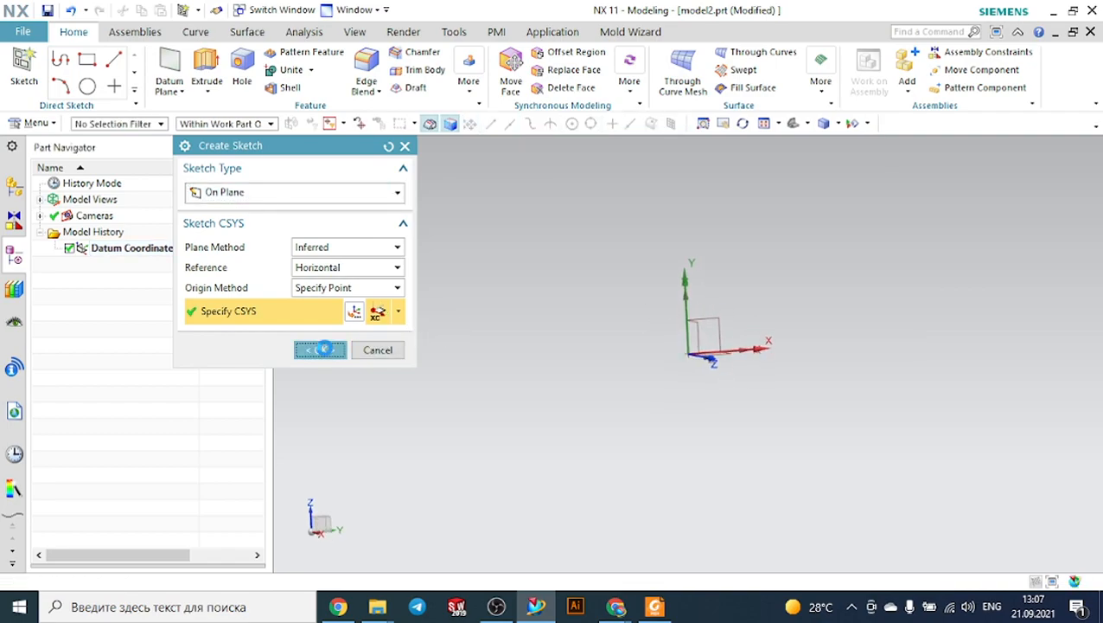
Step: Consult the 1.pdf drawing and sketch an open three-line profile: about 50 mm horizontal, 62 mm vertical and 78 mm sloping down
left_click(655, 606)
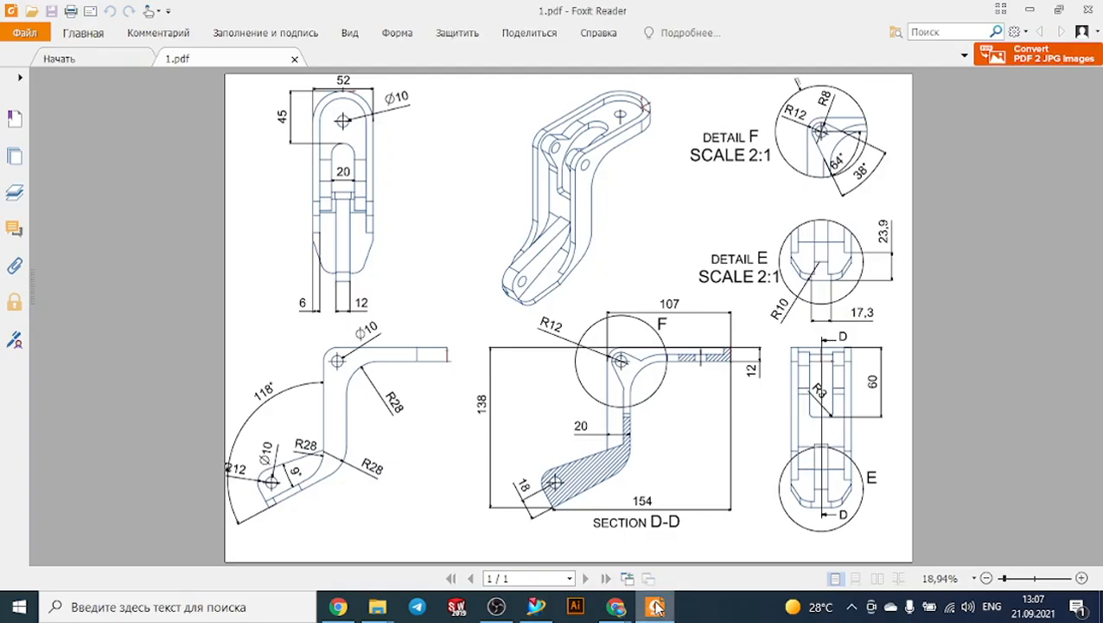
left_click(655, 607)
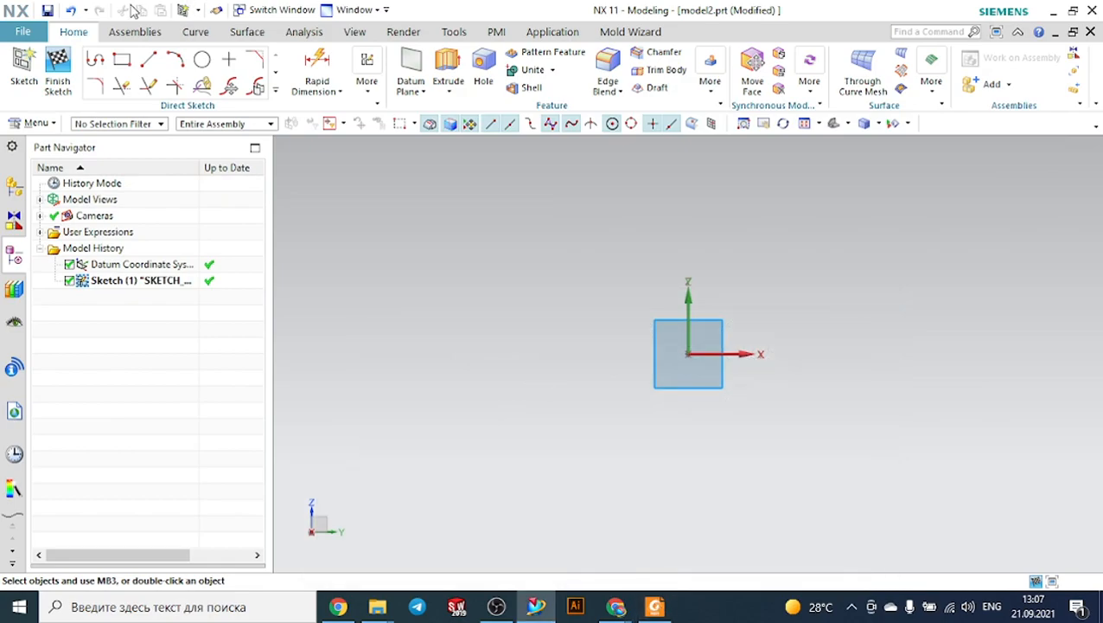
left_click(95, 59)
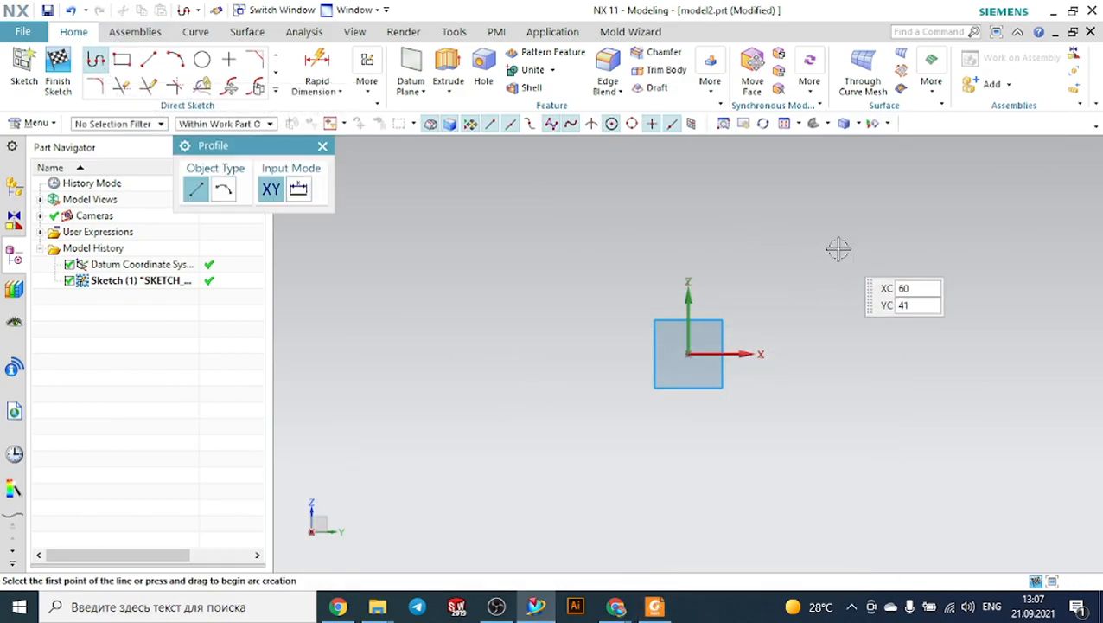
left_click(813, 234)
left_click(687, 235)
left_click(689, 392)
left_click(514, 479)
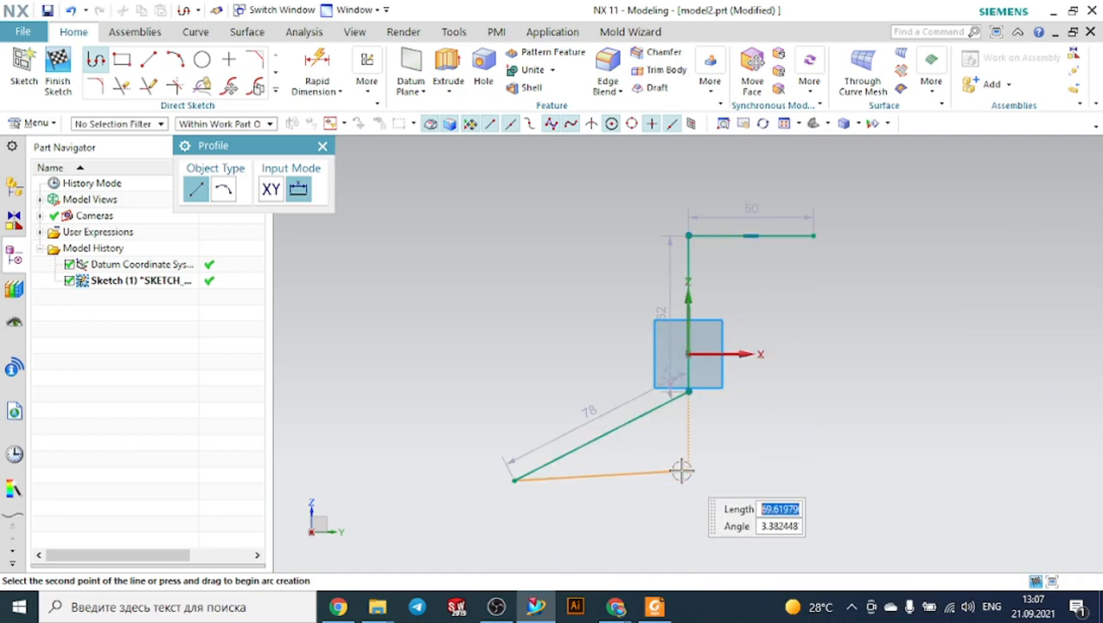
middle_click(778, 424)
middle_click(777, 424)
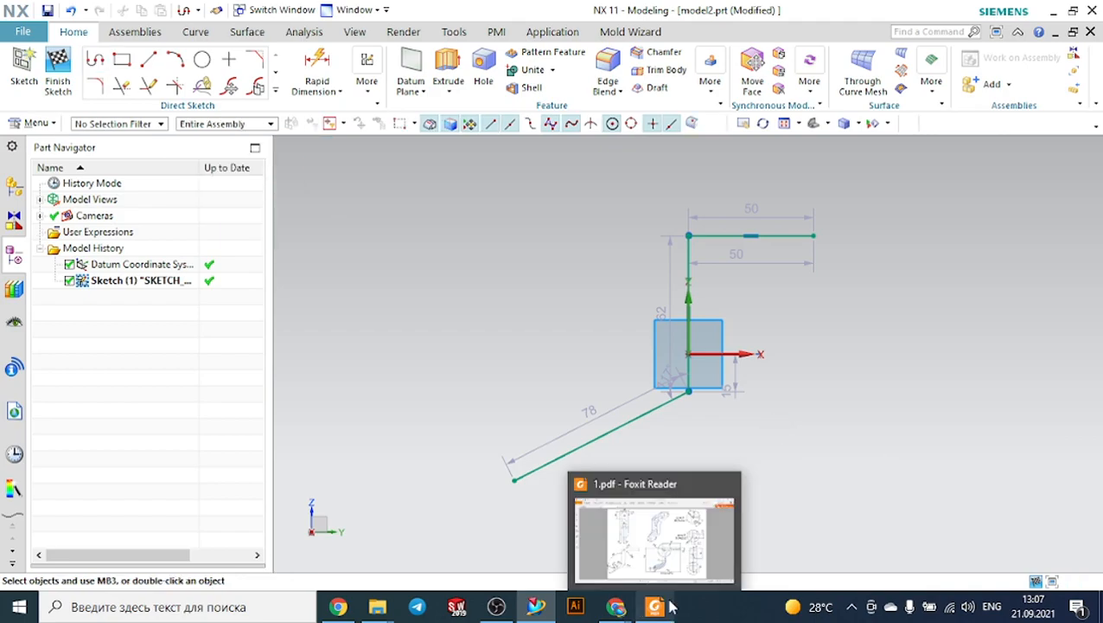
Step: Check the overall width on the drawing and dimension the horizontal distance between the profile's two free ends as 154 mm
left_click(659, 606)
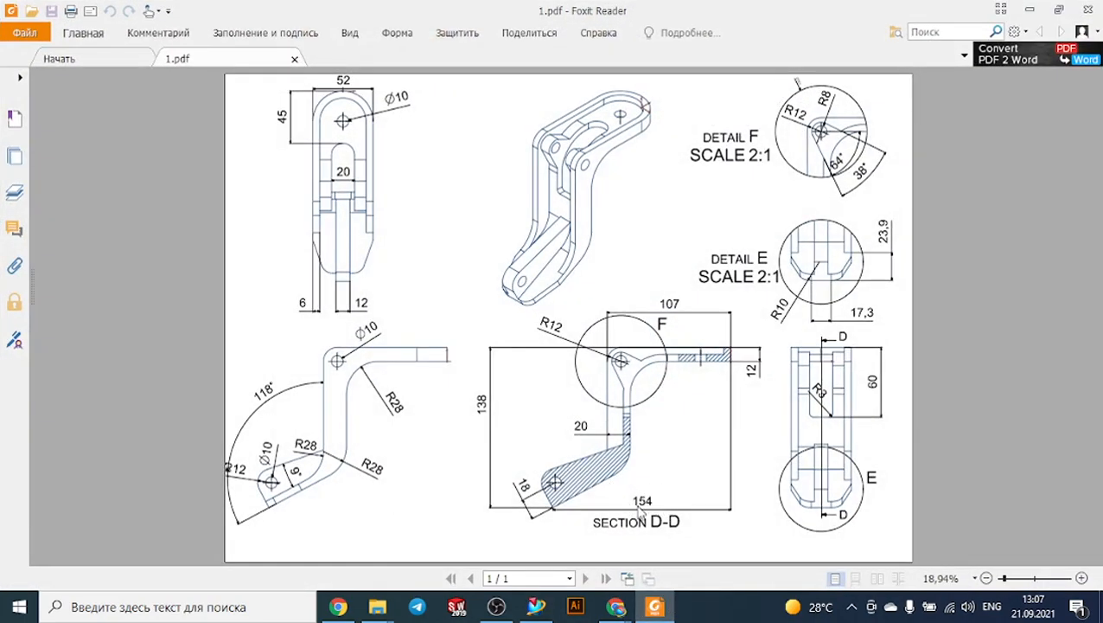
left_click(655, 606)
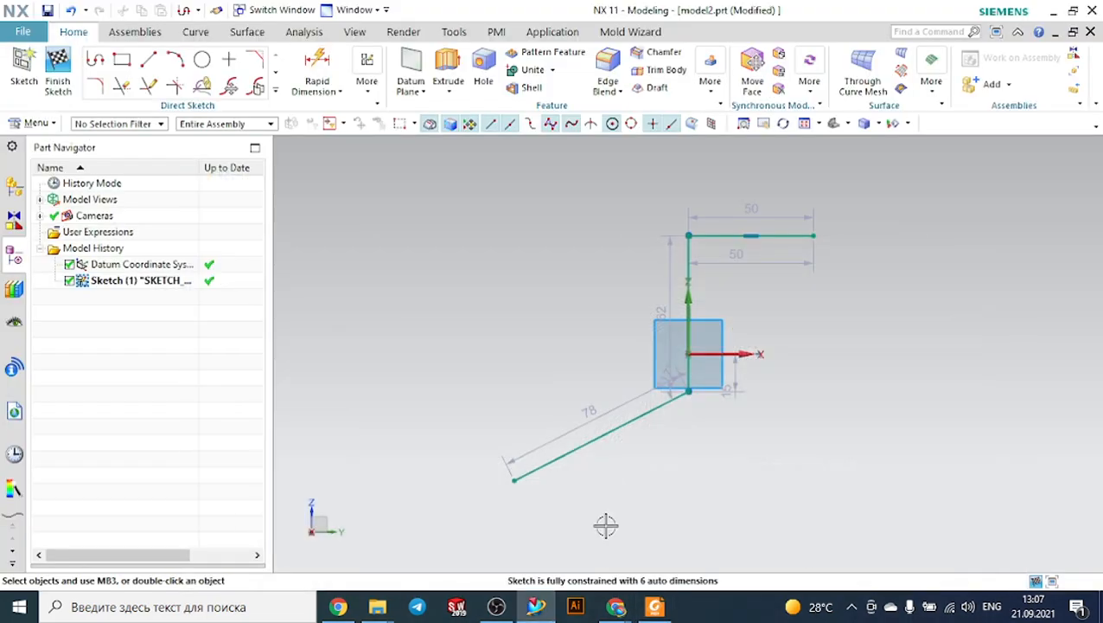
left_click(333, 74)
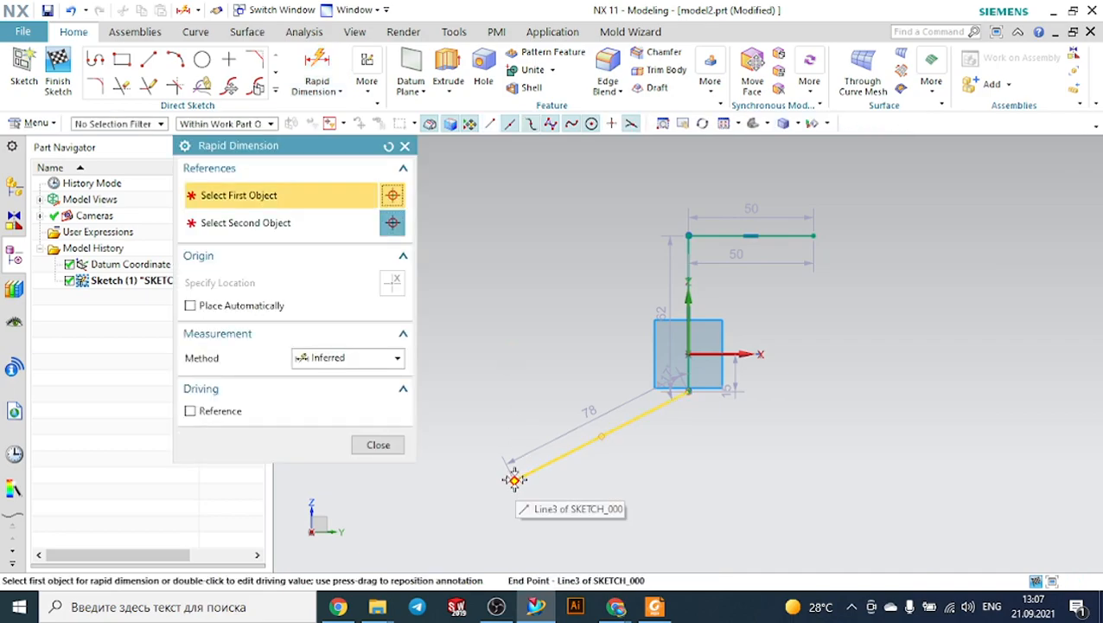
left_click(514, 480)
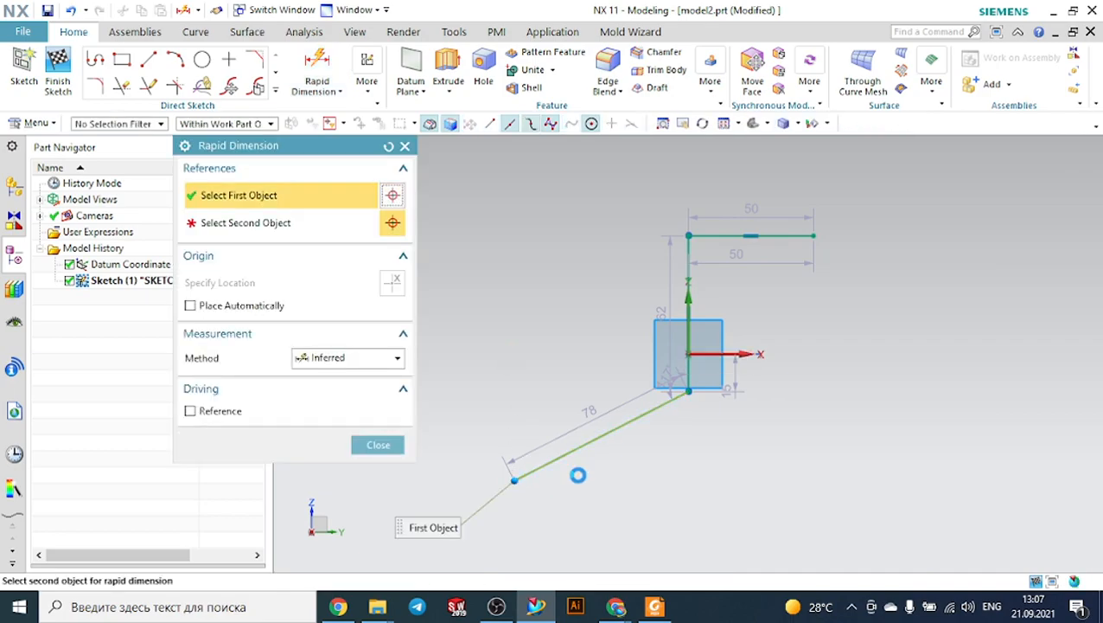
left_click(815, 234)
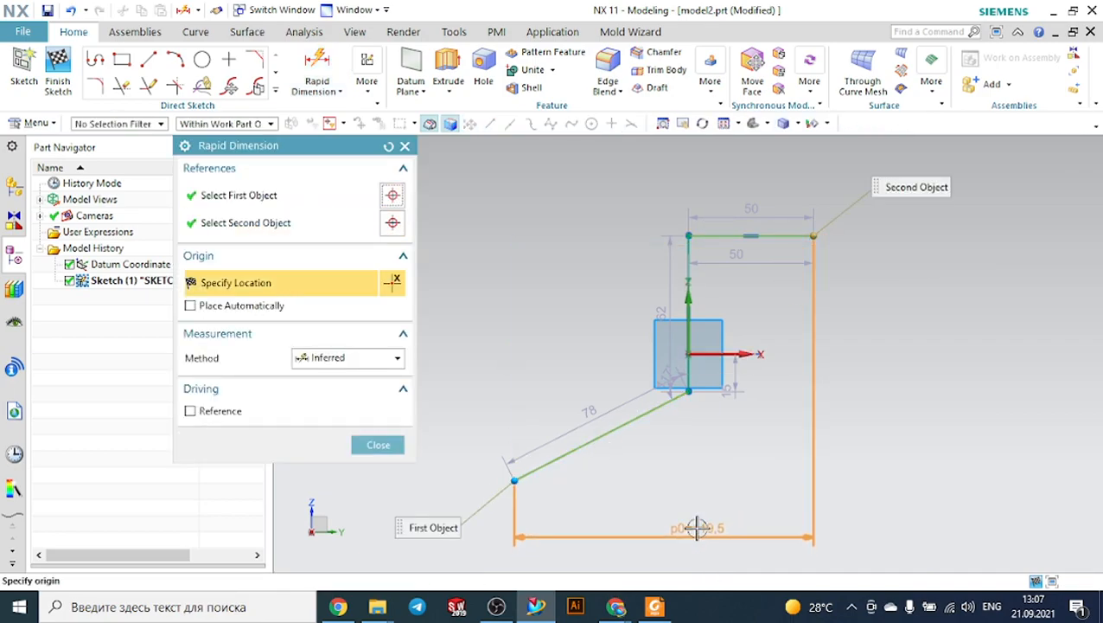
left_click(697, 527)
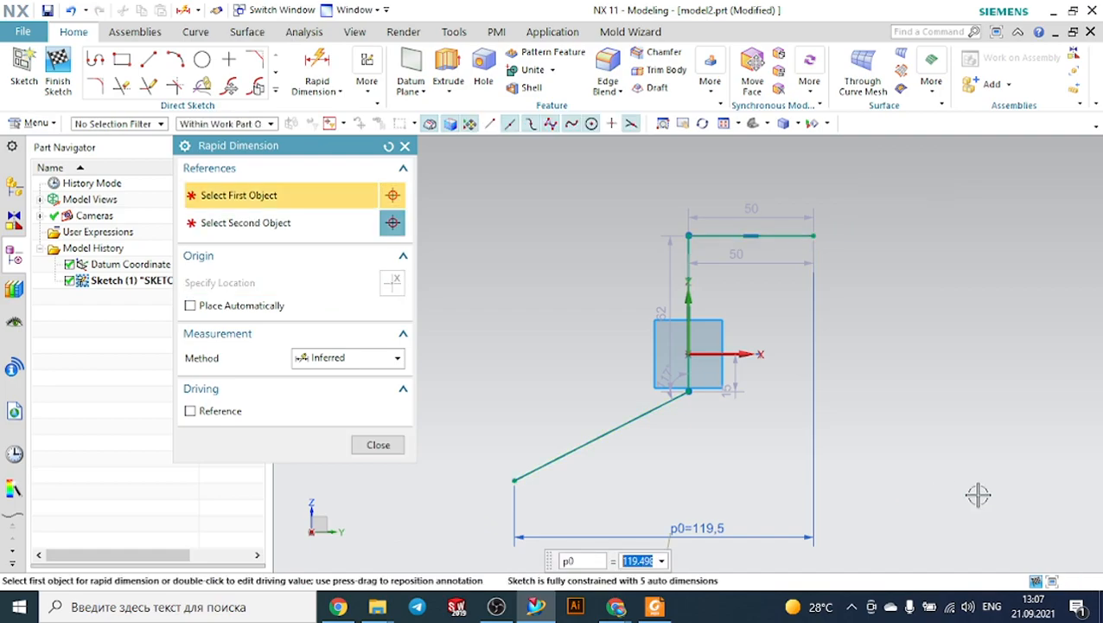
type("154")
key("Return")
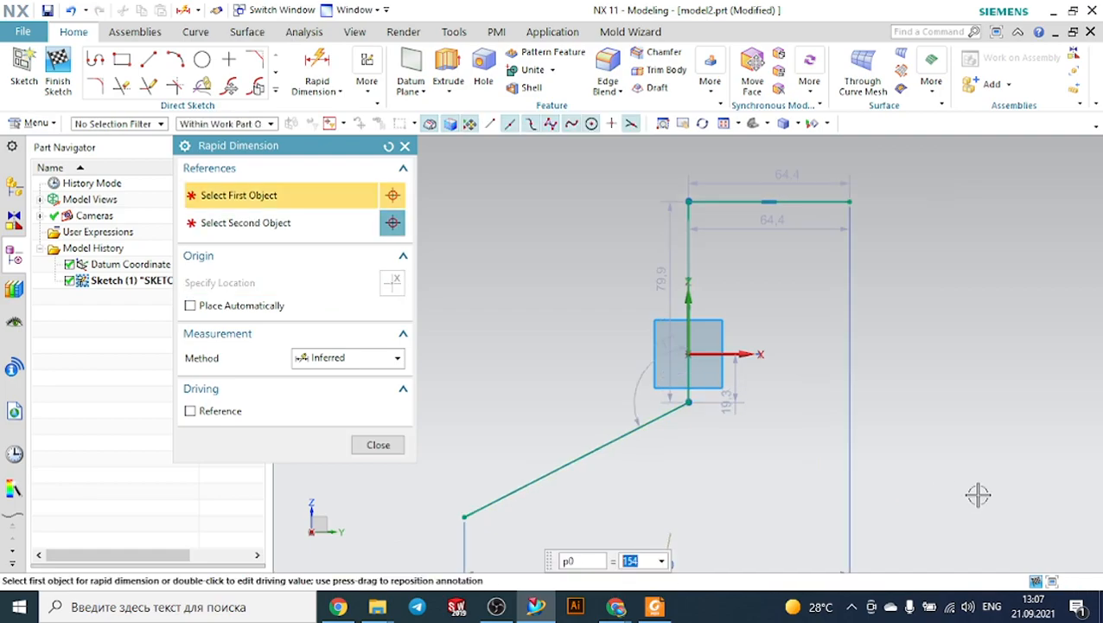
key("Escape")
scroll(779, 378, "down", 2)
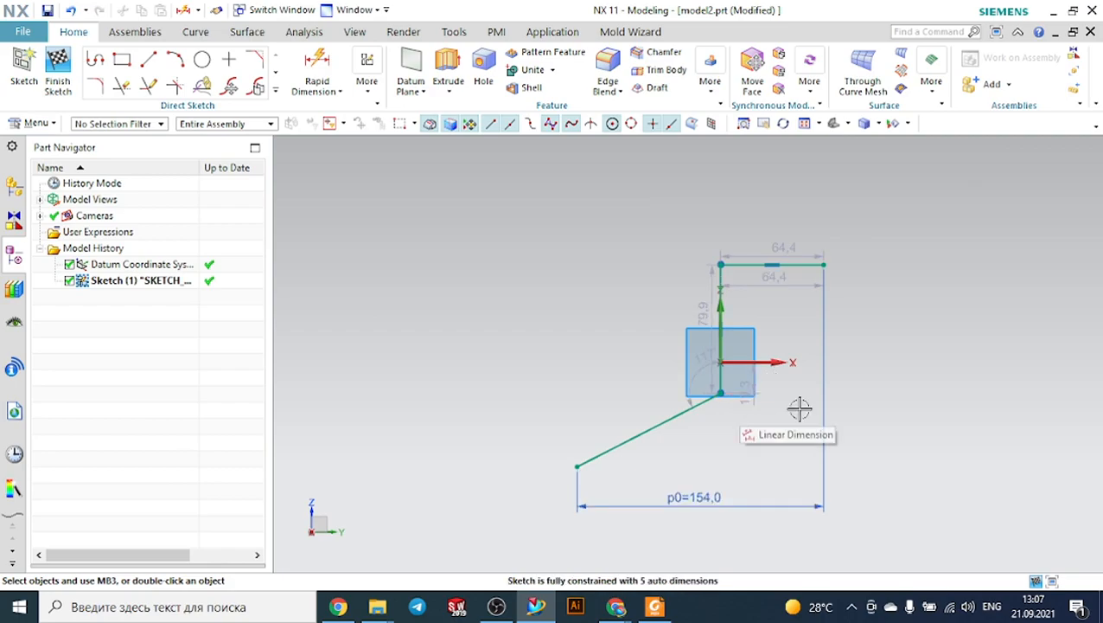
Step: Check the overall height on the drawing and dimension the vertical distance between the profile's two free ends as 132 mm
left_click(656, 605)
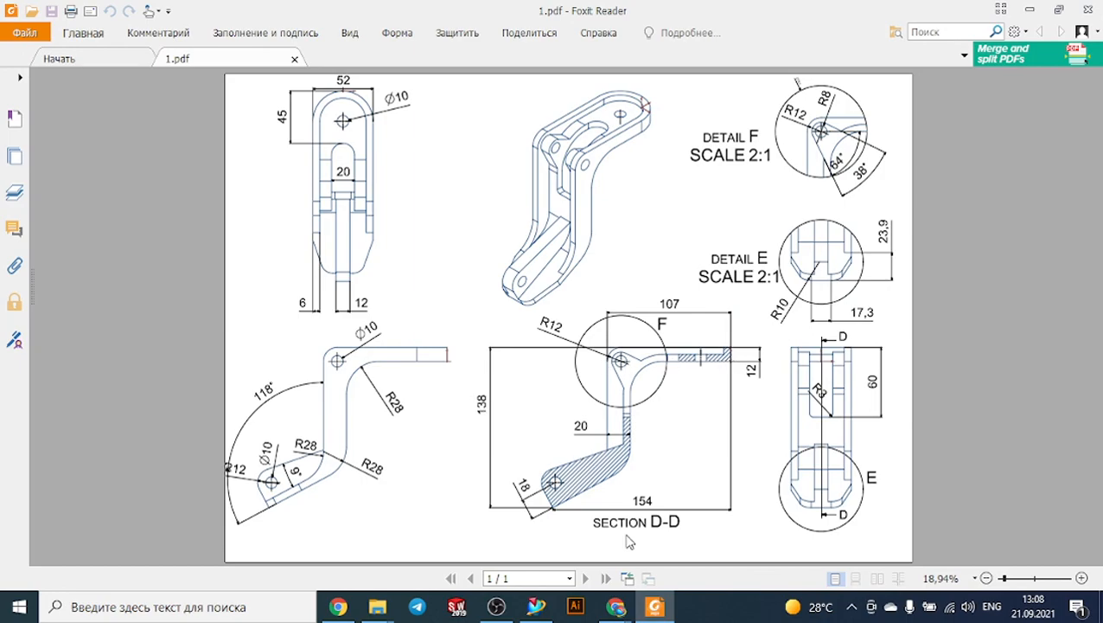
left_click(533, 607)
left_click(326, 70)
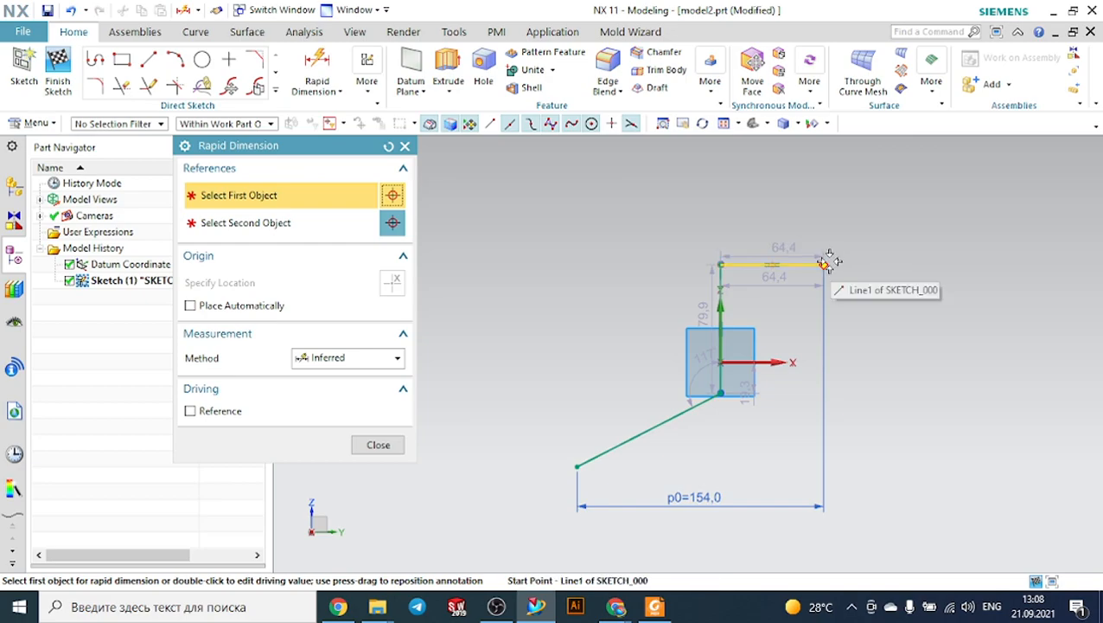
left_click(826, 263)
left_click(578, 465)
left_click(495, 335)
type("132")
key("Return")
key("Escape")
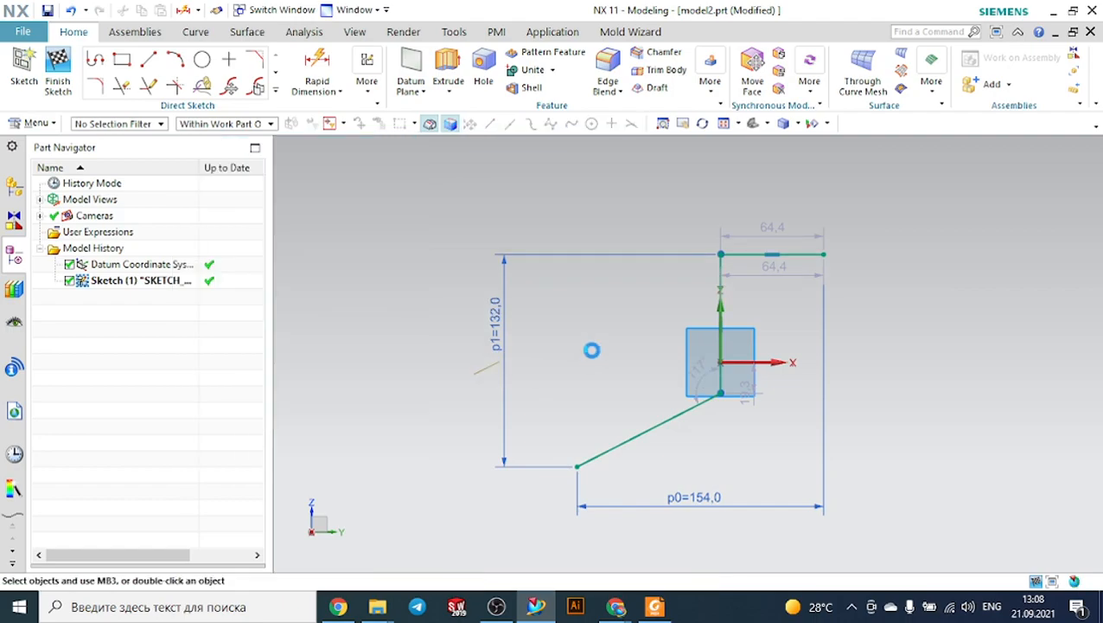
Step: Consult the 1.pdf drawing and dimension the profile's upper horizontal line with the expression 107-20
left_click(655, 606)
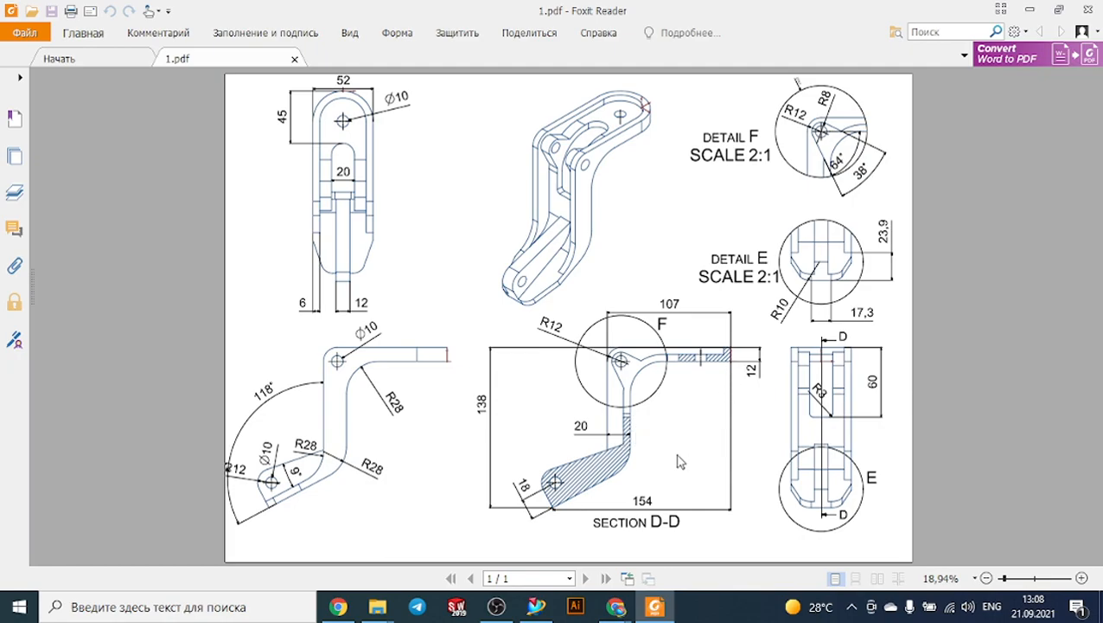
left_click(537, 606)
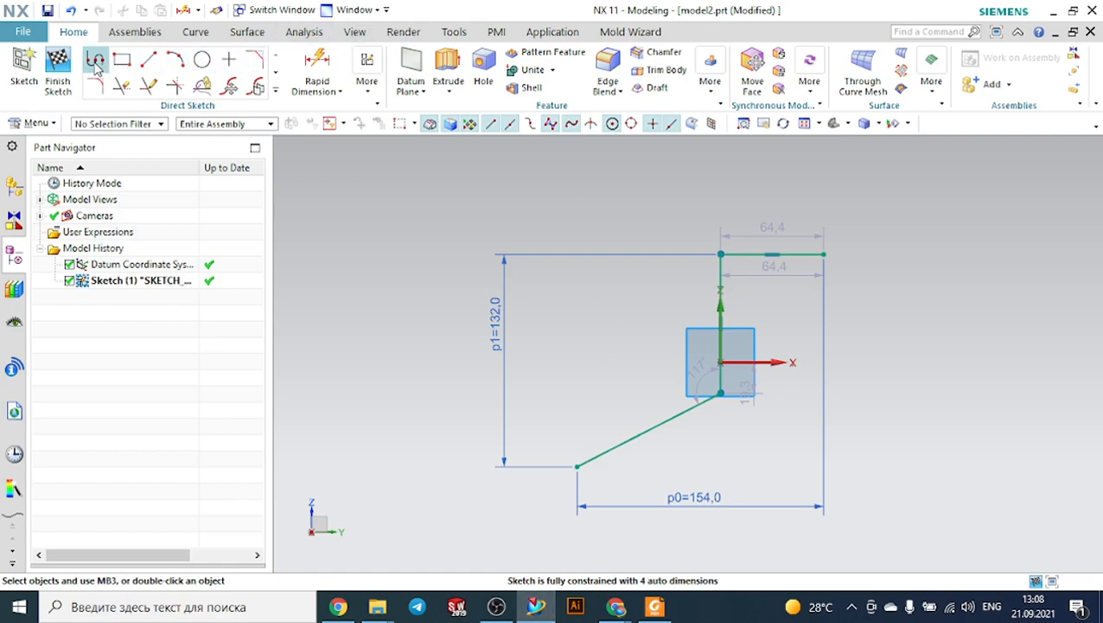
left_click(299, 70)
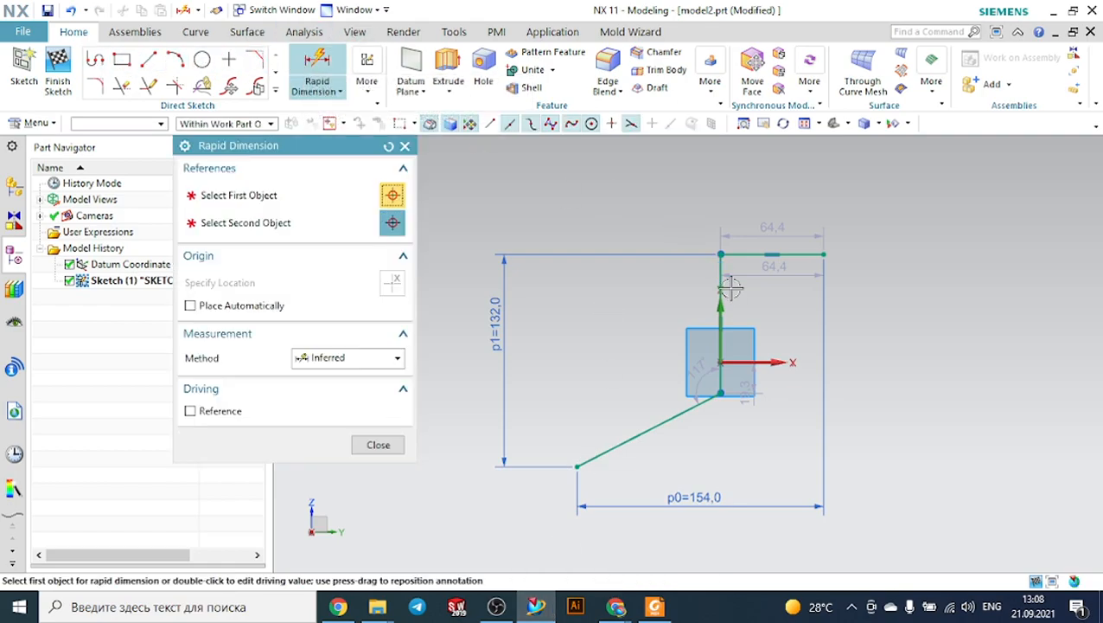
left_click(723, 255)
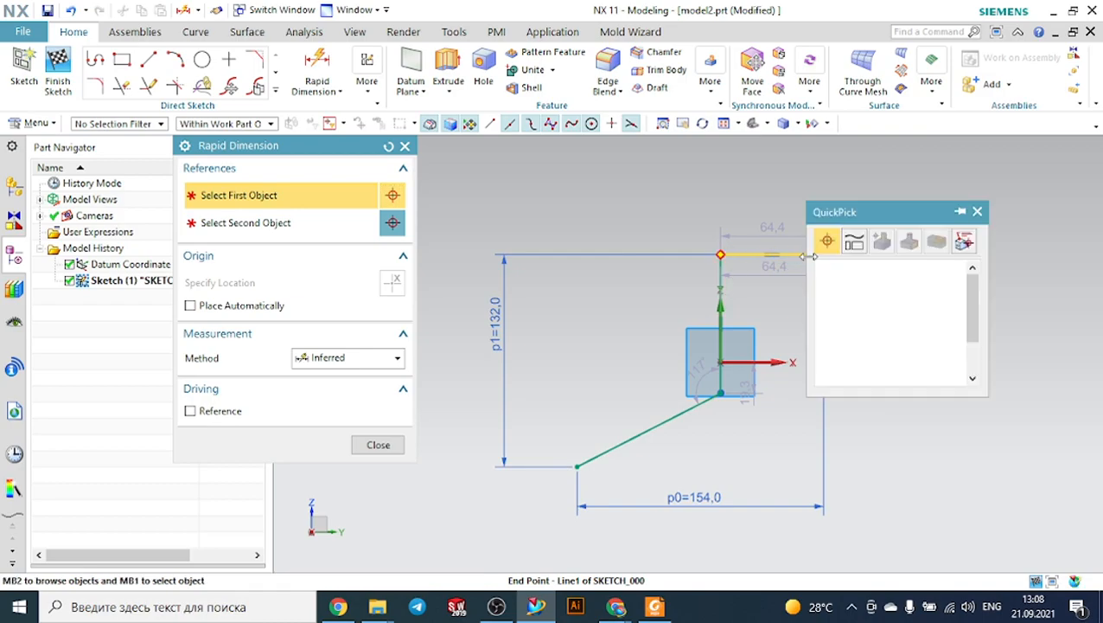
left_click(865, 270)
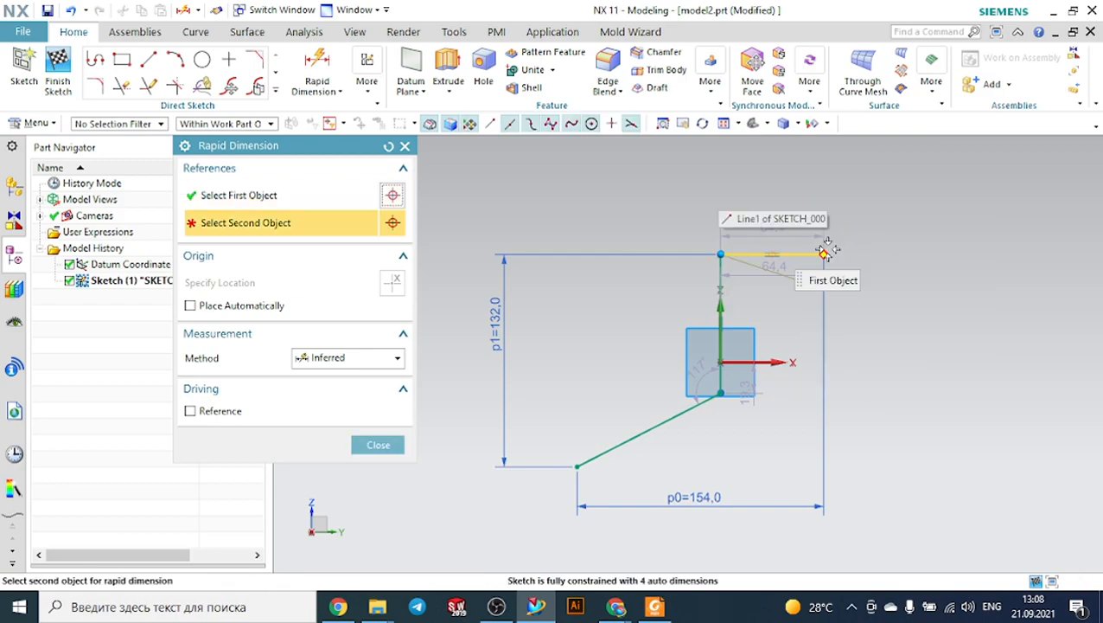
left_click(768, 254)
left_click(774, 203)
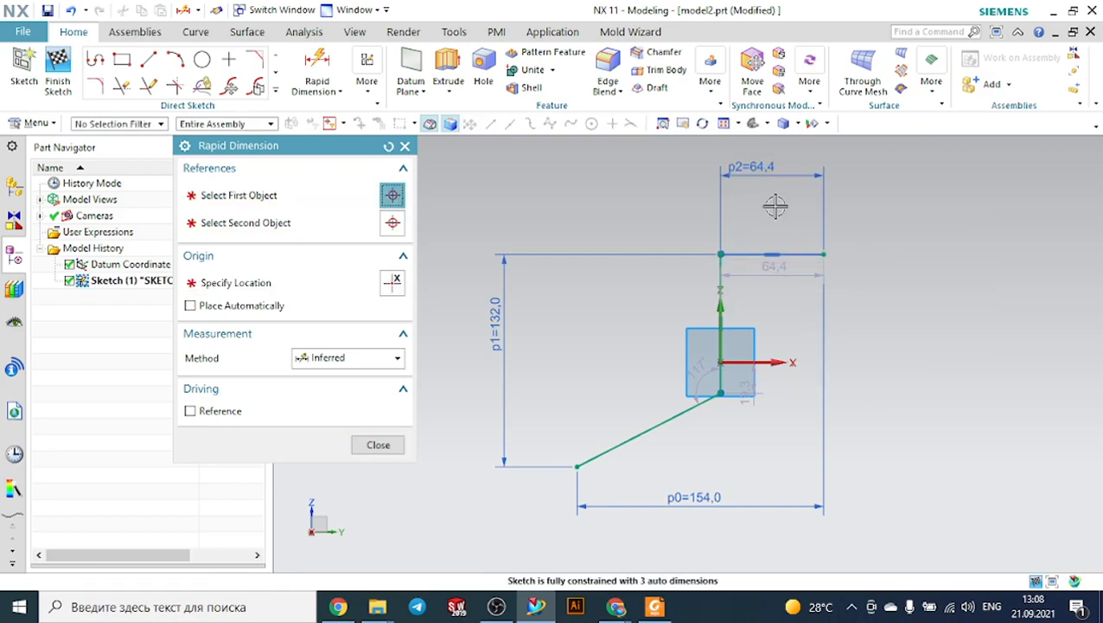
type("1")
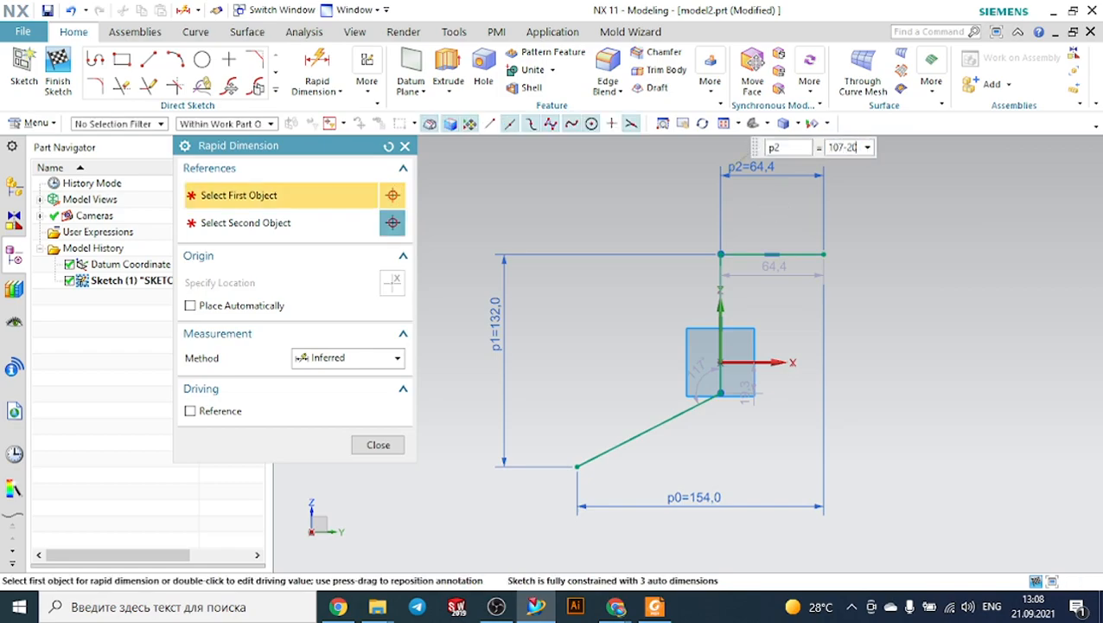
type("07-20")
key("Return")
middle_click(775, 206)
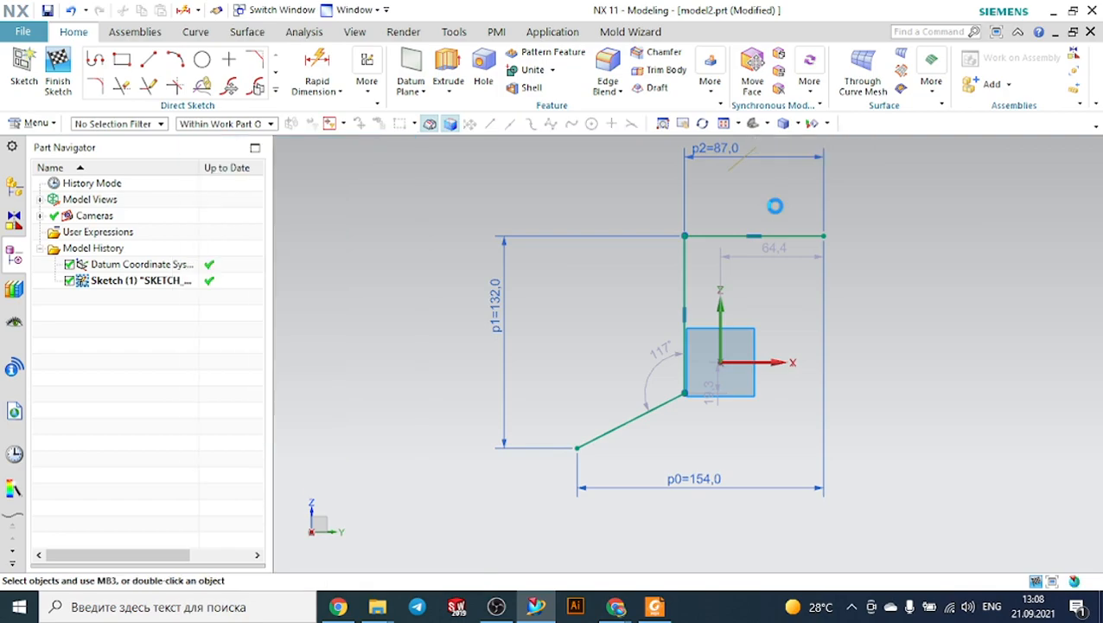
Step: Check the bend angle on the drawing and set the angle between the vertical and sloping lines to 118°
mouse_move(659, 591)
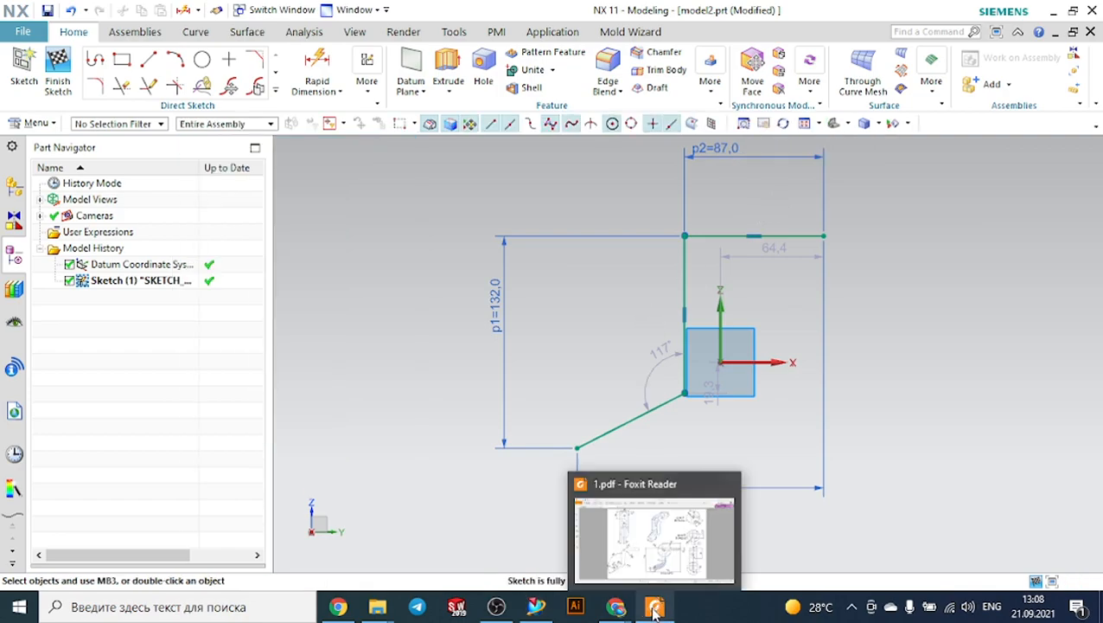
left_click(619, 550)
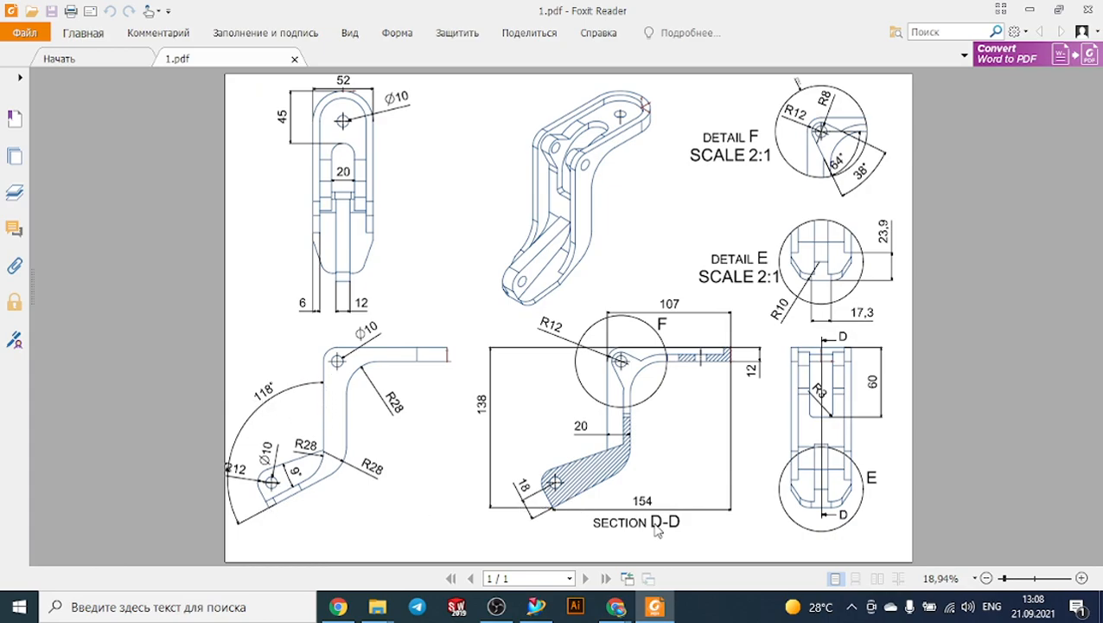
mouse_move(537, 606)
left_click(554, 545)
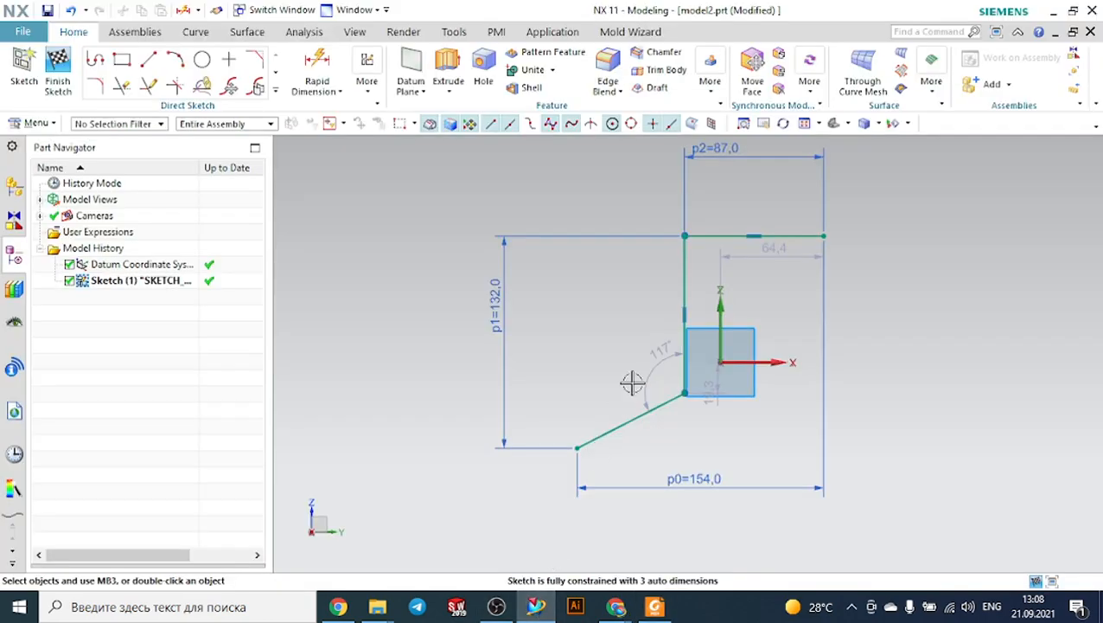
left_click(581, 329)
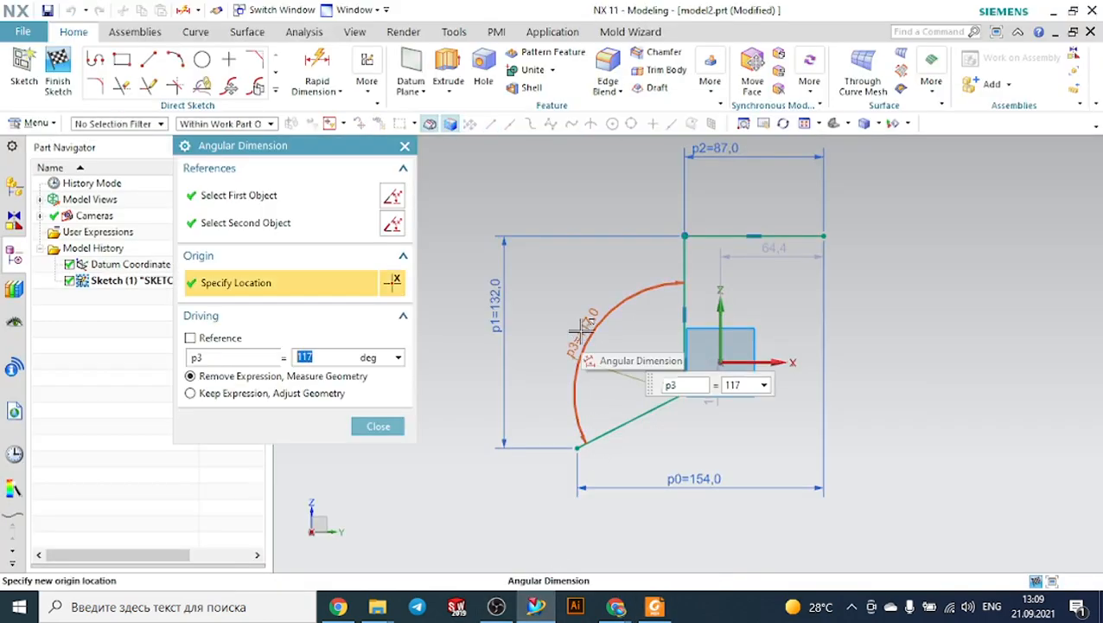
type("11")
key("Return")
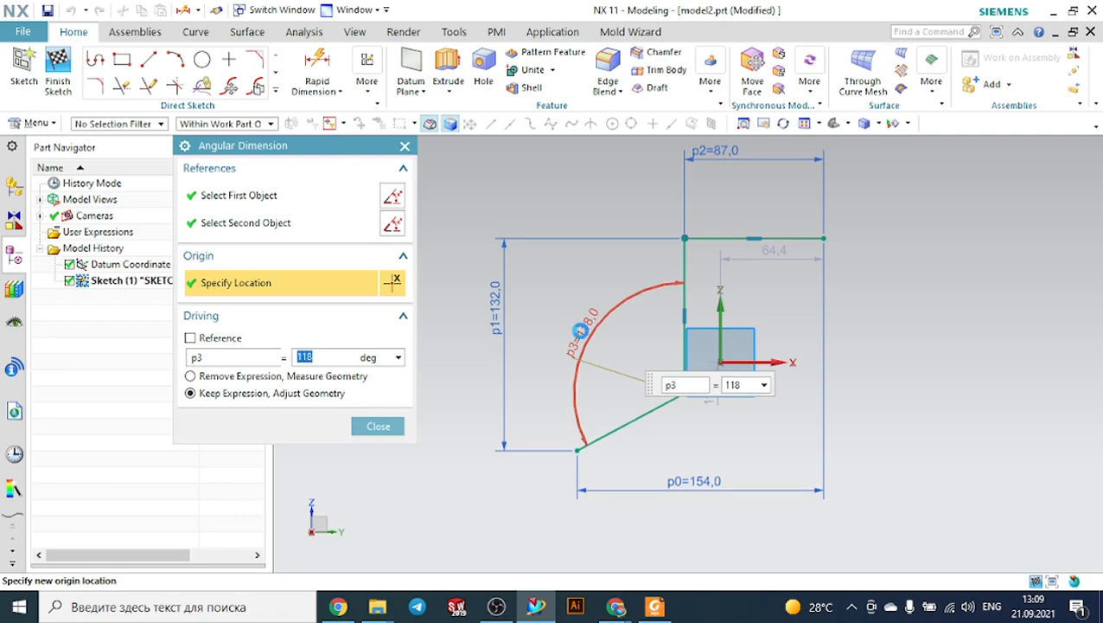
key("Escape")
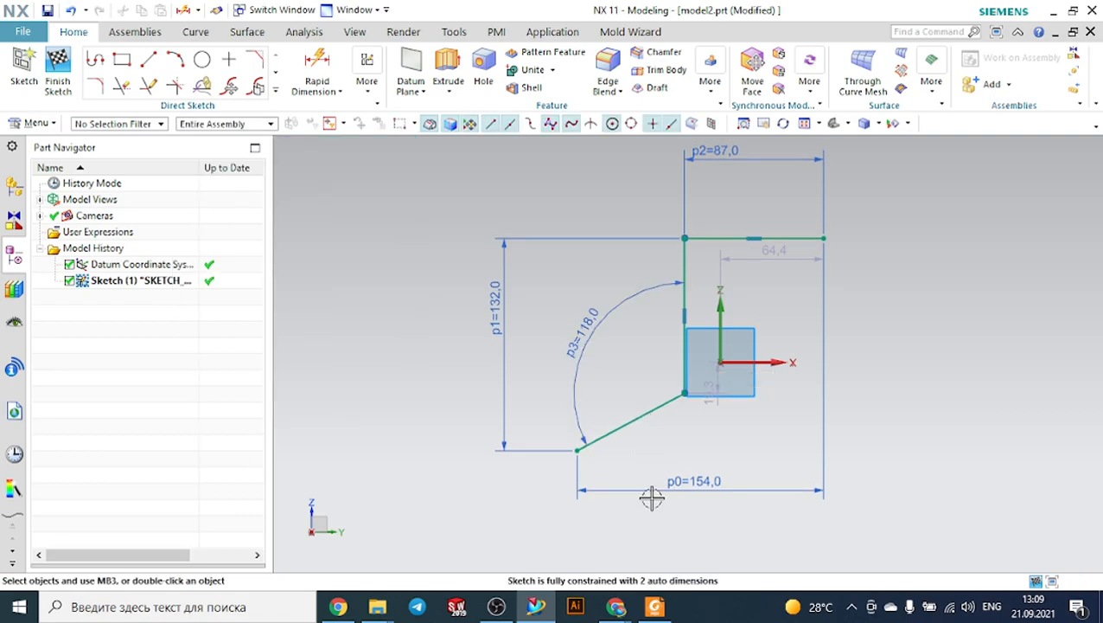
Step: Check the bend radii on the drawing and fillet the corner between the vertical and sloping lines with a 28 mm radius
left_click(655, 606)
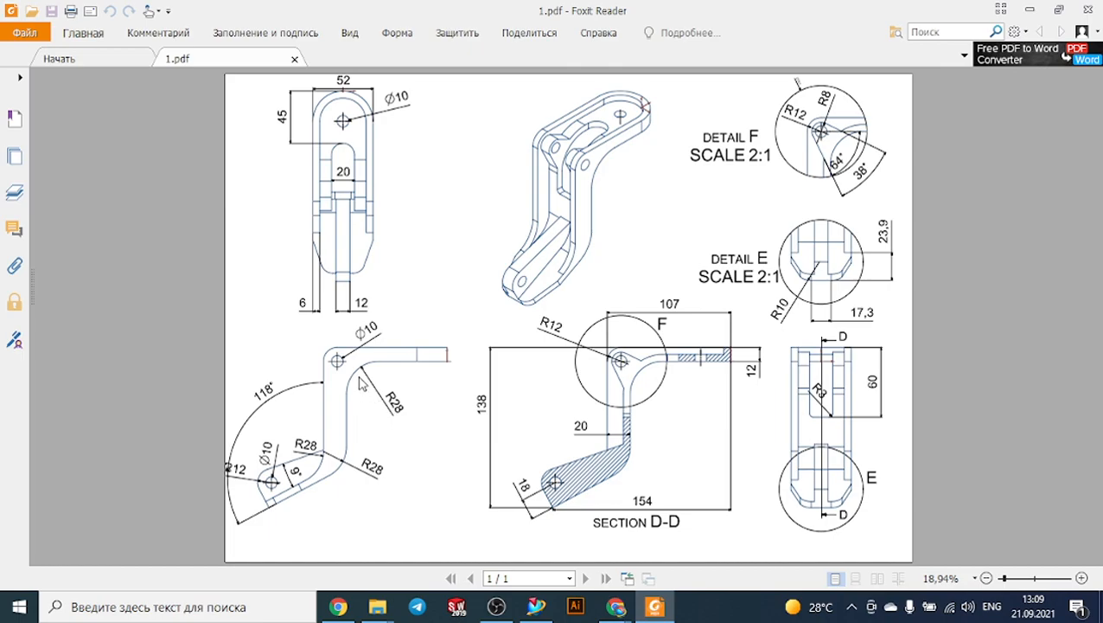
mouse_move(608, 610)
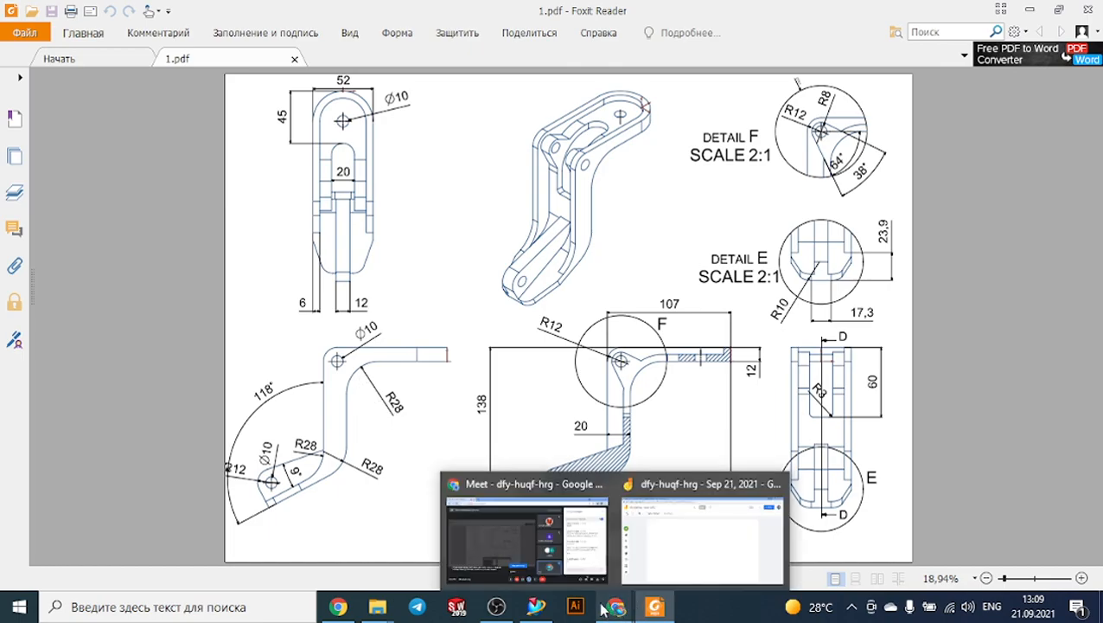
left_click(536, 606)
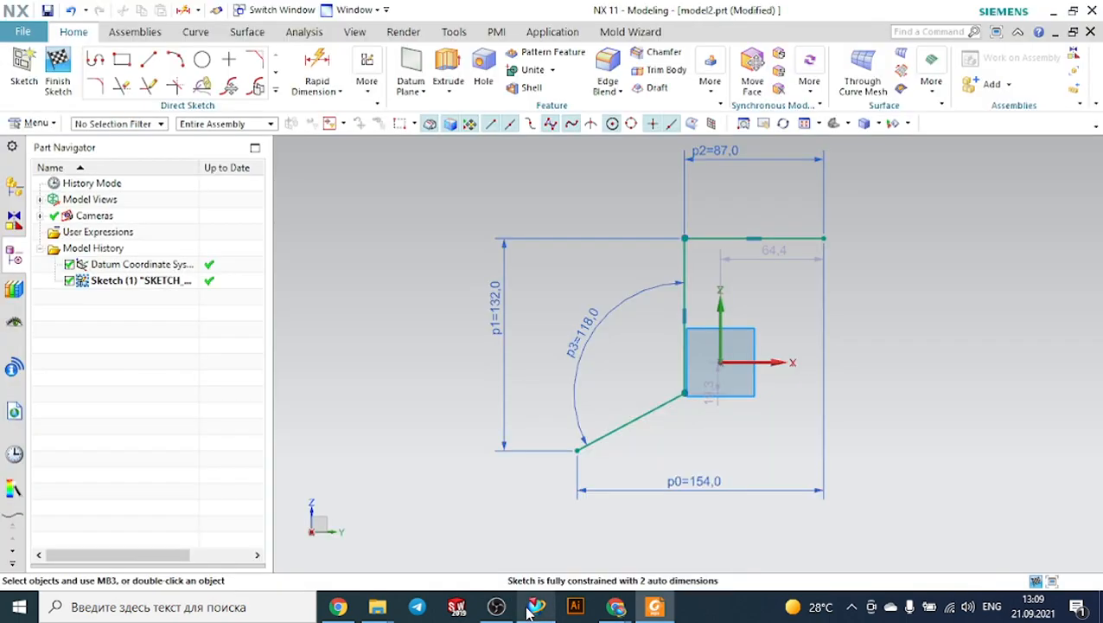
left_click(95, 85)
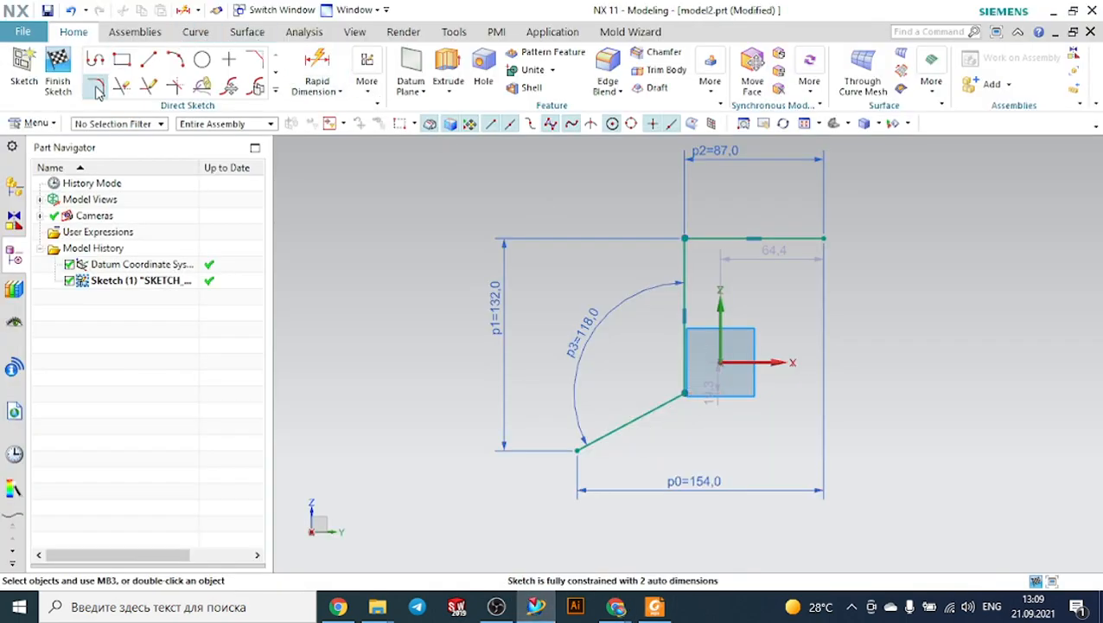
left_click(665, 395)
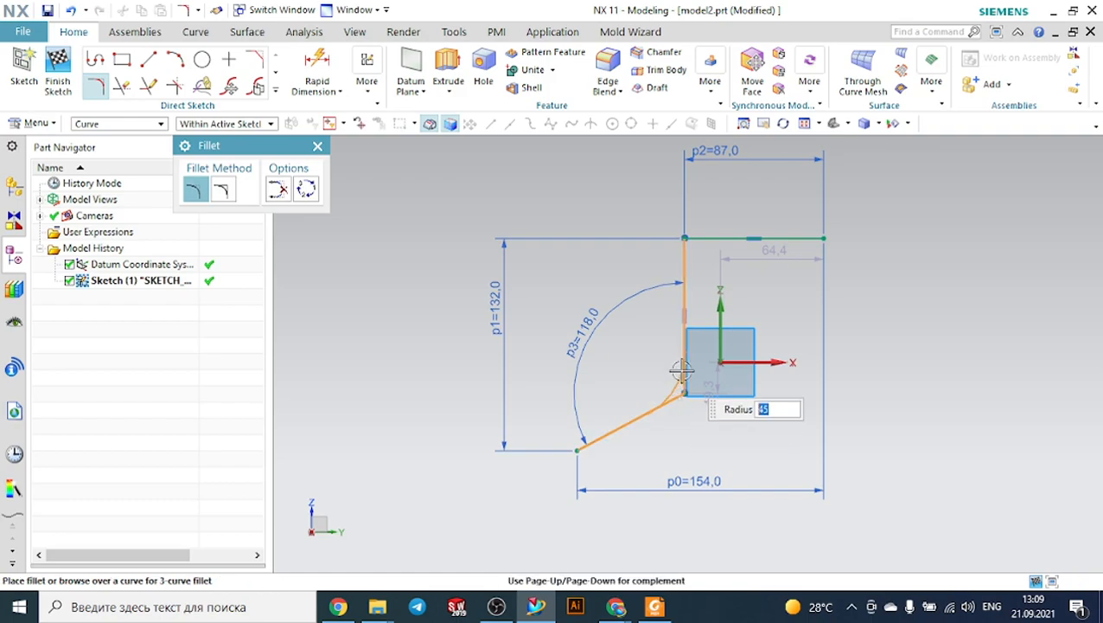
type("28")
key("Return")
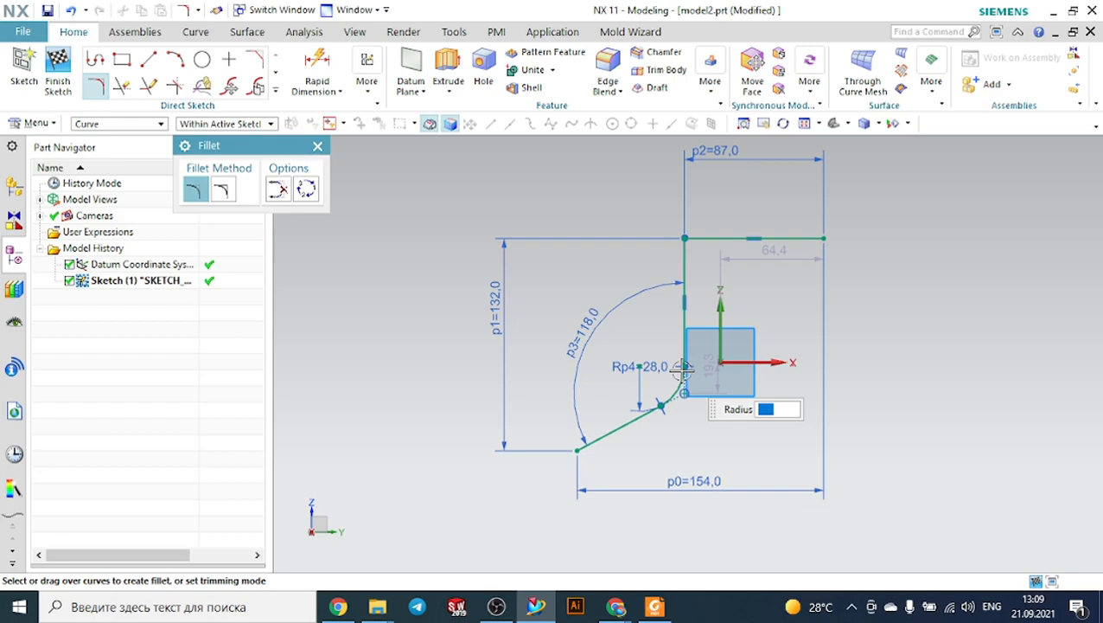
Step: Fillet the corner between the horizontal and vertical lines with a 28 mm radius and finish the sketch
left_click(709, 252)
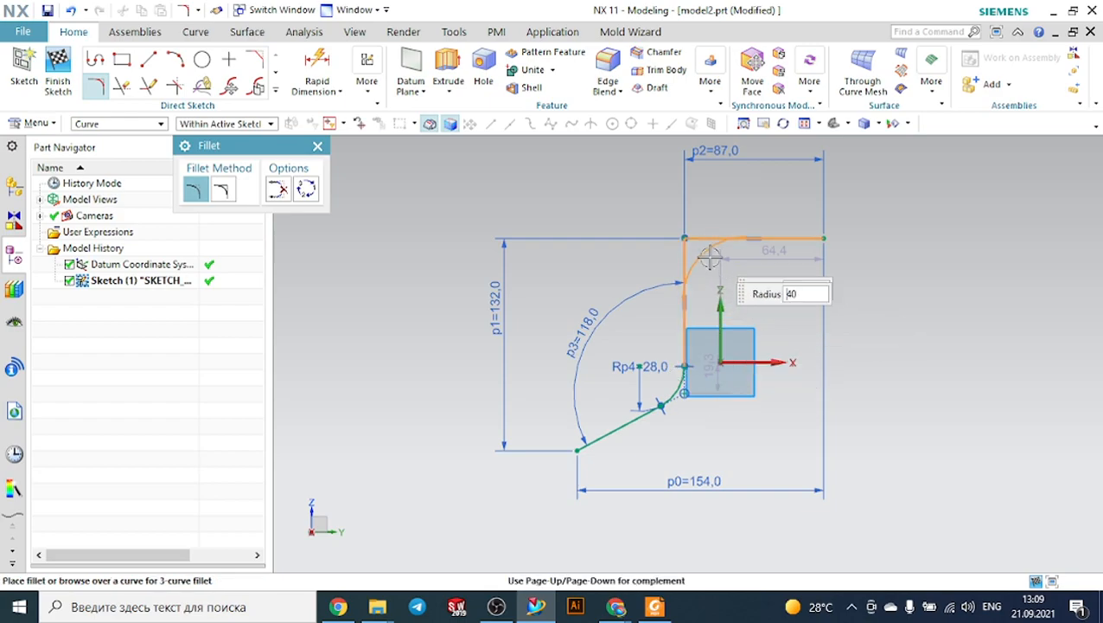
type("28")
key("Return")
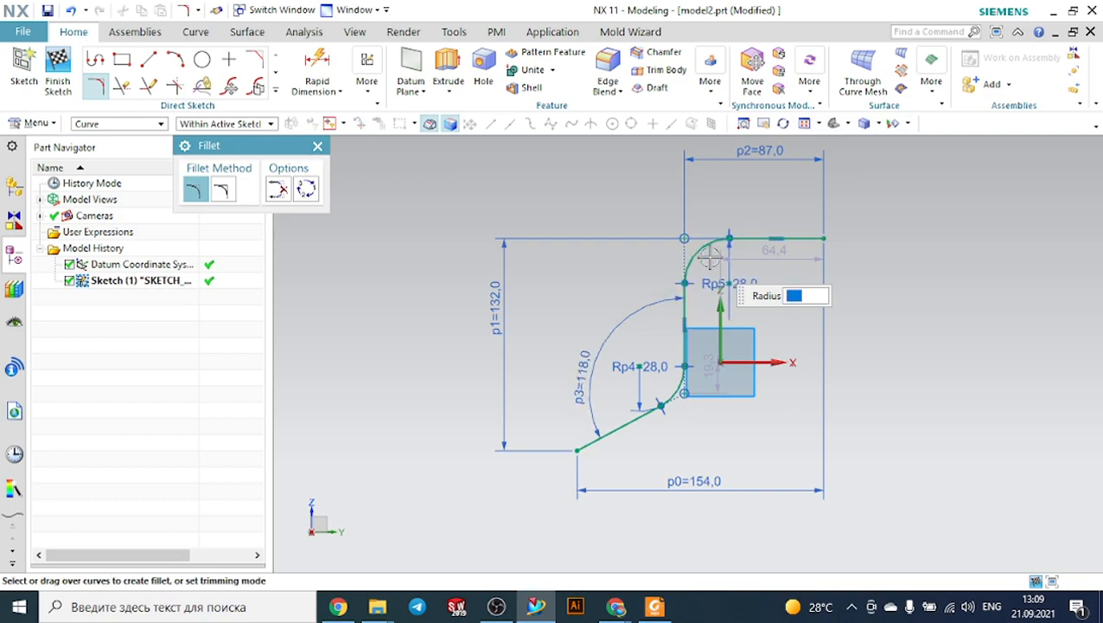
key("Escape")
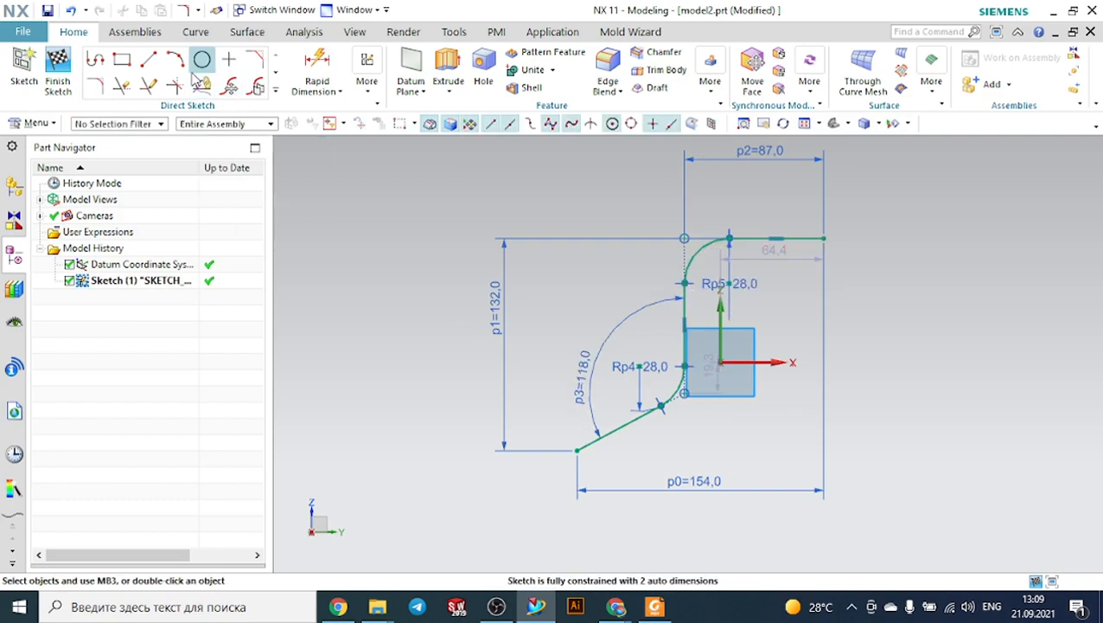
left_click(58, 69)
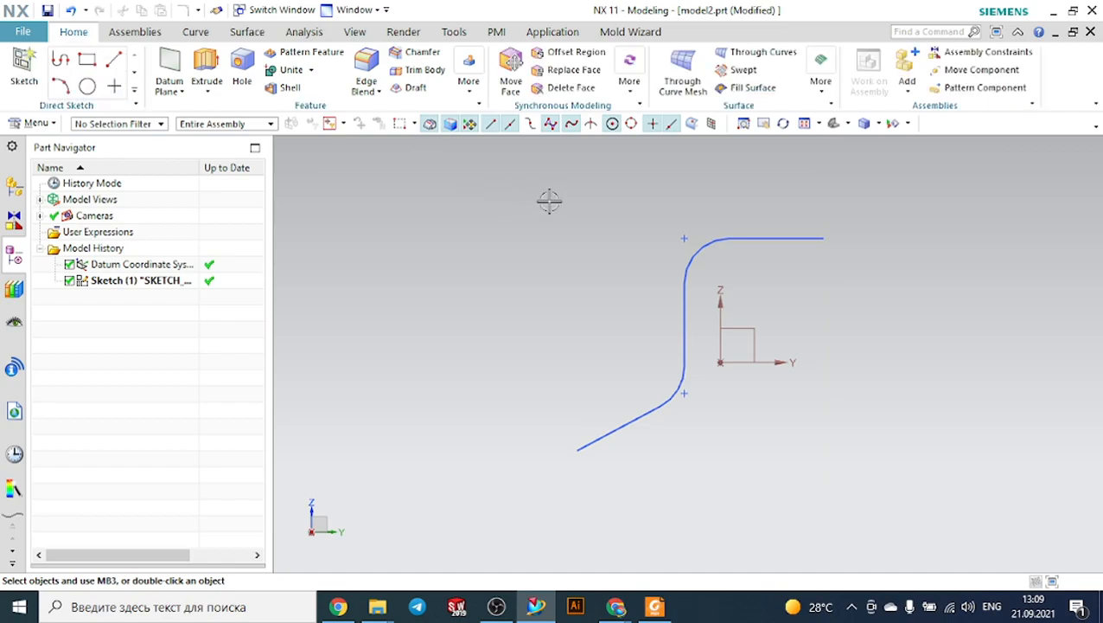
Step: Reopen the profile sketch, recheck the drawing, and offset the whole connected profile 6 mm towards its upper-left side
double_click(149, 287)
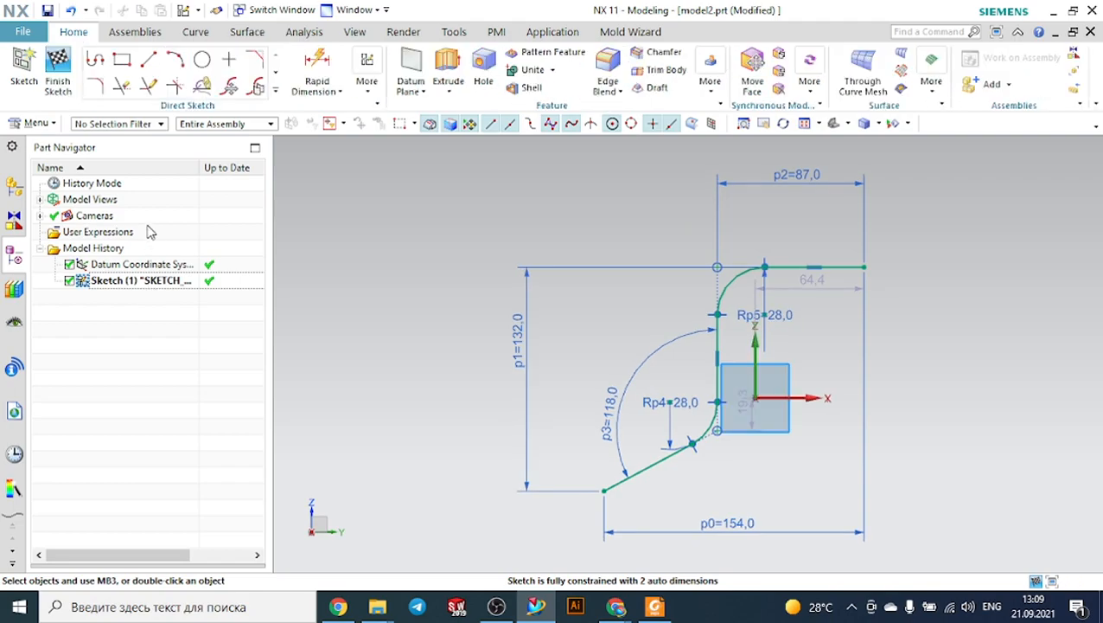
left_click(276, 91)
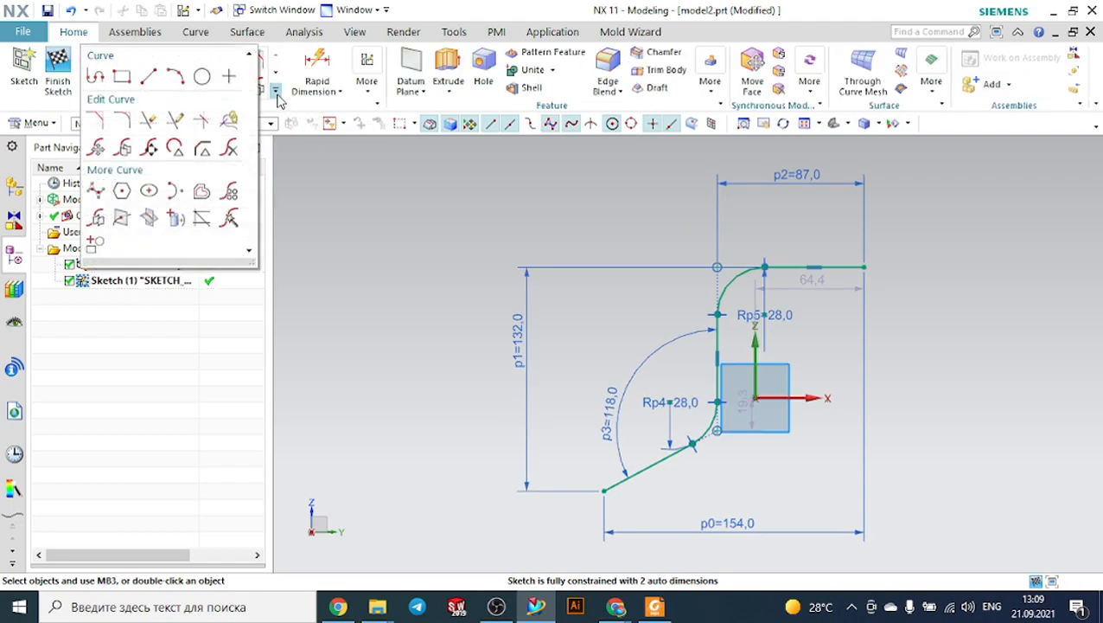
left_click(204, 193)
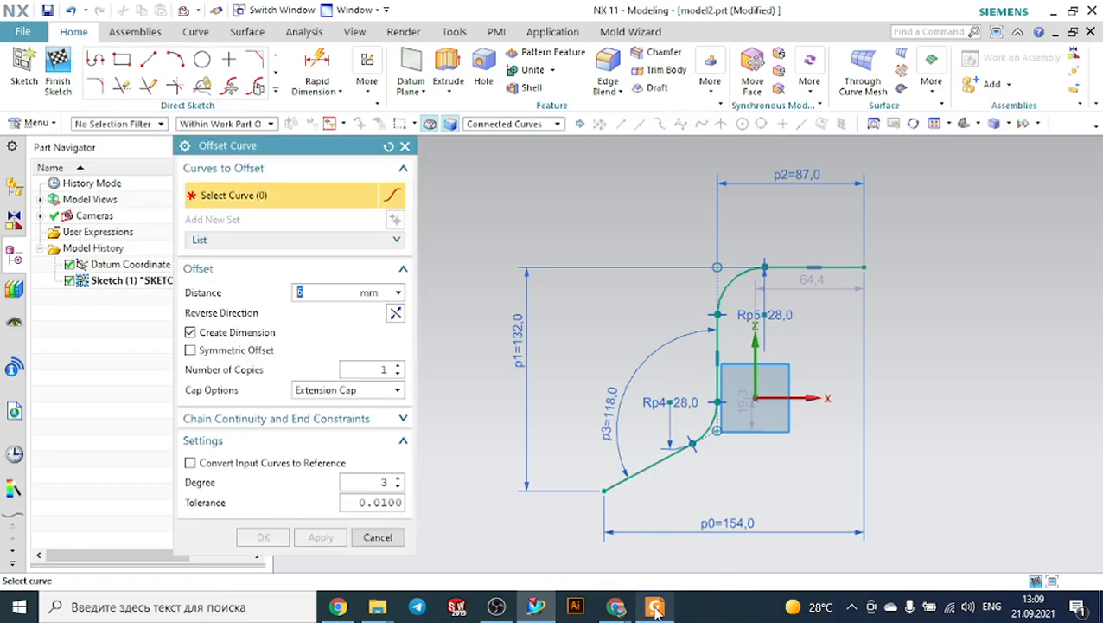
left_click(655, 608)
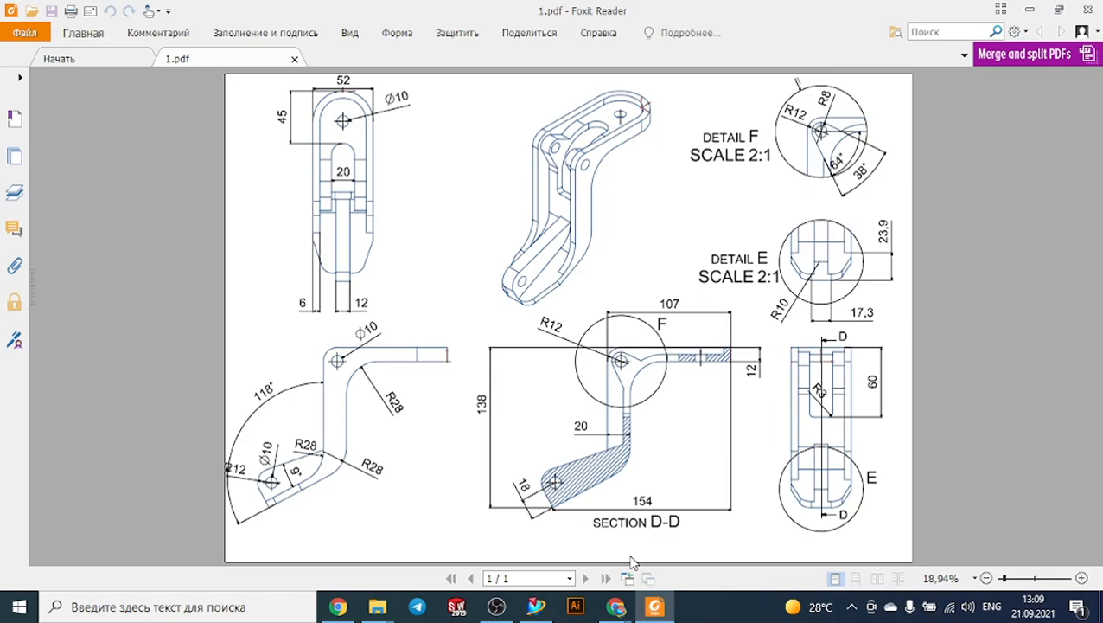
left_click(536, 607)
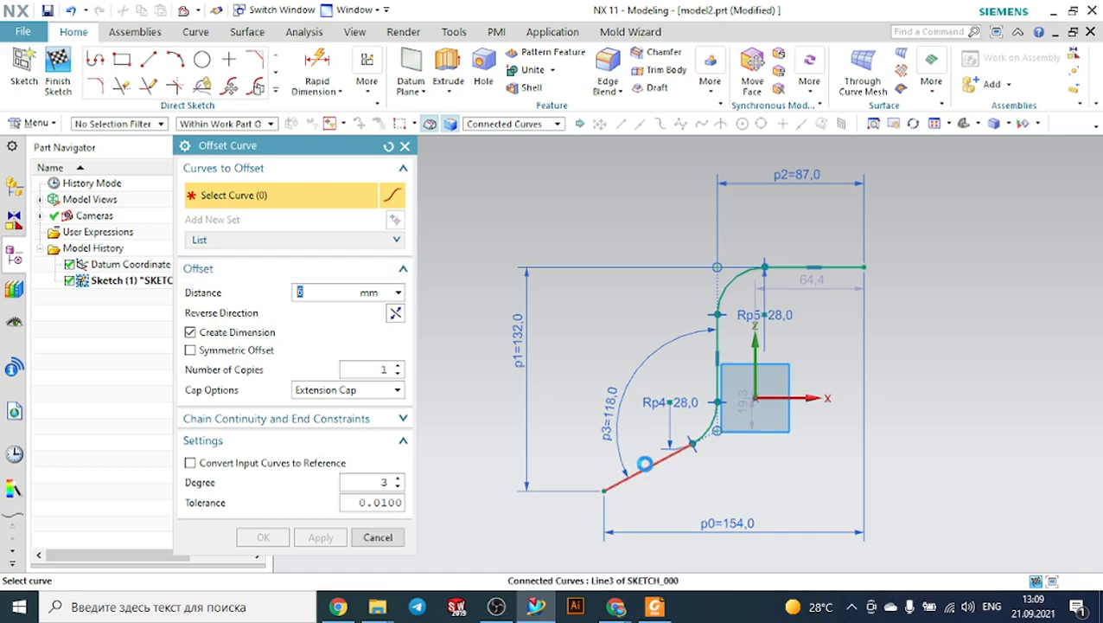
left_click(649, 466)
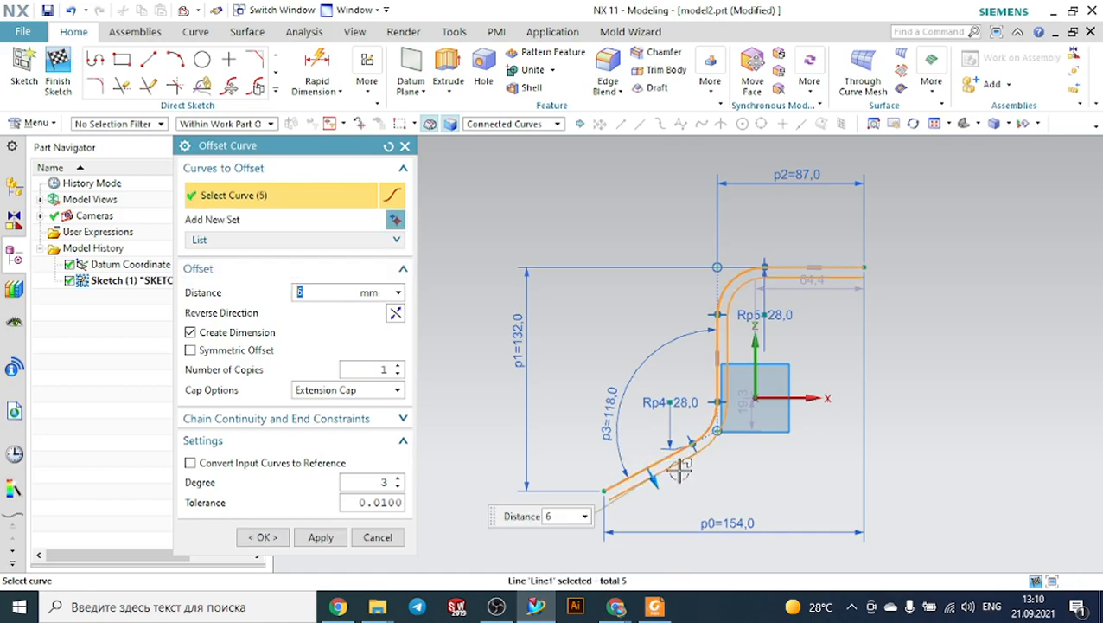
scroll(657, 472, "up", 3)
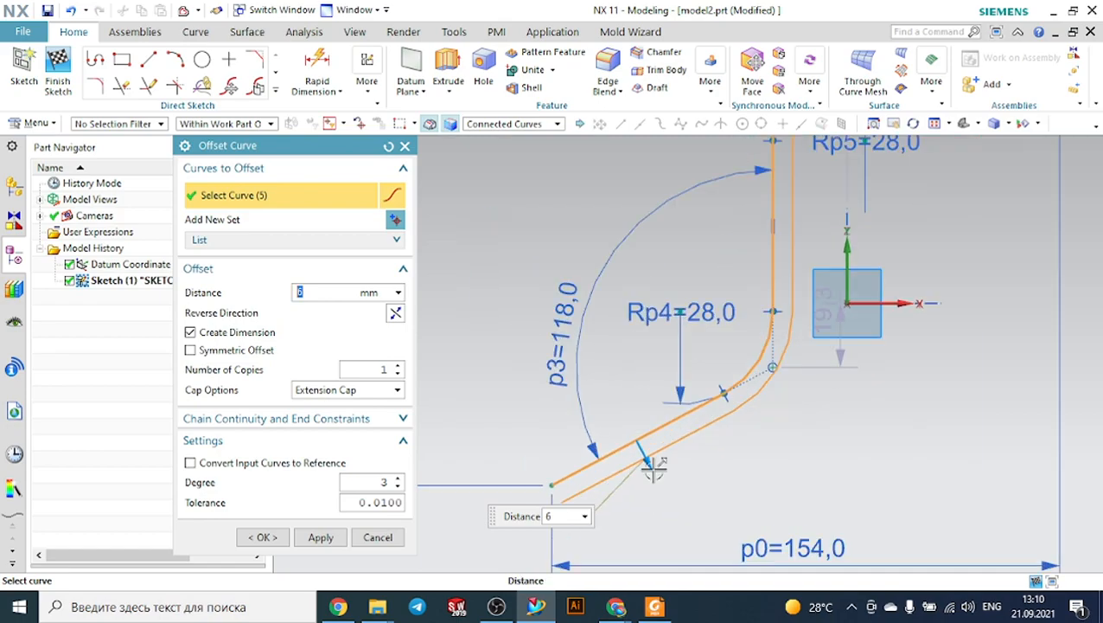
double_click(655, 459)
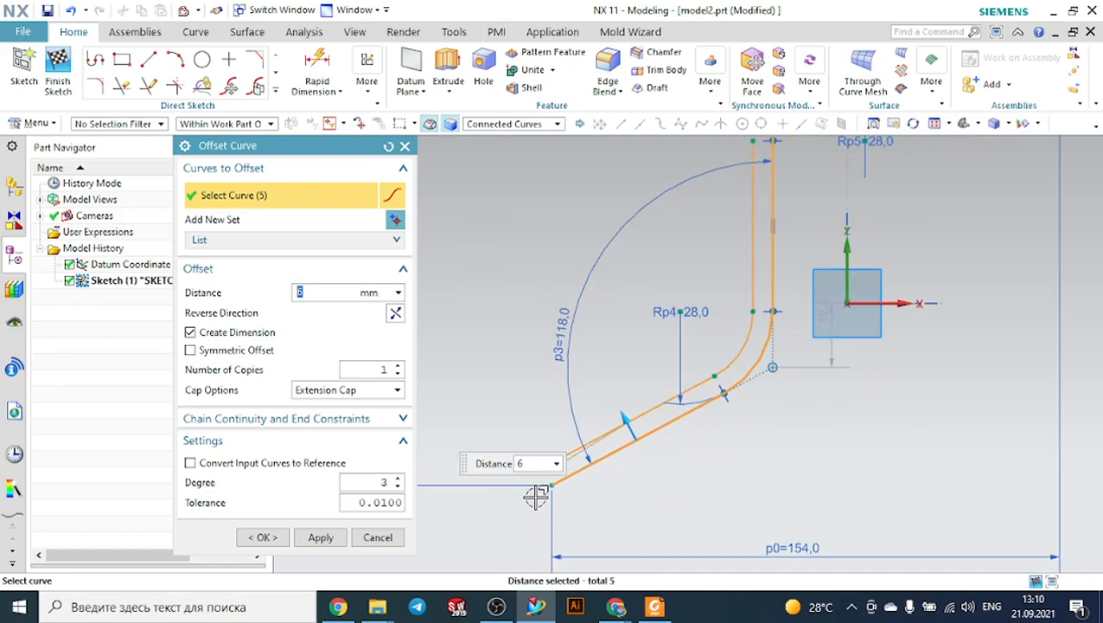
left_click(264, 537)
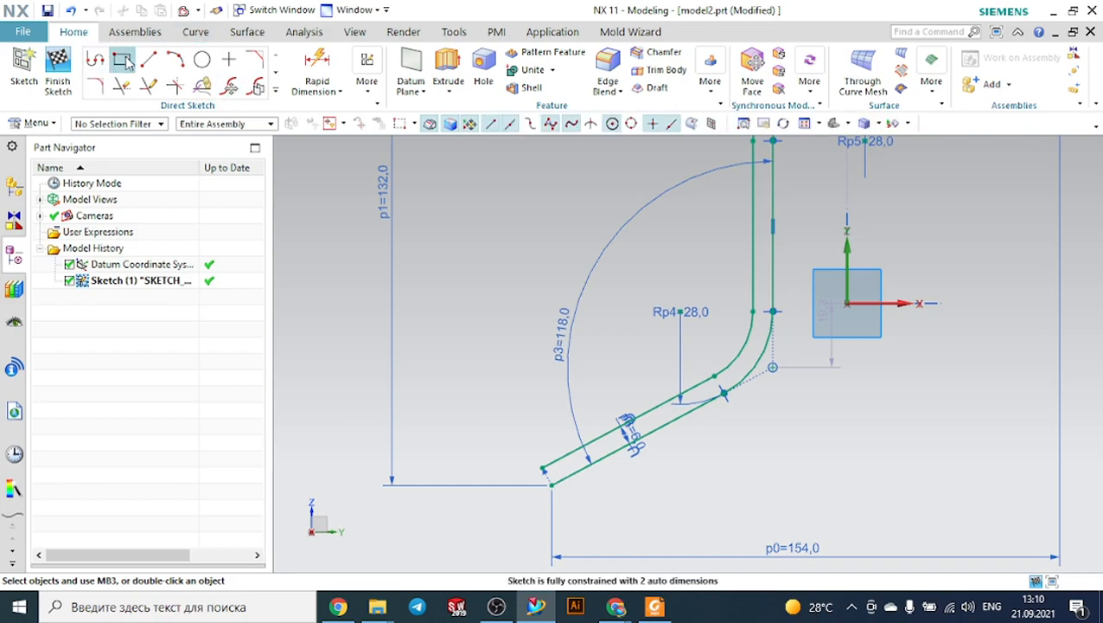
Step: Draw a line closing the open lower end of the offset profile at the sloping leg
left_click(149, 59)
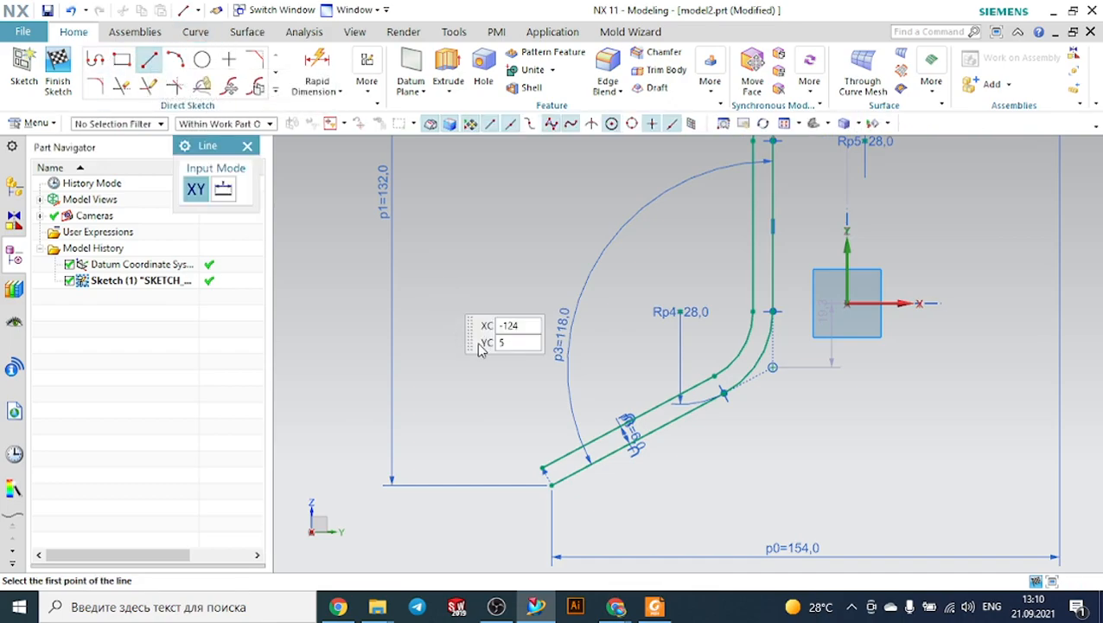
scroll(553, 493, "up", 3)
scroll(549, 467, "down", 2)
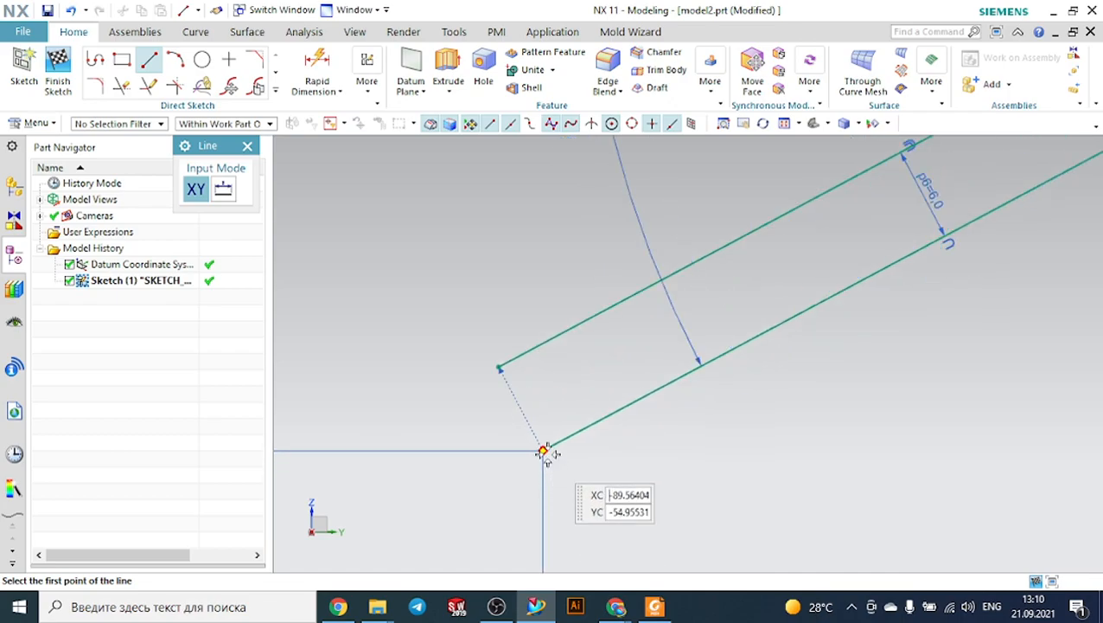
left_click(543, 450)
left_click(496, 367)
Step: Close the open end of the horizontal leg with a line and finish the sketch
scroll(519, 456, "down", 10)
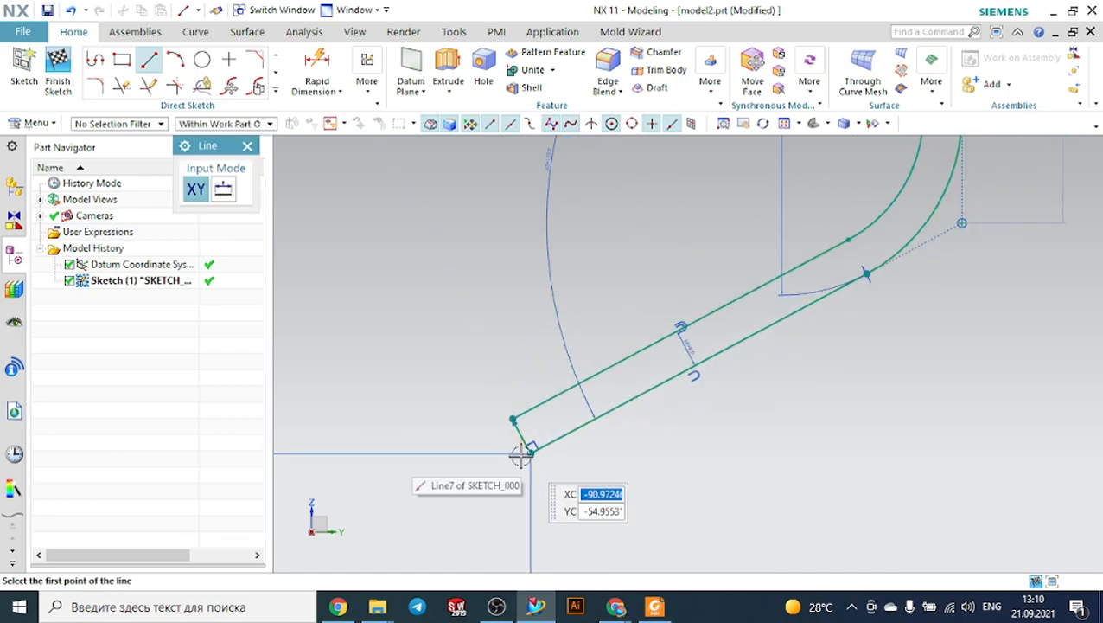
scroll(719, 244, "up", 3)
scroll(717, 294, "up", 5)
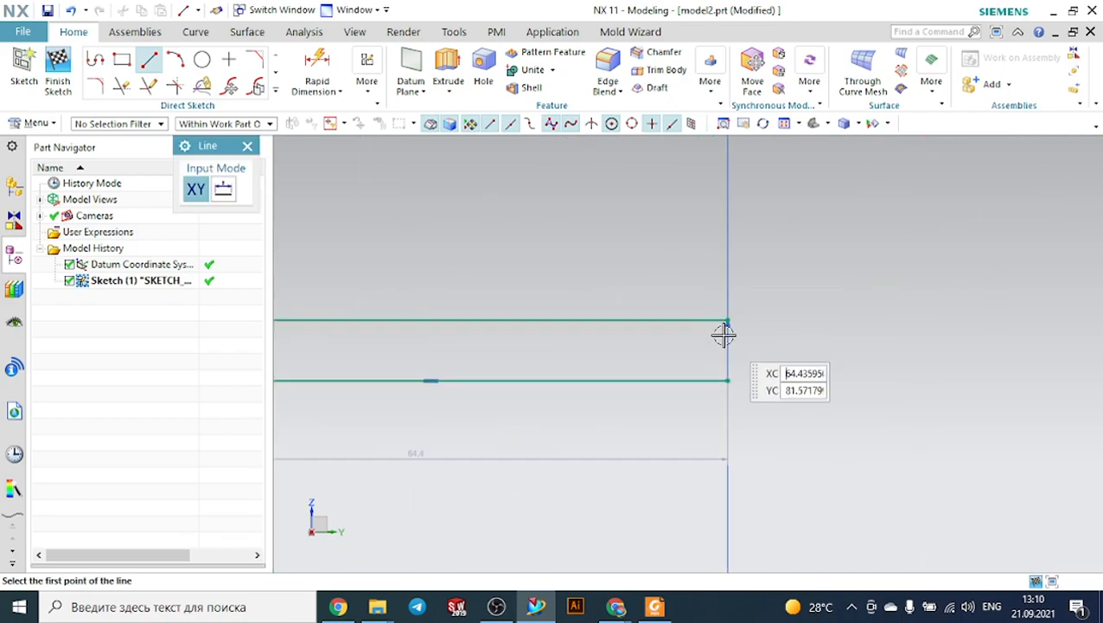
left_click(729, 380)
left_click(729, 320)
key("Escape")
scroll(827, 371, "down", 4)
scroll(828, 370, "down", 6)
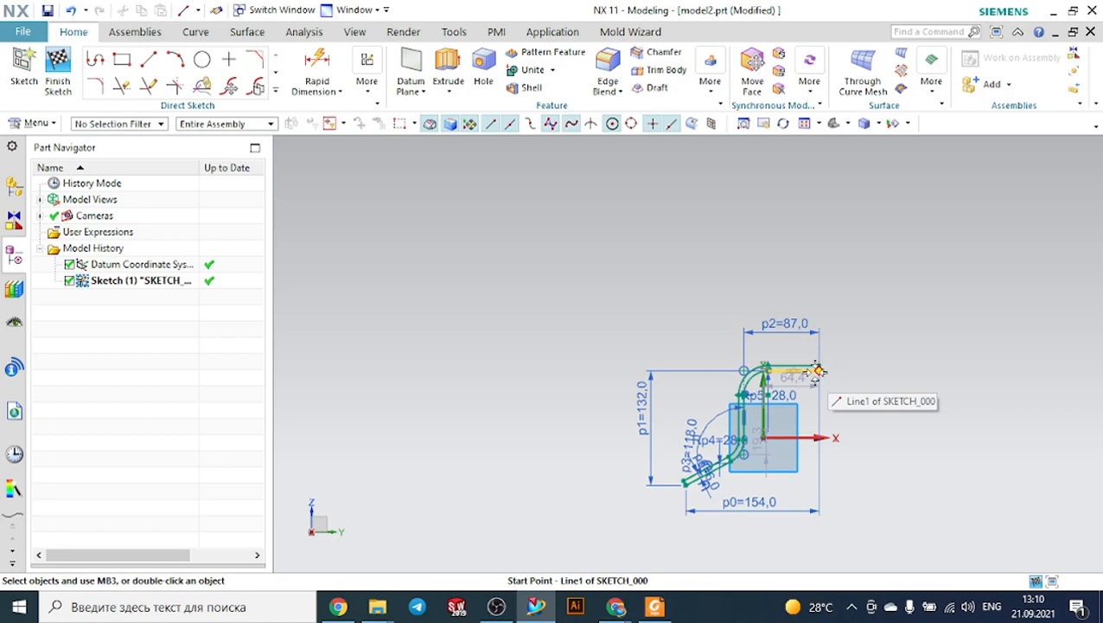
left_click(76, 96)
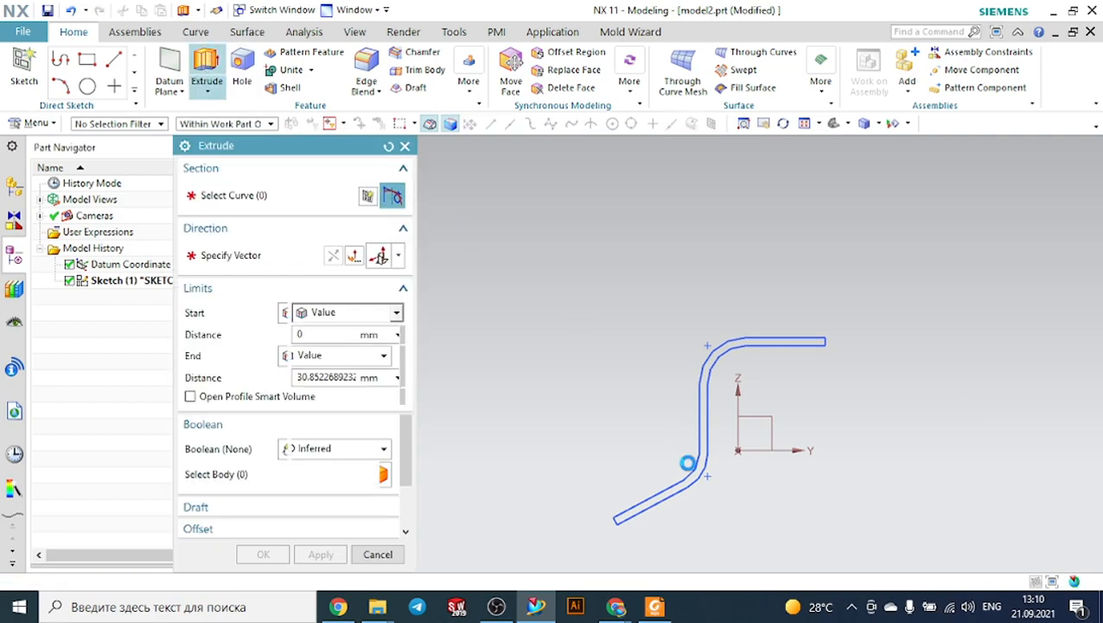
Step: Check the bracket's width on the drawing and extrude the closed profile symmetrically with a distance of 26 mm
left_click(654, 607)
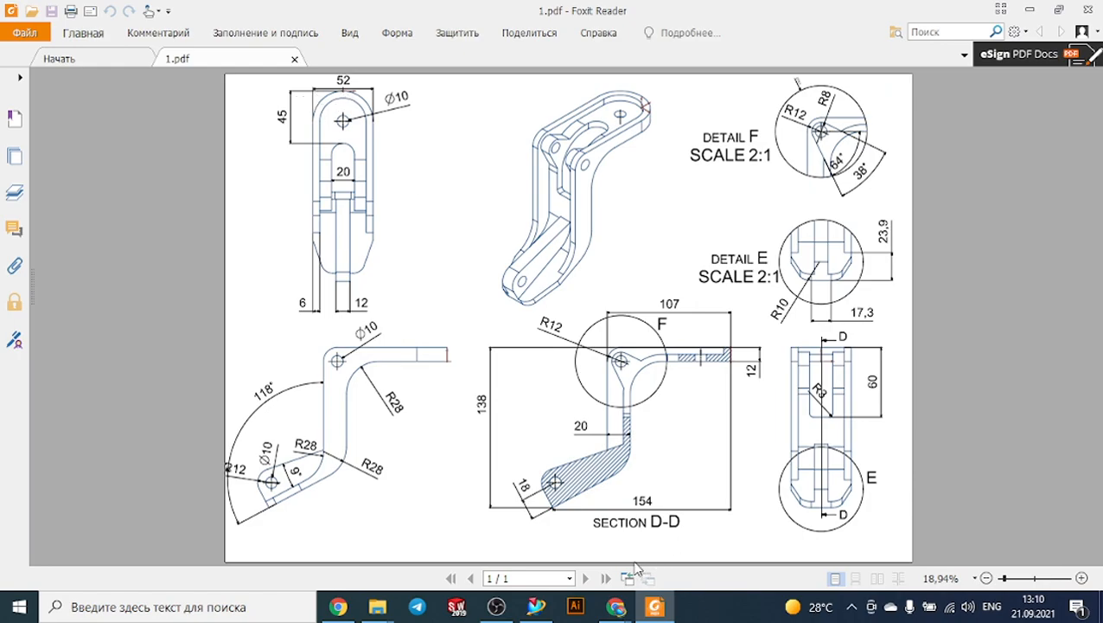
left_click(536, 606)
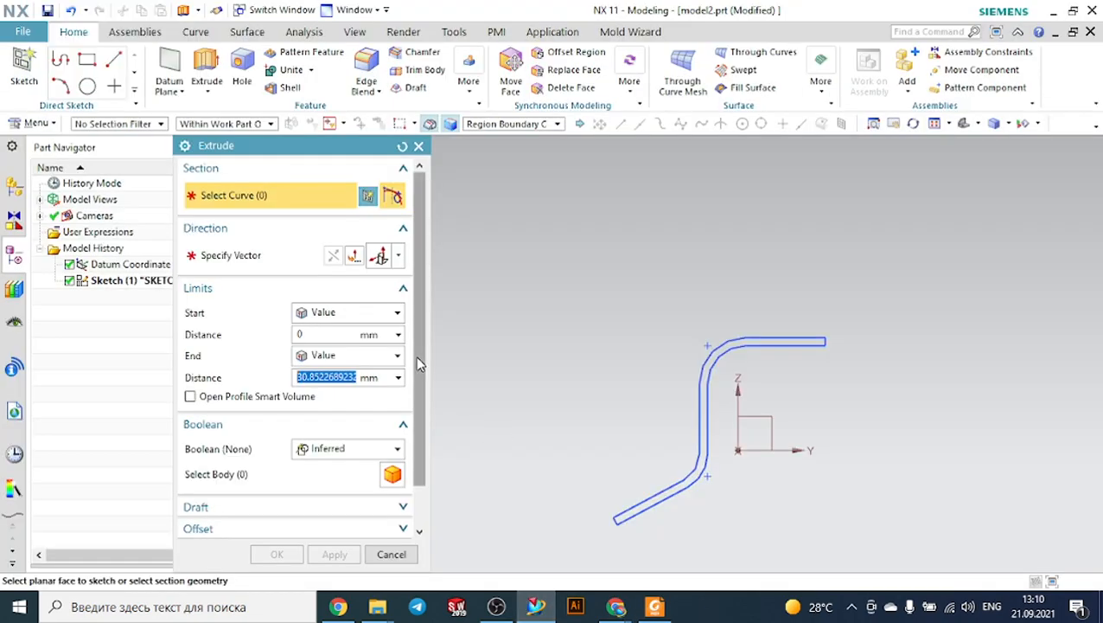
scroll(731, 321, "up", 3)
left_click(734, 364)
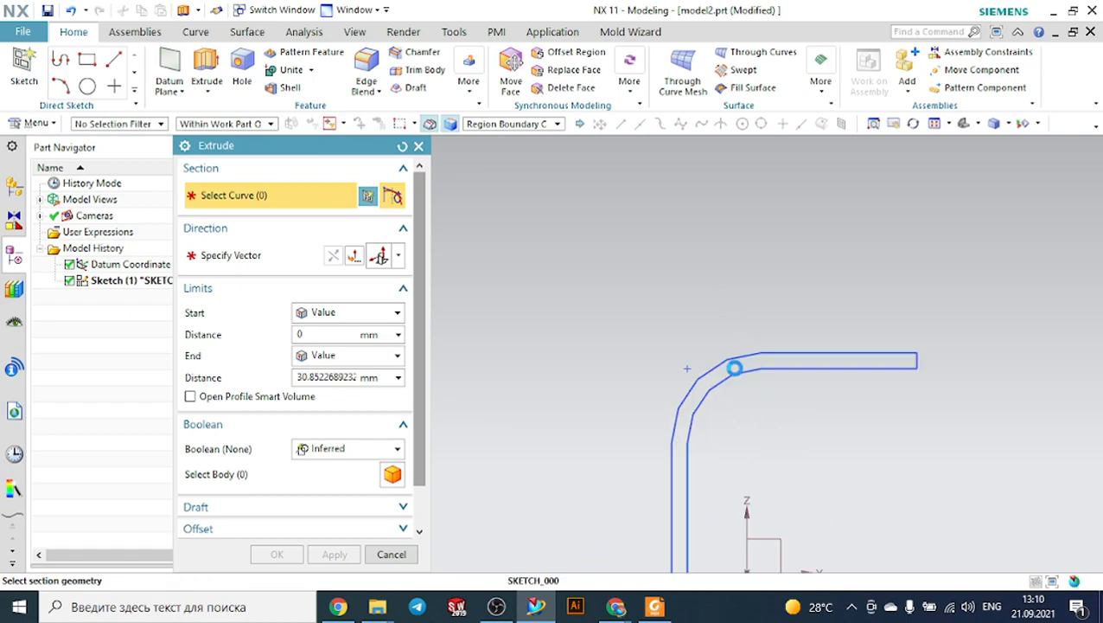
scroll(719, 326, "down", 2)
middle_click_drag(700, 319, 648, 329)
left_click(340, 316)
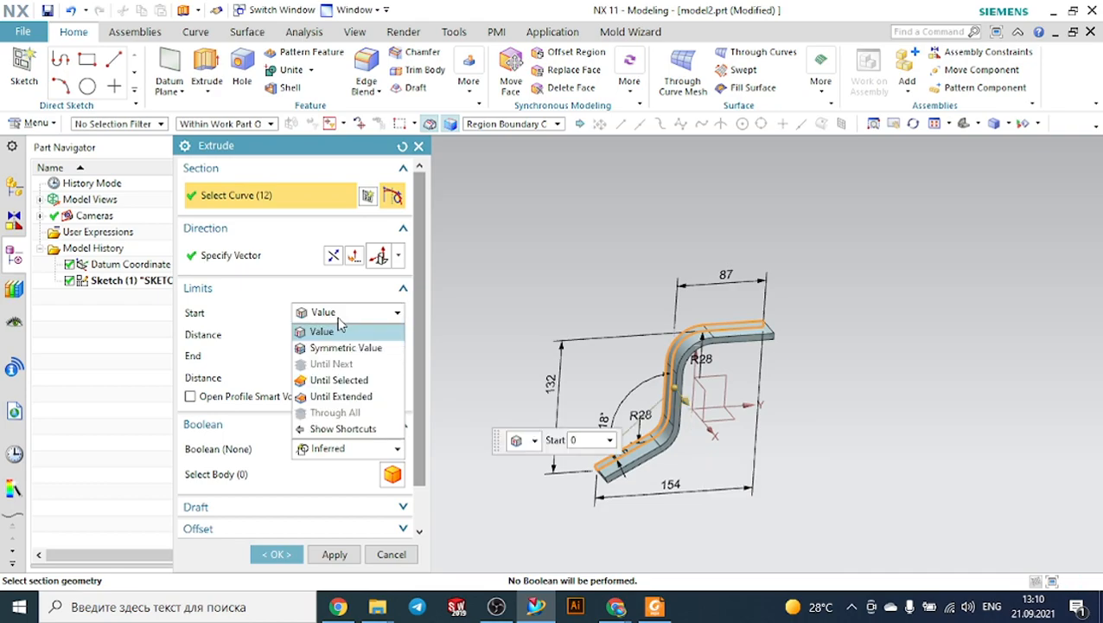
left_click(339, 348)
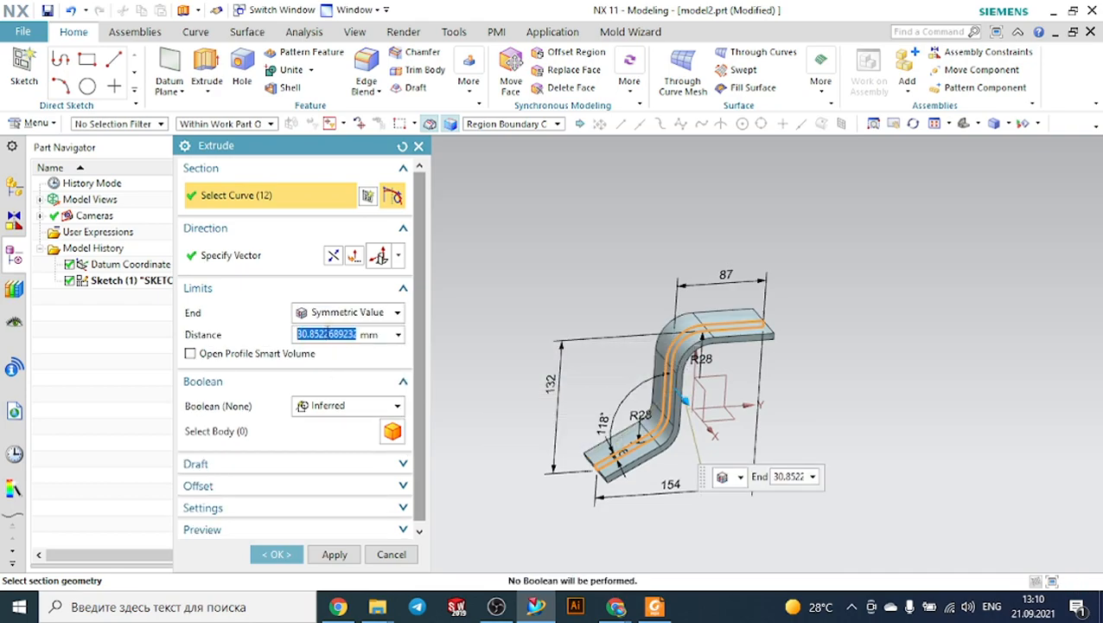
type("26")
key("Return")
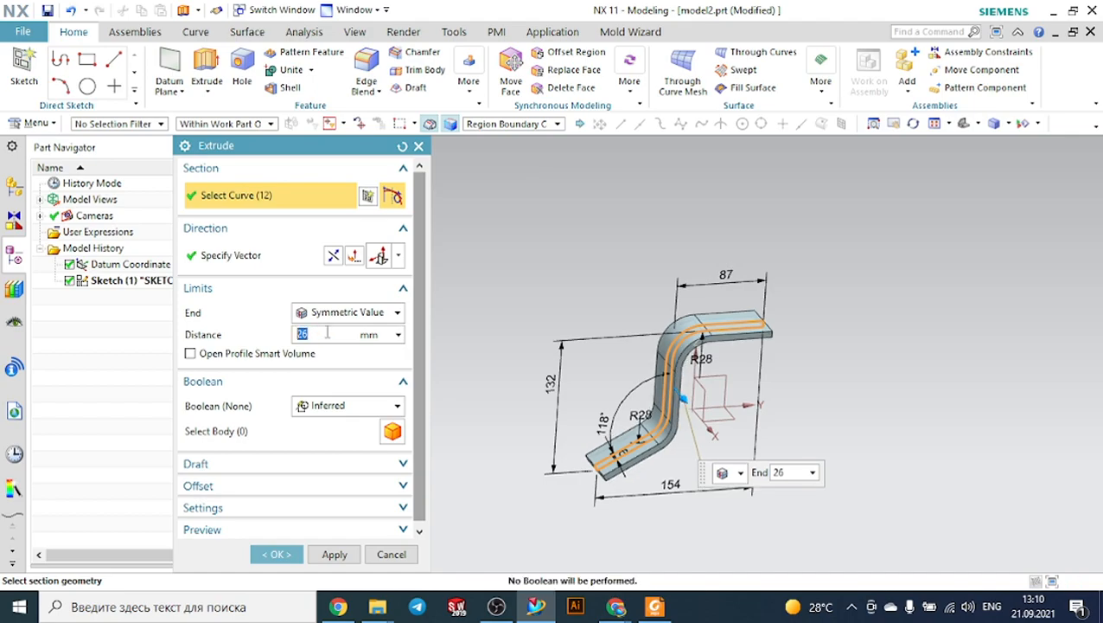
mouse_move(682, 408)
middle_mouse_down()
mouse_move(705, 385)
mouse_move(671, 413)
middle_mouse_up()
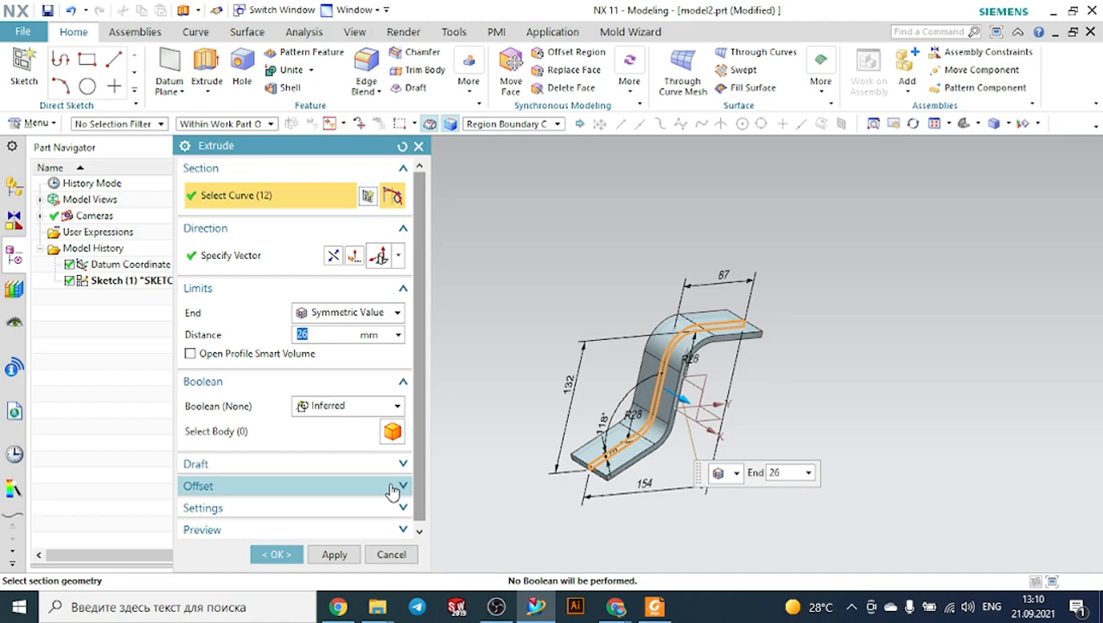
left_click(278, 553)
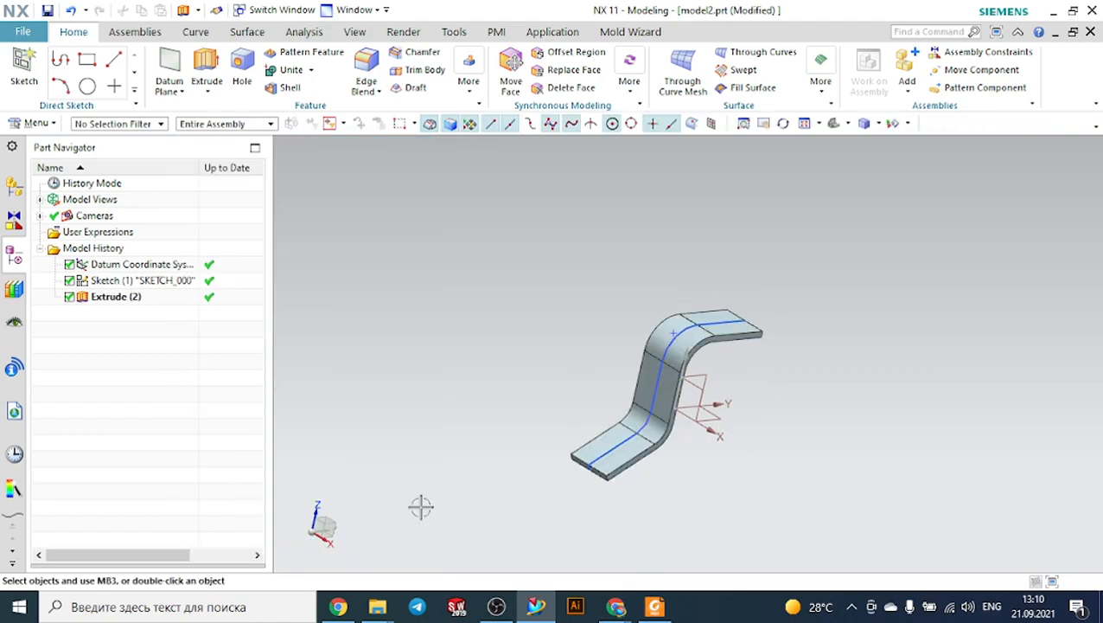
Step: Recheck the drawing and create a new sketch on the bent plate's narrow side face
middle_click_drag(744, 437, 722, 437)
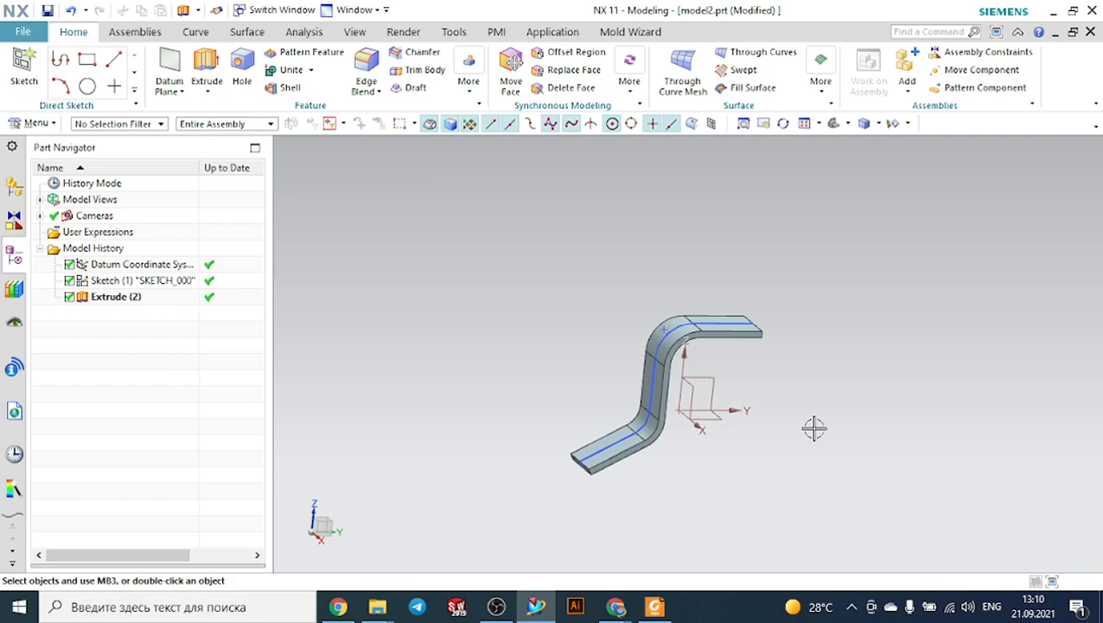
left_click(655, 606)
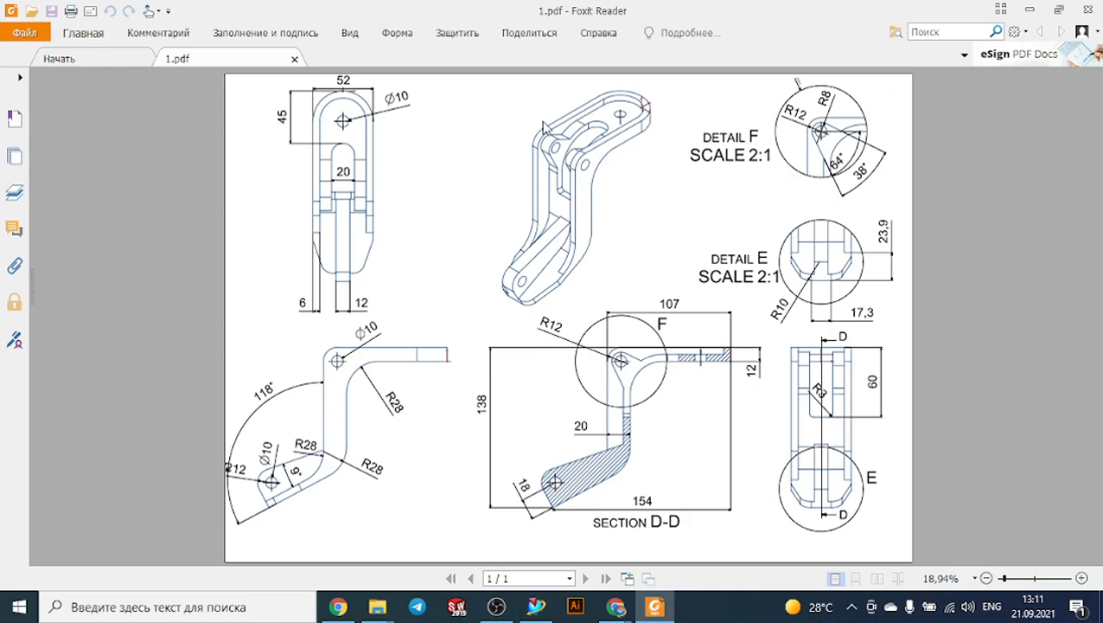
mouse_move(536, 606)
left_click(572, 565)
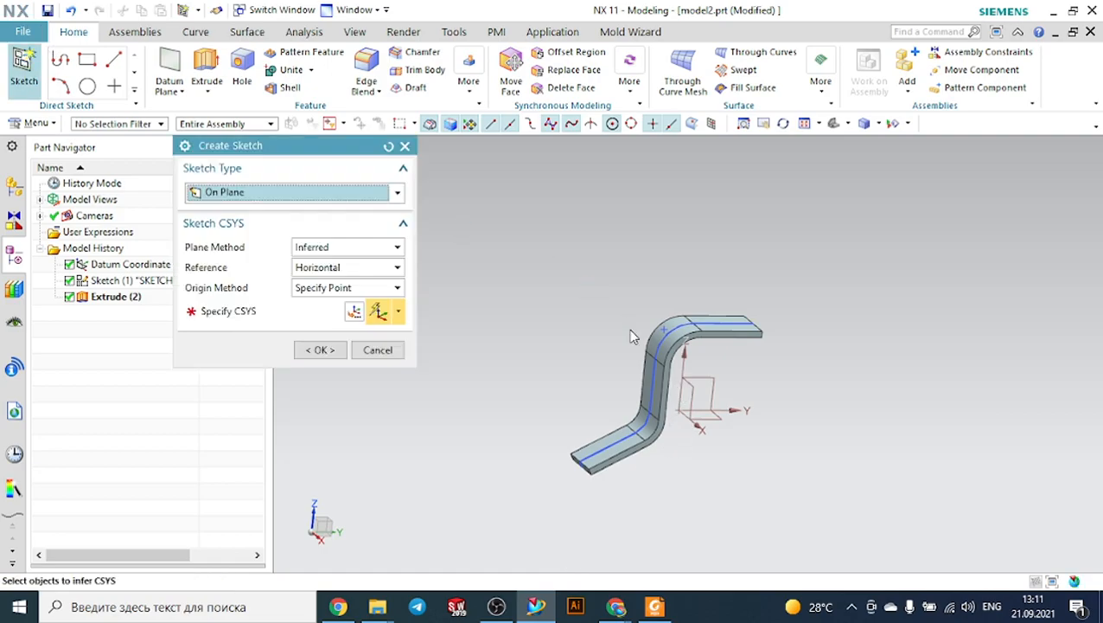
scroll(736, 416, "up", 5)
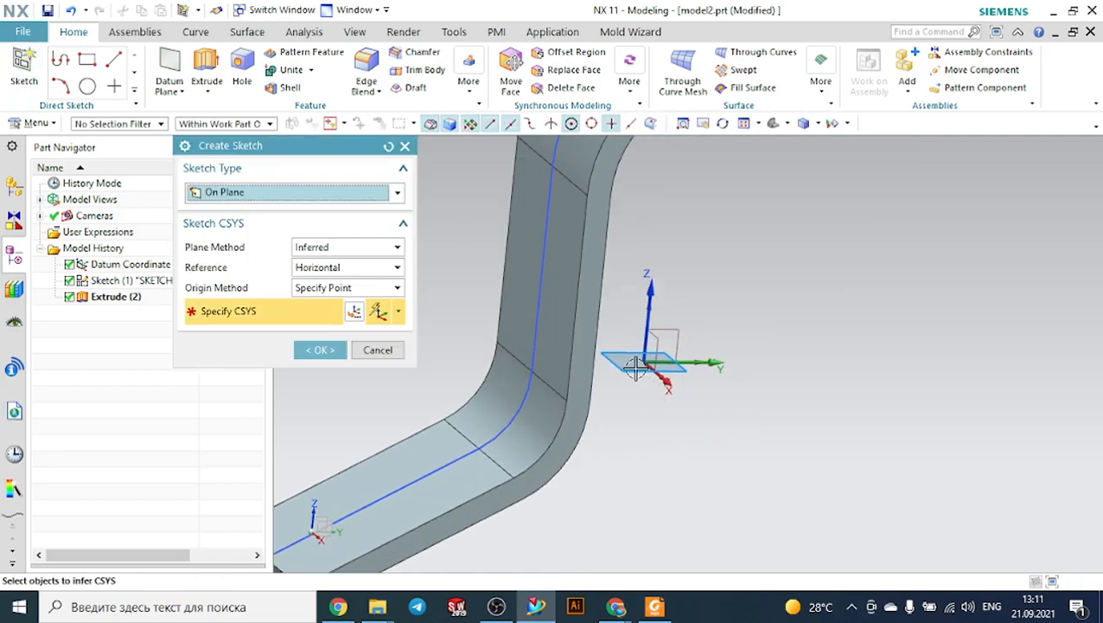
left_click(595, 304)
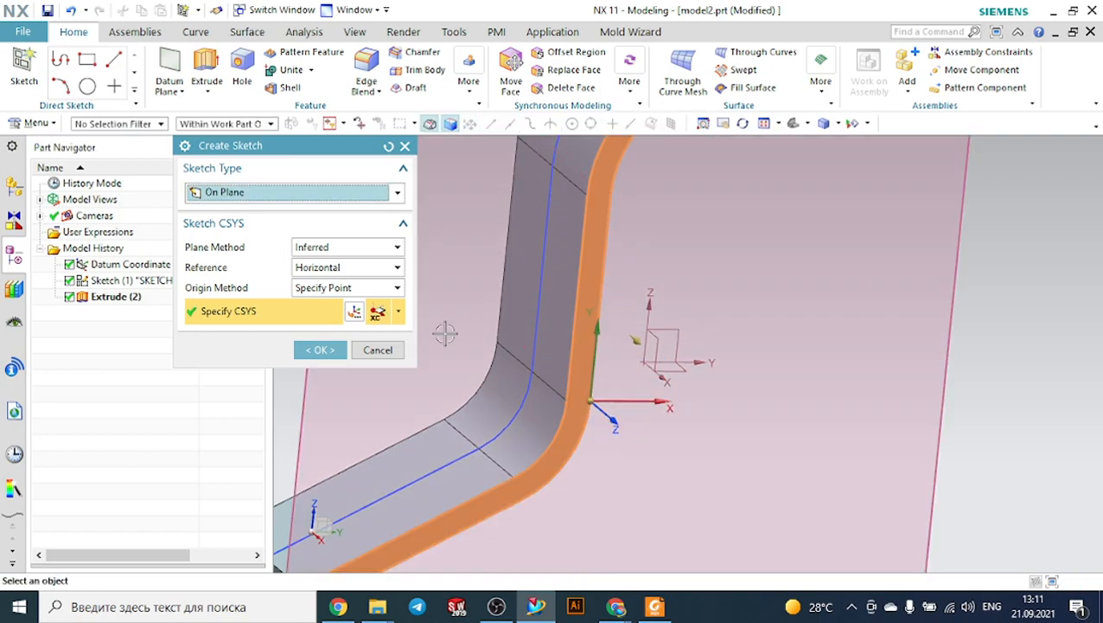
left_click(321, 350)
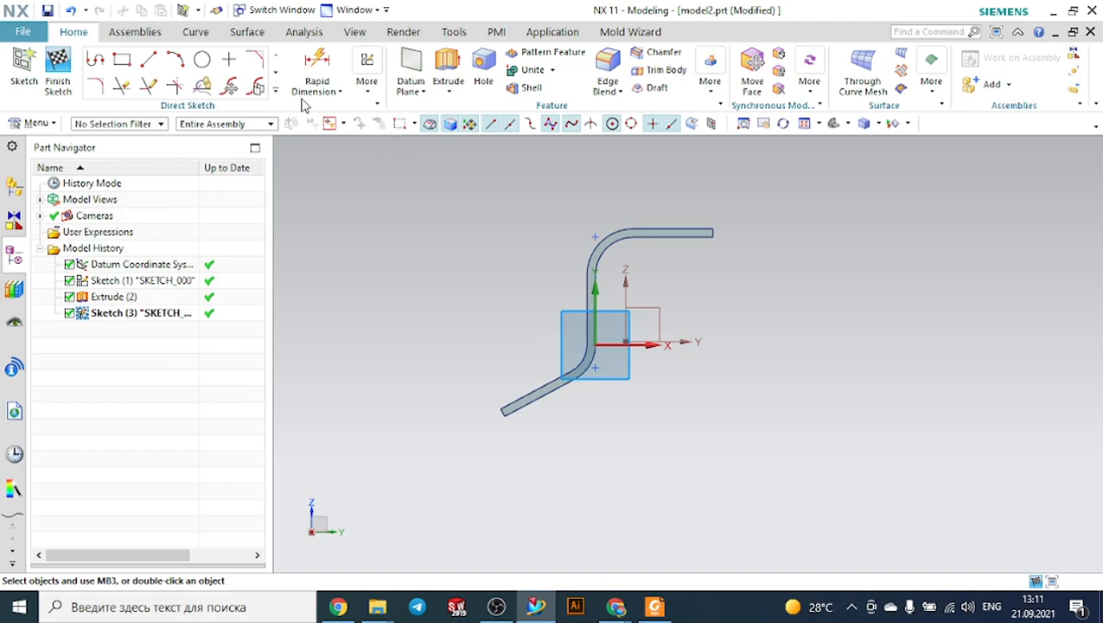
Step: Project the five connected curves along the plate's outer upper-left side, from horizontal leg to sloping leg, into the sketch
left_click(276, 92)
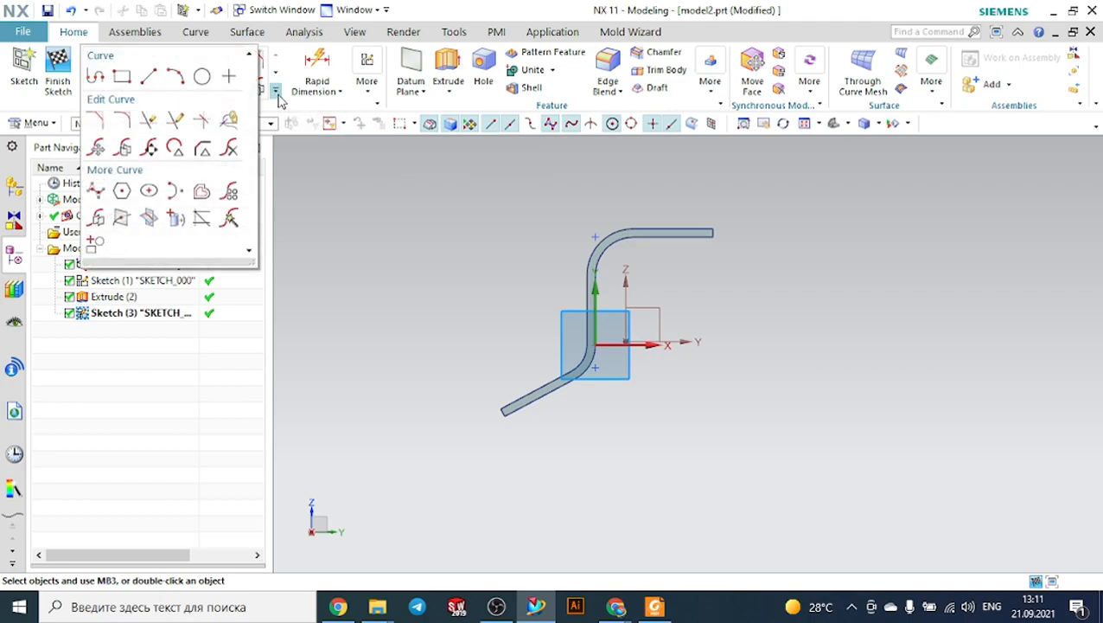
left_click(174, 218)
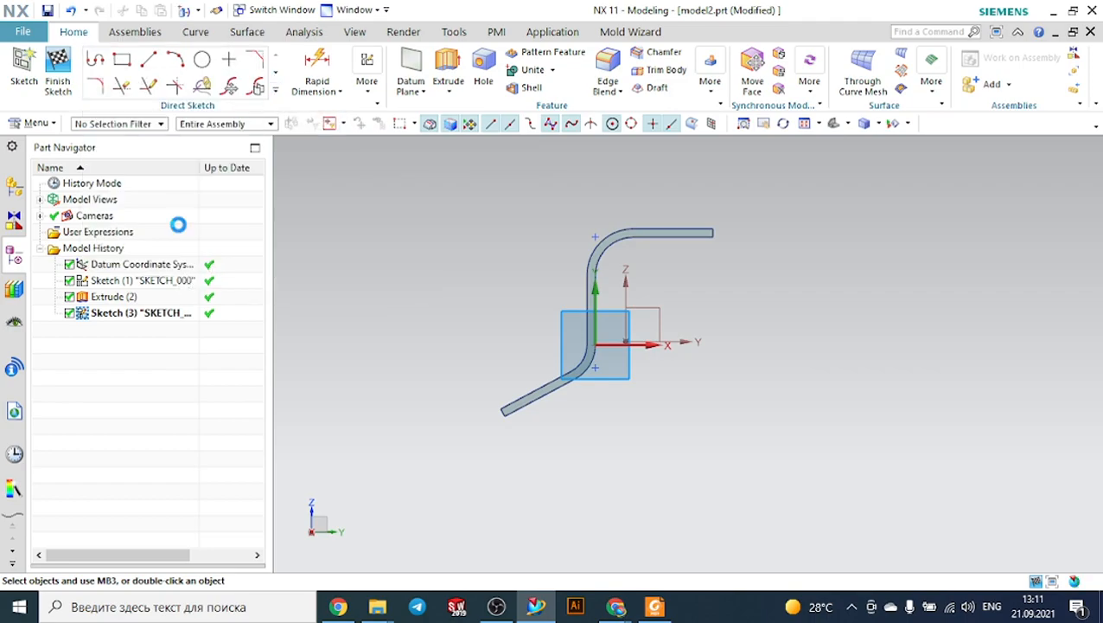
scroll(595, 251, "up", 2)
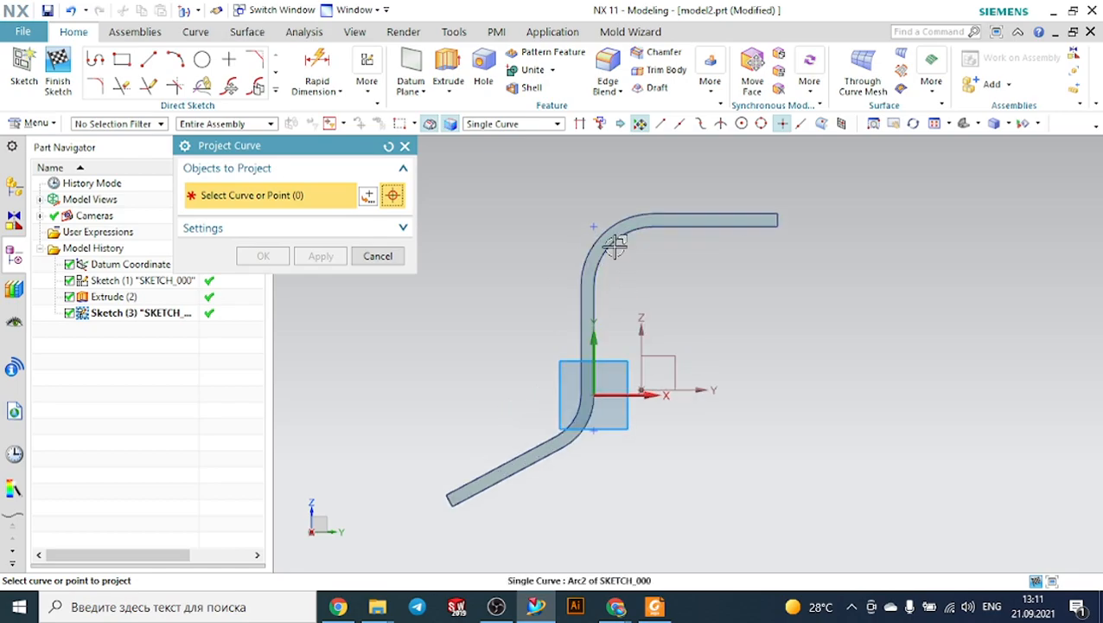
left_click(687, 205)
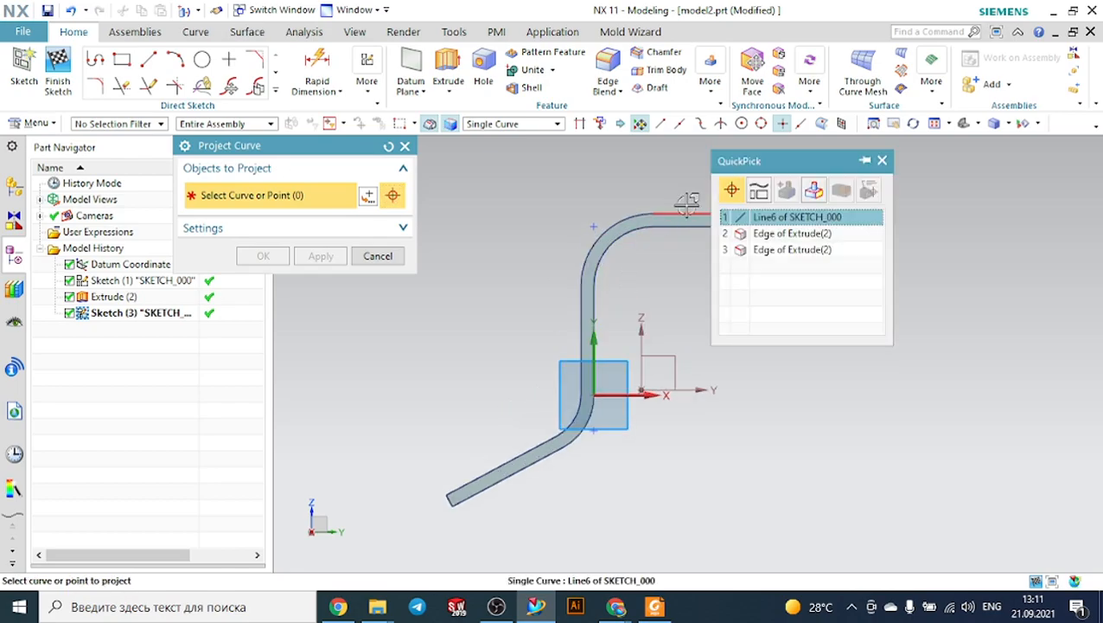
left_click(746, 215)
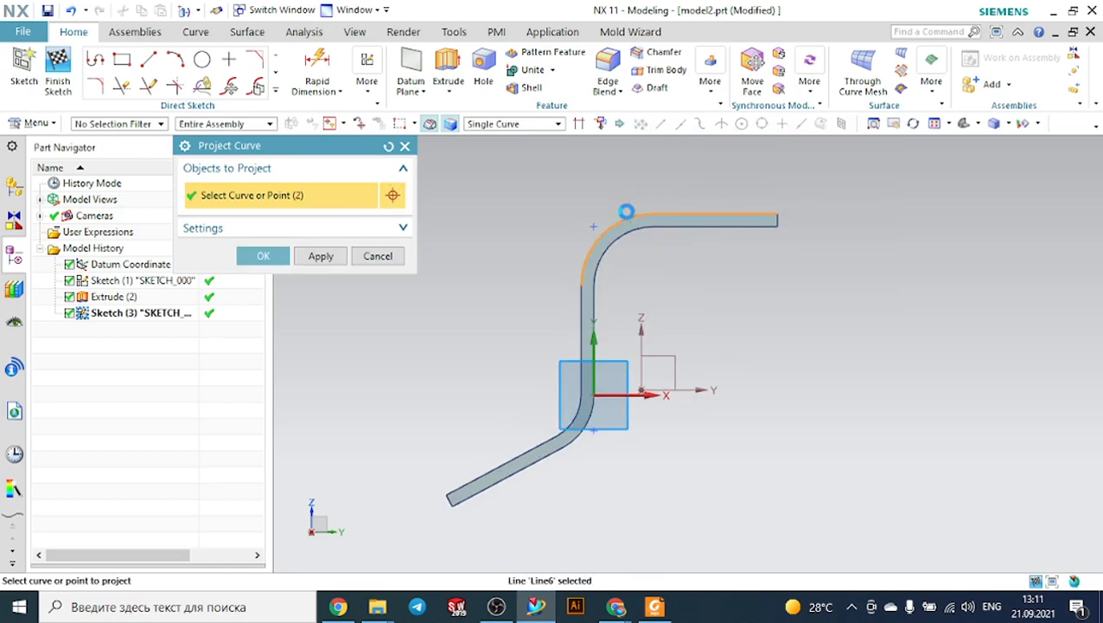
left_click(589, 248)
left_click(575, 309)
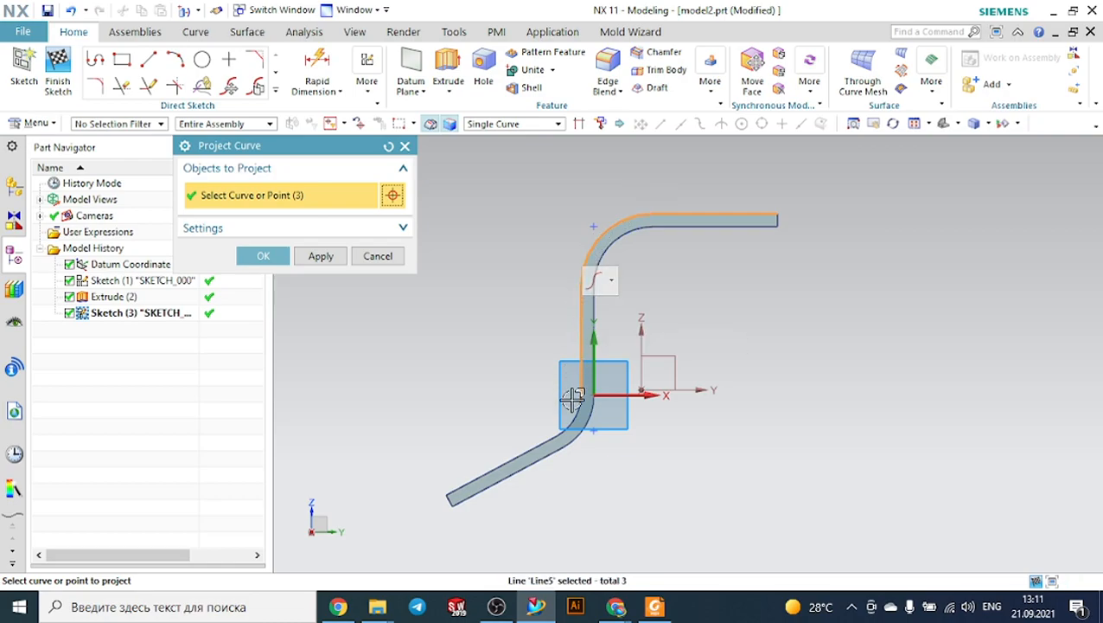
left_click(575, 414)
left_click(547, 444)
left_click(260, 255)
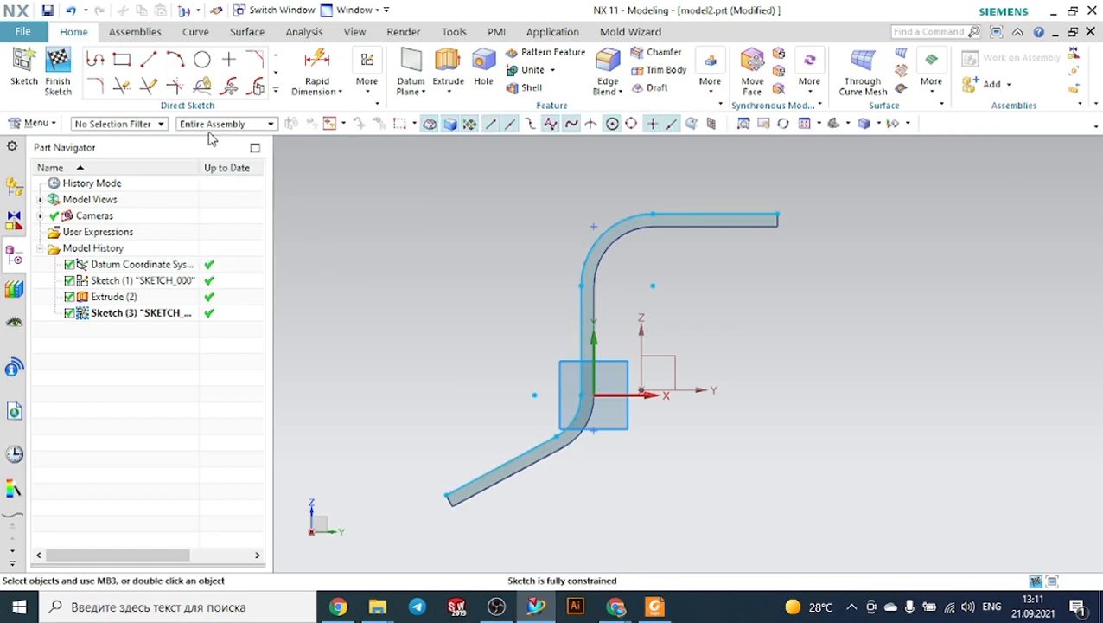
Step: Draw a vertical line about 127 mm up from the sloping curve, a horizontal line about 110 mm long, and a short vertical down to the horizontal leg's end
left_click(95, 59)
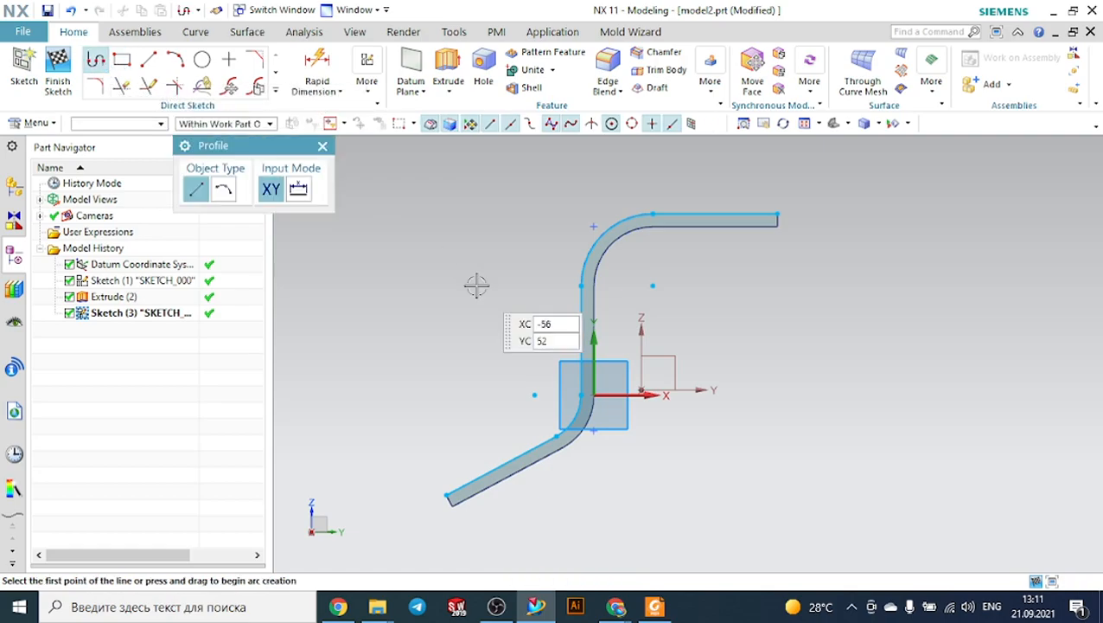
left_click(545, 441)
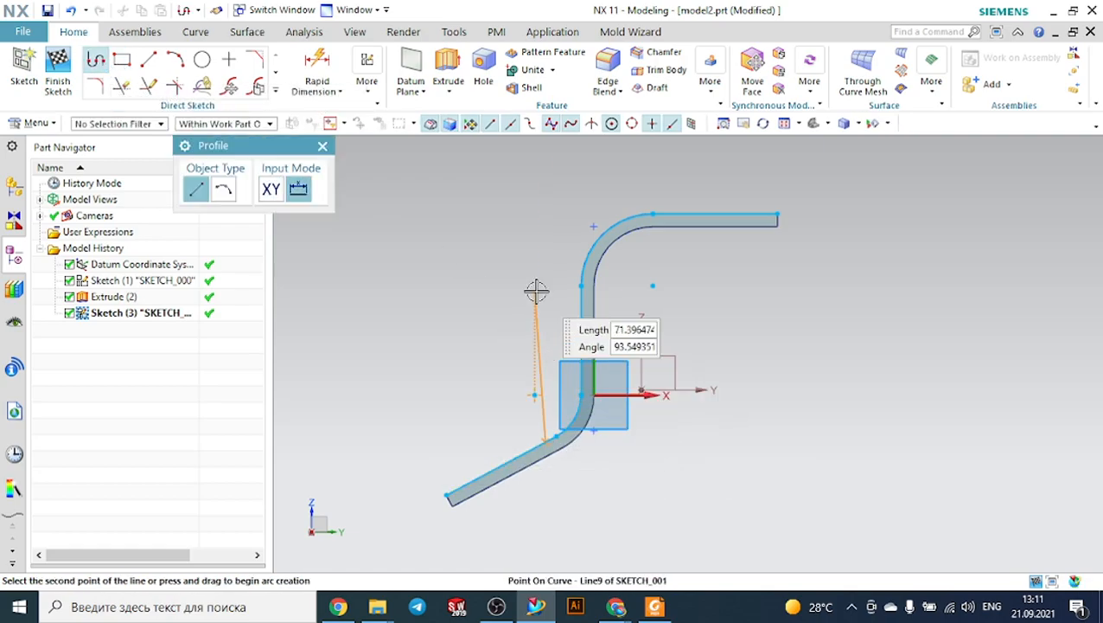
left_click(539, 173)
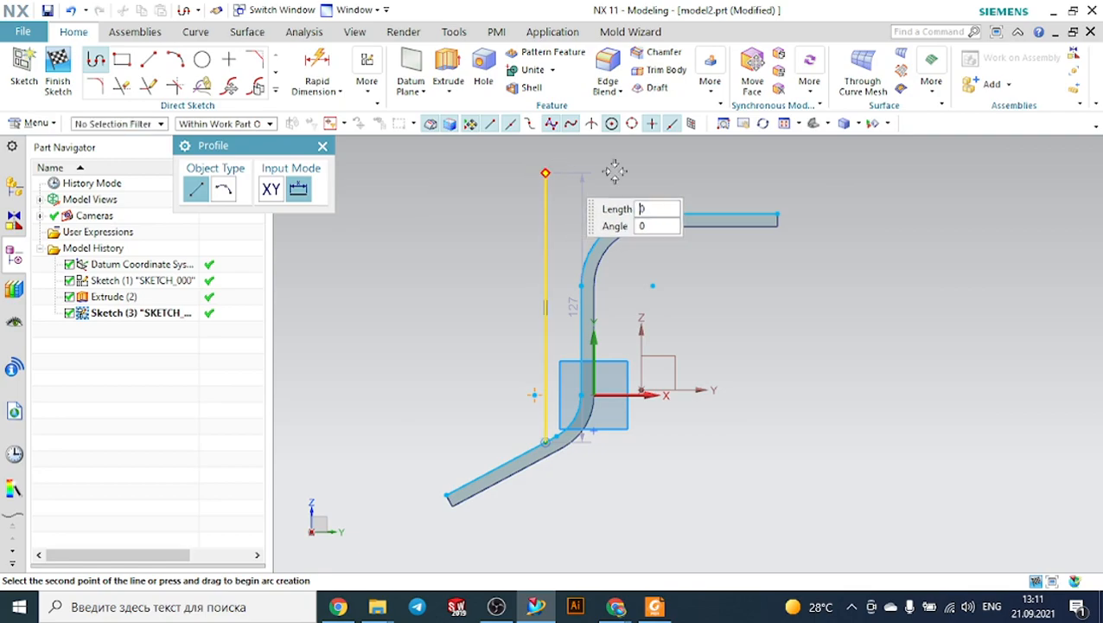
left_click(776, 199)
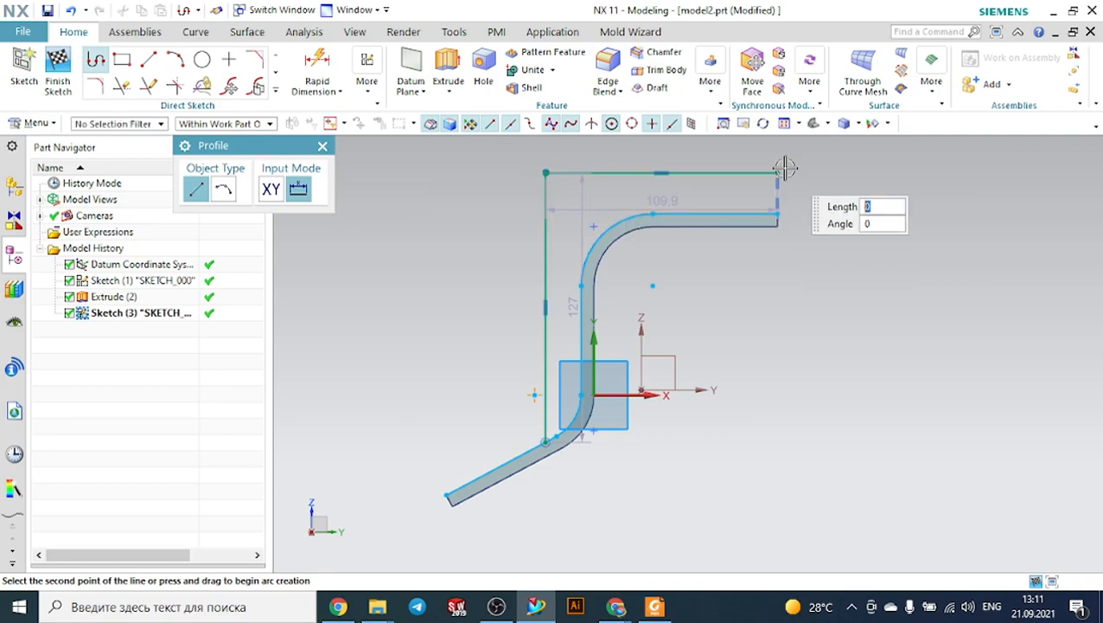
left_click(777, 212)
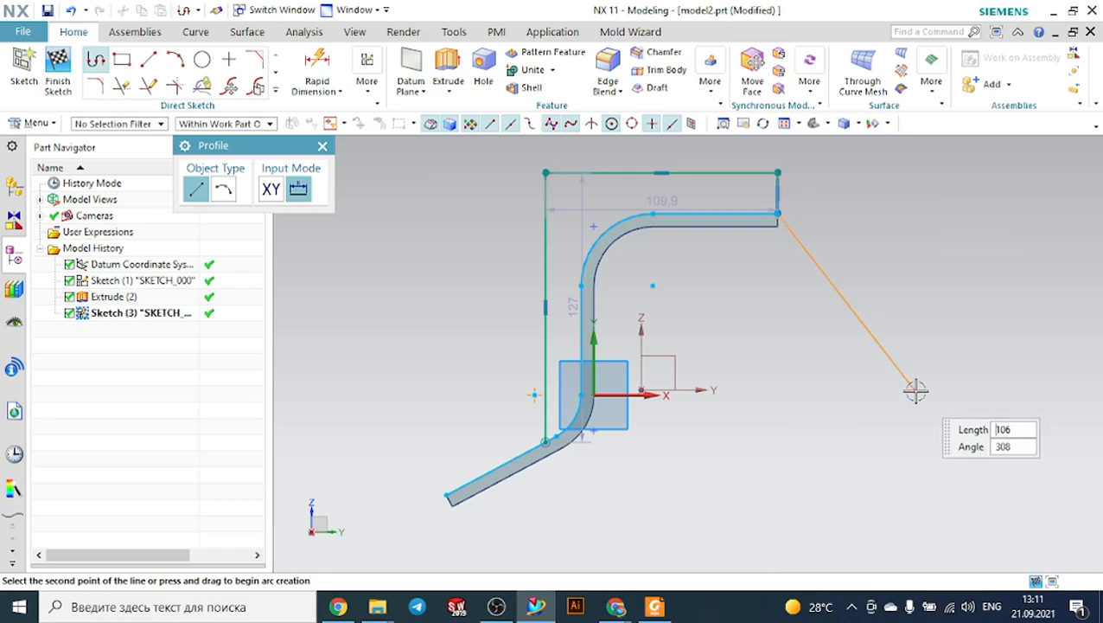
key("Escape")
key("Escape")
Step: Check the overall width on the drawing and dimension the outline's horizontal extent at 107 mm
left_click(654, 606)
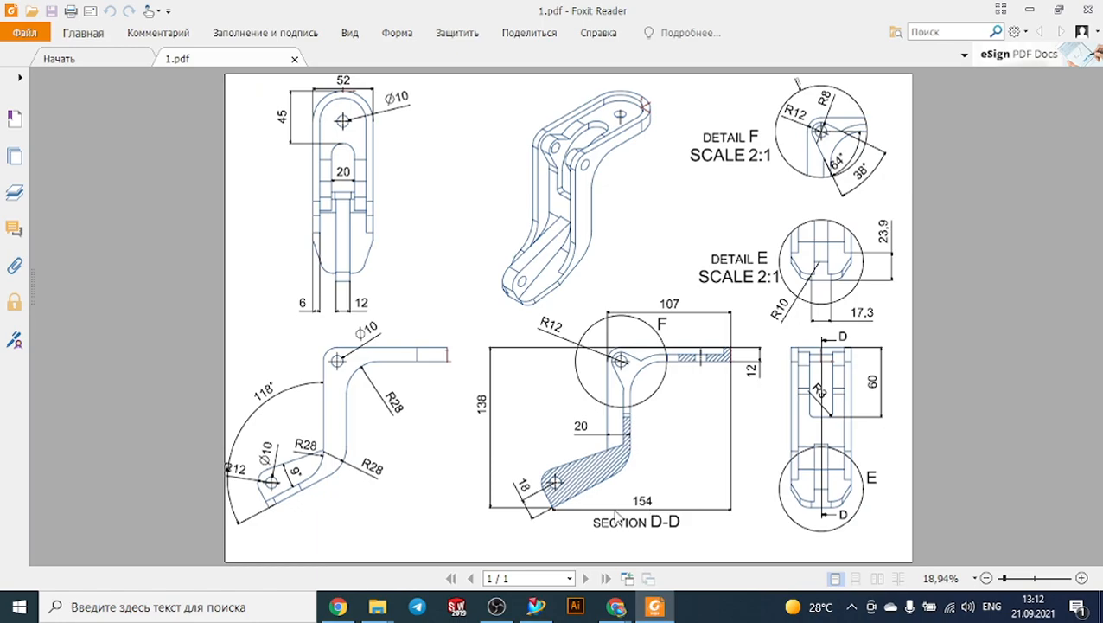
left_click(538, 605)
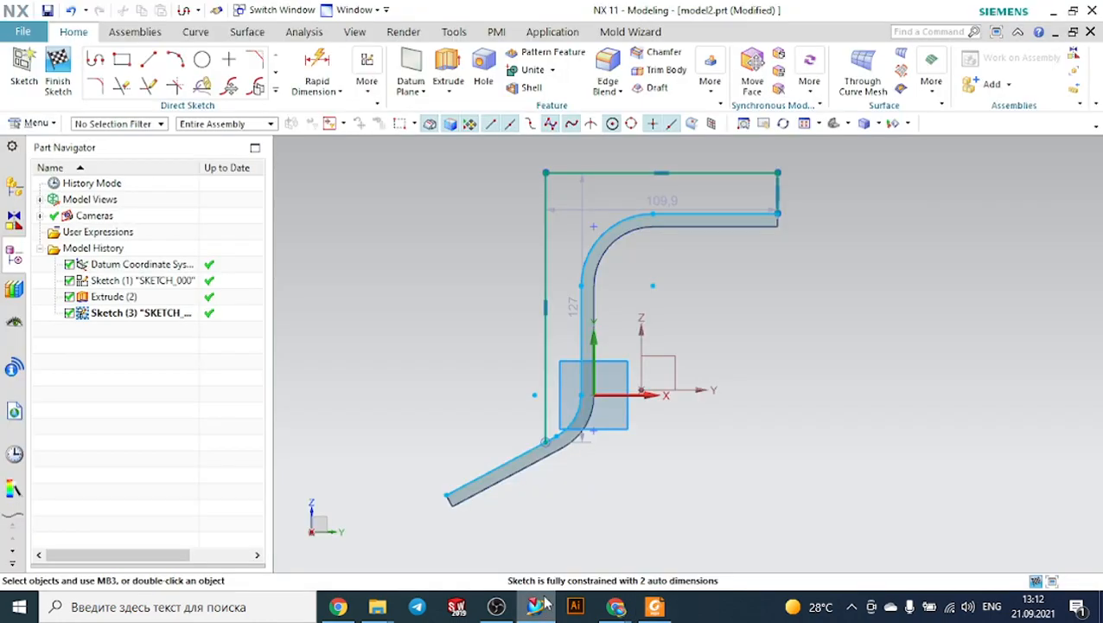
left_click(316, 70)
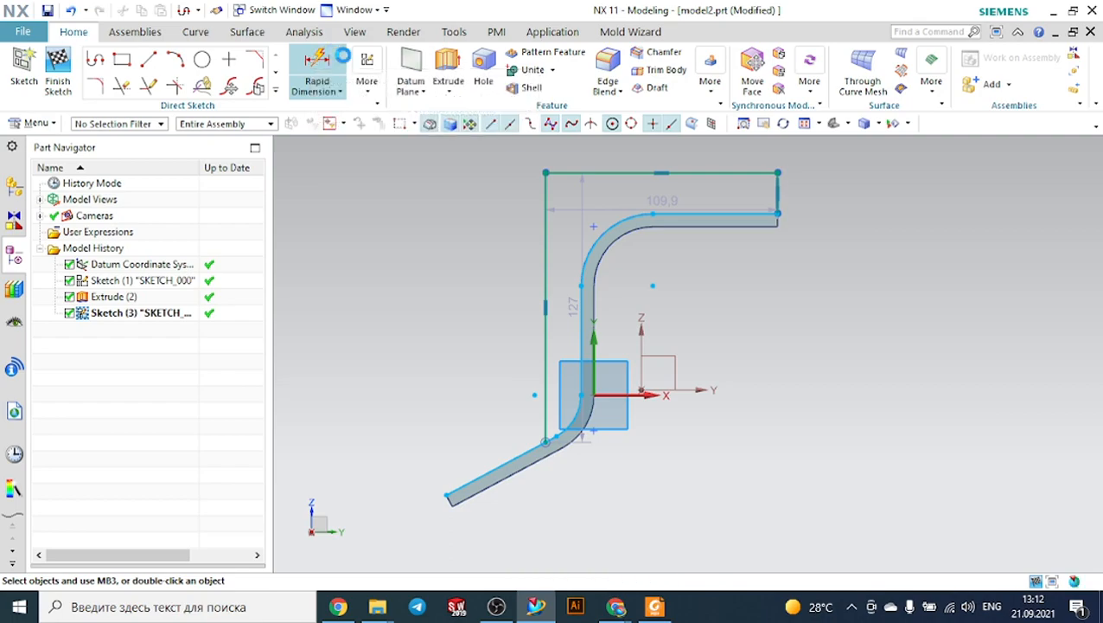
left_click(640, 175)
left_click(657, 213)
left_click(659, 278)
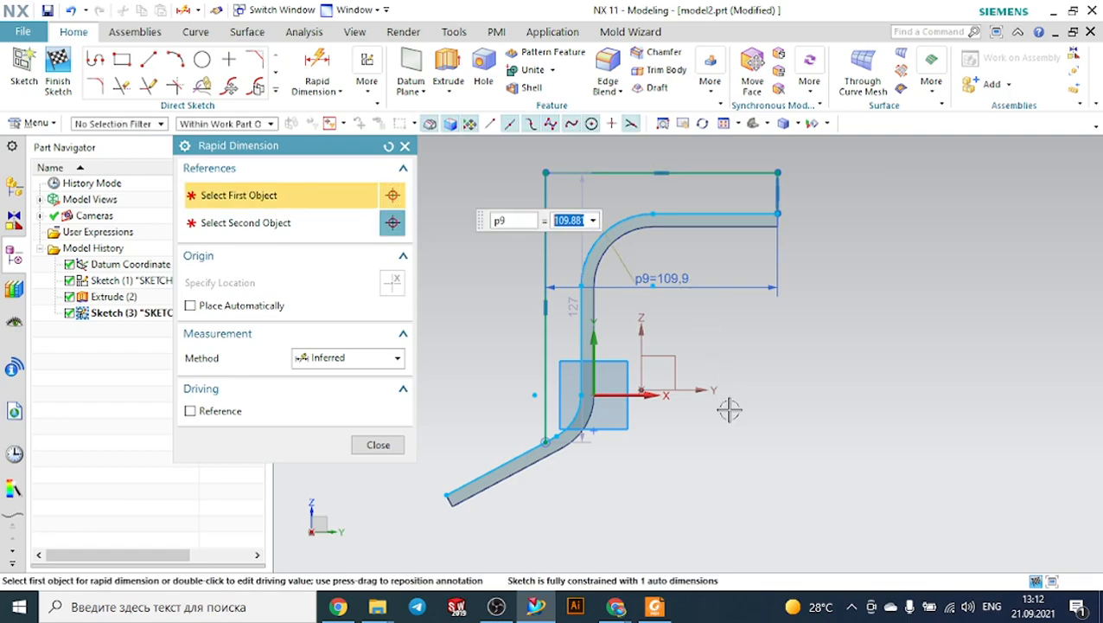
key("Return")
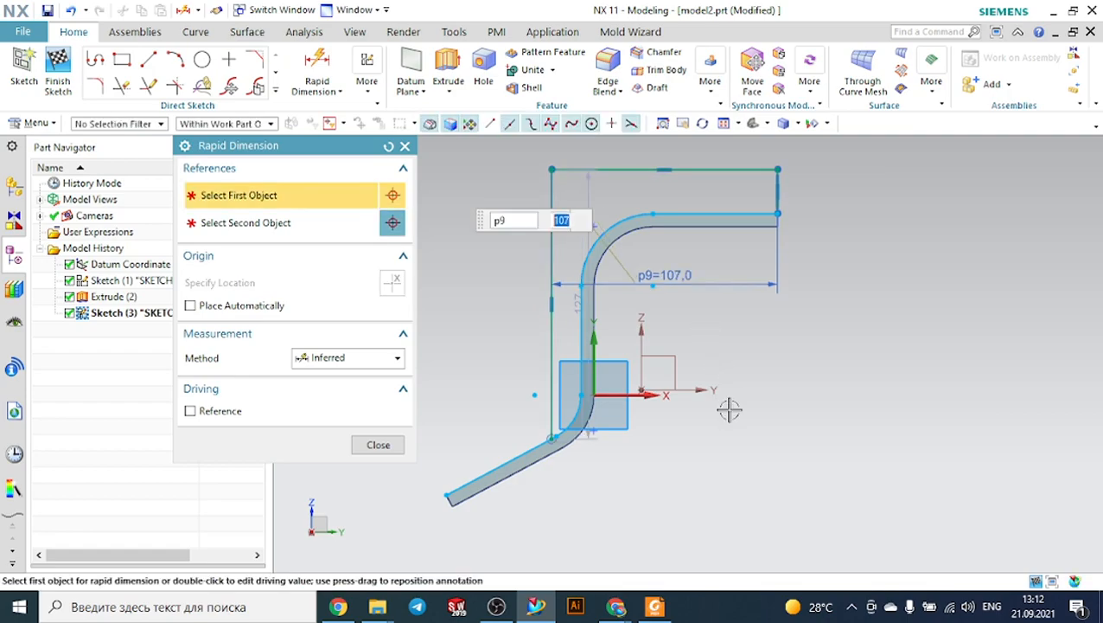
Step: Try to dimension the horizontal distance between the outline's vertical line and the plate's inner vertical edge
left_click(603, 298)
left_click(548, 384)
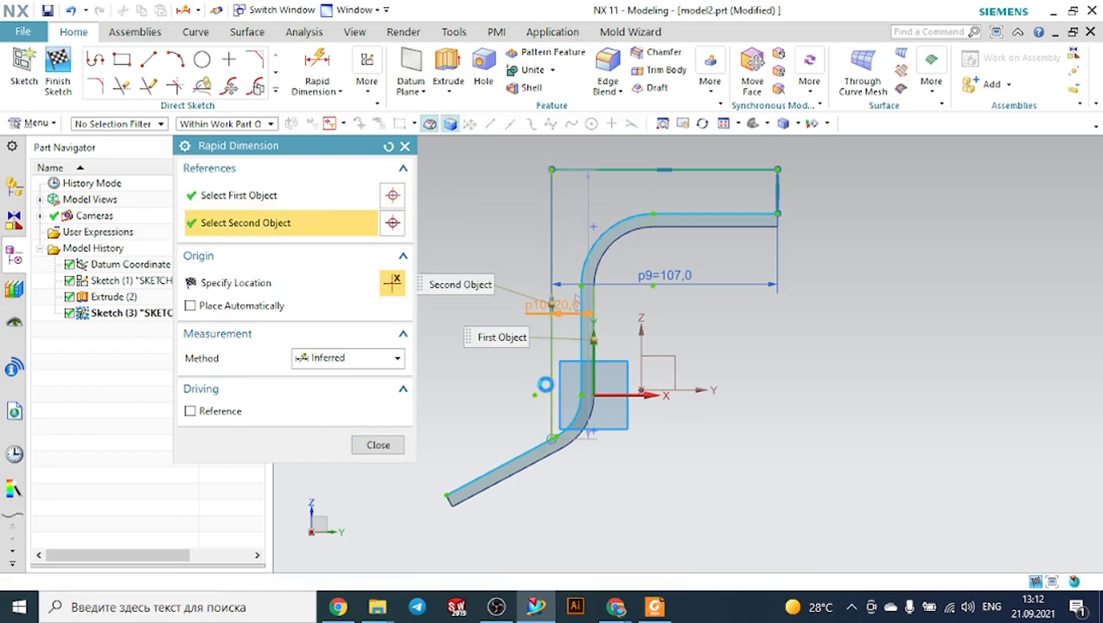
left_click(671, 524)
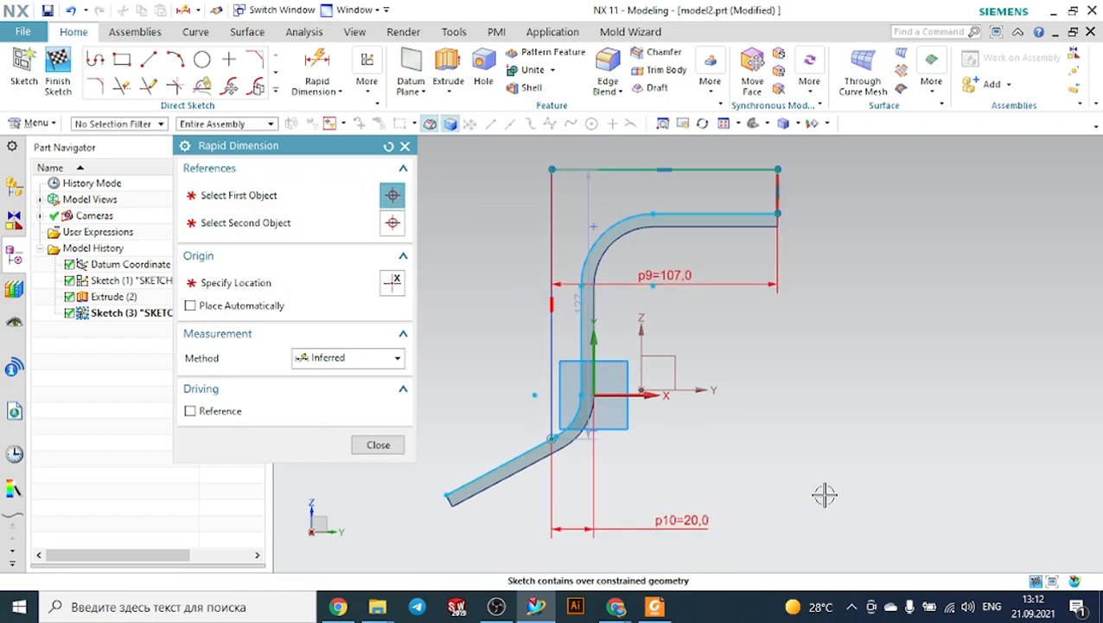
key("Escape")
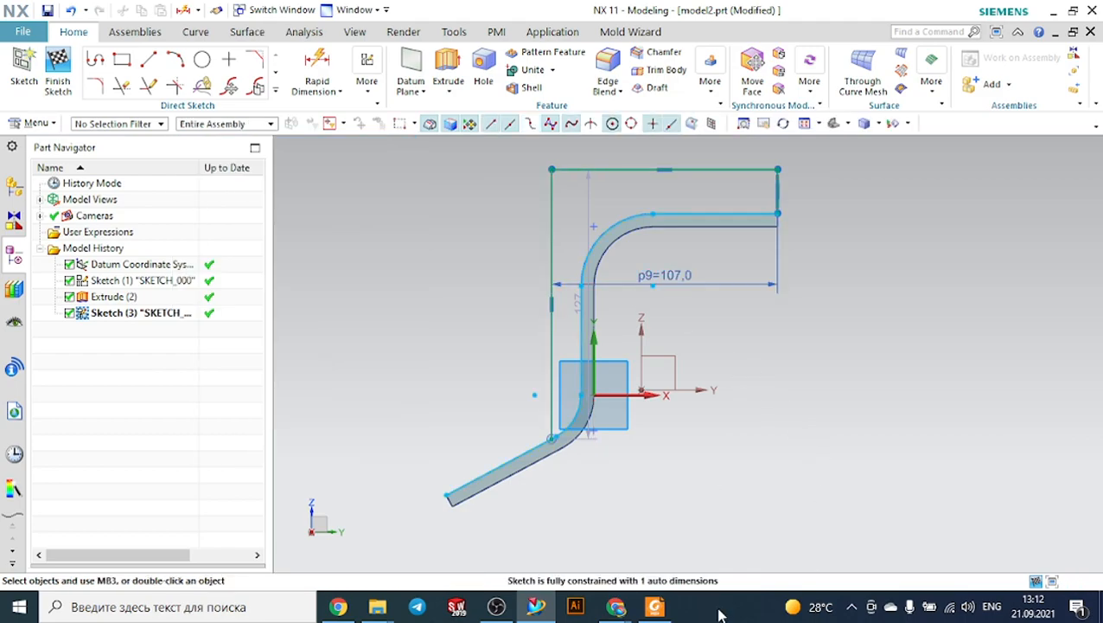
Step: Recheck the drawing and dimension the outline's upper horizontal line 12 mm above the horizontal leg's underside
left_click(654, 608)
left_click(654, 608)
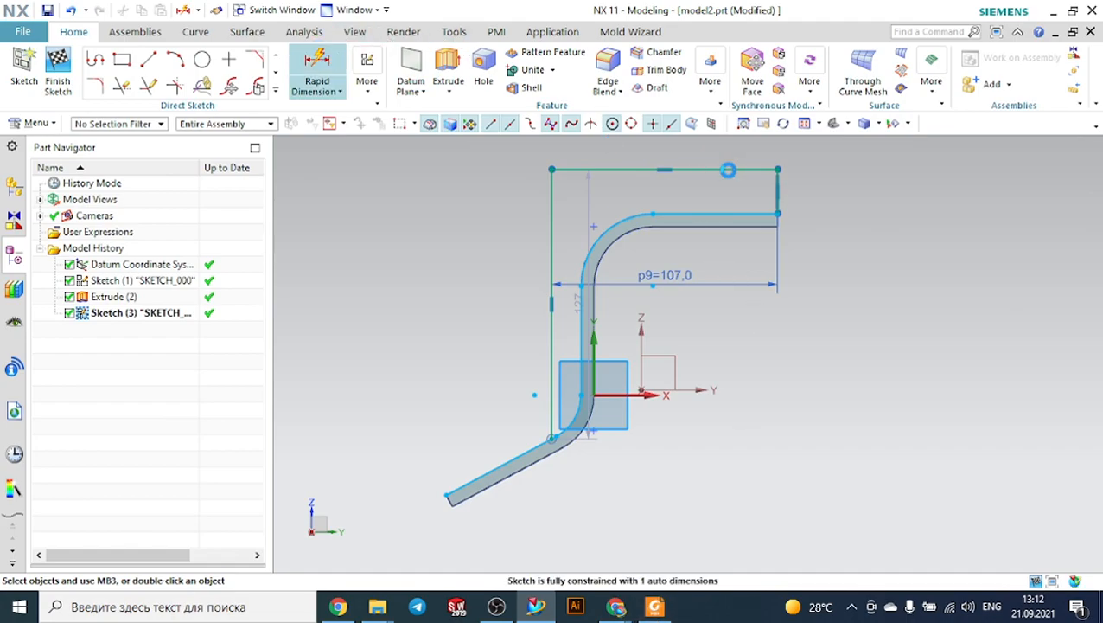
left_click(735, 168)
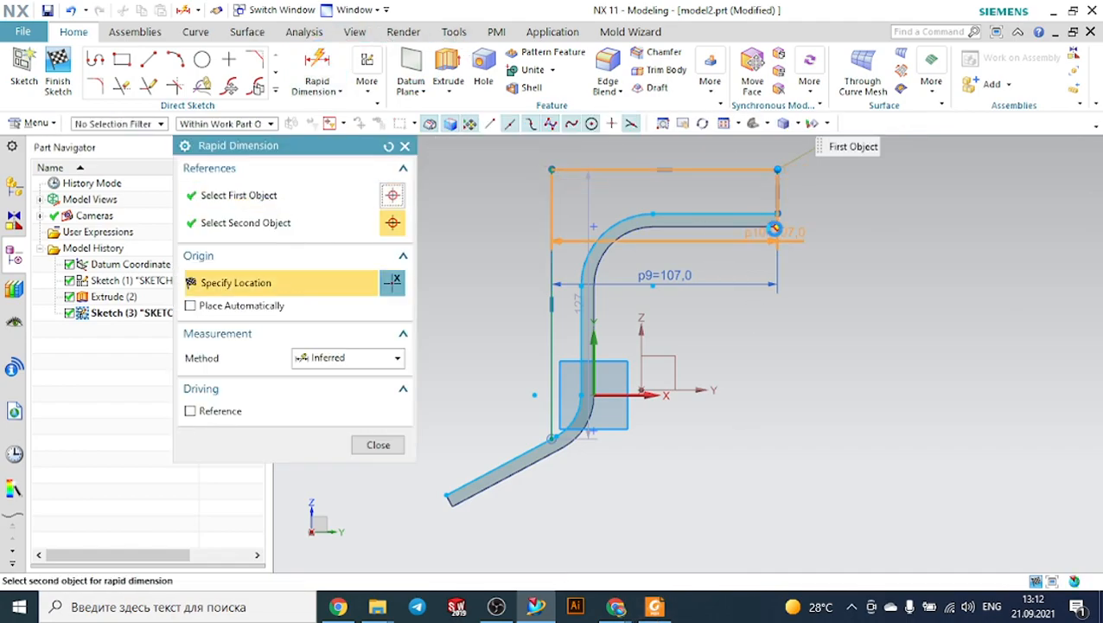
left_click(775, 228)
left_click(877, 202)
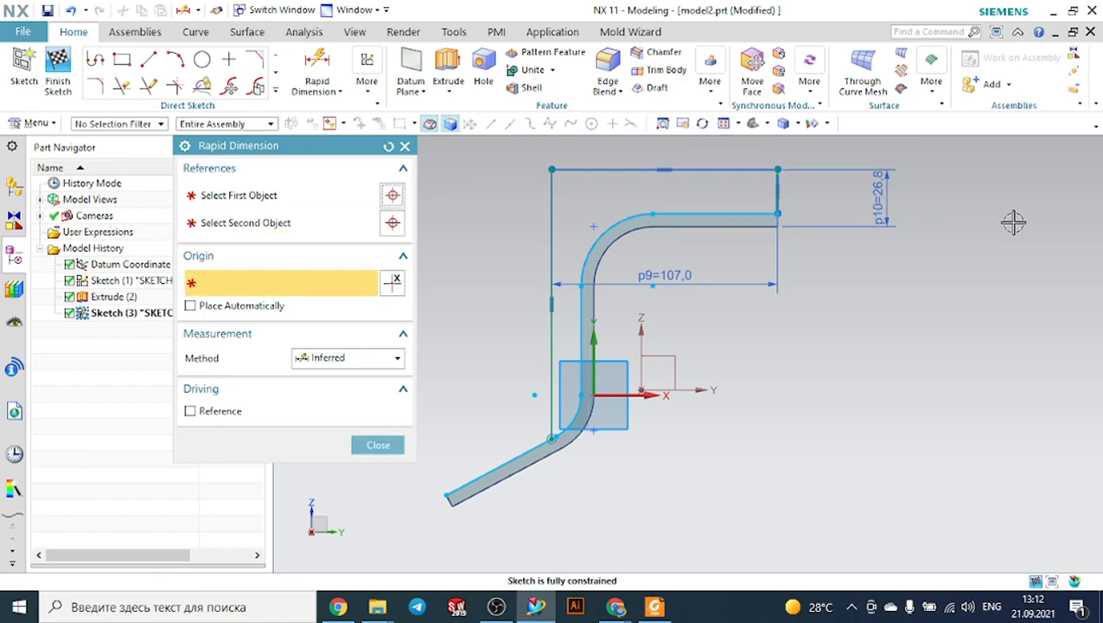
type("12")
key("Return")
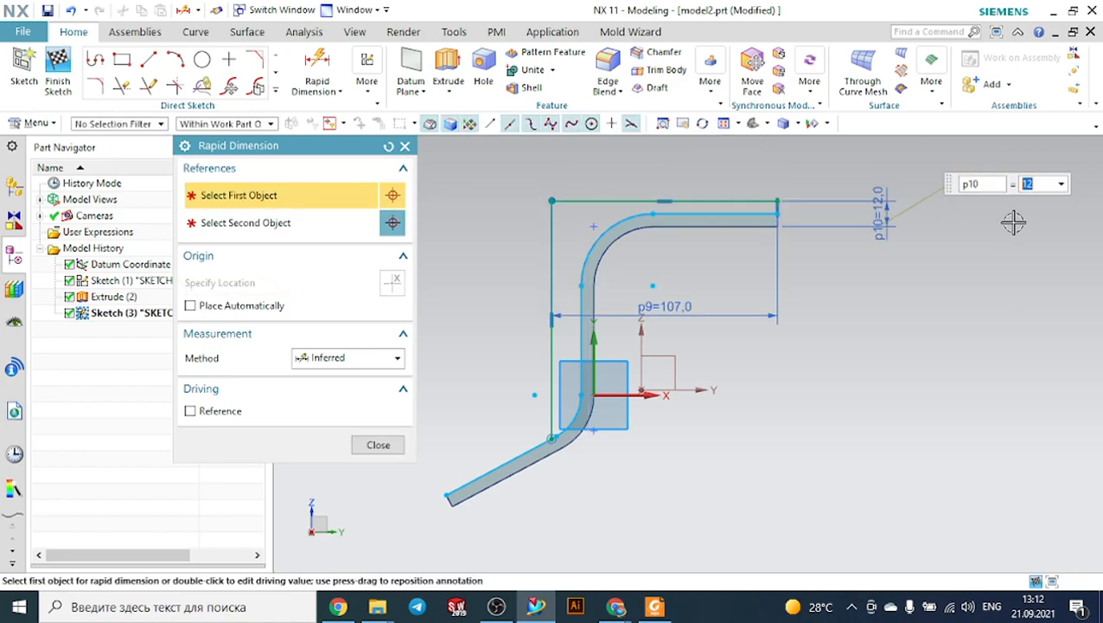
key("Escape")
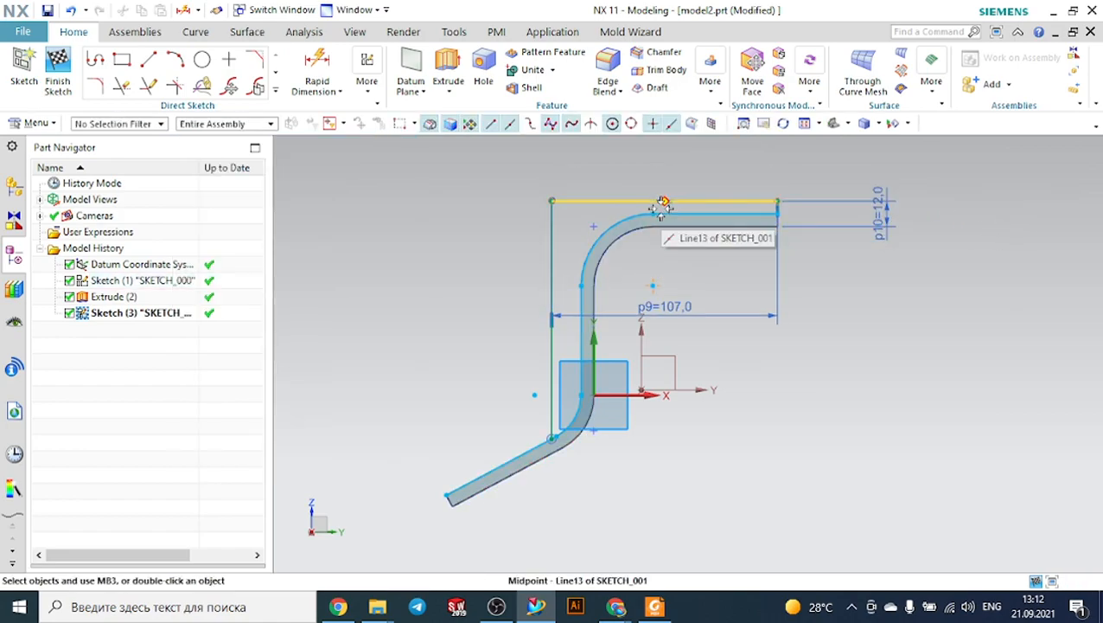
Step: Check the corner radius on the drawing and fillet the outline's upper-left corner with a 12 mm radius
left_click(655, 607)
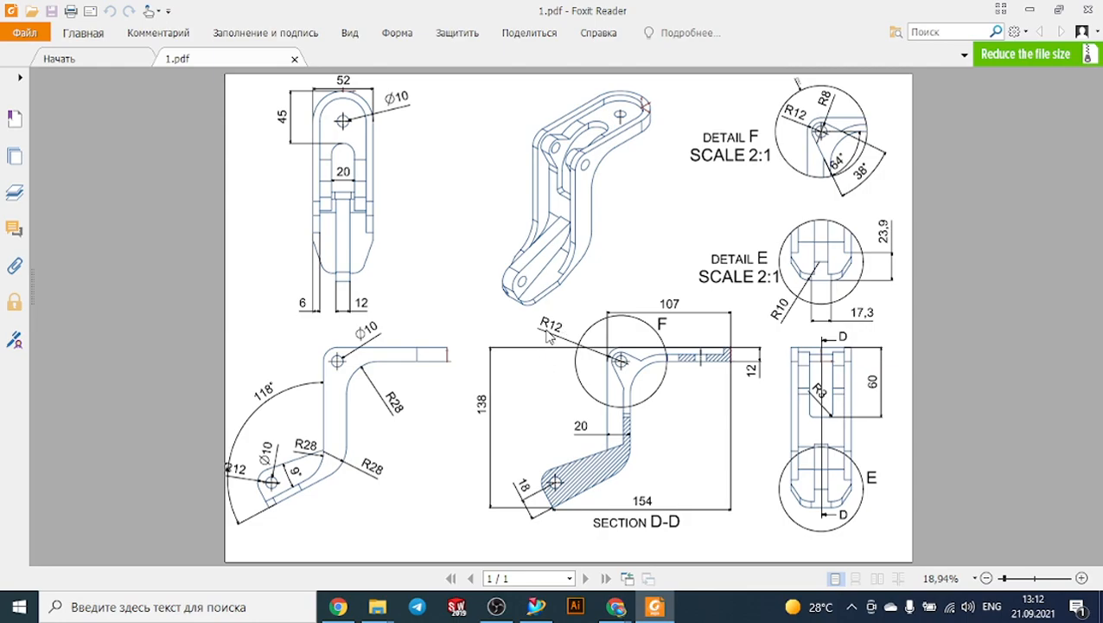
left_click(537, 607)
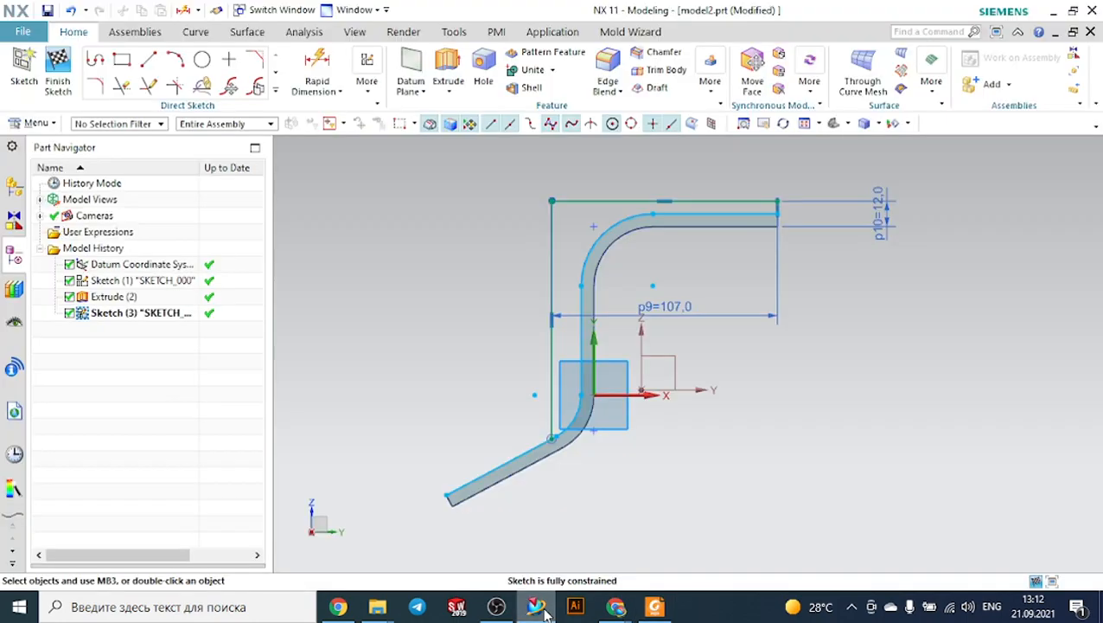
left_click(95, 86)
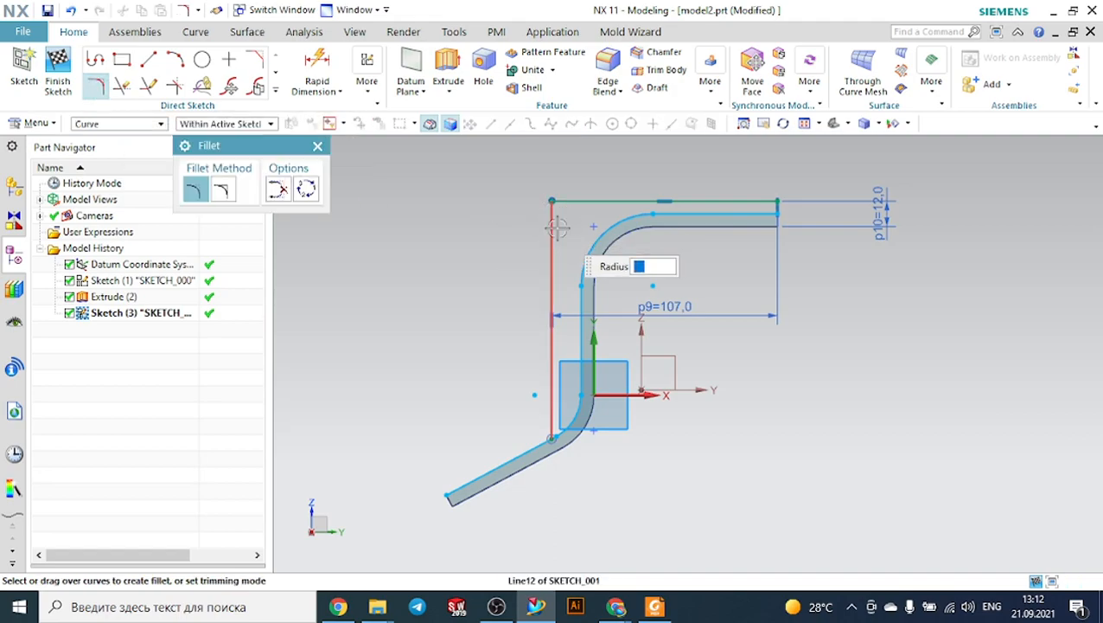
left_click(587, 200)
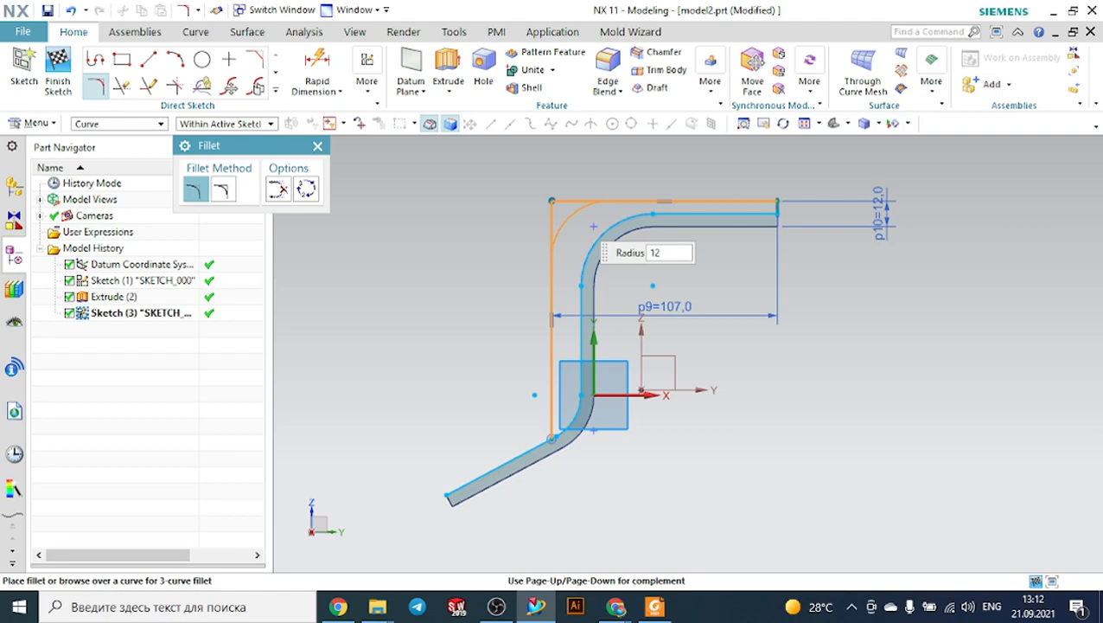
left_click(576, 211)
key("Escape")
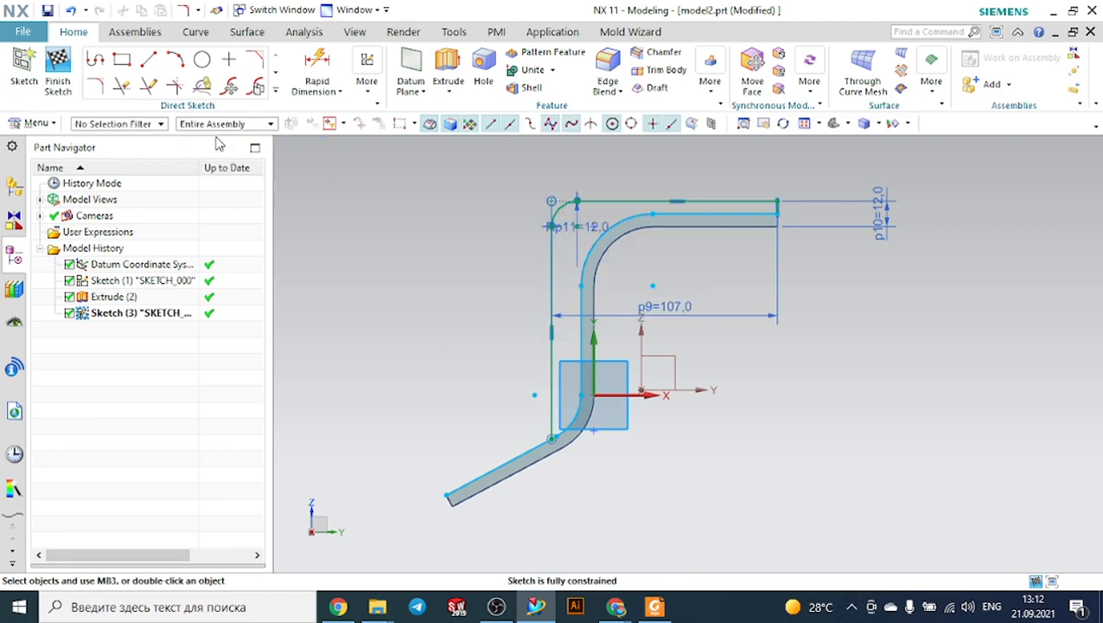
Step: Fillet the corner between the outline's vertical line and the projected sloping line with a 28 mm radius
scroll(550, 449, "up", 3)
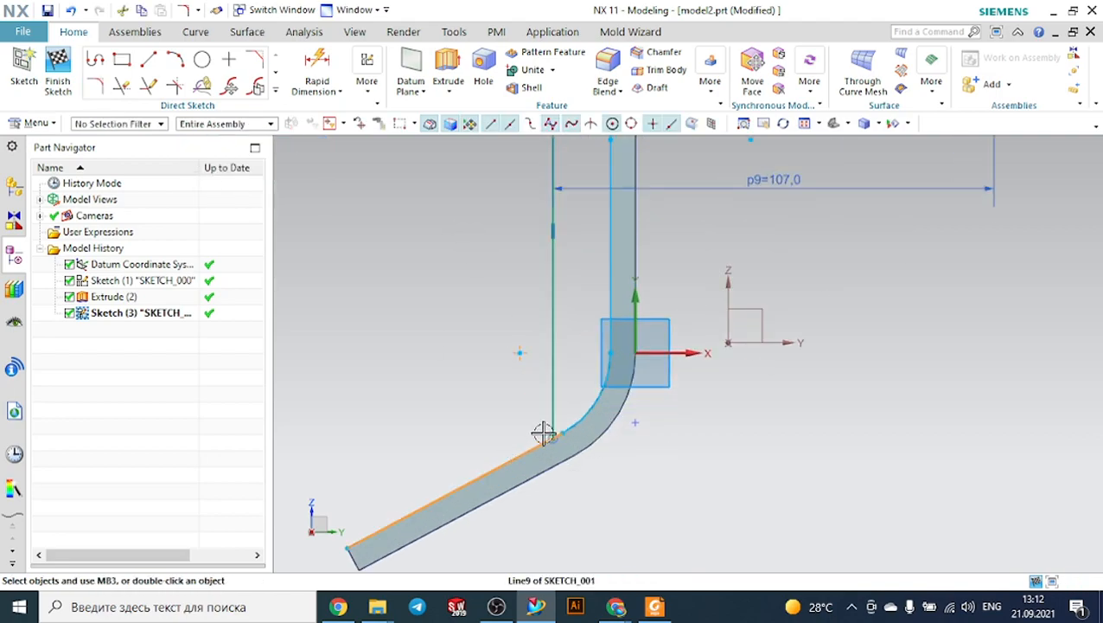
left_click(538, 441)
left_click(553, 391)
key("Escape")
left_click(96, 84)
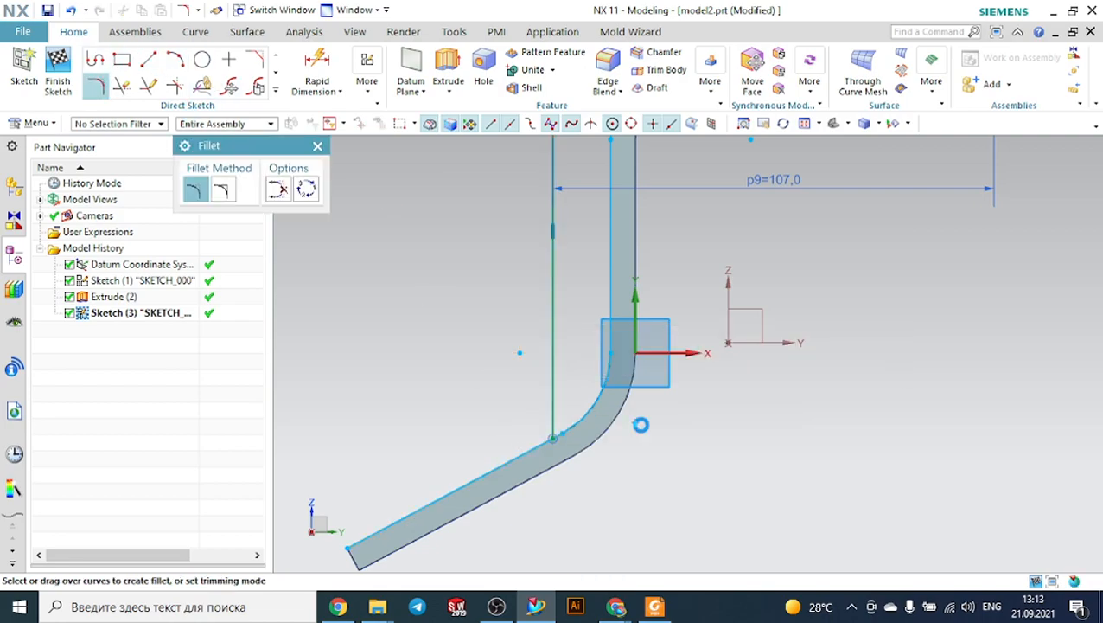
left_click(526, 444)
left_click(550, 400)
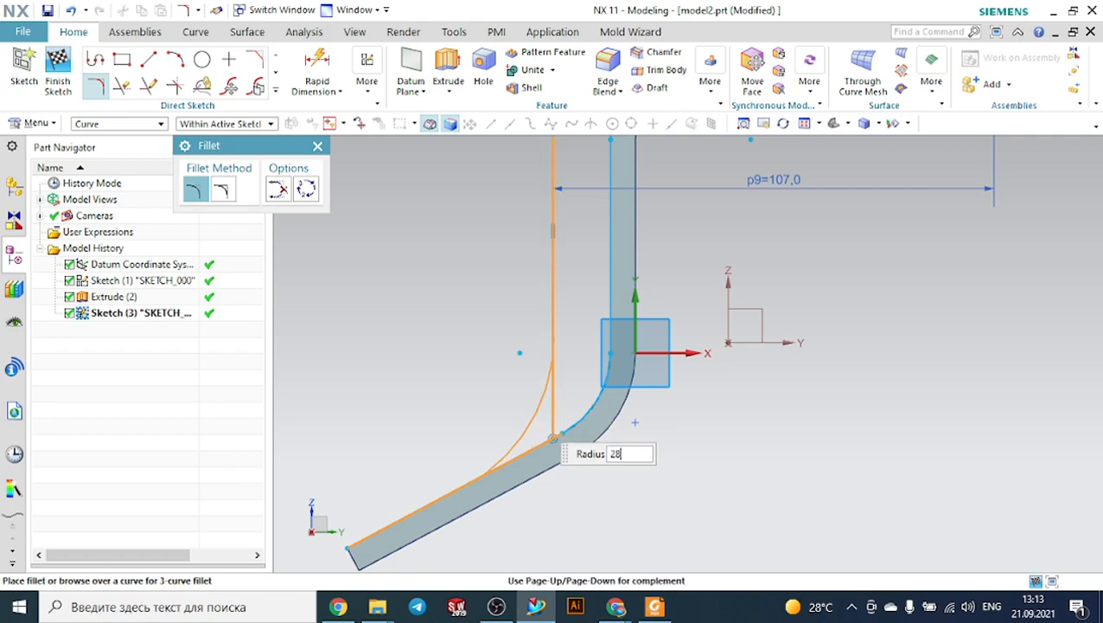
key("Return")
key("Escape")
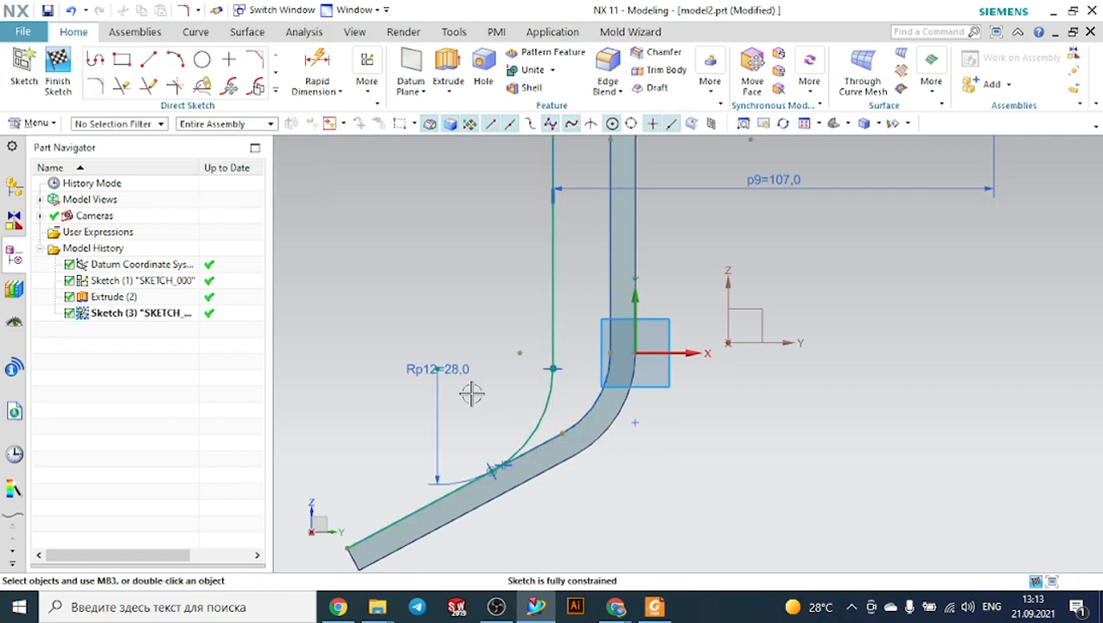
Step: Trim away the projected sloping line that extends beyond the 28 mm fillet
left_click(122, 86)
scroll(411, 484, "up", 2)
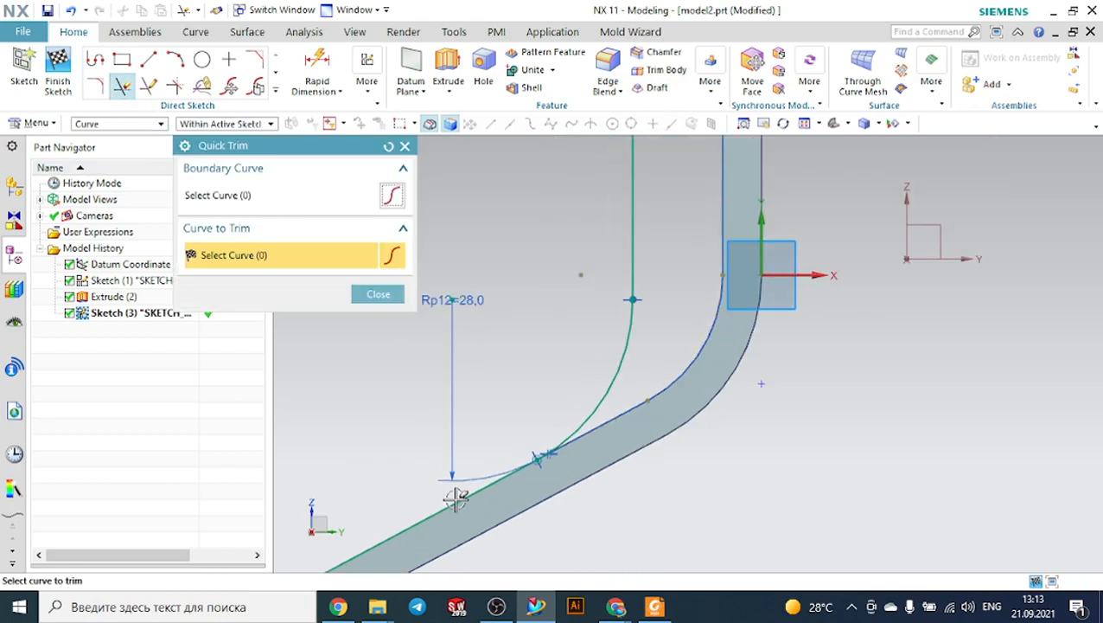
left_click(451, 489)
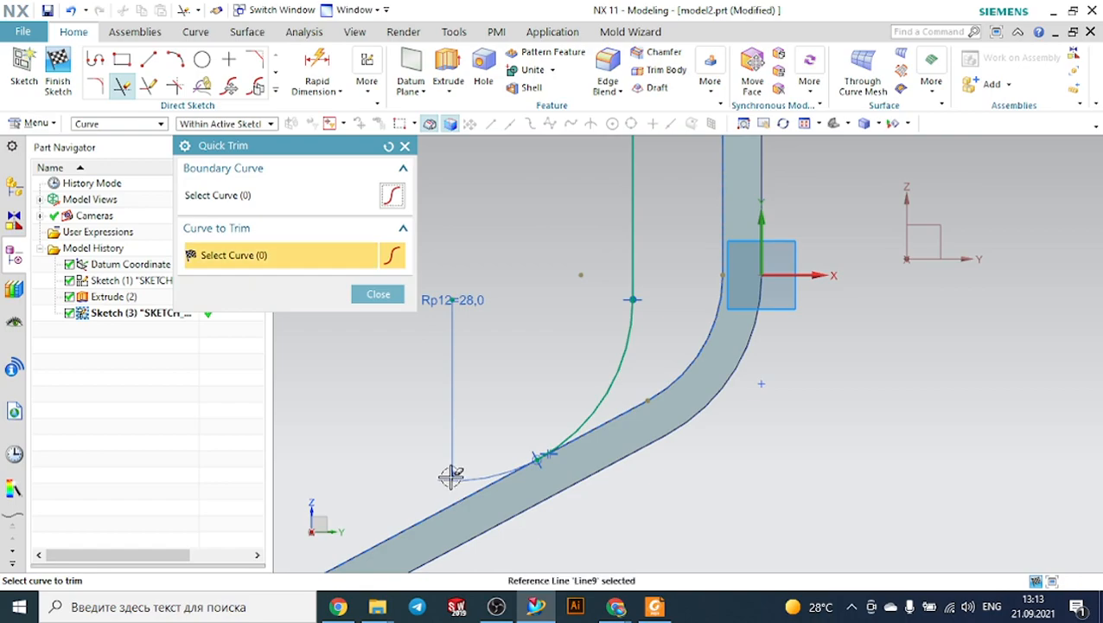
middle_click(445, 437)
scroll(445, 390, "down", 5)
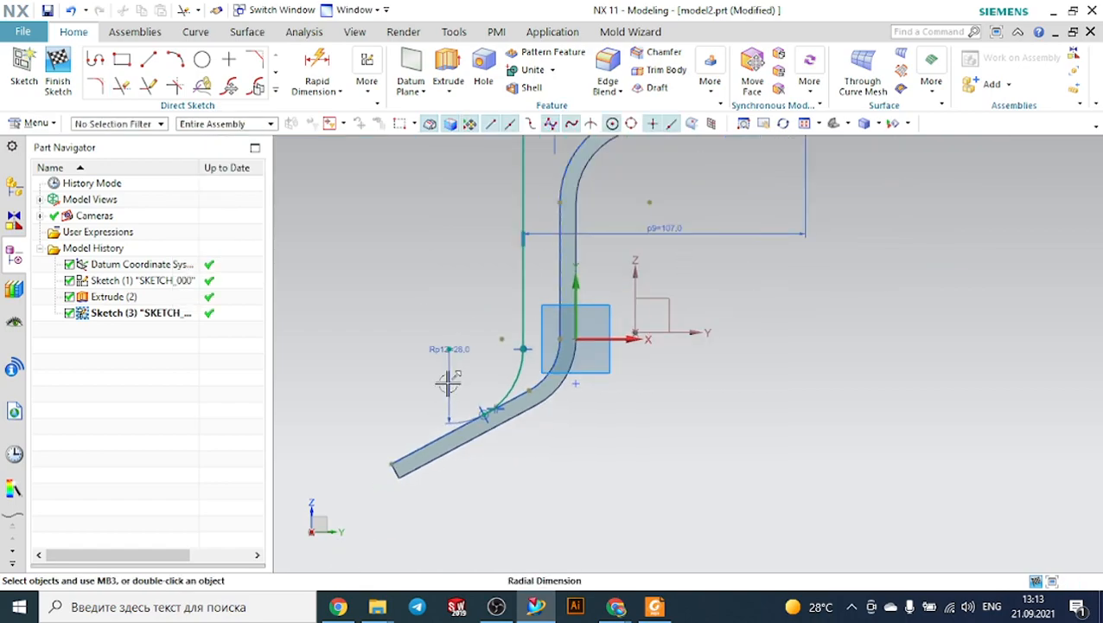
Step: Finish the side wall sketch and try to extrude its outline
middle_click_drag(660, 406, 695, 426)
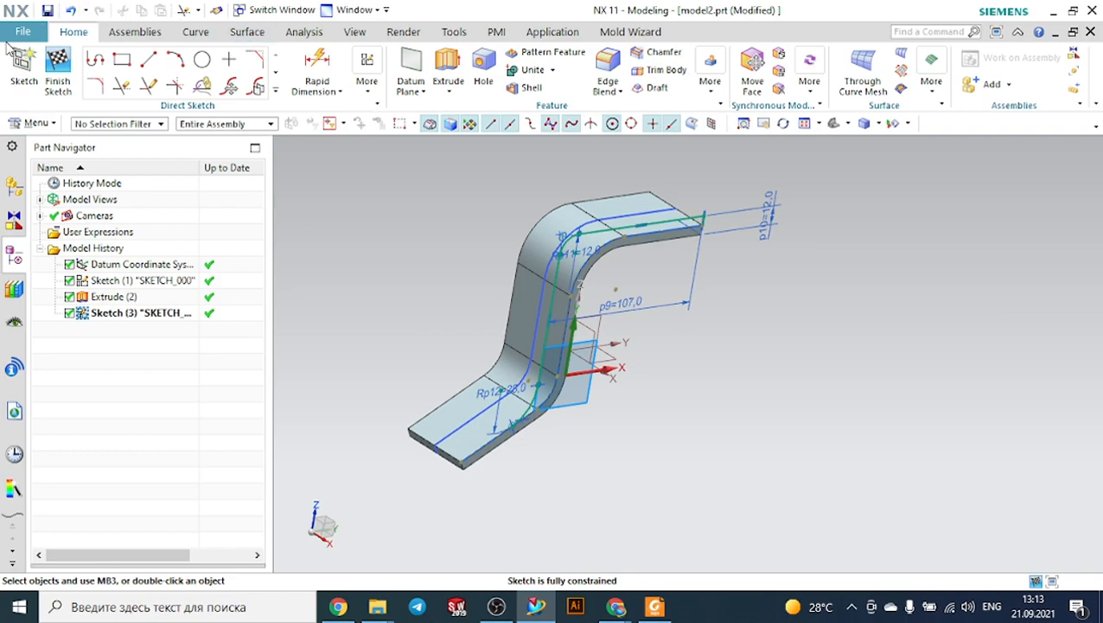
left_click(58, 69)
mouse_move(828, 330)
middle_mouse_down()
mouse_move(800, 318)
mouse_move(811, 329)
middle_mouse_up()
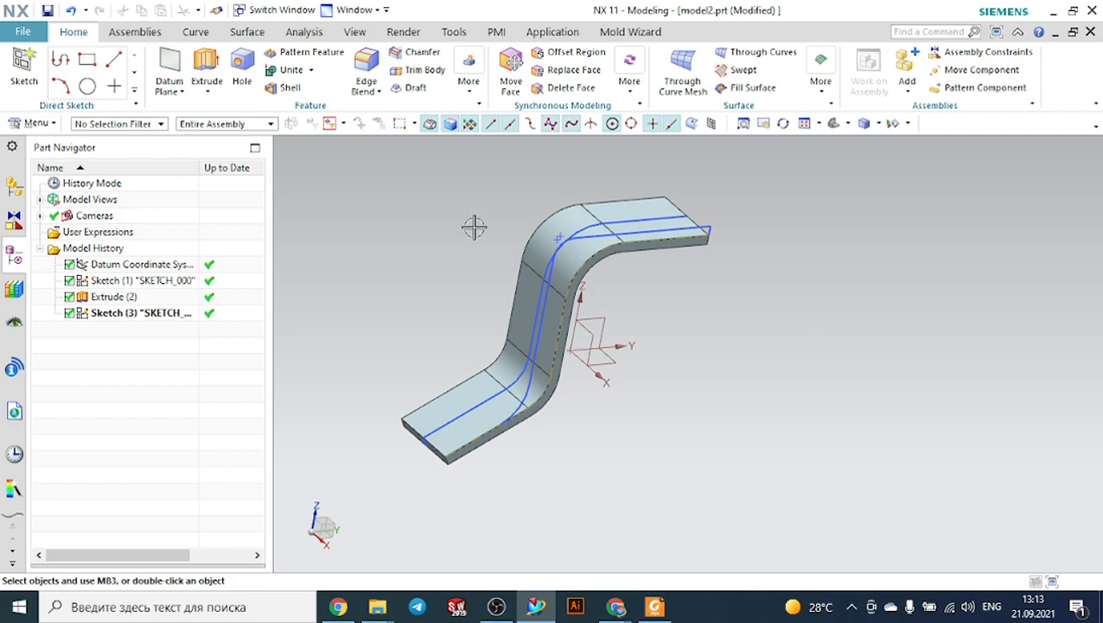
left_click(207, 57)
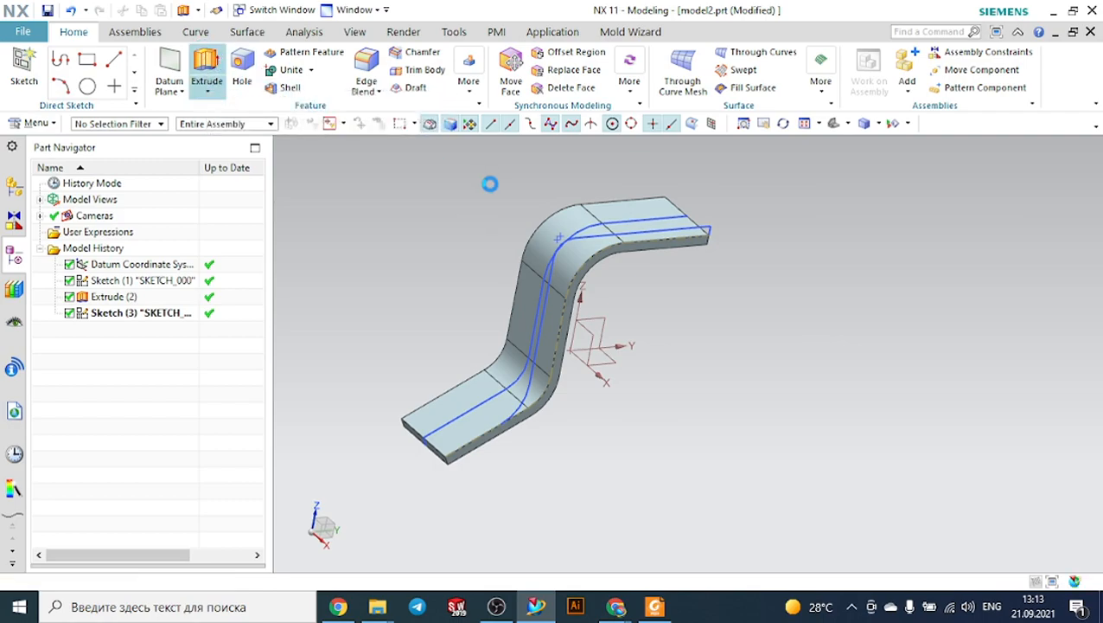
left_click(644, 229)
left_click(725, 248)
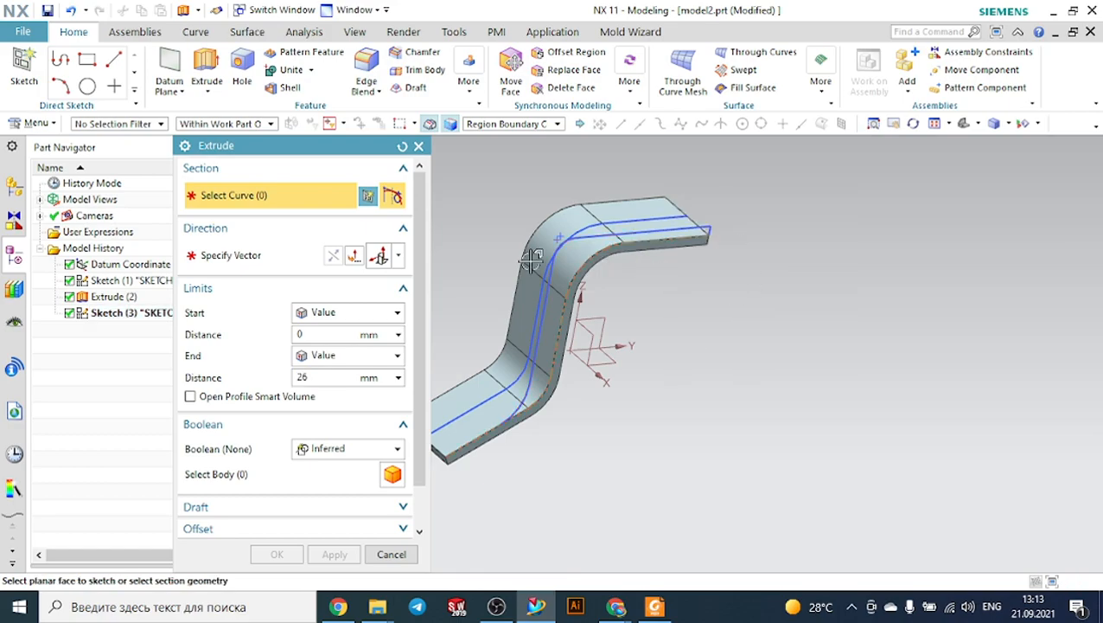
left_click(419, 147)
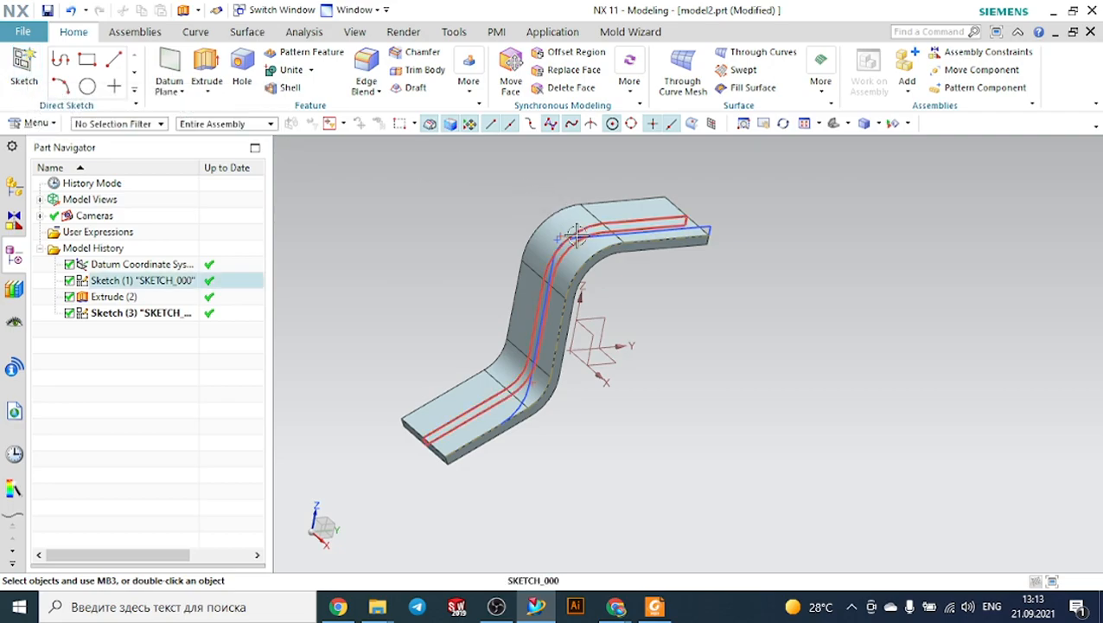
Step: Reopen the side wall sketch and try to extrude the outline's five curves
double_click(649, 235)
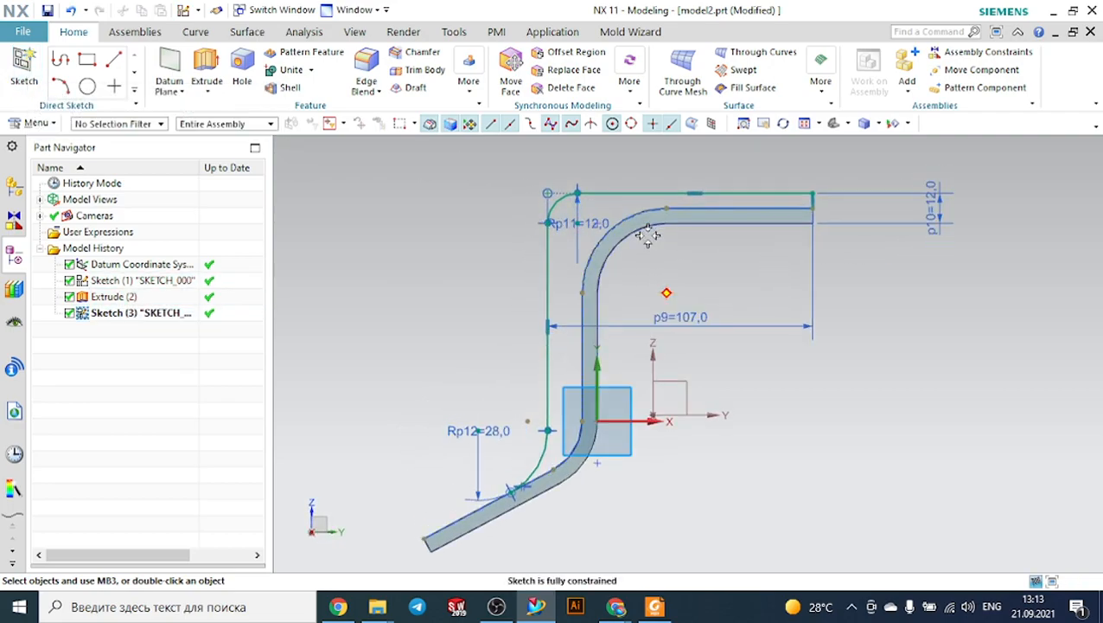
left_click(447, 54)
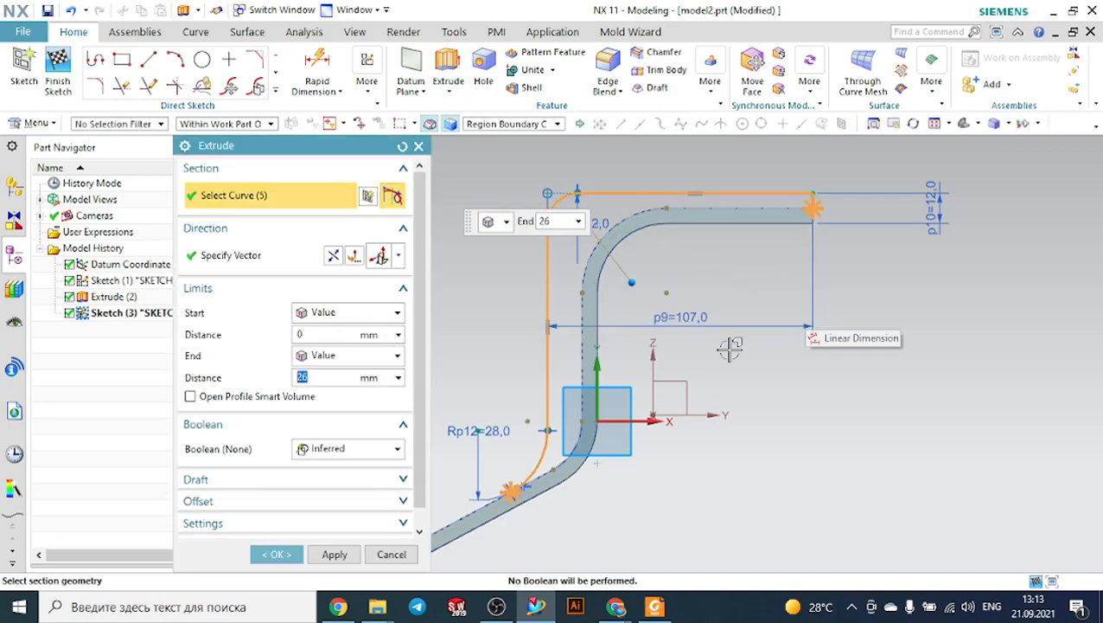
key("Escape")
Step: Leave the extrusion and constrain the 28 mm fillet arc tangent to the sloping reference line
scroll(529, 510, "up", 3)
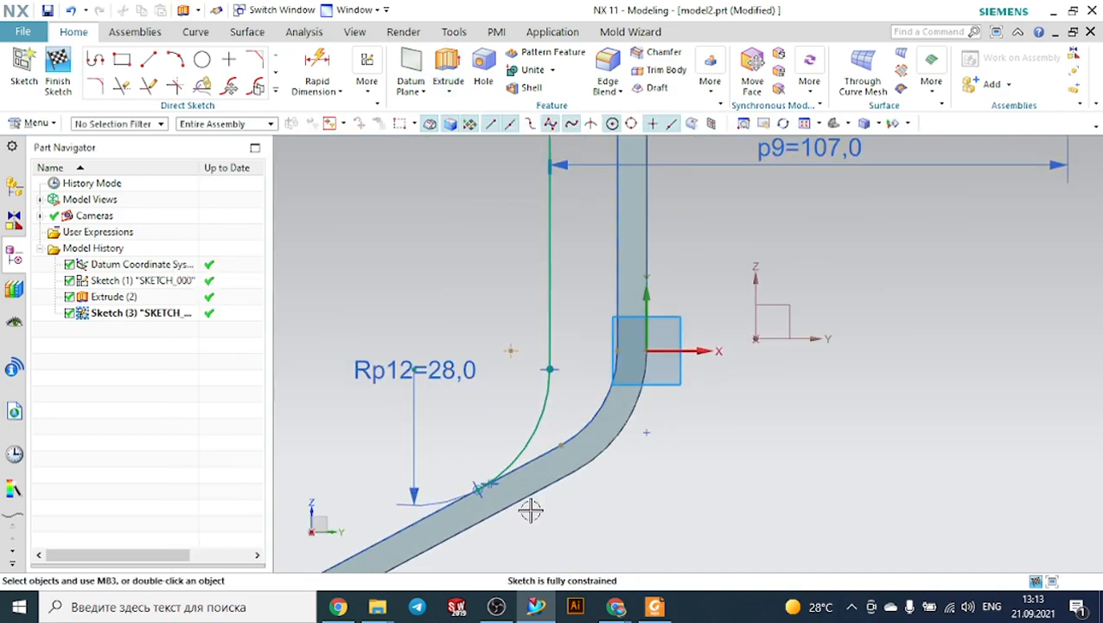
scroll(424, 510, "up", 2)
key("c")
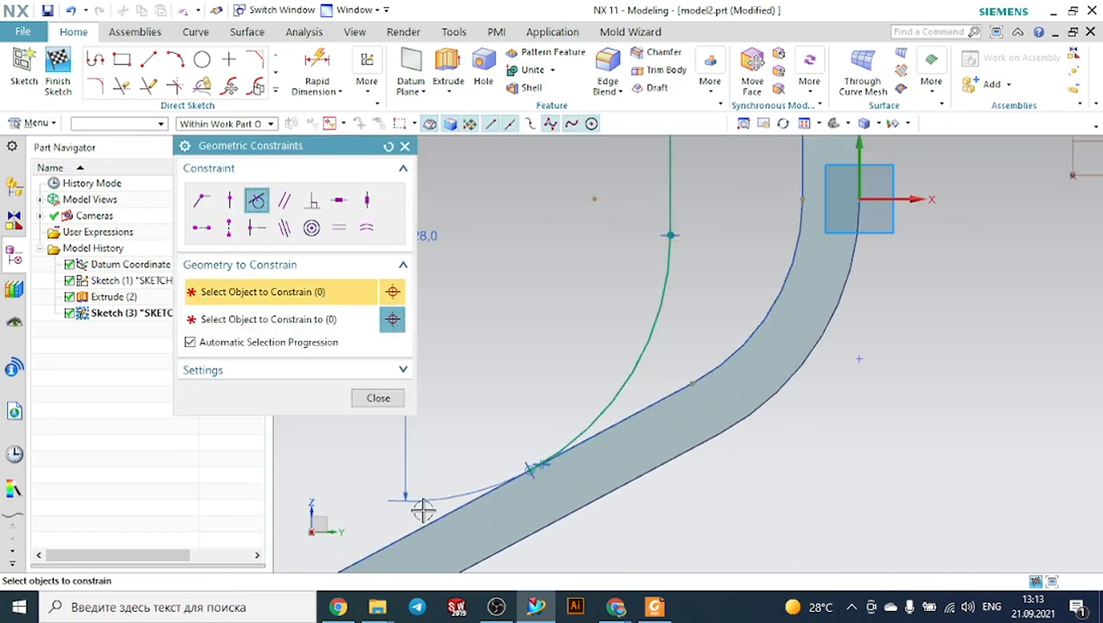
left_click(604, 402)
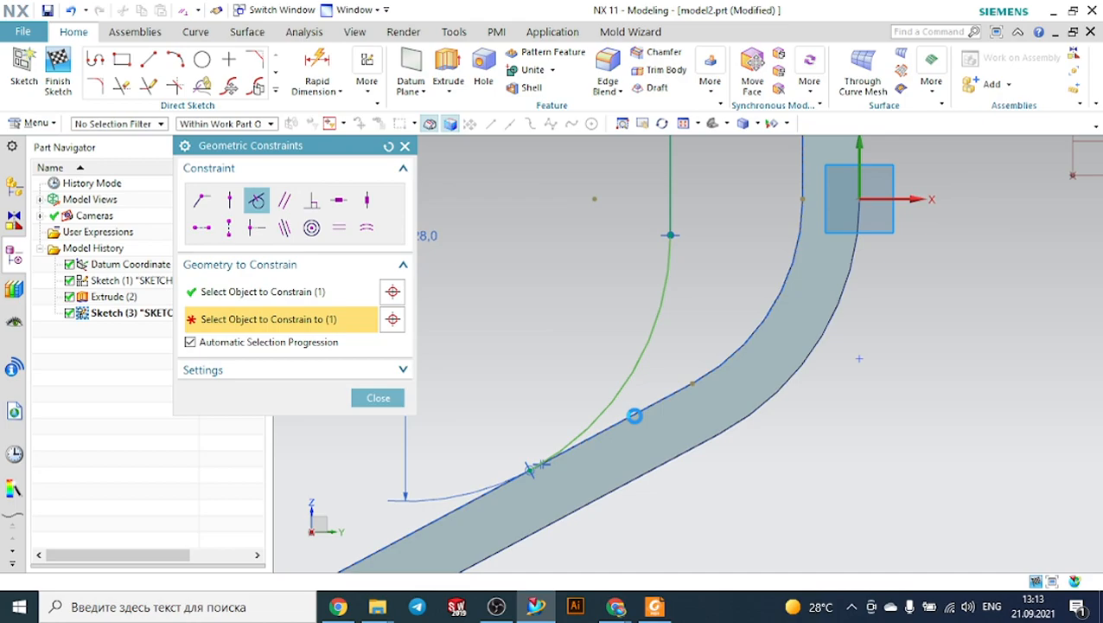
left_click(635, 416)
key("Return")
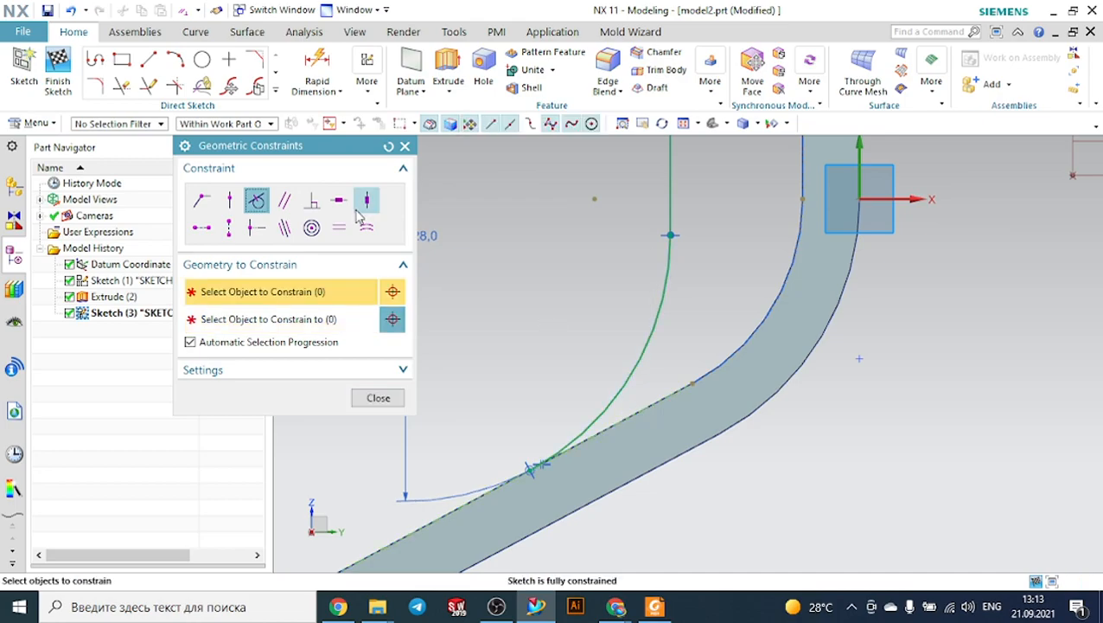
left_click(404, 145)
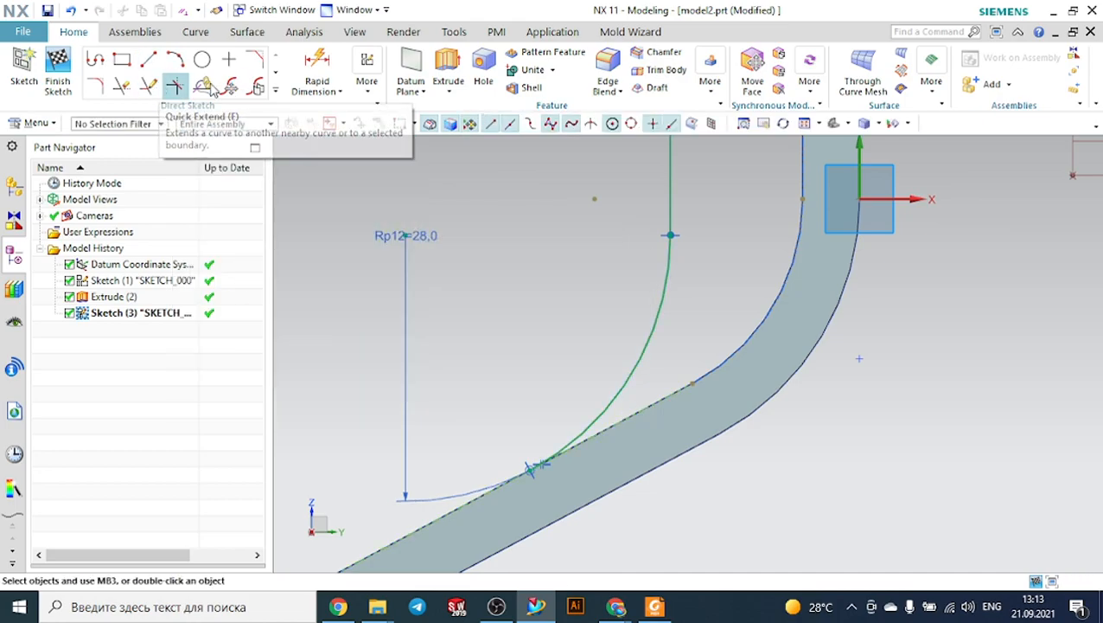
Step: Project the plate's upper sloping line into the side wall sketch
left_click(275, 90)
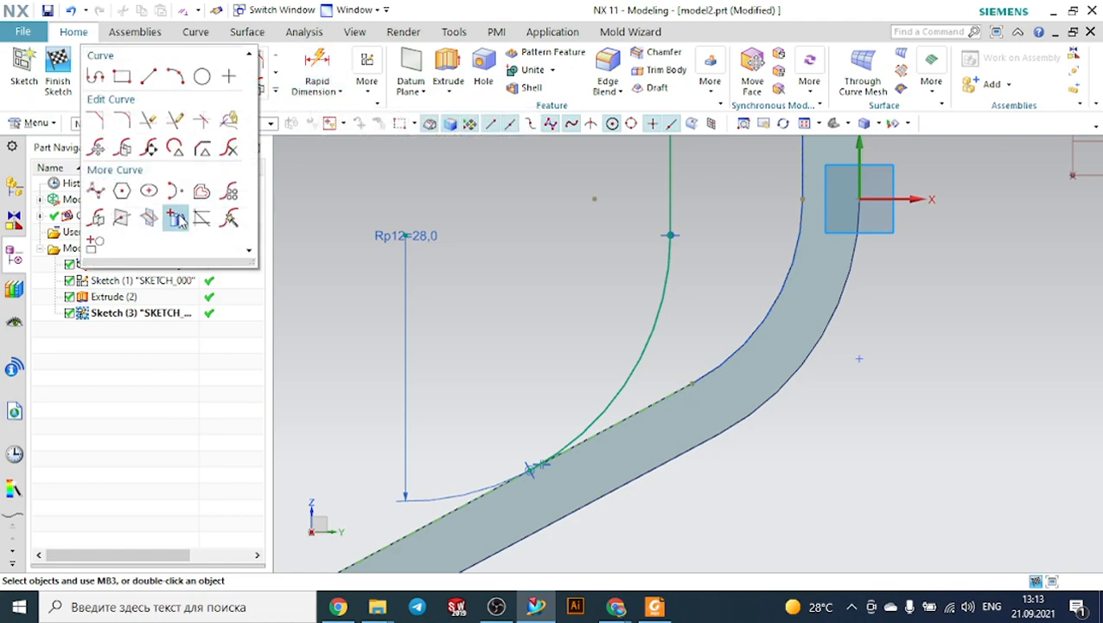
left_click(177, 218)
left_click(692, 380)
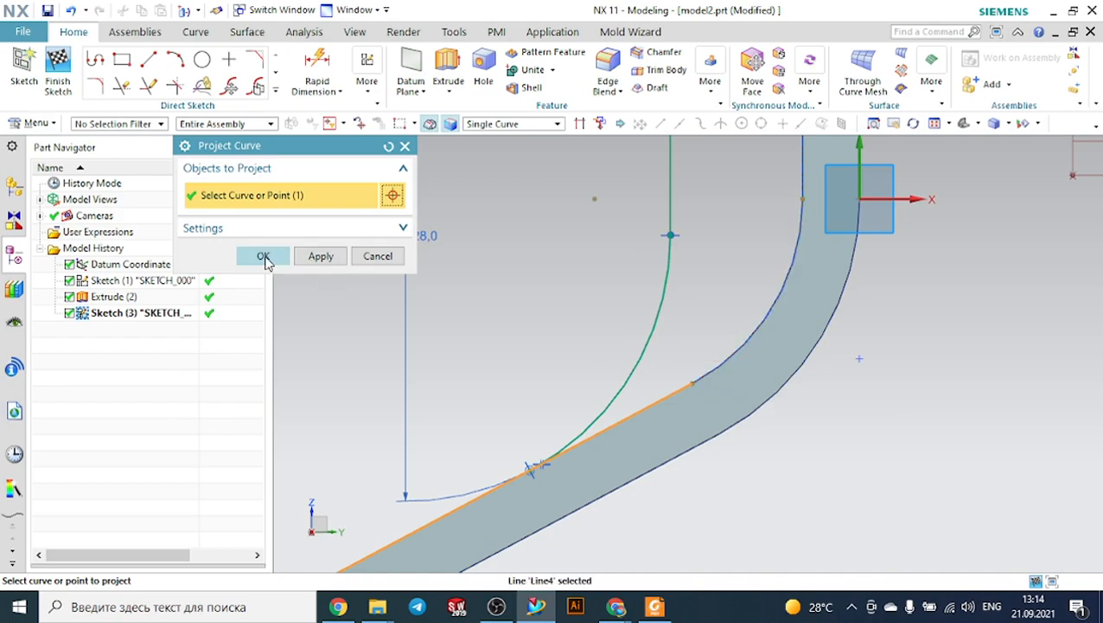
left_click(267, 258)
Step: Try to make the projected sloping line tangent to the 28 mm fillet arc and examine the outline's far end corner
key("c")
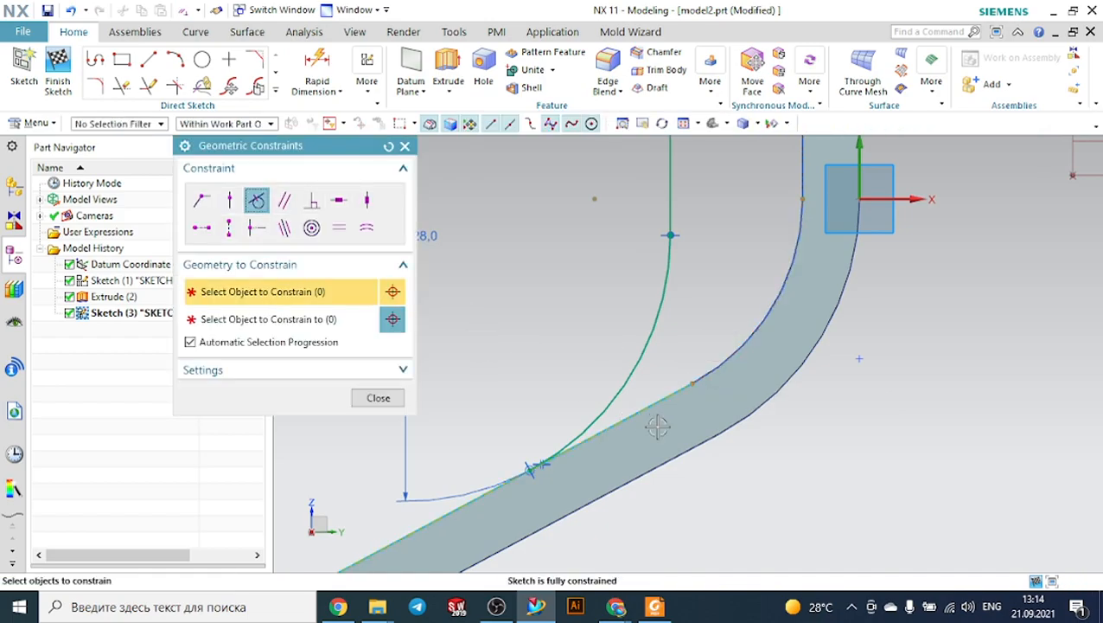
left_click(640, 405)
left_click(617, 379)
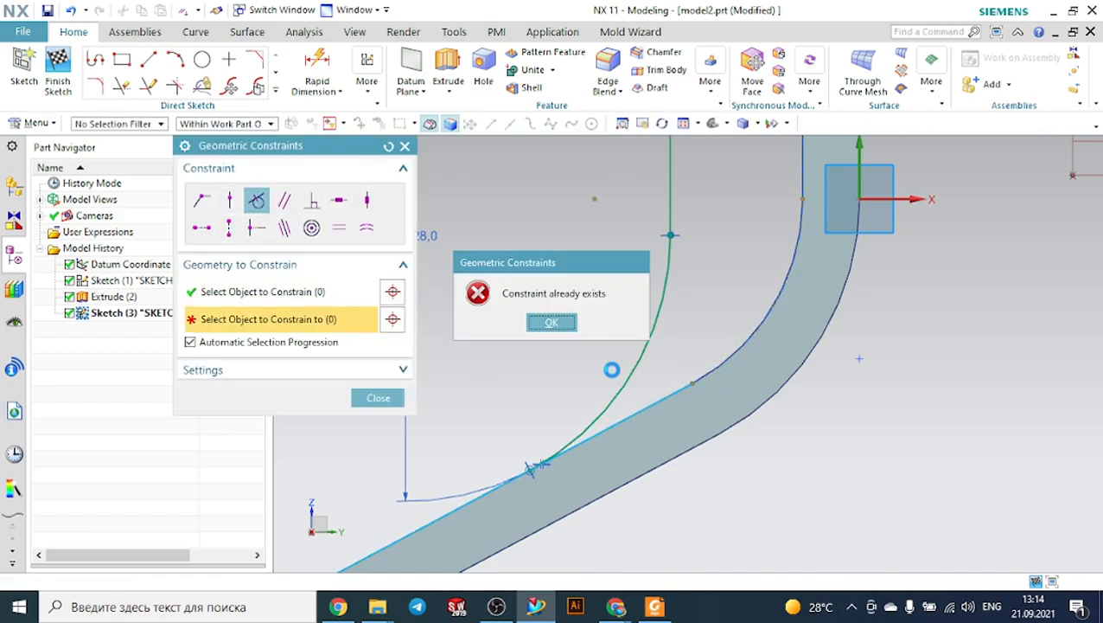
key("Return")
scroll(613, 375, "down", 10)
scroll(758, 274, "up", 7)
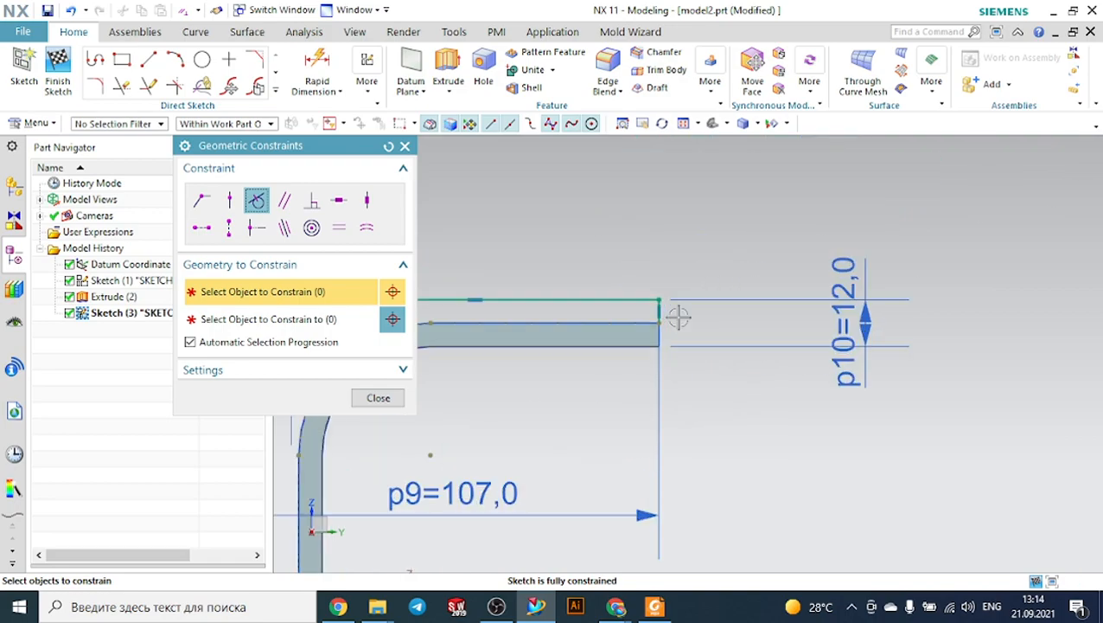
scroll(678, 319, "up", 5)
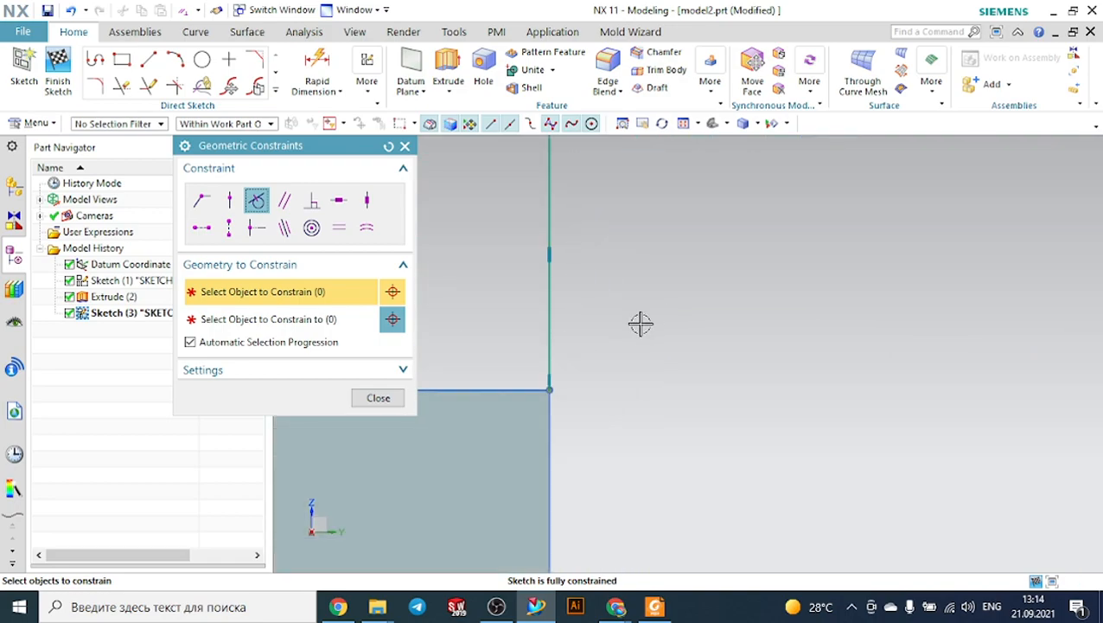
key("Escape")
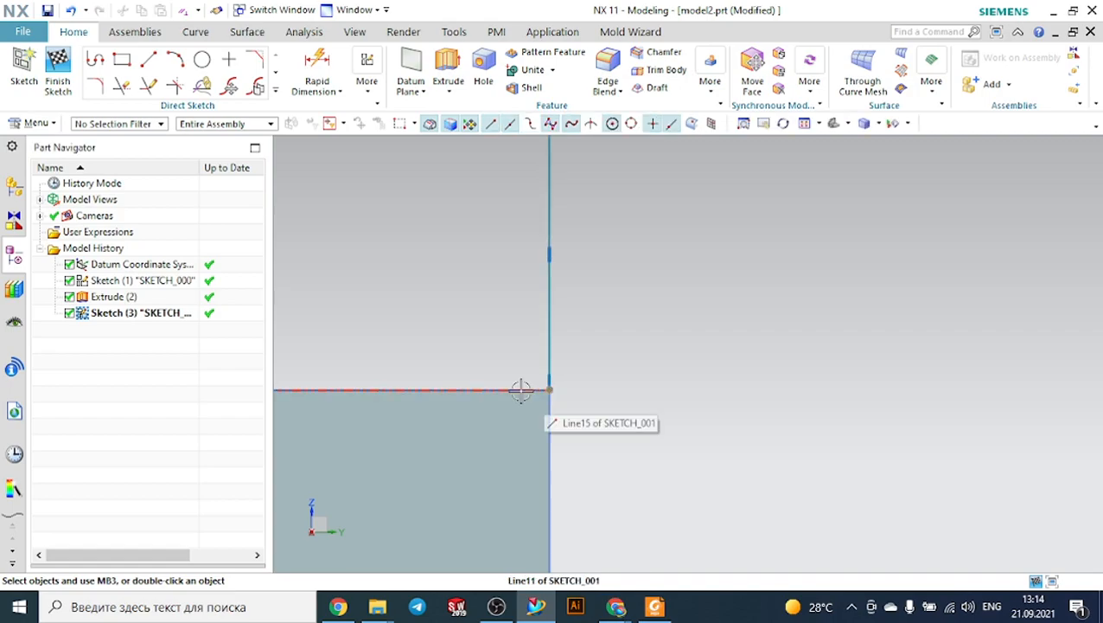
Step: Project the outer edge of the plate's horizontal flange into the side wall sketch
scroll(685, 377, "down", 3)
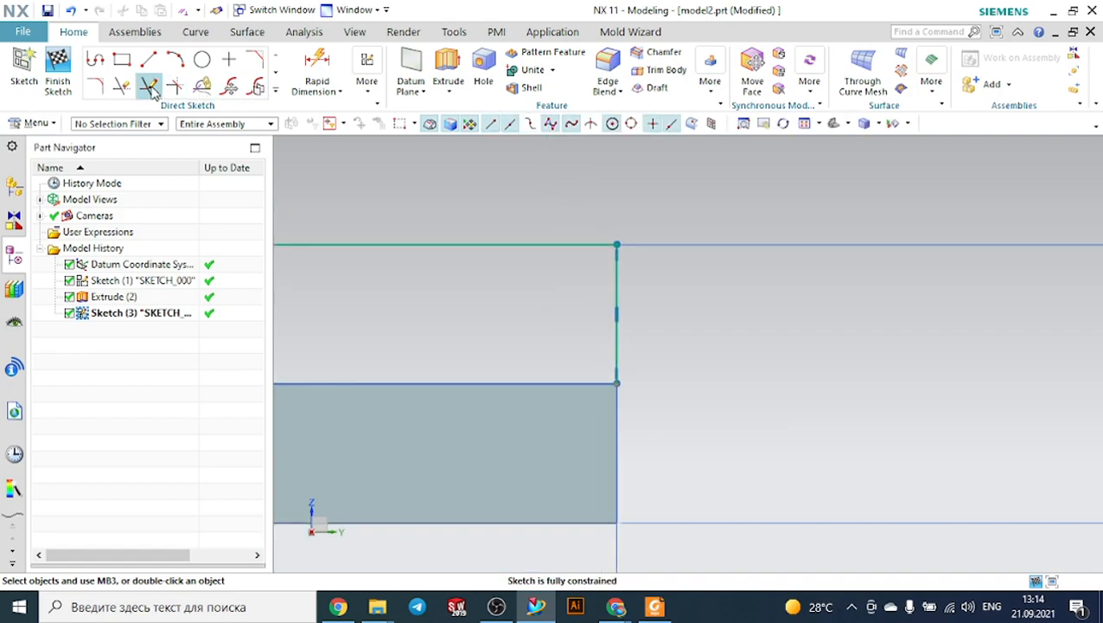
left_click(275, 90)
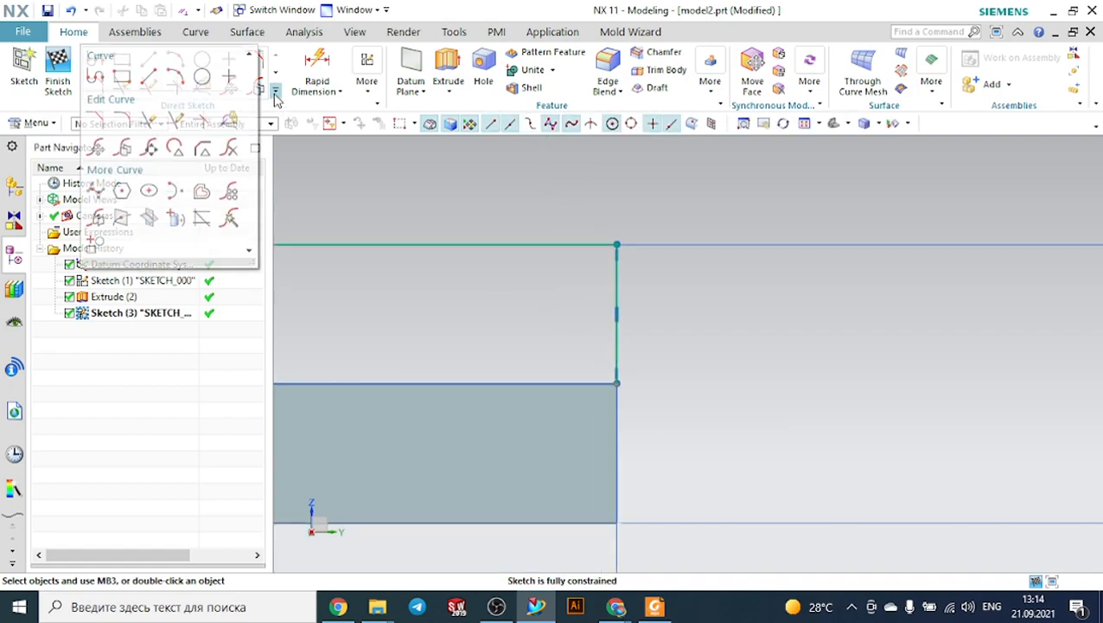
left_click(121, 218)
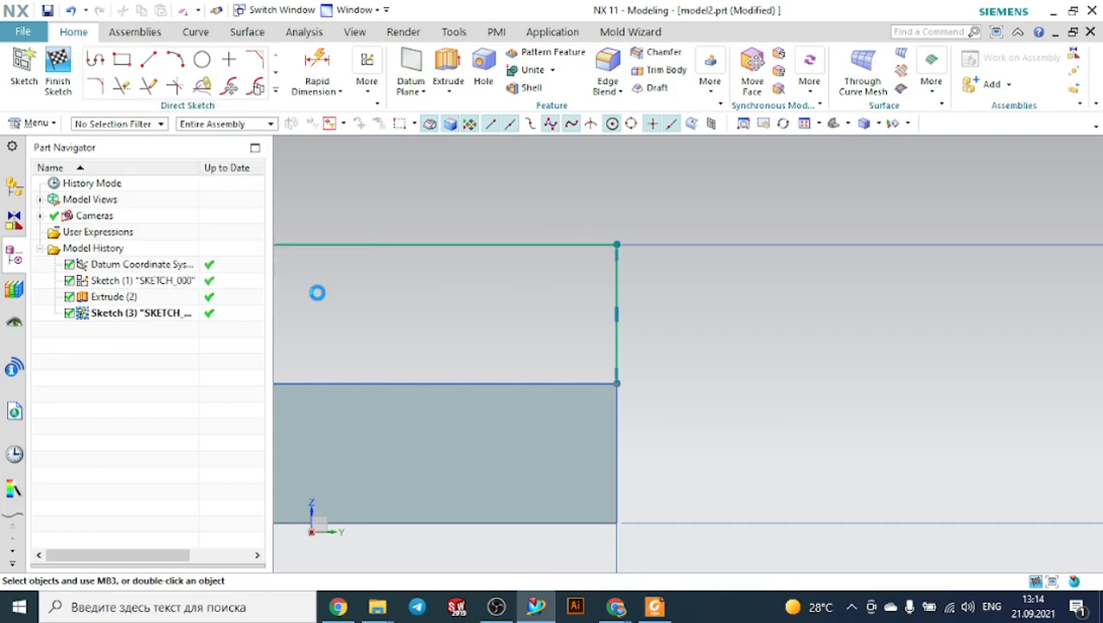
left_click(433, 381)
left_click(264, 256)
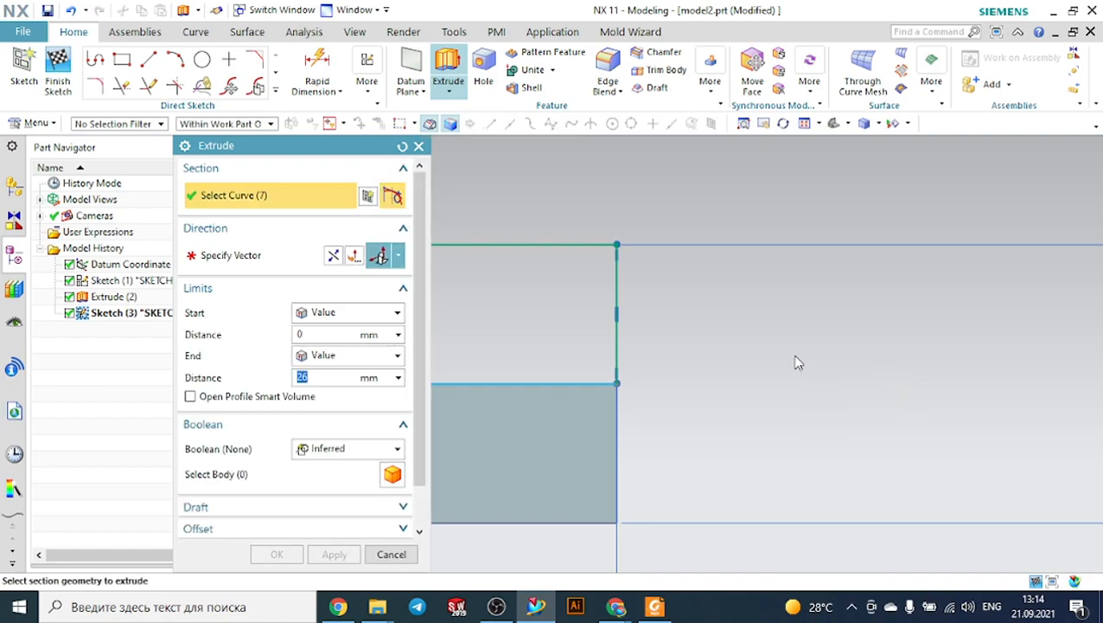
Step: Try to extrude the side wall outline including the projected flange edge and check that edge's projection definition
scroll(795, 354, "down", 5)
scroll(796, 354, "down", 4)
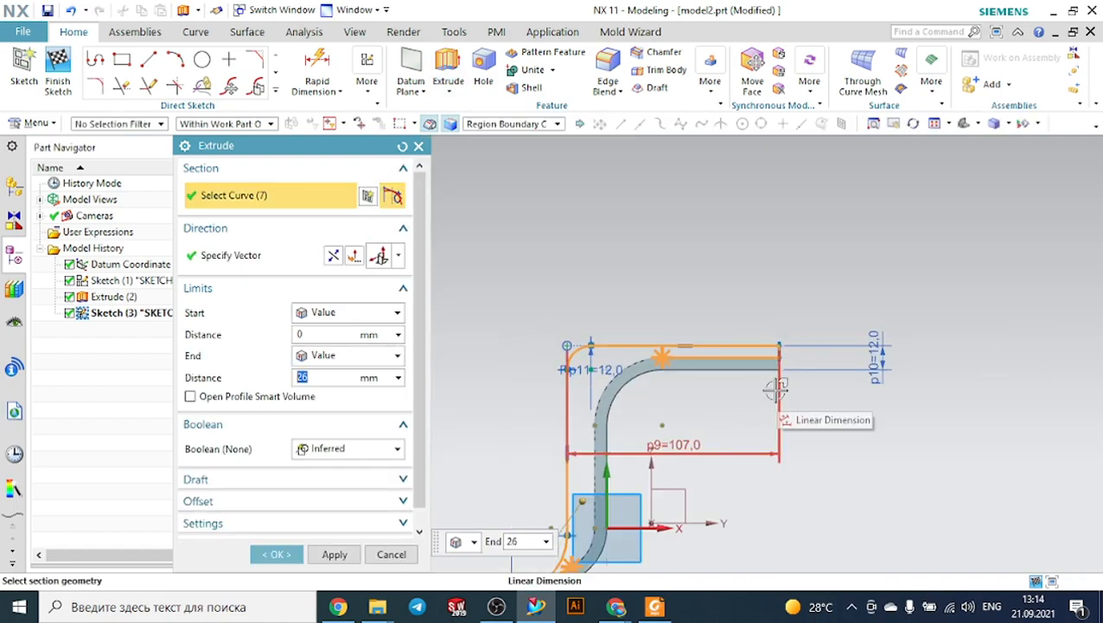
key("Escape")
scroll(709, 376, "up", 5)
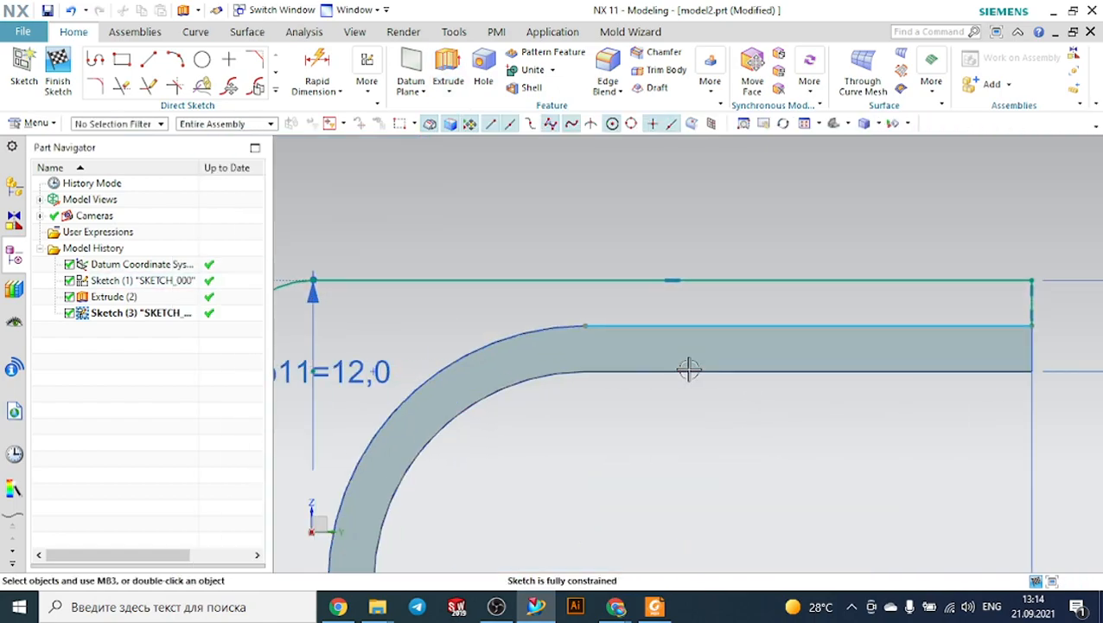
double_click(643, 329)
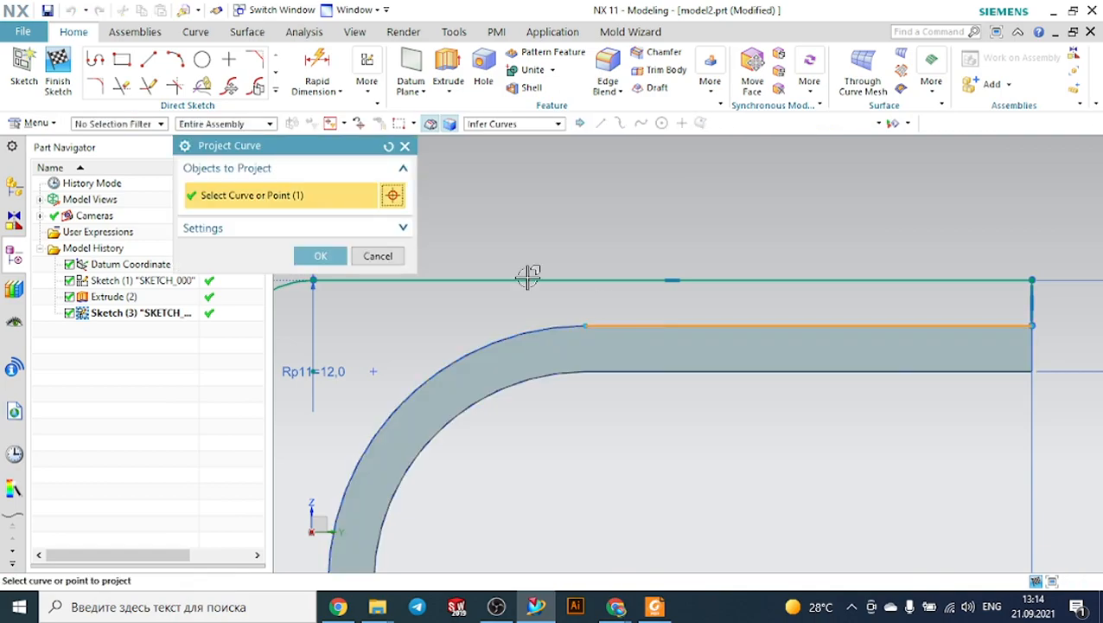
key("Escape")
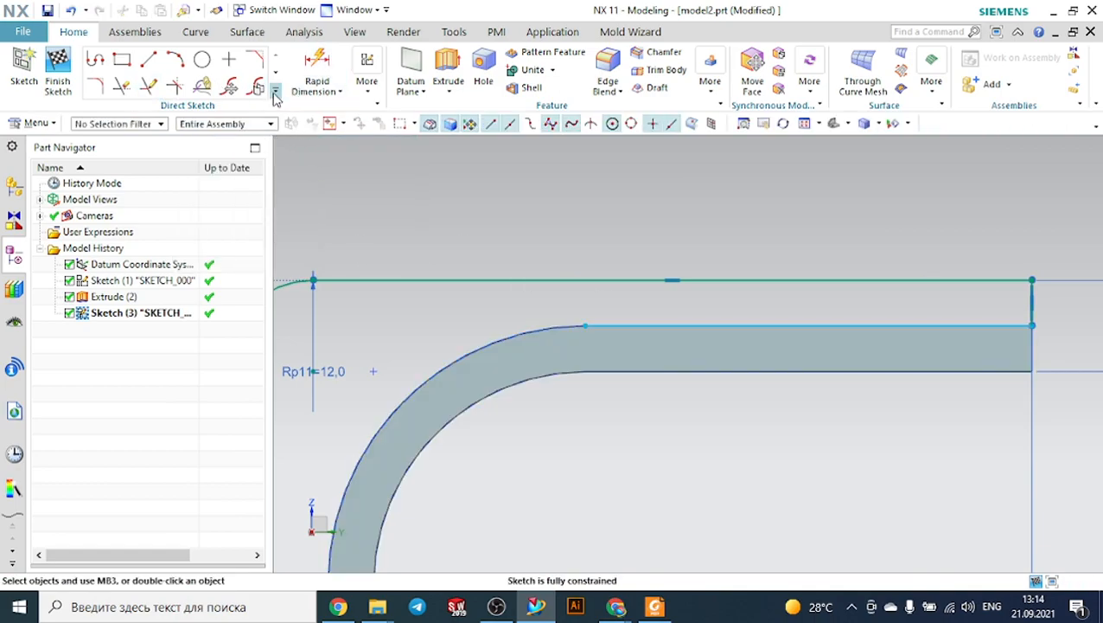
Step: Project the outer arc of the plate's upper bend into the side wall sketch
left_click(275, 89)
left_click(176, 220)
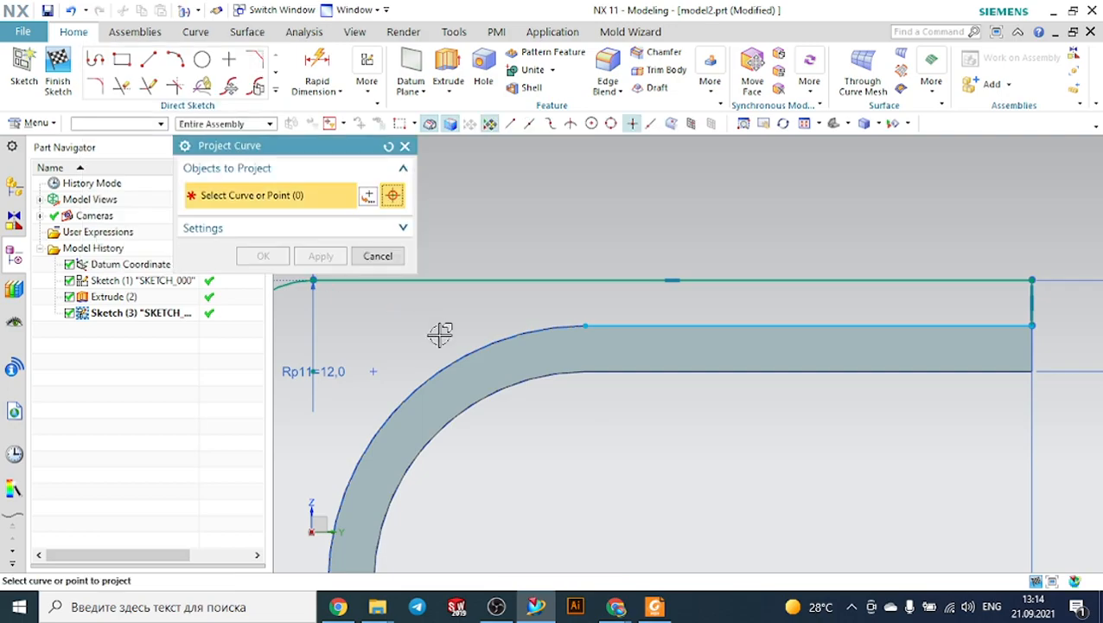
left_click(464, 348)
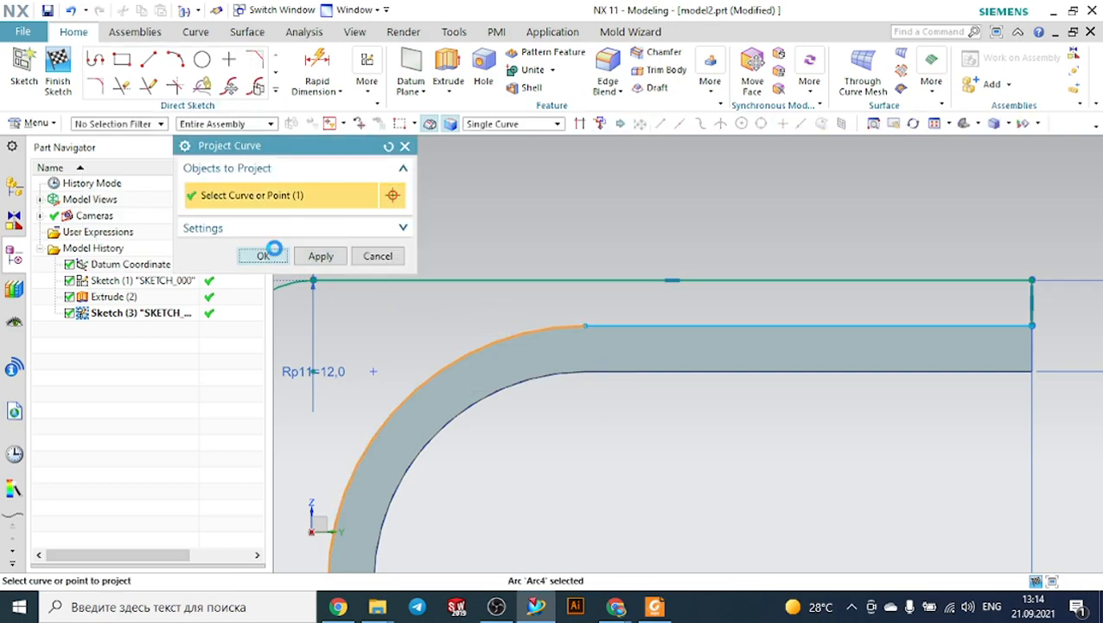
left_click(263, 256)
Step: Project the plate's vertical outer edge and the adjoining lower bend arc into the side wall sketch
scroll(463, 428, "down", 5)
scroll(464, 428, "up", 5)
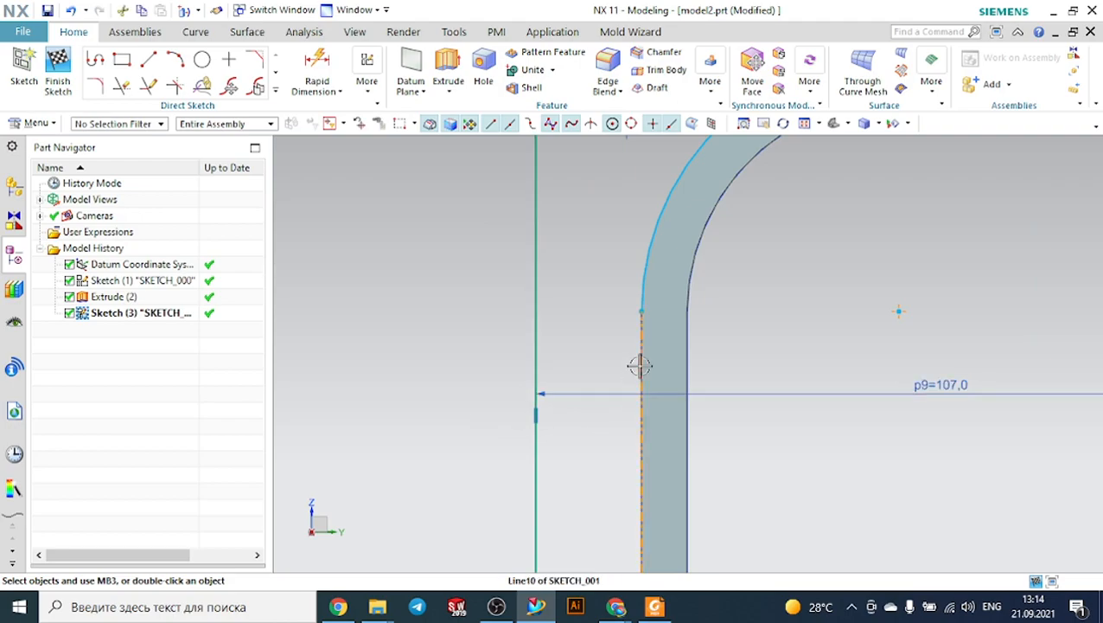
left_click(639, 365)
scroll(639, 365, "down", 3)
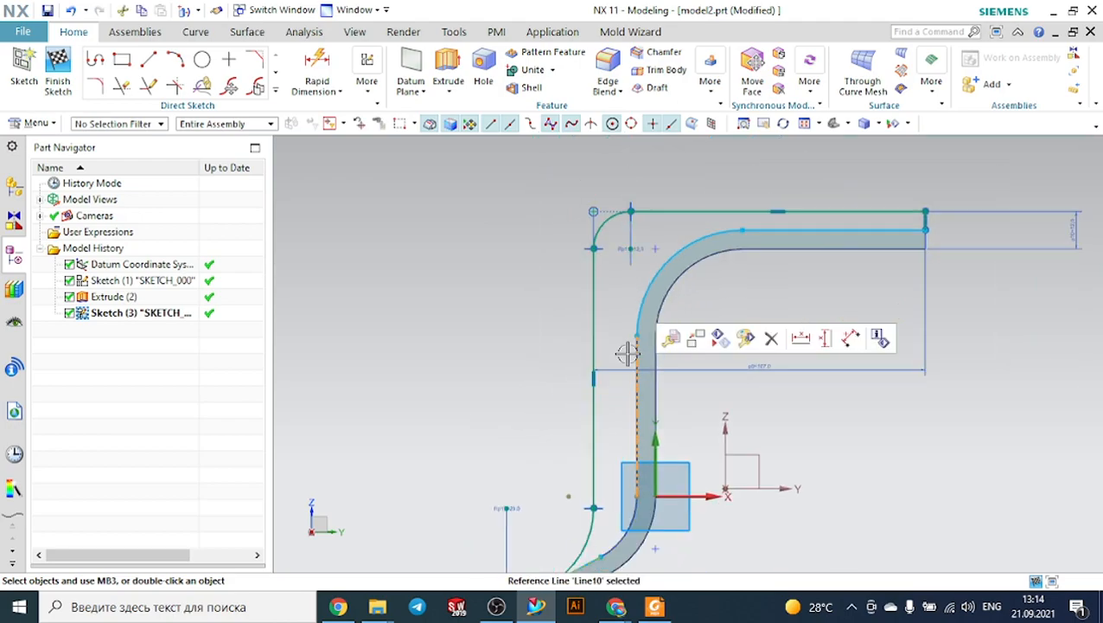
left_click(276, 92)
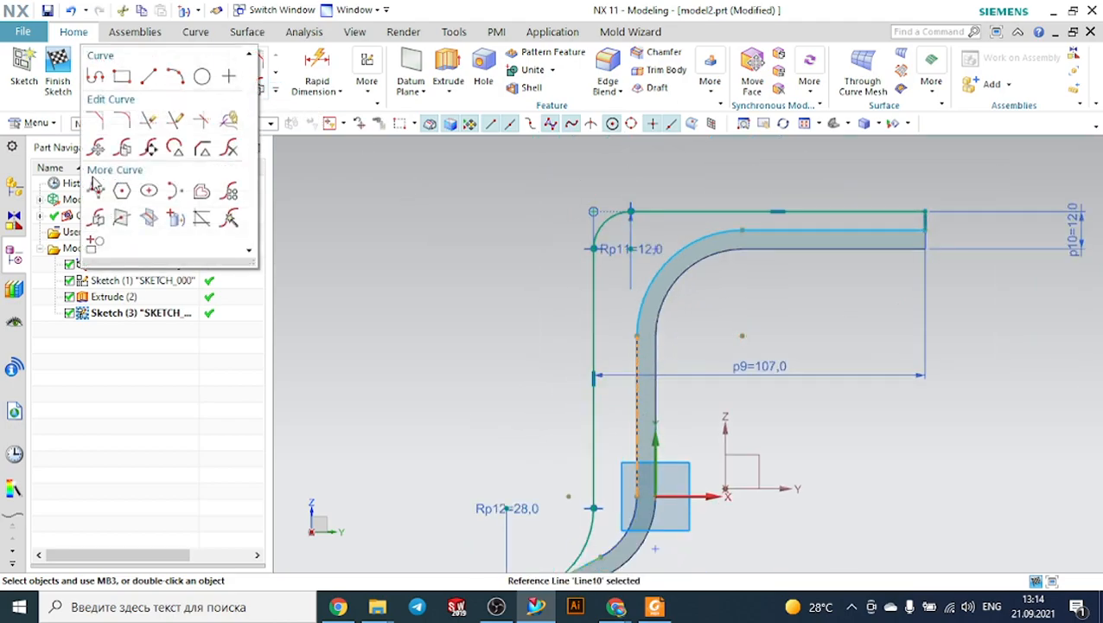
left_click(178, 222)
scroll(668, 395, "up", 3)
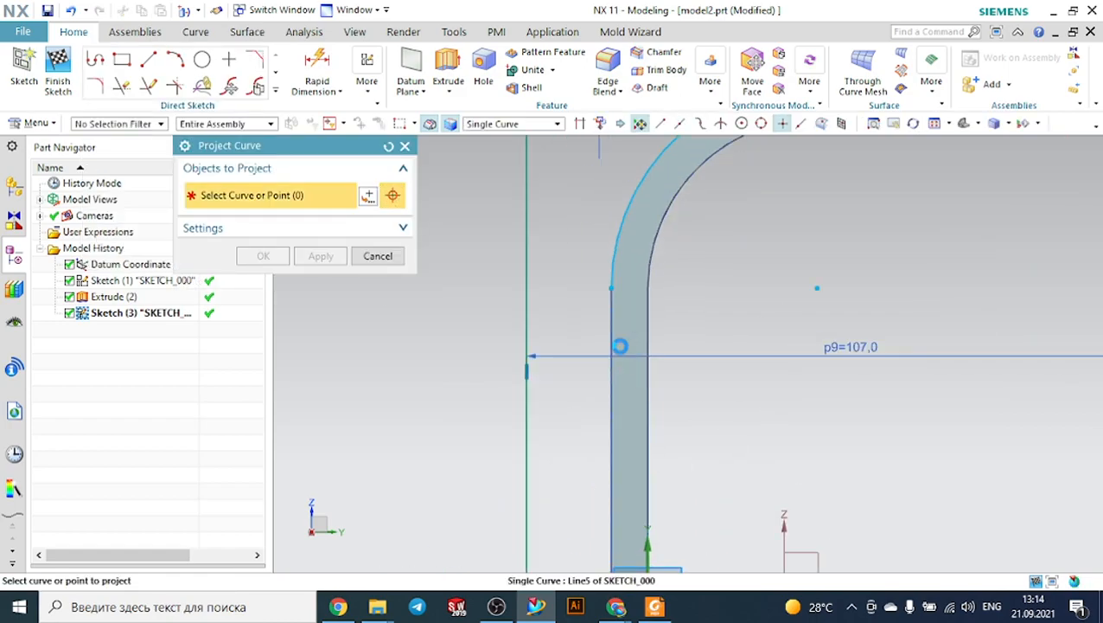
left_click(612, 328)
scroll(587, 342, "down", 4)
scroll(571, 490, "up", 4)
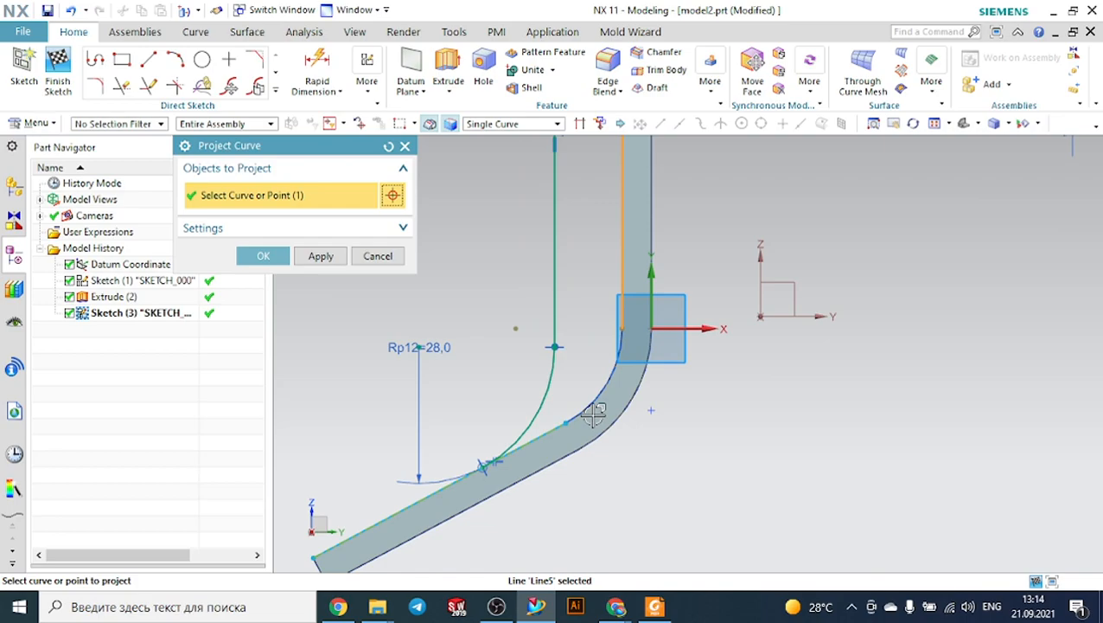
left_click(592, 403)
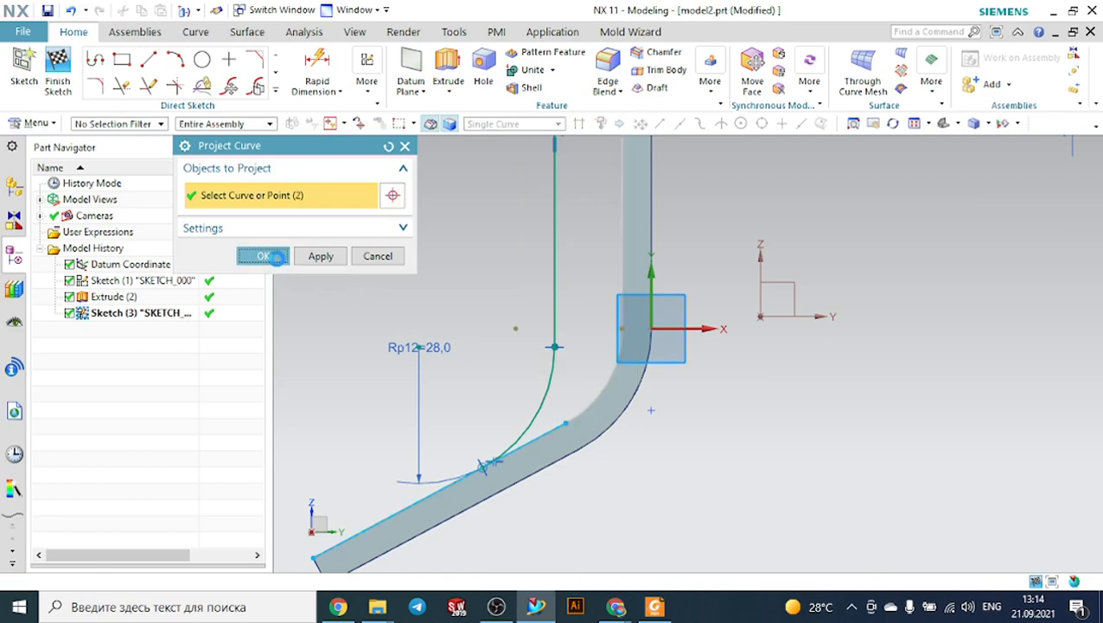
left_click(263, 256)
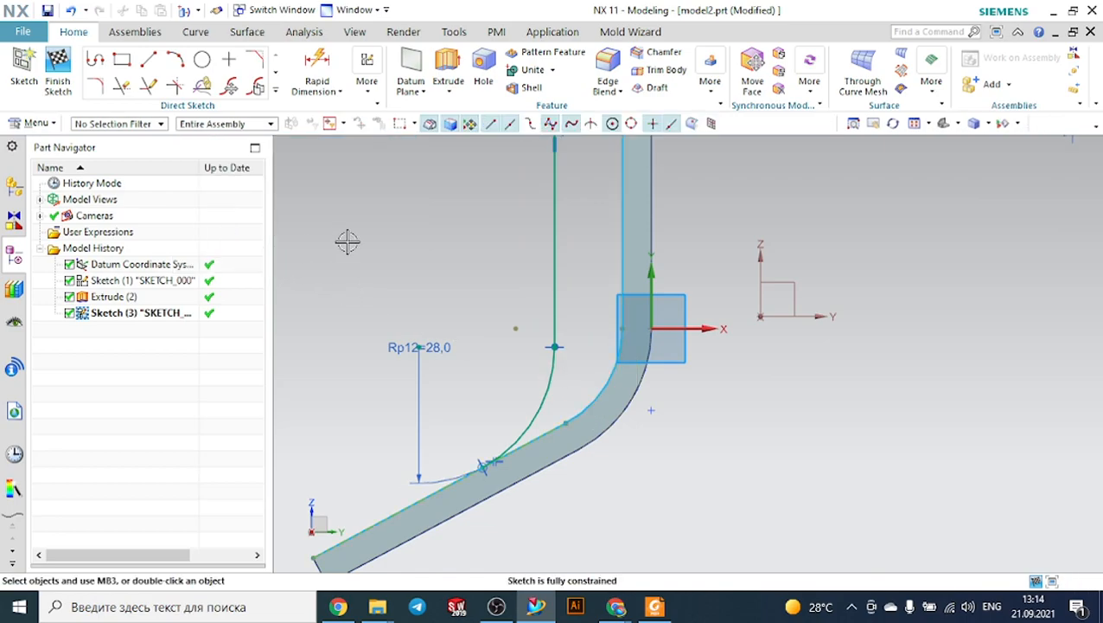
Step: Start extruding the closed side wall outline and reverse its direction so it runs across the plate's width
left_click(464, 62)
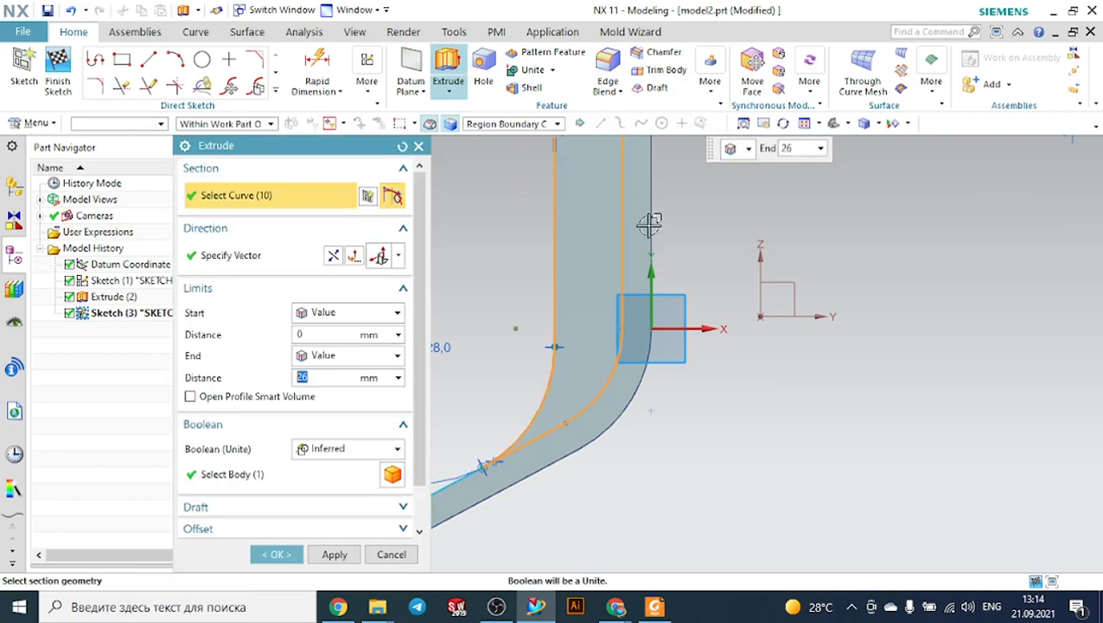
scroll(749, 310, "down", 3)
scroll(752, 309, "down", 2)
middle_click_drag(934, 324, 973, 362)
scroll(856, 304, "up", 3)
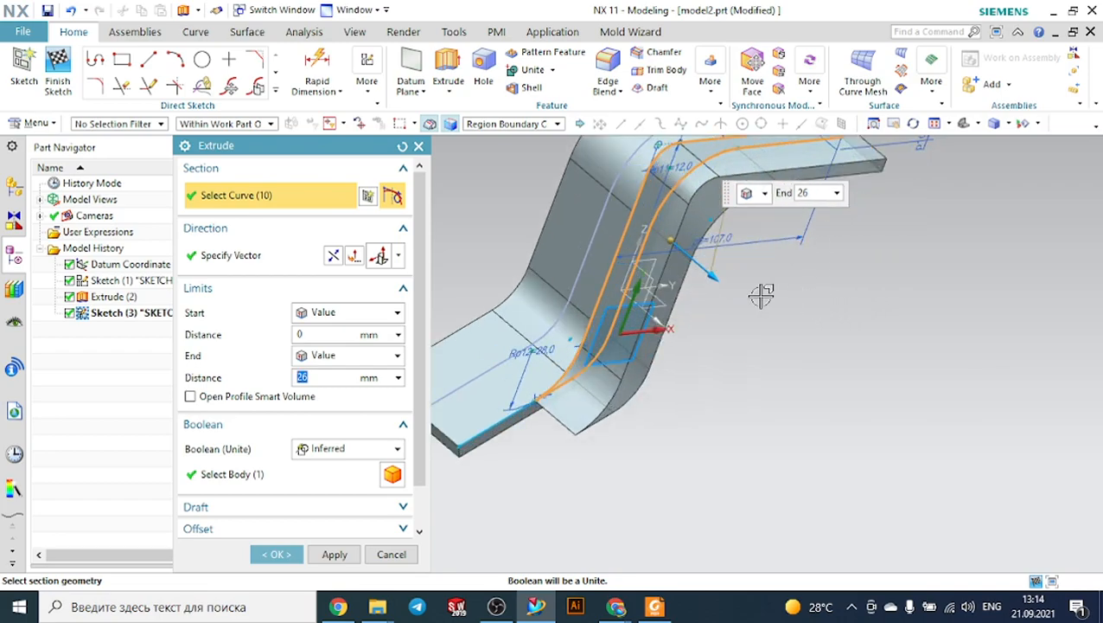
double_click(712, 275)
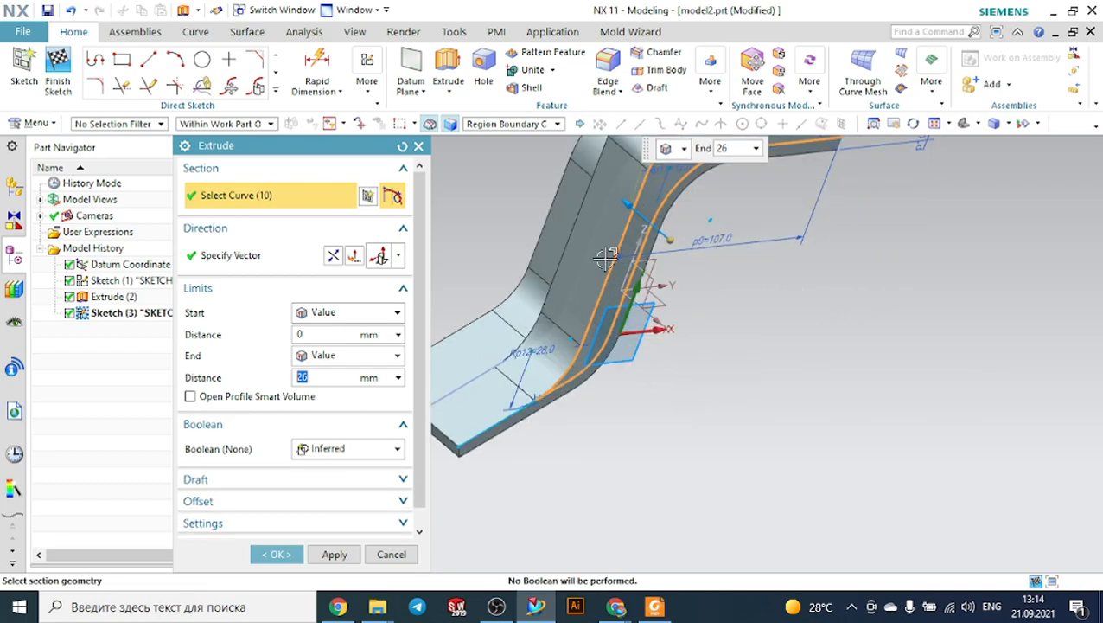
Step: Set the side wall extrusion's end limit to a value of 52 mm
left_click(326, 366)
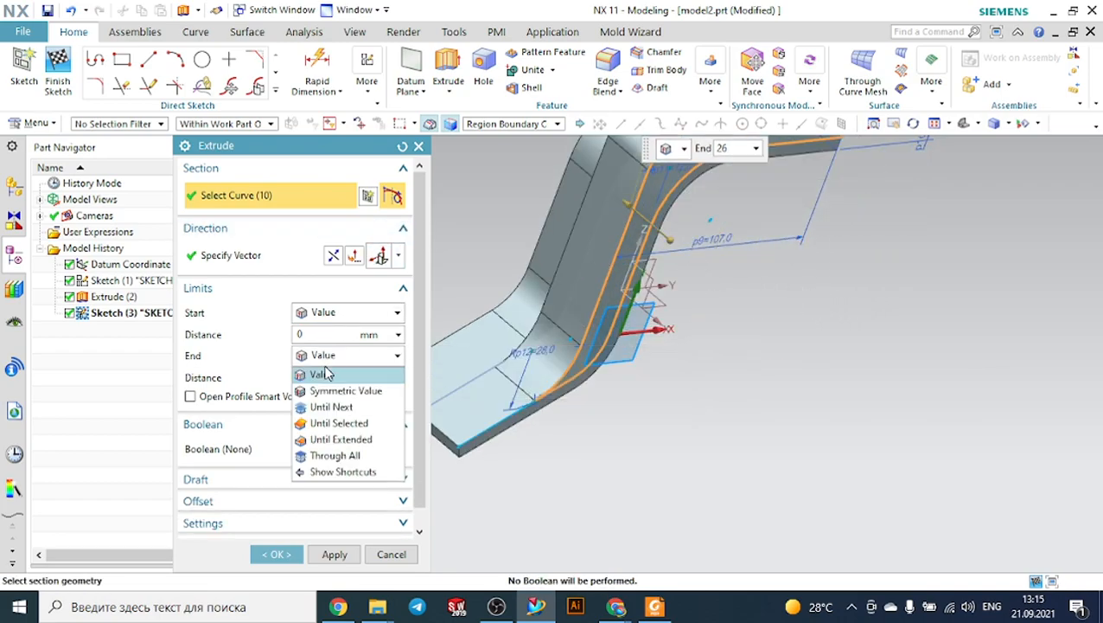
left_click(327, 366)
key("Tab")
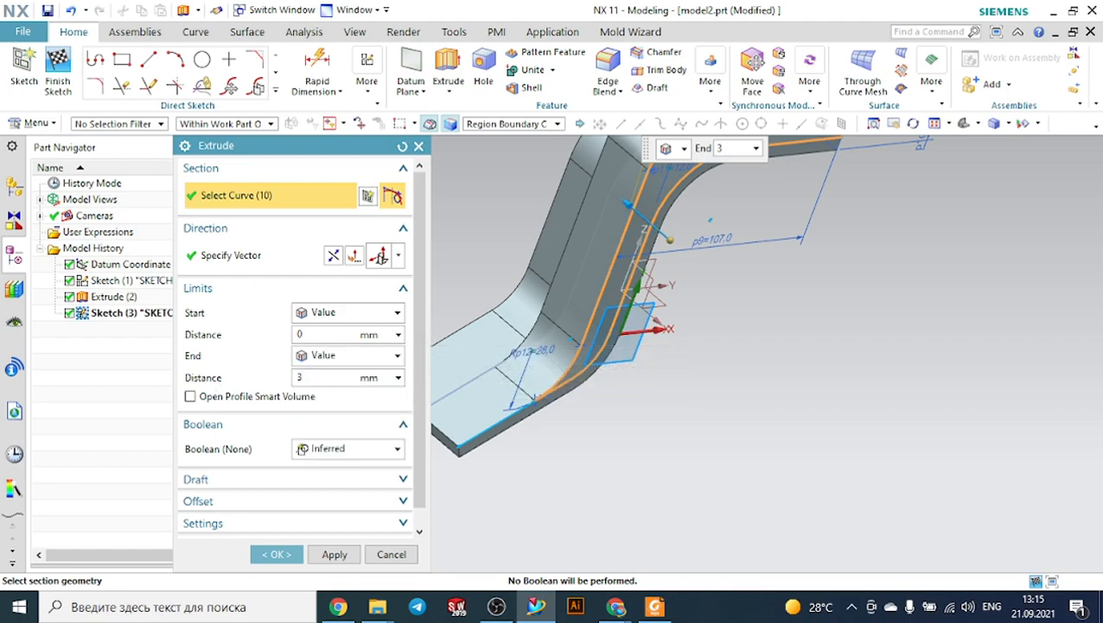
type("52")
key("Return")
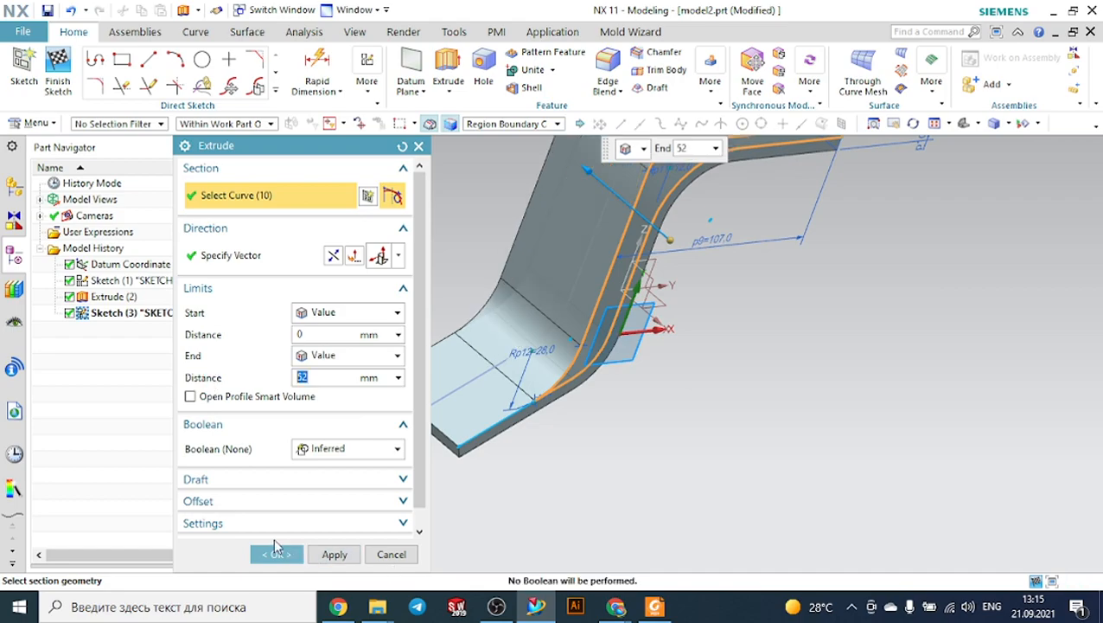
Step: Finish the 52 mm side wall extrusion with the Boolean set to Unite
left_click(357, 448)
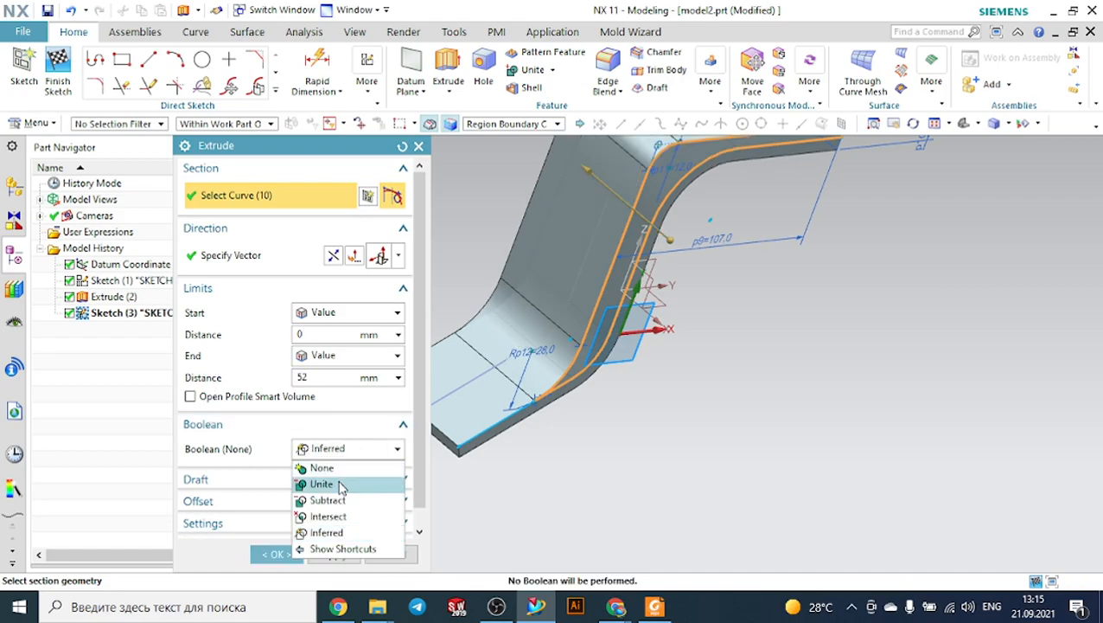
left_click(339, 484)
left_click(278, 553)
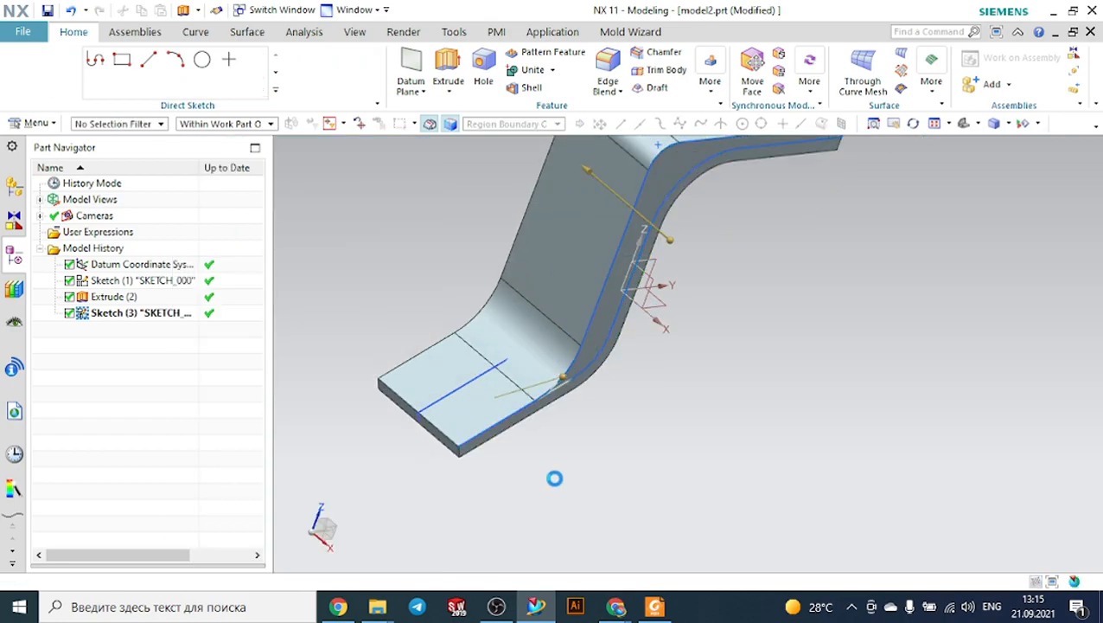
middle_click_drag(660, 409, 680, 389)
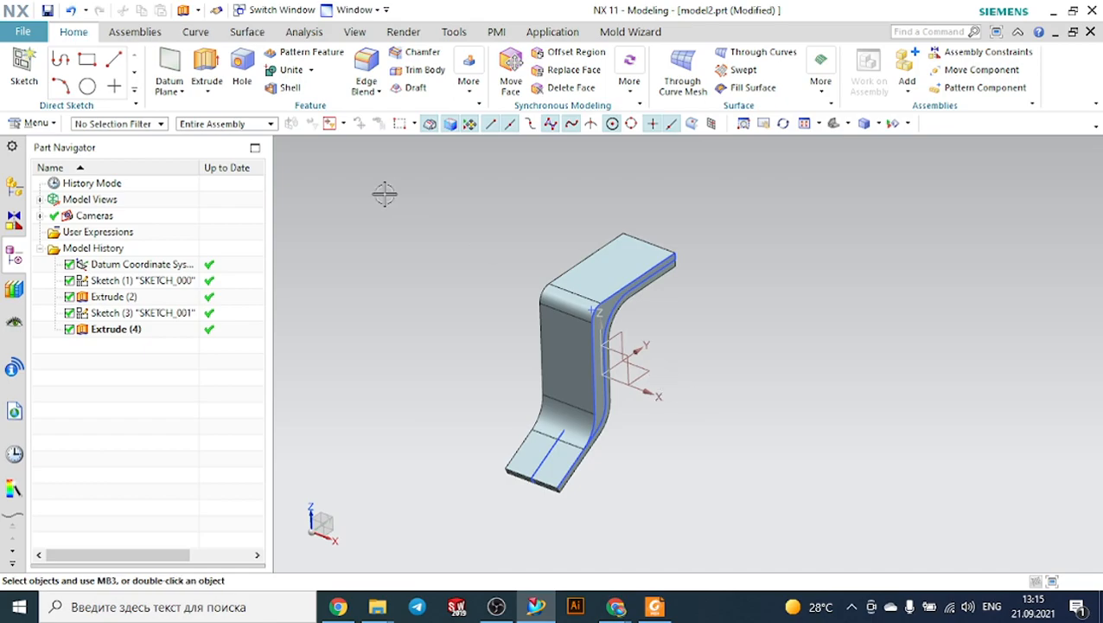
Step: Shell the bracket with a 6 mm wall thickness, piercing the tangent faces along its upper and outer side
left_click(286, 85)
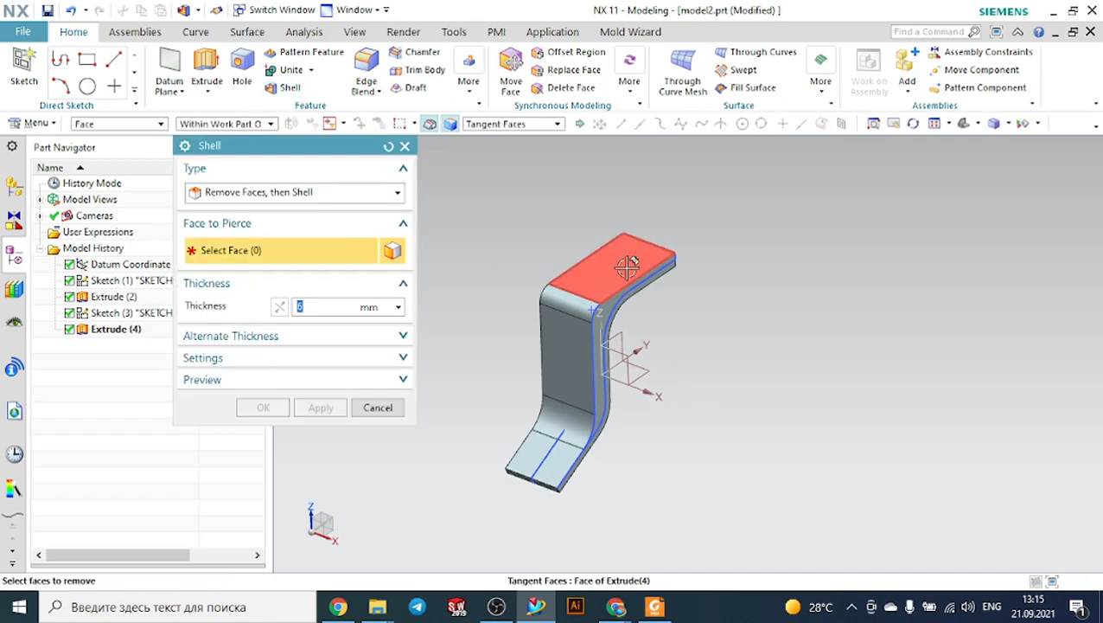
left_click(624, 268)
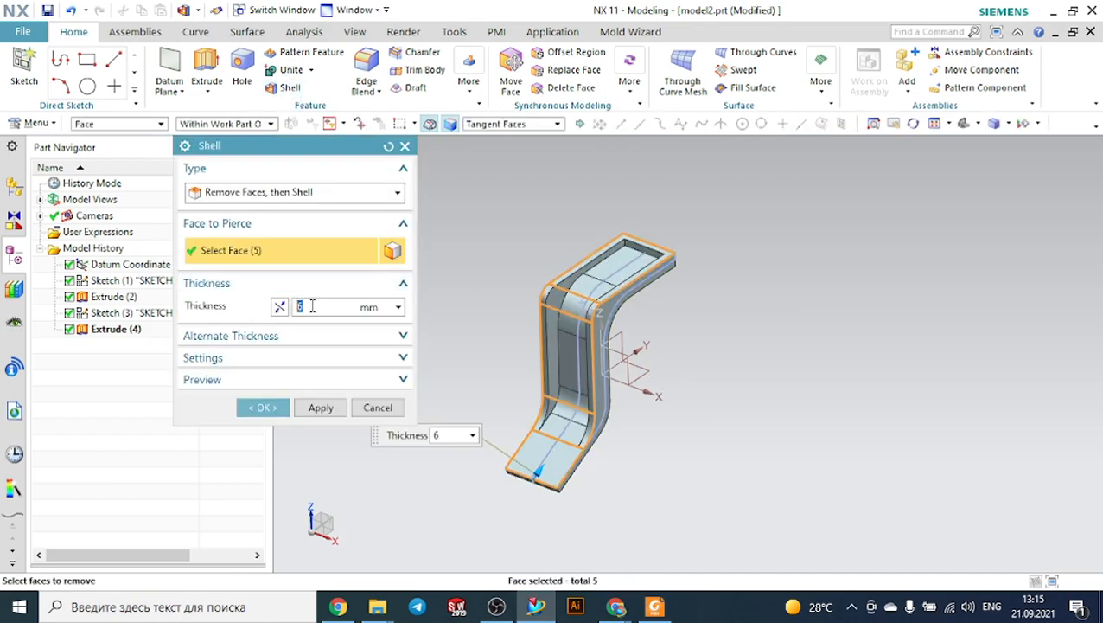
left_click(262, 408)
middle_click_drag(709, 348, 670, 364)
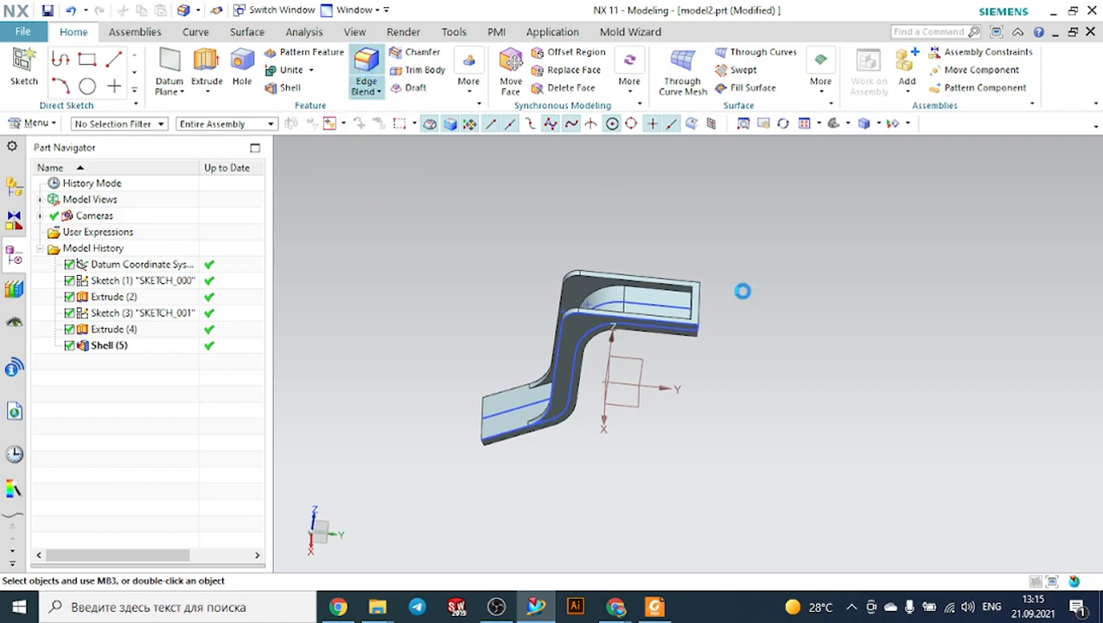
Step: Try to blend the two end corner edges of the shelled bracket's upper arm with a 26 mm radius
middle_click_drag(744, 298, 721, 311)
scroll(652, 349, "up", 5)
left_click(622, 268)
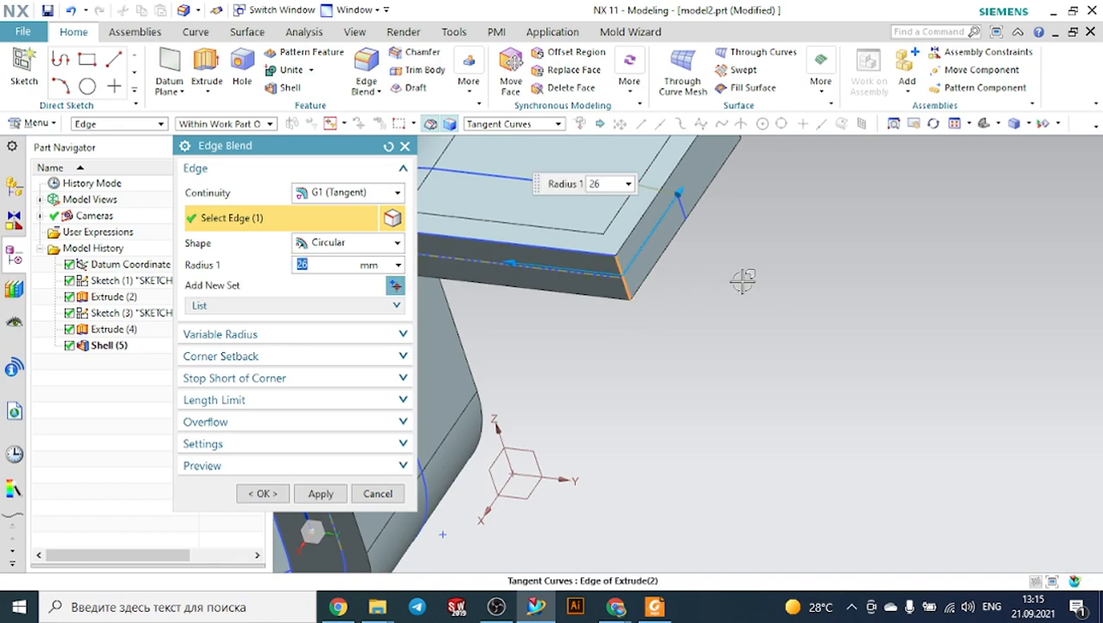
scroll(743, 280, "down", 2)
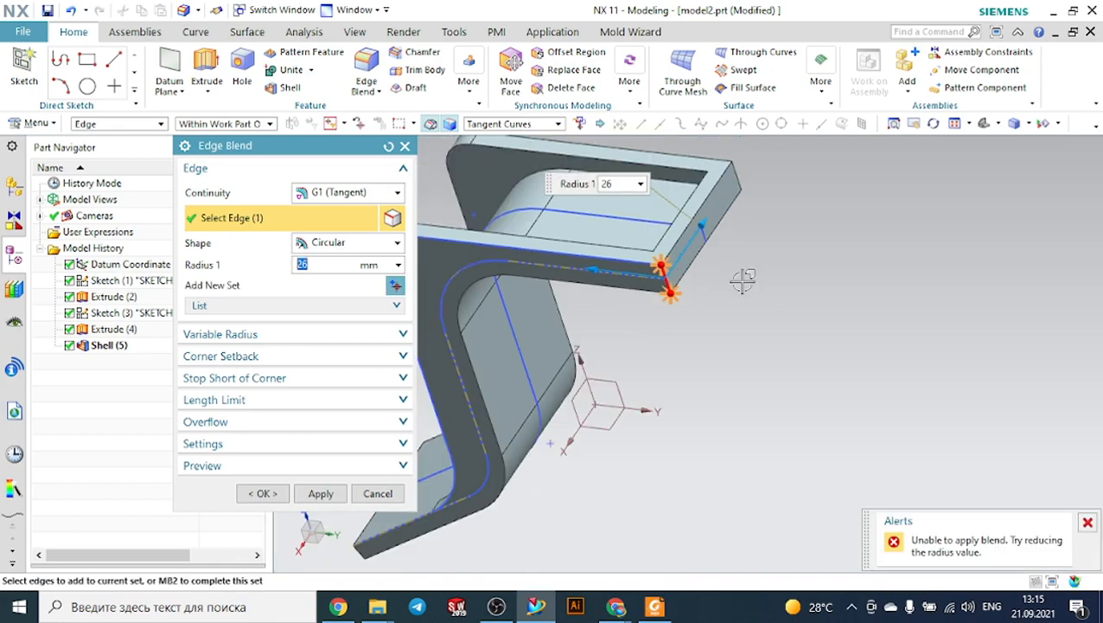
left_click(734, 171)
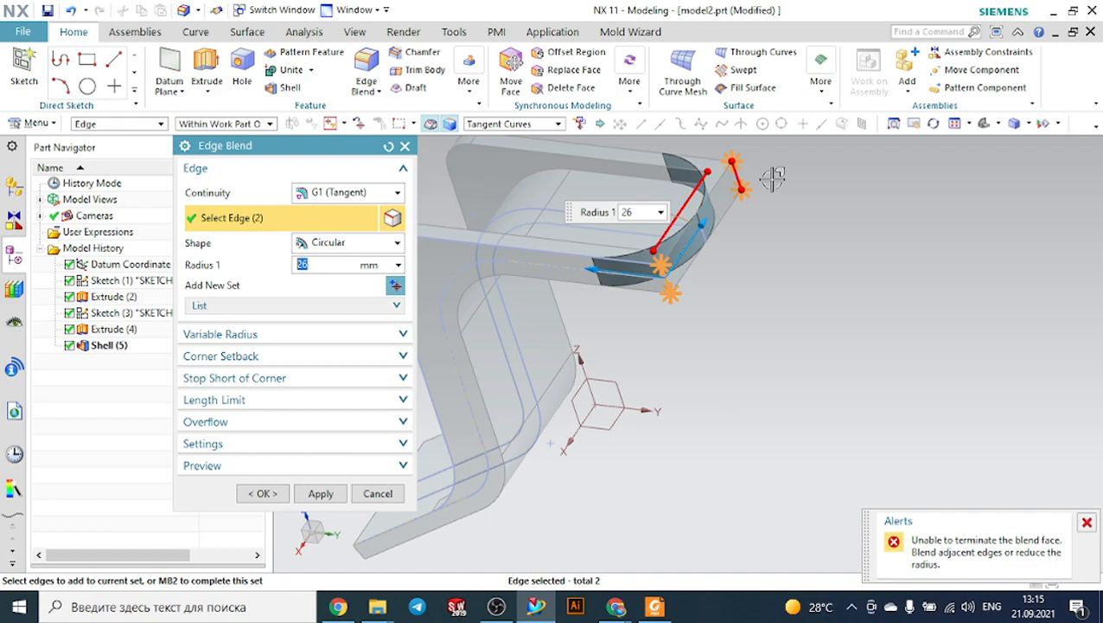
key("Escape")
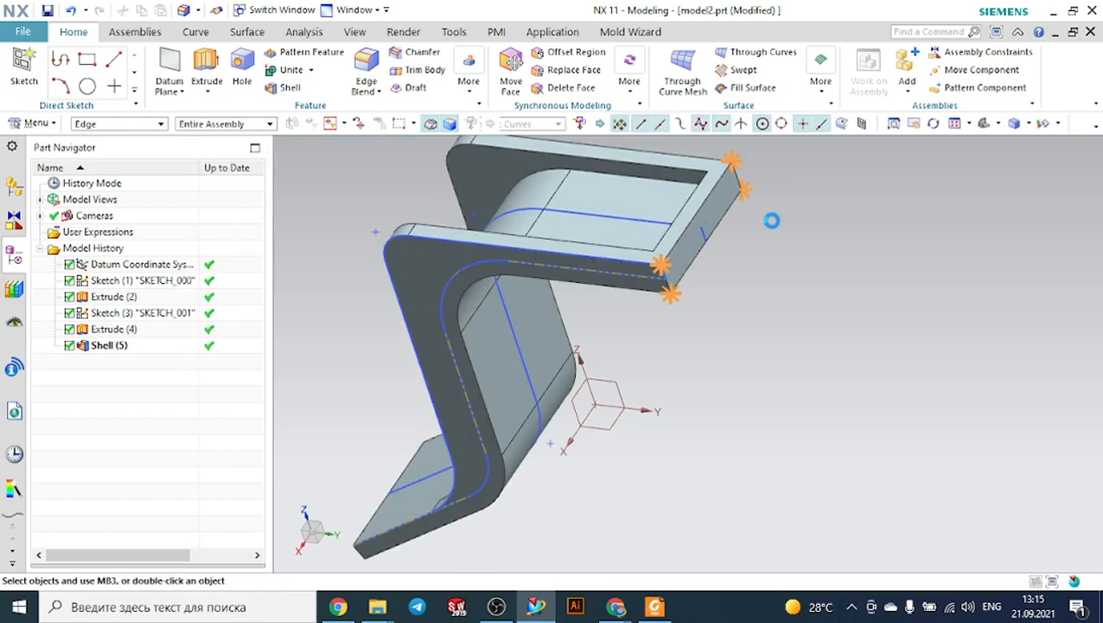
Step: Delete the Shell feature from the model history
left_click(118, 345)
right_click(118, 345)
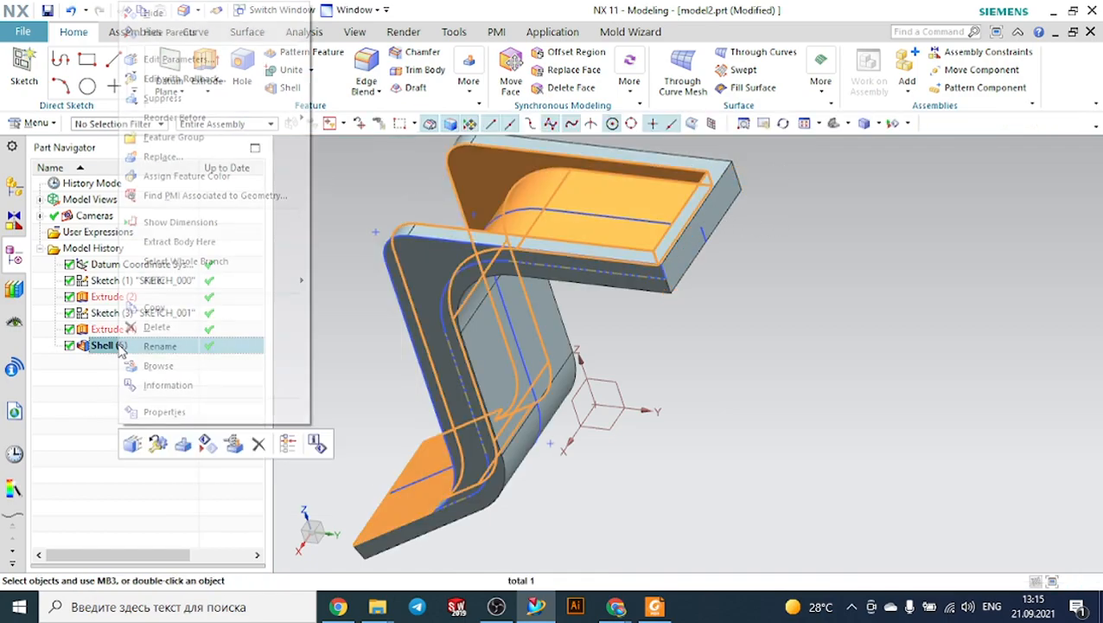
left_click(170, 319)
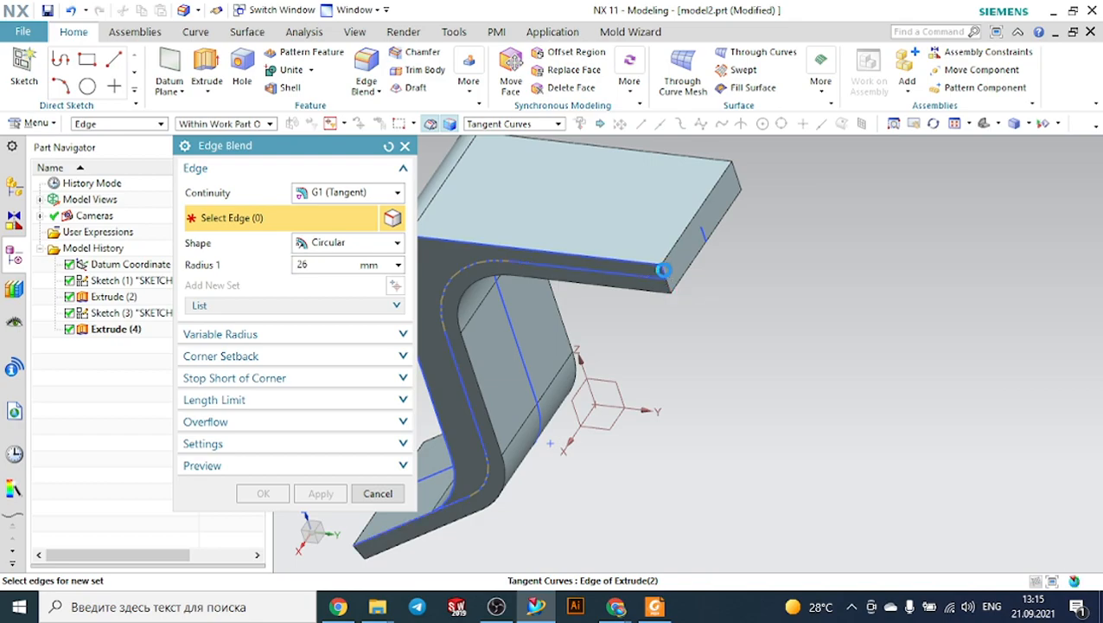
Step: Round both end corners of the bracket's upper arm with a 26 mm Edge Blend
left_click(660, 275)
left_click(740, 179)
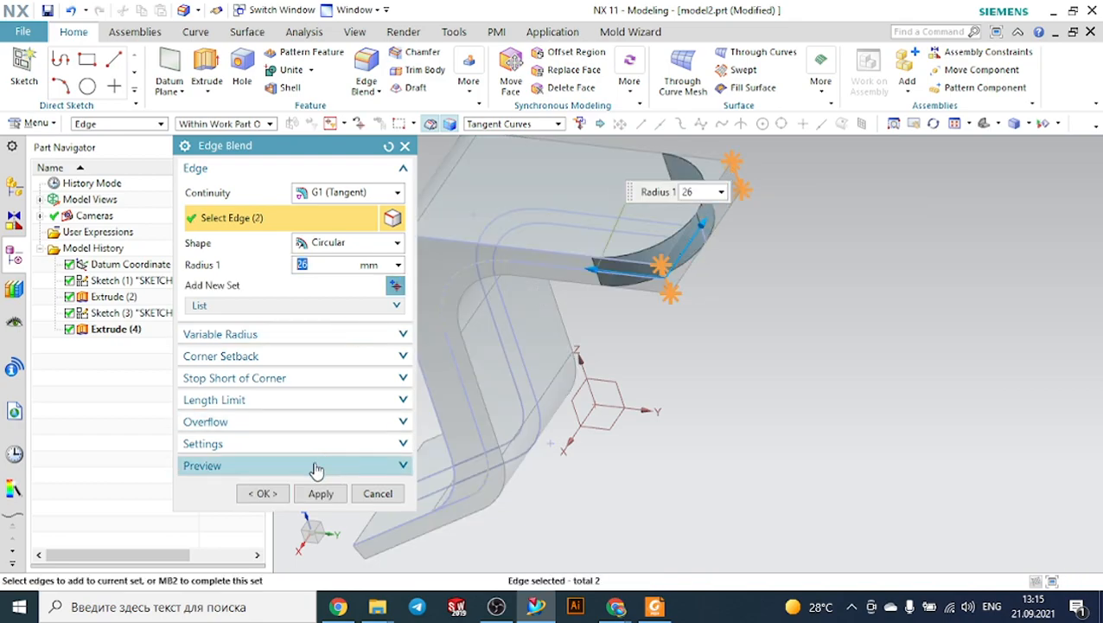
left_click(263, 493)
Step: Shell the rounded bracket to a 6 mm thickness, removing the tangent faces along its upper and outer side
middle_click_drag(596, 458, 729, 406)
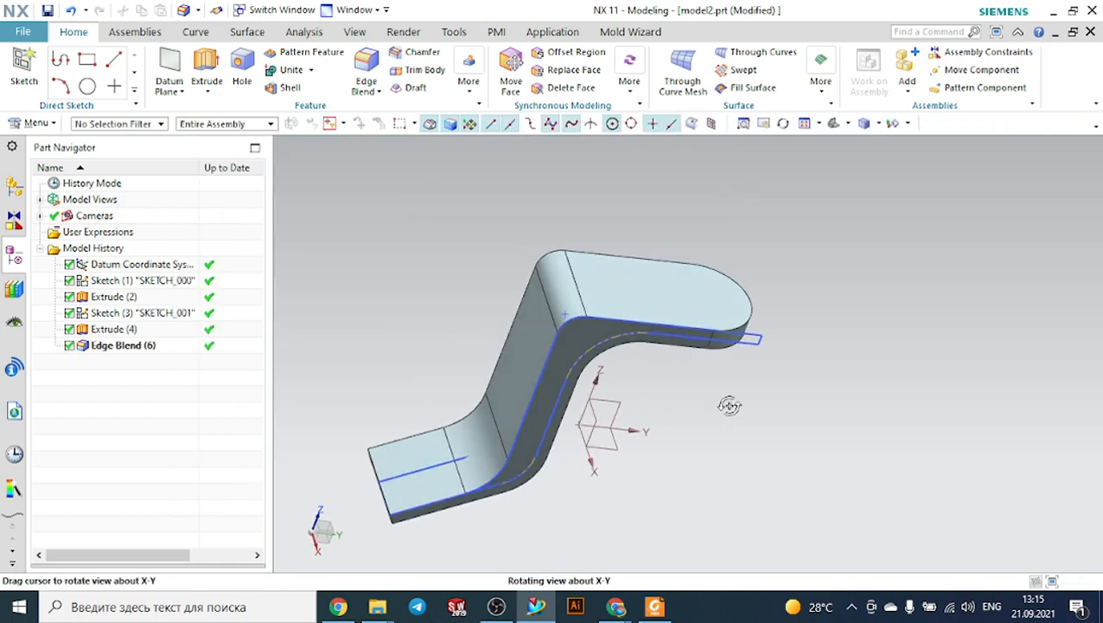
left_click(285, 88)
left_click(620, 284)
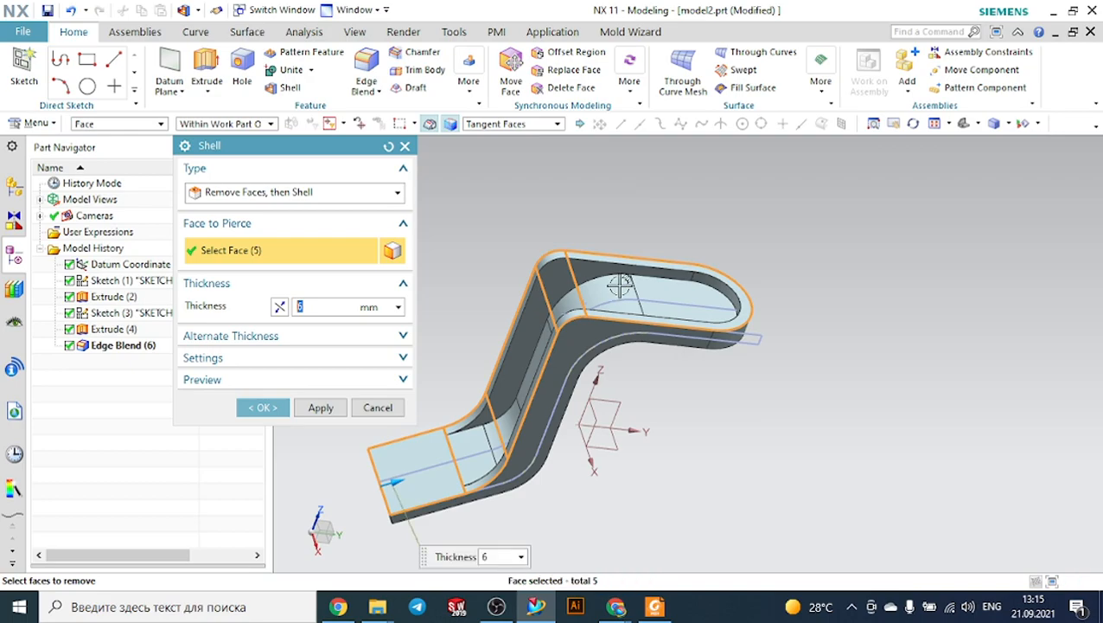
left_click(263, 407)
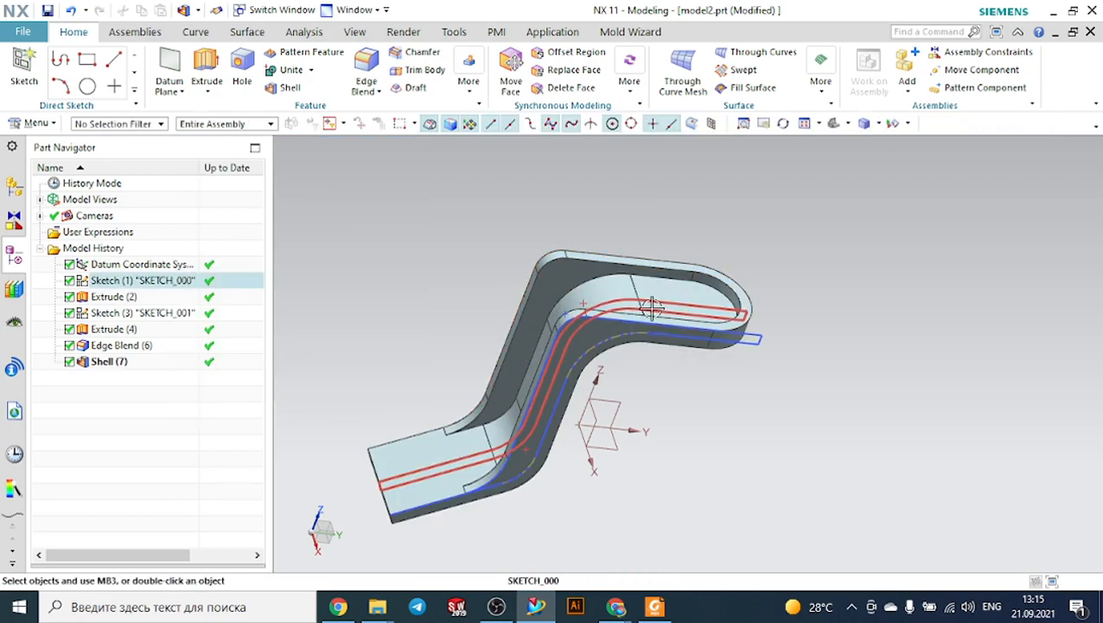
Step: Check the 1.pdf drawing in Foxit Reader, and start a sketch on the datum YZ plane in NX
left_click(834, 123)
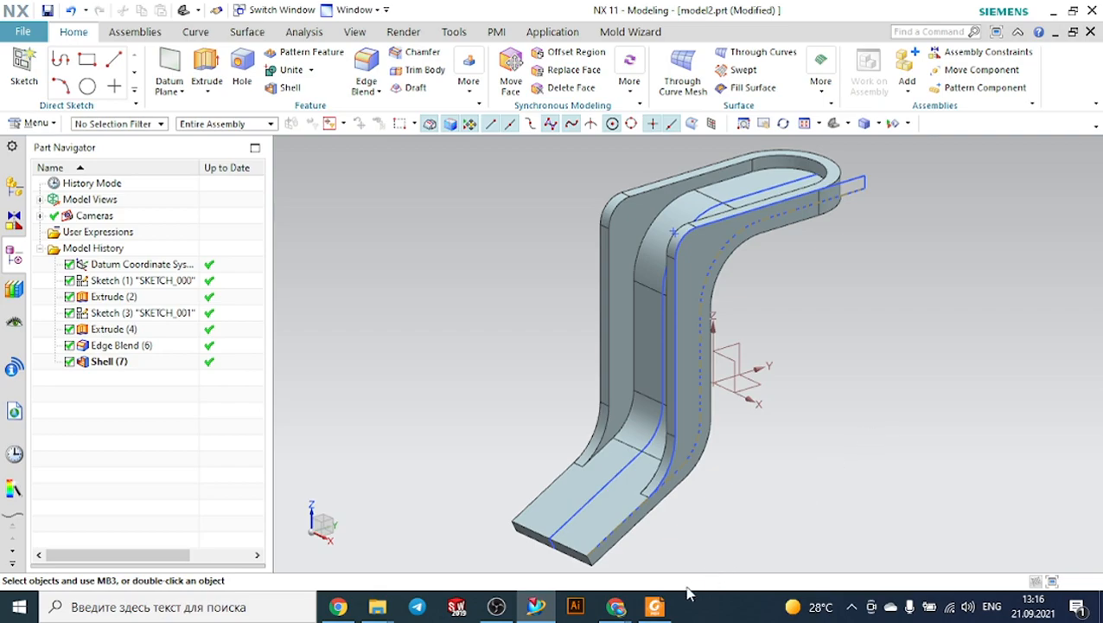
left_click(656, 607)
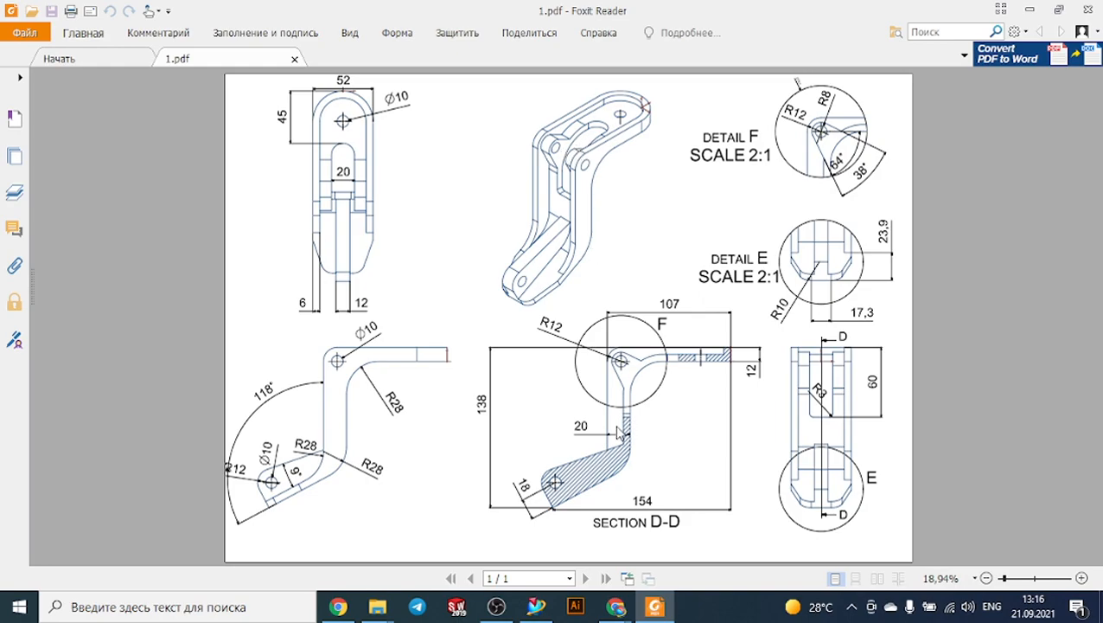
left_click(538, 607)
middle_click_drag(825, 313, 772, 320)
middle_click_drag(924, 312, 924, 342)
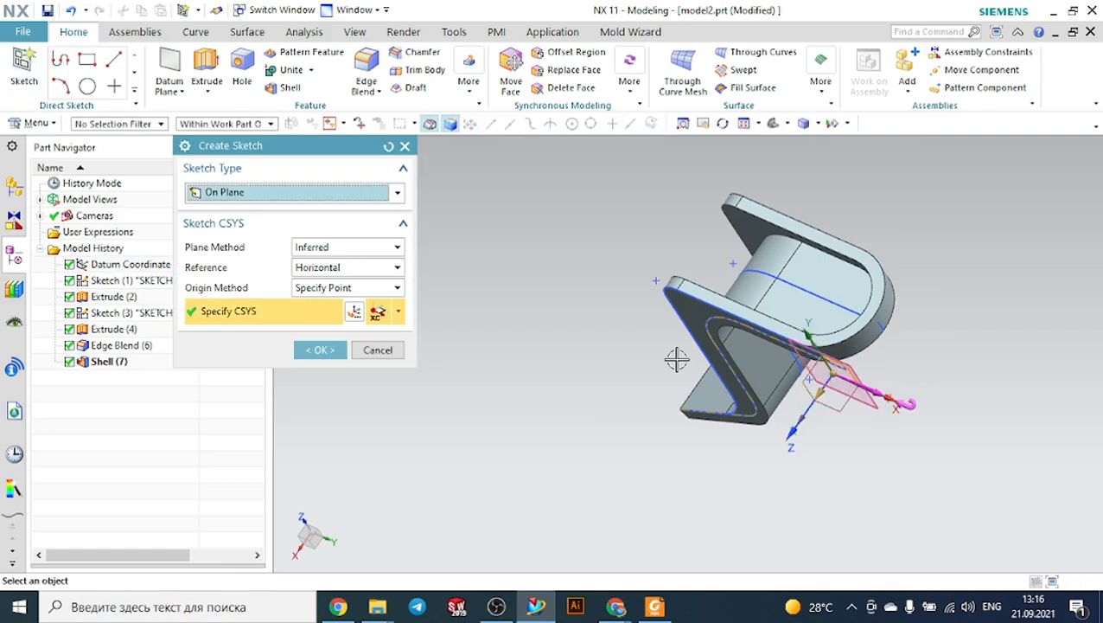
left_click(333, 350)
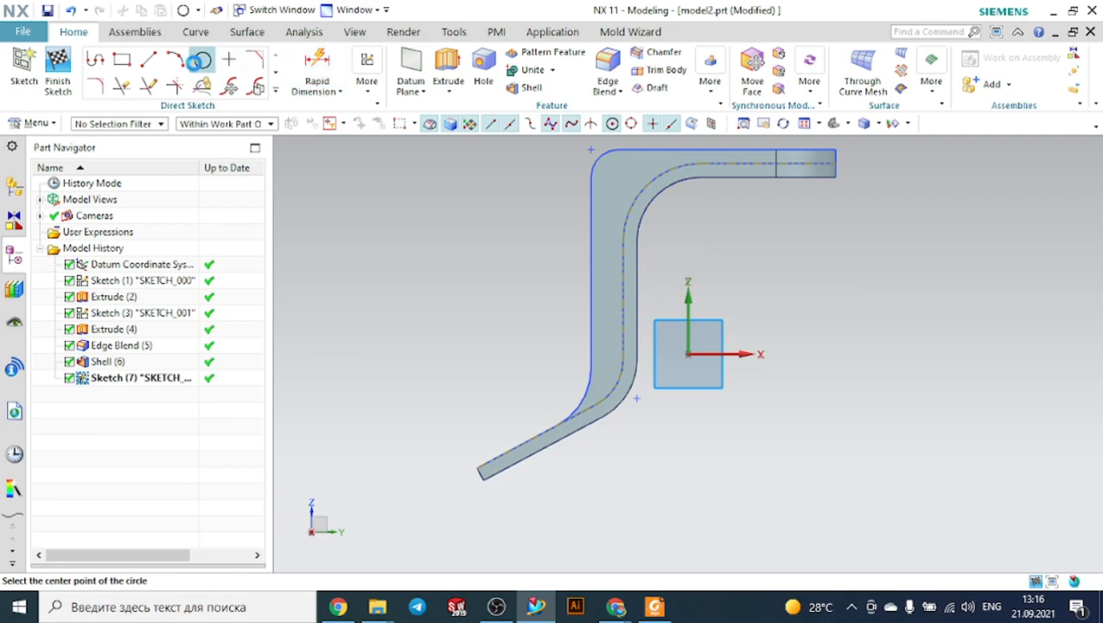
Step: Draw a 12 mm diameter circle centred on the rounded outer corner of the bracket's side profile
left_click(200, 60)
scroll(679, 166, "up", 2)
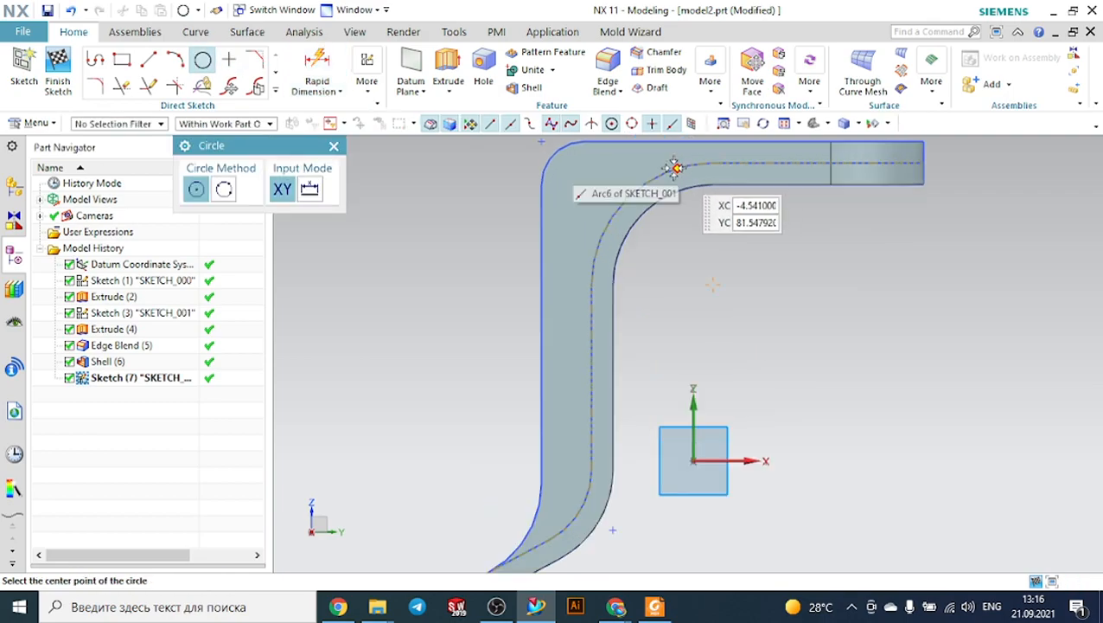
left_click(581, 180)
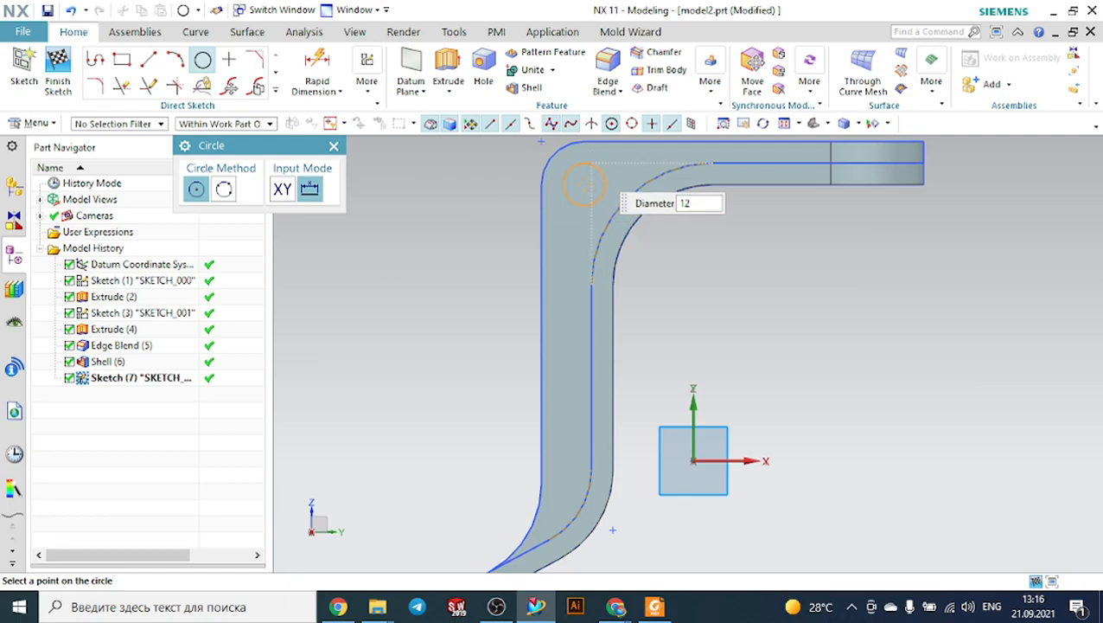
left_click(593, 163)
key("Escape")
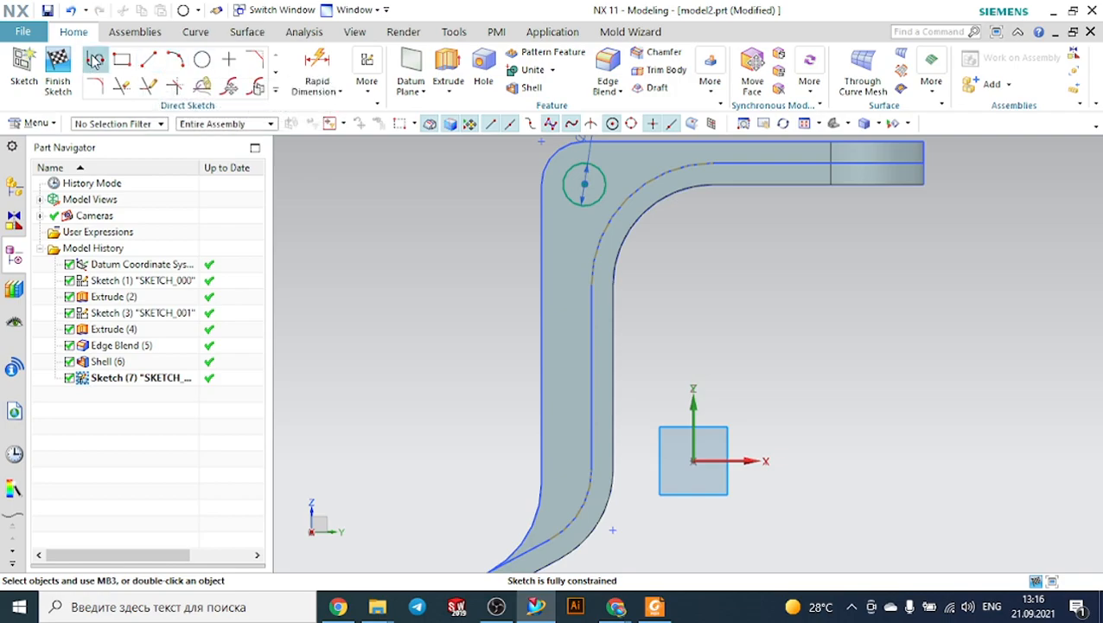
Step: Draw two lines from the circle past the inner bend, one about 50 mm towards the upper arm, one about 53 mm downward
left_click(154, 61)
left_click(587, 164)
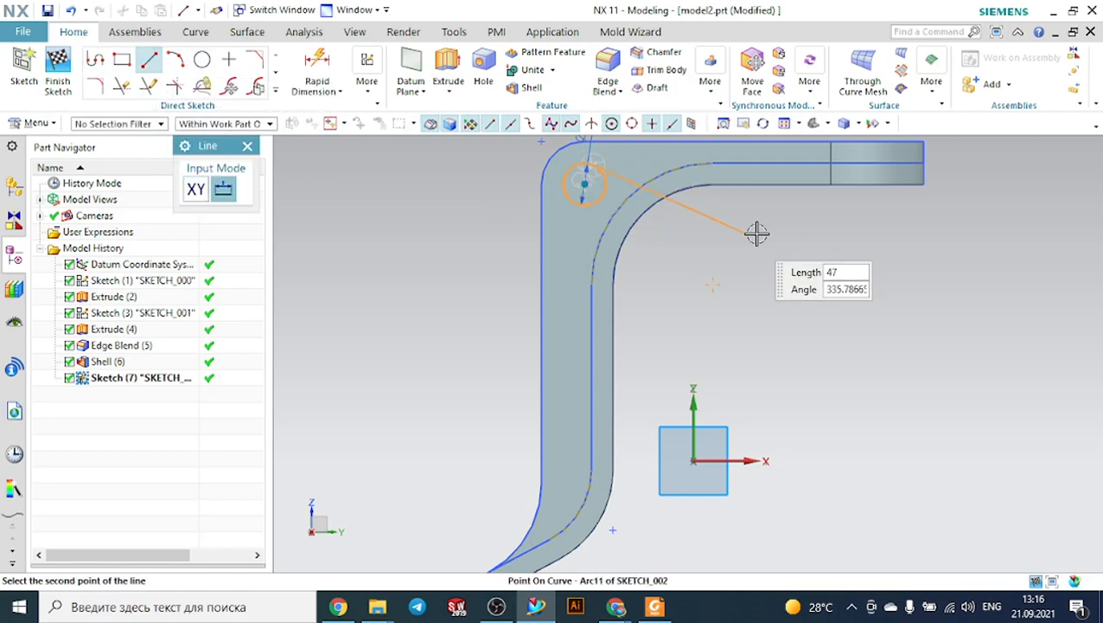
left_click(758, 233)
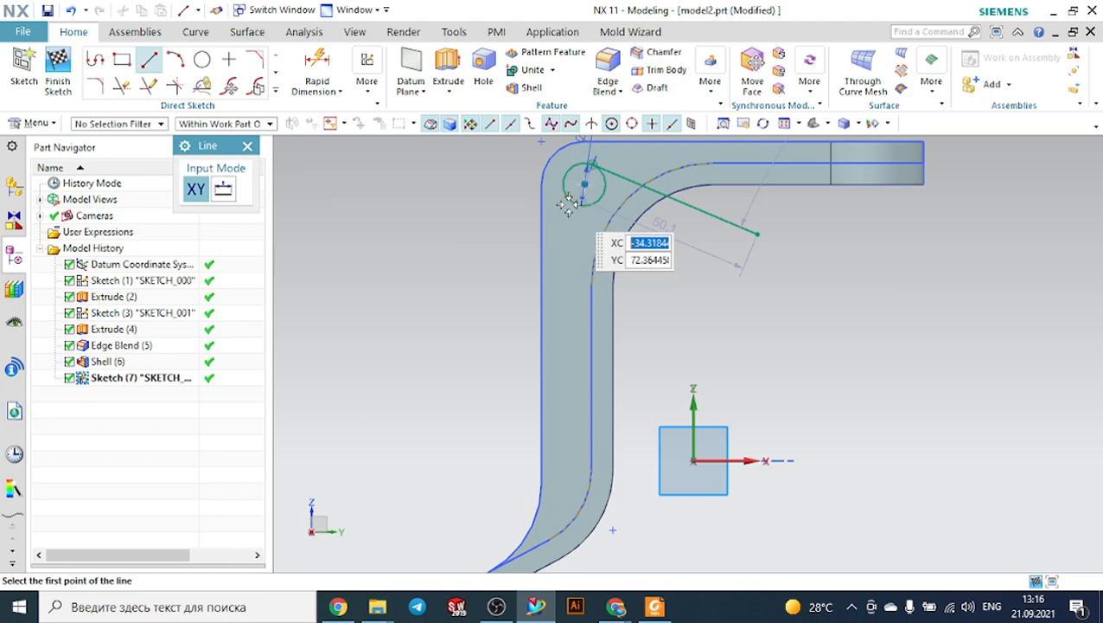
left_click(585, 182)
left_click(629, 369)
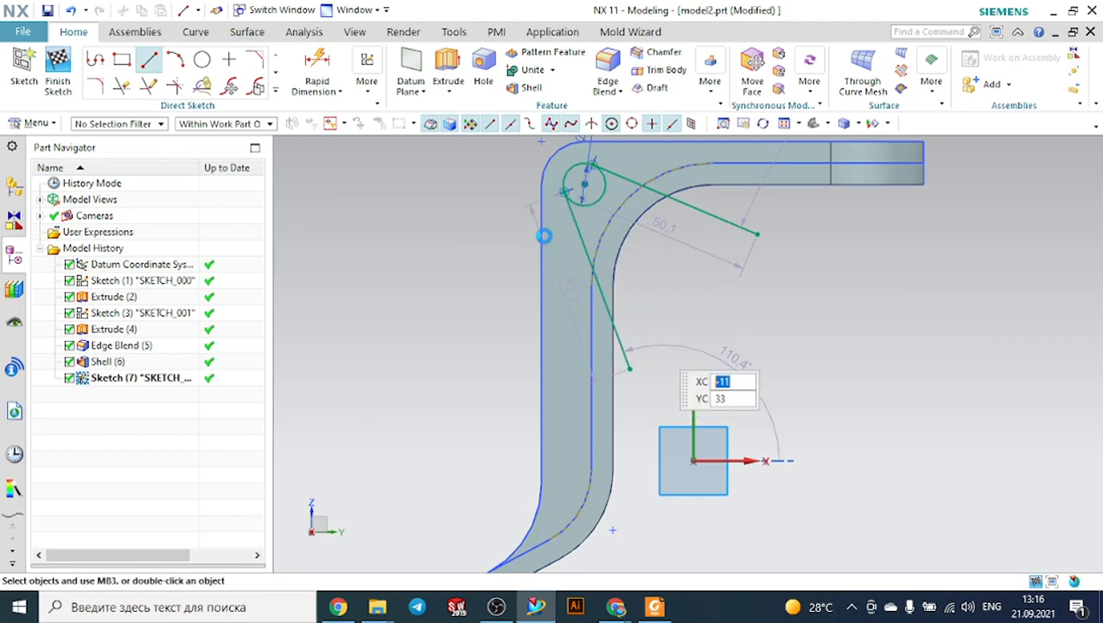
key("Escape")
Step: Project the inner arc of the upper bend and the adjoining vertical plate edge into the sketch
left_click(275, 90)
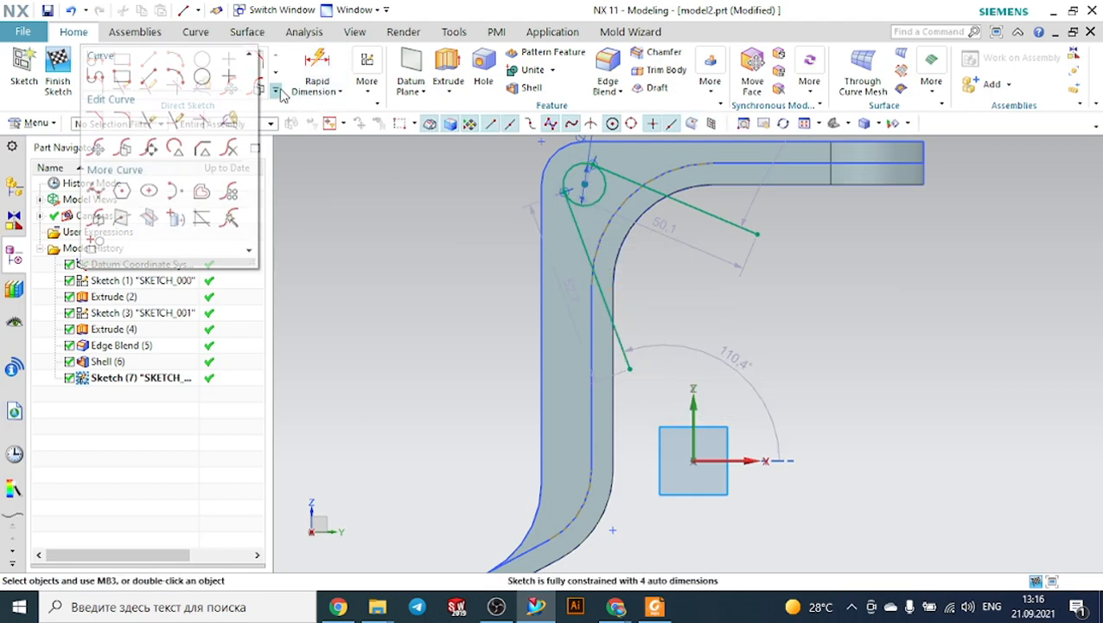
left_click(148, 217)
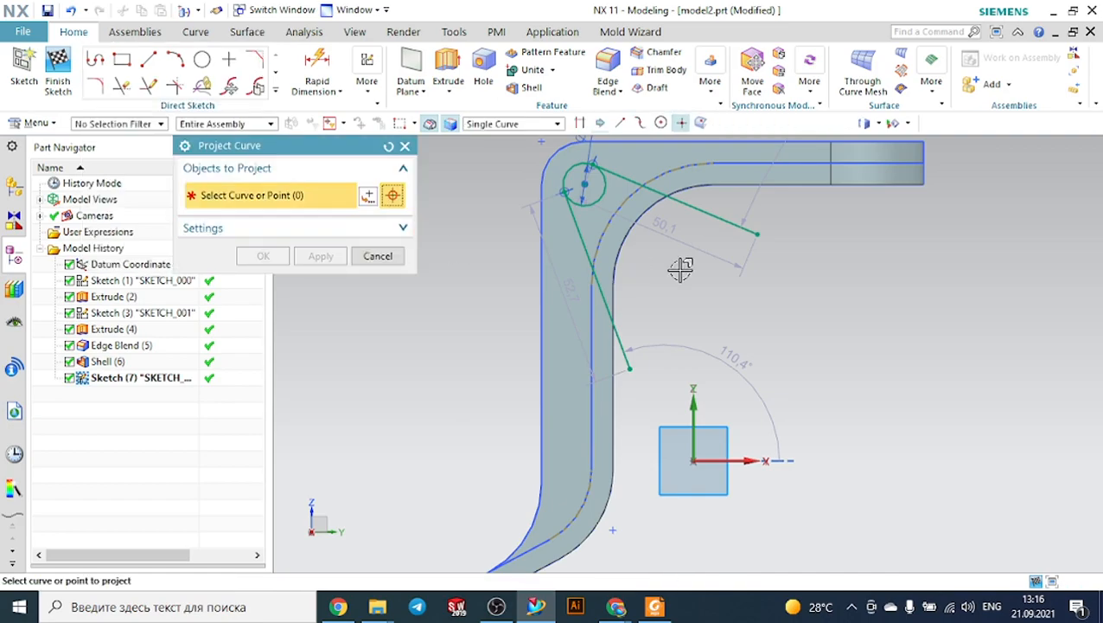
left_click(630, 244)
left_click(614, 308)
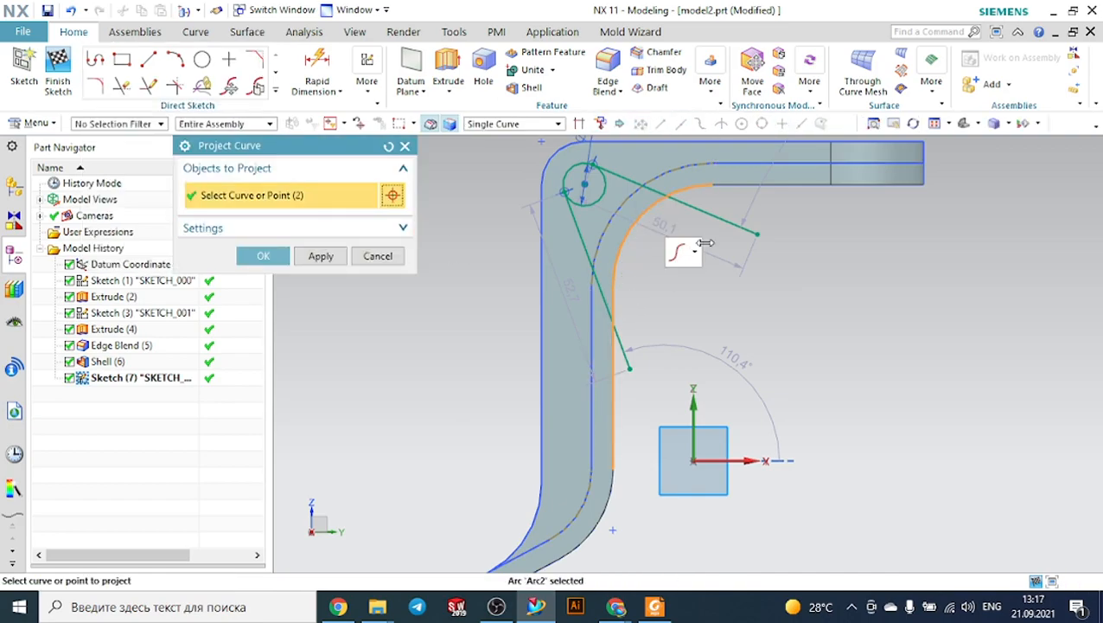
left_click(264, 250)
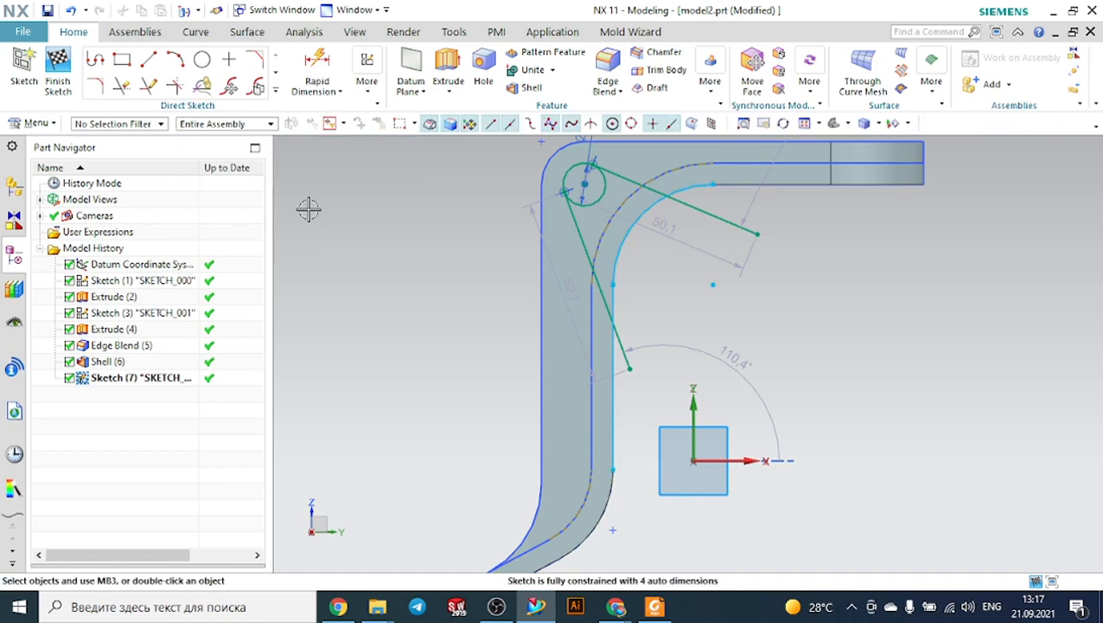
Step: Check the 1.pdf drawing in Foxit Reader, and set the angle between the two sketch lines to 38° in NX
left_click(655, 606)
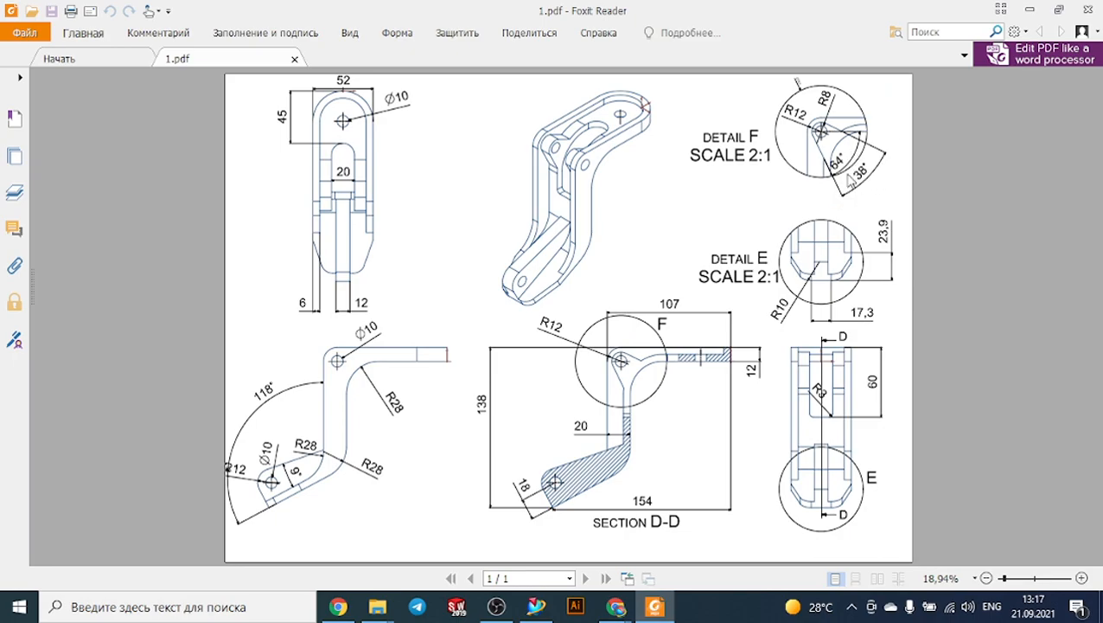
left_click(537, 608)
left_click(316, 74)
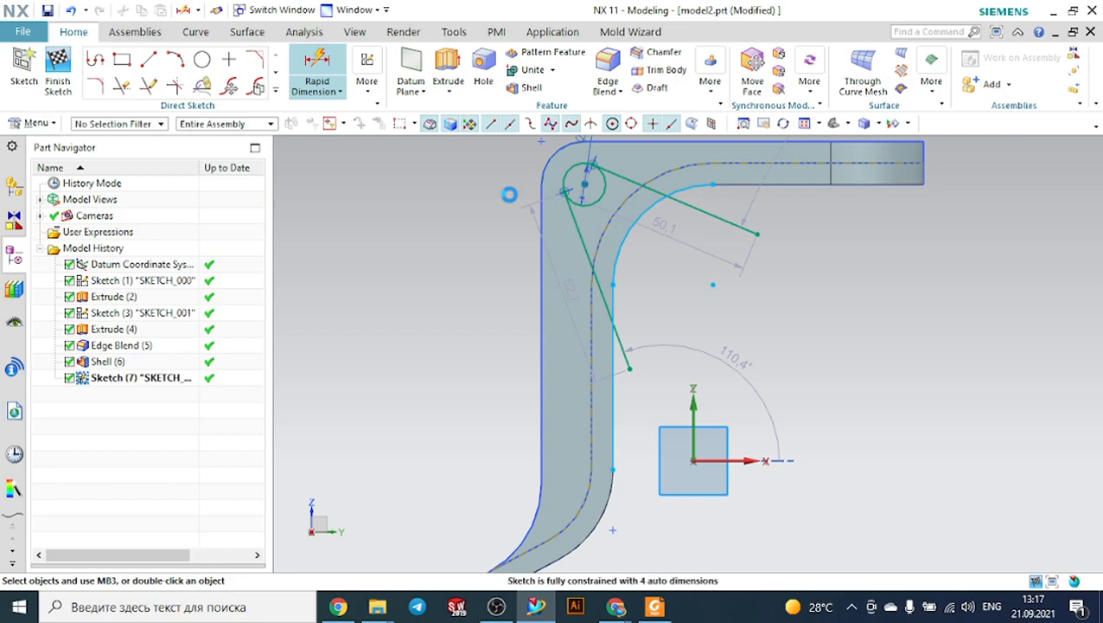
left_click(628, 349)
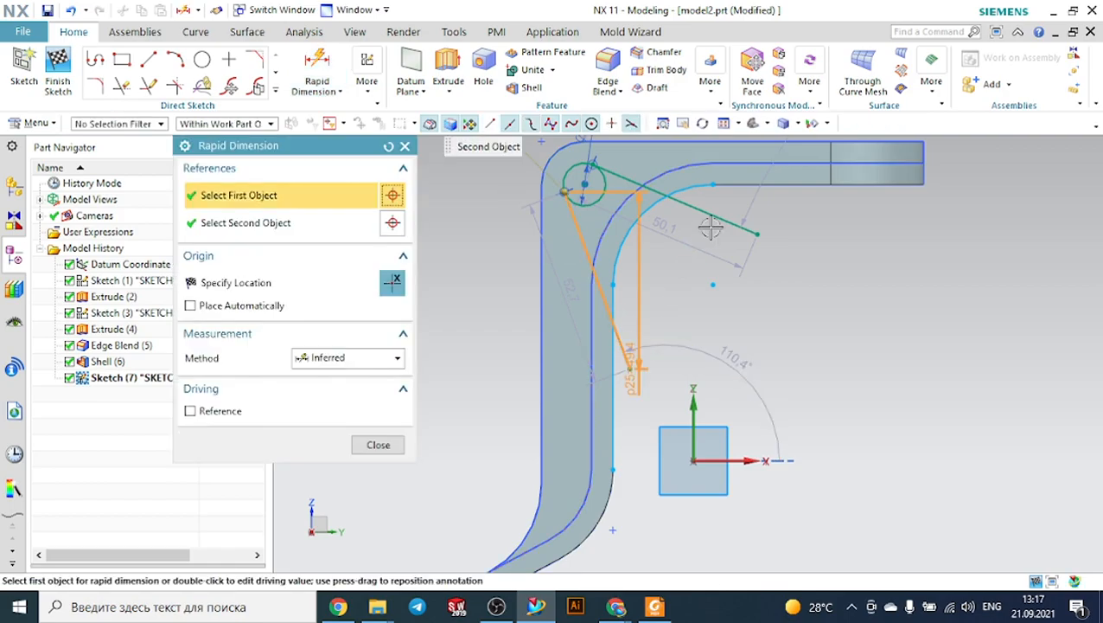
left_click(717, 216)
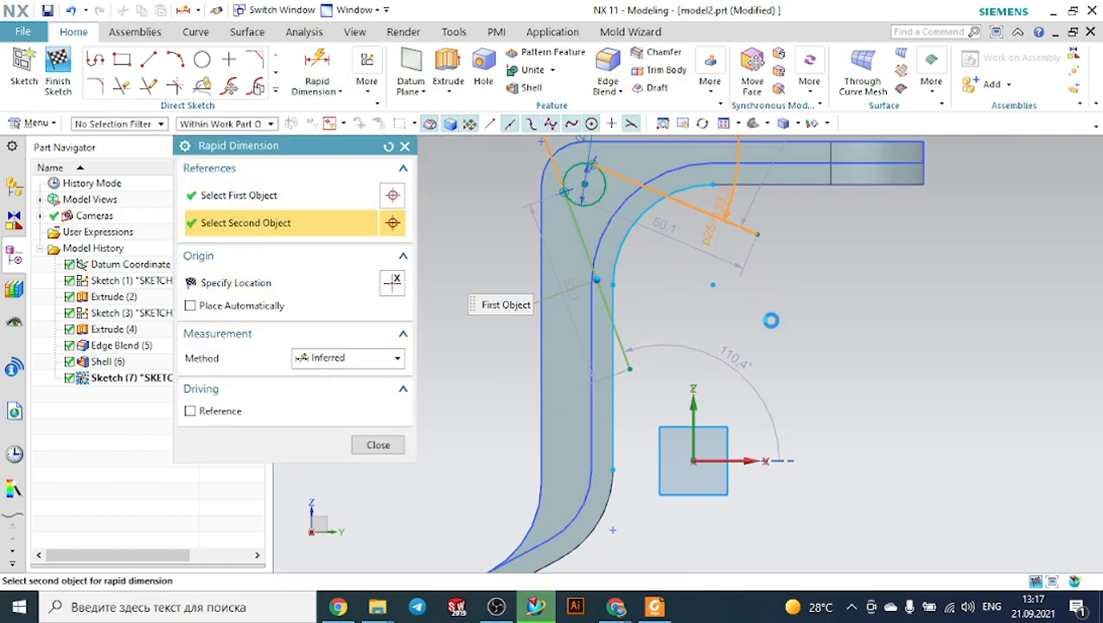
left_click(820, 331)
type("38")
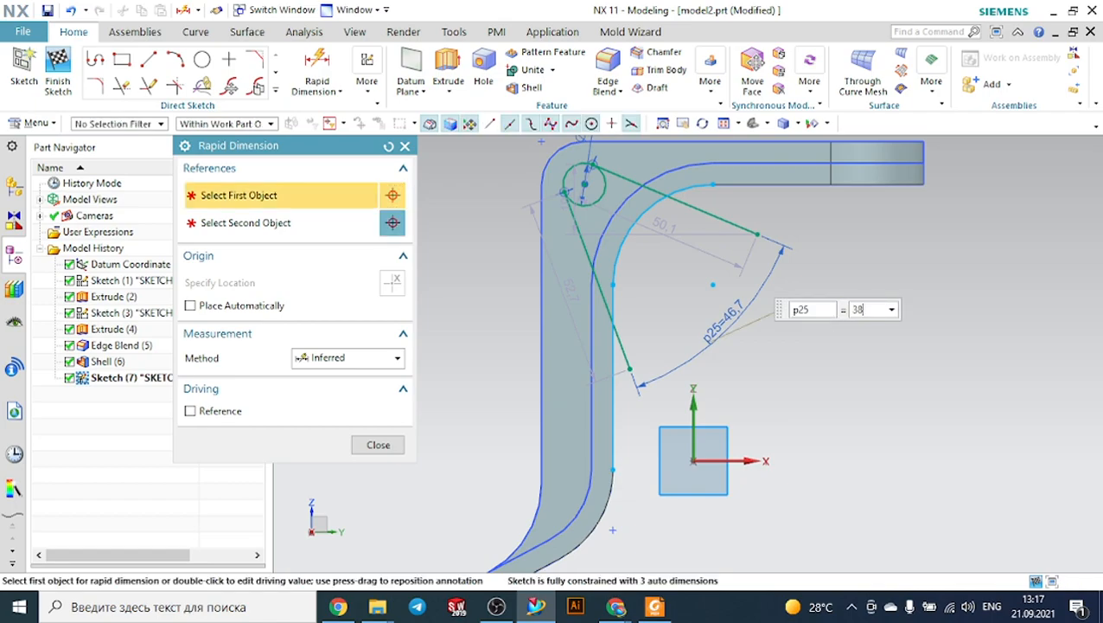
key("Escape")
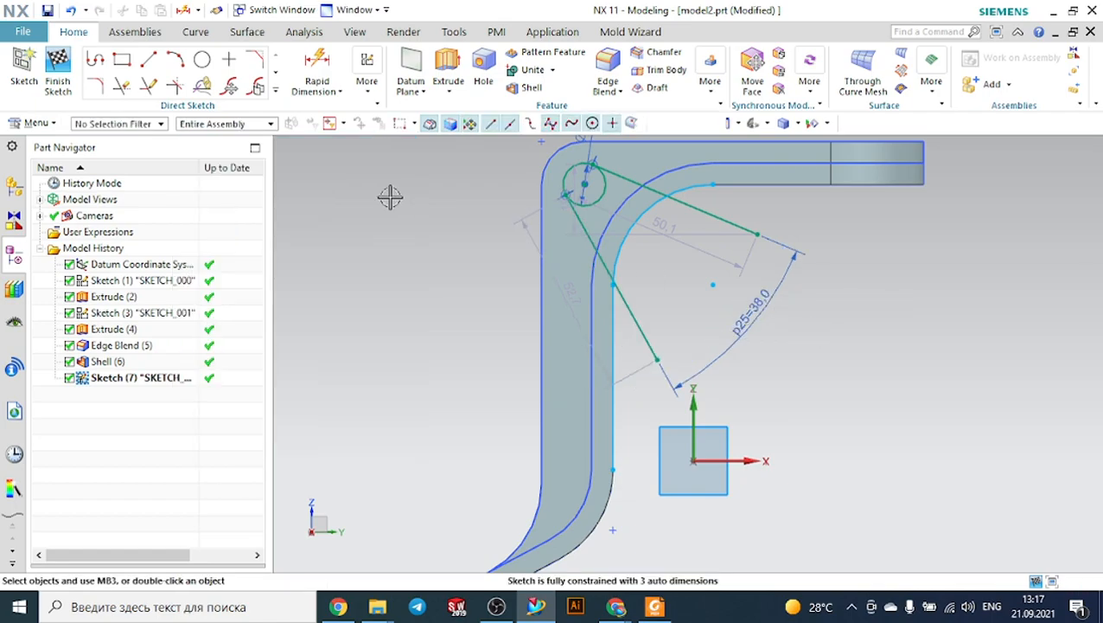
Step: Trim both lines beyond the bend arc, the projected vertical edge below it, and the circle's inner arc between the lines
left_click(121, 86)
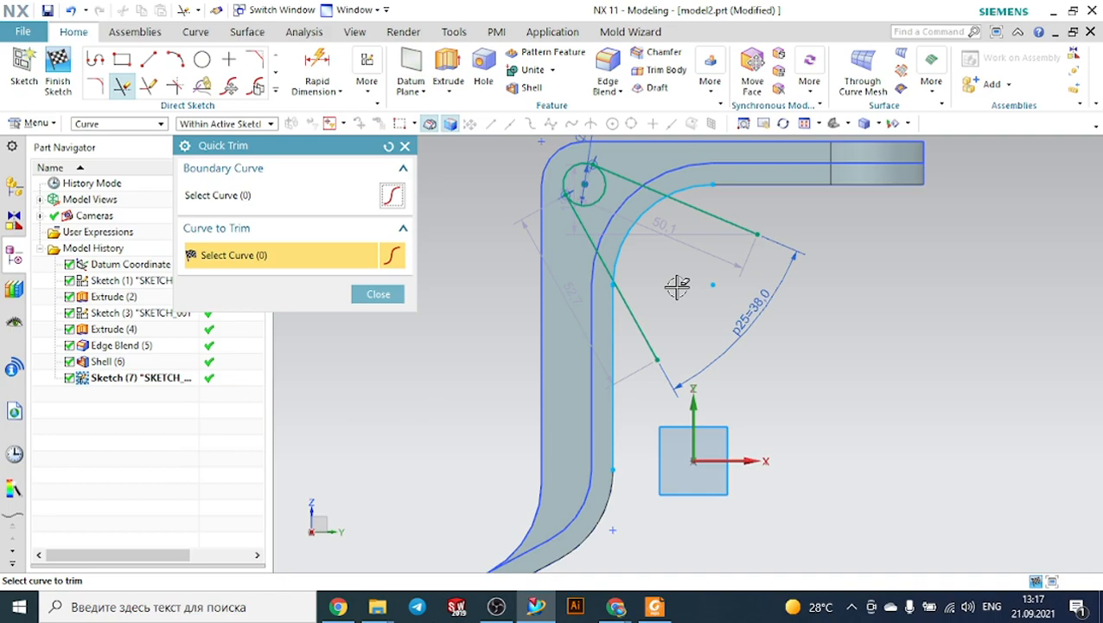
left_click(641, 317)
left_click(718, 220)
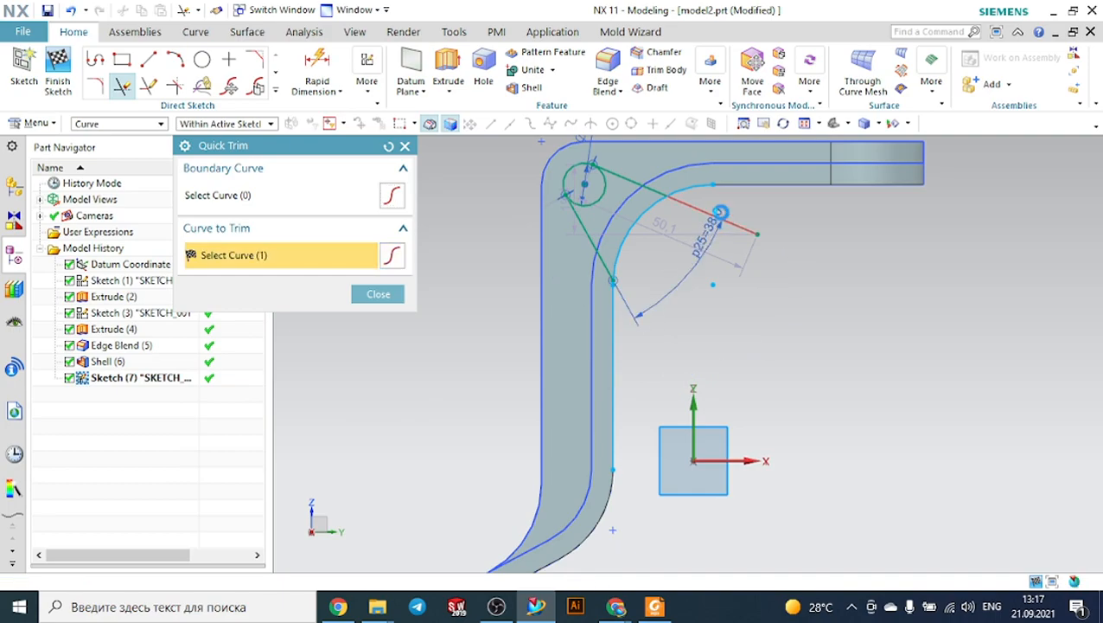
left_click(616, 329)
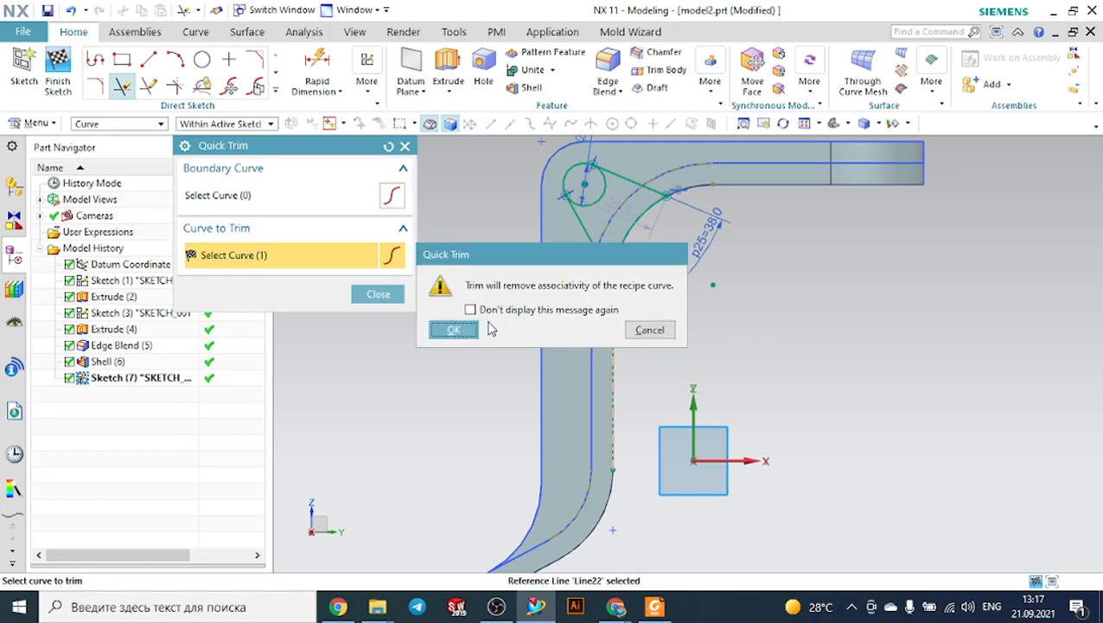
left_click(453, 330)
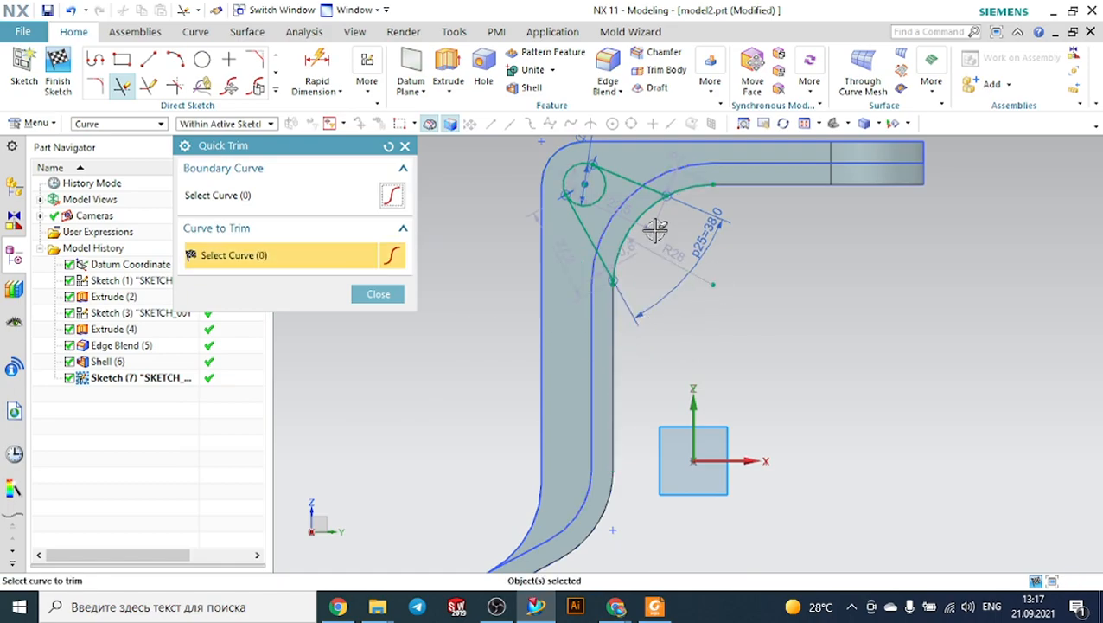
left_click(606, 198)
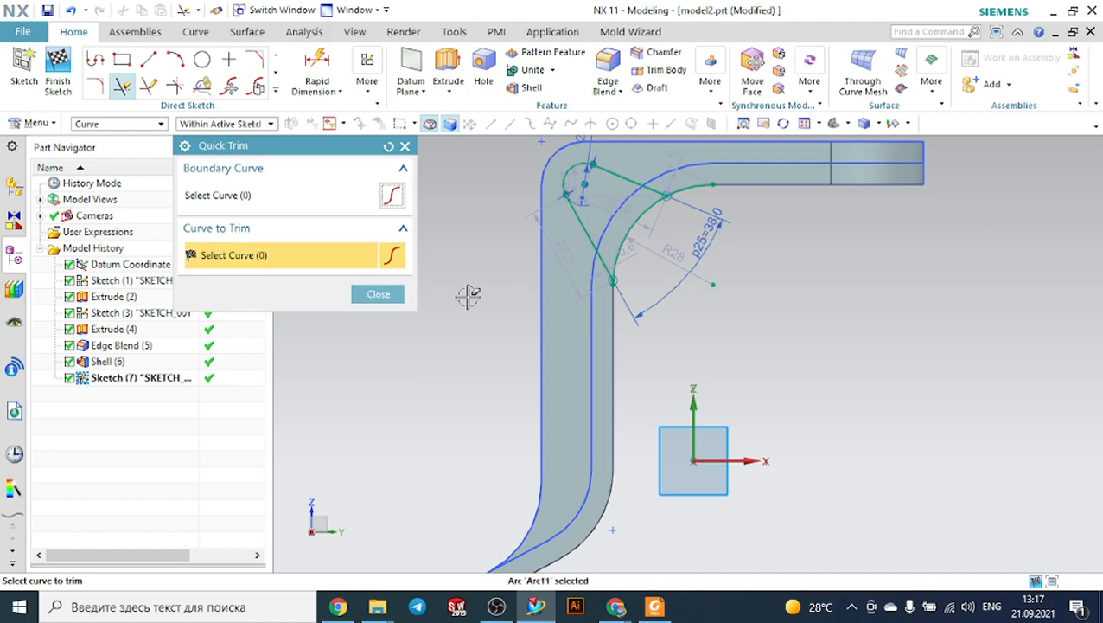
left_click(378, 295)
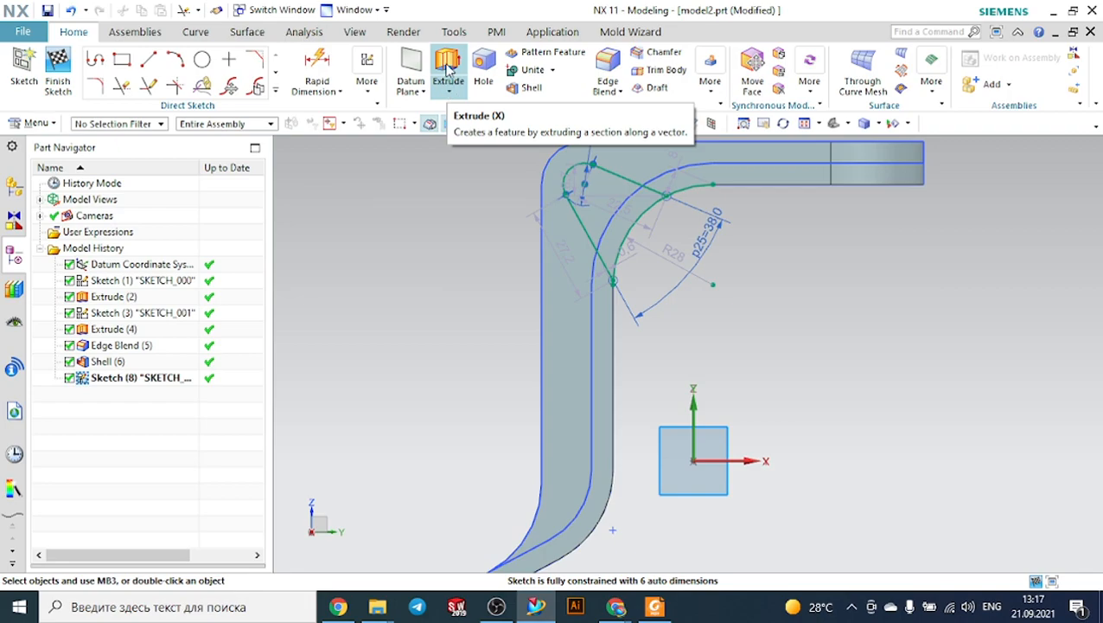
Step: Extrude the closed web profile with a symmetric value of 20 mm and unite it with the bracket body
left_click(447, 71)
scroll(862, 340, "down", 2)
middle_click_drag(862, 340, 909, 384)
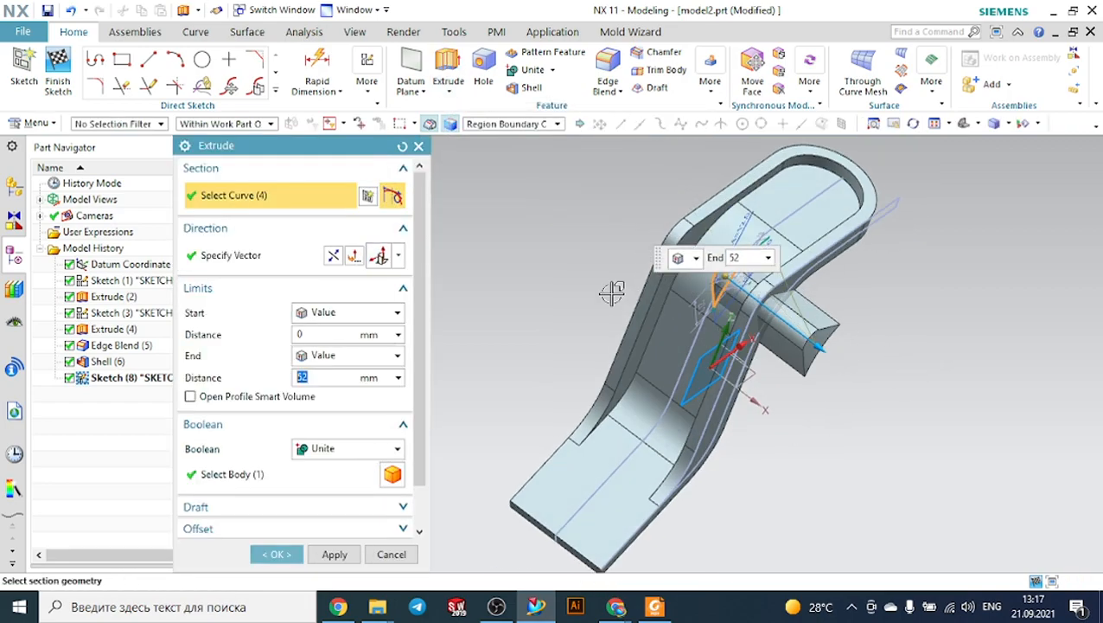
left_click(323, 313)
left_click(337, 347)
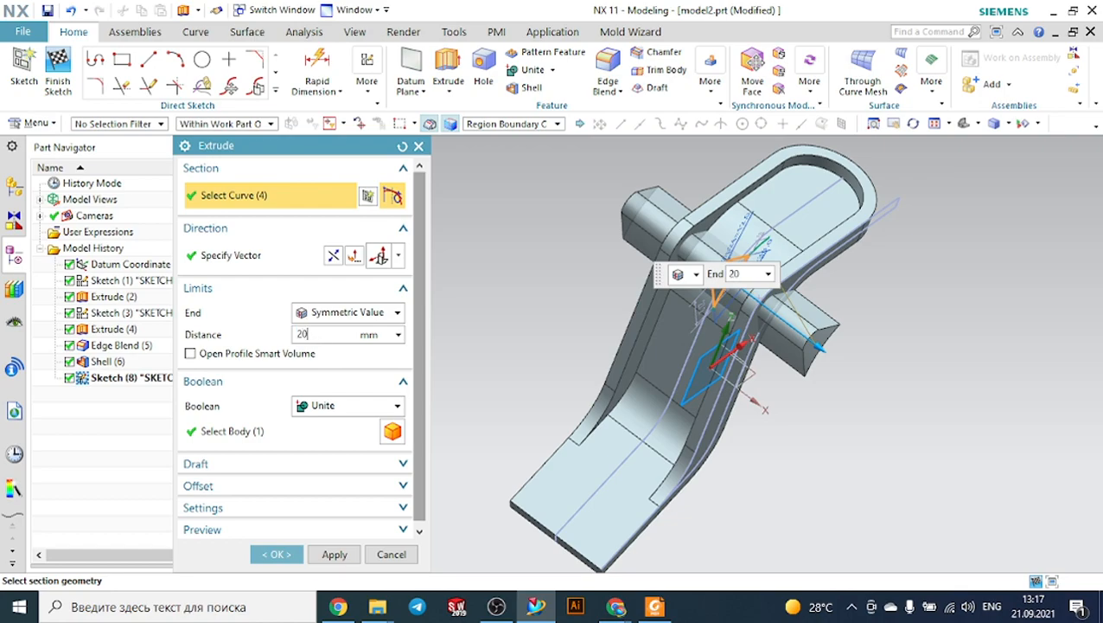
double_click(317, 337)
middle_click_drag(930, 309, 885, 279)
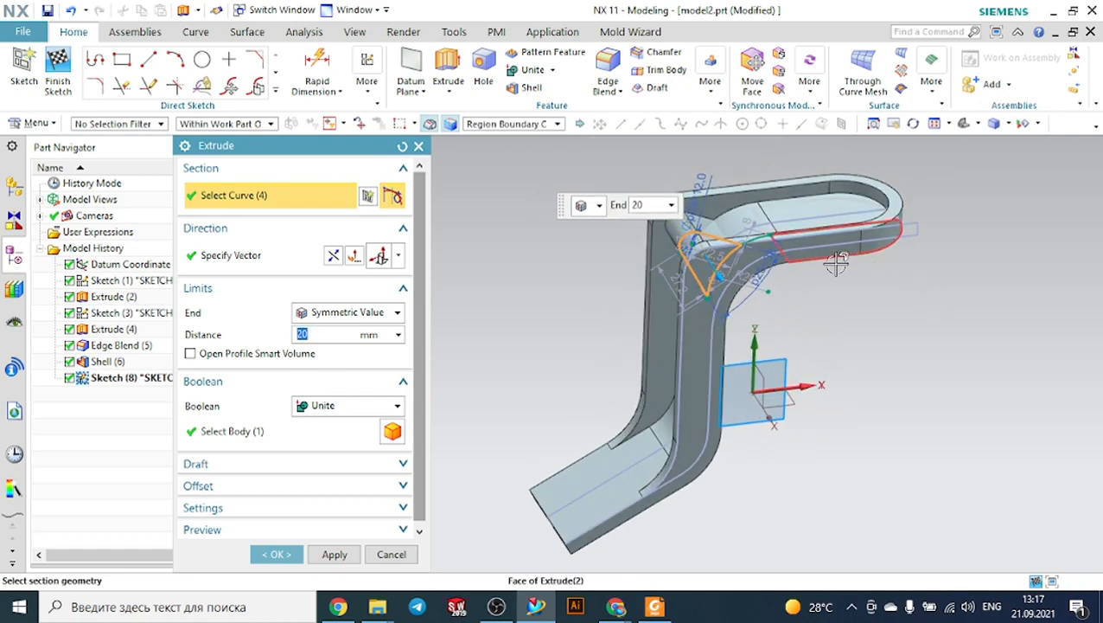
scroll(767, 247, "up", 1)
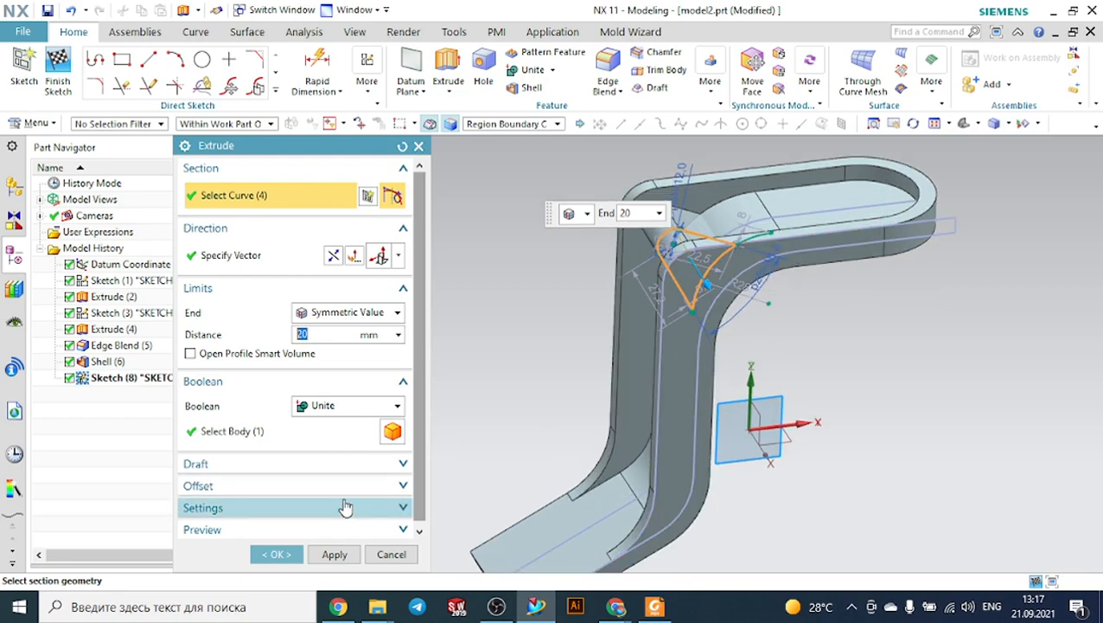
left_click(277, 554)
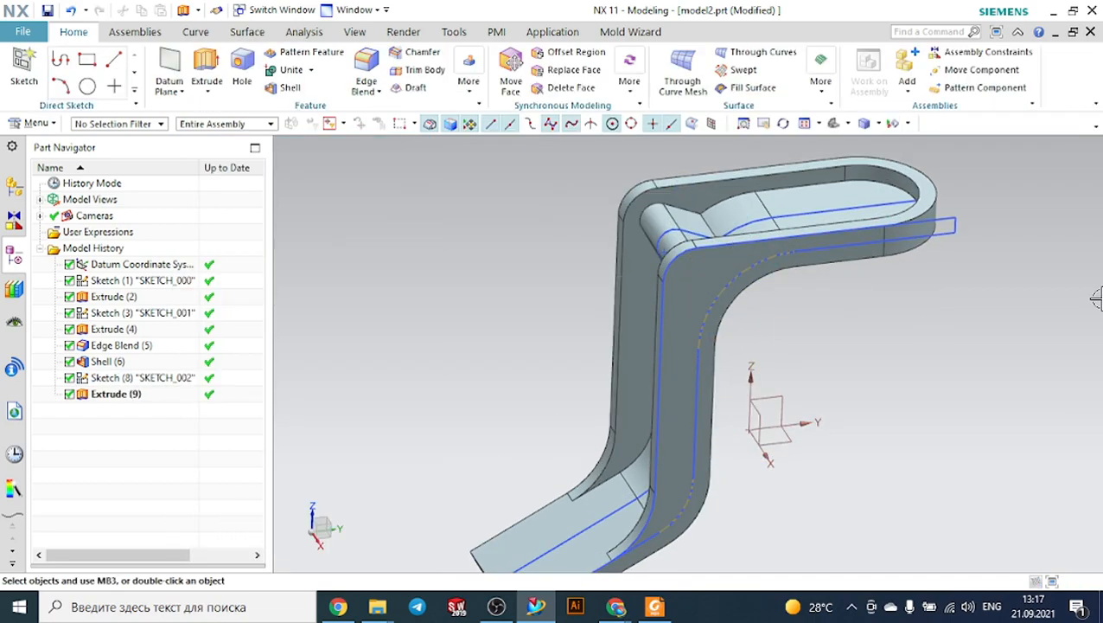
Step: Check the 1.pdf drawing in Foxit Reader, and start a sketch on the upper arm's top rim face in NX
middle_click_drag(865, 351, 898, 346)
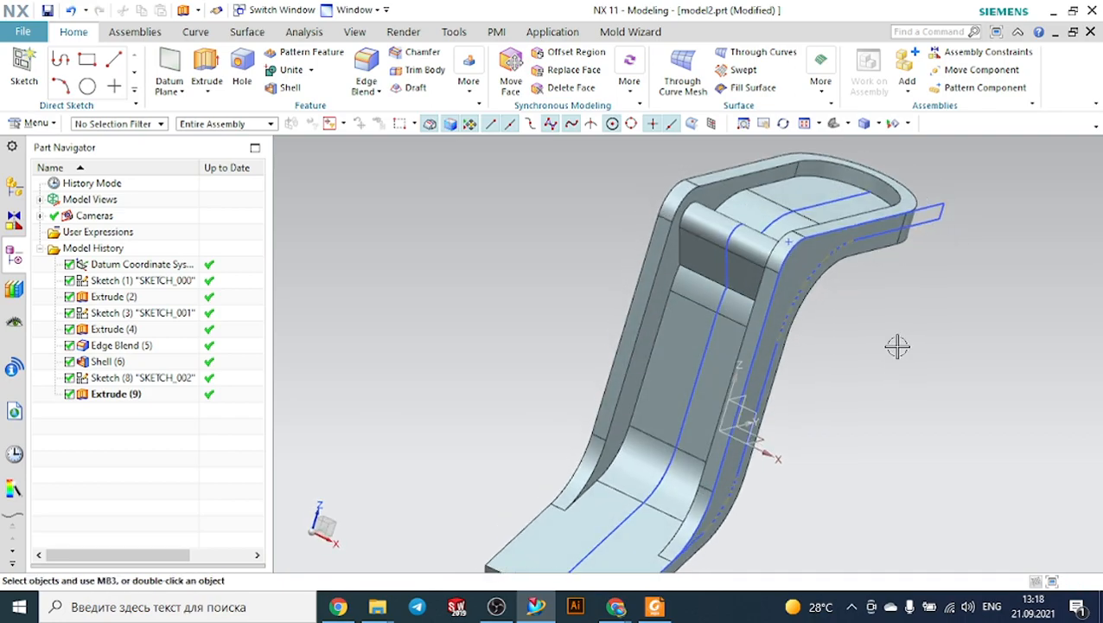
left_click(654, 606)
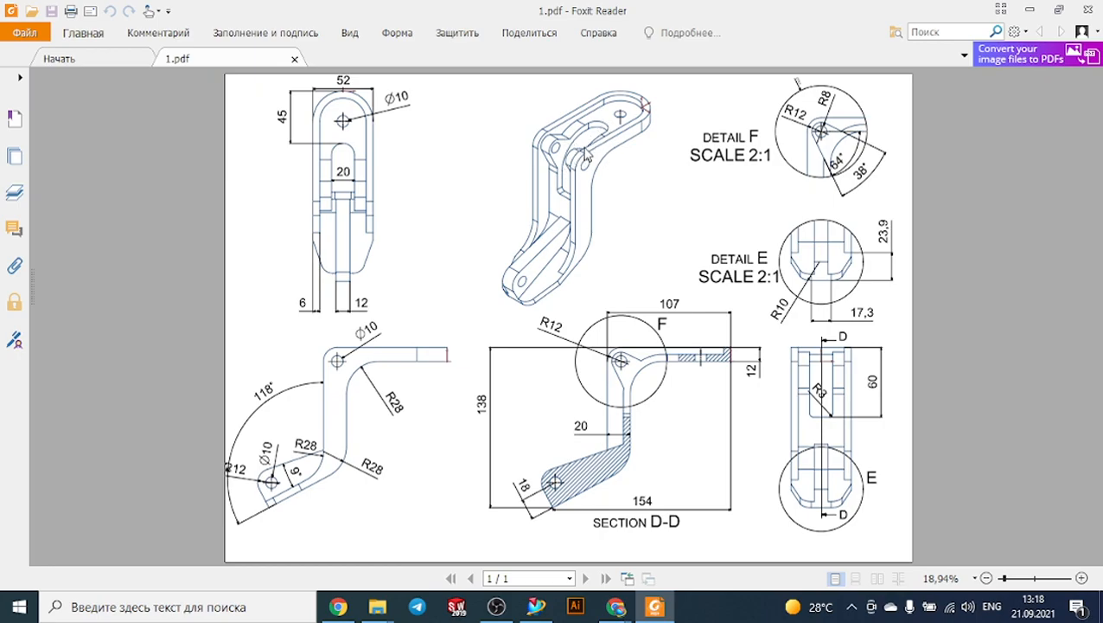
left_click(534, 609)
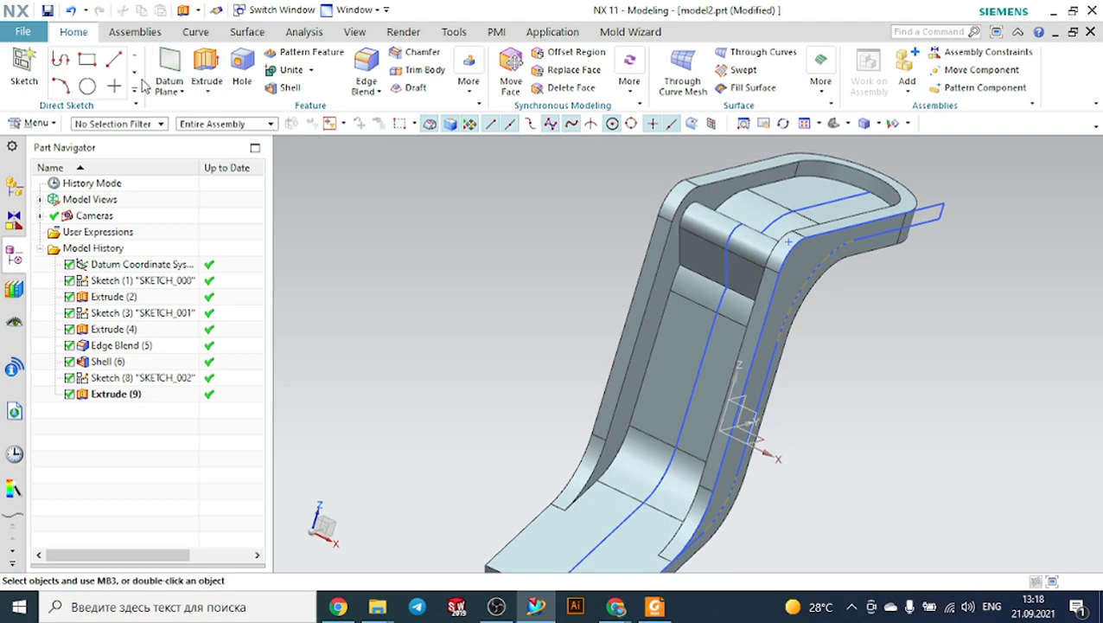
left_click(24, 71)
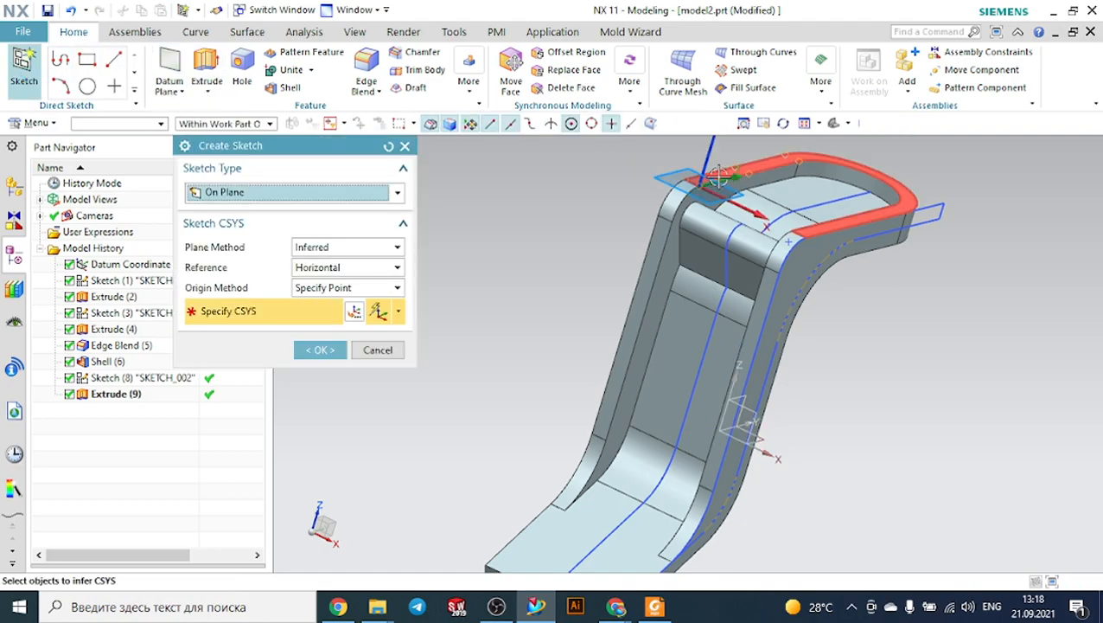
left_click(718, 178)
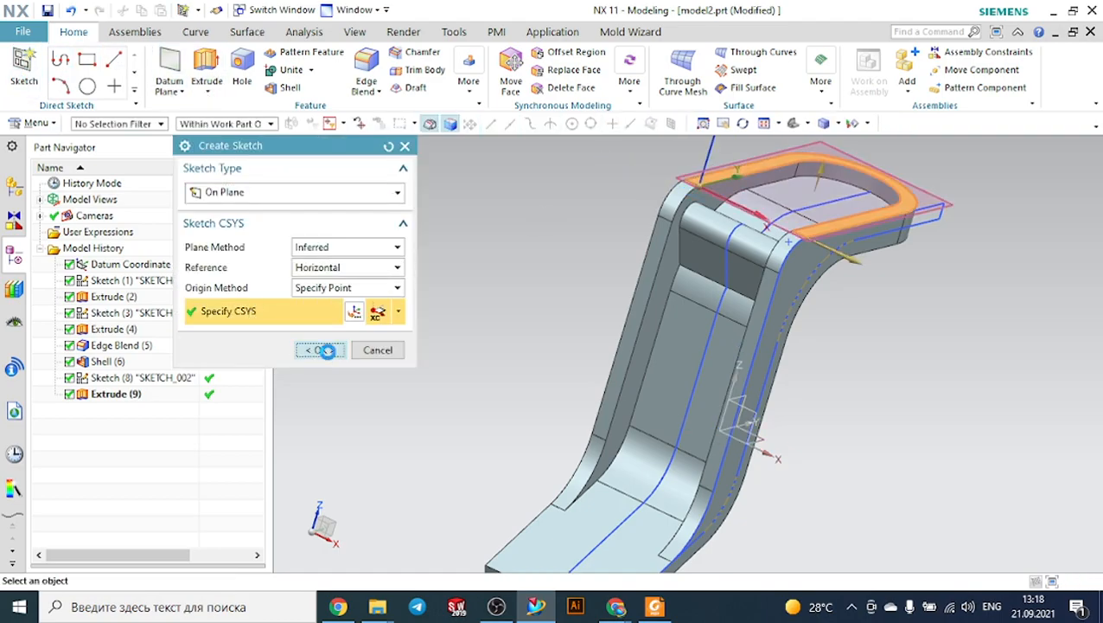
left_click(329, 353)
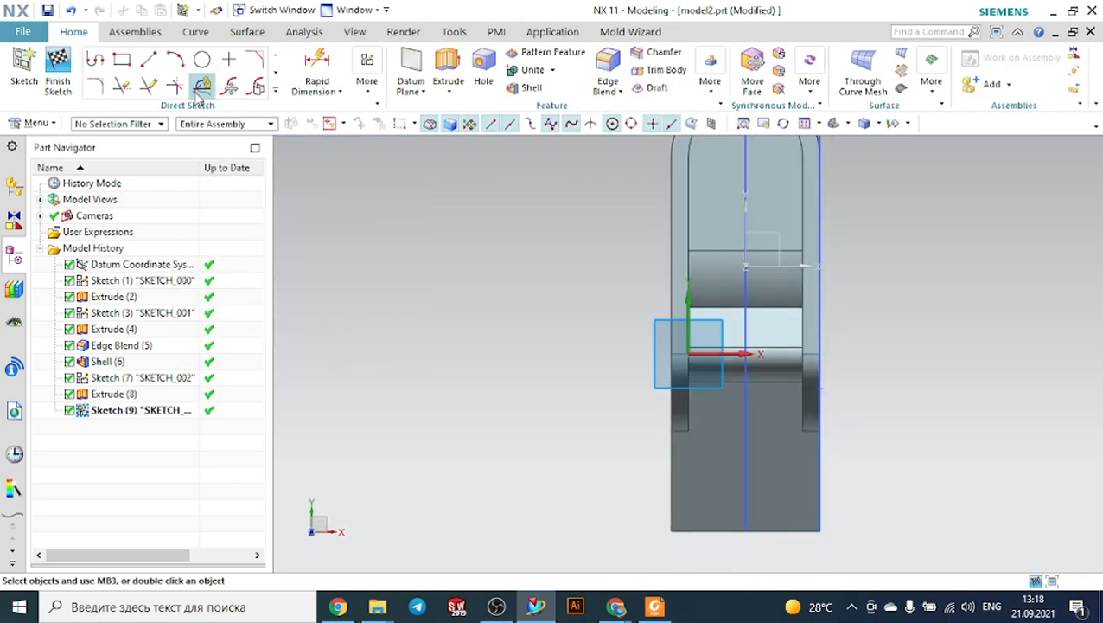
Step: Draw a rectangle about 21 by 65 mm across the corner web, running lengthwise around the bracket's centreline
left_click(122, 59)
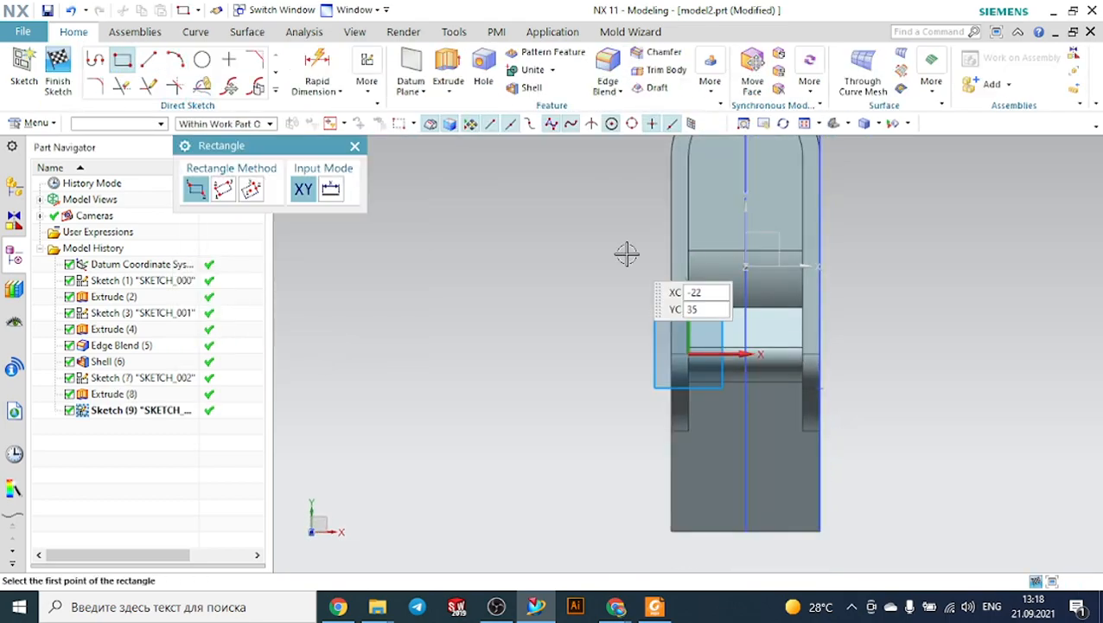
left_click(717, 222)
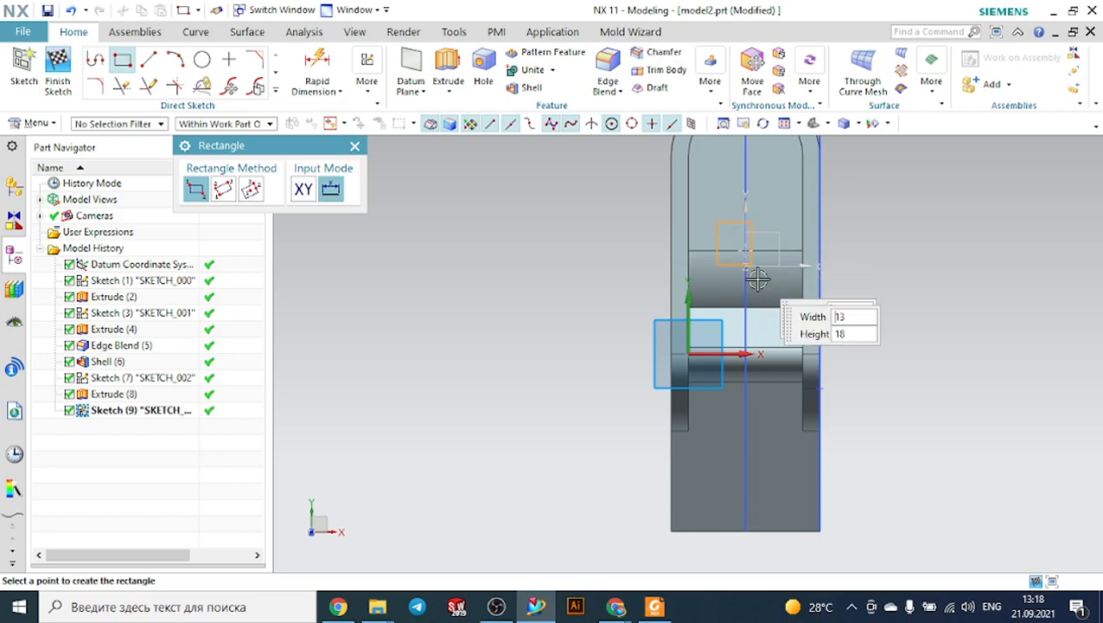
left_click(778, 406)
key("Escape")
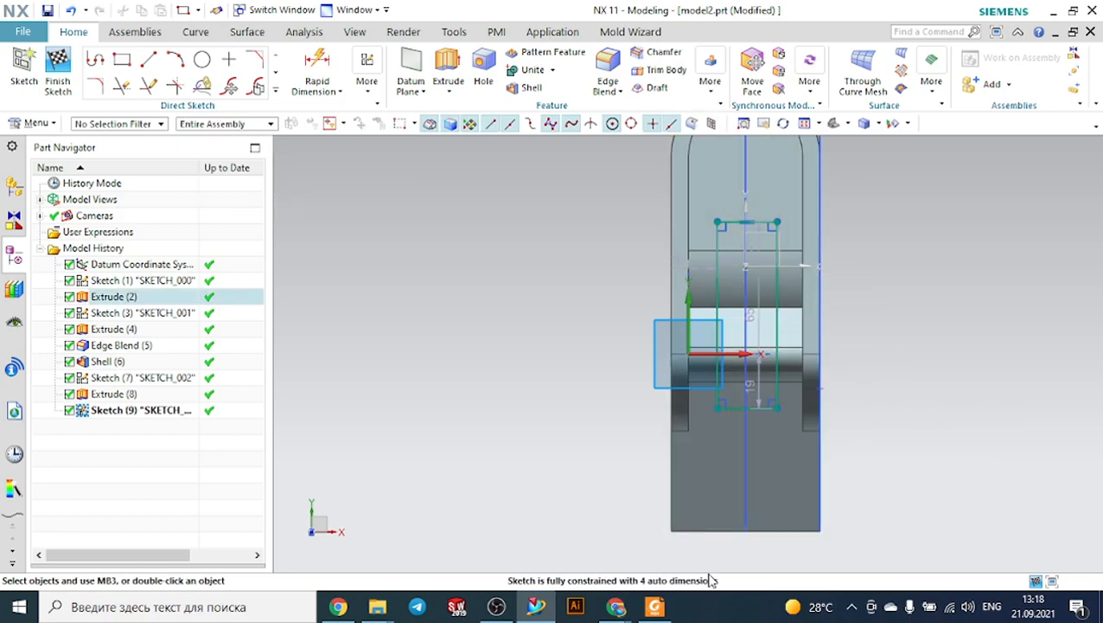
Step: Check the slot width in the 1.pdf drawing in Foxit Reader, and dimension the rectangle's width to 20 mm in NX
left_click(656, 607)
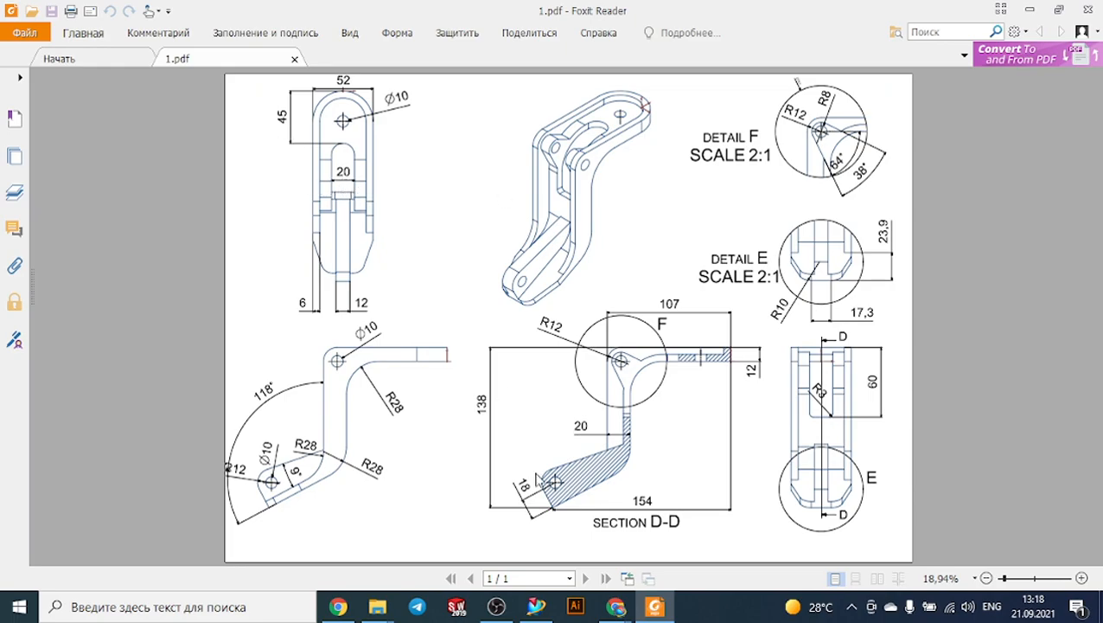
left_click(536, 606)
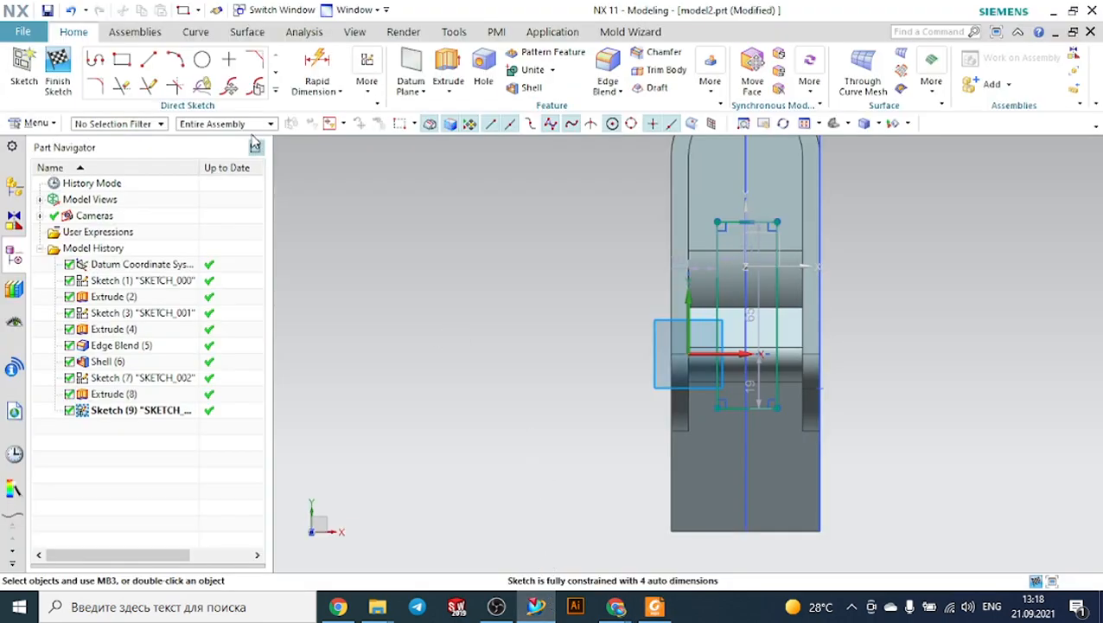
left_click(317, 66)
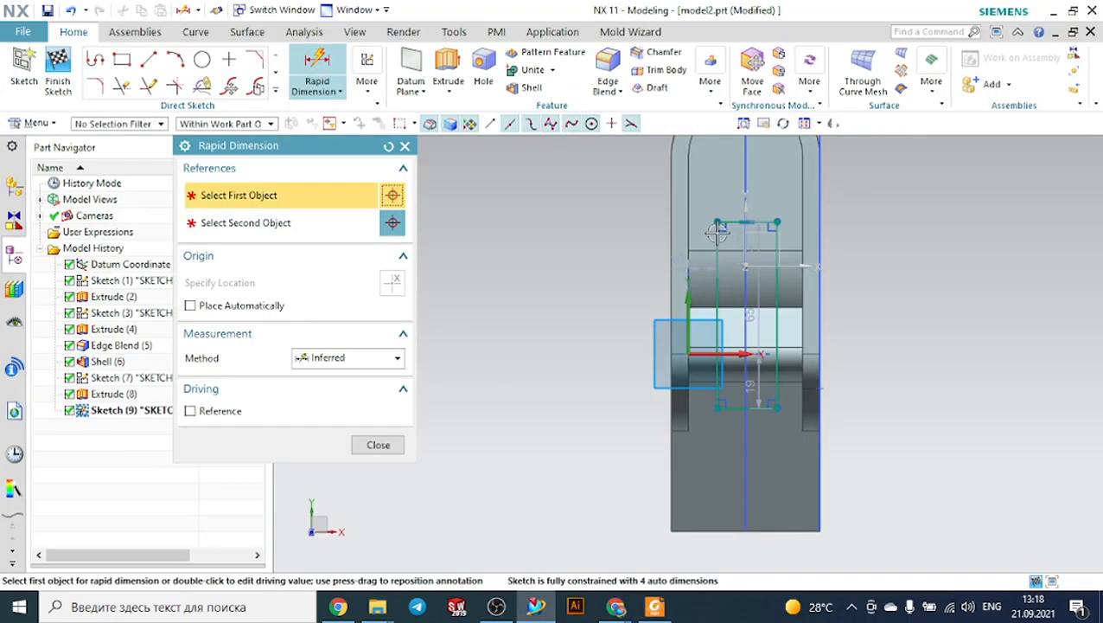
left_click(718, 248)
left_click(777, 288)
left_click(947, 486)
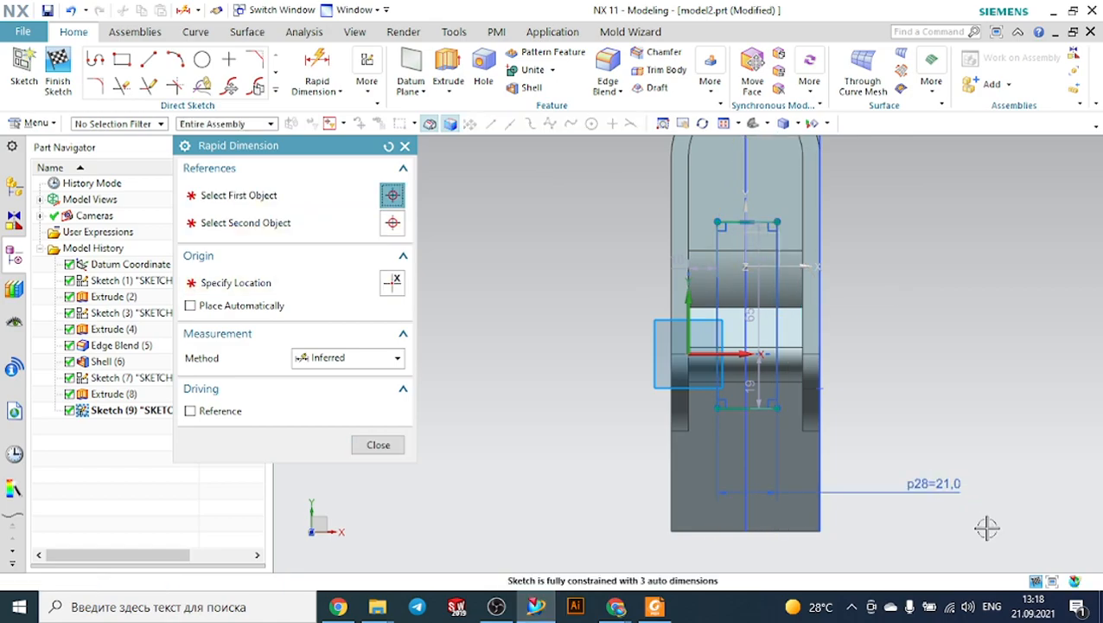
type("20")
key("Return")
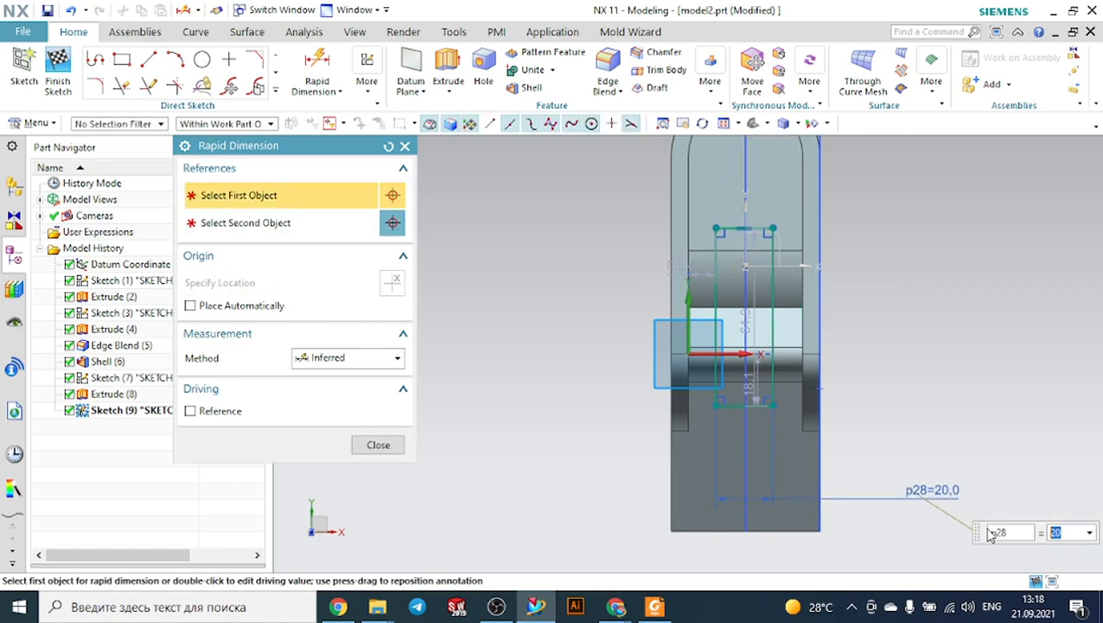
key("Escape")
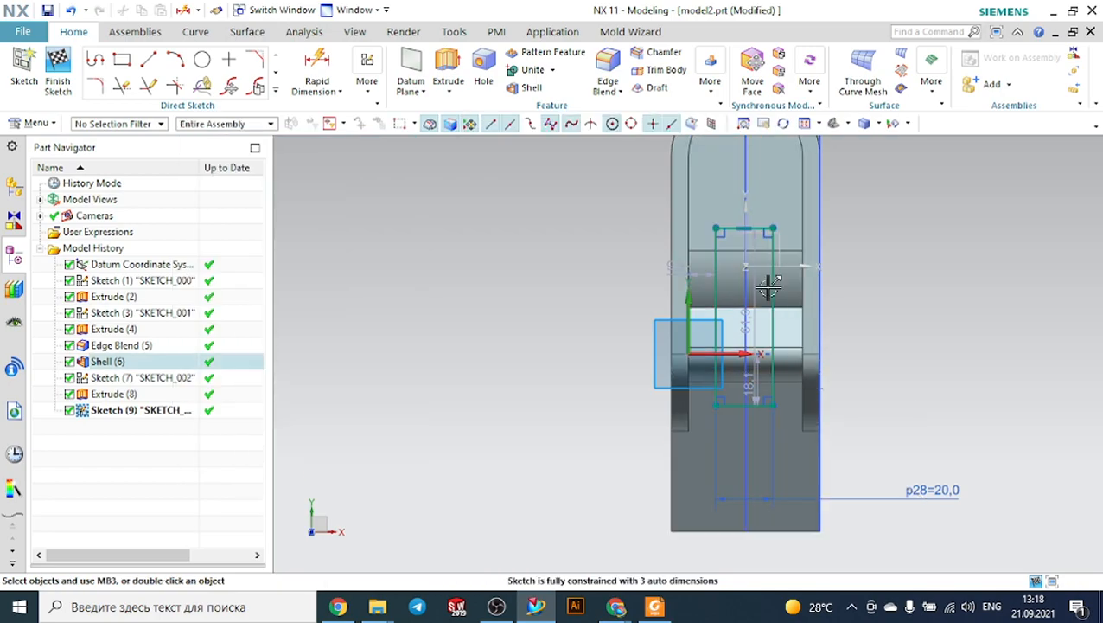
Step: Dimension the rectangle's long side 10 mm from the bracket's centreline so the slot sits symmetrically
left_click(316, 71)
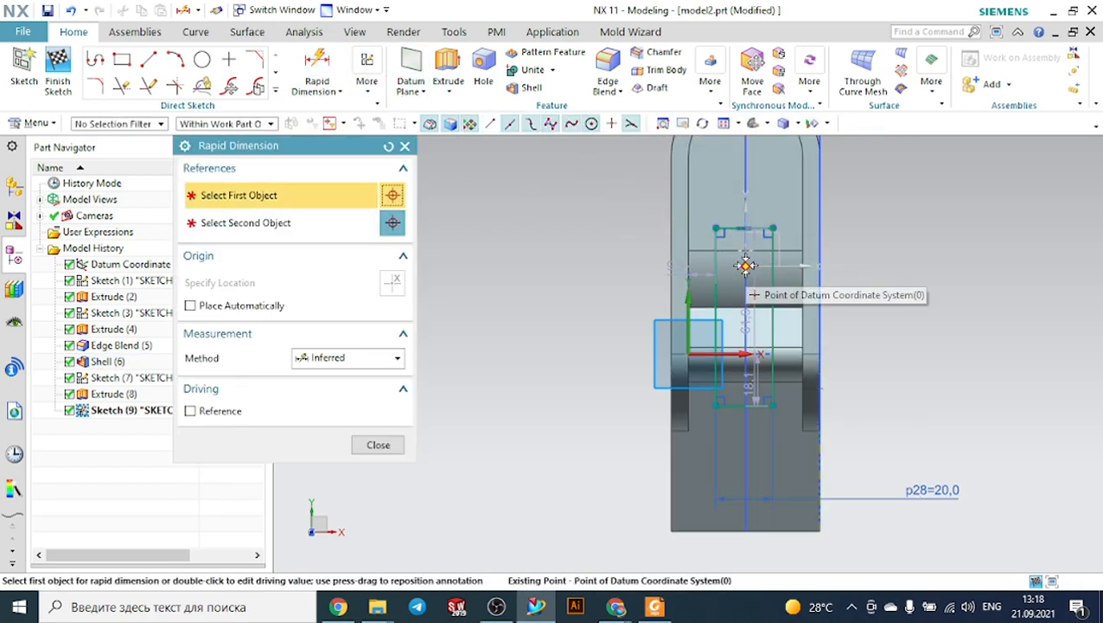
left_click(714, 261)
left_click(745, 260)
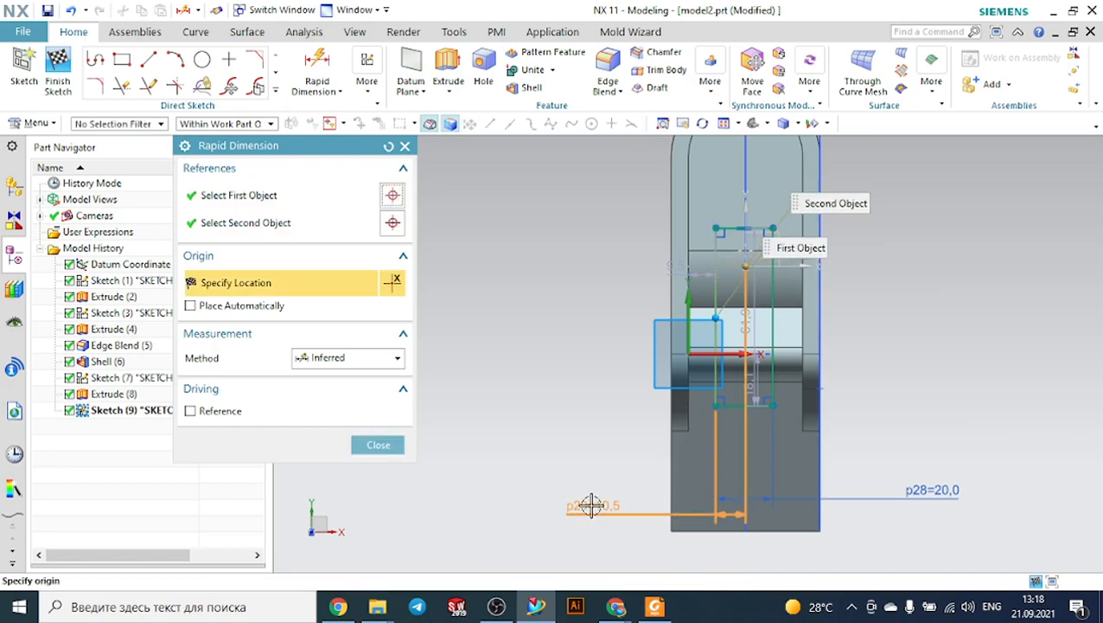
left_click(591, 507)
type("10")
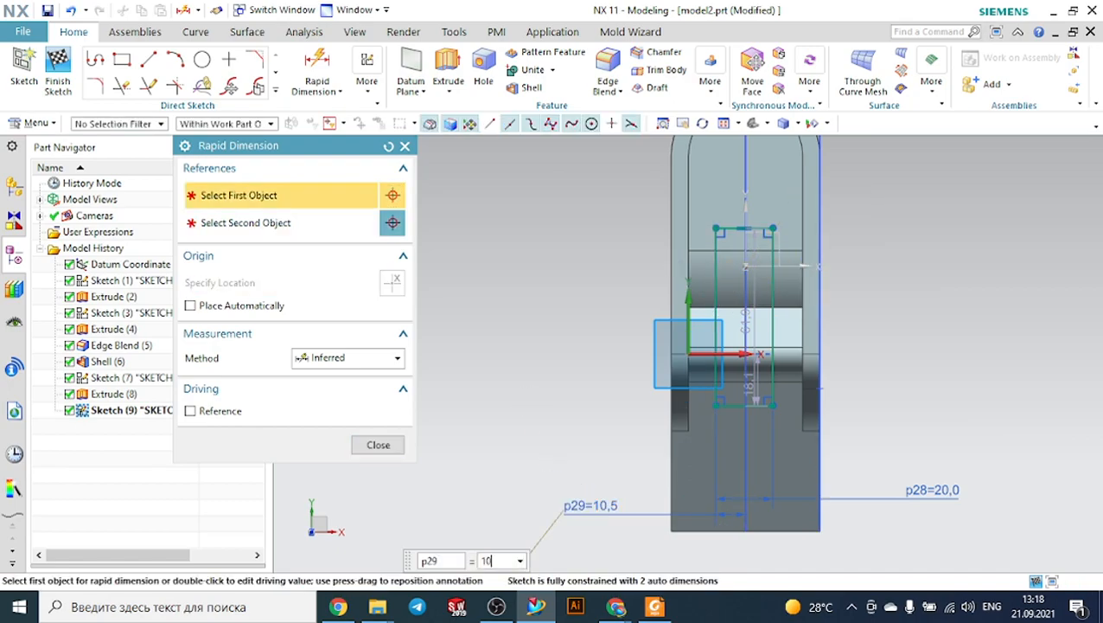
key("Return")
key("Escape")
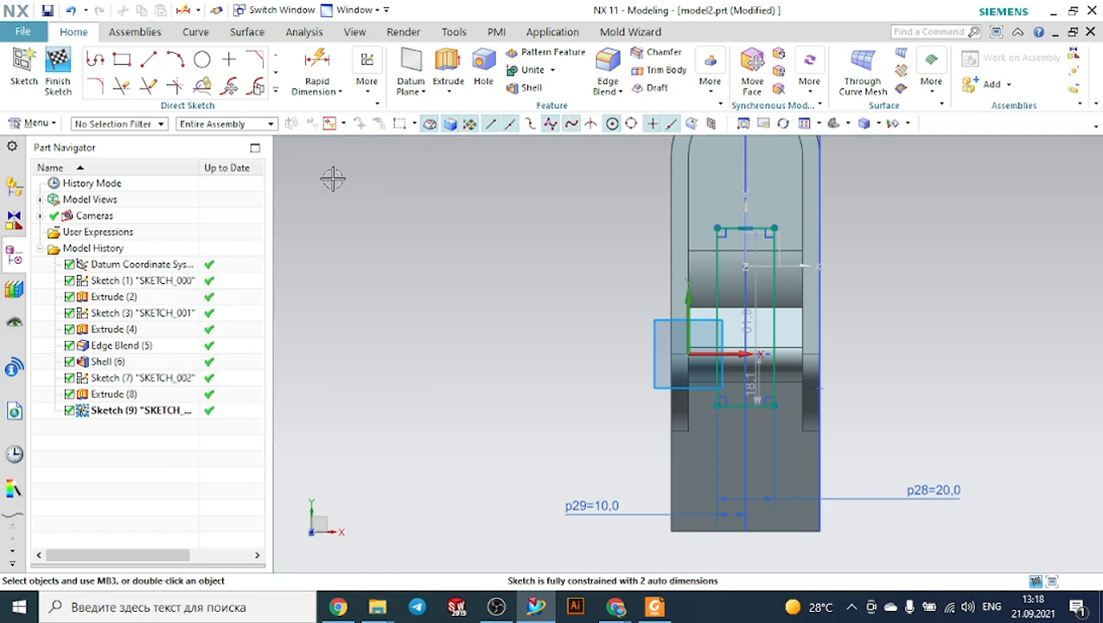
Step: Draw a semicircular arc of about 10 mm radius across the rectangle's end on the upper arm side
left_click(177, 63)
scroll(747, 216, "up", 3)
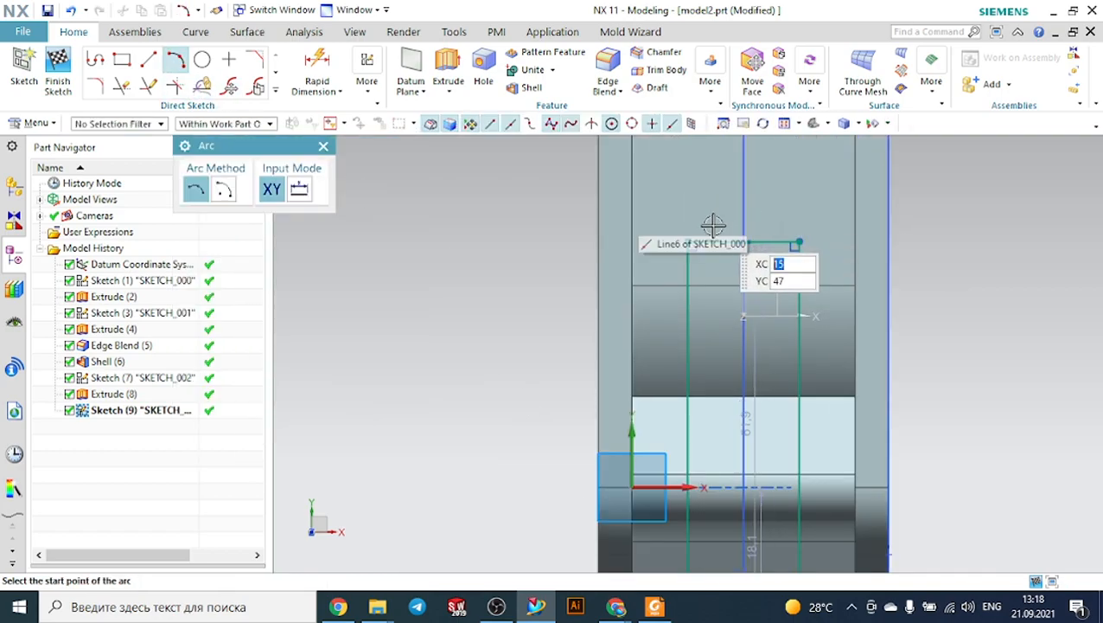
left_click(690, 241)
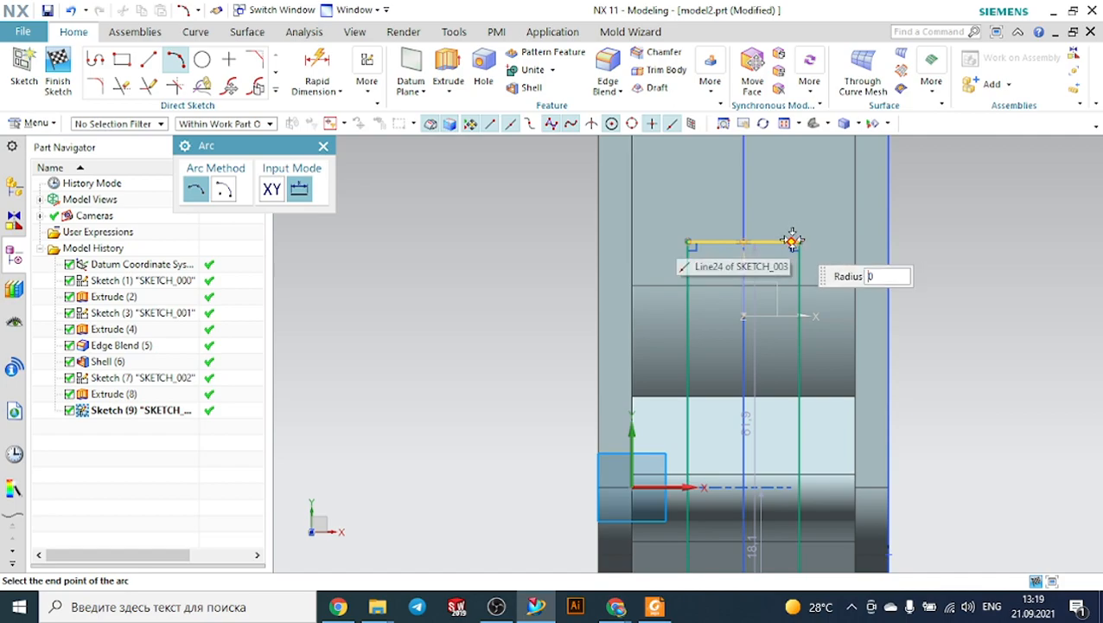
left_click(794, 240)
left_click(745, 186)
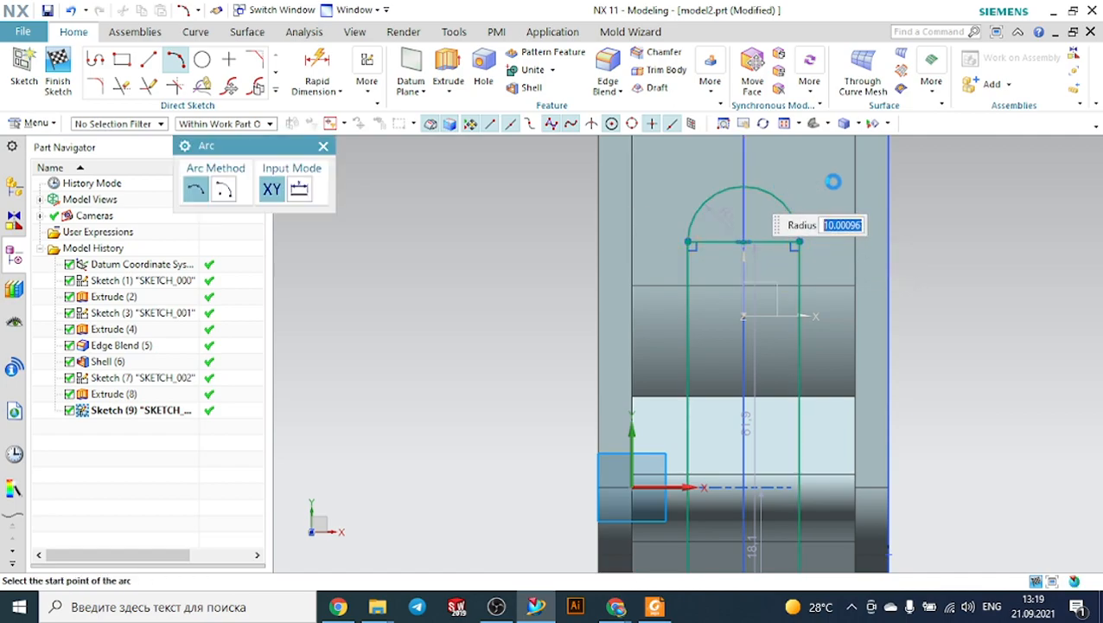
key("Escape")
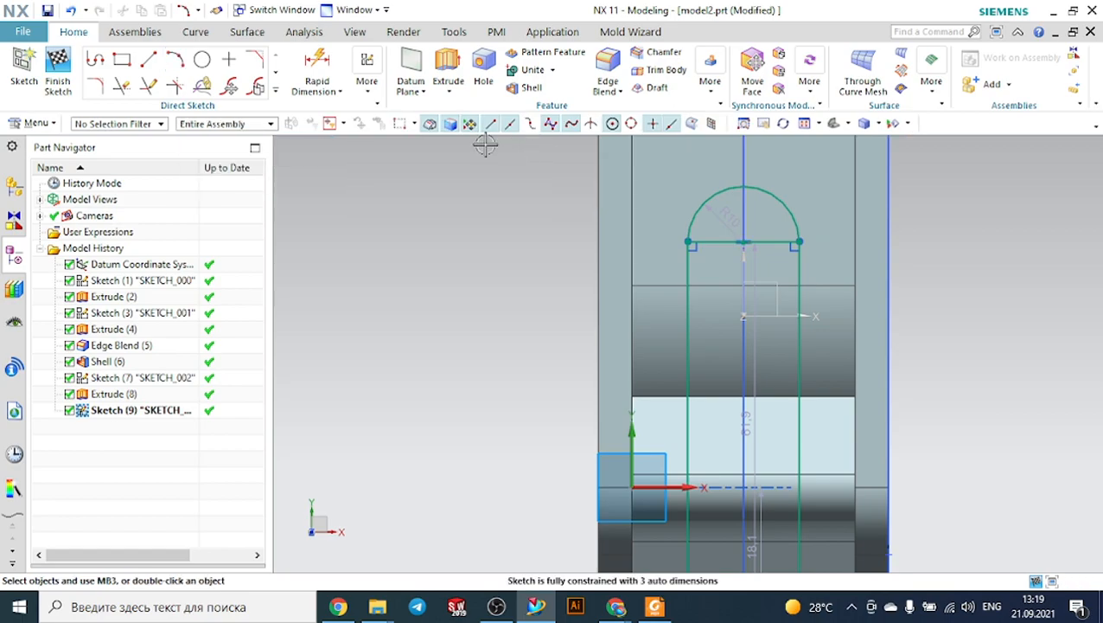
Step: Dimension the top of the slot's arc 45 mm from the rounded outer end of the upper arm
left_click(317, 69)
scroll(468, 192, "down", 5)
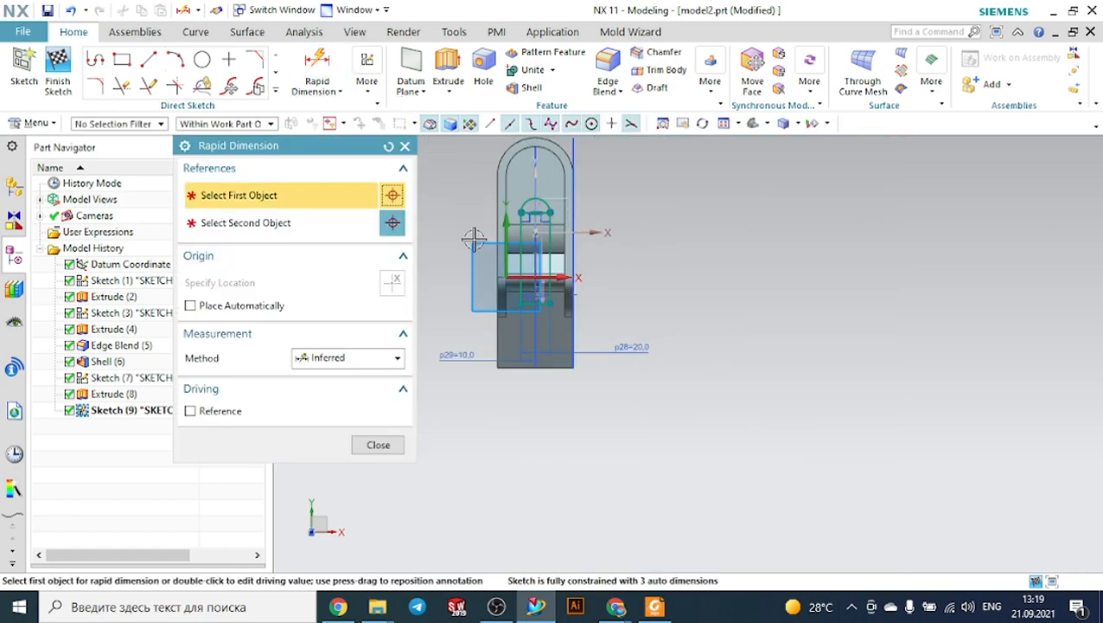
scroll(519, 164, "up", 3)
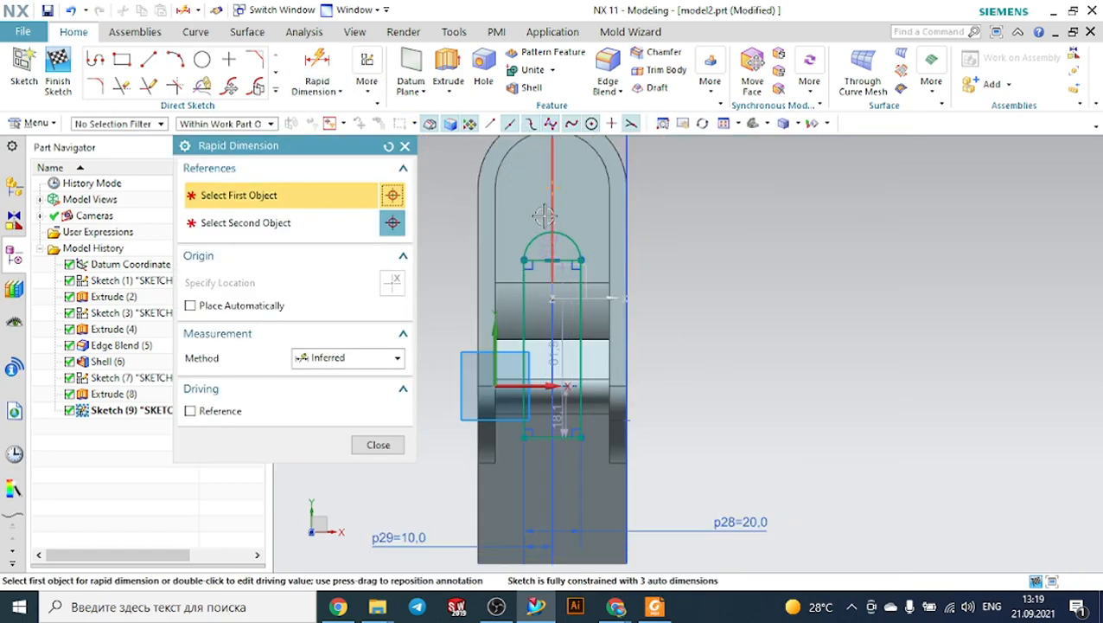
left_click(553, 238)
scroll(554, 235, "down", 3)
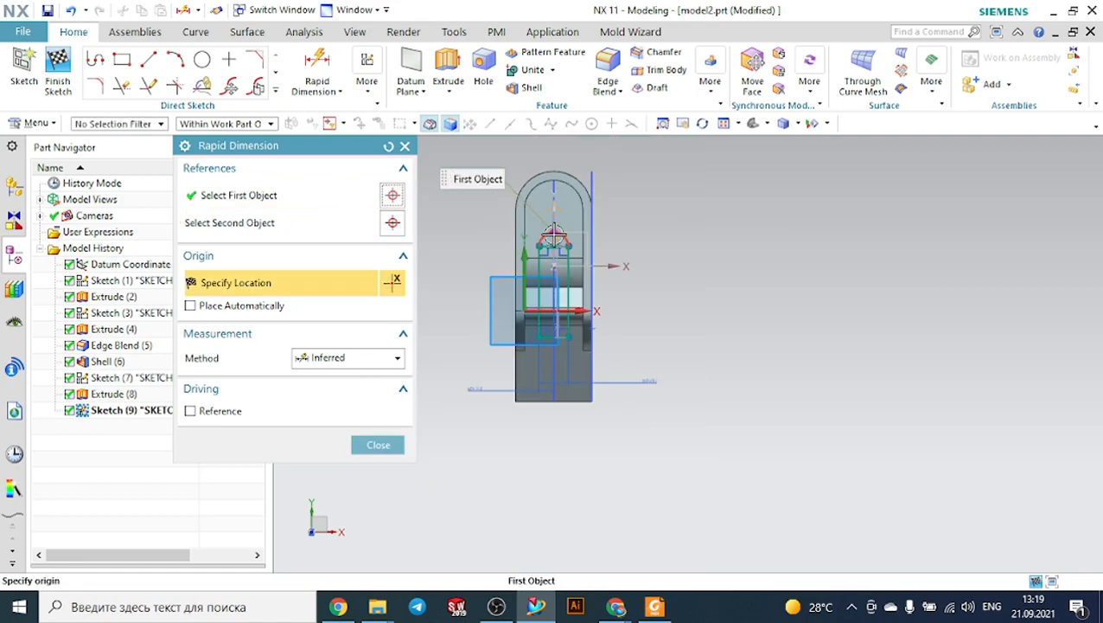
scroll(554, 165, "up", 3)
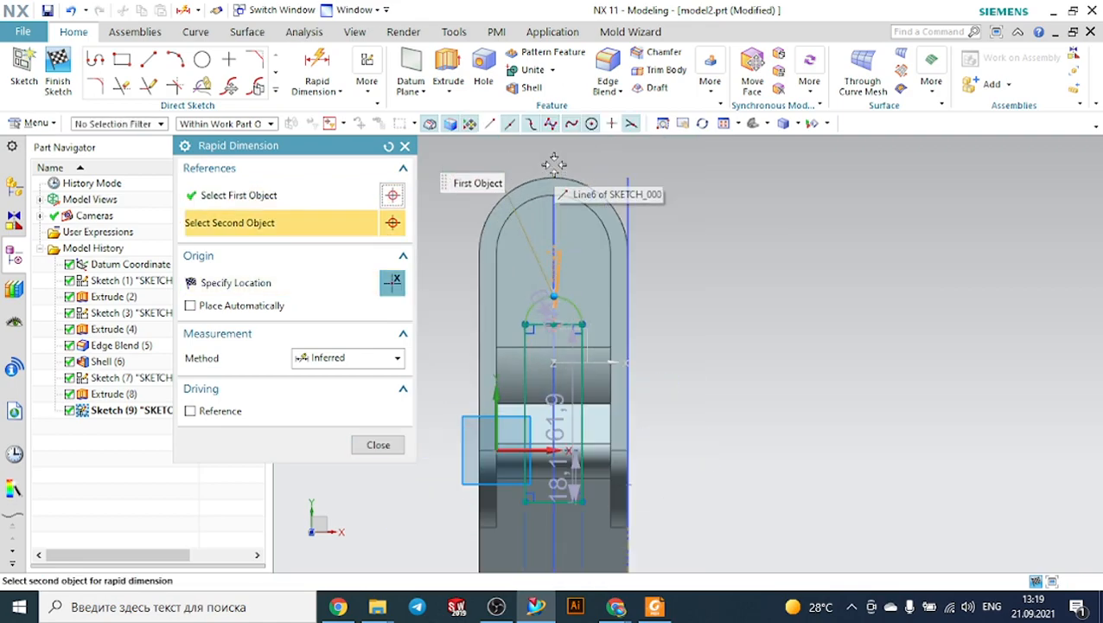
left_click(808, 222)
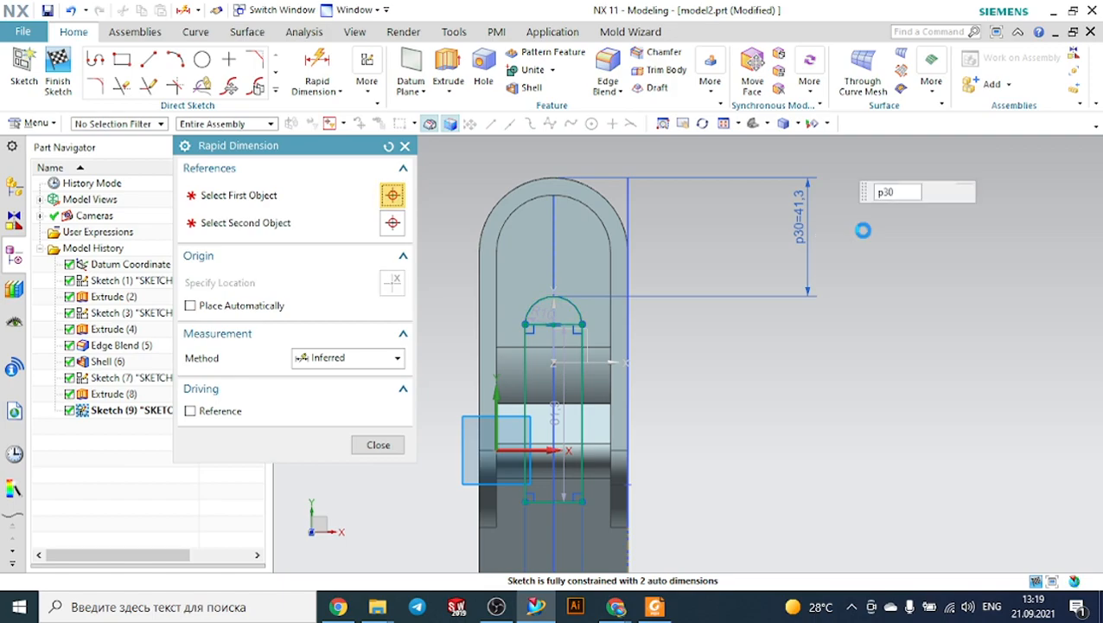
key("Return")
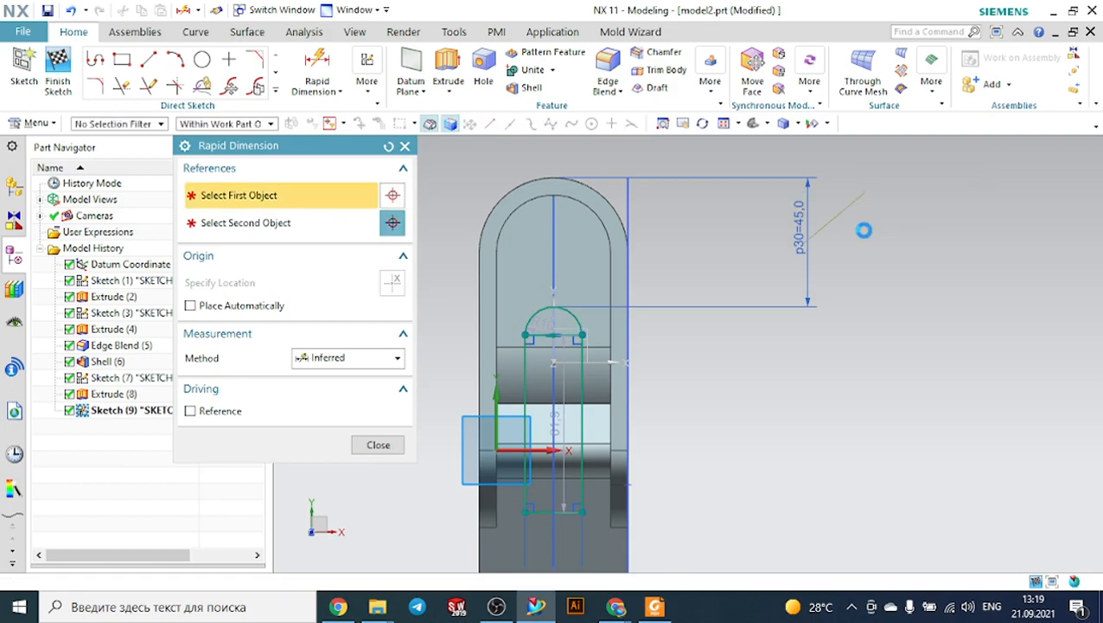
key("Escape")
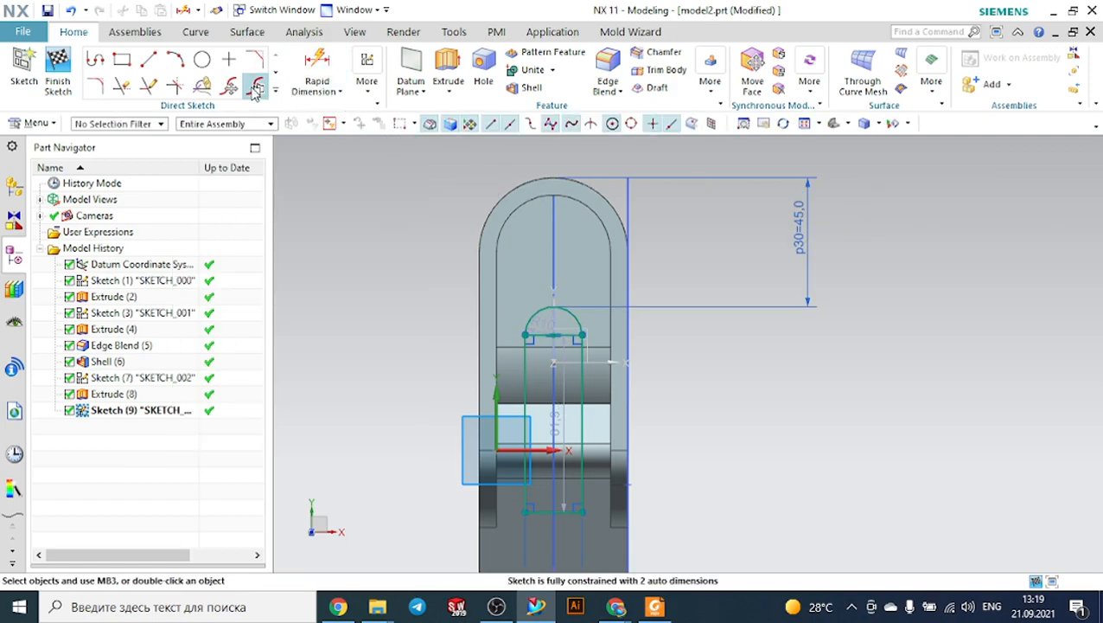
Step: Trim the straight line between the arc and the rectangle, and finish the slot sketch
left_click(122, 86)
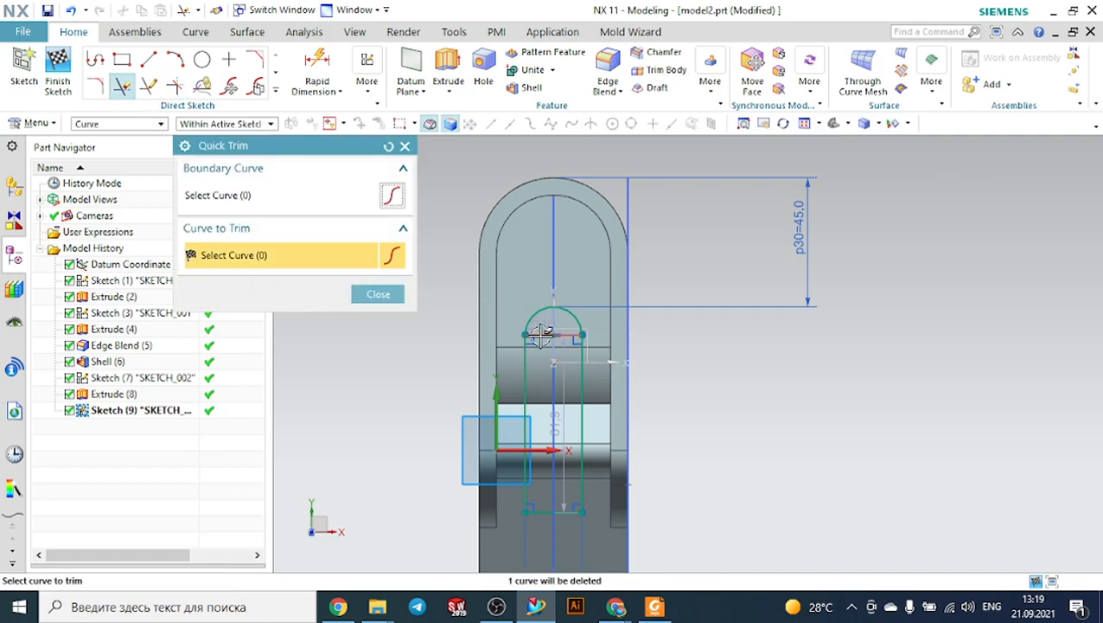
left_click(380, 296)
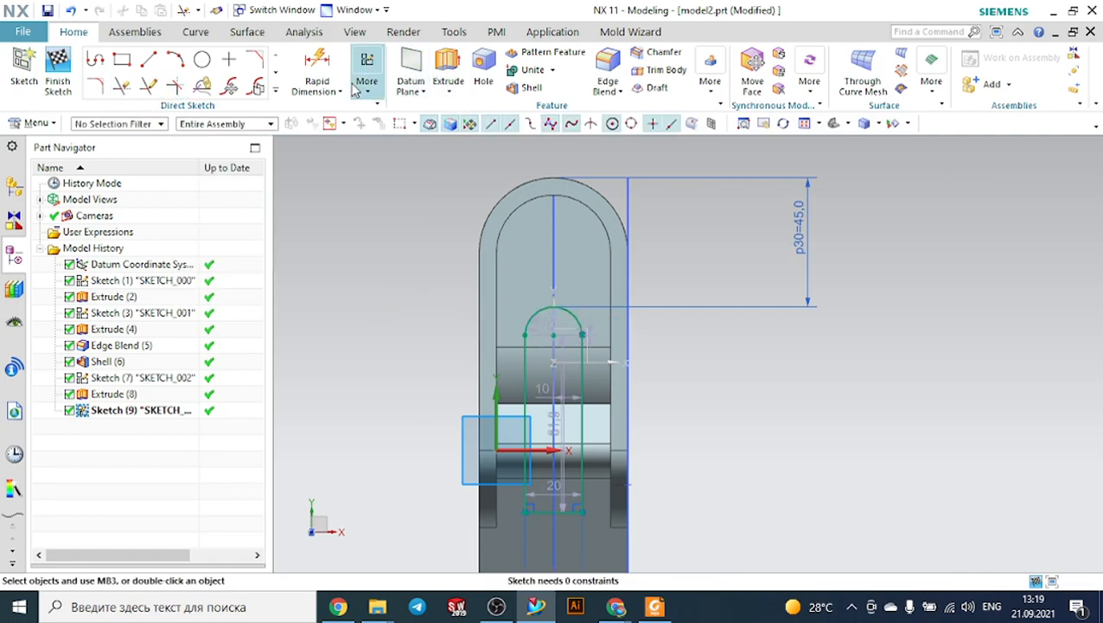
left_click(57, 69)
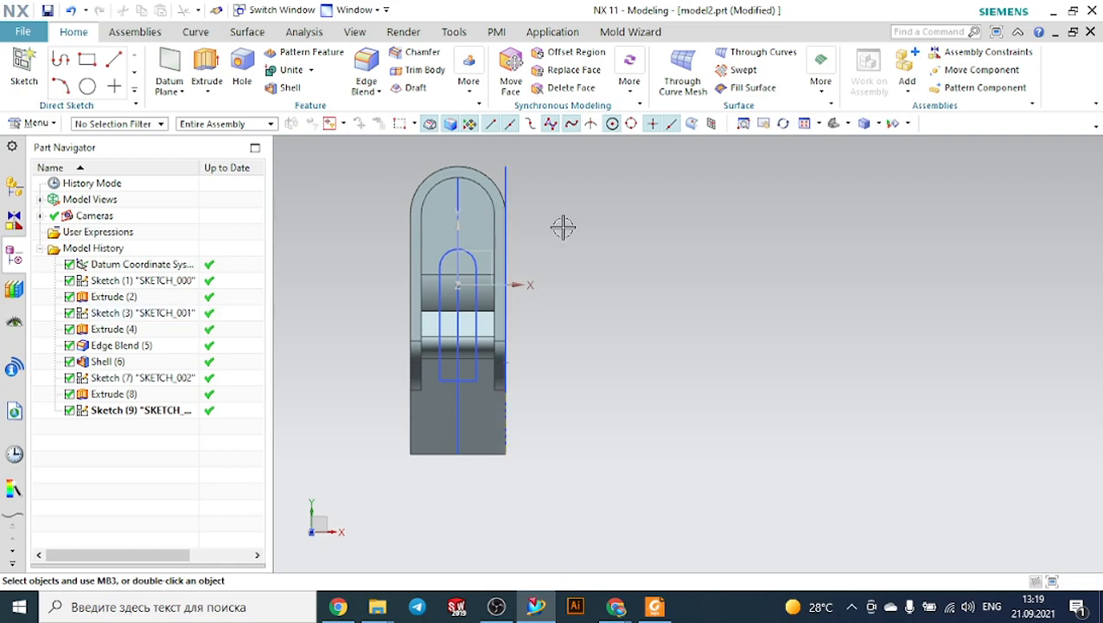
Step: Start an extrusion of the slot profile, directed down from the arm's rim through the corner web
mouse_move(641, 242)
middle_mouse_down()
mouse_move(640, 200)
mouse_move(640, 228)
middle_mouse_up()
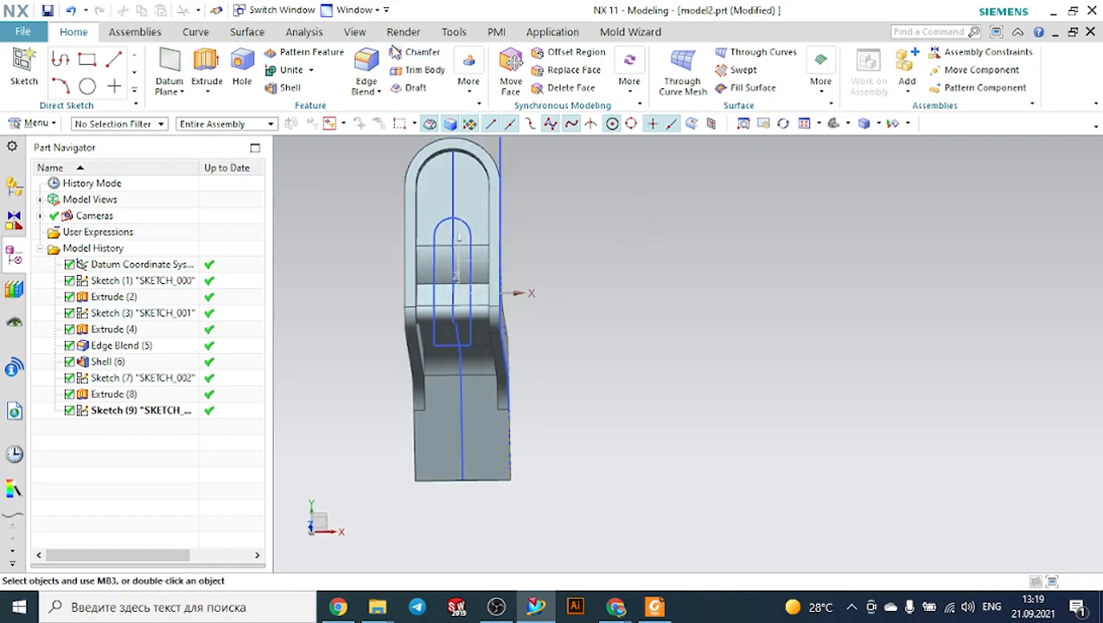
left_click(208, 73)
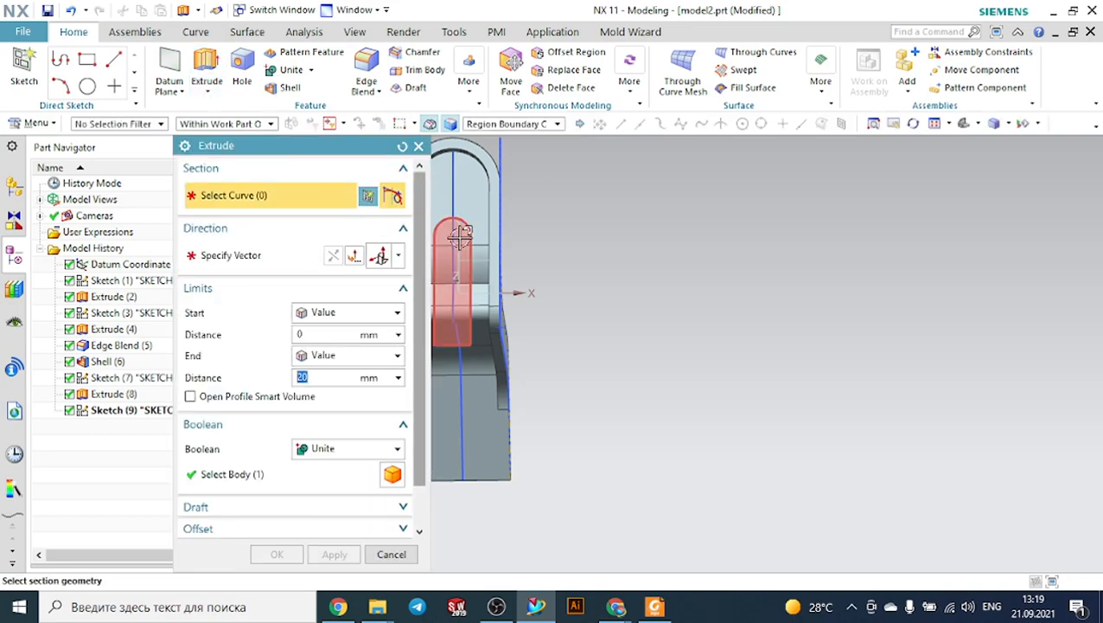
left_click(458, 229)
mouse_move(677, 258)
middle_mouse_down()
mouse_move(666, 233)
mouse_move(664, 262)
mouse_move(606, 199)
middle_mouse_up()
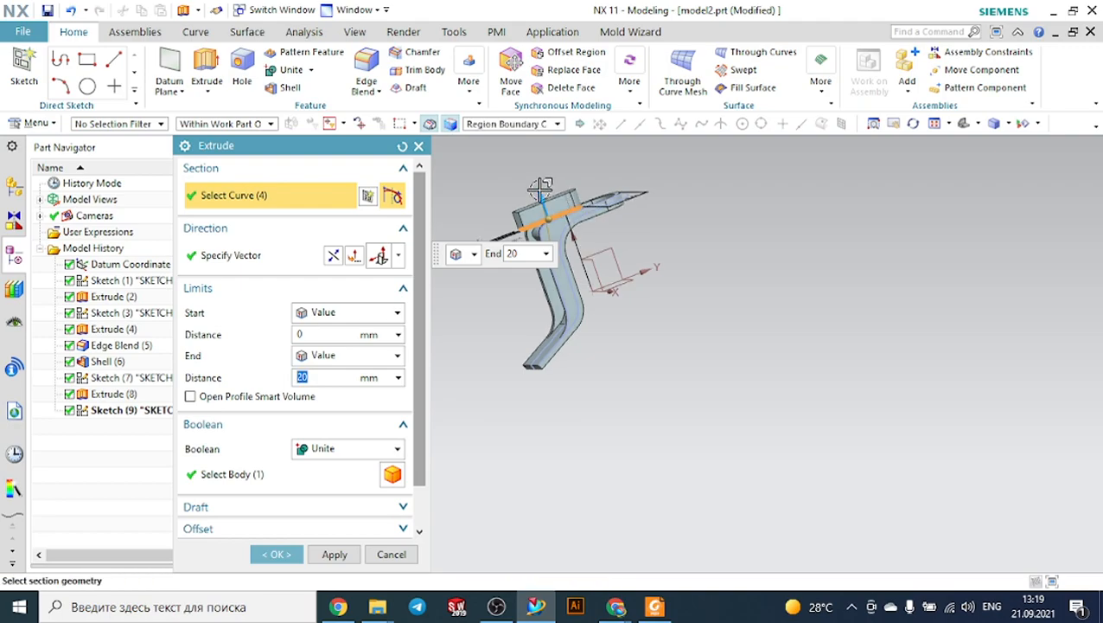
scroll(545, 210, "up", 3)
left_click_drag(544, 210, 592, 339)
Step: Check the slot depth in the 1.pdf drawing in Foxit Reader, and extrude the slot 60 mm in NX, subtracting it from the bracket
left_click(659, 605)
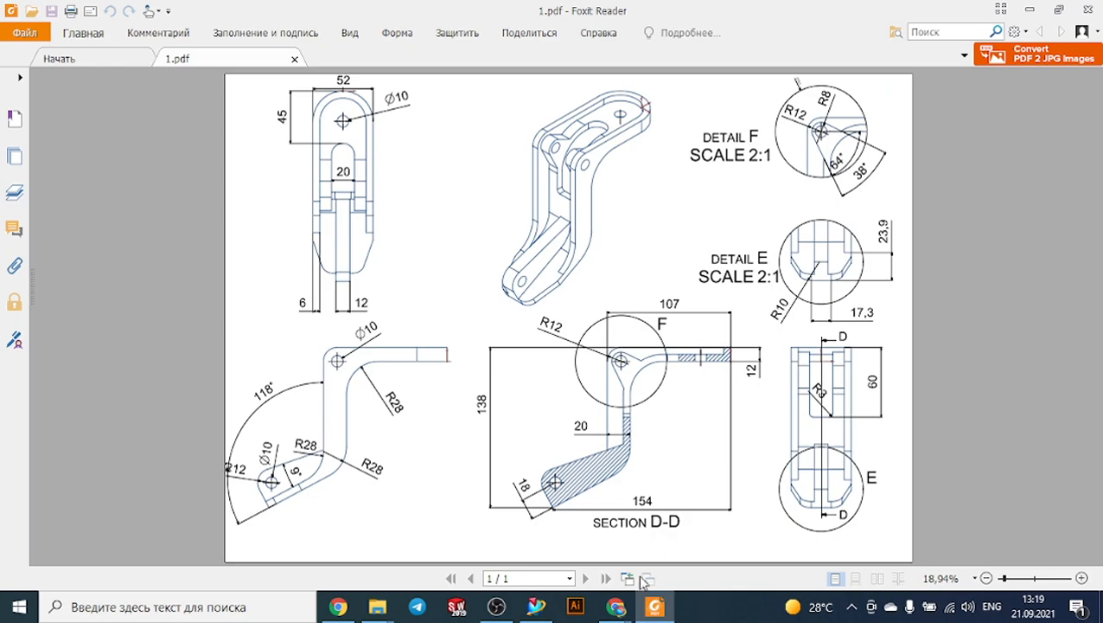
left_click(541, 607)
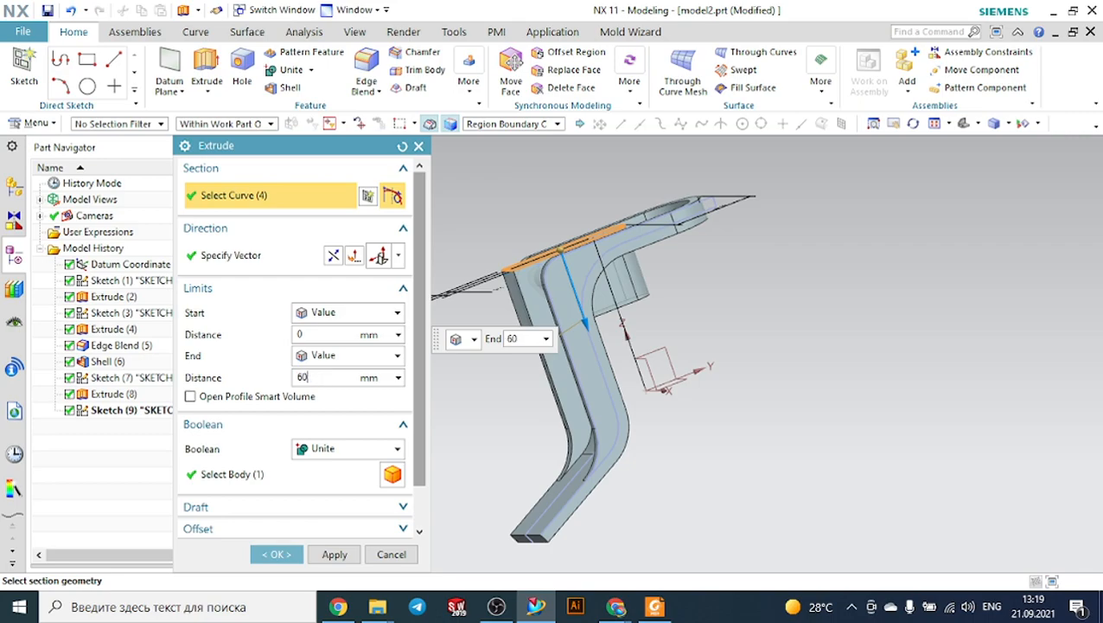
key("Return")
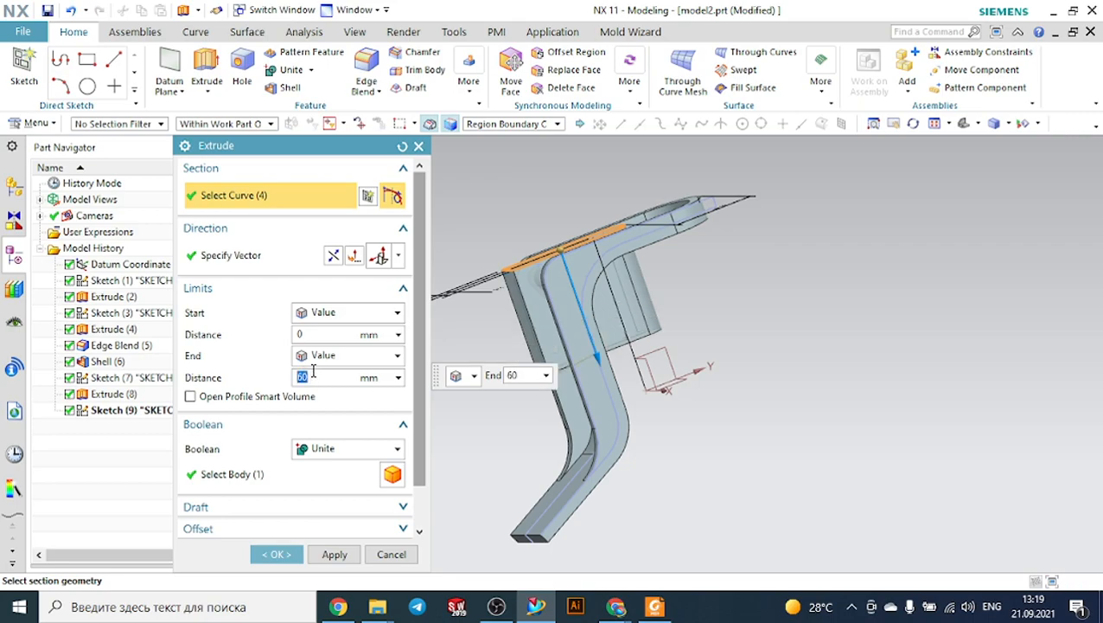
left_click(352, 447)
left_click(327, 498)
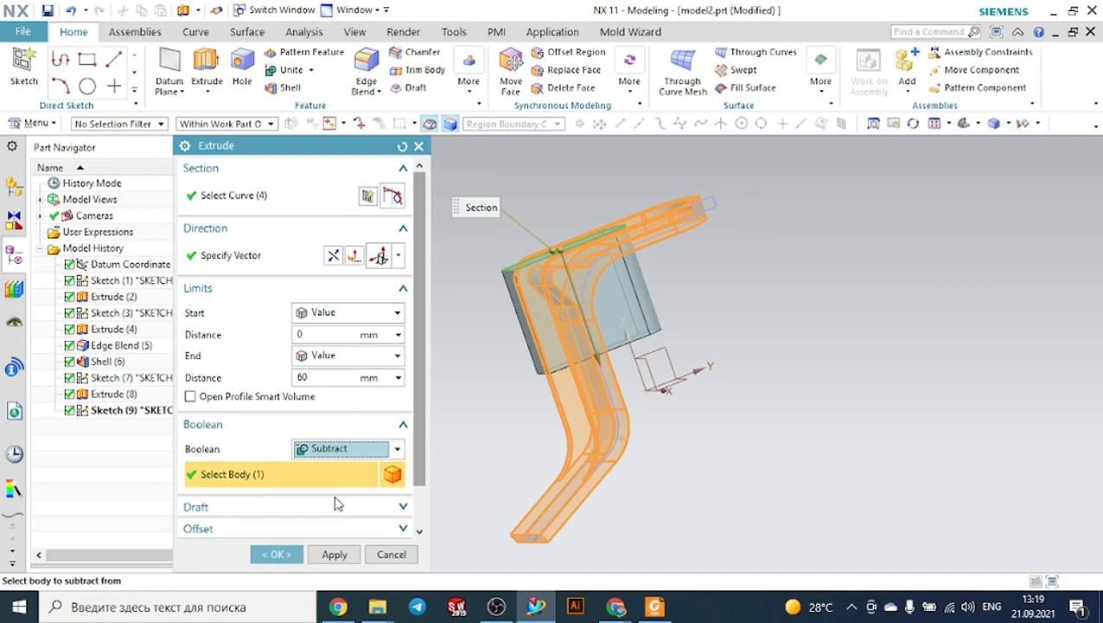
left_click(277, 554)
middle_click_drag(857, 308, 776, 315)
scroll(739, 313, "up", 3)
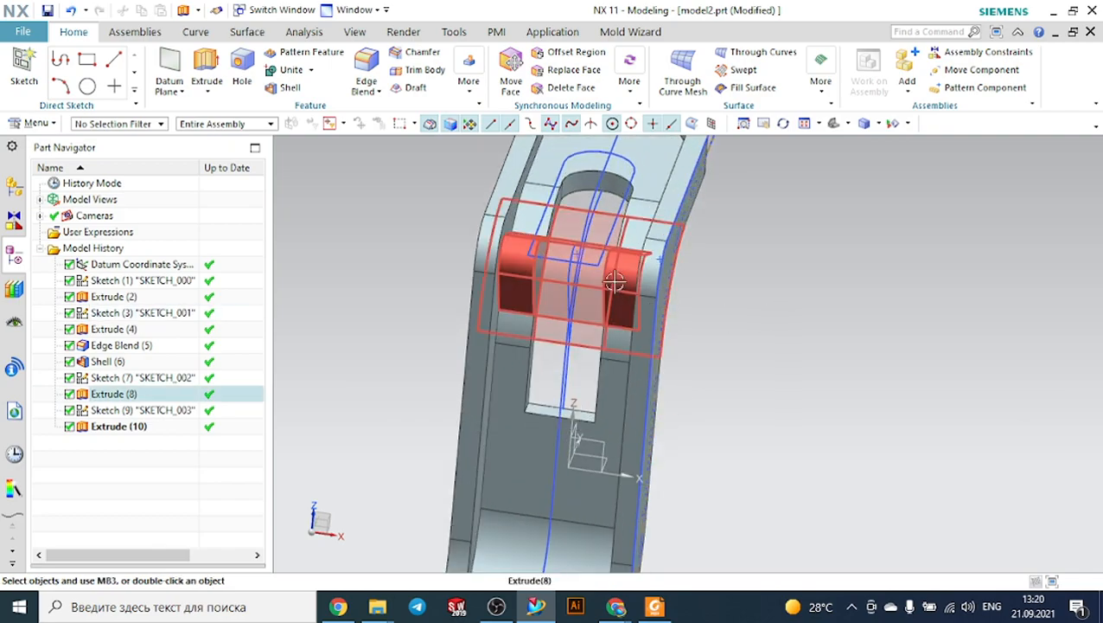
Step: Hide all sketches in the model and inspect the slotted corner of the bracket
left_click(878, 124)
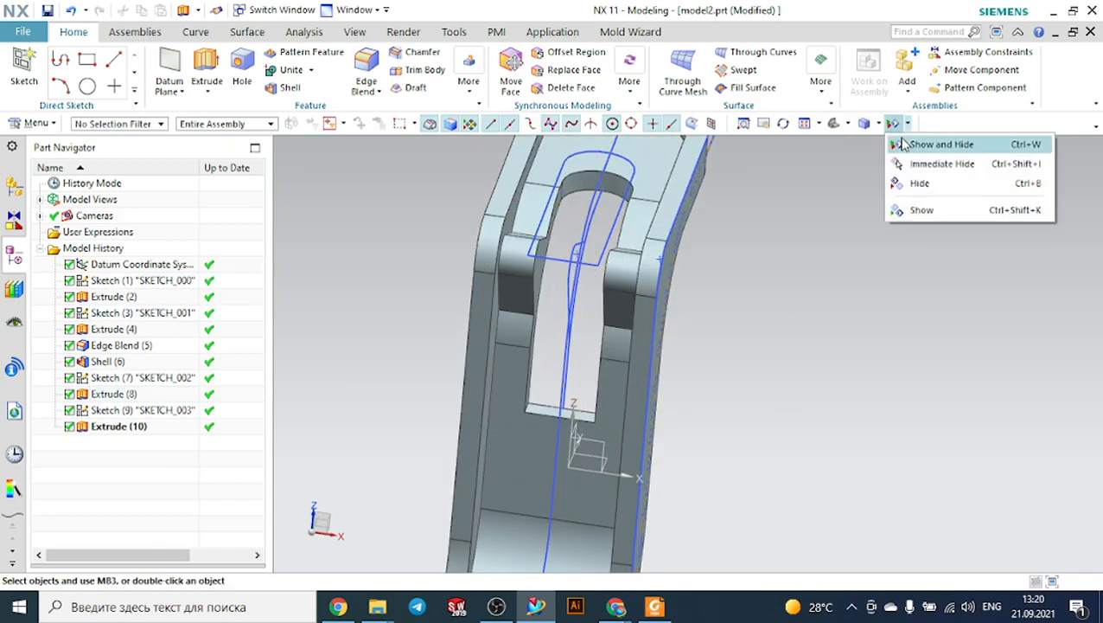
left_click(904, 142)
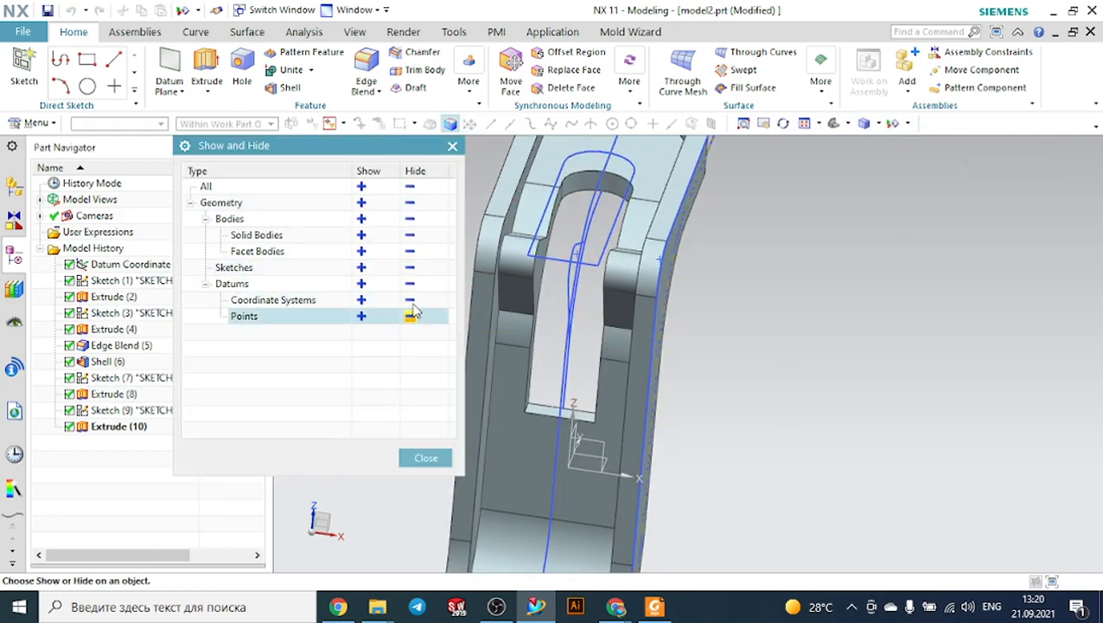
left_click(410, 269)
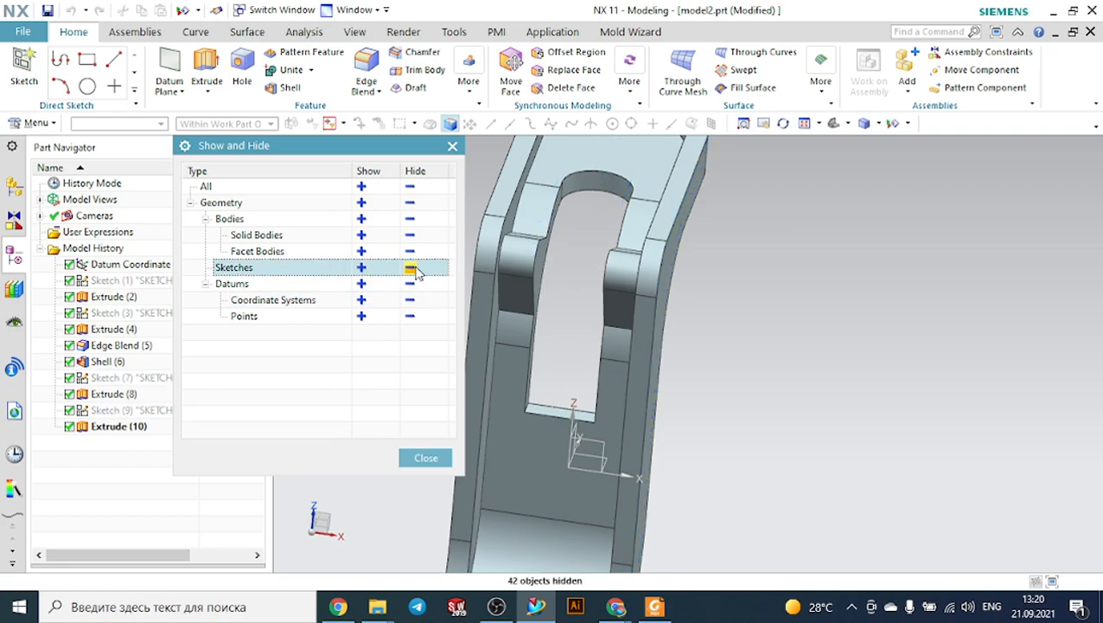
left_click(424, 458)
middle_click_drag(824, 366, 825, 367)
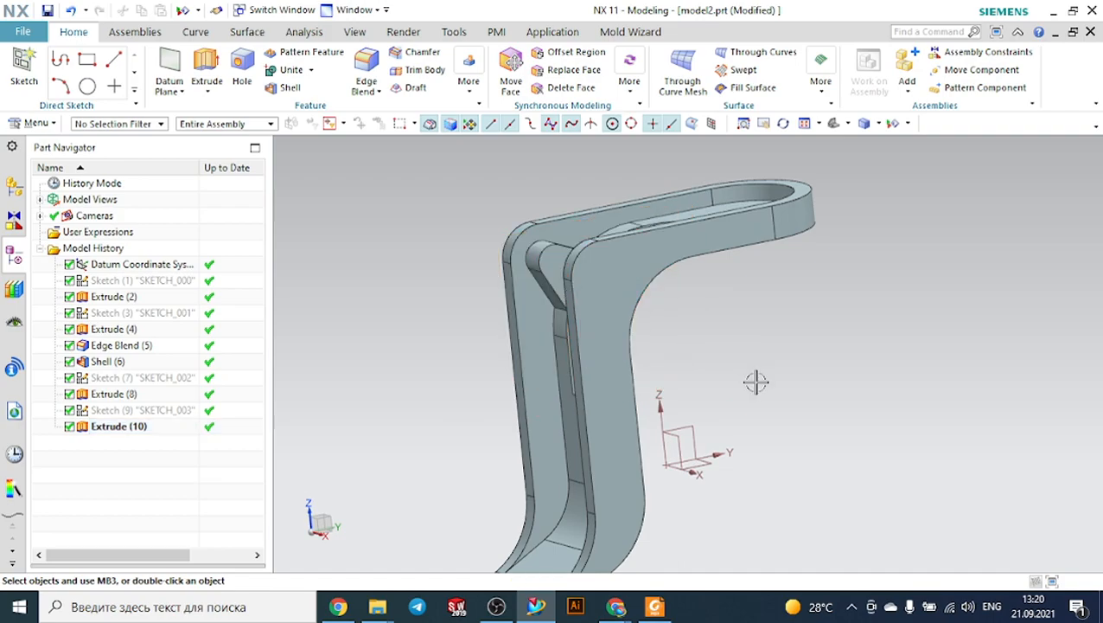
mouse_move(756, 381)
middle_mouse_down()
mouse_move(813, 406)
mouse_move(789, 421)
middle_mouse_up()
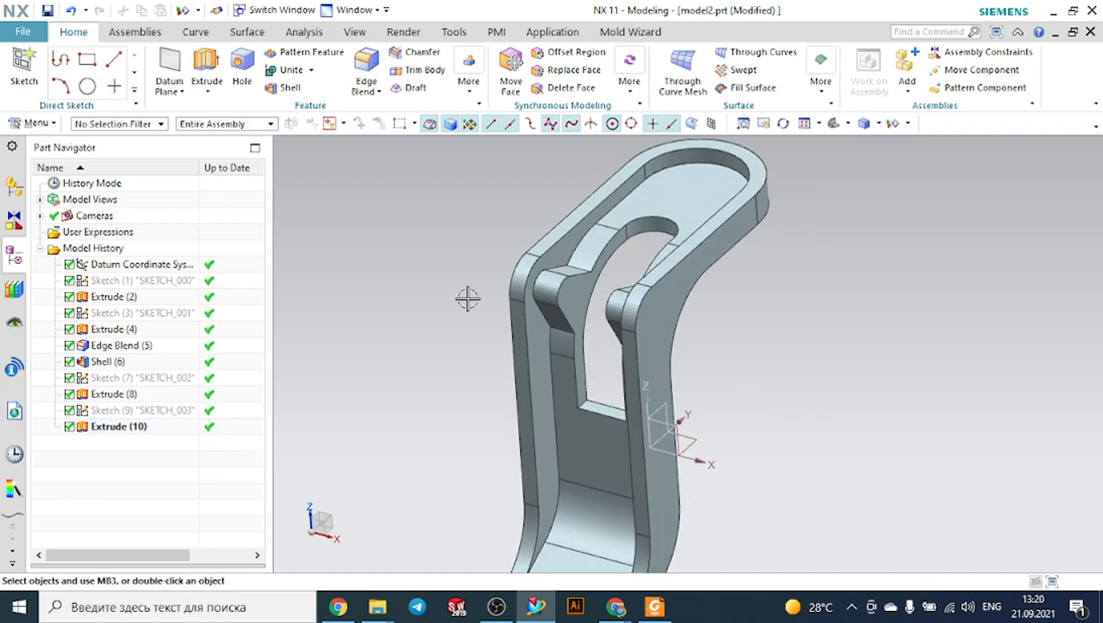
Step: Sketch a 6 mm diameter circle on the bracket's outer side face, concentric with the rounded corner
left_click(25, 69)
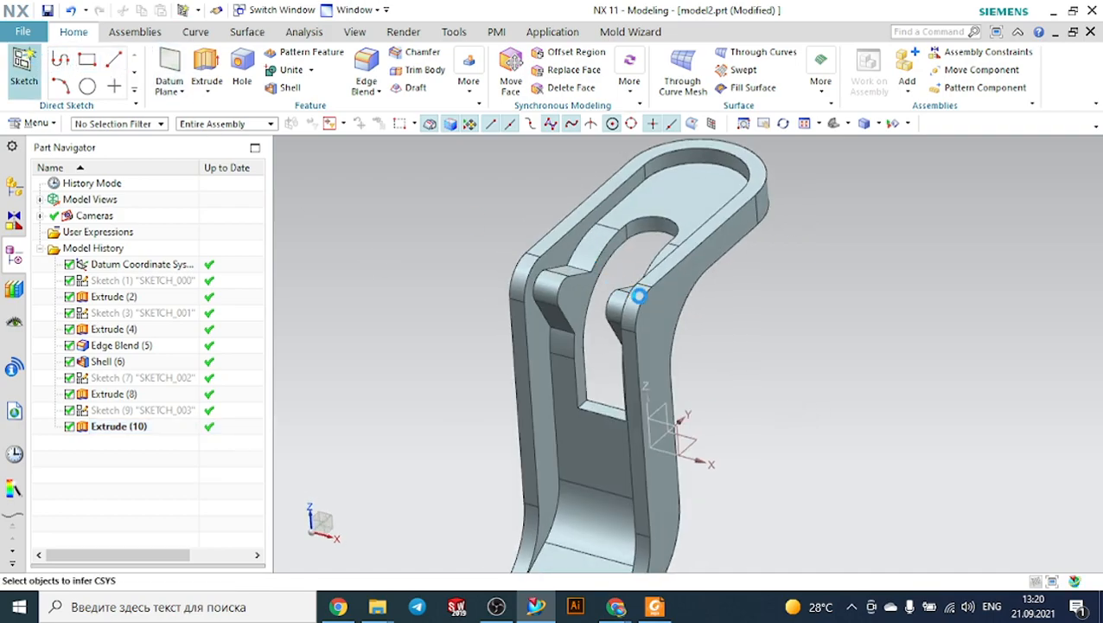
left_click(656, 319)
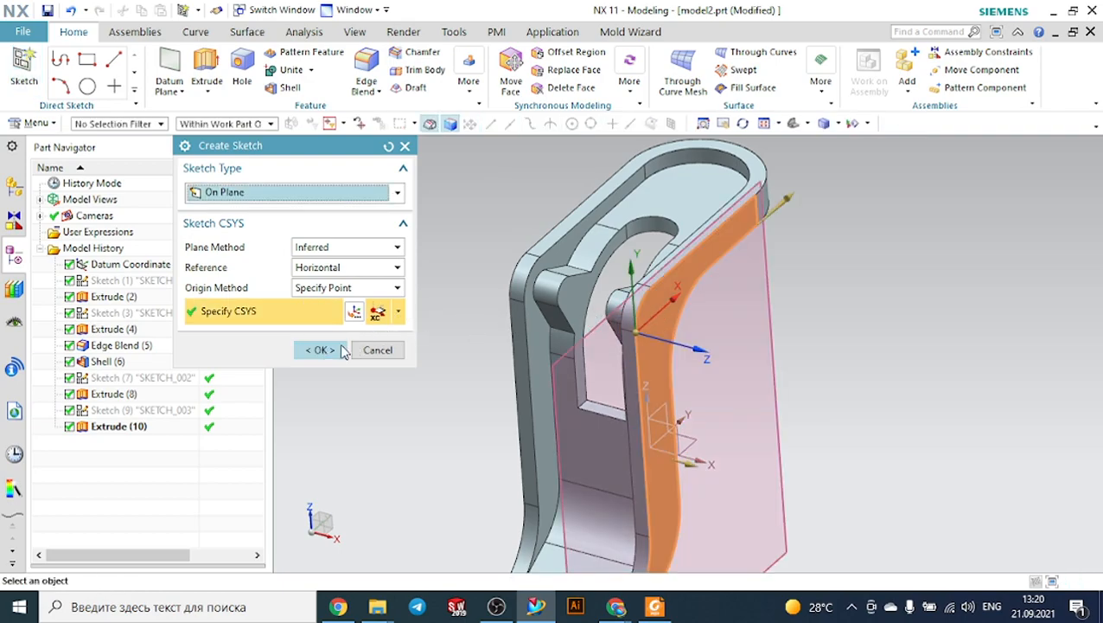
left_click(321, 349)
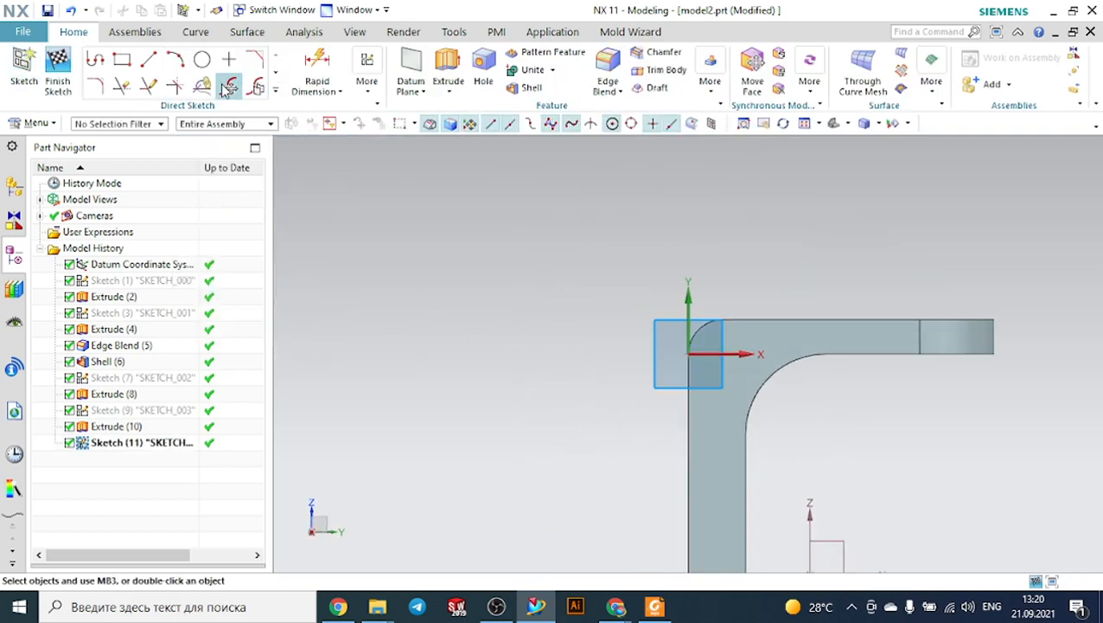
left_click(201, 59)
scroll(764, 361, "up", 3)
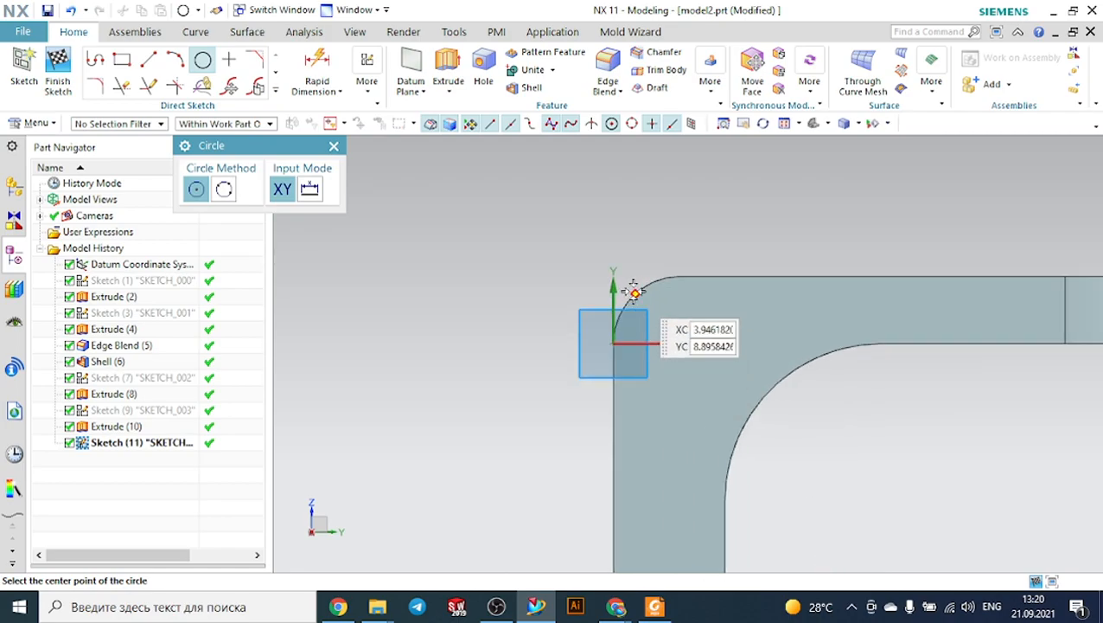
left_click(678, 343)
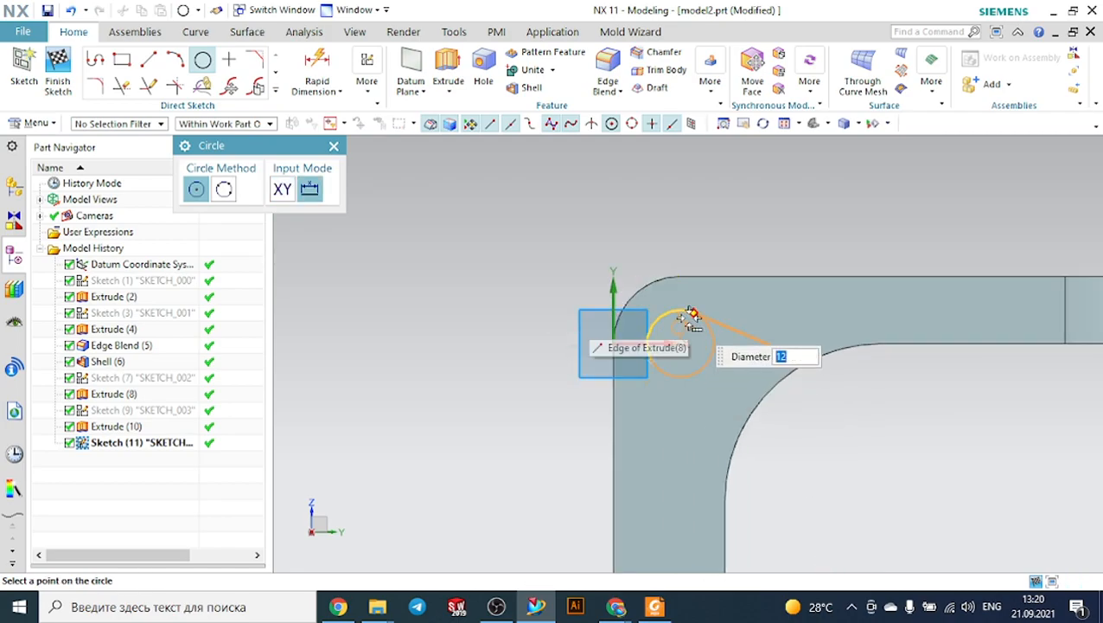
type("6")
key("Return")
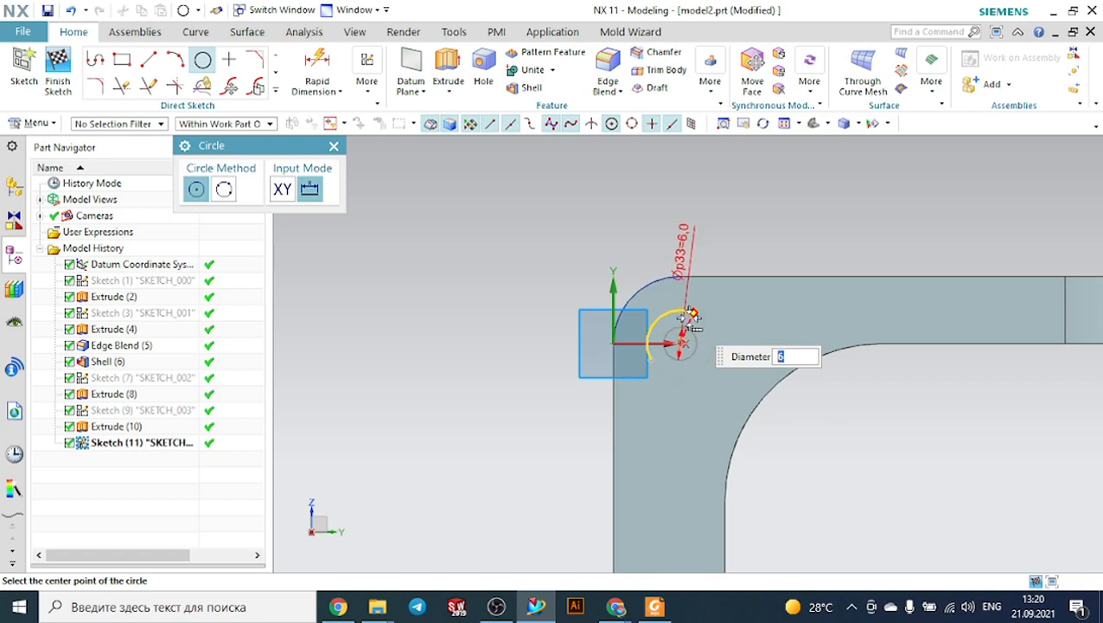
key("Escape")
Step: Extrude the corner circle 65 mm across both side walls and corner lugs, subtracting it from the bracket
key("x")
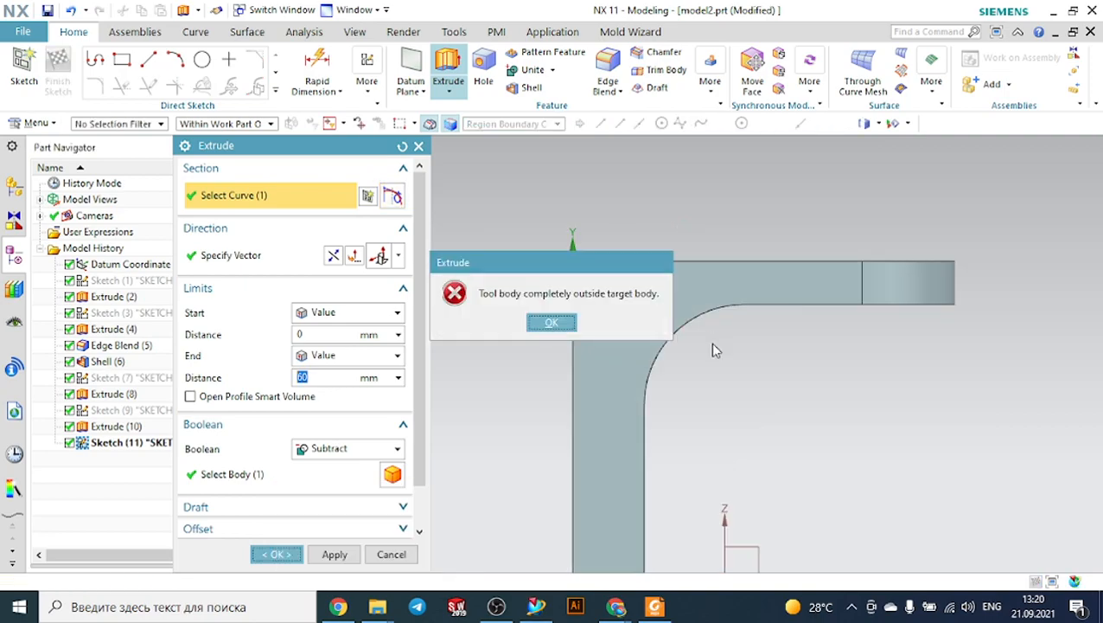
left_click(552, 320)
middle_click_drag(779, 359, 800, 444)
left_click_drag(792, 444, 443, 332)
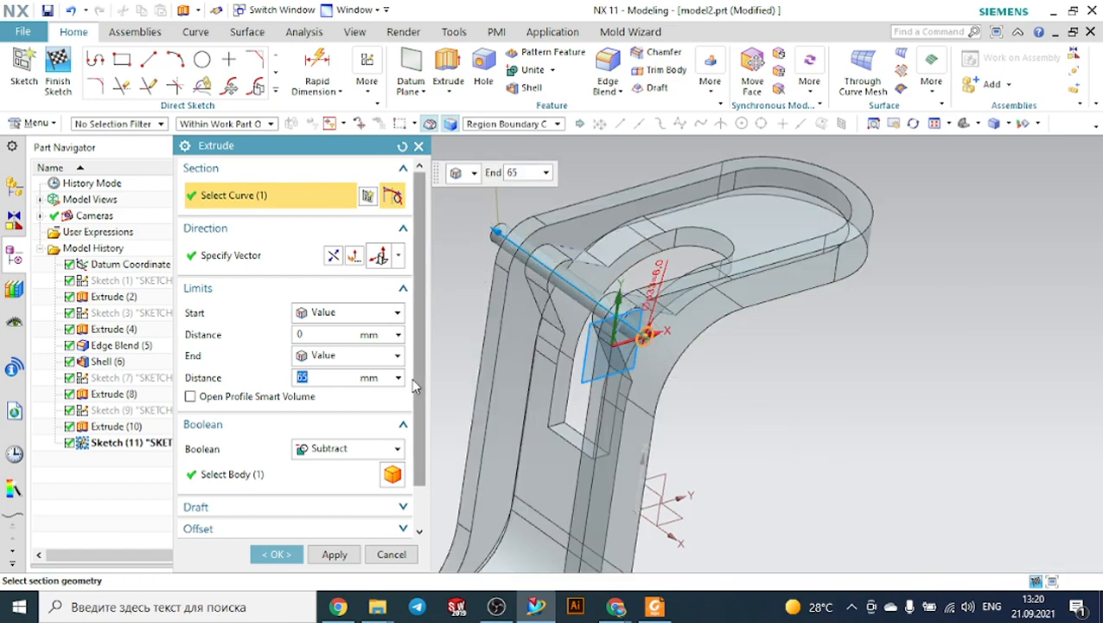
left_click(282, 484)
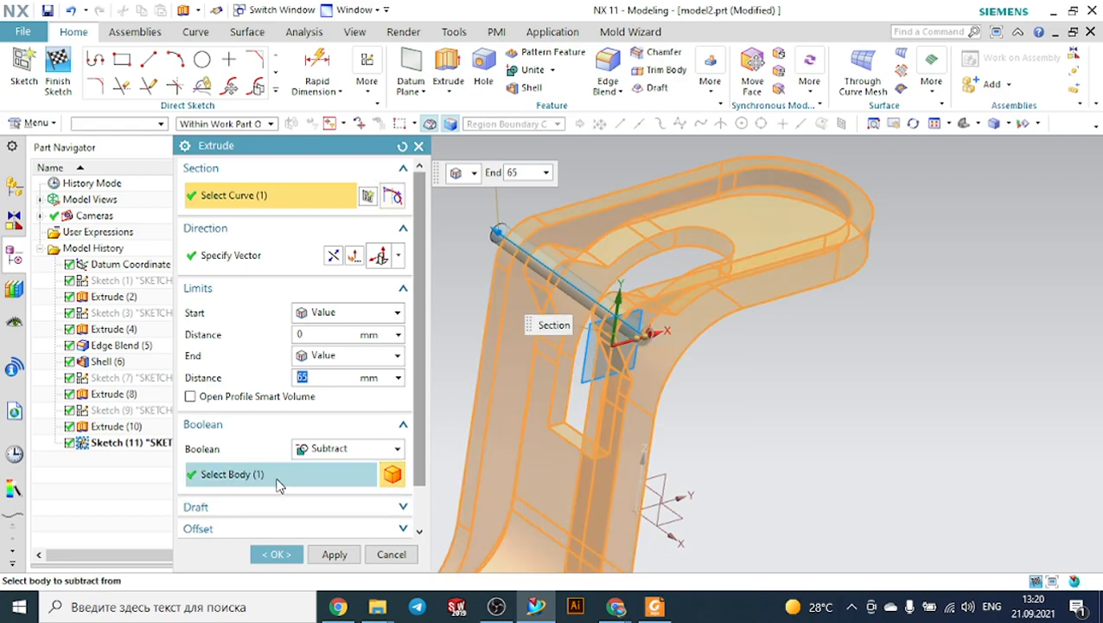
left_click(279, 555)
middle_click_drag(758, 402, 739, 480)
Step: Check the 1.pdf drawing in Foxit Reader, and sketch in NX a 6 mm circle on the arm's recessed floor, concentric with its rounded end
left_click(655, 606)
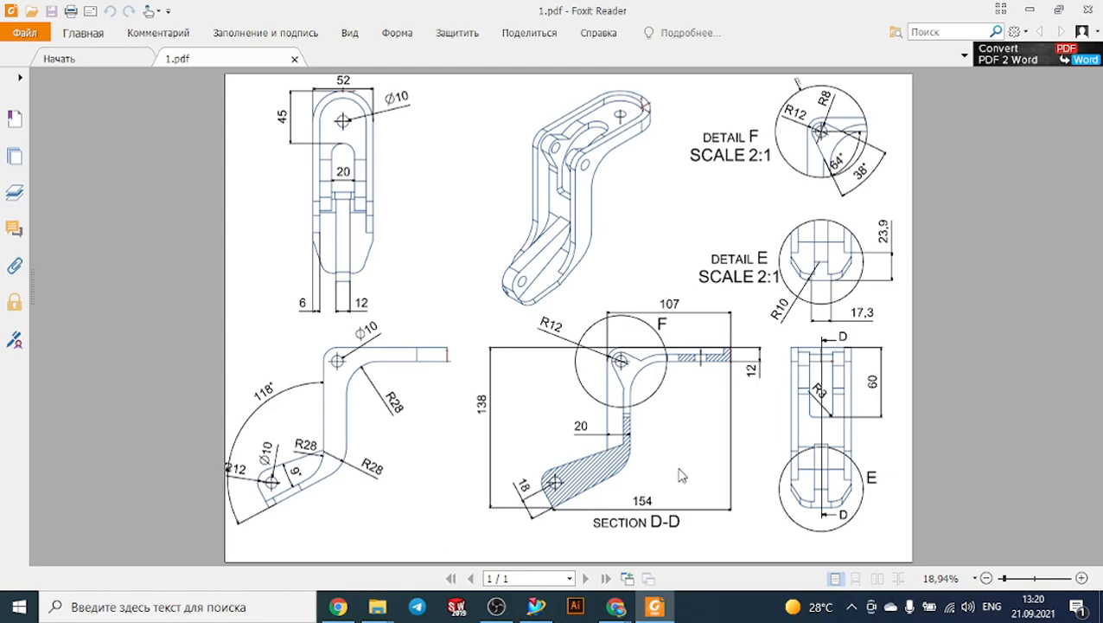
left_click(655, 606)
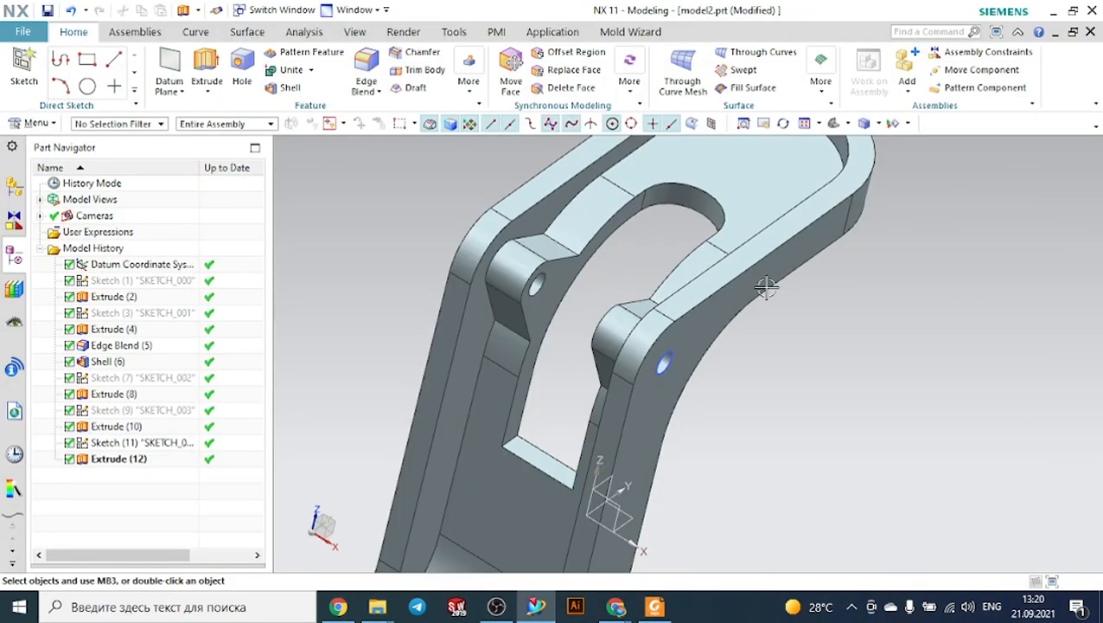
left_click(24, 69)
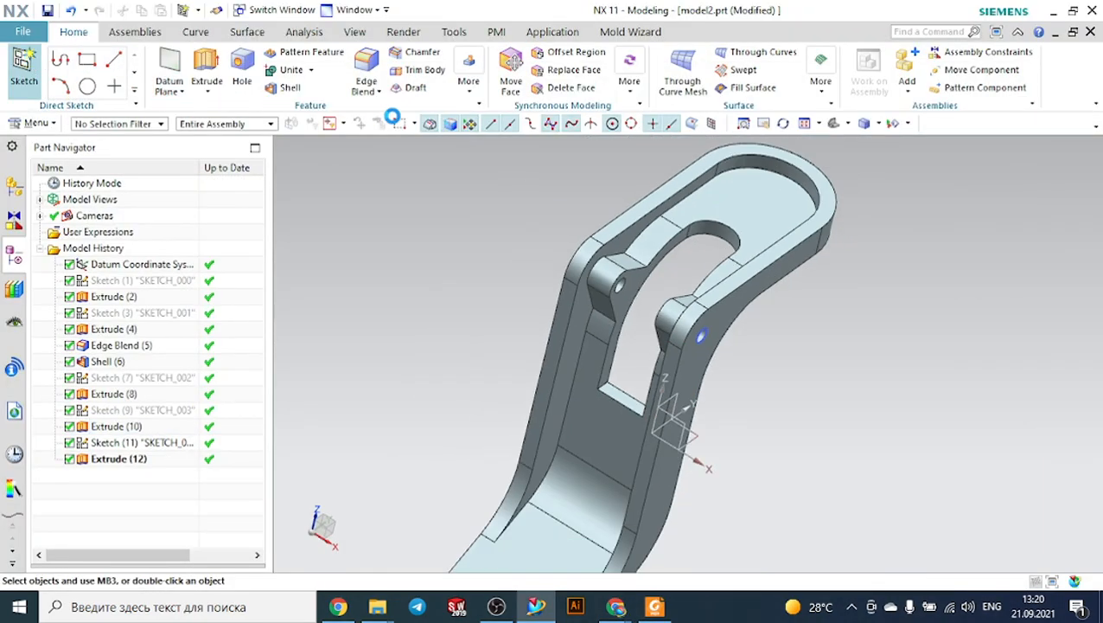
left_click(730, 182)
left_click(320, 350)
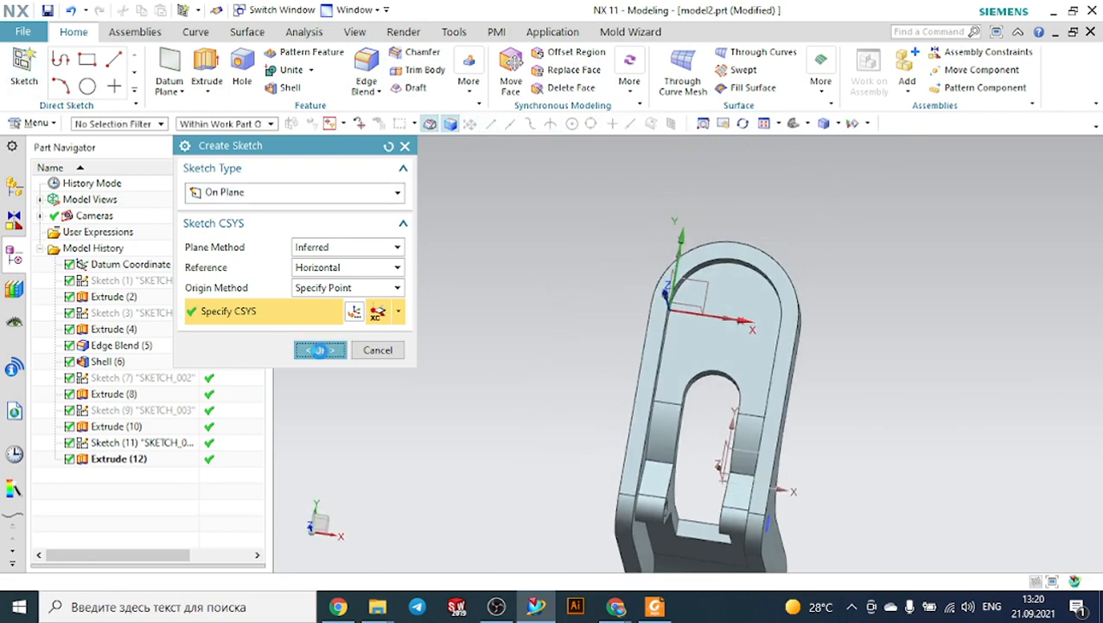
left_click(202, 63)
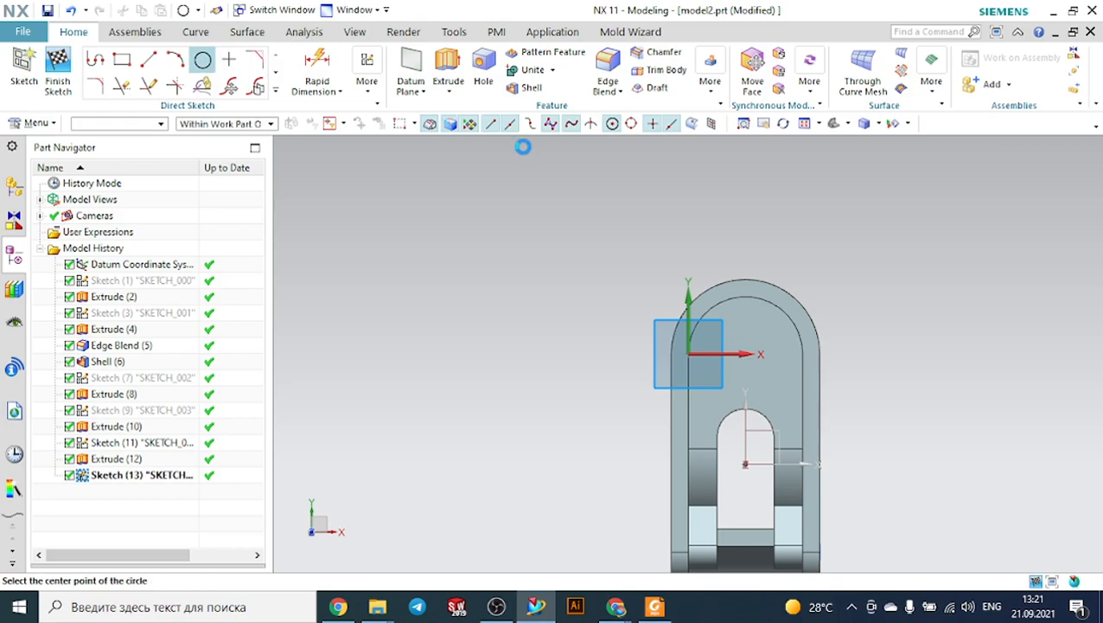
scroll(778, 333, "up", 4)
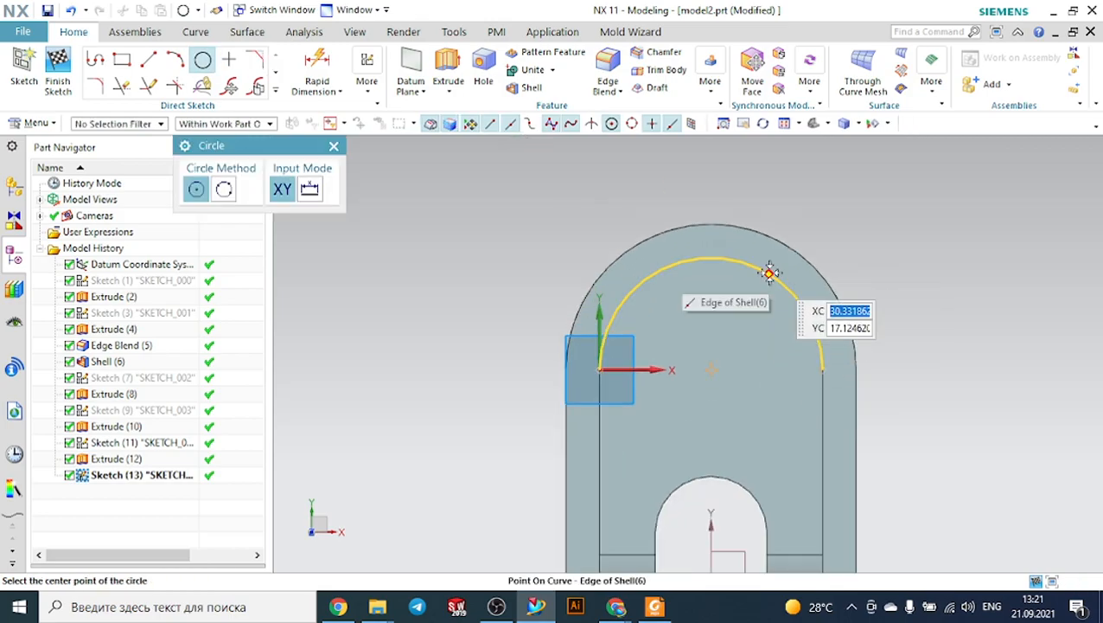
left_click(711, 370)
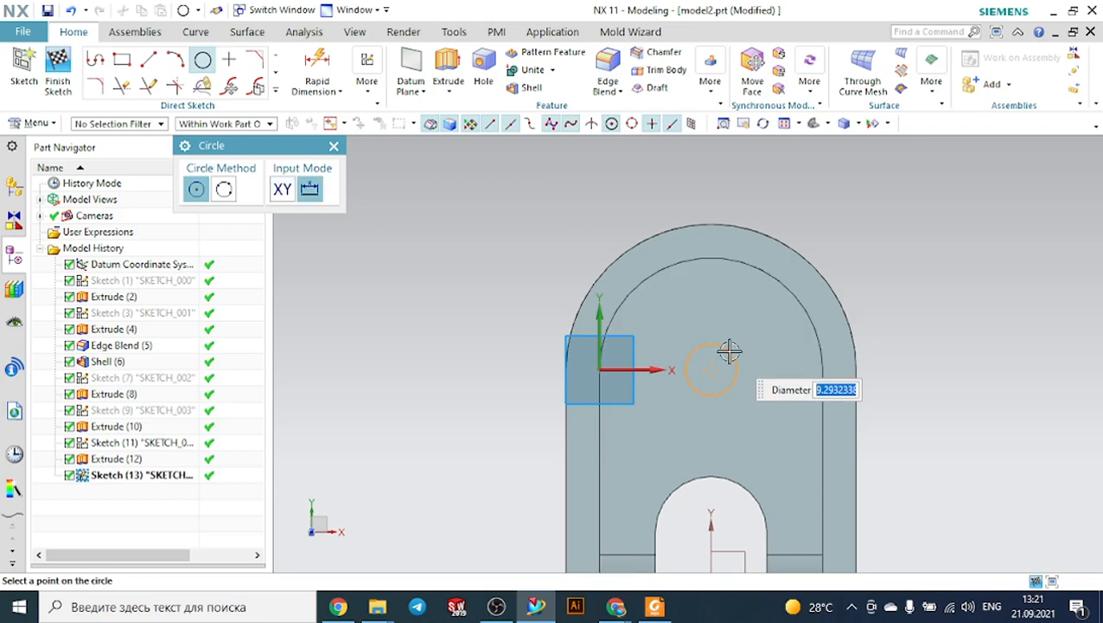
type("6")
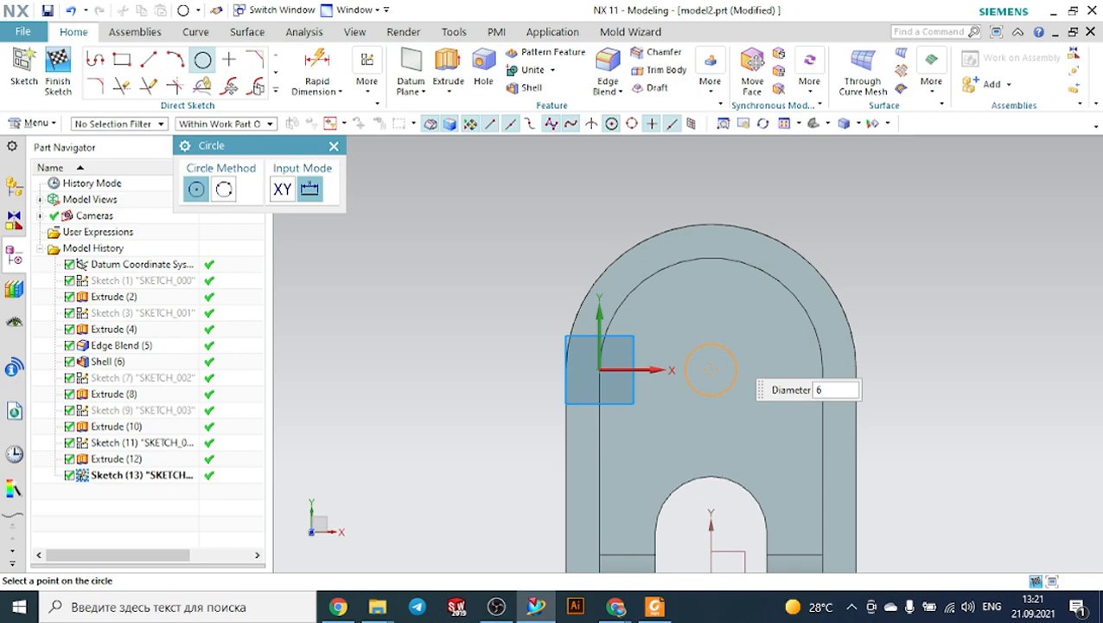
key("Return")
key("Escape")
Step: Extrude the arm's circle 37 mm downward through the floor, subtracting it from the bracket
left_click(448, 74)
middle_click_drag(987, 323, 987, 262)
scroll(900, 402, "down", 3)
scroll(889, 204, "up", 2)
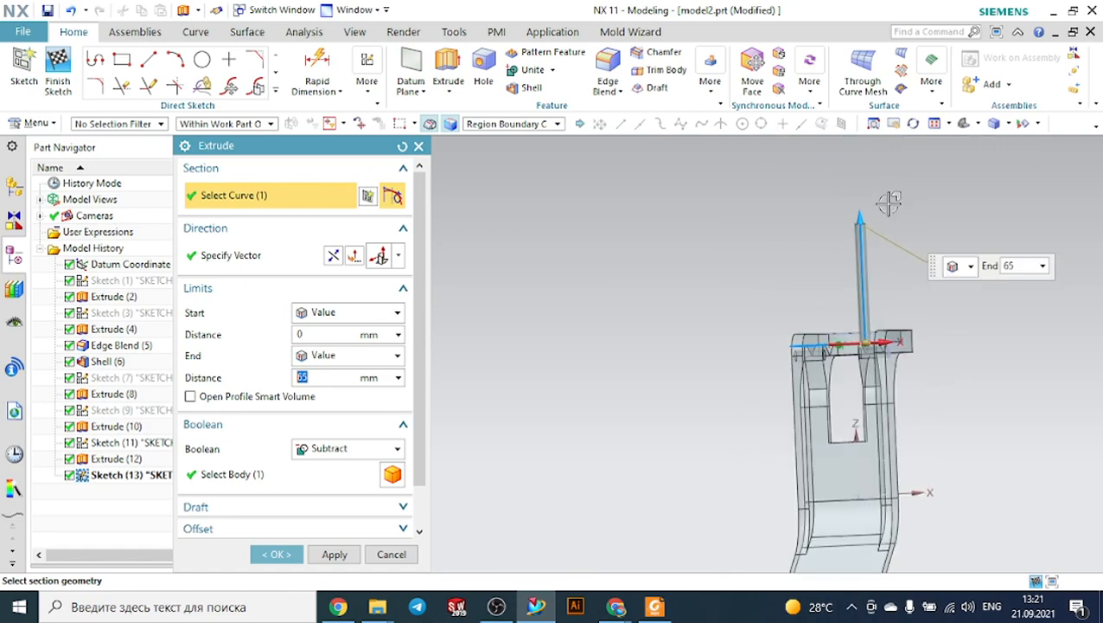
left_click_drag(855, 222, 881, 469)
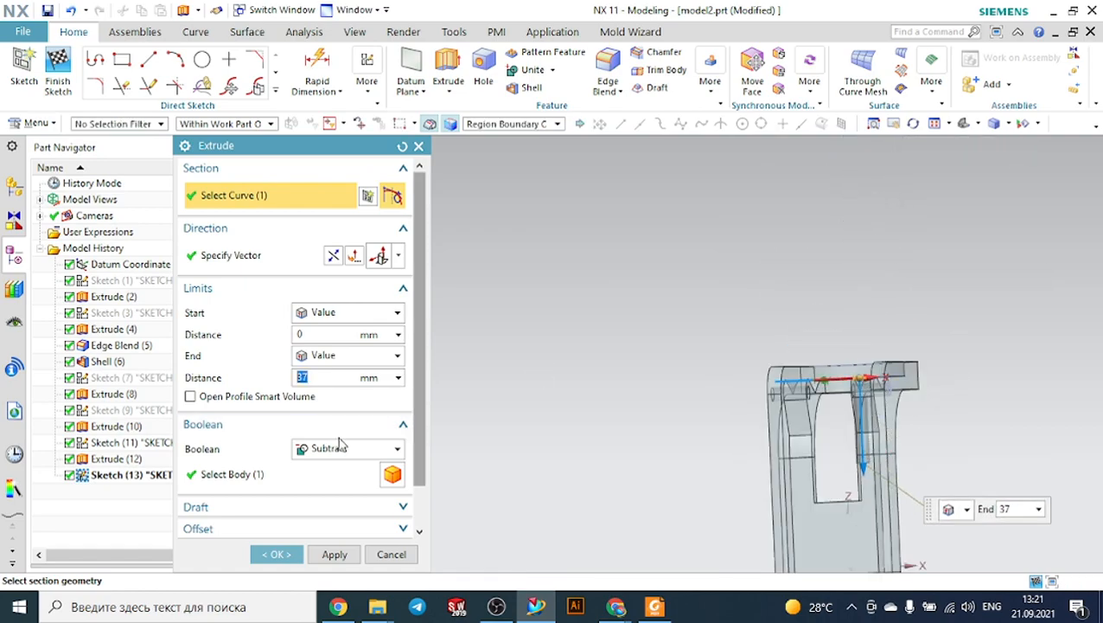
left_click(289, 476)
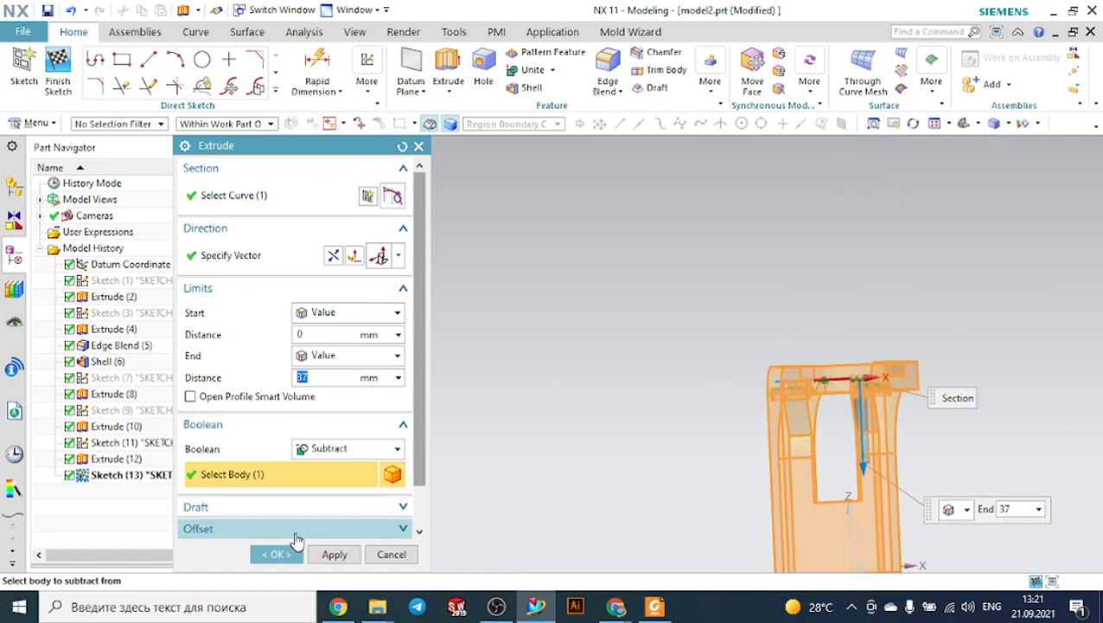
middle_click_drag(681, 229, 692, 309)
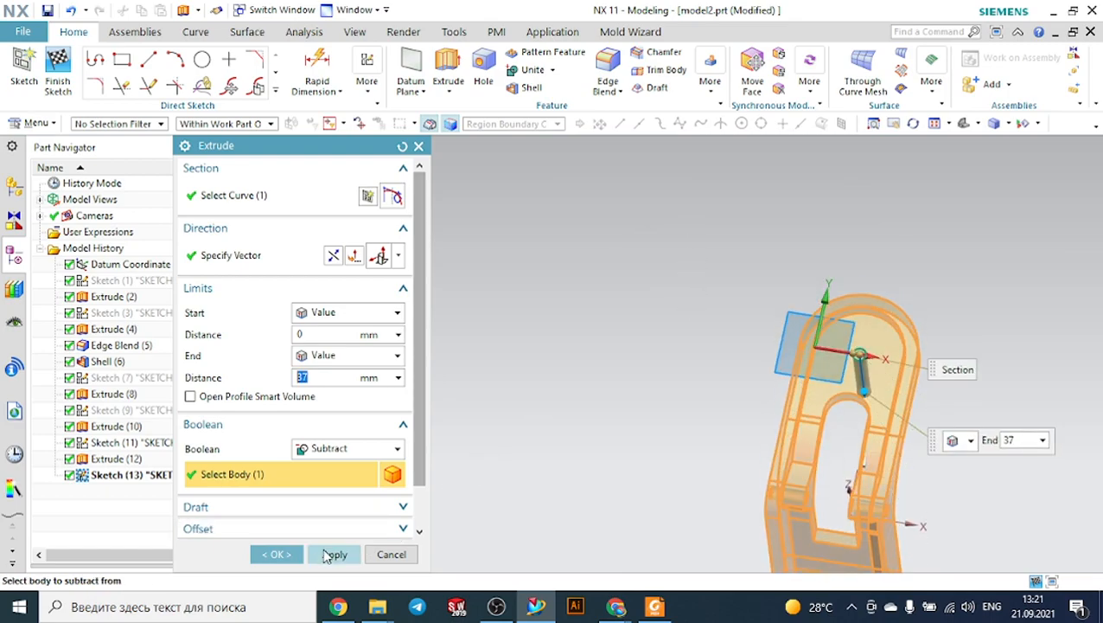
left_click(288, 553)
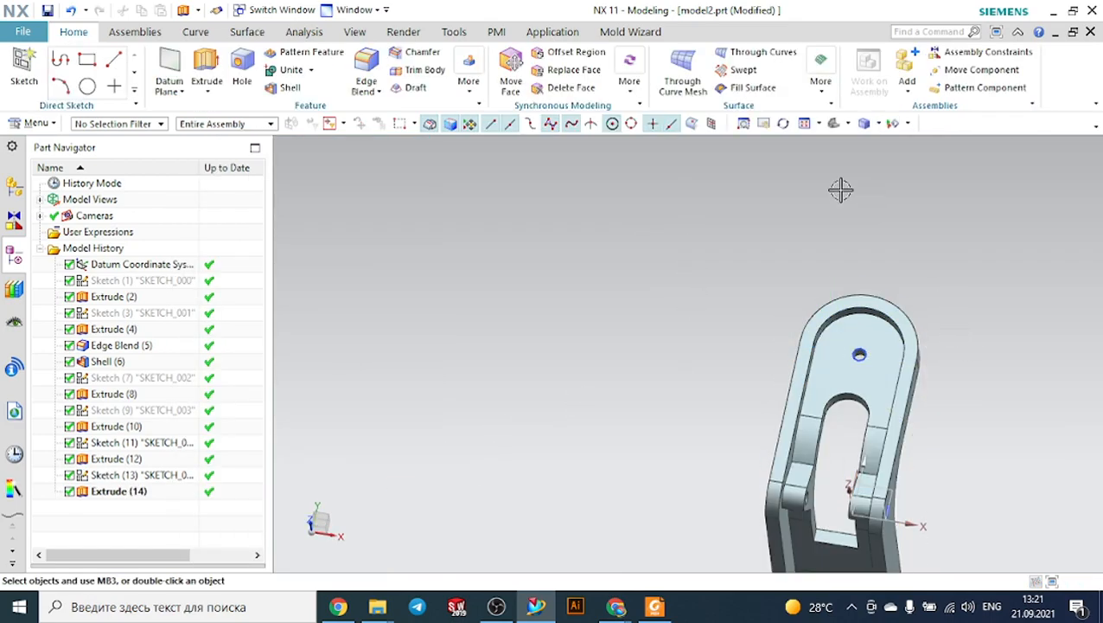
Step: View the whole bracket isometrically, and check the foot's corner cuts in the 1.pdf drawing in Foxit Reader before returning to NX
left_click(832, 126)
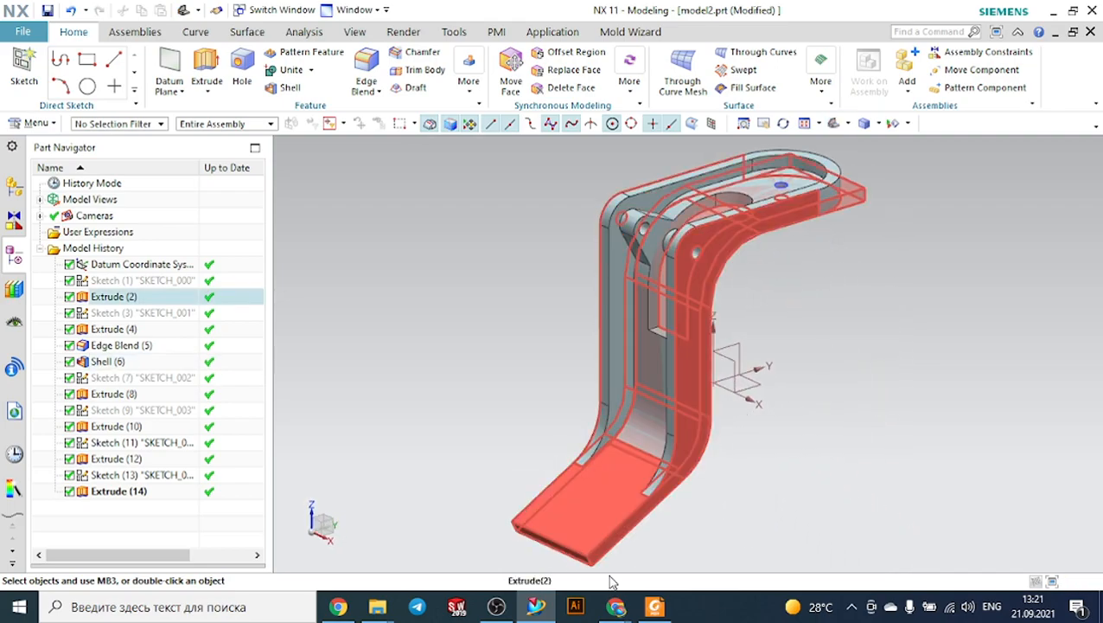
left_click(654, 606)
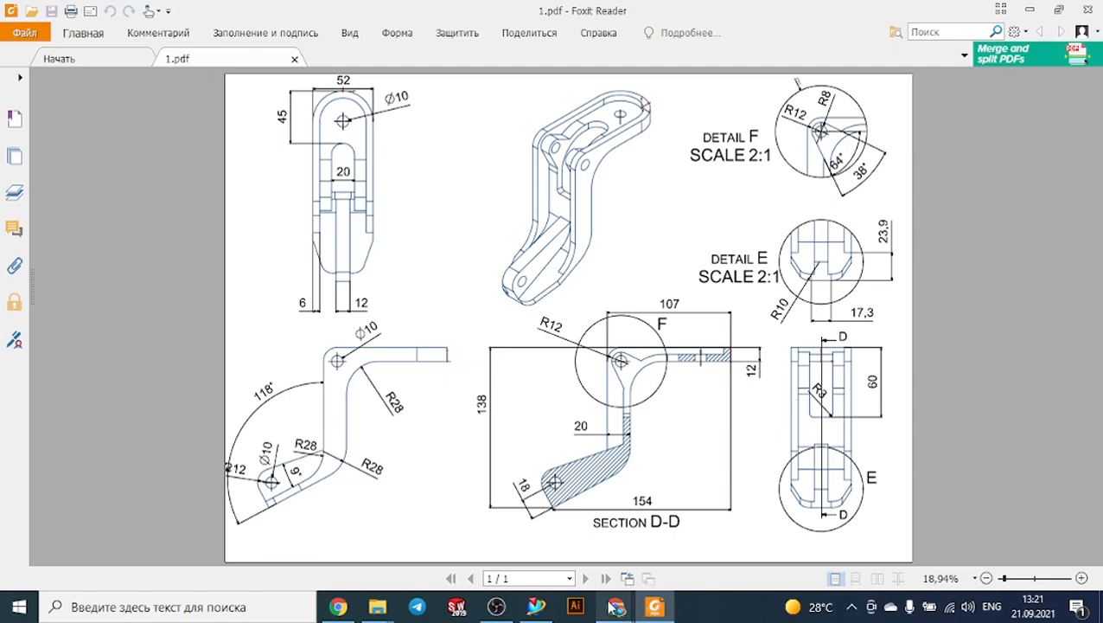
left_click(536, 606)
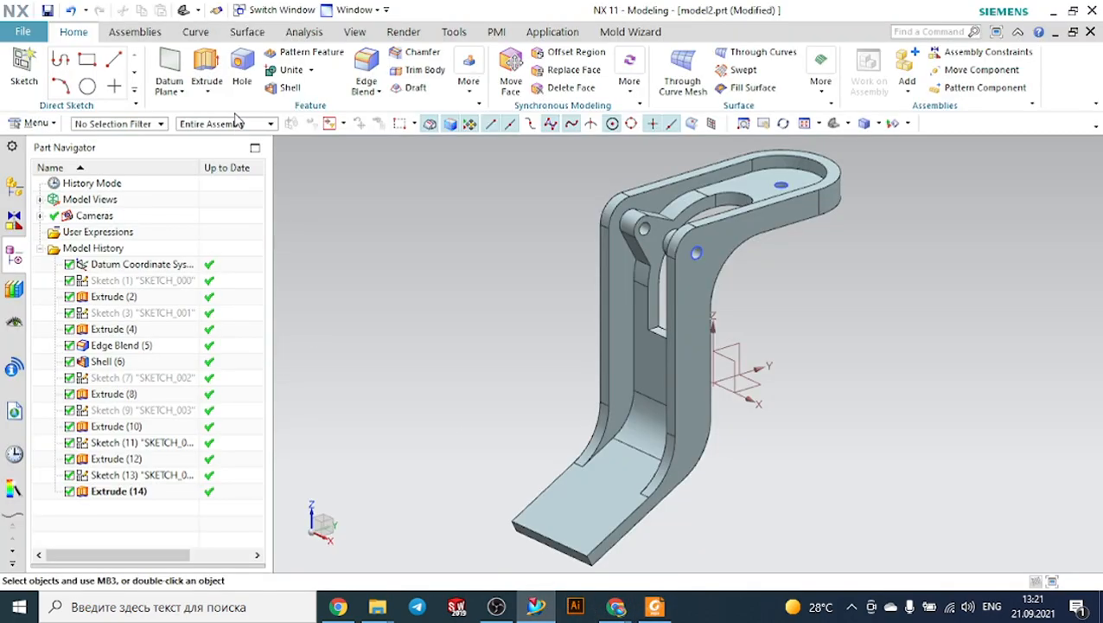
left_click(413, 53)
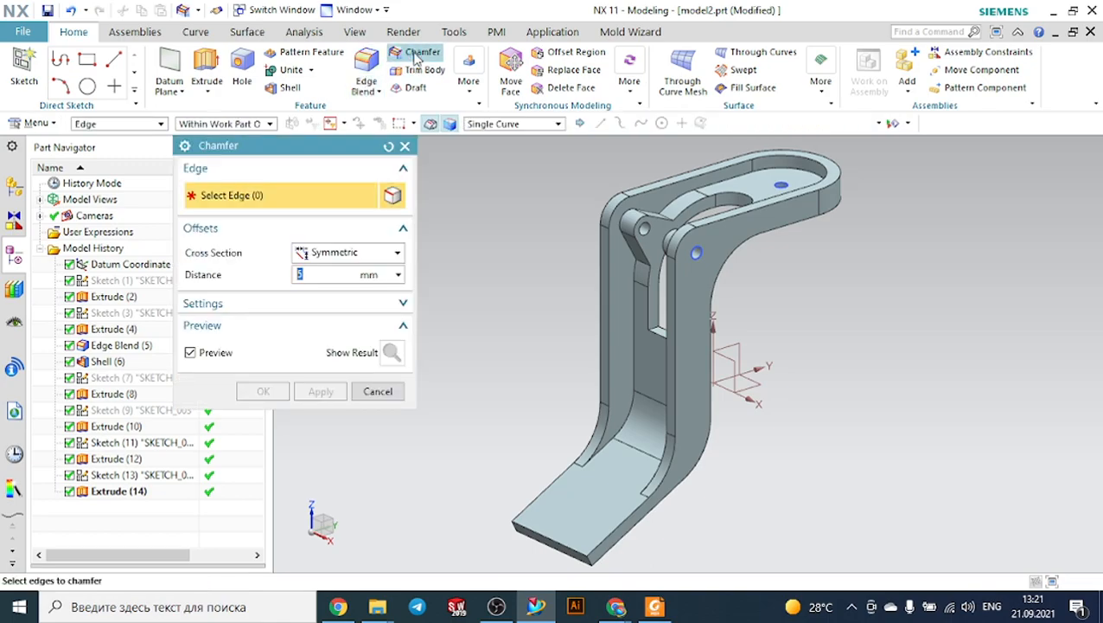
left_click(318, 255)
left_click(321, 286)
scroll(498, 270, "down", 2)
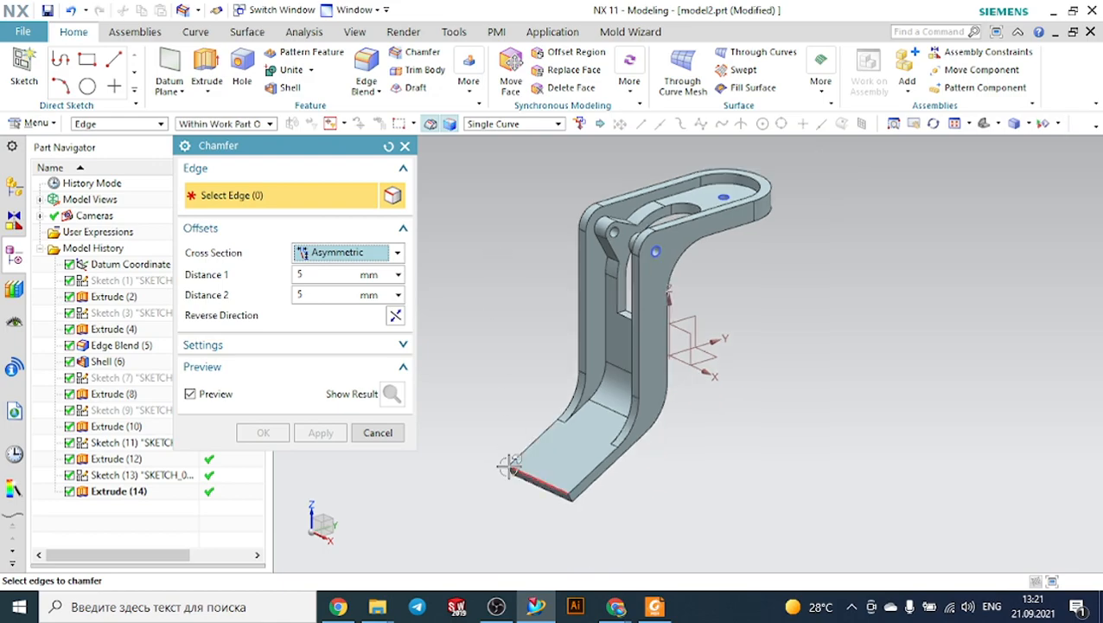
scroll(511, 467, "up", 3)
left_click(607, 527)
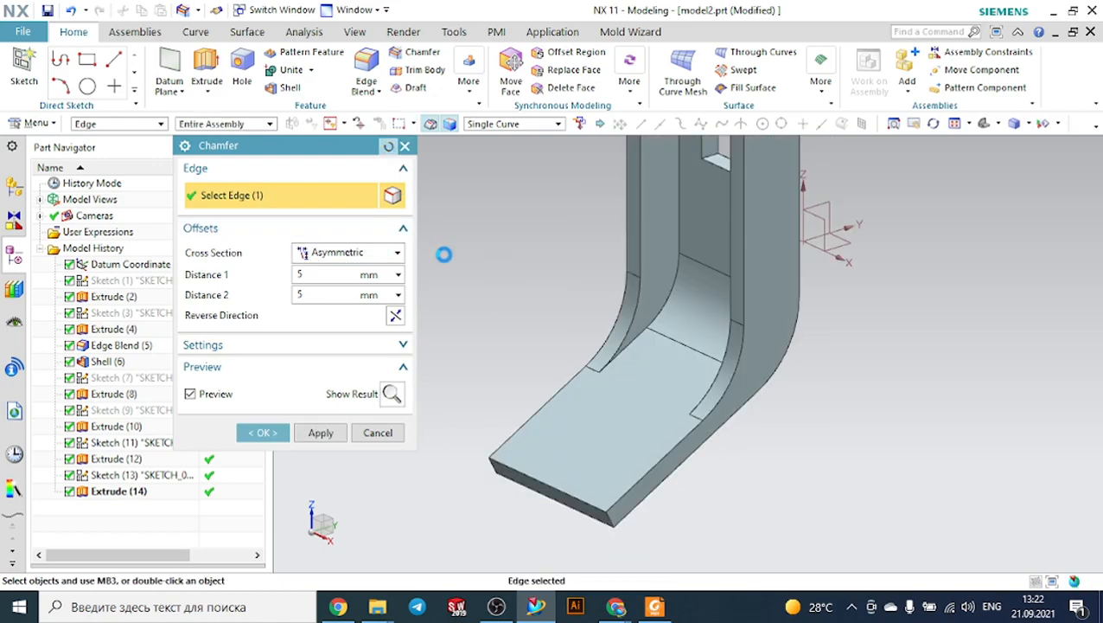
Step: Chamfer one corner edge of the foot's free end asymmetrically, 23.9 mm along the side and 17 mm along the end
left_click(345, 252)
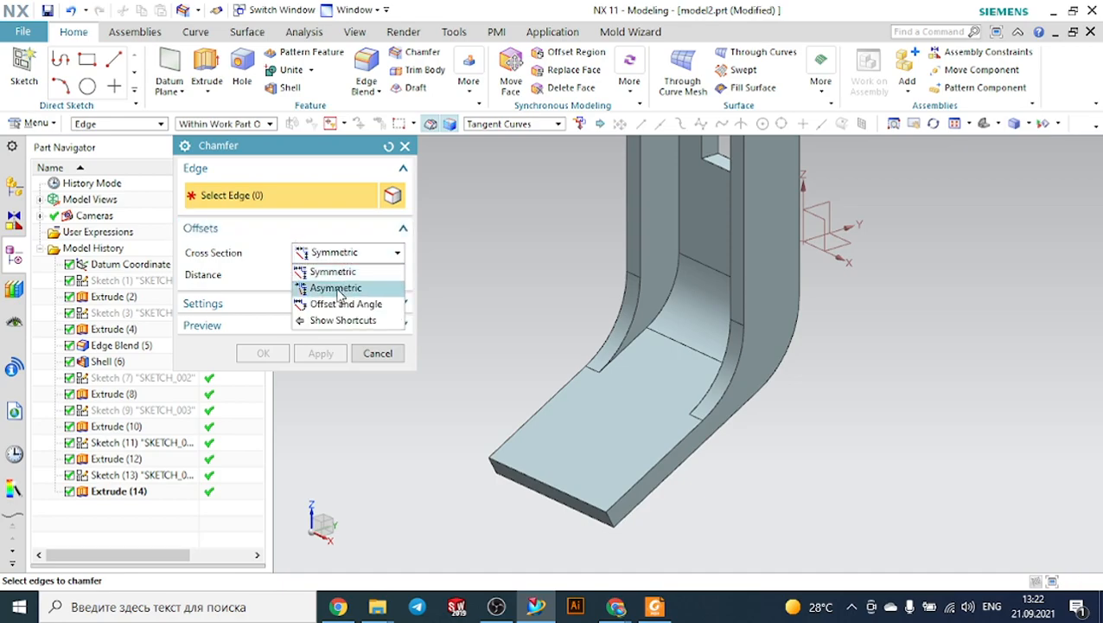
left_click(336, 288)
left_click(611, 518)
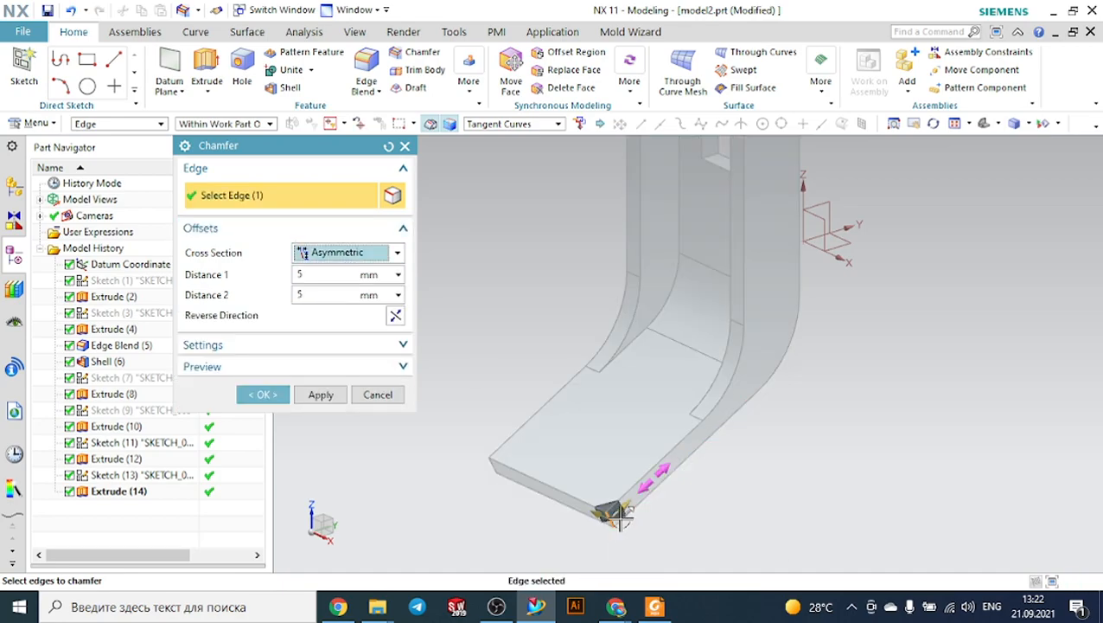
left_click_drag(655, 484, 658, 475)
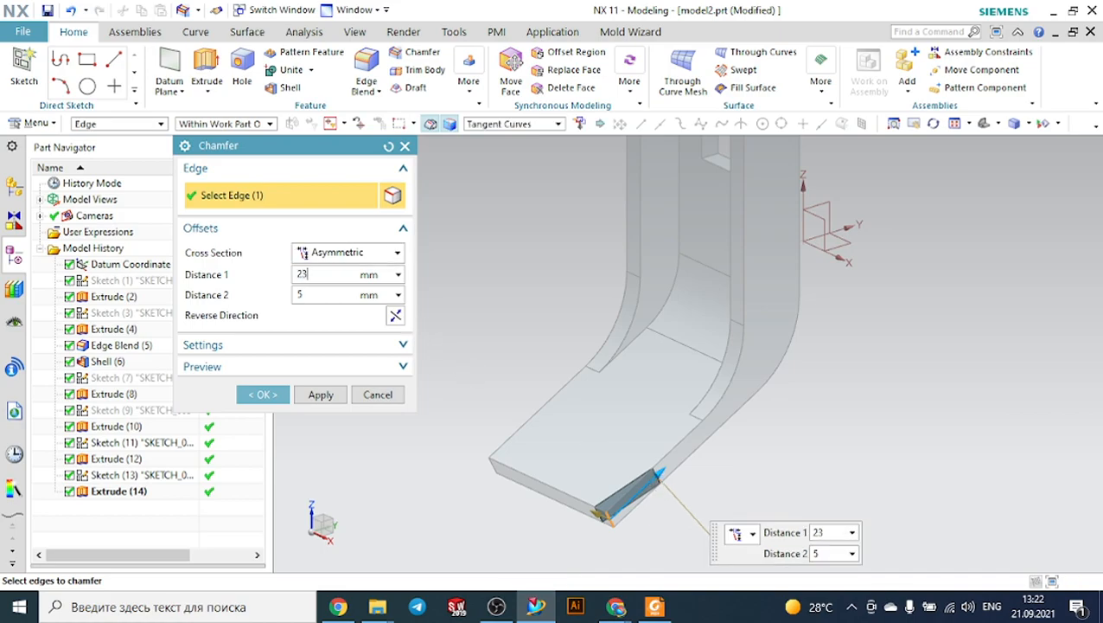
key("Return")
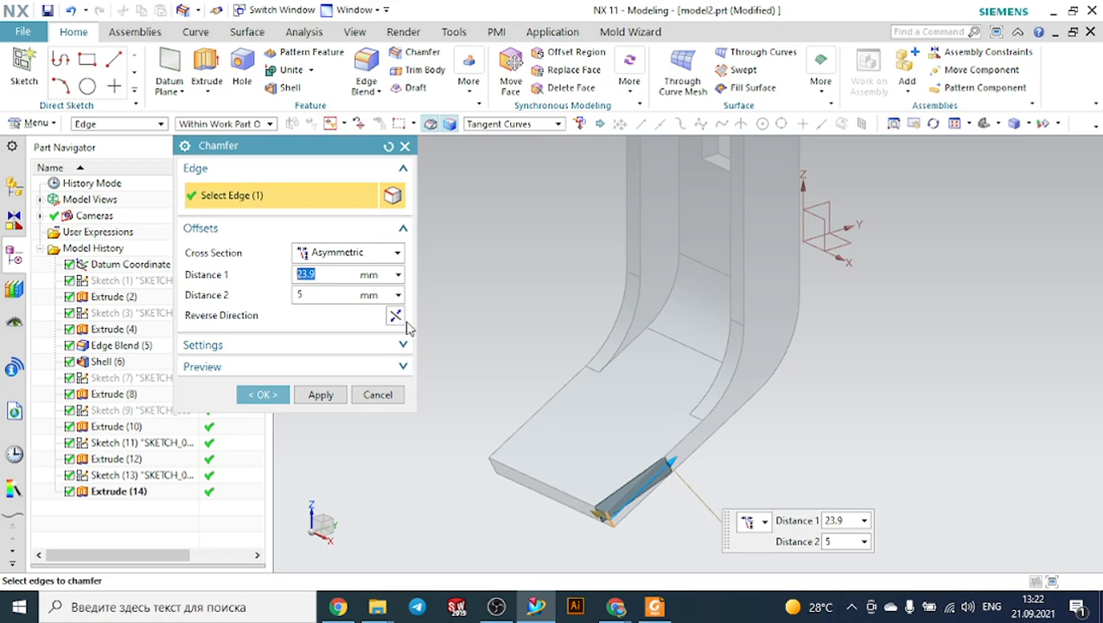
left_click(324, 295)
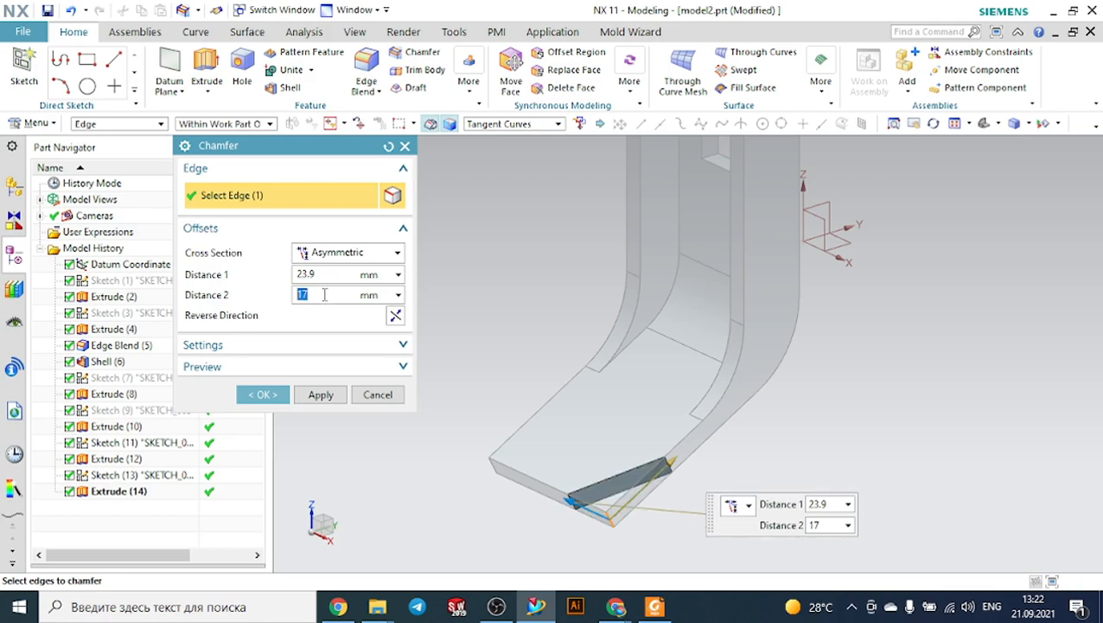
left_click(318, 394)
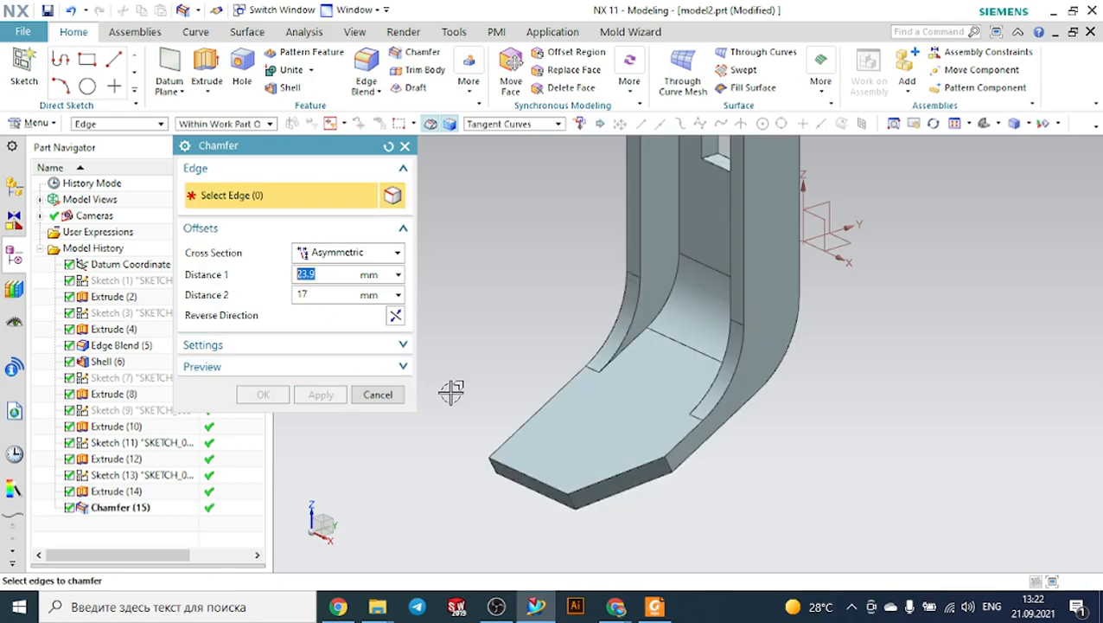
middle_click_drag(480, 357, 569, 446)
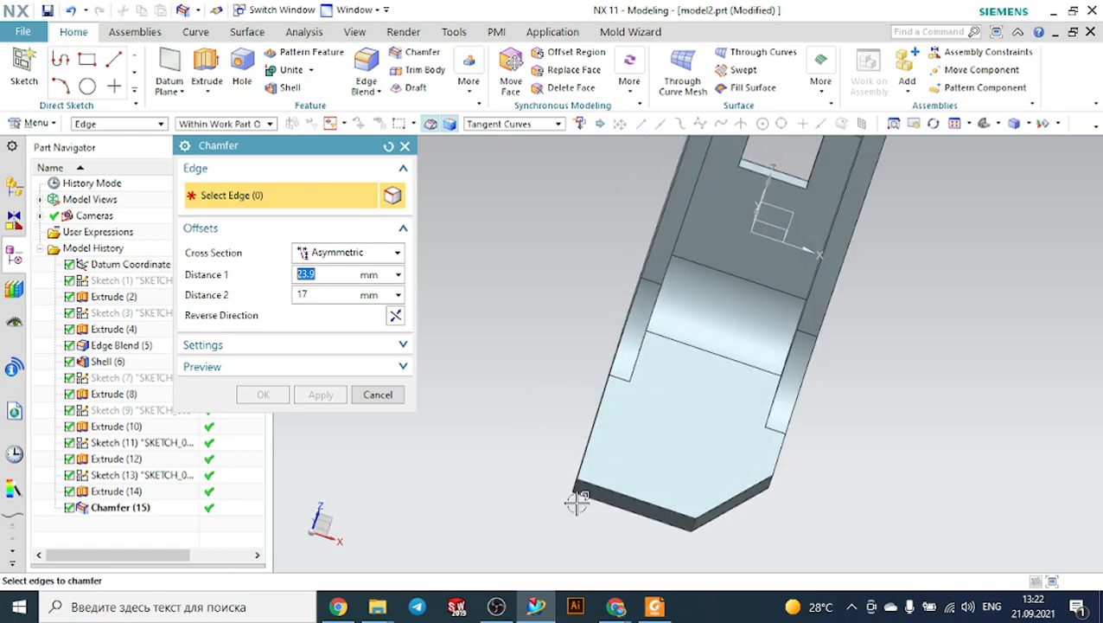
Step: Chamfer the foot's other free-end corner edge asymmetrically, 17 mm along the end and 23.9 mm along the side
scroll(578, 503, "up", 3)
left_click(577, 469)
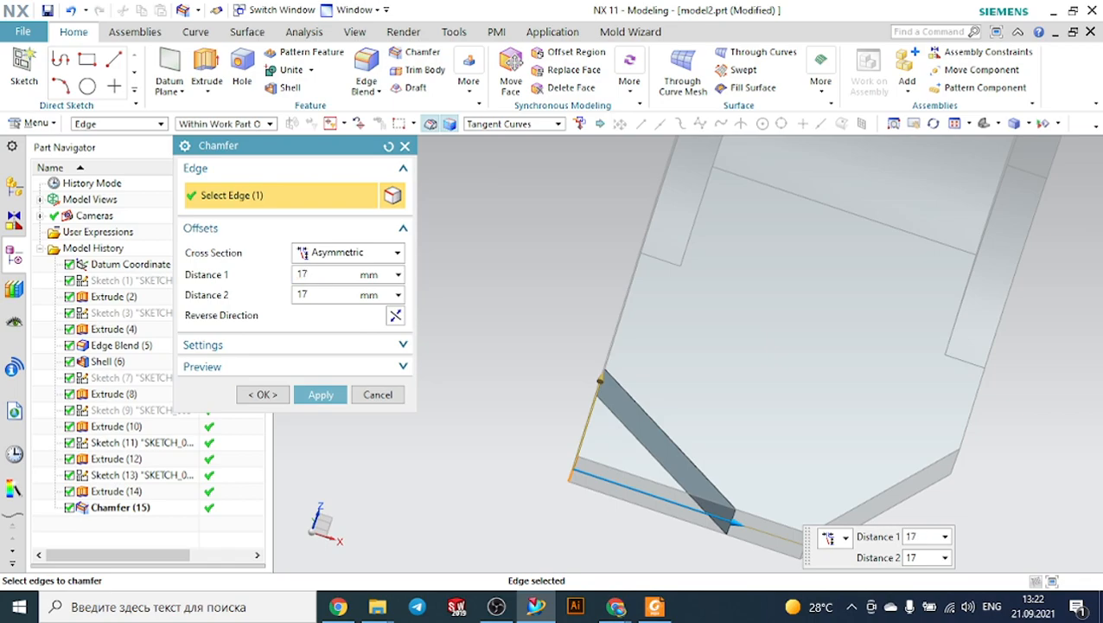
left_click(304, 274)
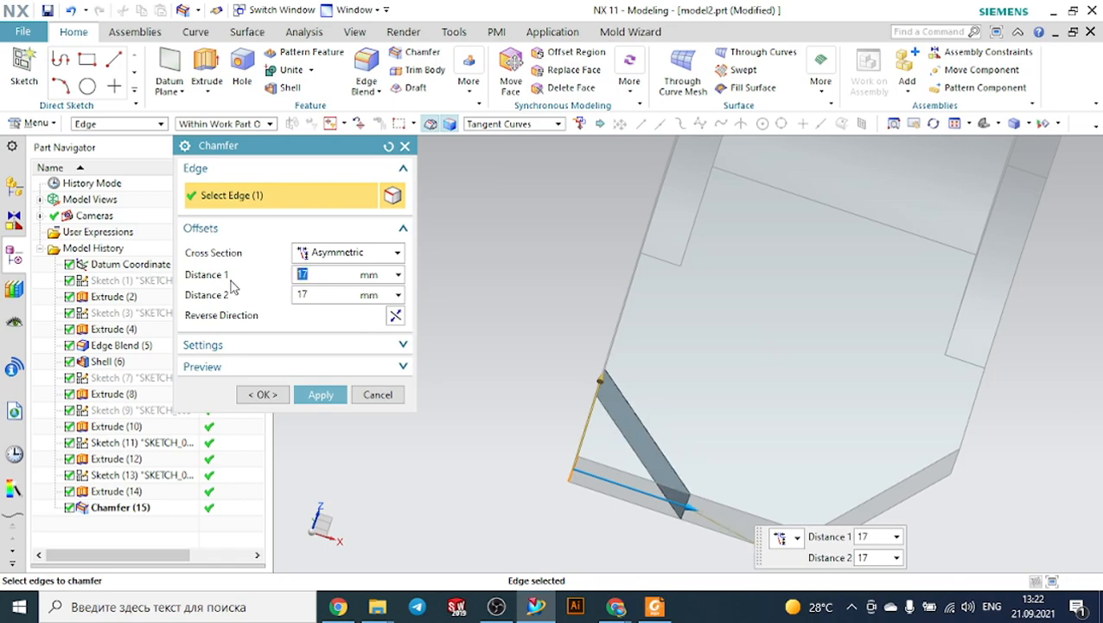
left_click(309, 296)
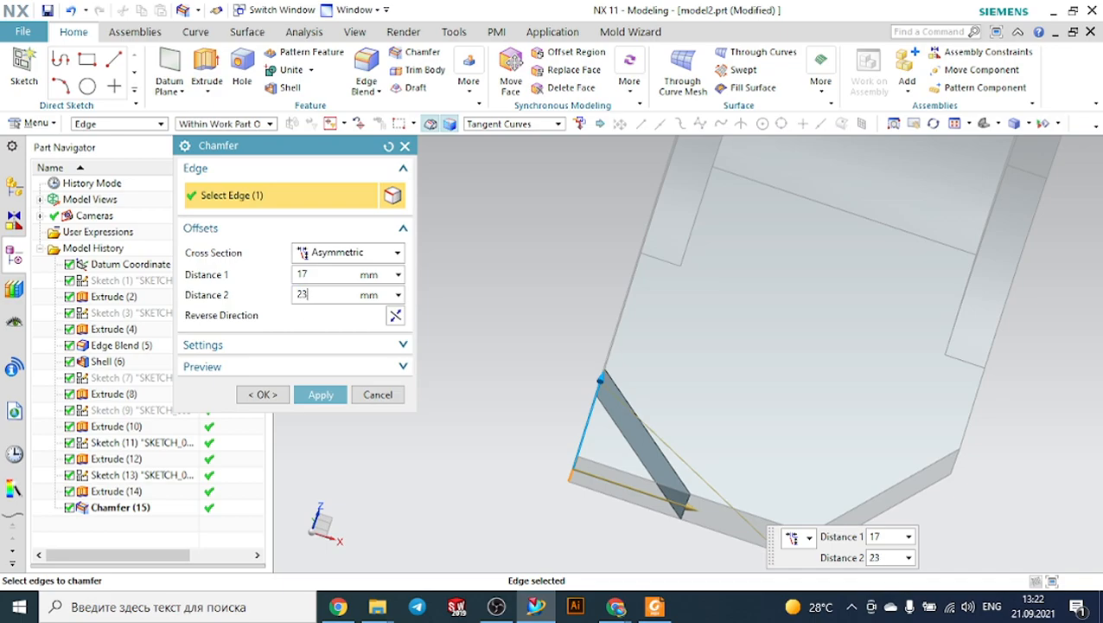
key("Return")
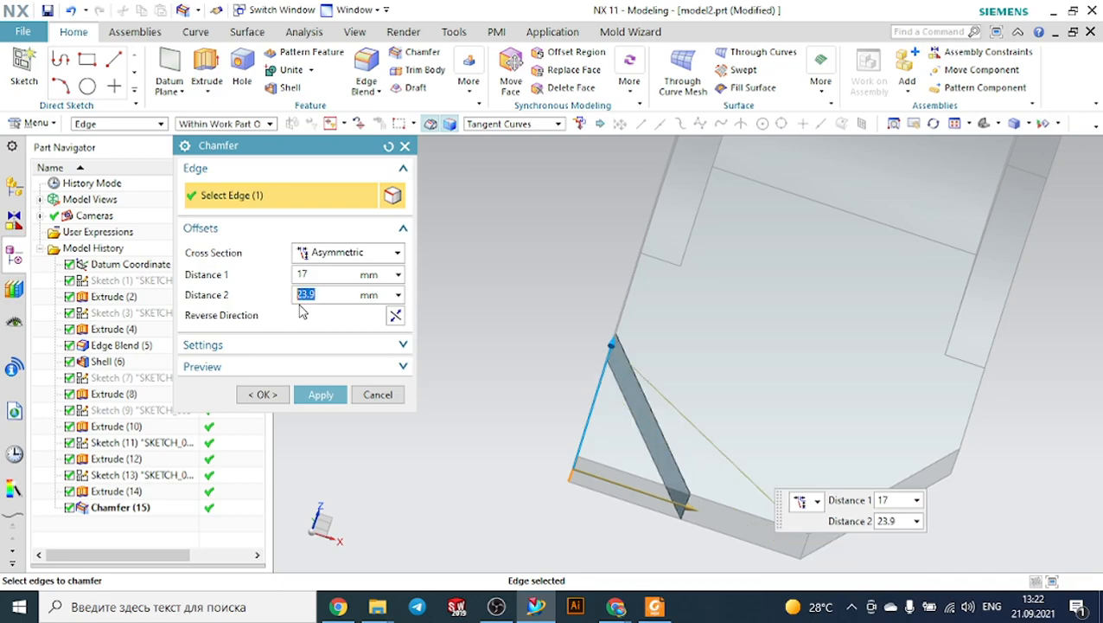
left_click(249, 394)
middle_click_drag(322, 379, 697, 283)
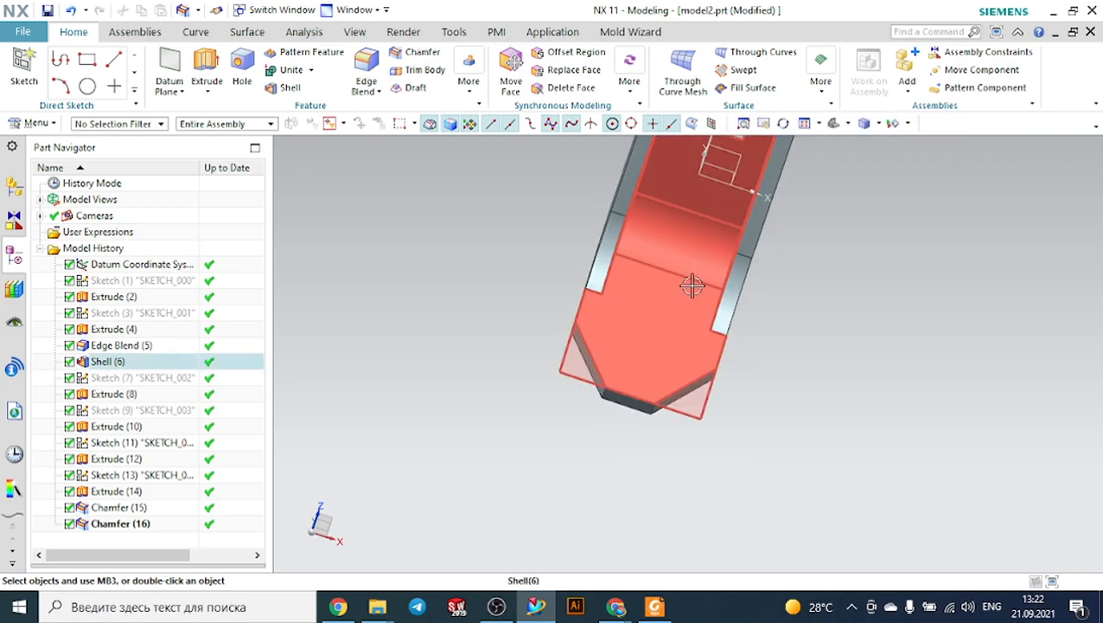
Step: Check the rib in the 1.pdf drawing in Foxit Reader, and start a sketch in NX on the vertical YZ plane
left_click(838, 123)
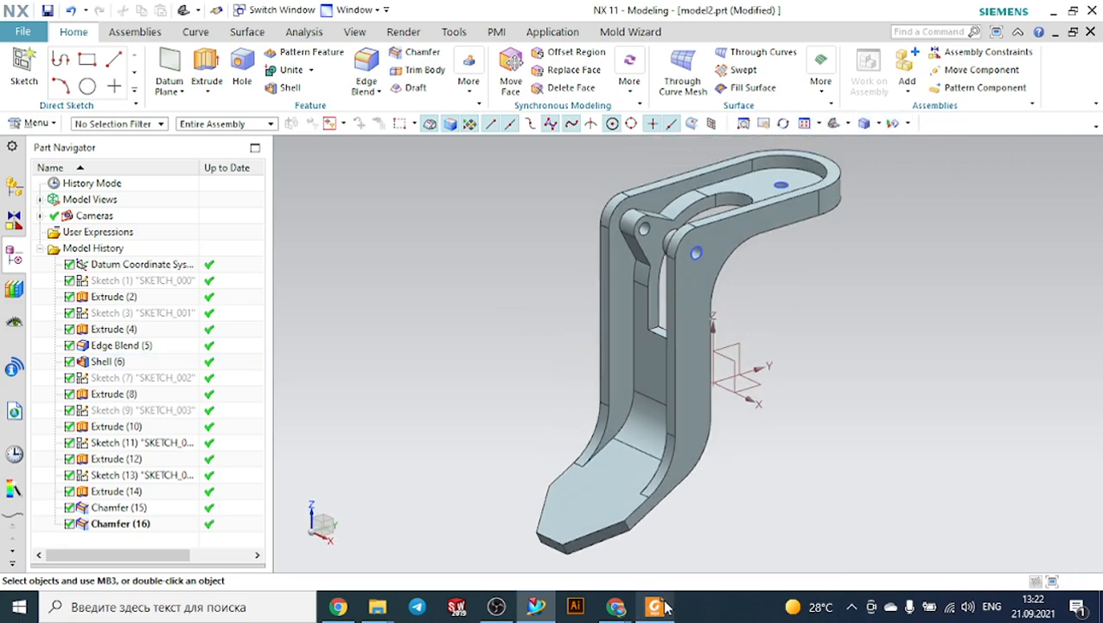
left_click(655, 607)
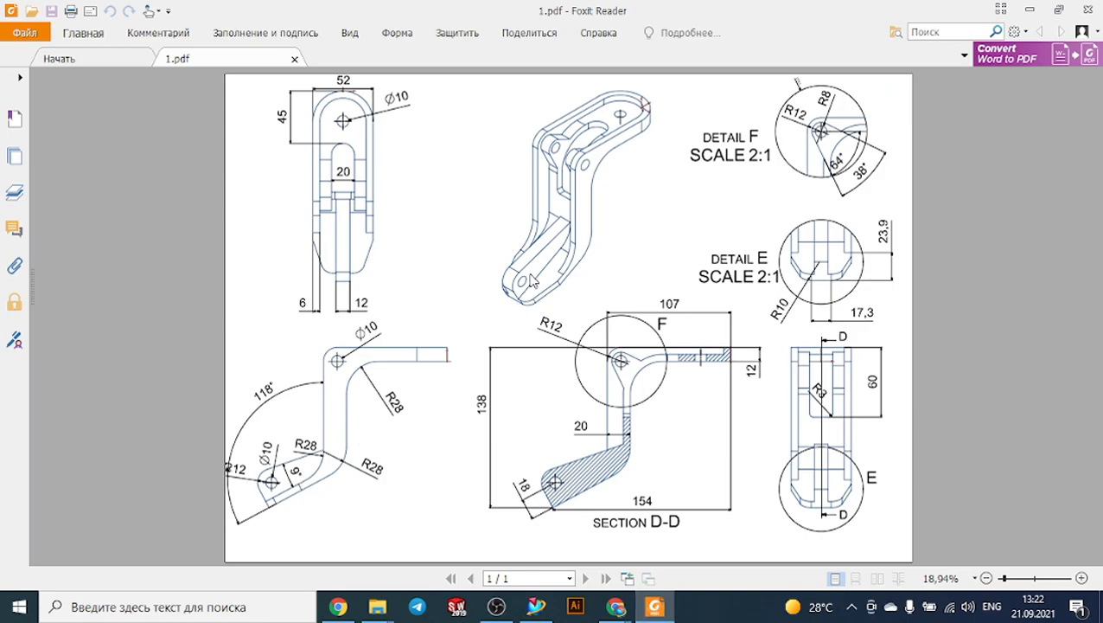
left_click(655, 606)
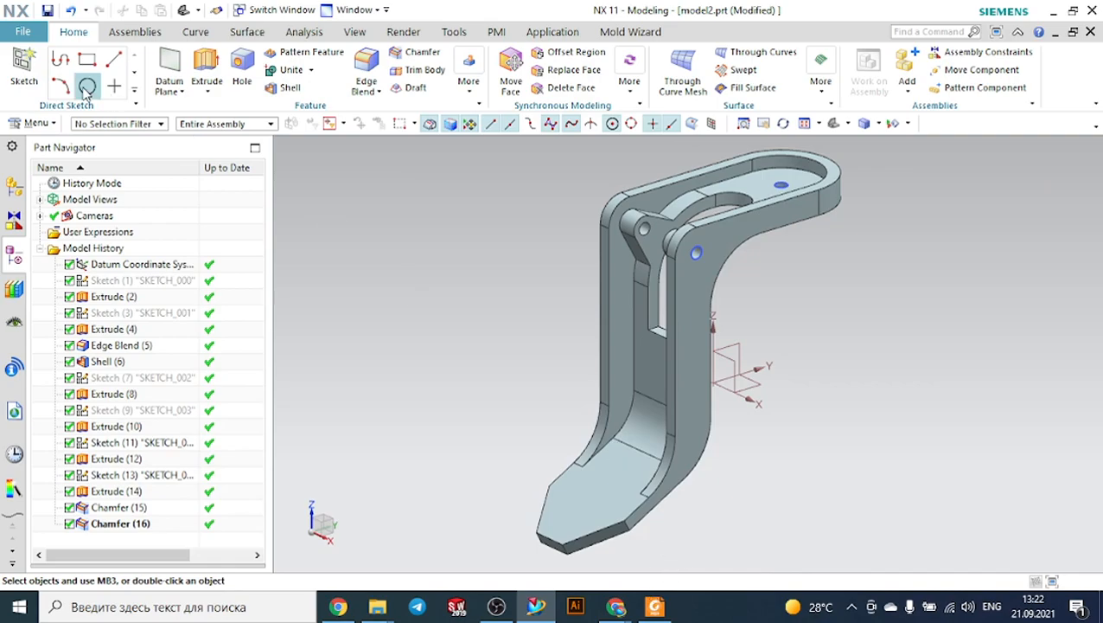
left_click(24, 74)
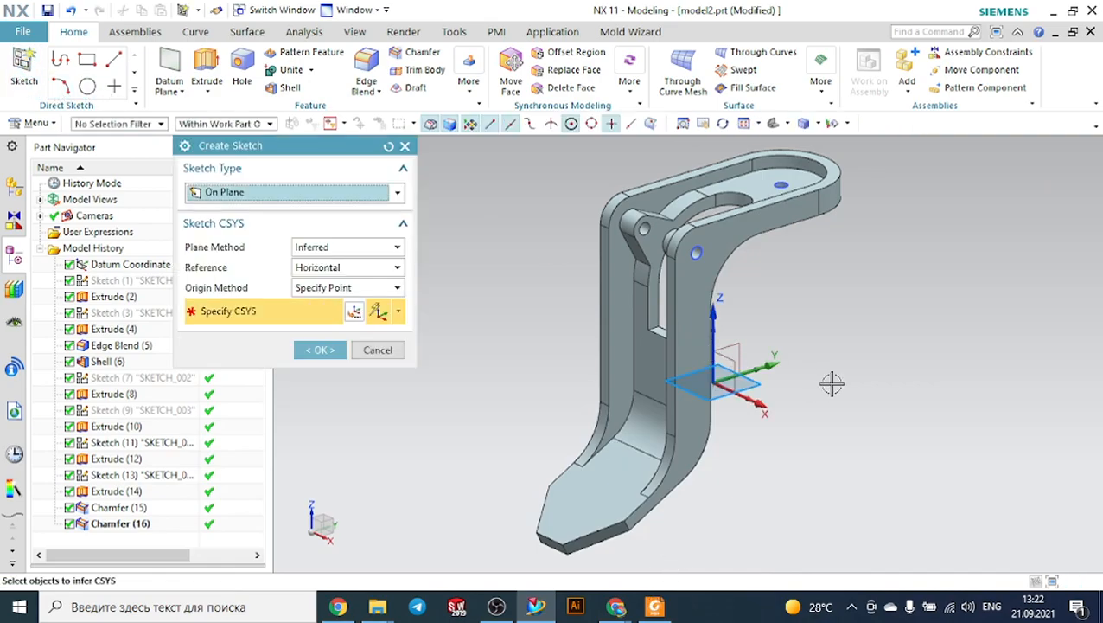
left_click(726, 345)
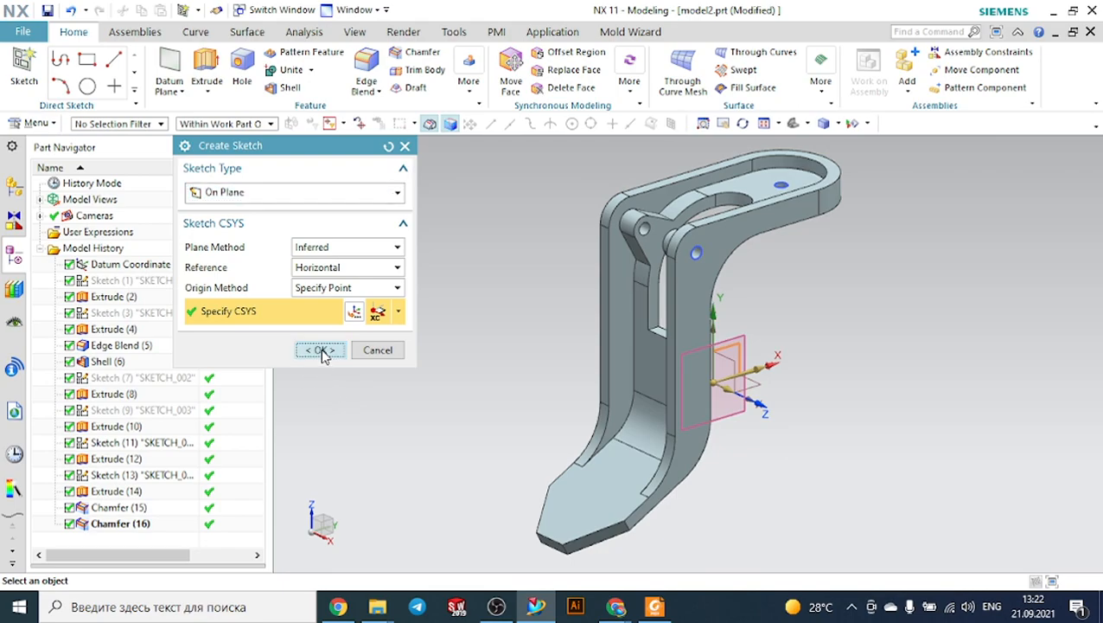
left_click(321, 351)
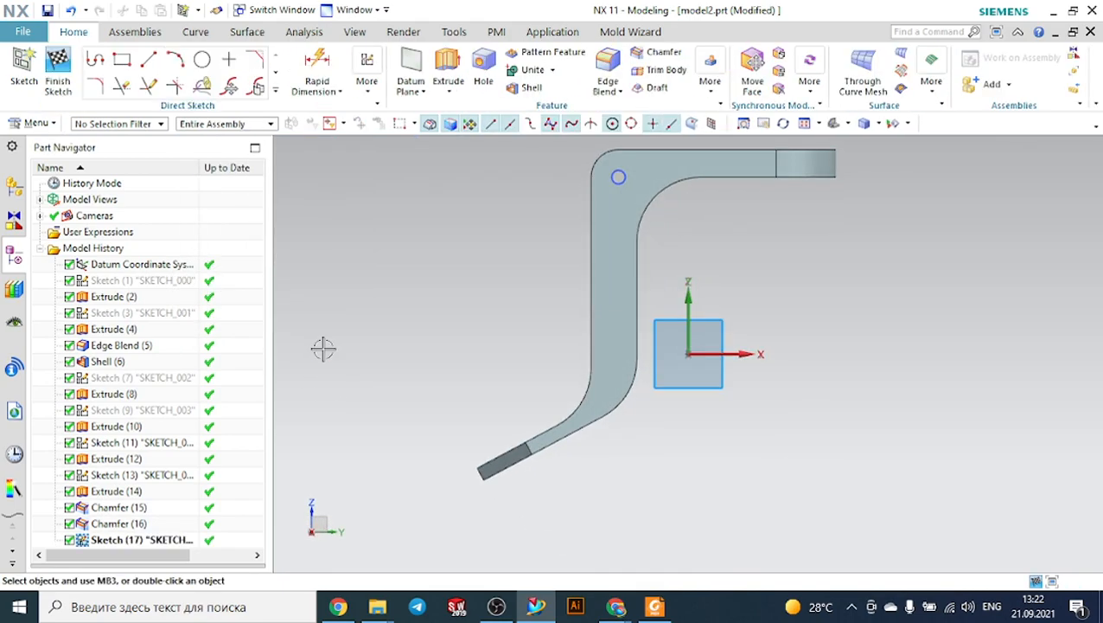
Step: Sketch an about 18 mm line up from the foot's upper end corner, square to the foot, and an about 93.2 mm line to the column's outer edge
left_click(96, 59)
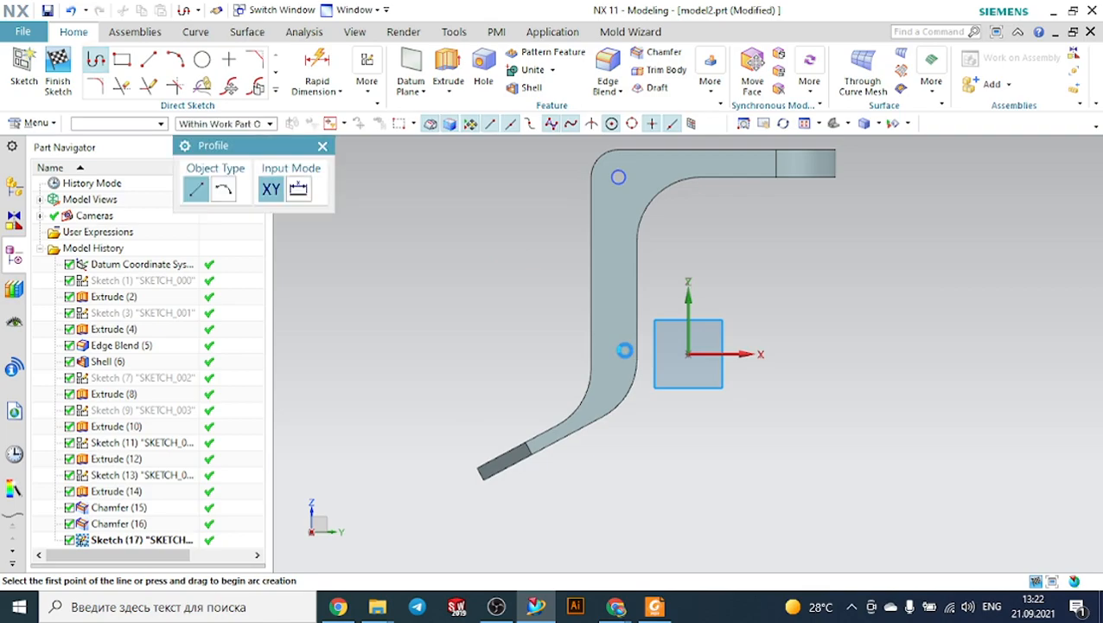
left_click(478, 467)
left_click(458, 430)
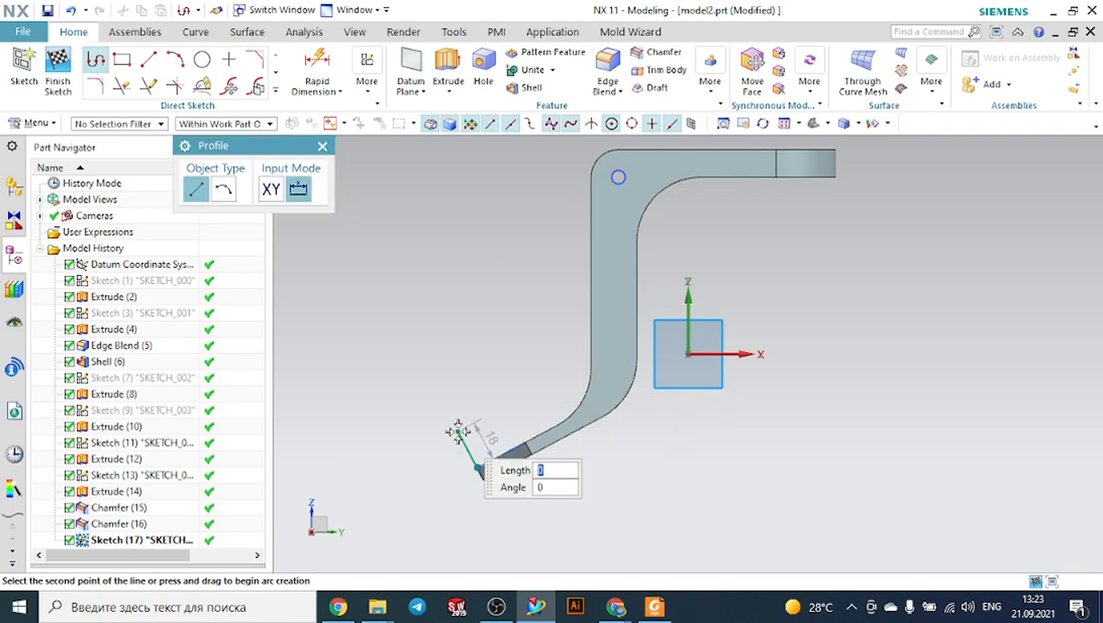
left_click(635, 316)
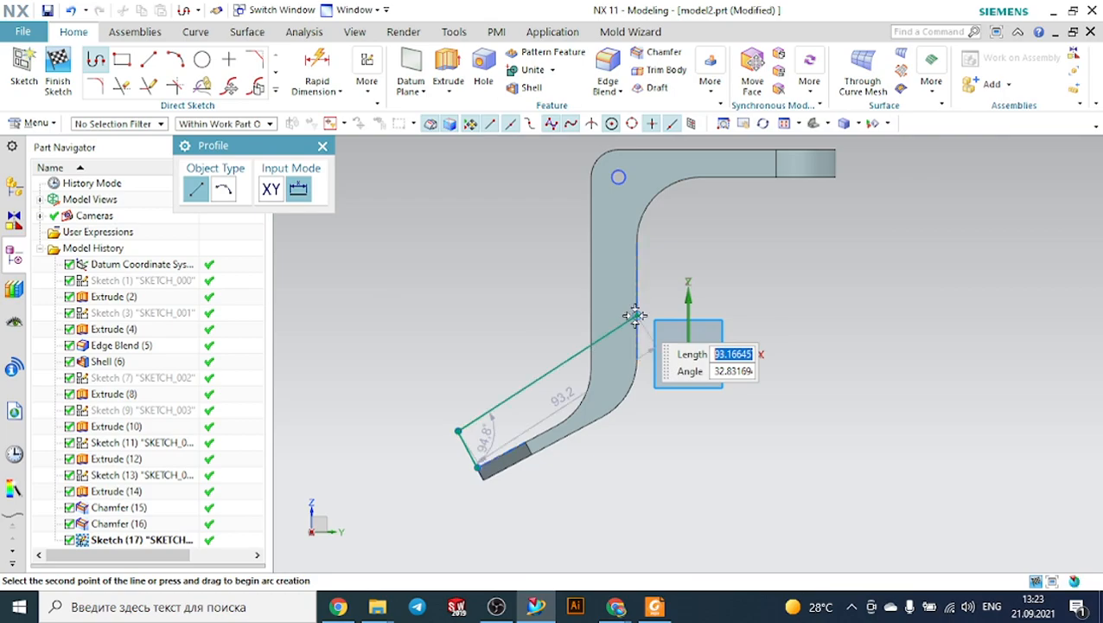
key("Escape")
key("Escape")
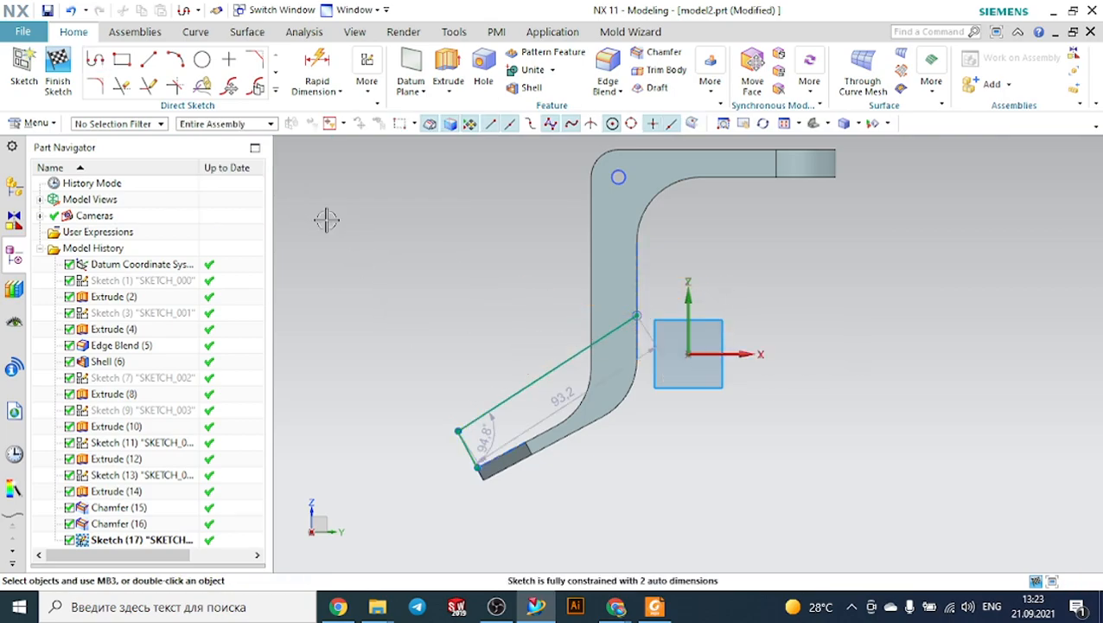
Step: Project the foot's end edge and the outer edges of the foot, bend and column into the sketch
left_click(275, 92)
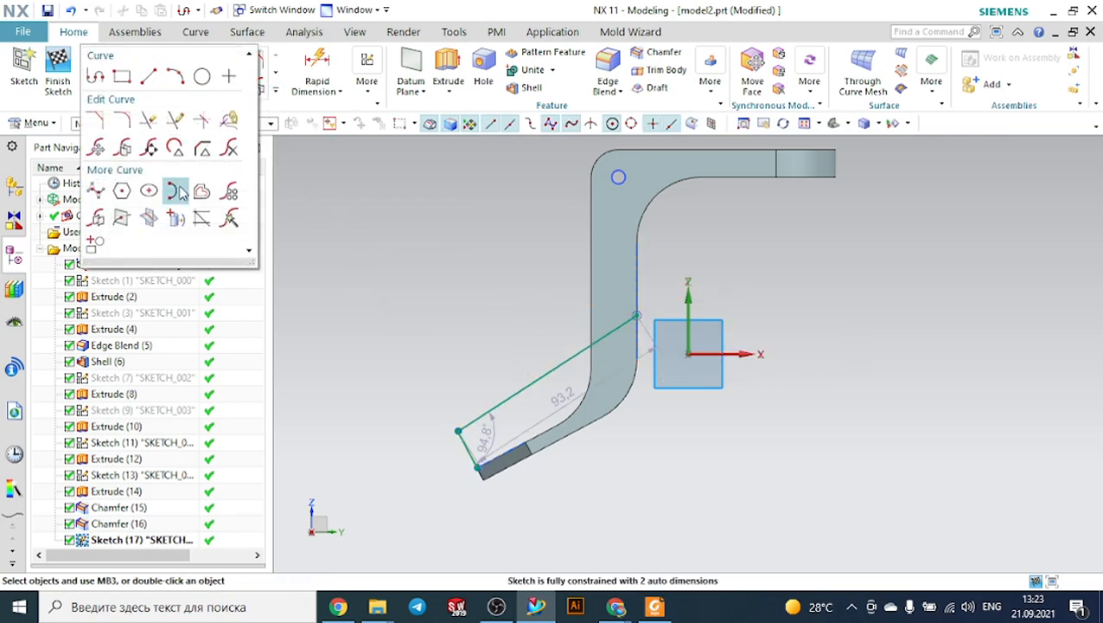
left_click(175, 219)
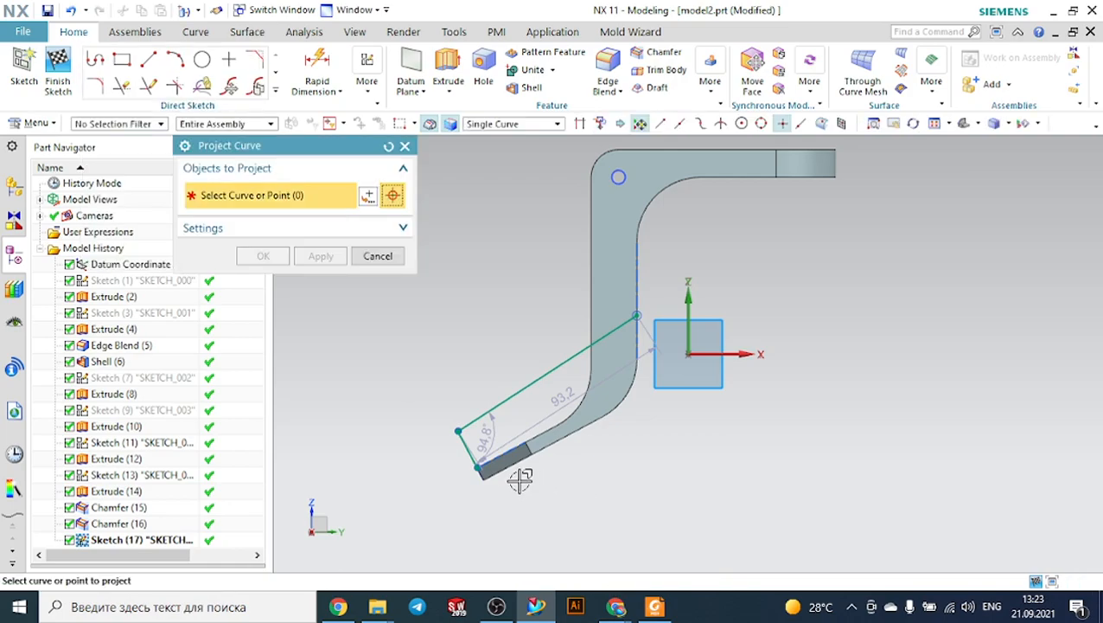
scroll(487, 485, "up", 3)
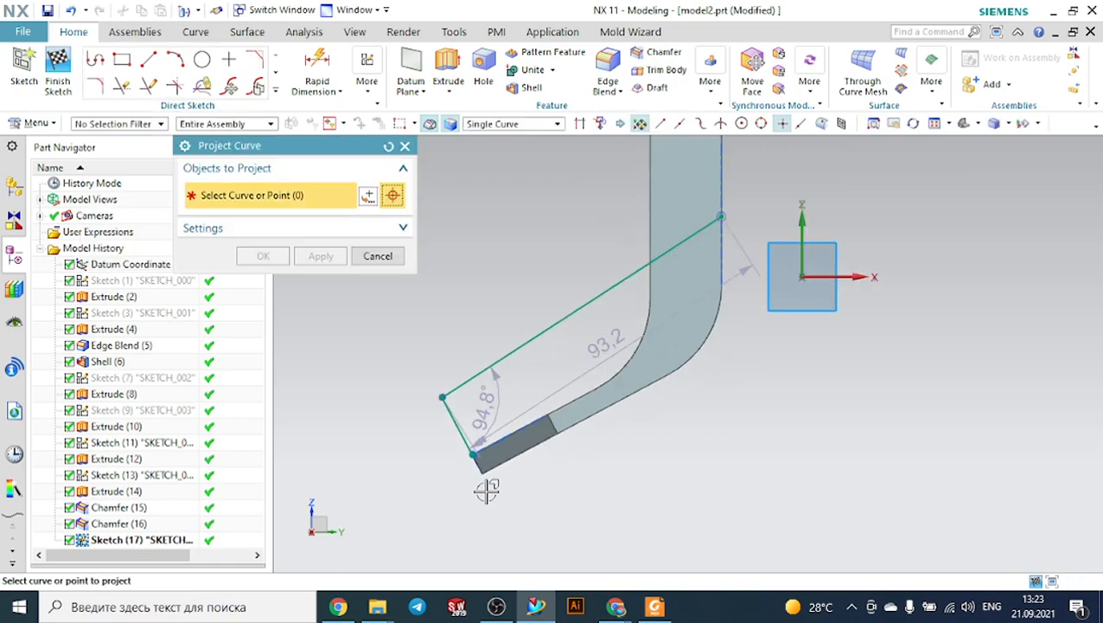
left_click(533, 444)
left_click(639, 390)
left_click(762, 292)
left_click(784, 196)
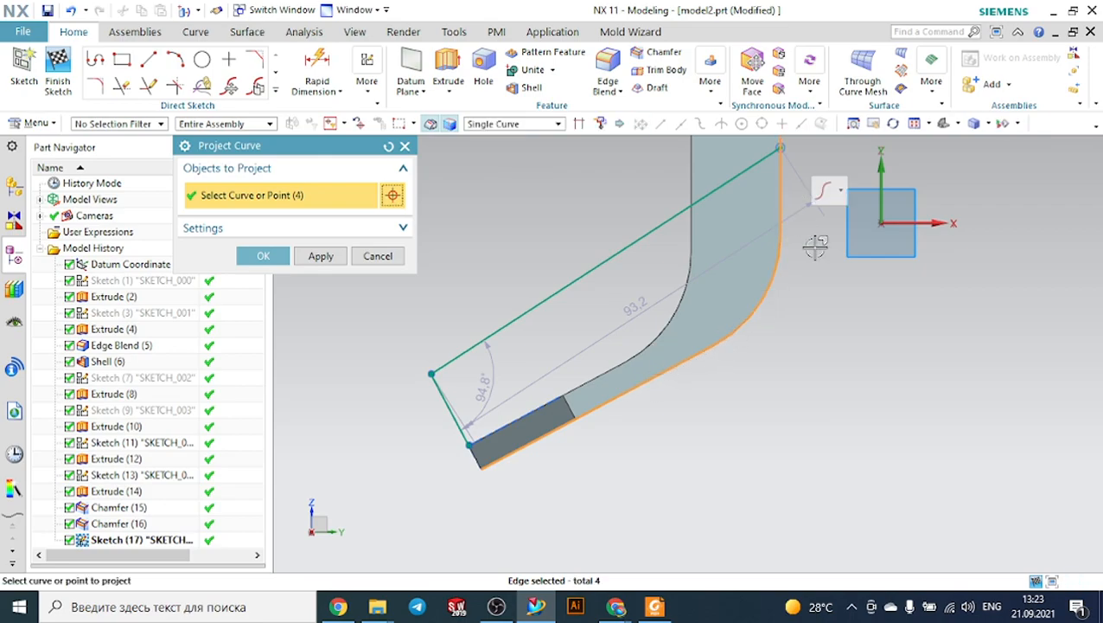
scroll(453, 451, "up", 3)
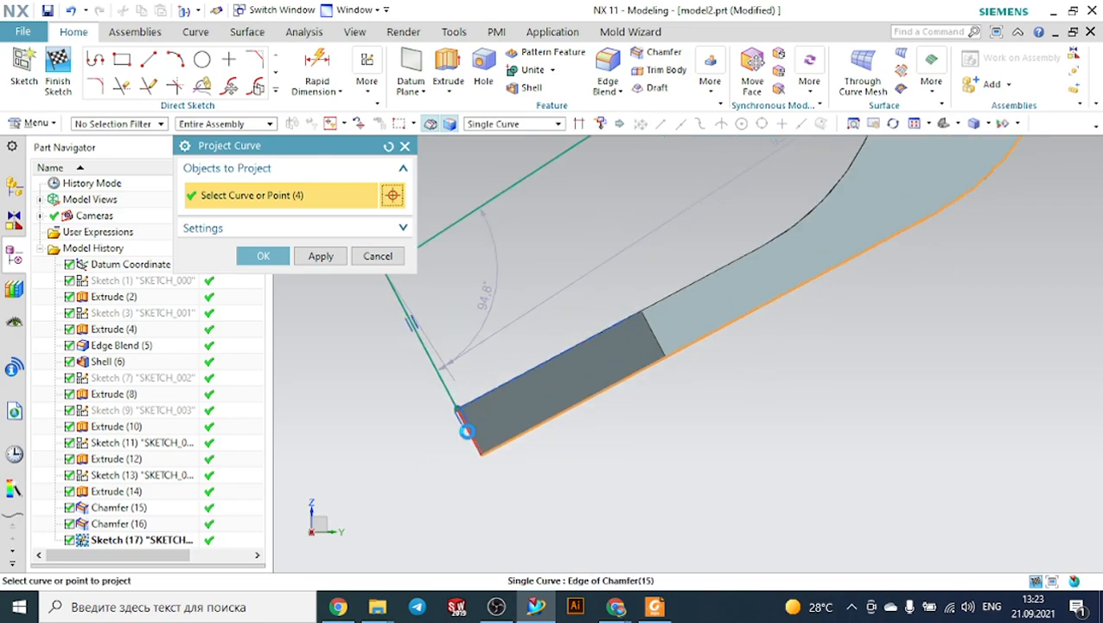
left_click(263, 258)
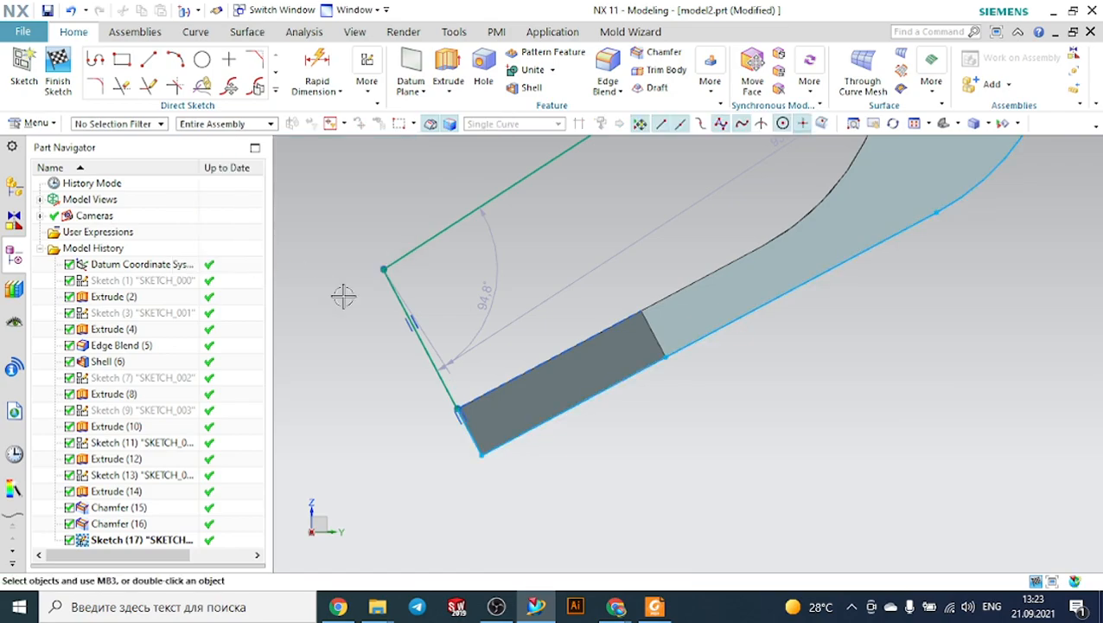
Step: Check the 1.pdf drawing in Foxit Reader, and round the corner between the two sketched lines in NX with a 12 mm fillet
left_click(654, 607)
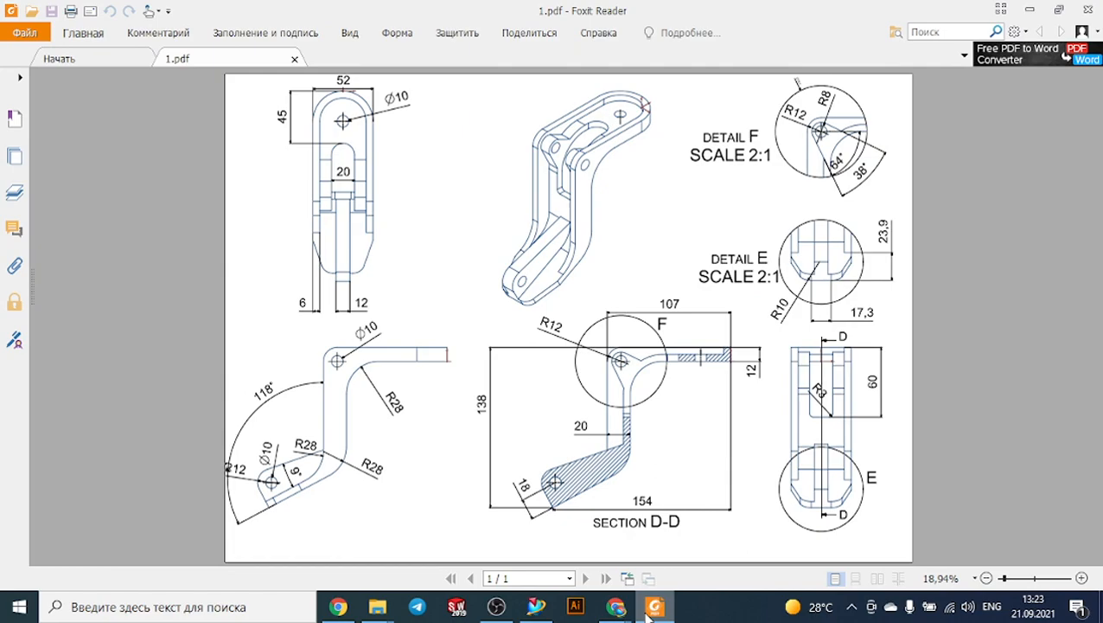
left_click(650, 609)
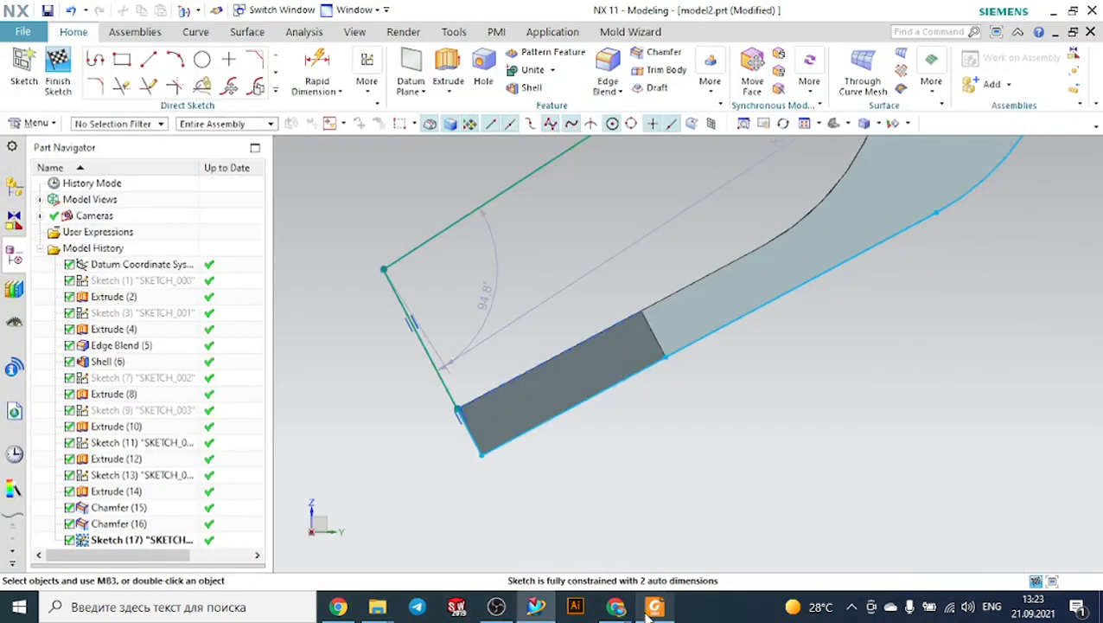
left_click(95, 86)
left_click(411, 307)
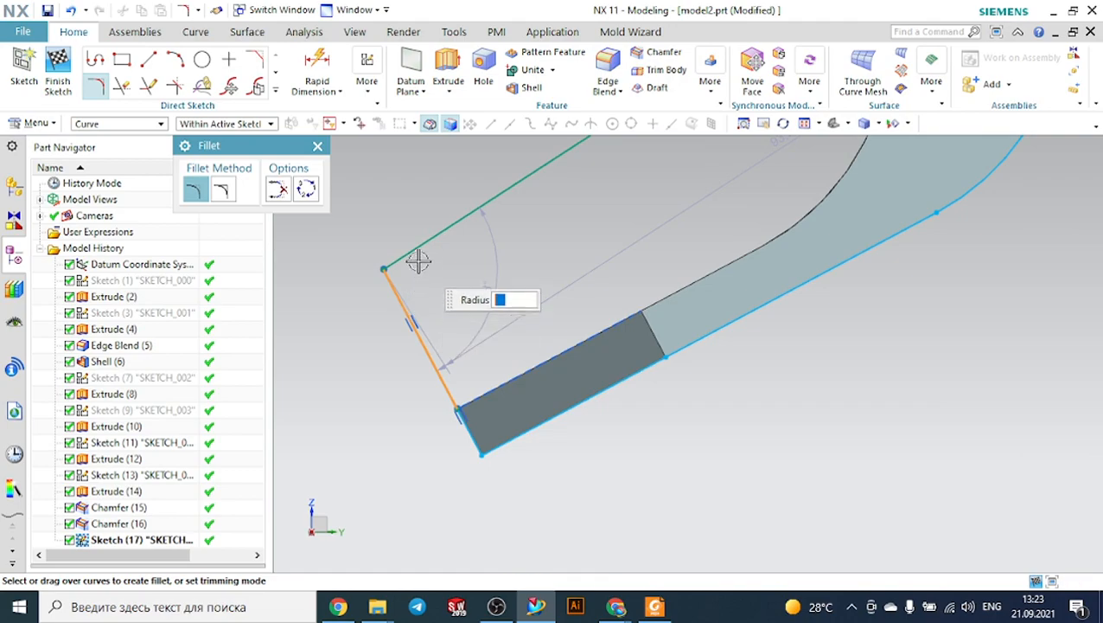
left_click(417, 247)
type("12")
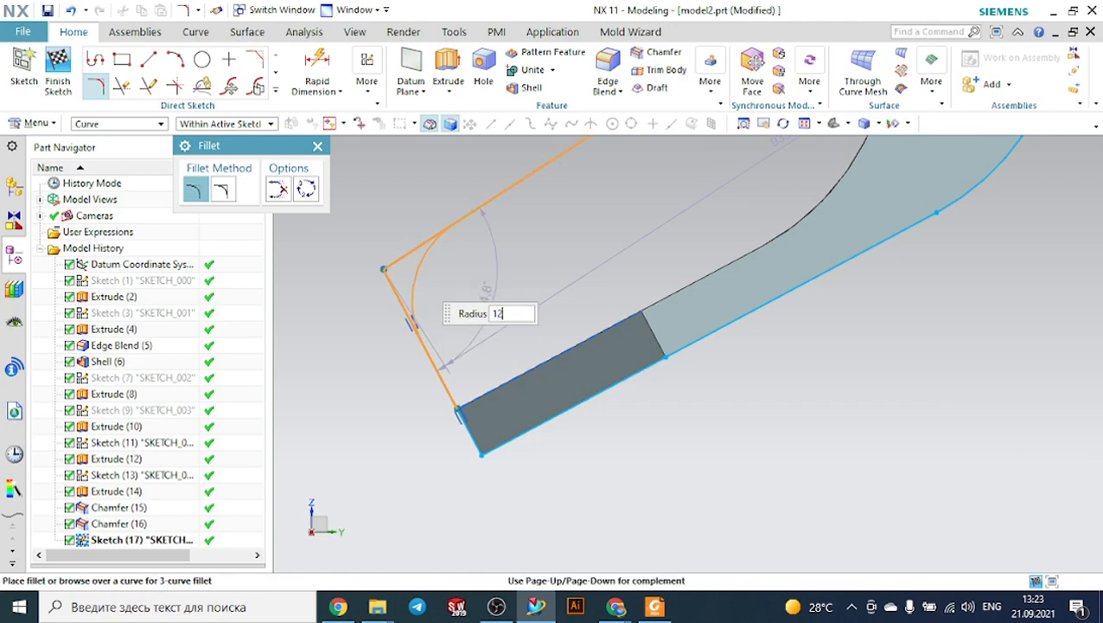
key("Return")
key("Escape")
Step: Check the 1.pdf drawing in Foxit Reader, and dimension in NX the angle between the long sloped line and the foot's upper edge at 9°
left_click(318, 69)
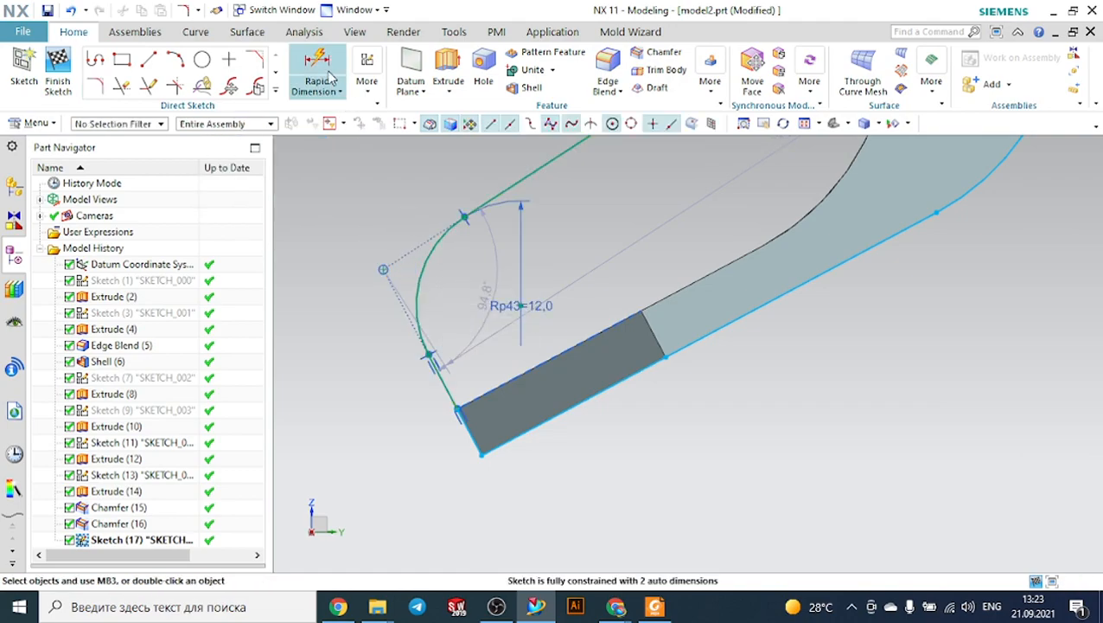
left_click(655, 608)
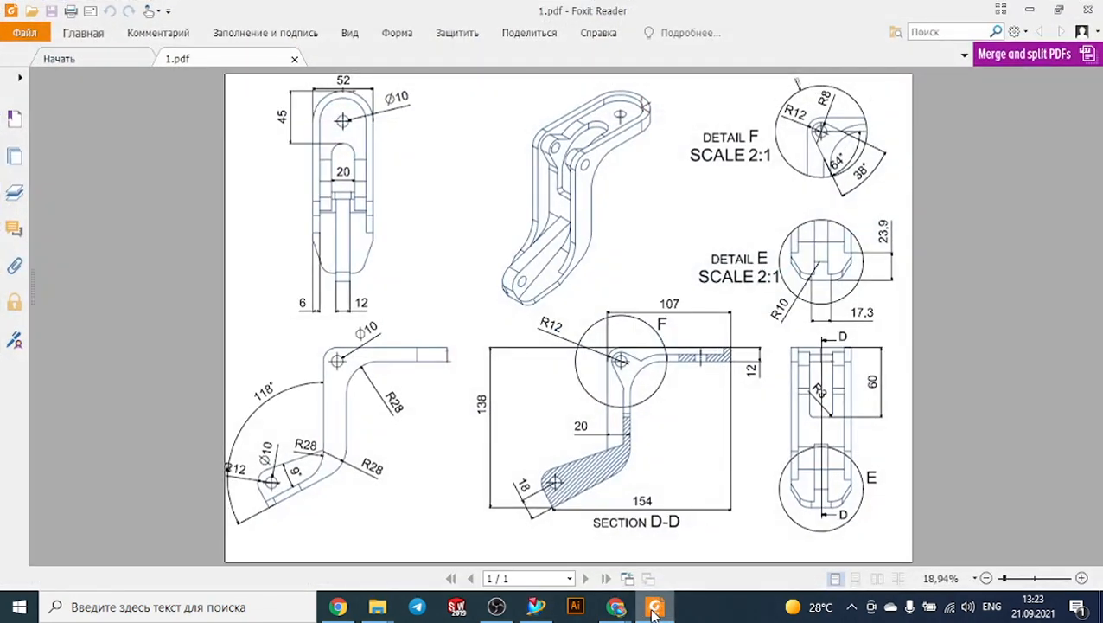
left_click(655, 614)
left_click(658, 303)
left_click(558, 152)
left_click(655, 192)
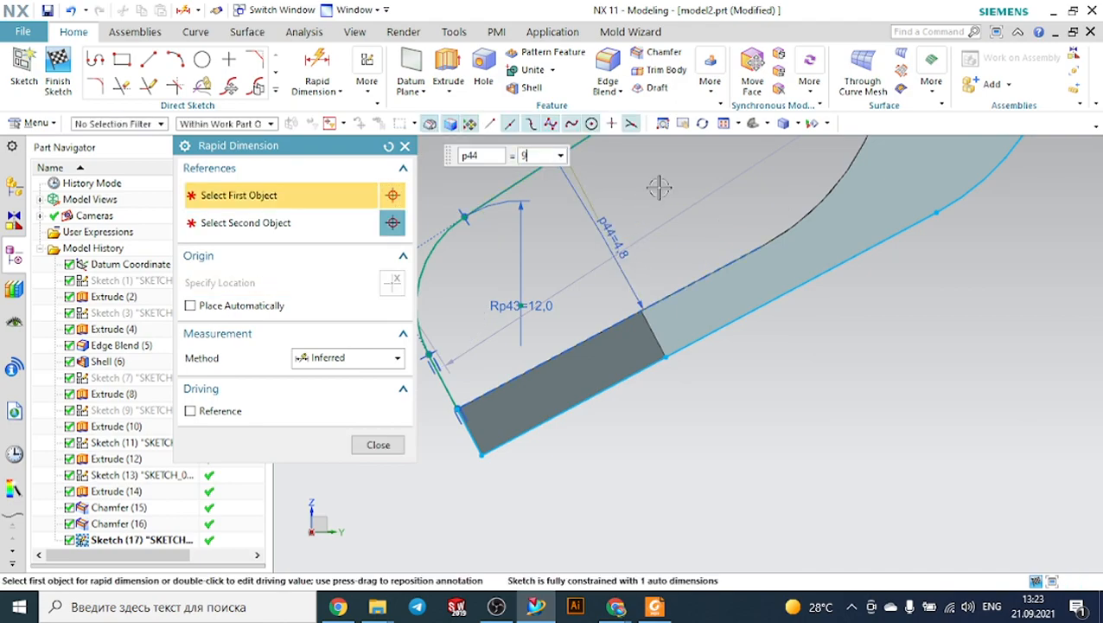
type("9")
key("Return")
key("Escape")
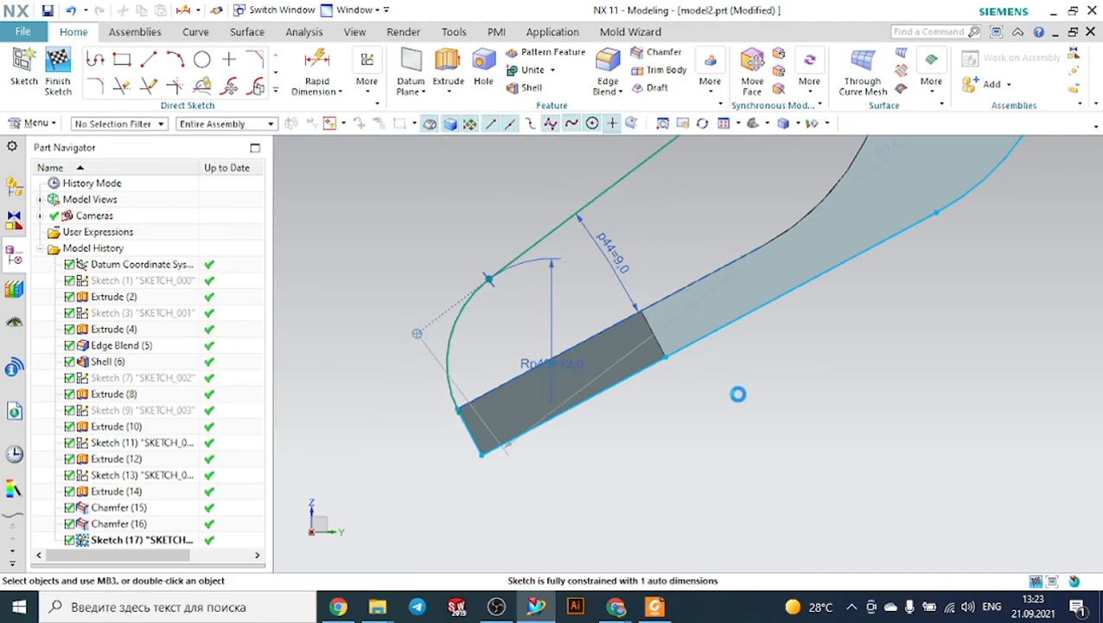
Step: Compare the rib sketch with the section view of the 1.pdf drawing in Foxit Reader, and return to NX
scroll(738, 394, "down", 4)
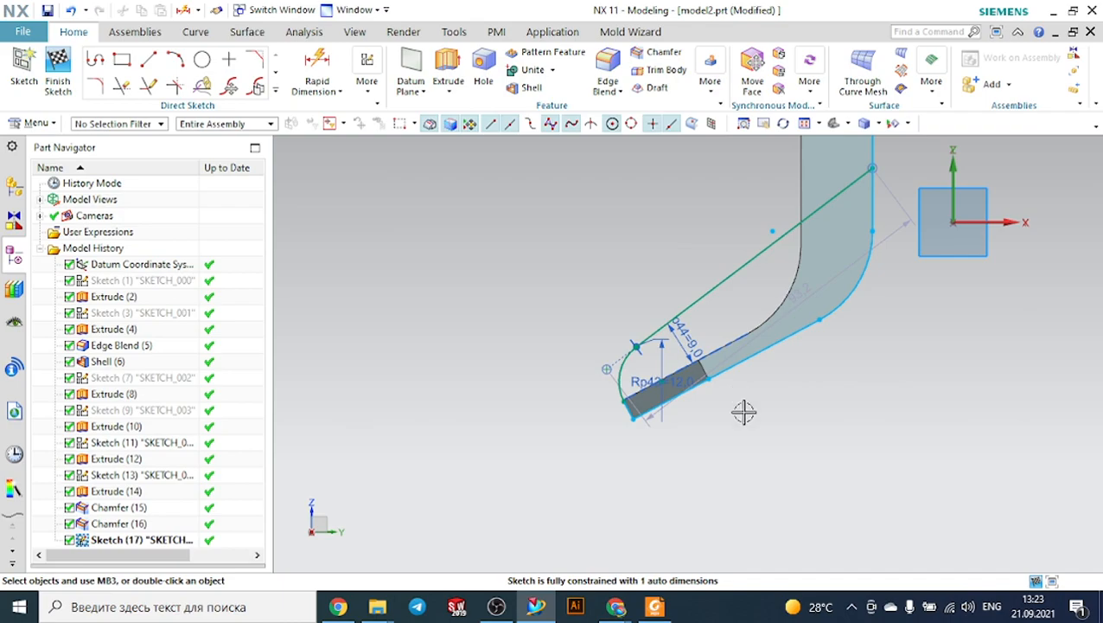
left_click(655, 607)
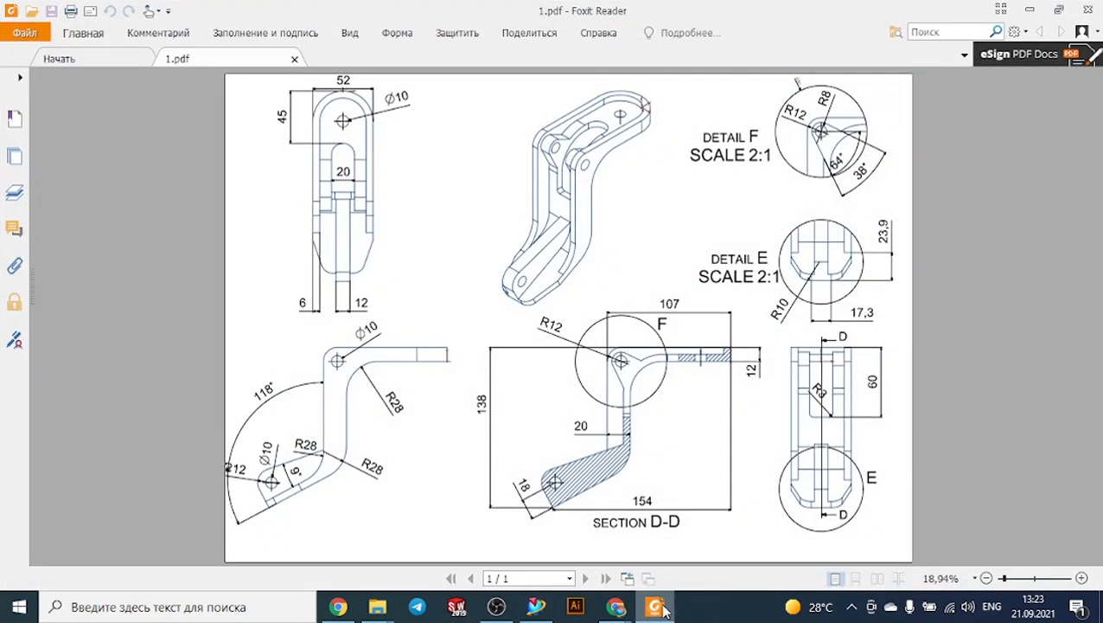
left_click(657, 608)
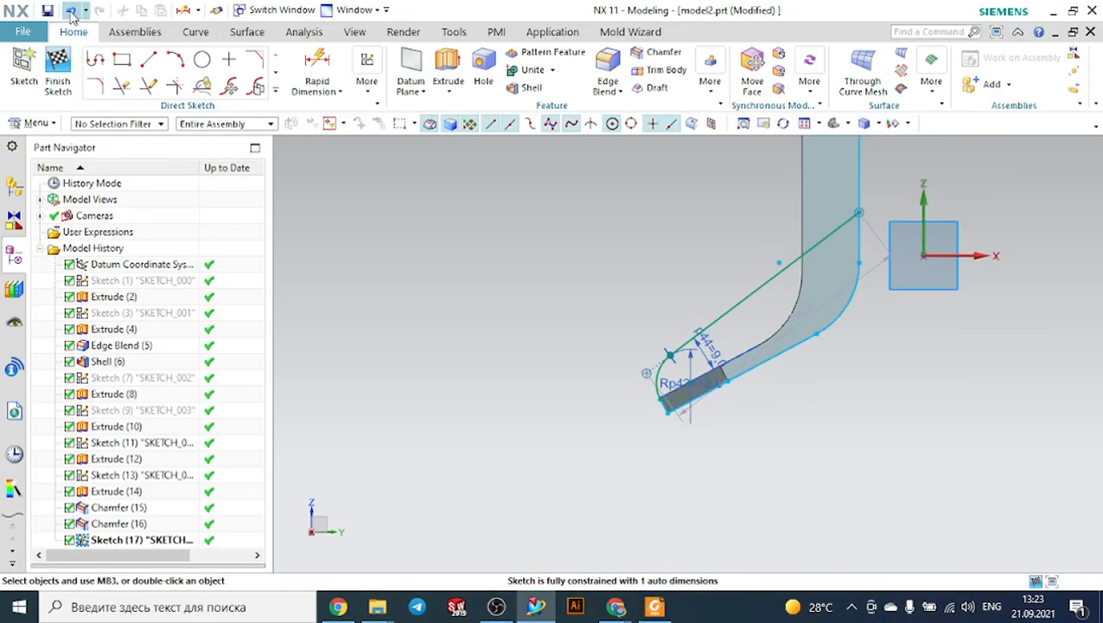
Step: Trim the projected column edge above its junction with the sloped line, and finish the rib sketch
left_click(121, 87)
scroll(601, 320, "down", 3)
left_click(741, 197)
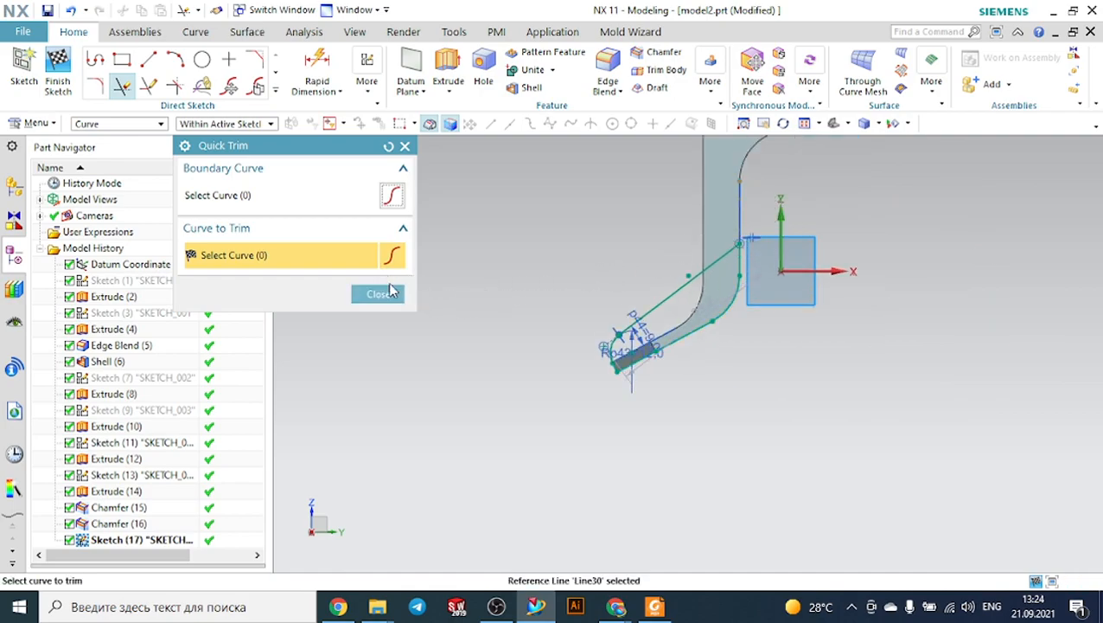
left_click(378, 294)
left_click(58, 71)
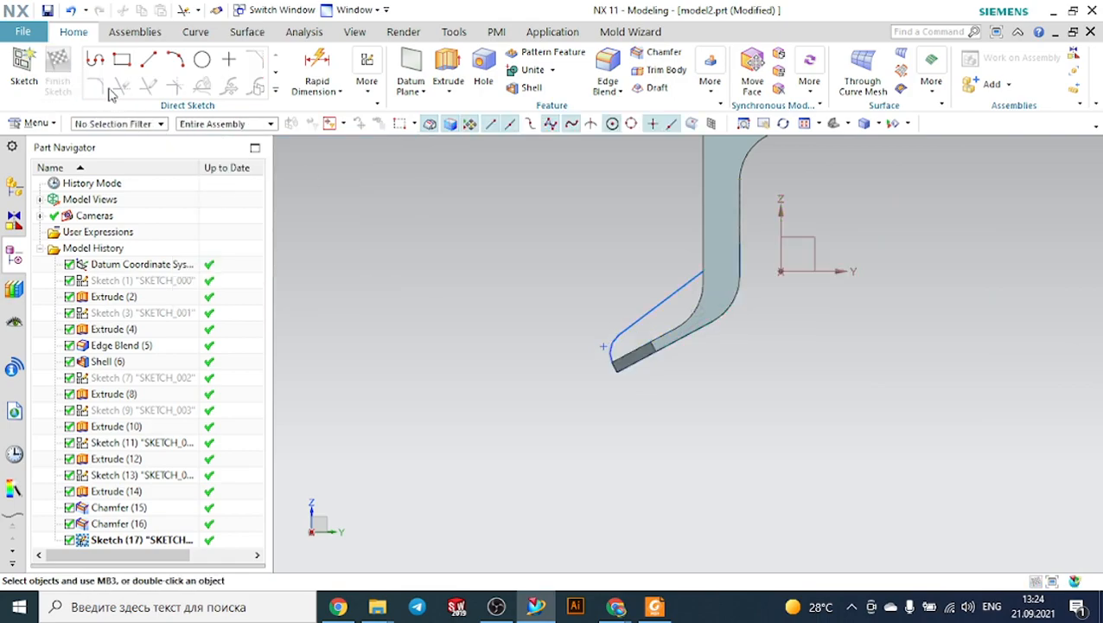
scroll(589, 276, "down", 2)
middle_click_drag(589, 275, 635, 297)
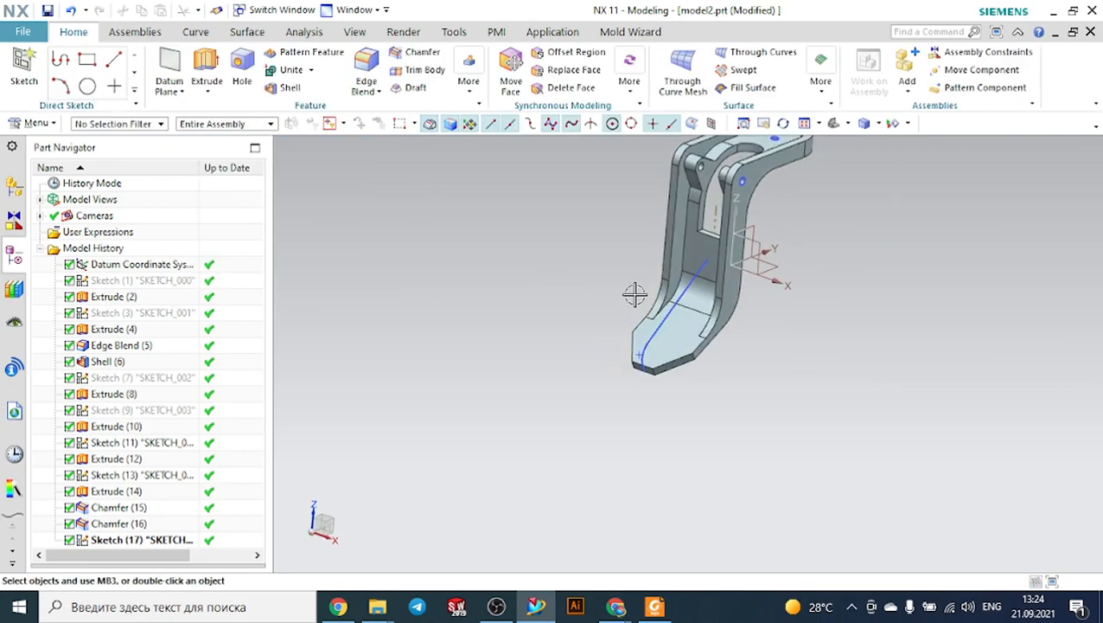
Step: Set up an extrusion of the closed rib sketch region on the foot with a symmetric limit
left_click(207, 70)
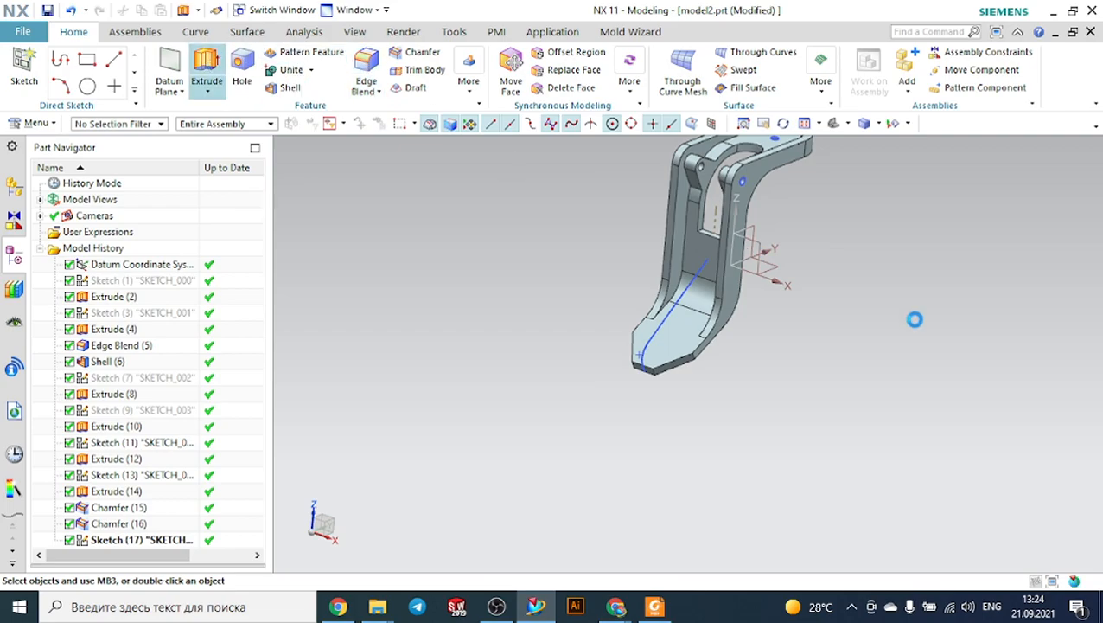
scroll(691, 333, "up", 3)
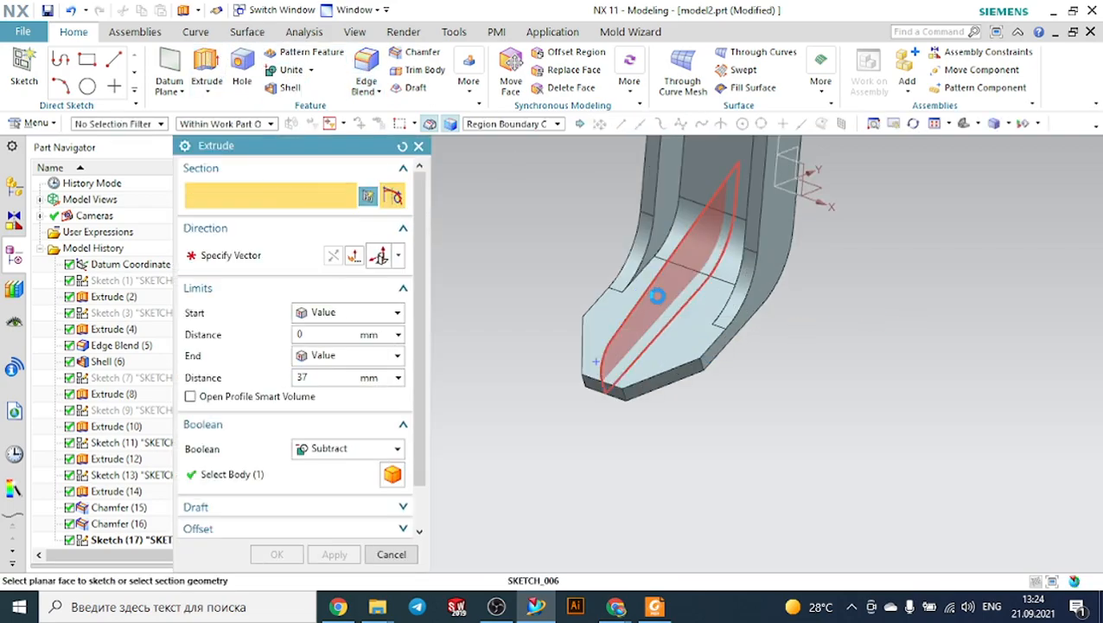
left_click(657, 296)
left_click(317, 313)
left_click(337, 347)
Step: Check the rib's width in the 1.pdf drawing in Foxit Reader, and finish the rib extrusion in NX with a 6 mm symmetric distance and Unite
left_click(655, 607)
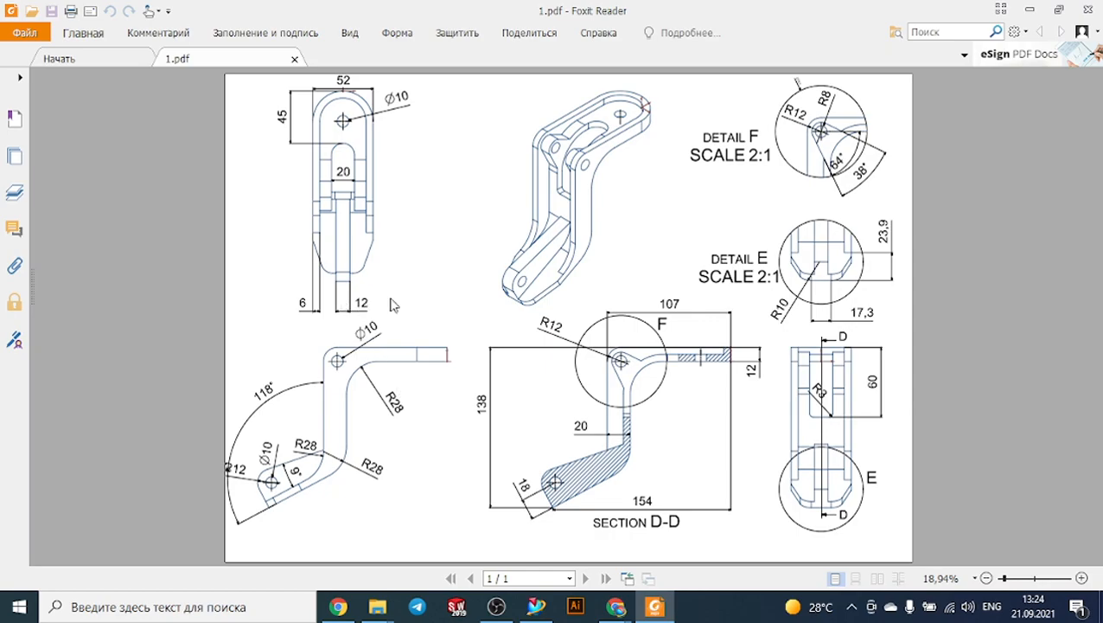
left_click(536, 606)
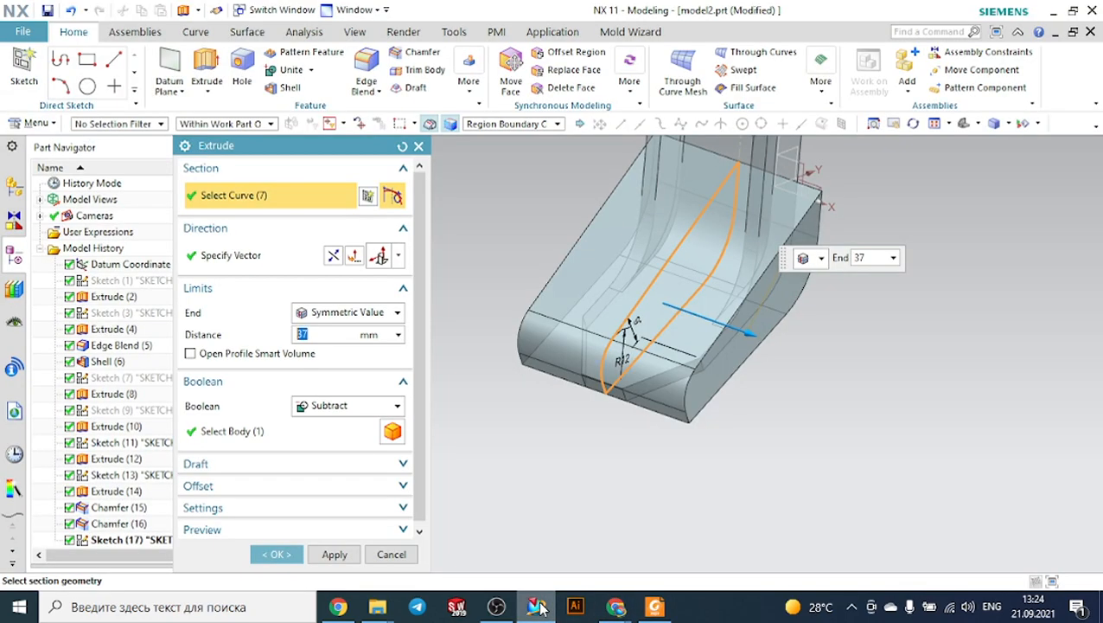
left_click(344, 408)
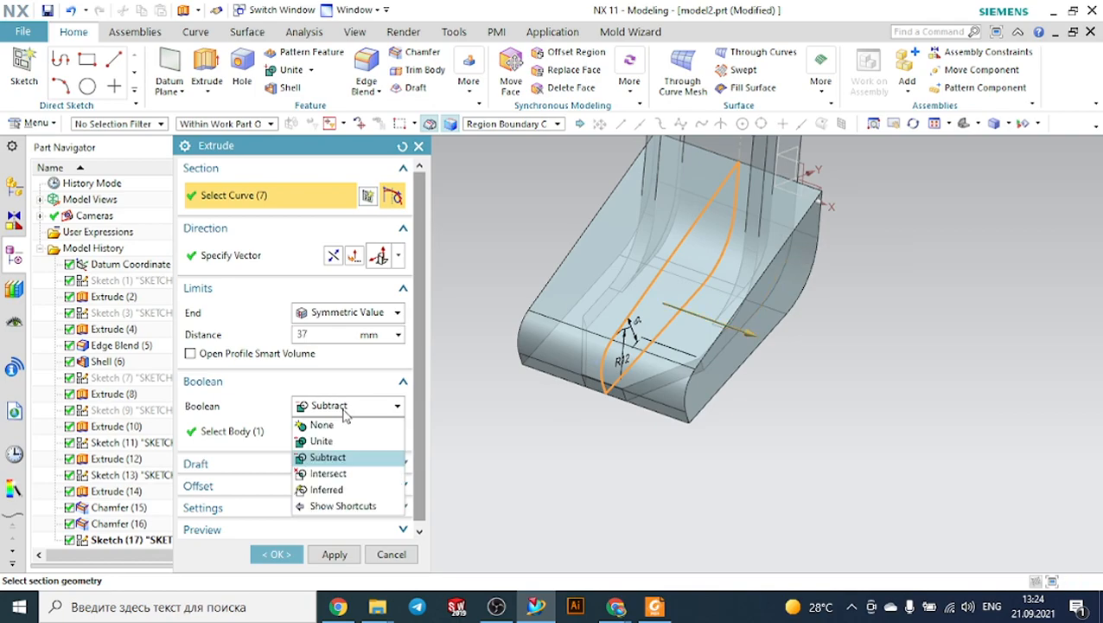
left_click(324, 441)
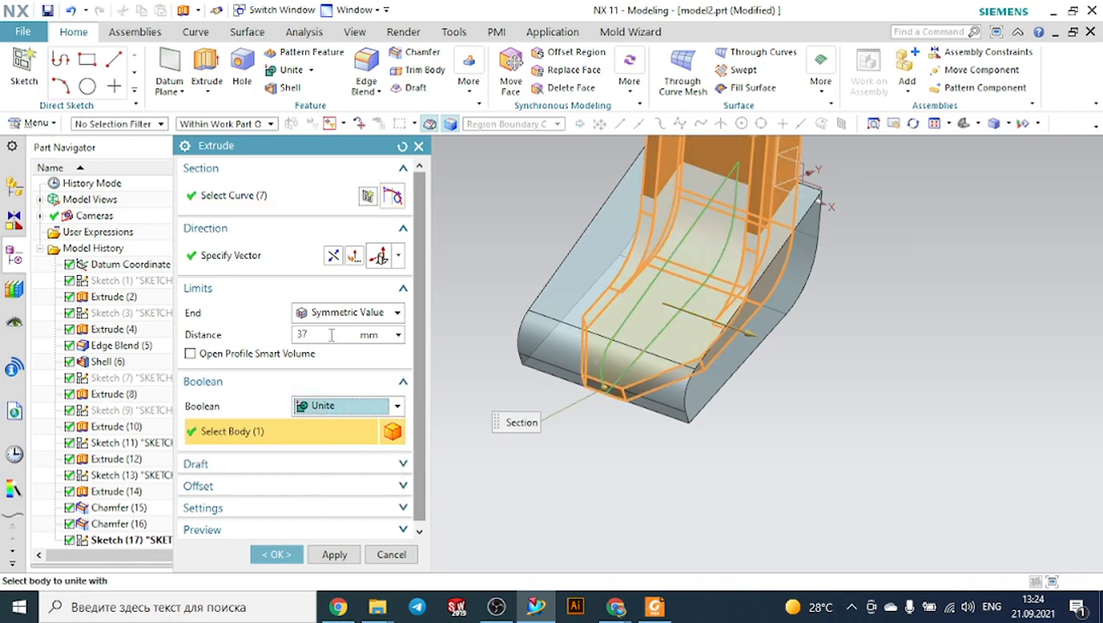
type("6")
key("Return")
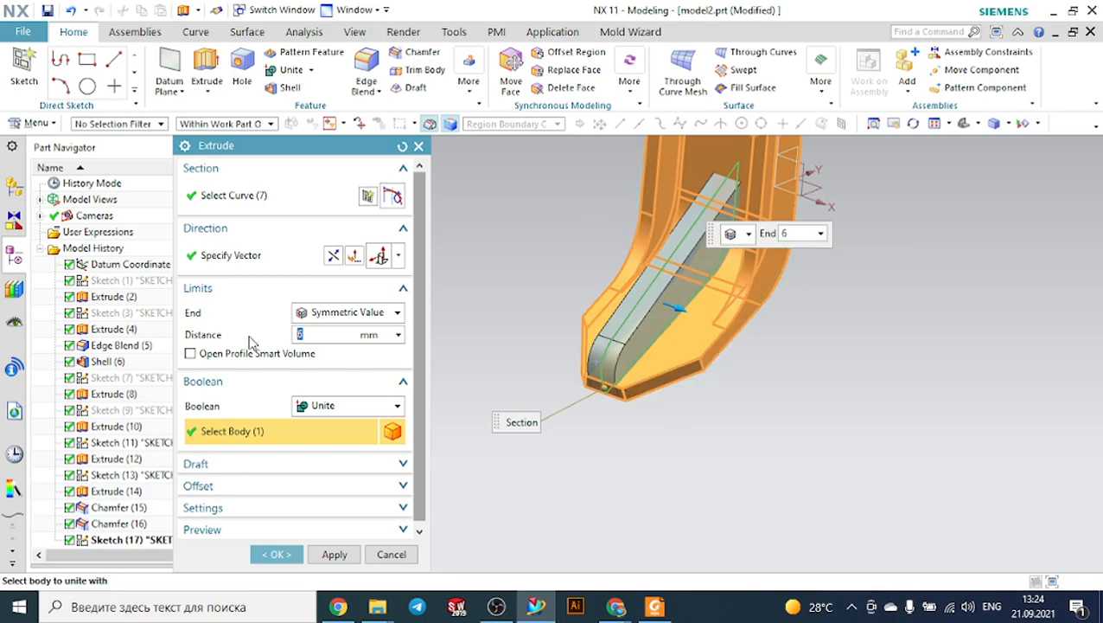
left_click(272, 554)
Step: Check the hole through the rib in the 1.pdf drawing in Foxit Reader, and start a sketch in NX on the rib's side face
middle_click_drag(598, 463, 695, 406)
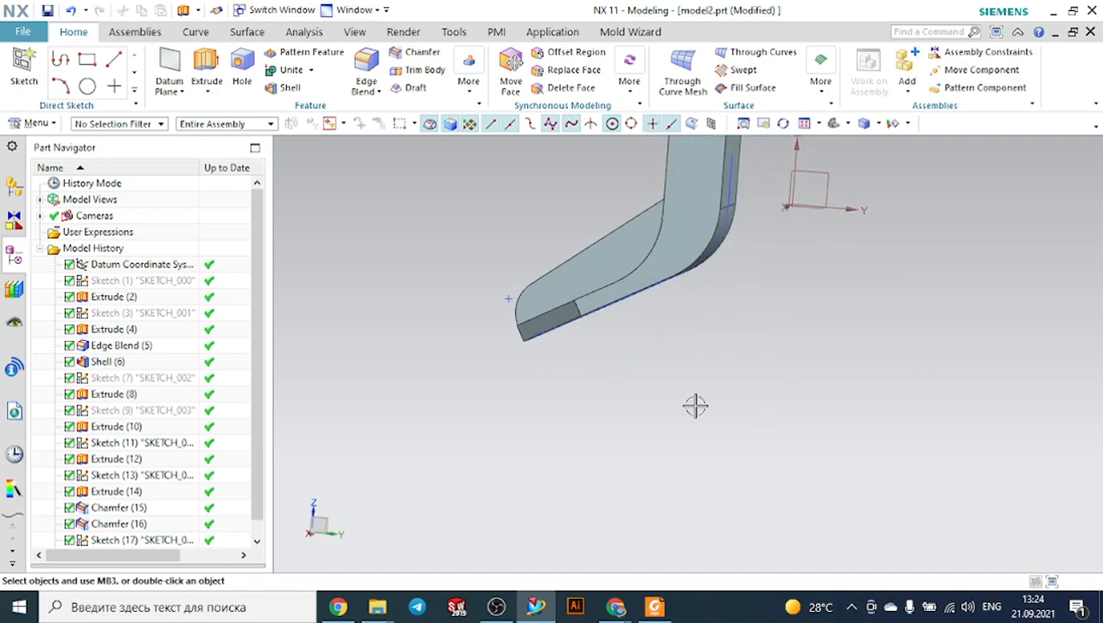
left_click(673, 607)
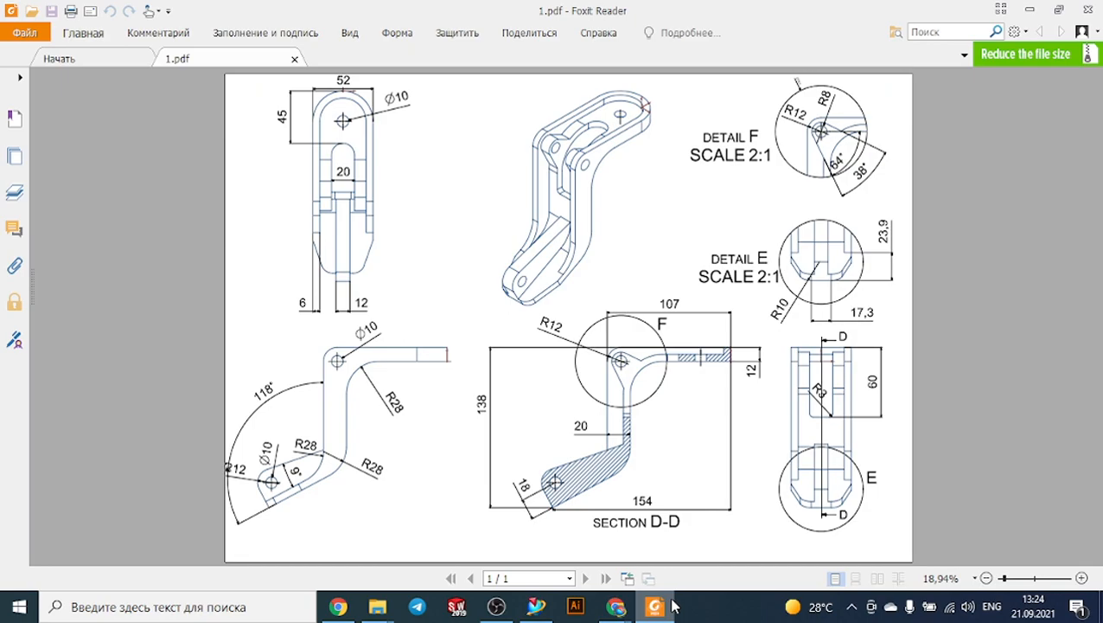
left_click(672, 608)
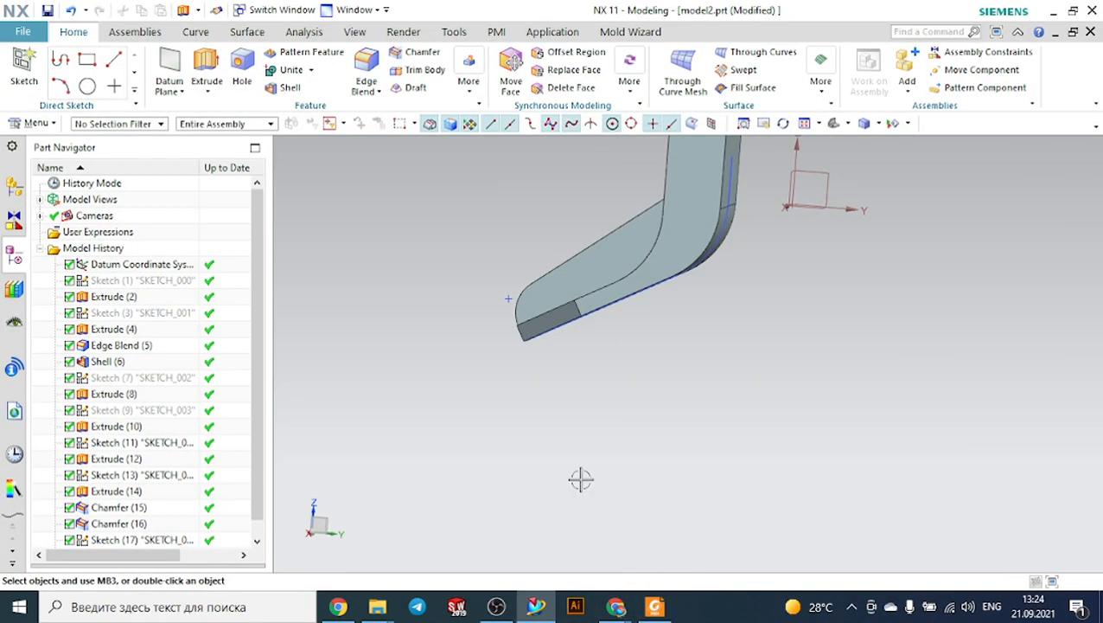
left_click(24, 74)
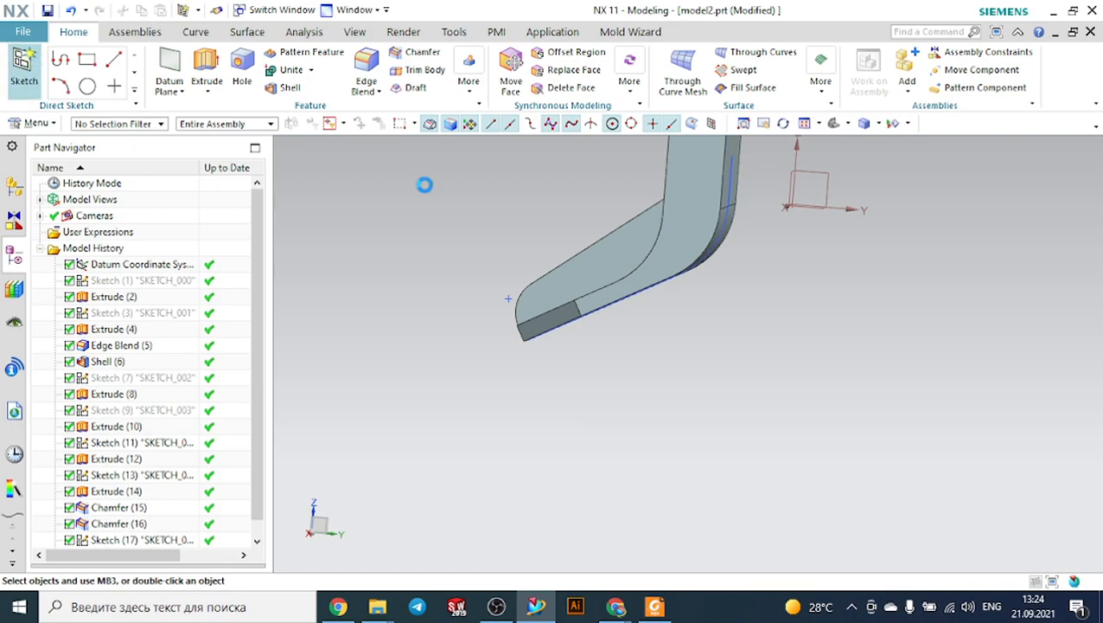
left_click(590, 268)
left_click(320, 349)
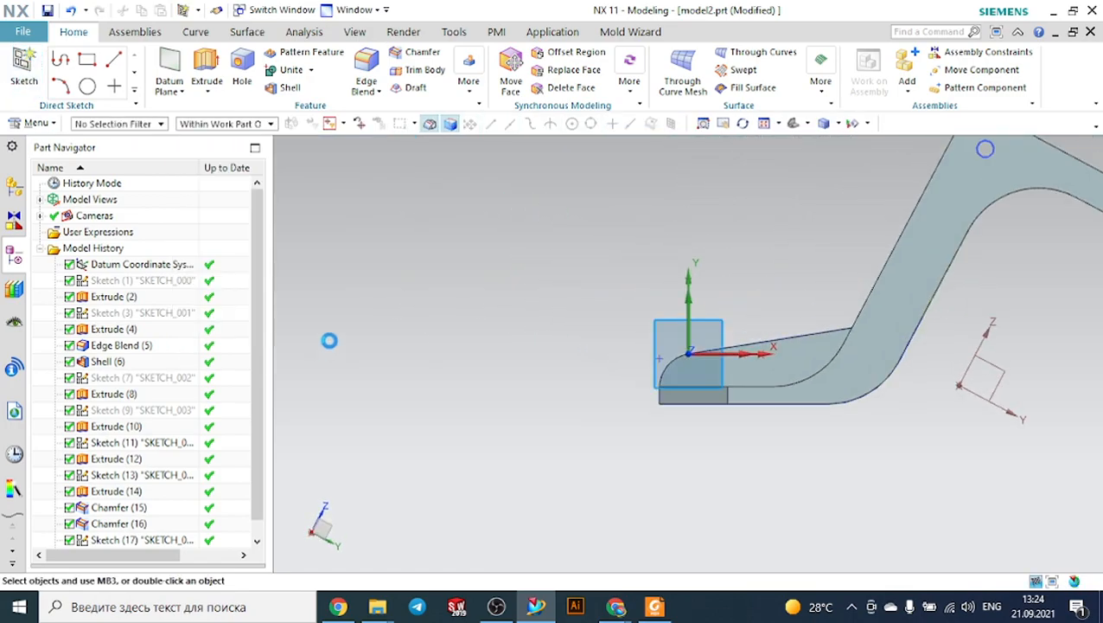
Step: Sketch a 6 mm diameter circle near the rib's rounded end, directly below the sketch origin
left_click(202, 59)
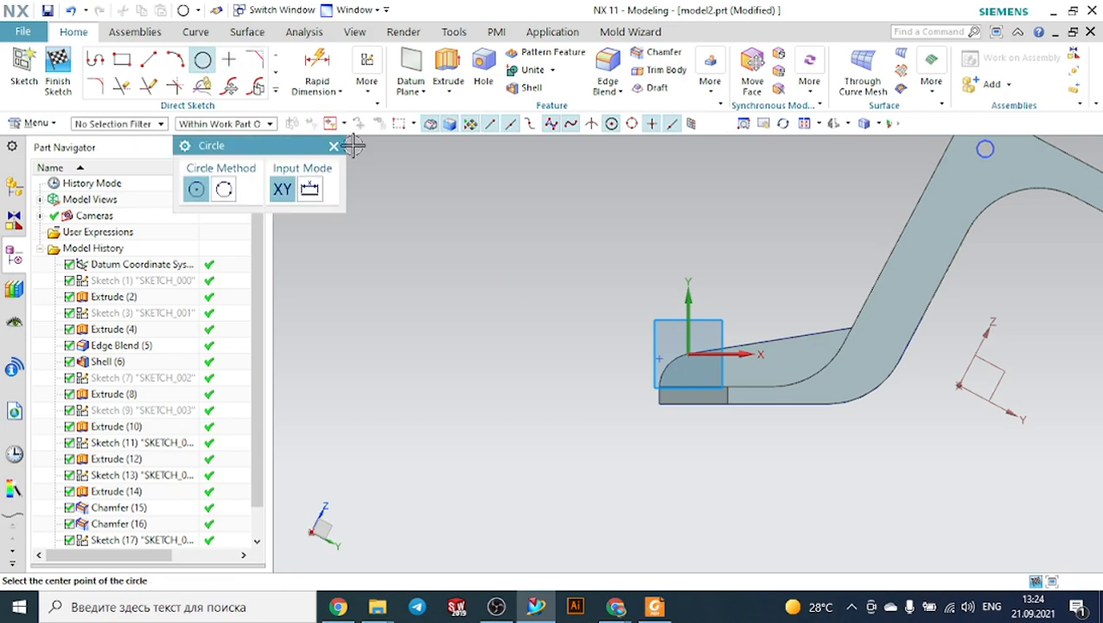
scroll(682, 352, "up", 2)
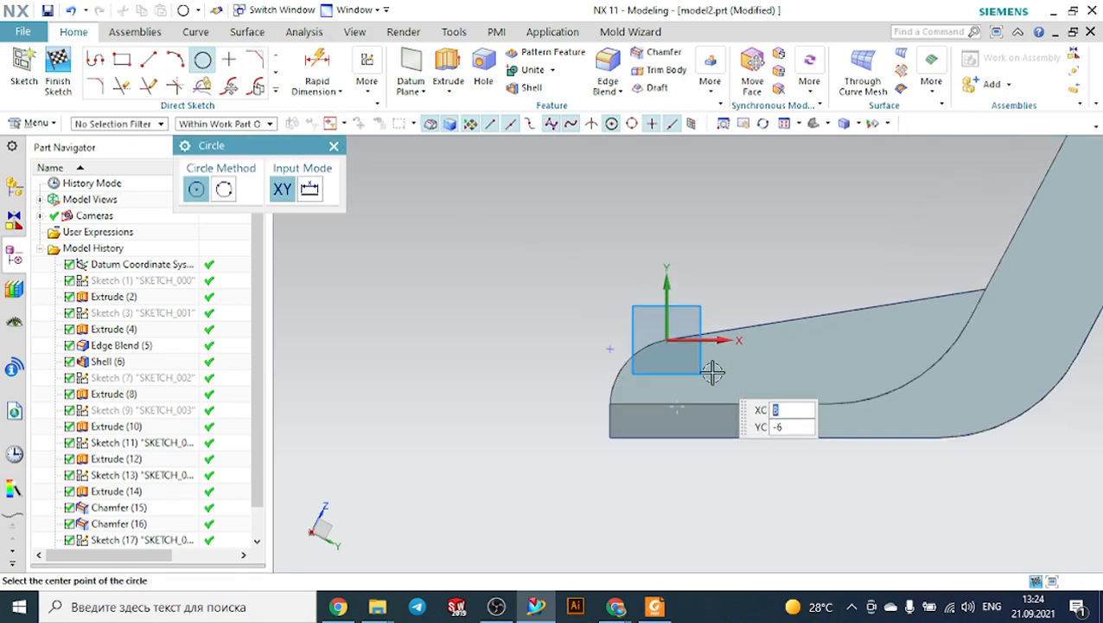
left_click(665, 380)
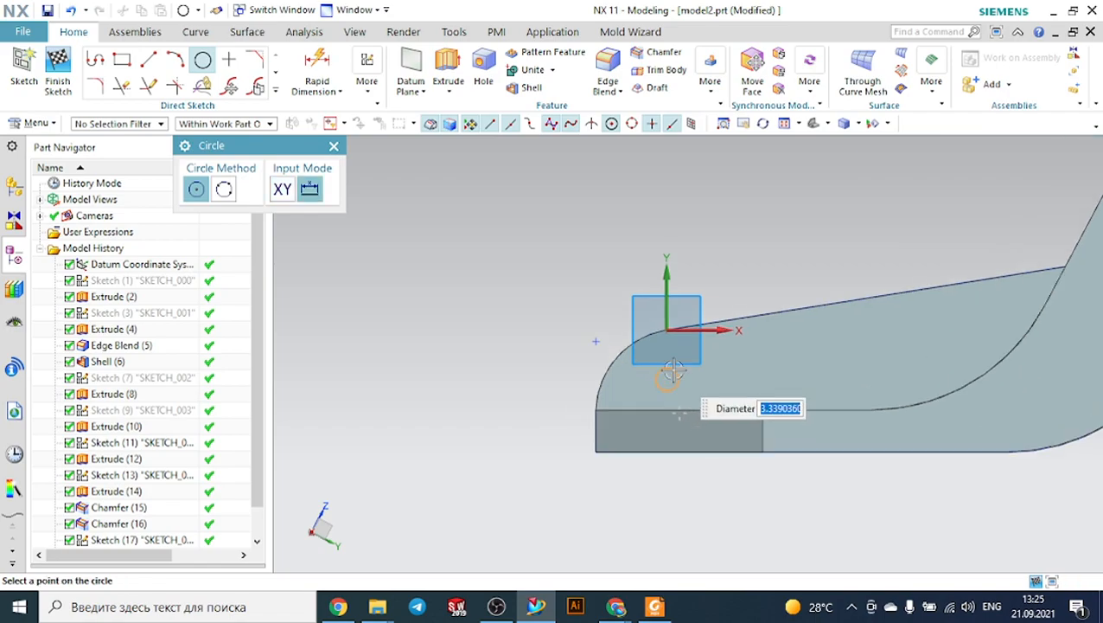
type("6")
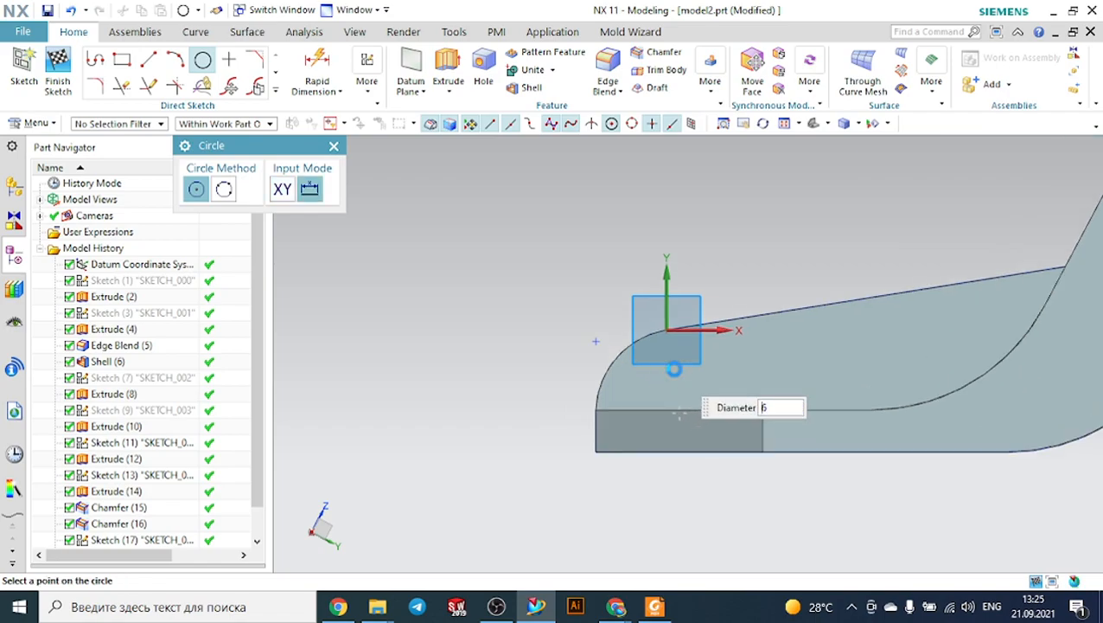
key("Return")
key("Escape")
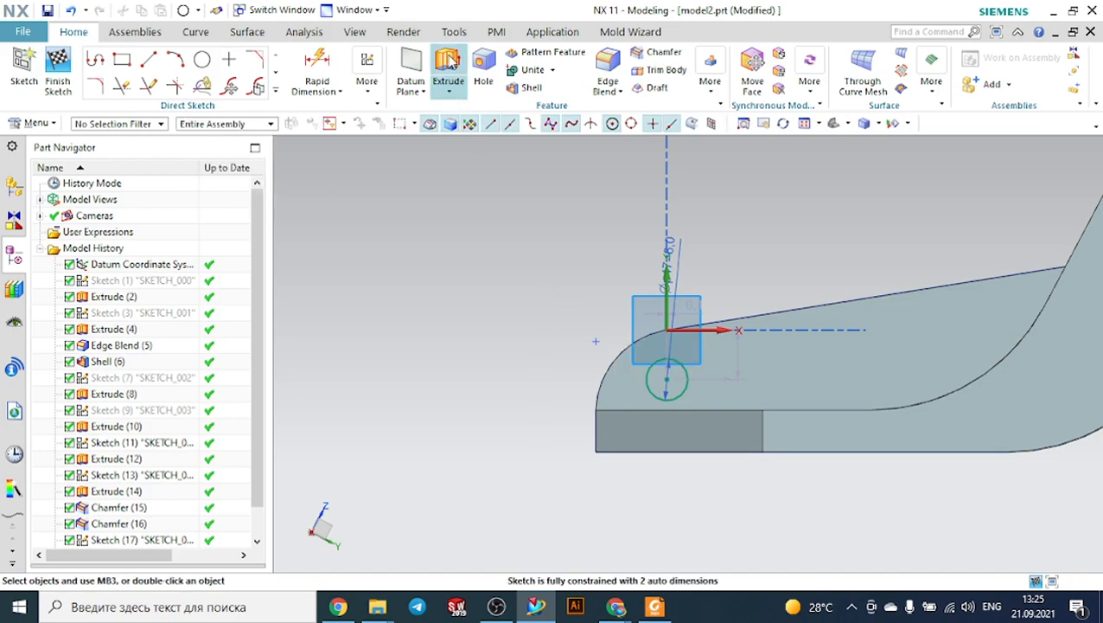
Step: Extrude the circle 36 mm through the rib with Subtract to cut the hole
left_click(449, 74)
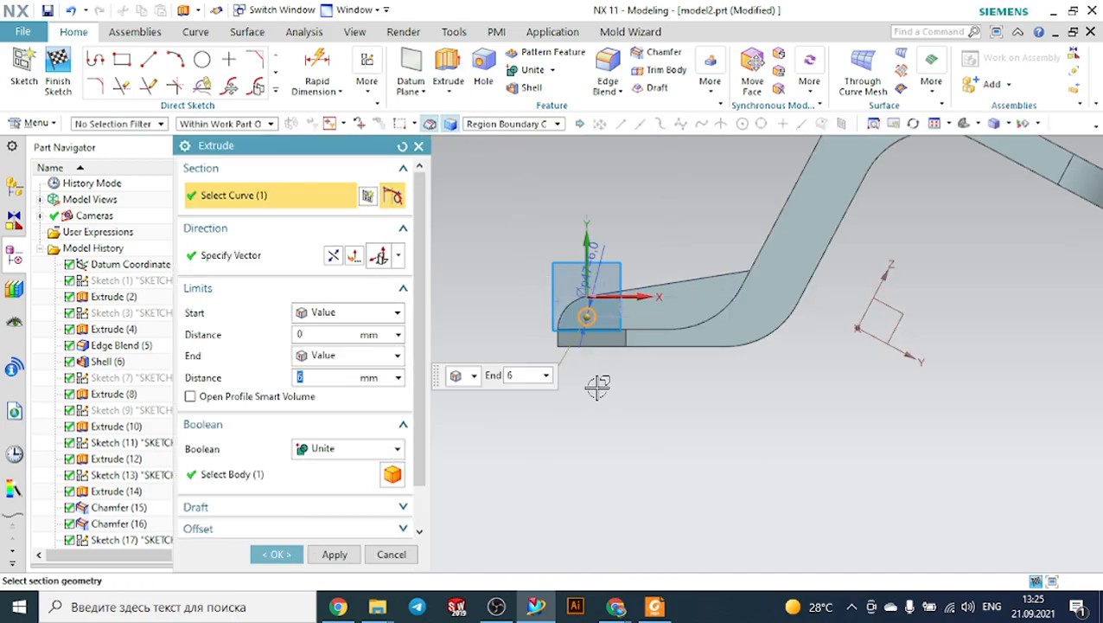
middle_click_drag(598, 388, 717, 415)
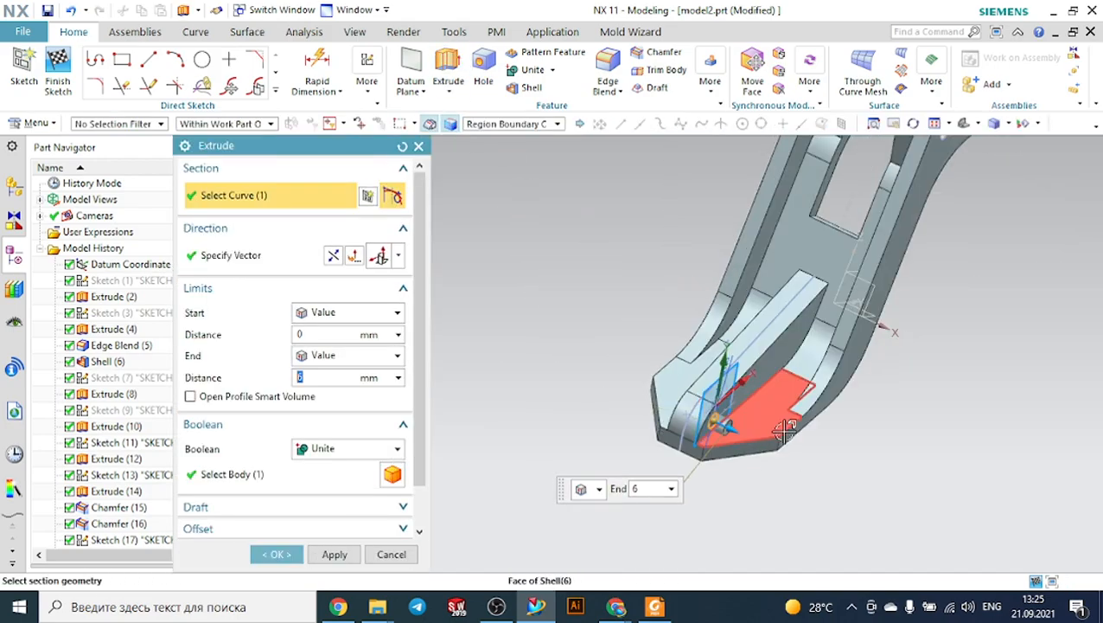
type("36")
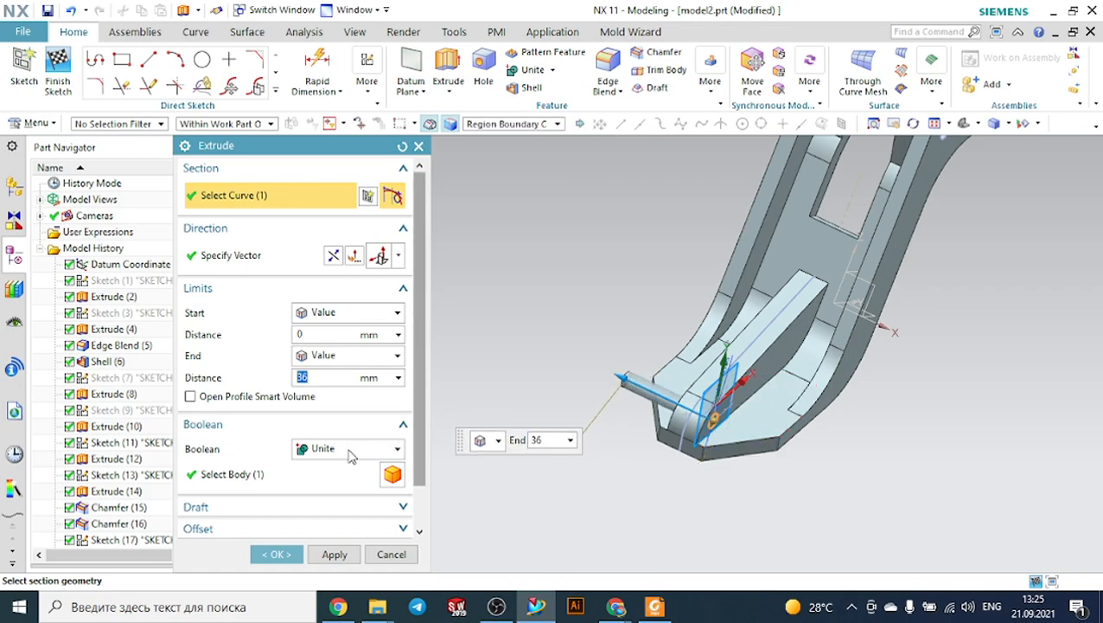
left_click(352, 449)
left_click(329, 500)
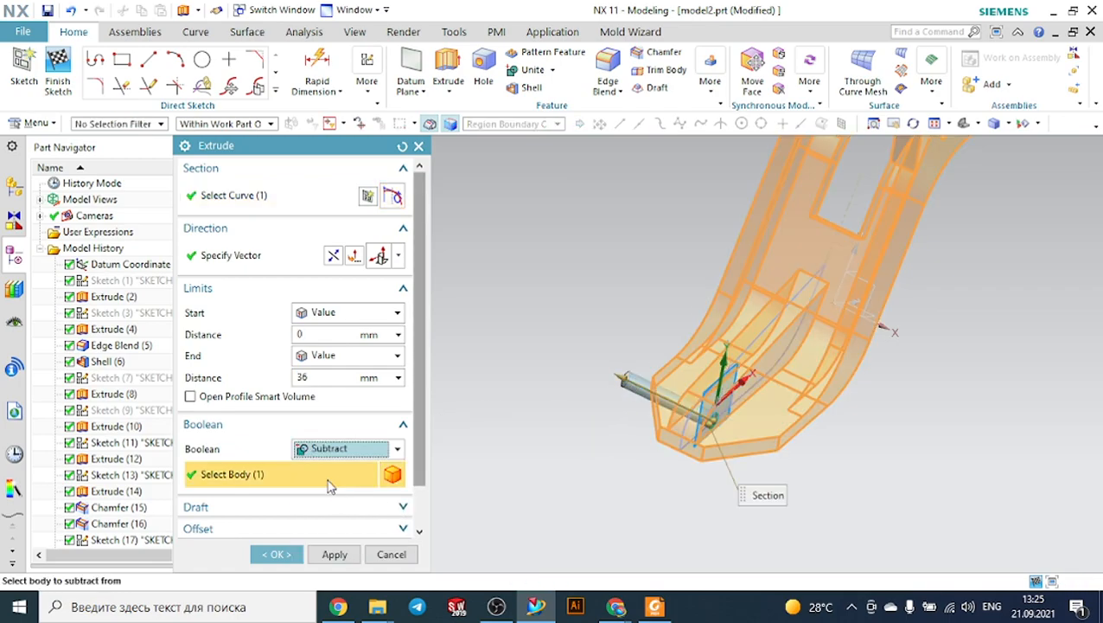
left_click(294, 554)
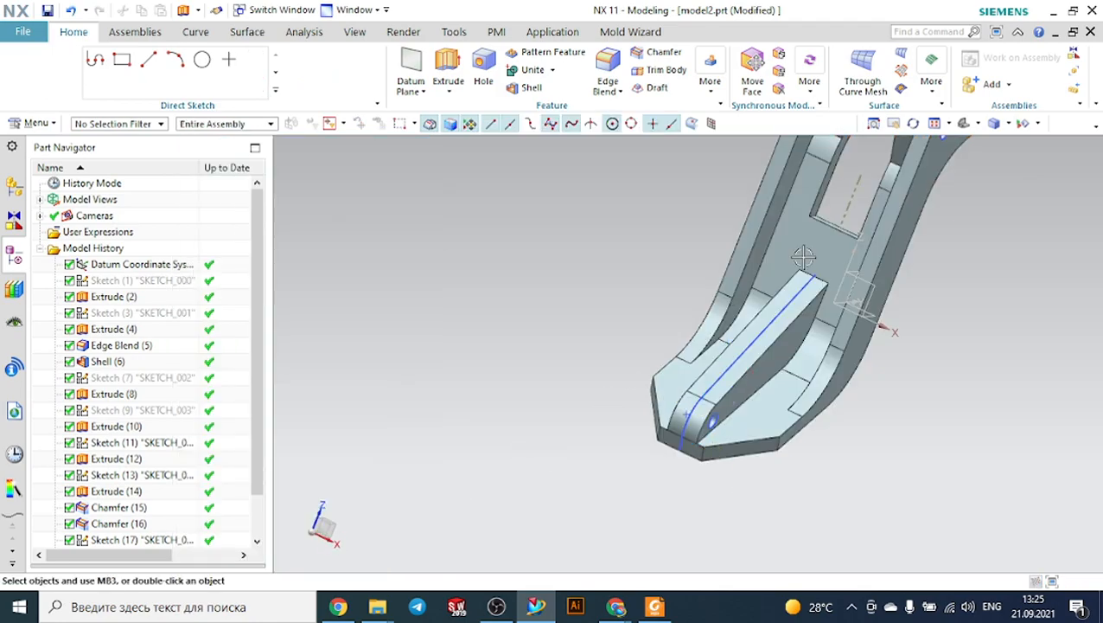
Step: Compare the whole bracket with the 1.pdf drawing in Foxit Reader, and hide all sketches and datum coordinate systems in NX
left_click(830, 125)
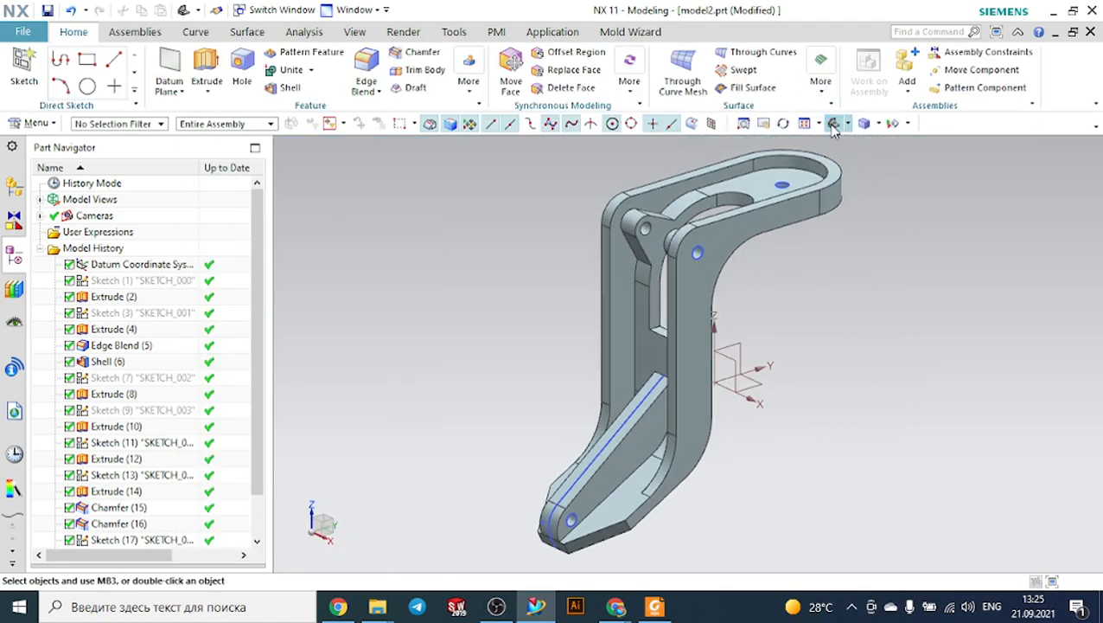
left_click(655, 606)
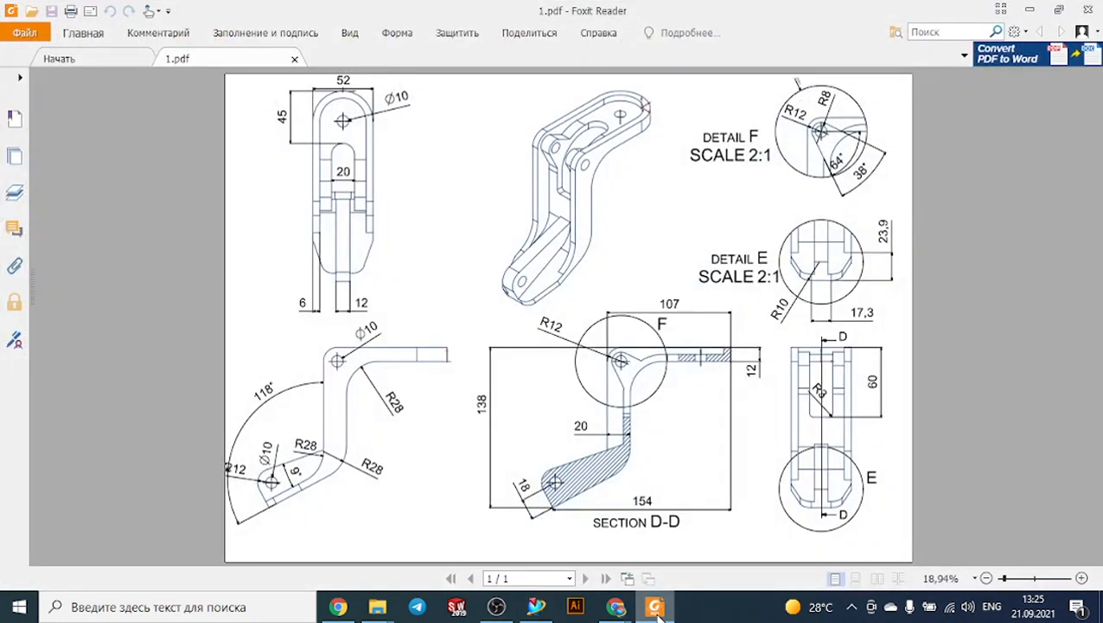
left_click(655, 606)
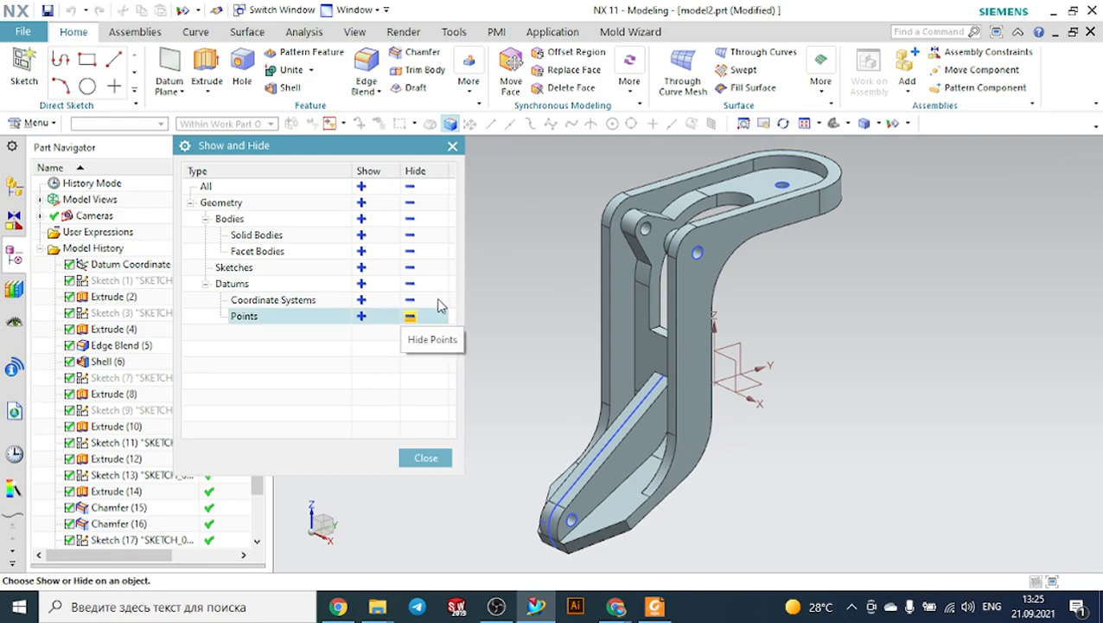
left_click(410, 269)
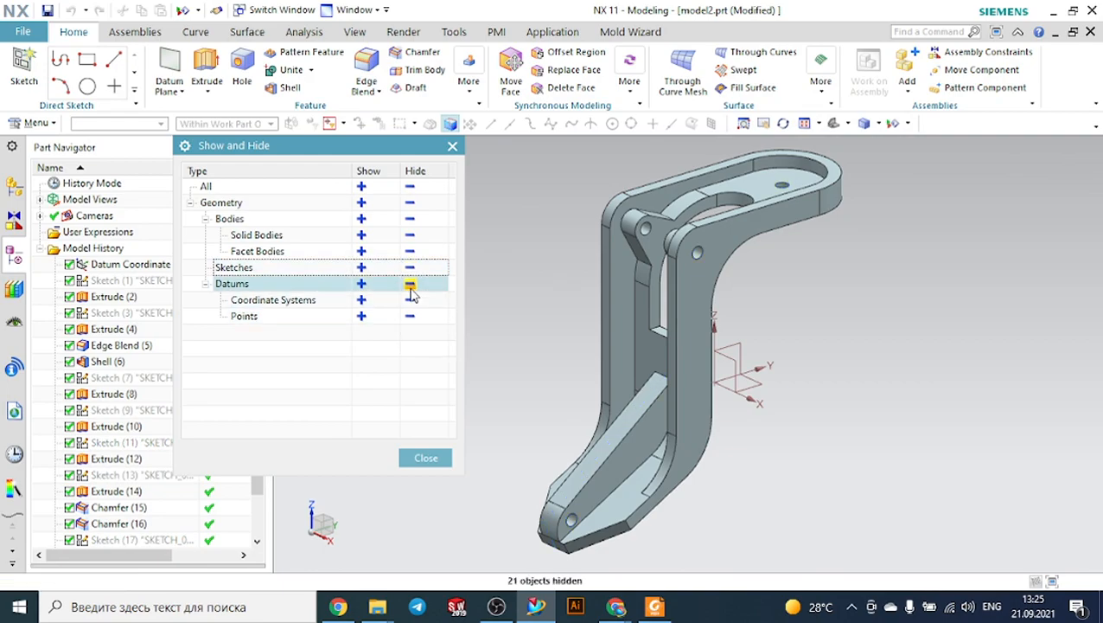
left_click(411, 301)
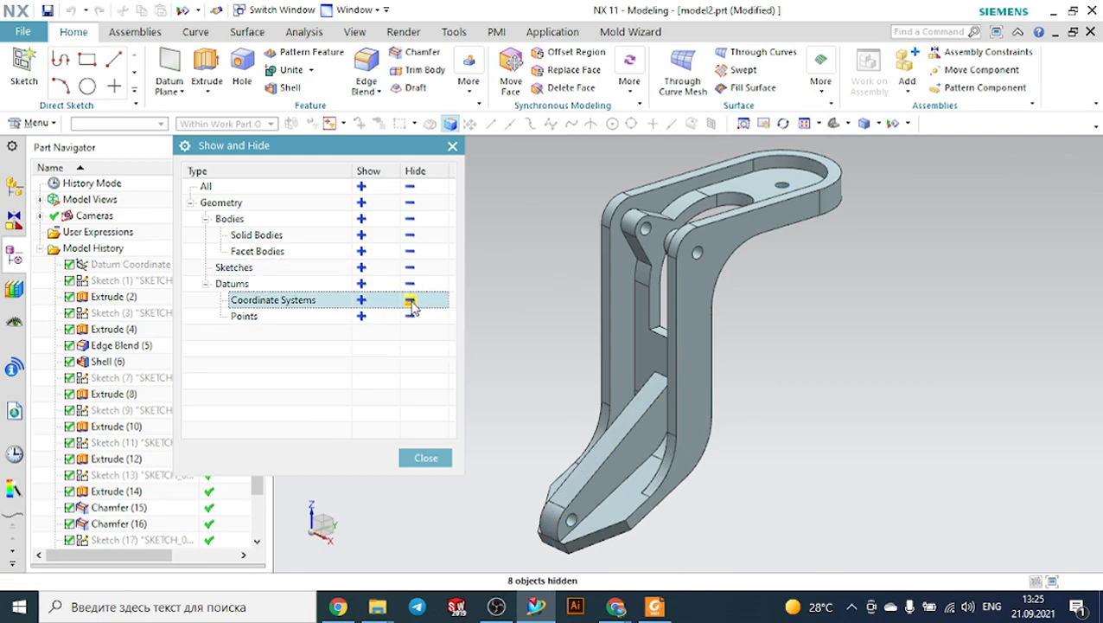
left_click(425, 457)
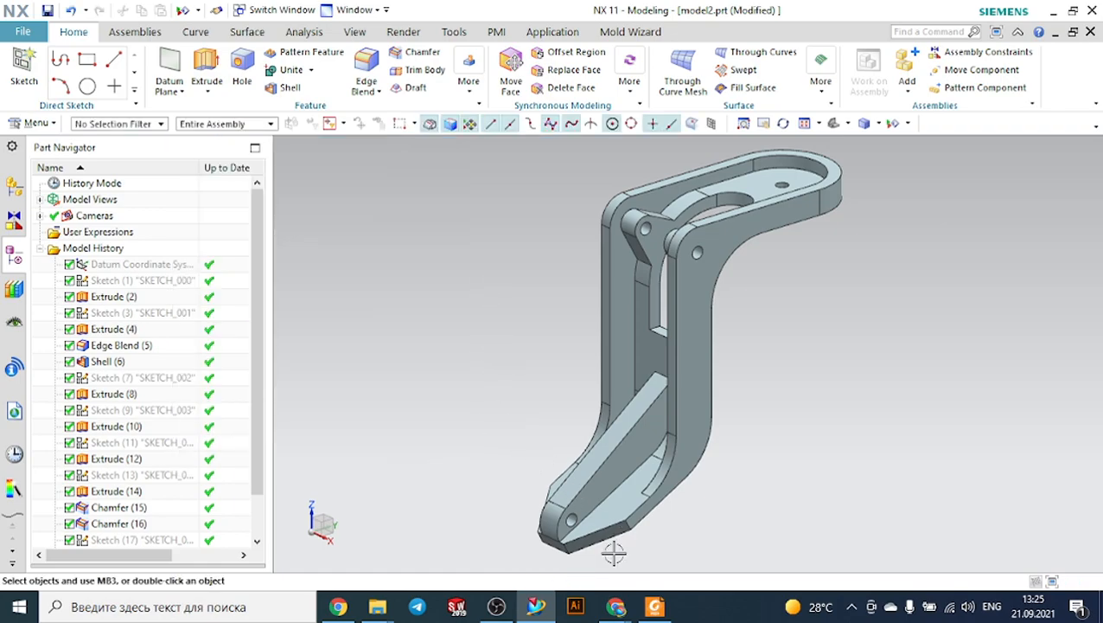
left_click(655, 608)
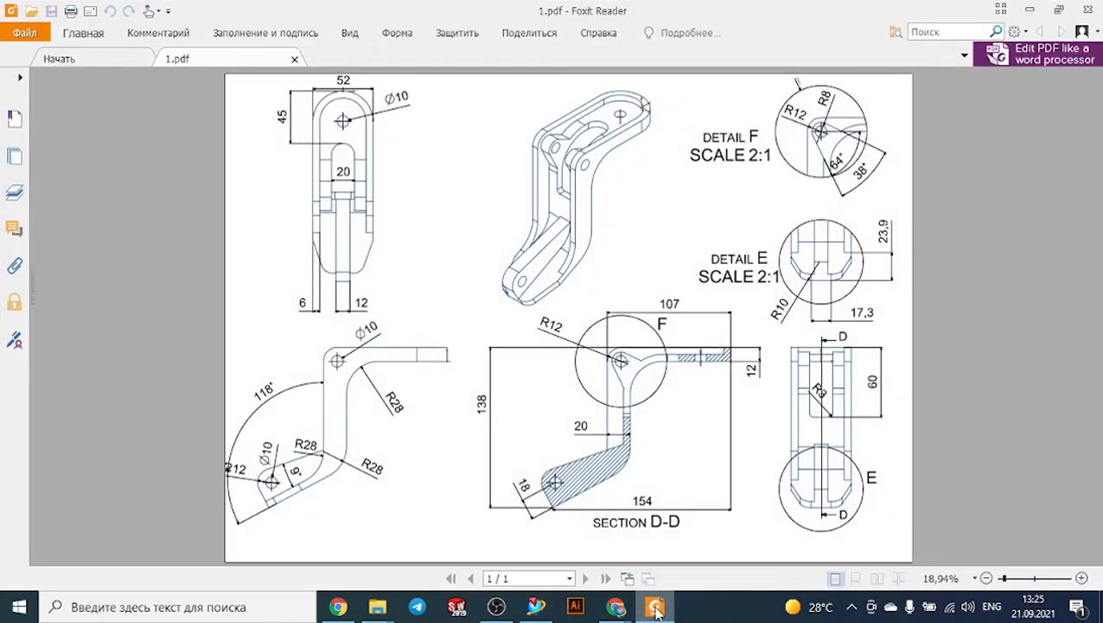
left_click(655, 607)
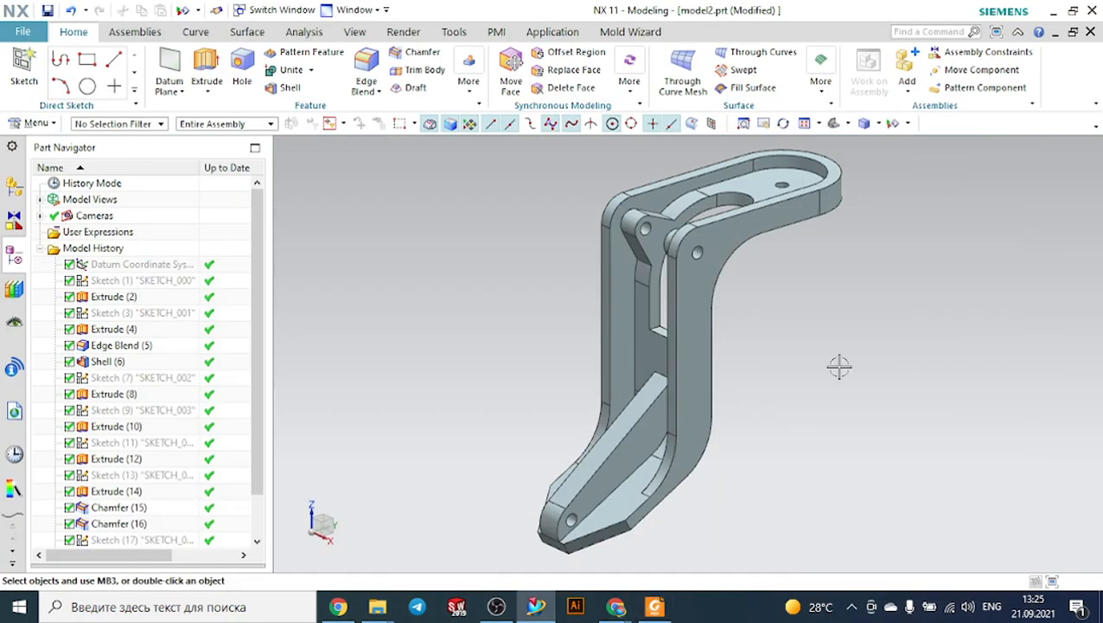
left_click(626, 603)
left_click(562, 551)
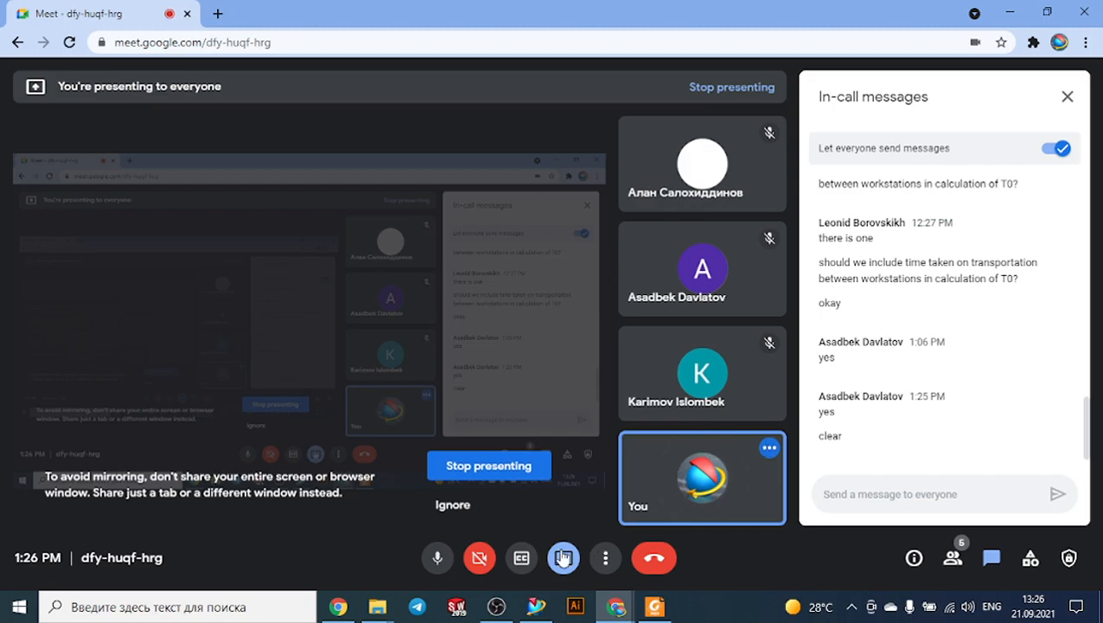
left_click(496, 607)
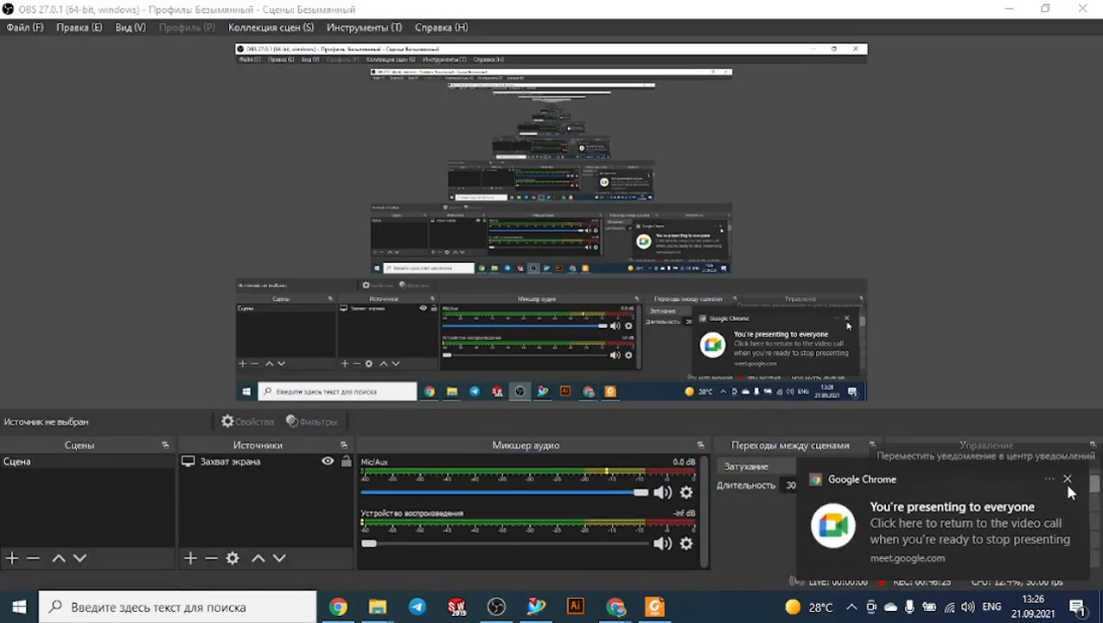